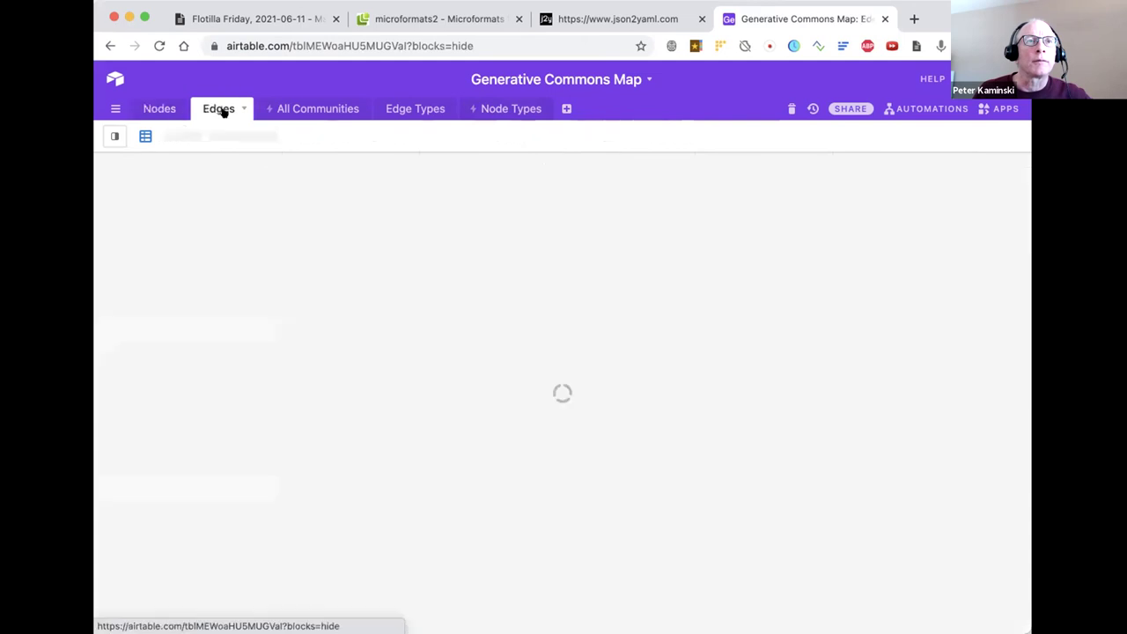
View the Edge Types table and the Node Types table of the Generative Commons Map base
left_click(397, 107)
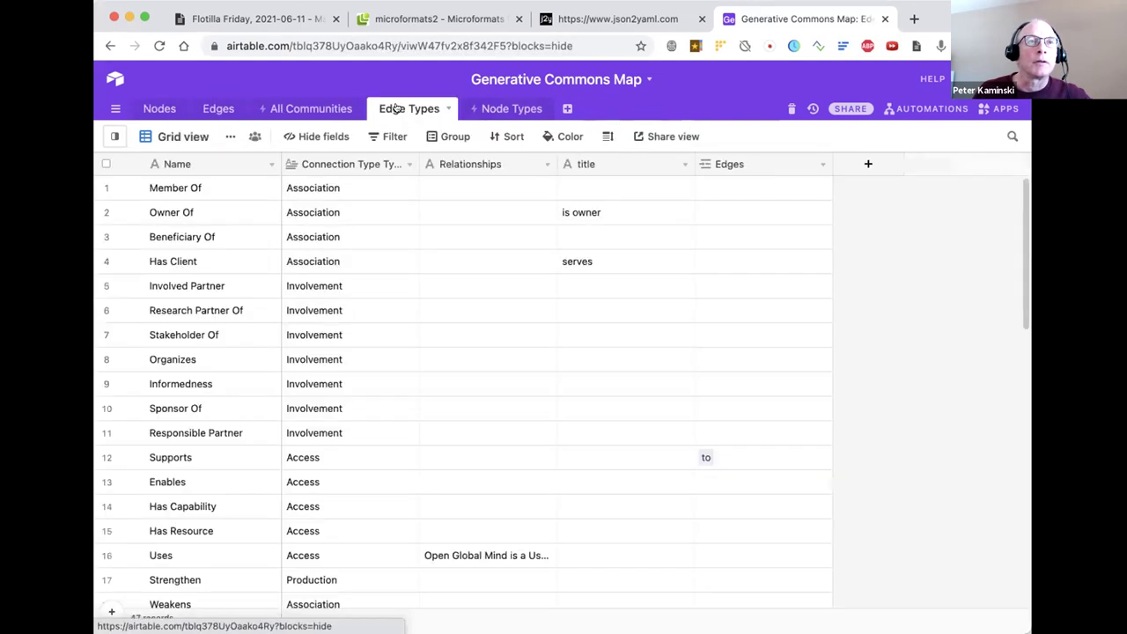
left_click(522, 109)
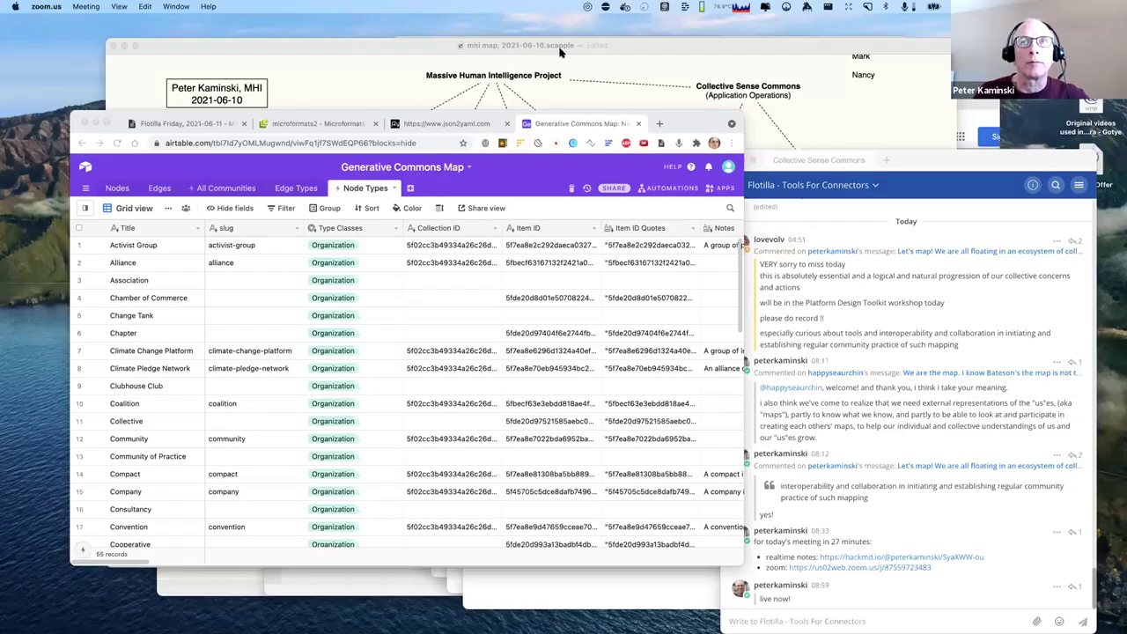
Switch to the Scapple map "mhi map, 2021-06-10.scapple" and shift its window slightly to show the whole map
left_click(560, 53)
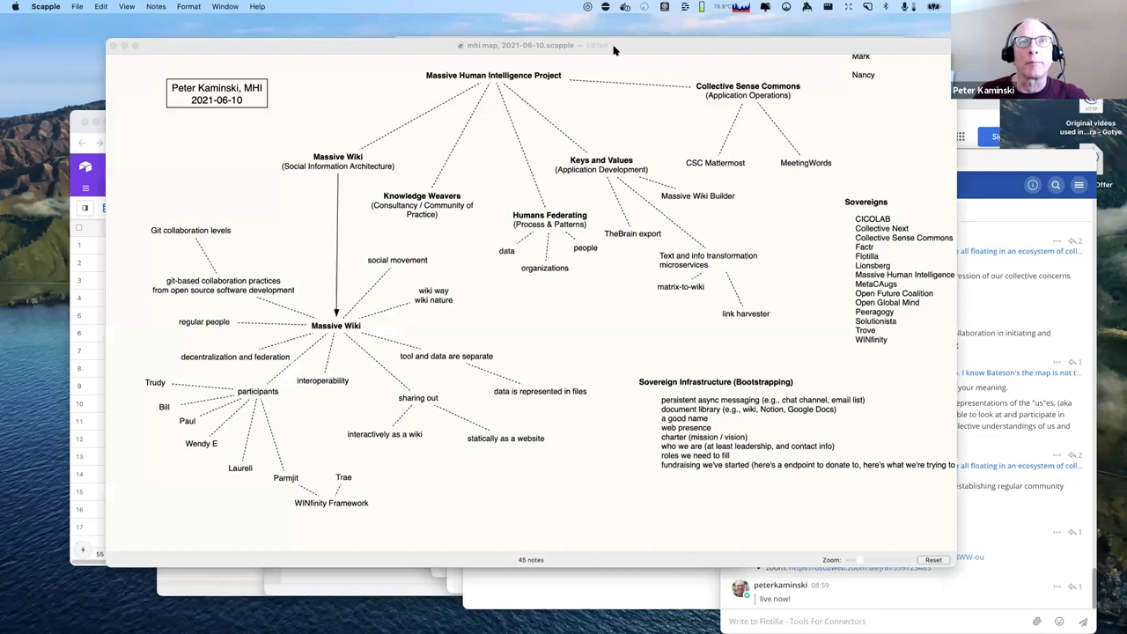
left_click_drag(615, 50, 597, 45)
key("Escape")
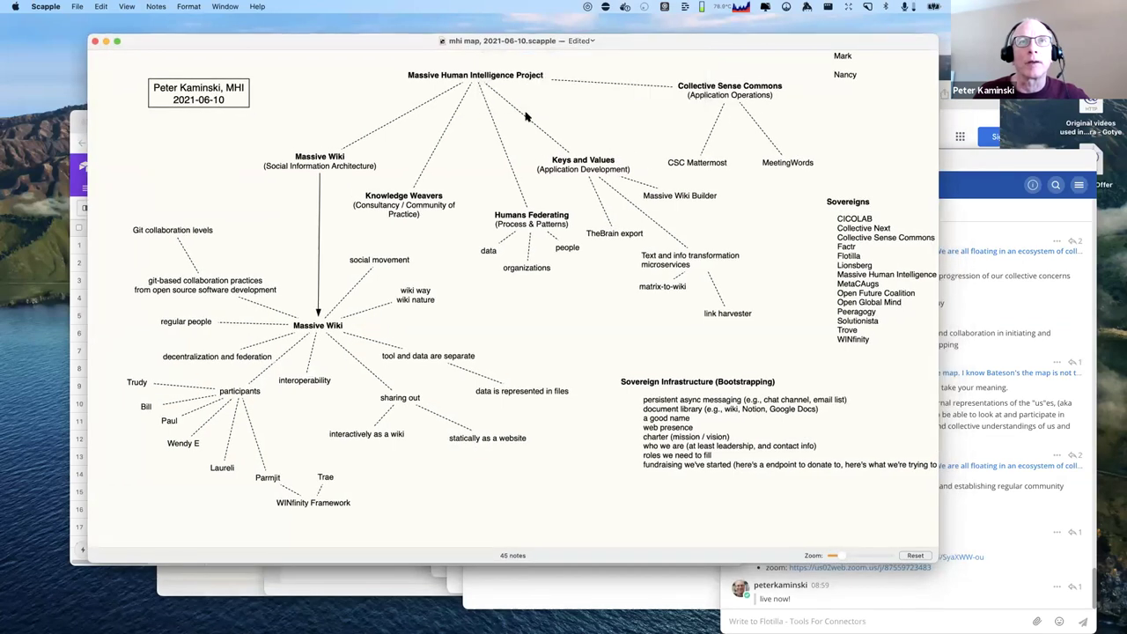
left_click(843, 266)
left_click(806, 197)
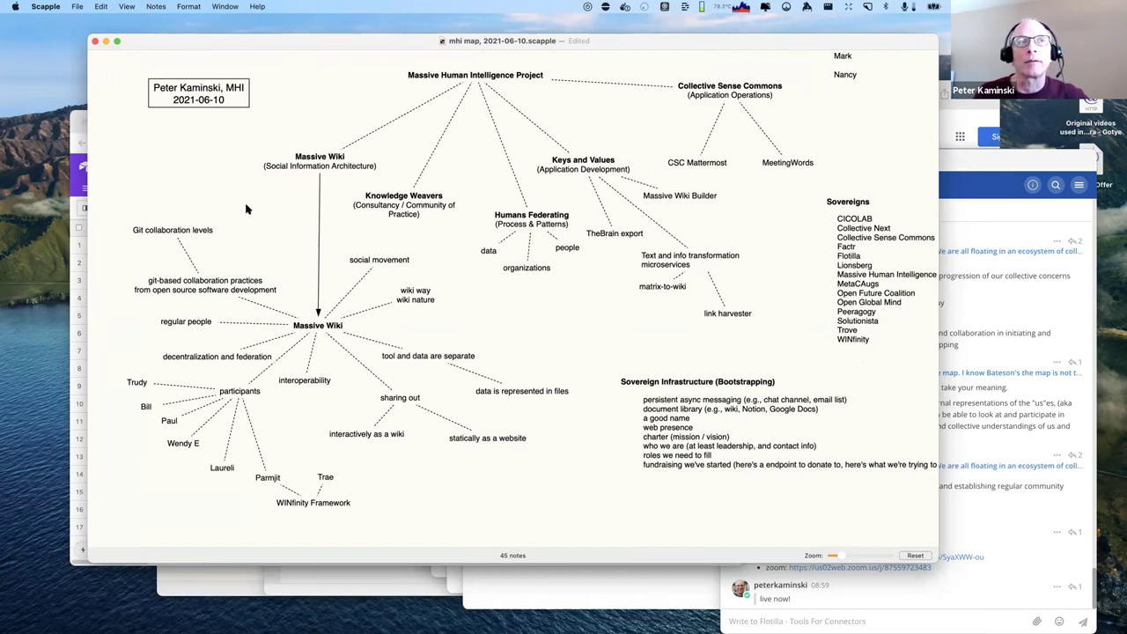
Look briefly at the Airtable base, return to the Scapple map and select the Humans Federating note
left_click(76, 222)
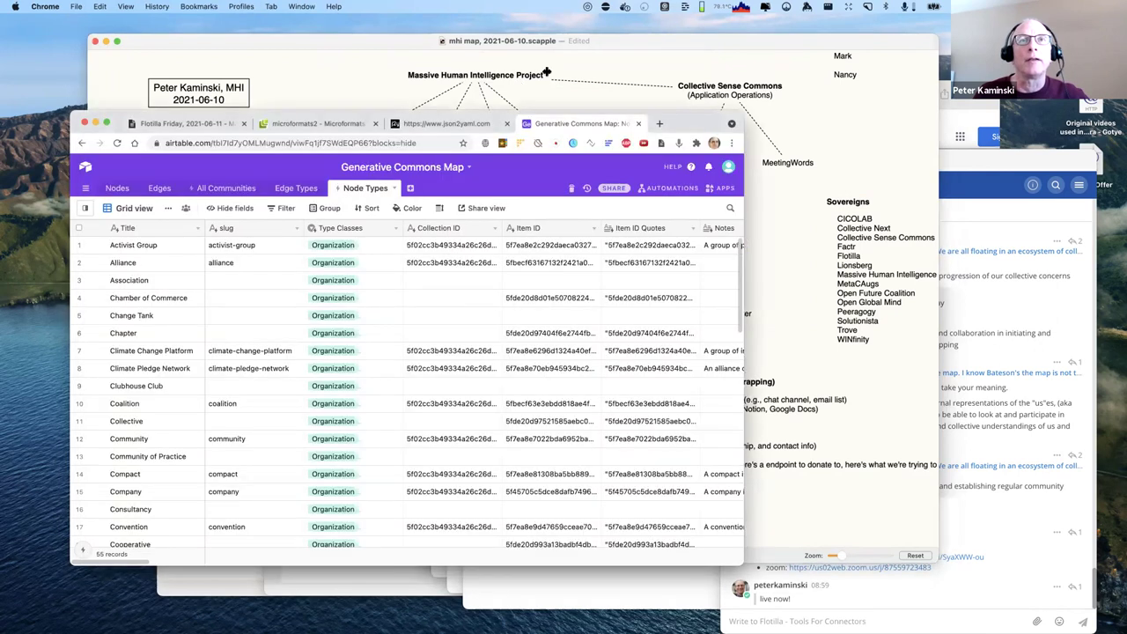
left_click(524, 81)
left_click(542, 216)
right_click(542, 215)
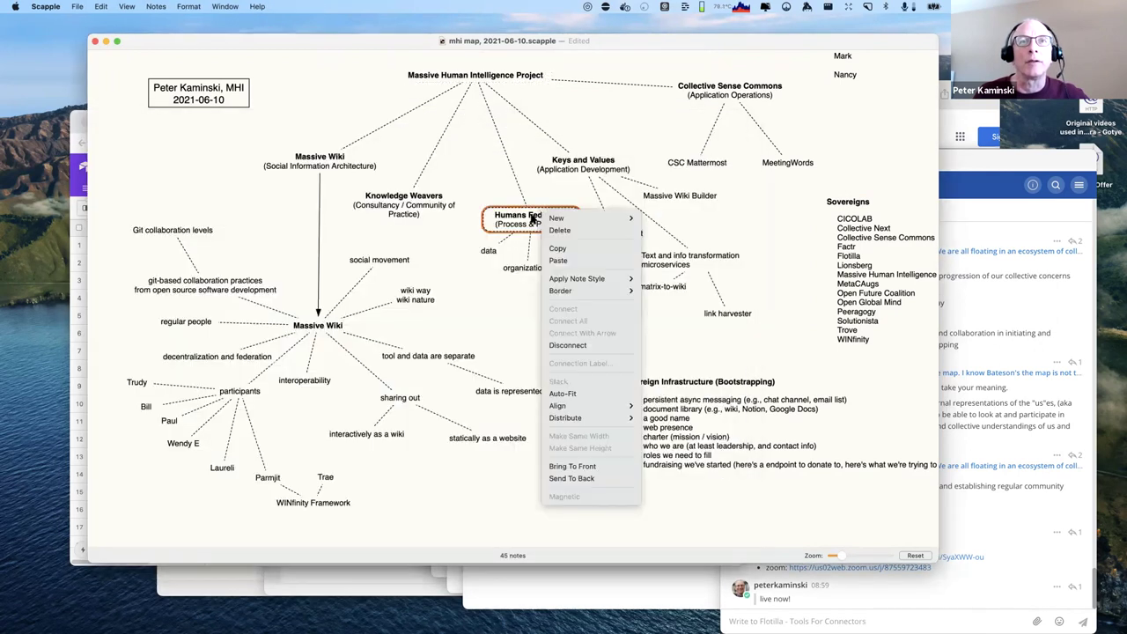
left_click(529, 239)
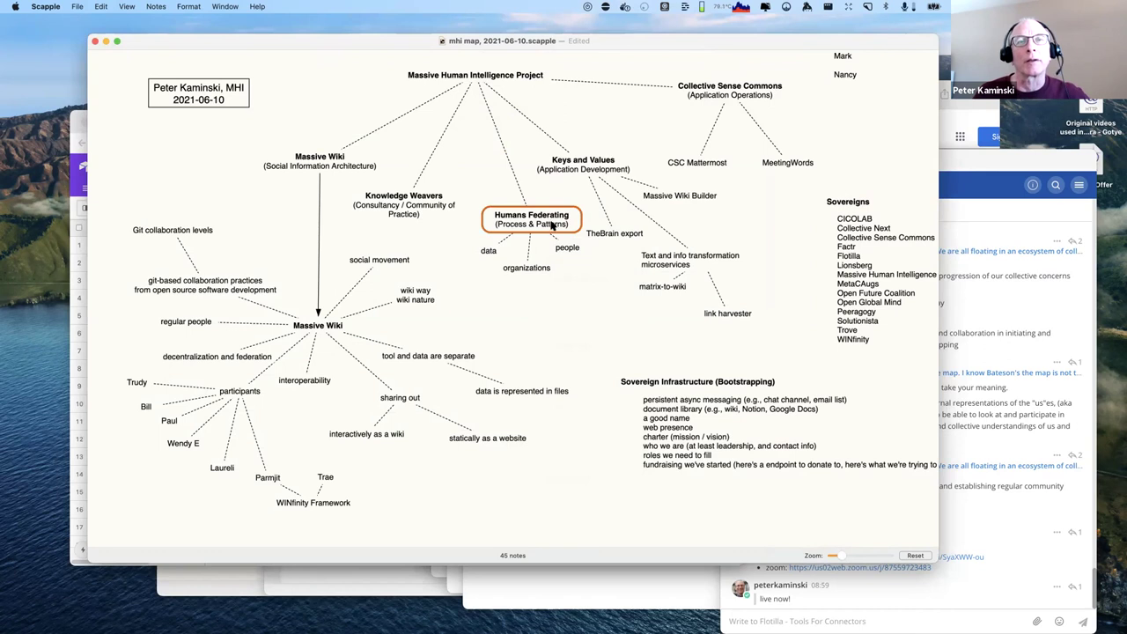
Switch back to the Airtable base in Chrome and view the Nodes table and the All Communities table
left_click(82, 258)
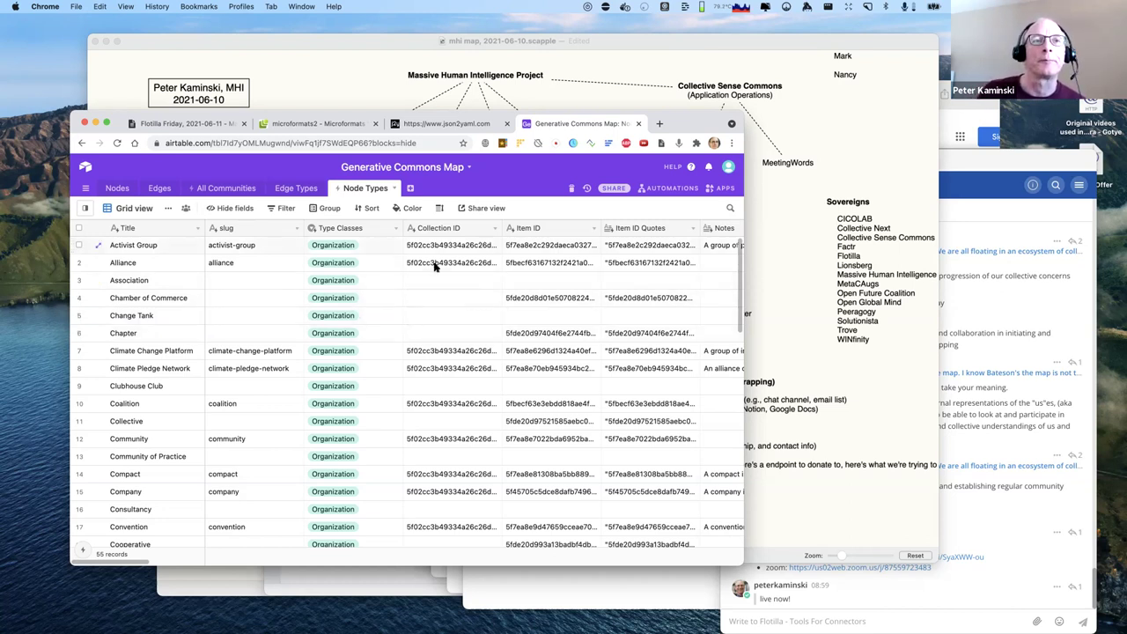
left_click(121, 189)
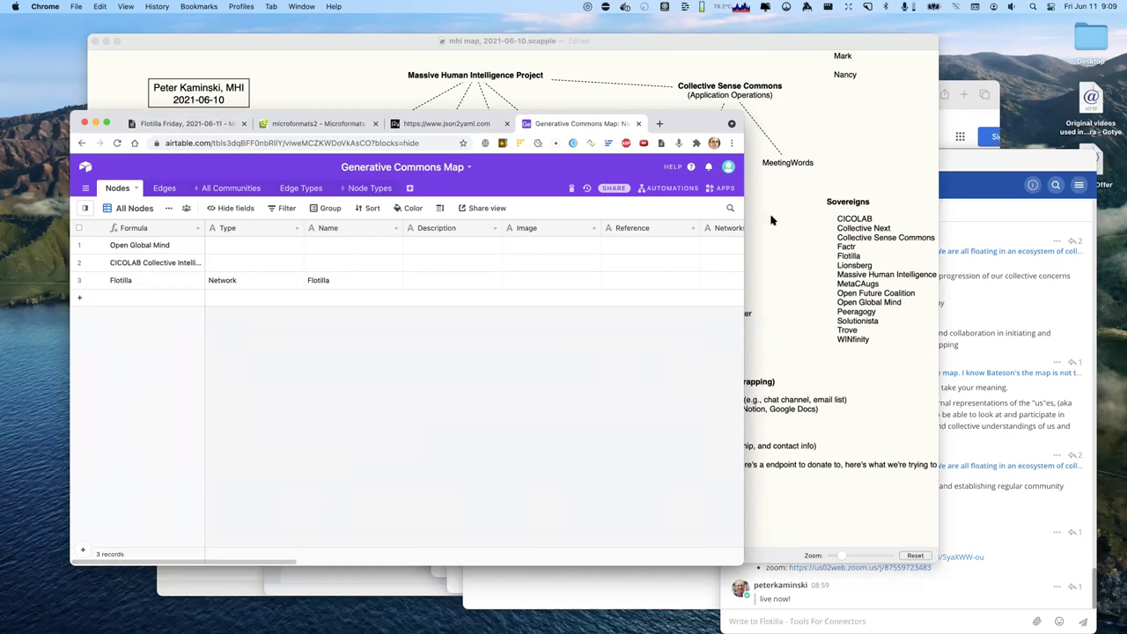
left_click(236, 193)
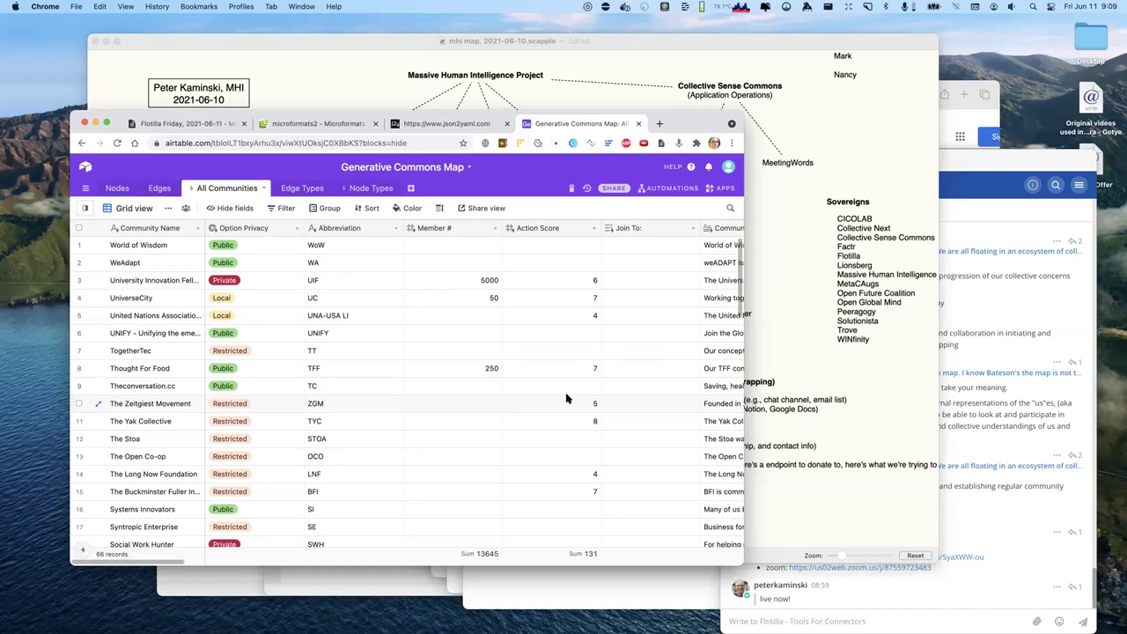
Examine the All Communities records across their location, URL, network and main type fields
scroll(567, 399, "down", 1)
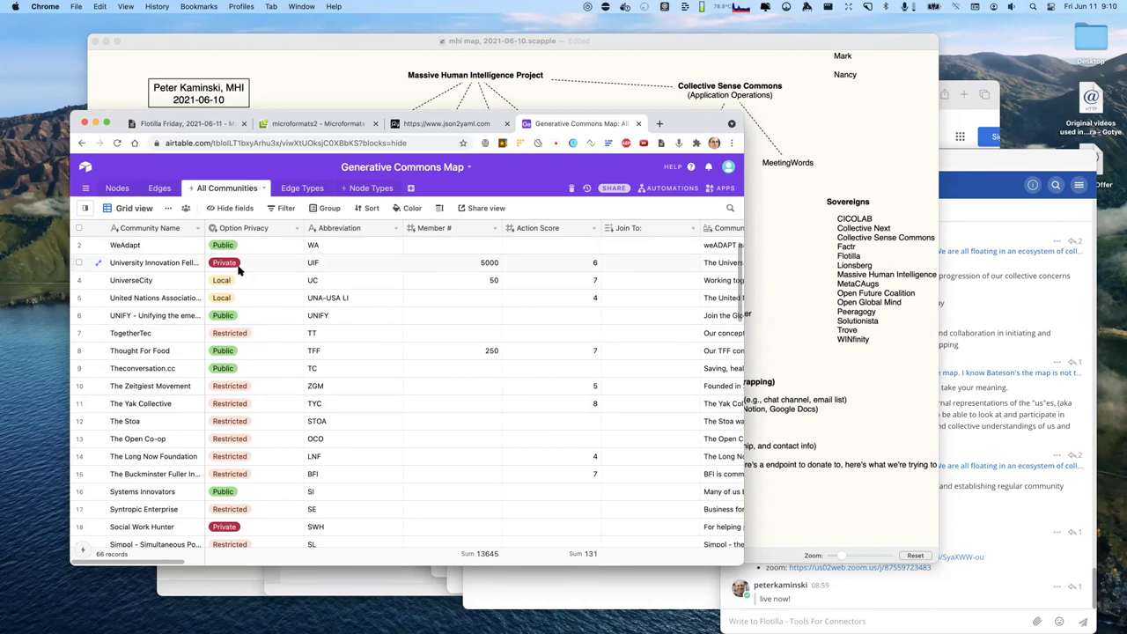
scroll(240, 273, "down", 10)
scroll(245, 275, "right", 8)
scroll(245, 276, "right", 8)
scroll(245, 276, "right", 2)
scroll(245, 276, "down", 1)
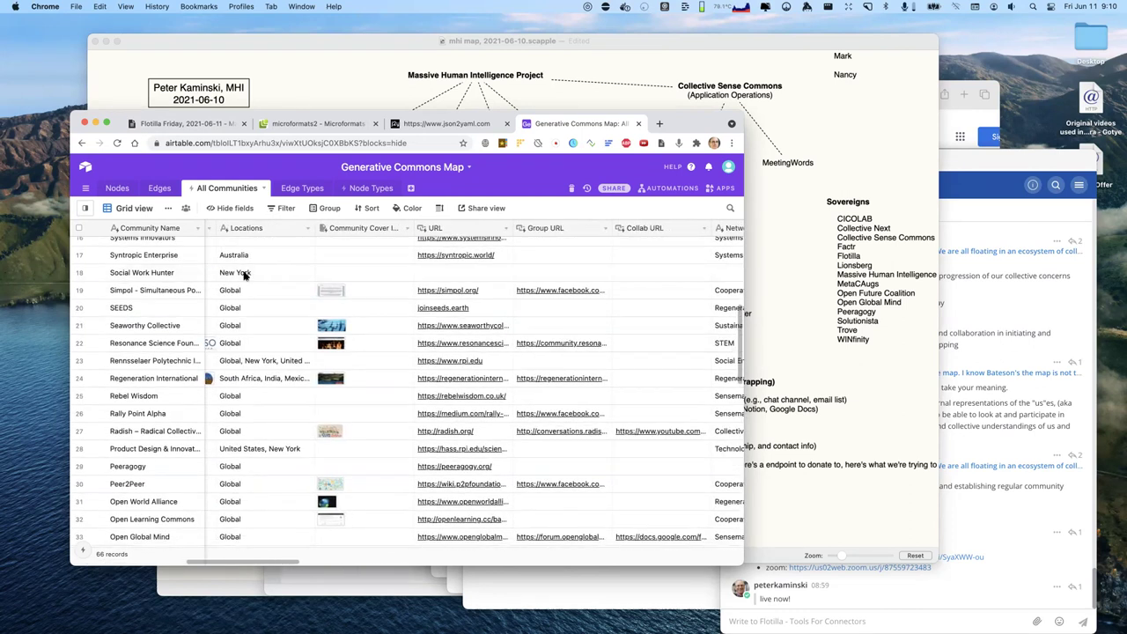
scroll(245, 276, "right", 5)
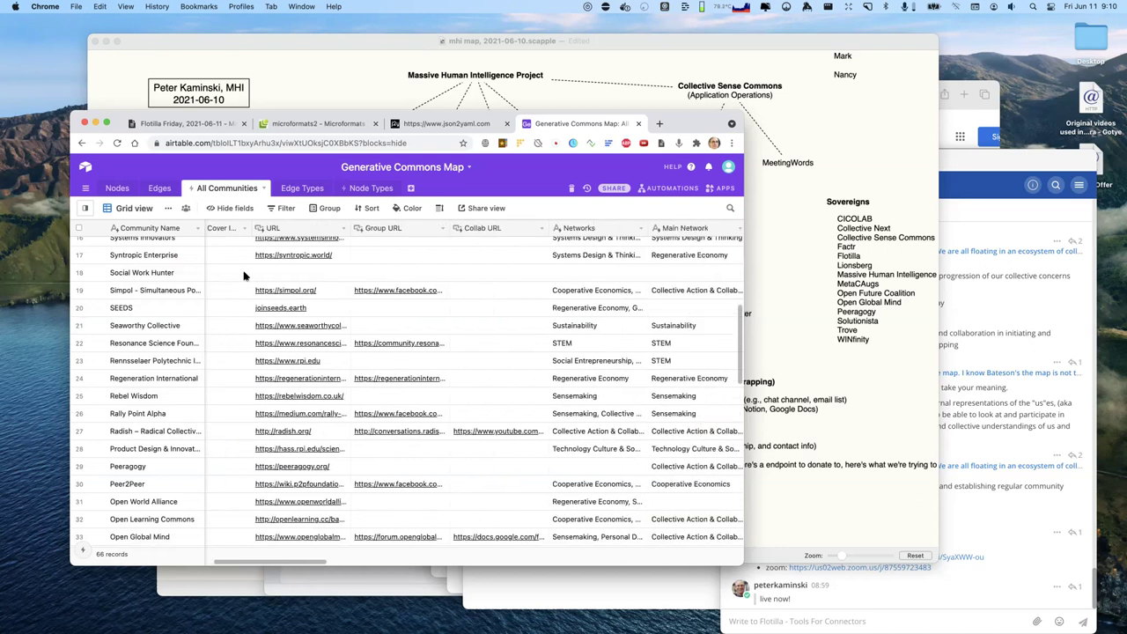
scroll(245, 275, "right", 2)
scroll(245, 275, "right", 4)
scroll(244, 275, "right", 4)
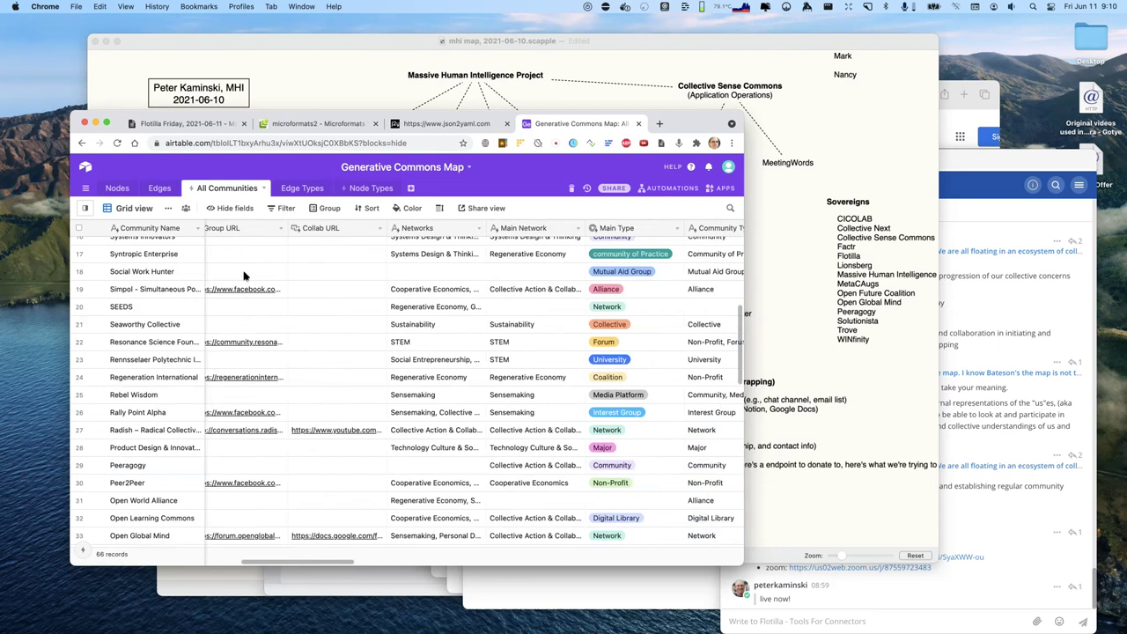
scroll(244, 276, "right", 2)
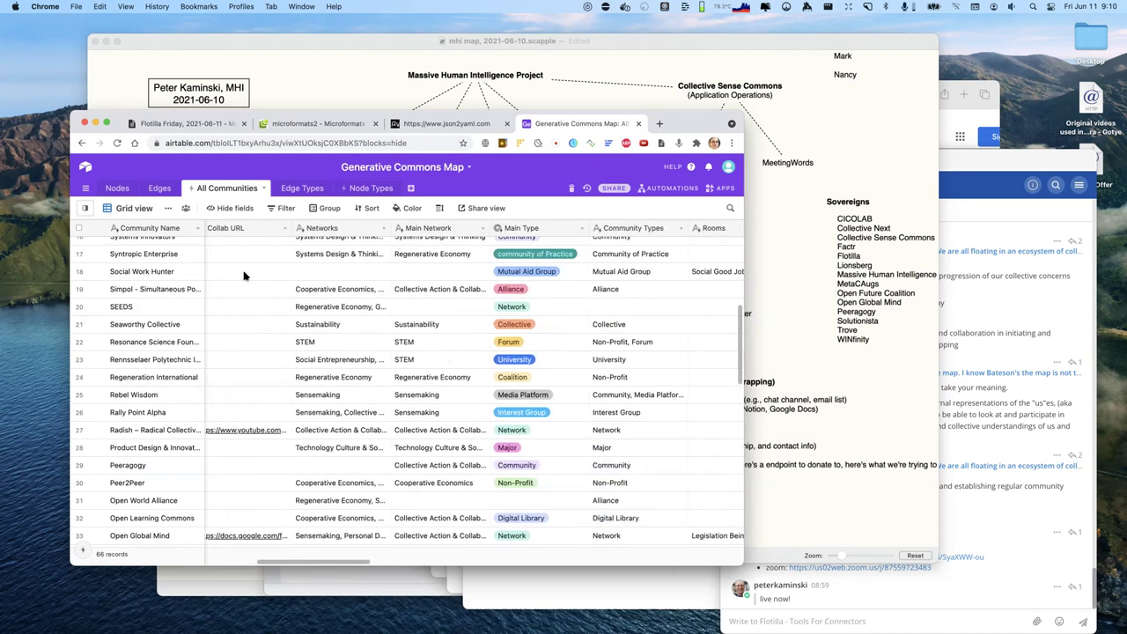
Examine the members, related communities, posts and topics fields of the communities, and return to the opening fields
scroll(245, 276, "up", 5)
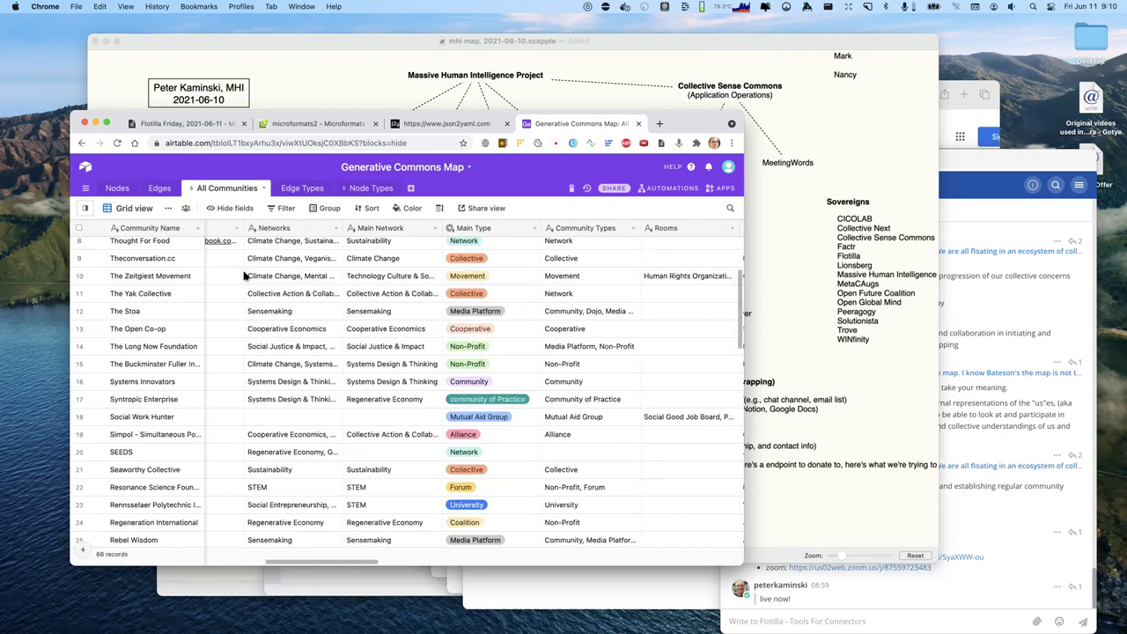
scroll(244, 275, "right", 10)
scroll(245, 276, "right", 1)
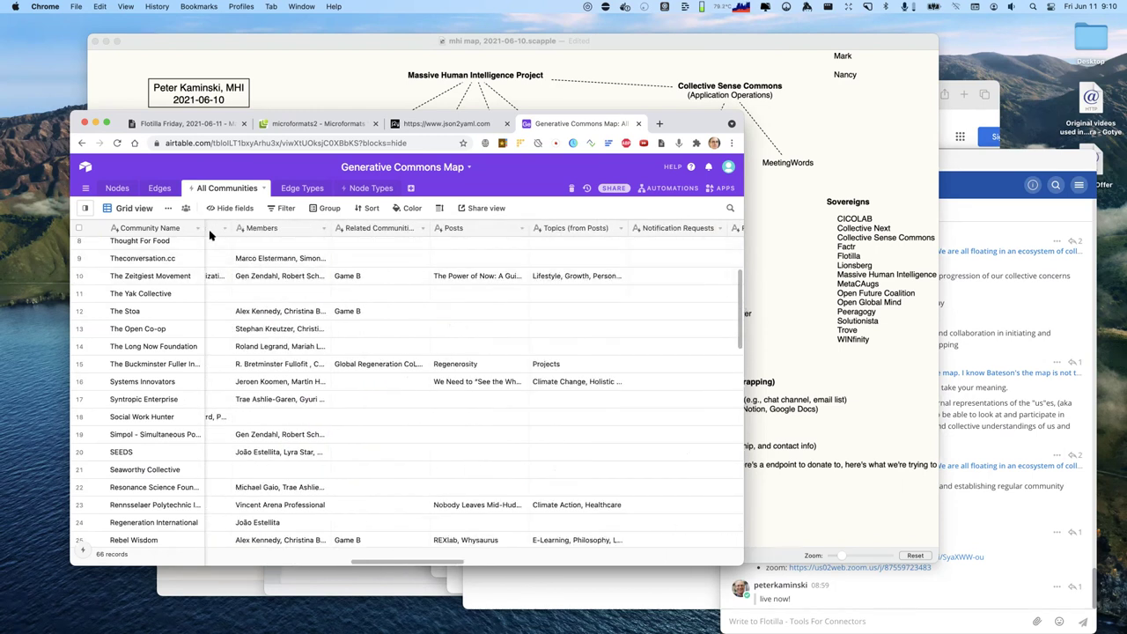
scroll(352, 309, "left", 1)
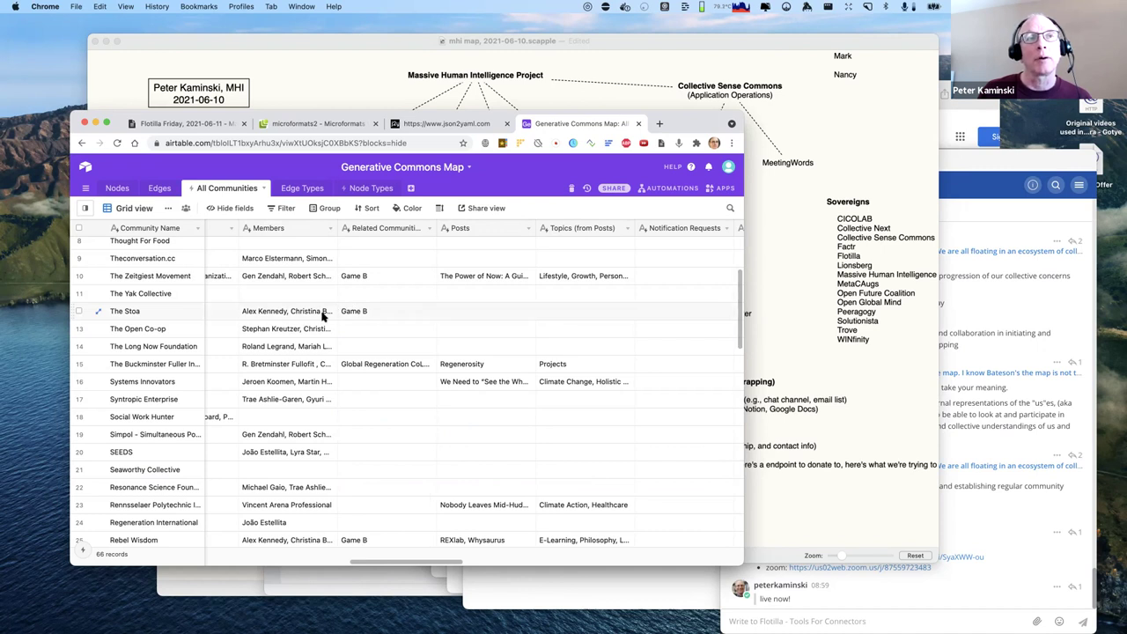
scroll(322, 315, "left", 10)
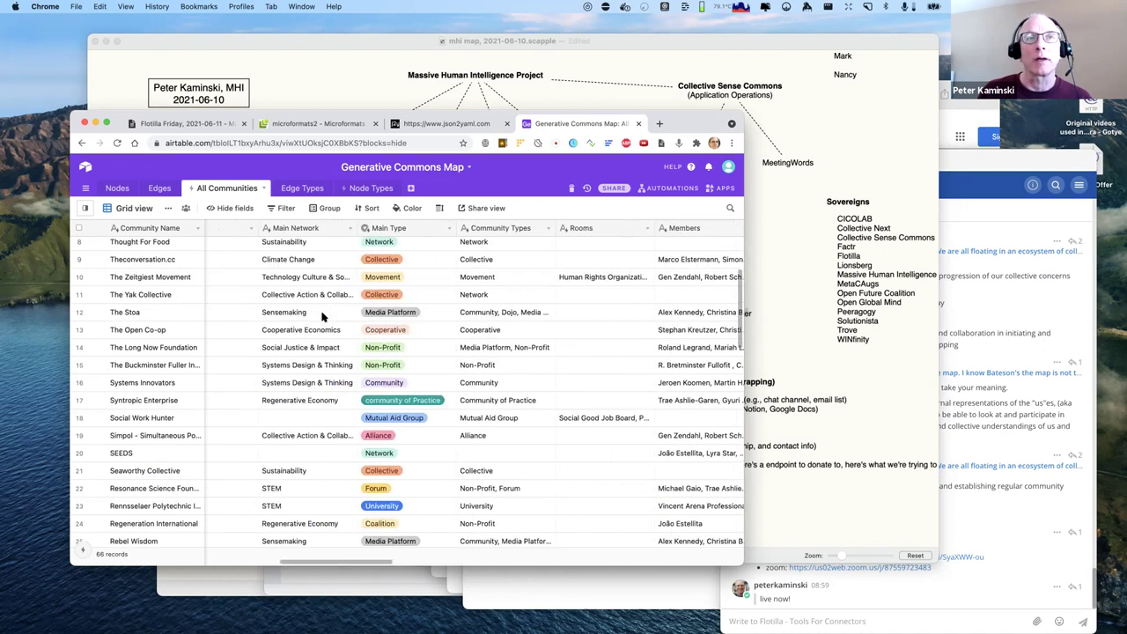
scroll(323, 315, "left", 8)
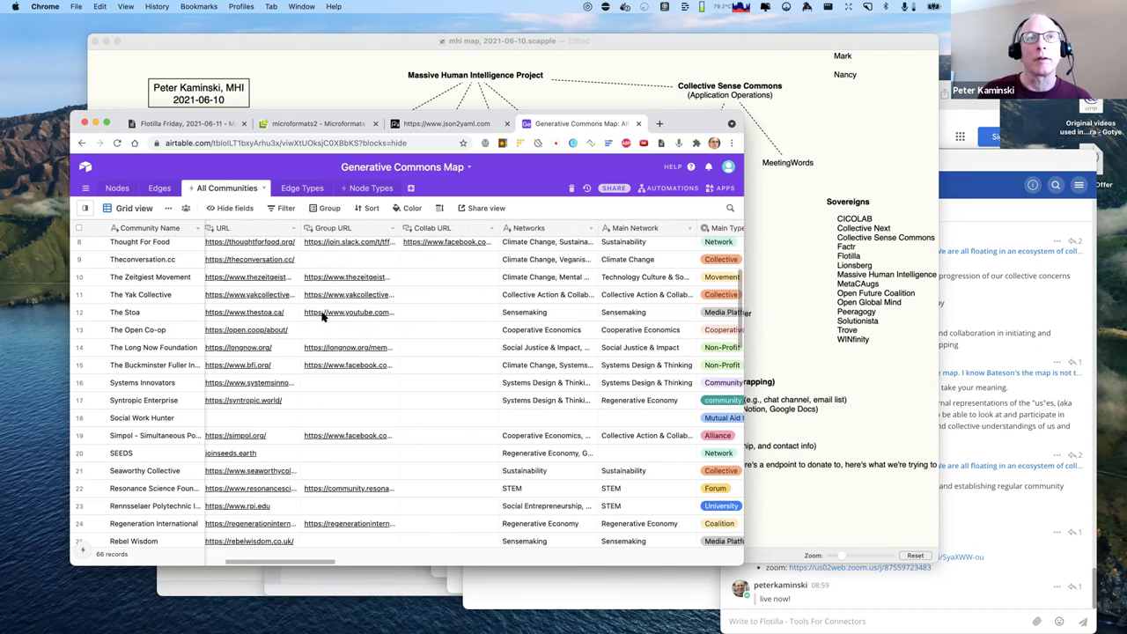
scroll(322, 315, "left", 8)
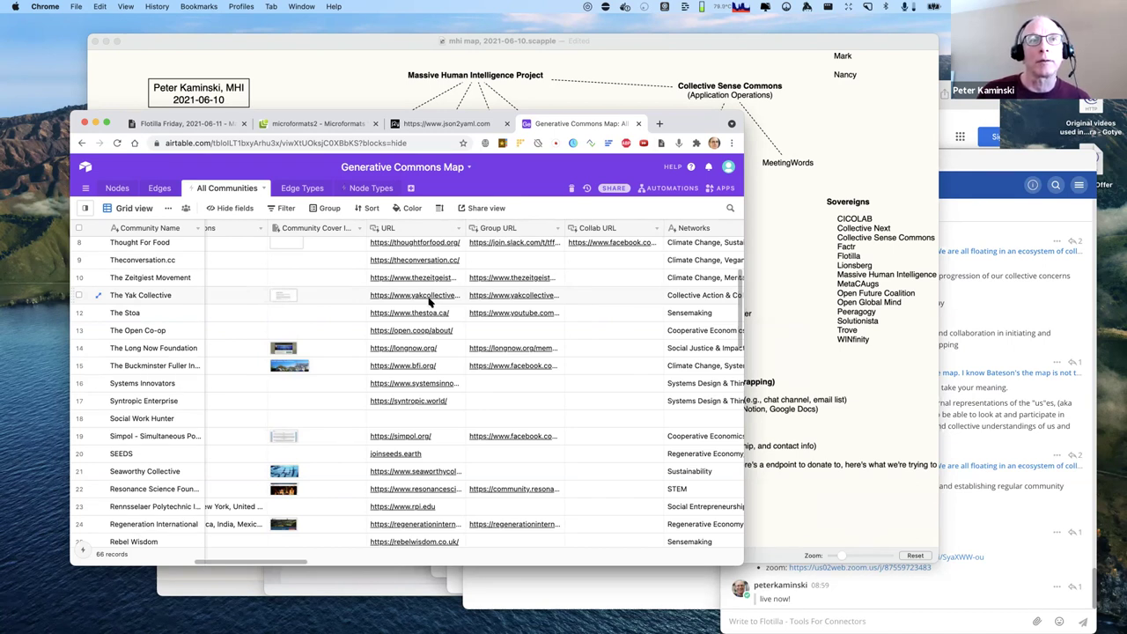
scroll(429, 302, "left", 10)
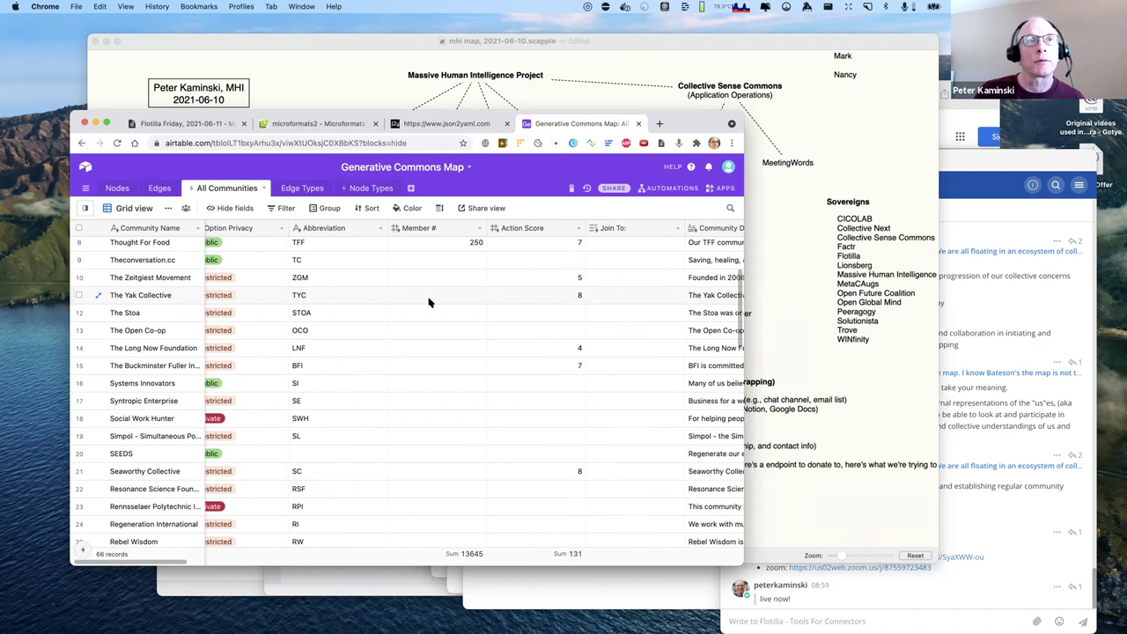
Switch to the Flotilla Friday notes in HackMD and highlight the Organizations list from Trove to WINfinity
left_click(185, 125)
scroll(289, 233, "up", 5)
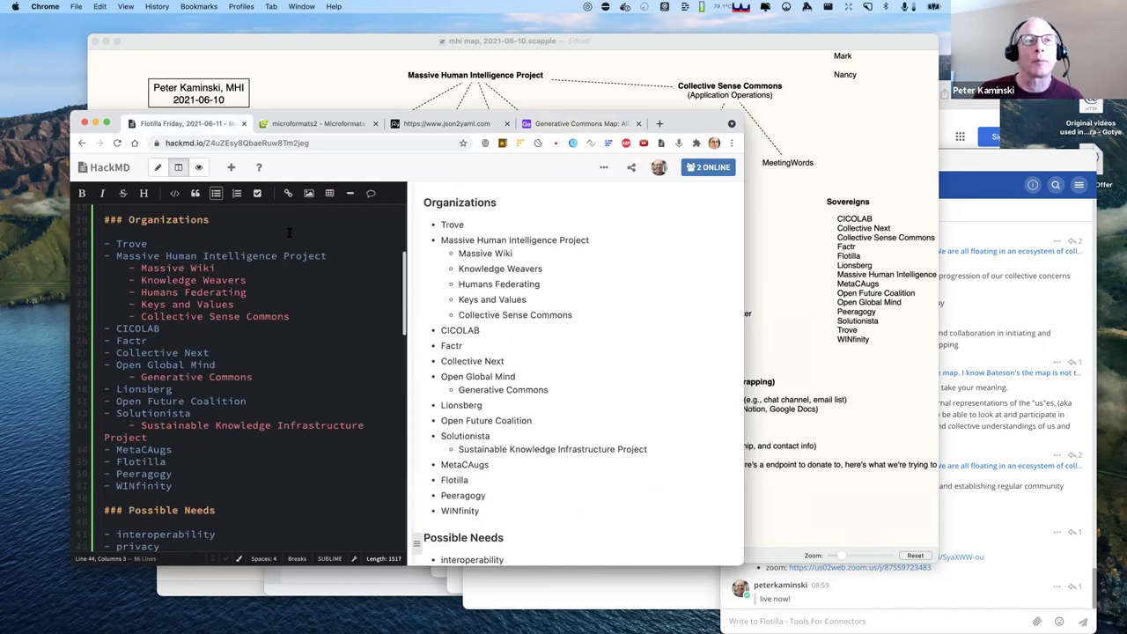
left_click_drag(102, 244, 116, 304)
left_click_drag(158, 389, 173, 486)
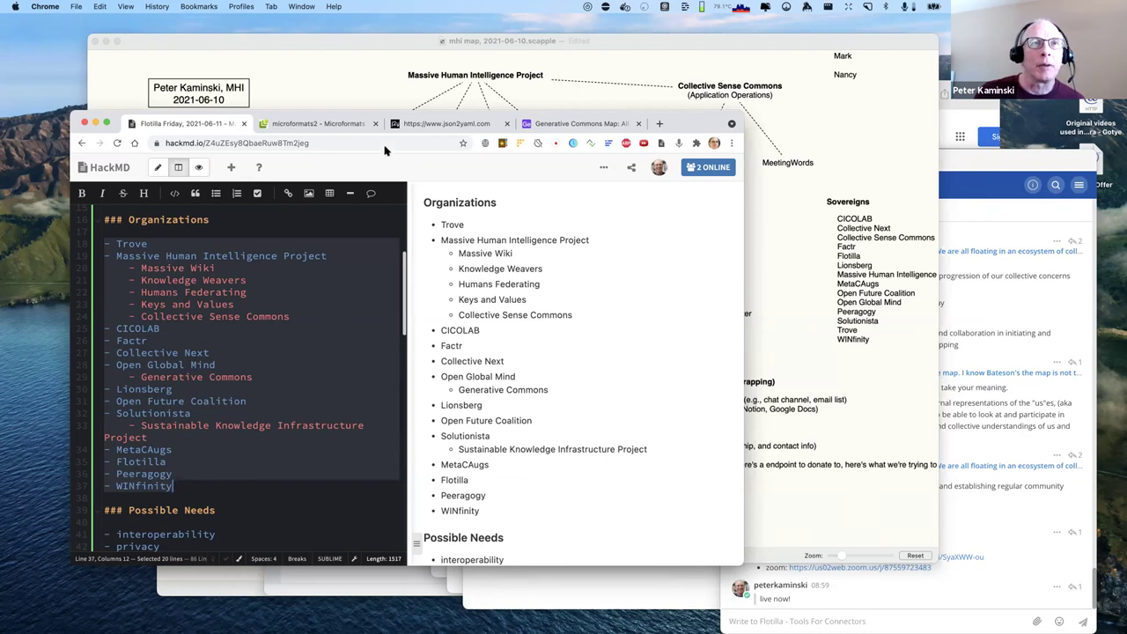
Examine the detailed person h-card example and its parsed JSON on the microformats2 page
left_click(344, 125)
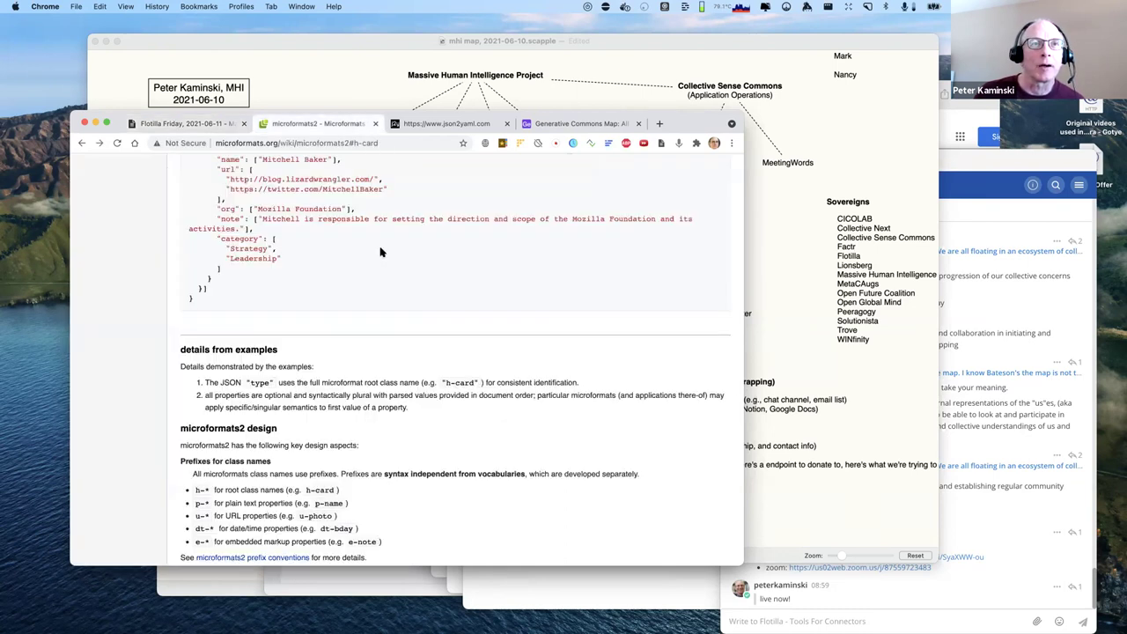
scroll(399, 283, "up", 15)
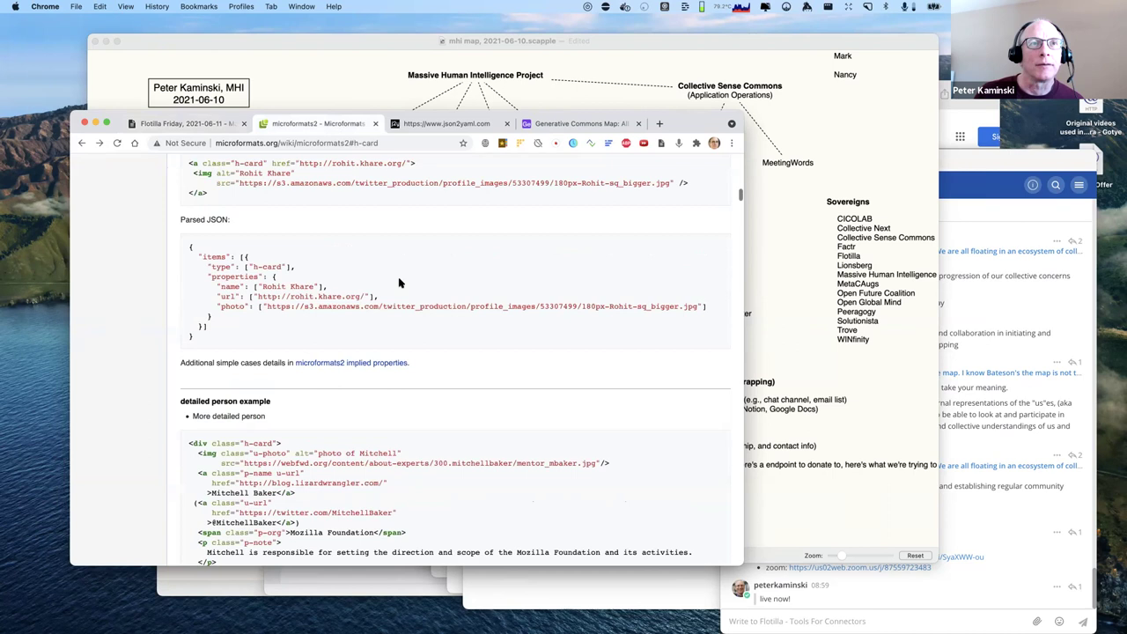
scroll(399, 283, "down", 10)
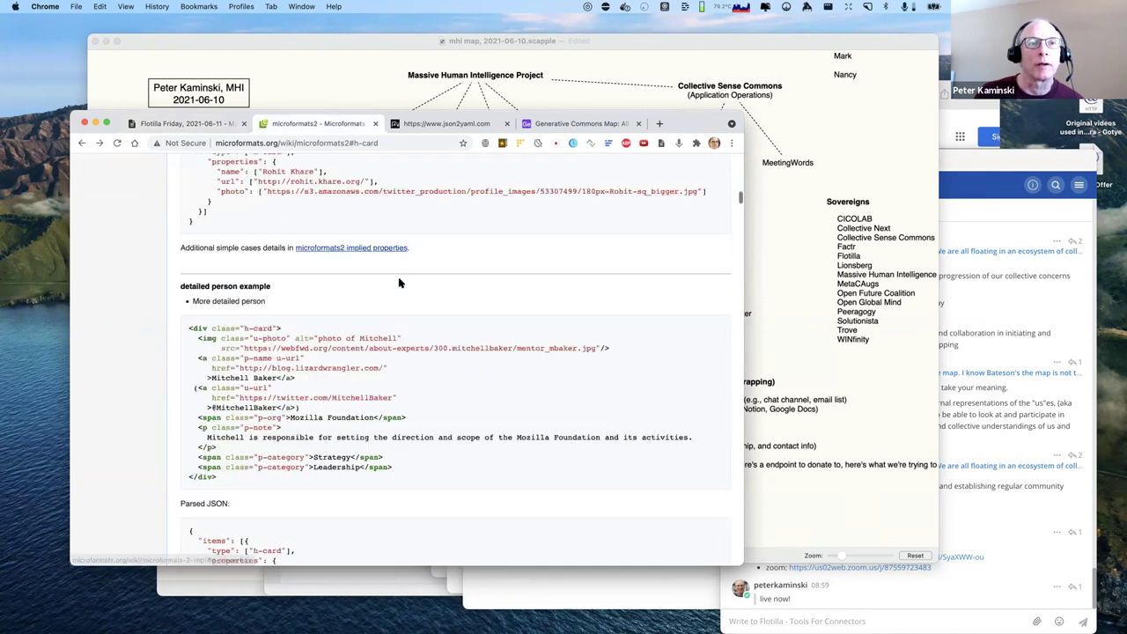
scroll(399, 282, "down", 5)
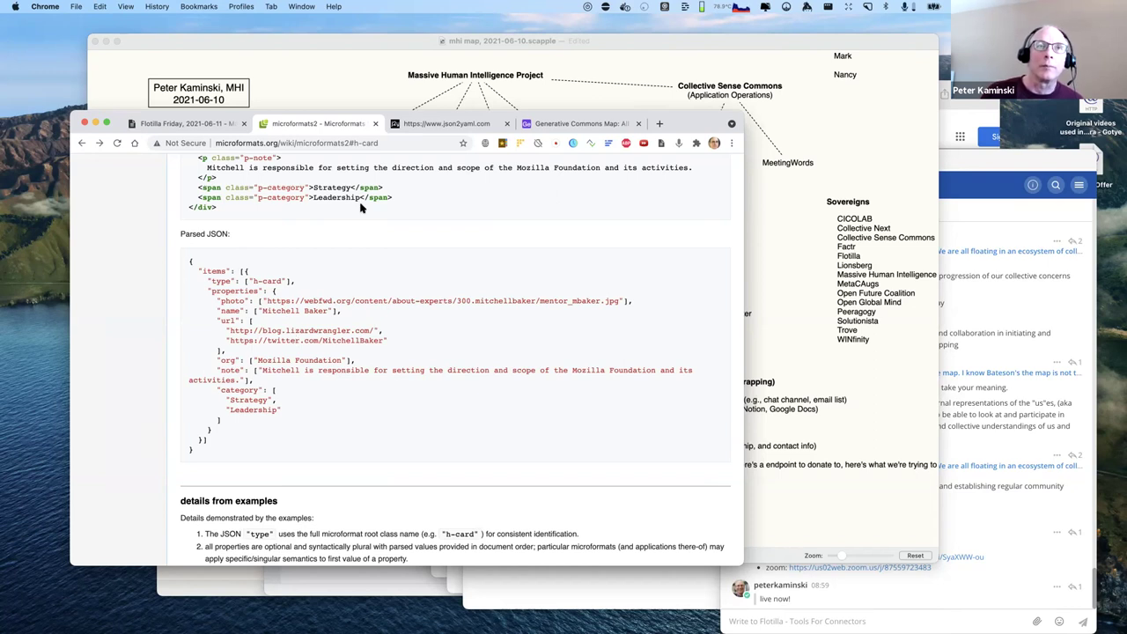
In the HackMD notes, add "multiple different maps from different perspectives" and "easy to reuse the same nodes" under Possible Needs, plus an empty bullet
left_click(201, 125)
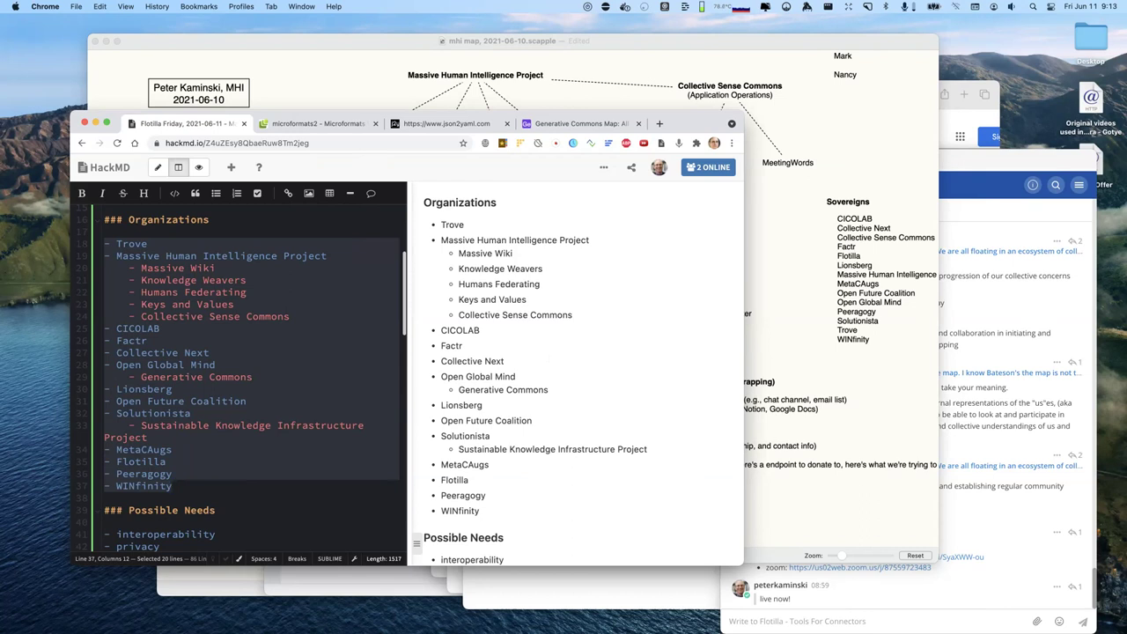
scroll(383, 346, "down", 1)
scroll(383, 346, "down", 5)
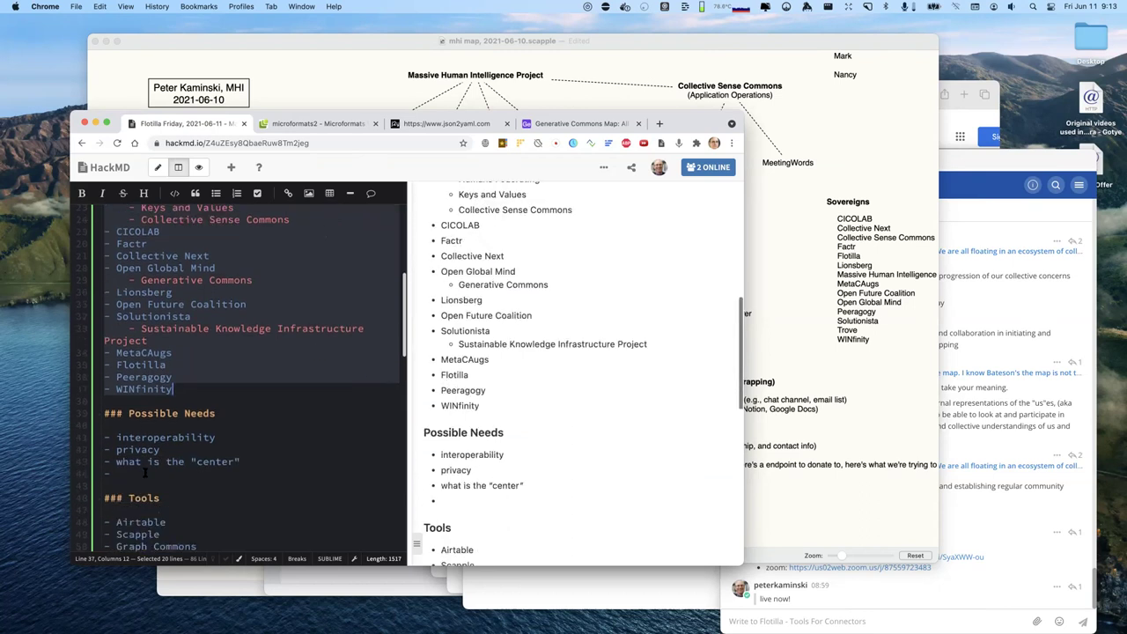
left_click(130, 467)
key("Return")
type("multiple different maps from different perspectives")
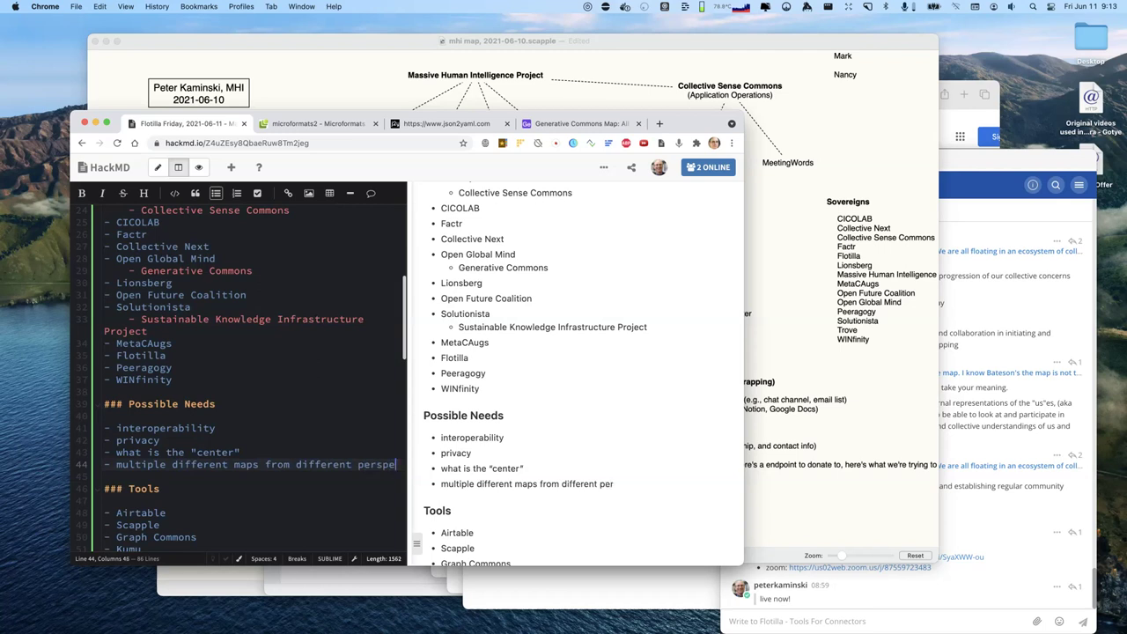
key("Return")
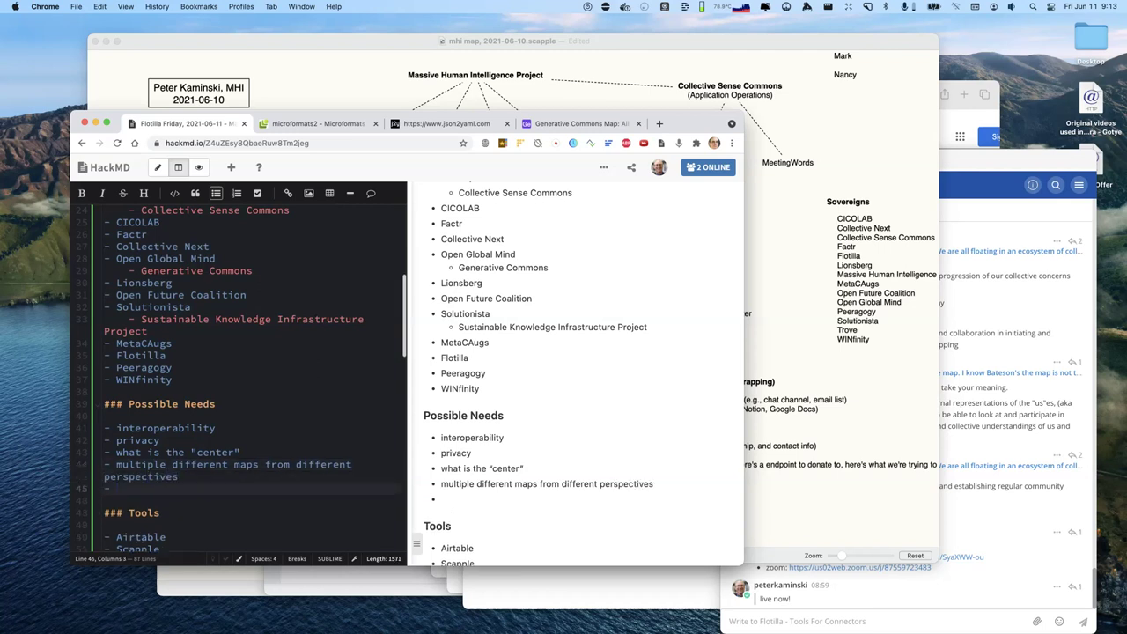
type("easy to reuse the same nodes")
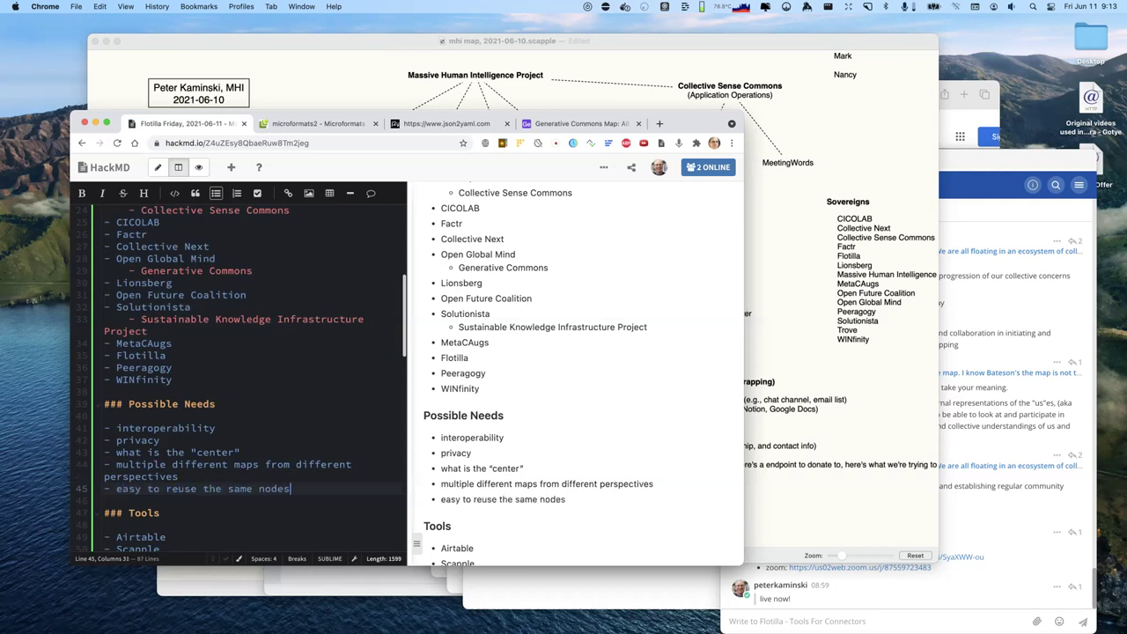
key("Return")
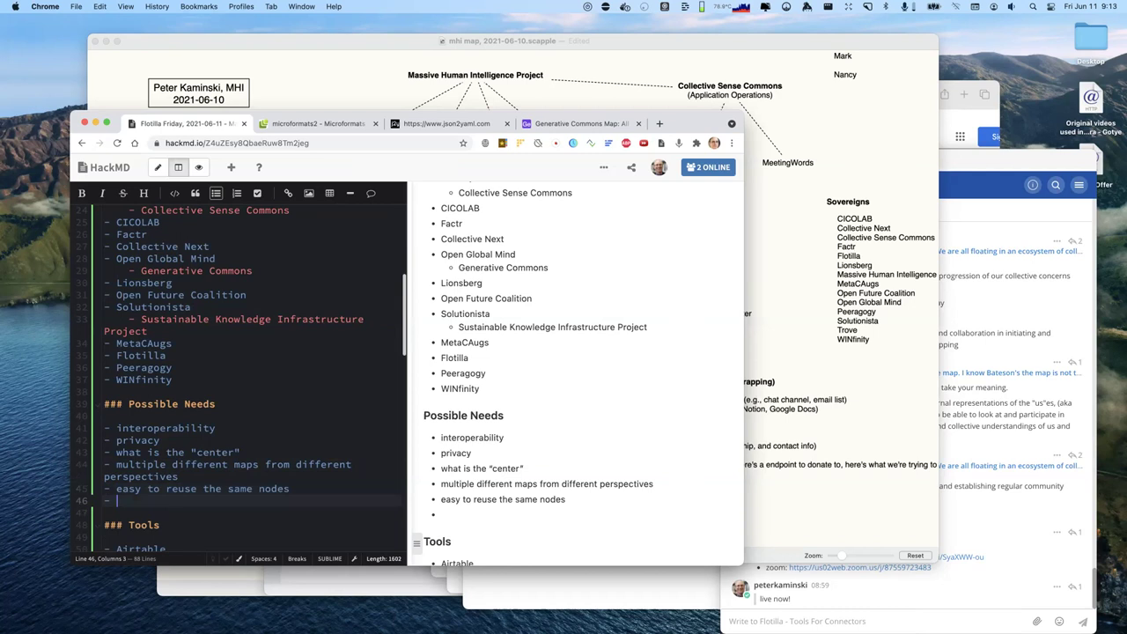
Fill the empty bullet under Possible Needs with "the information for a node is always up-to-date"
scroll(195, 470, "down", 2)
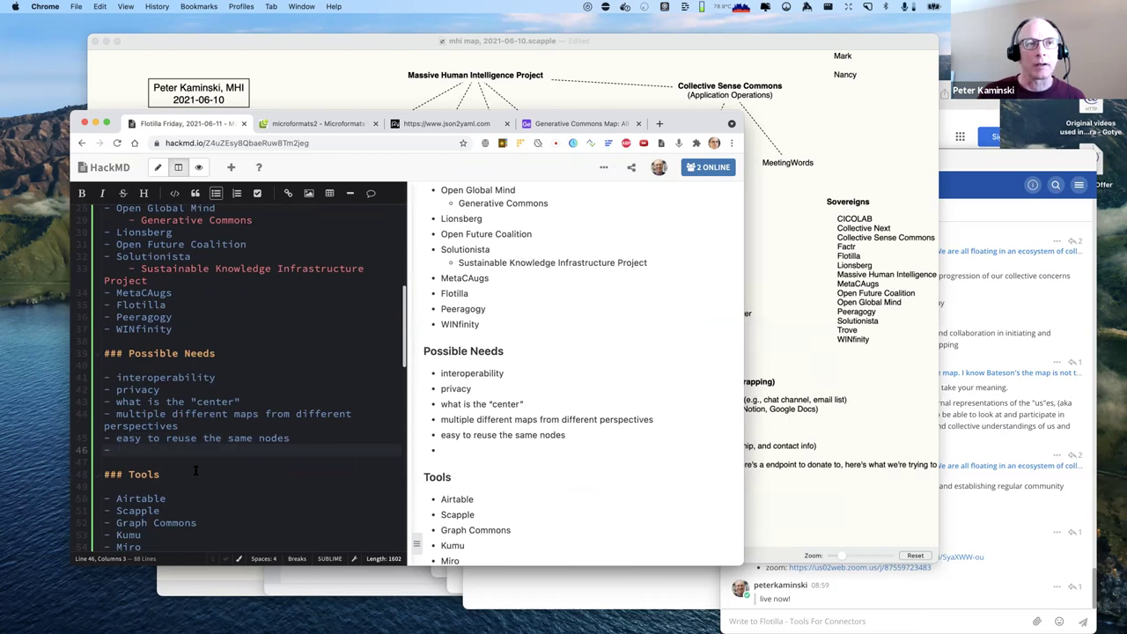
type("the infor")
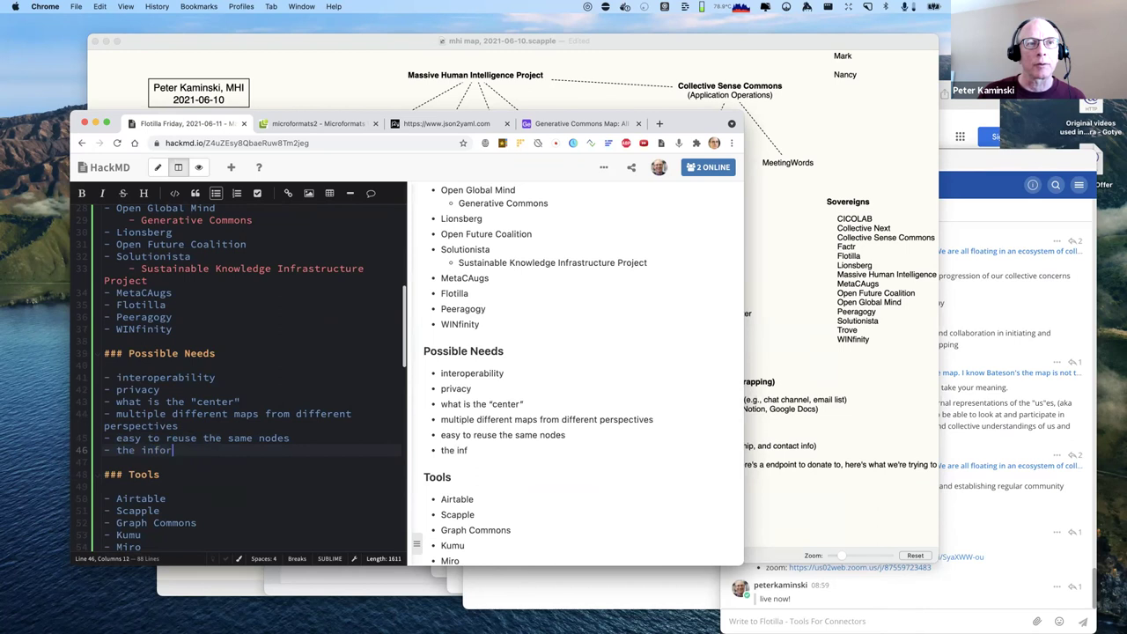
type("mation for ")
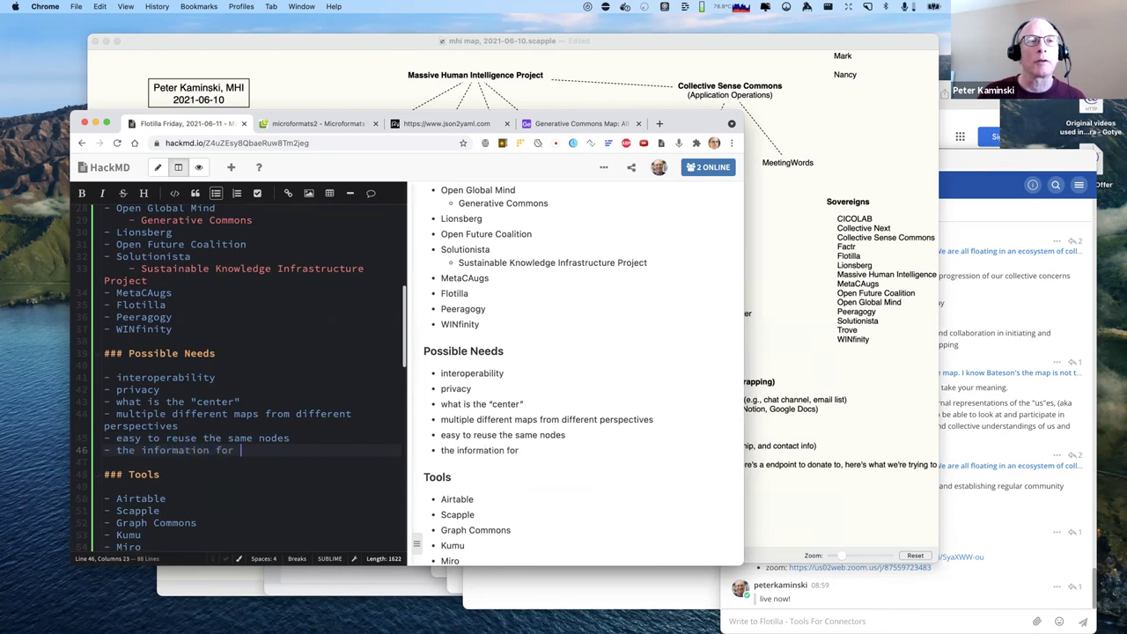
type("a nod")
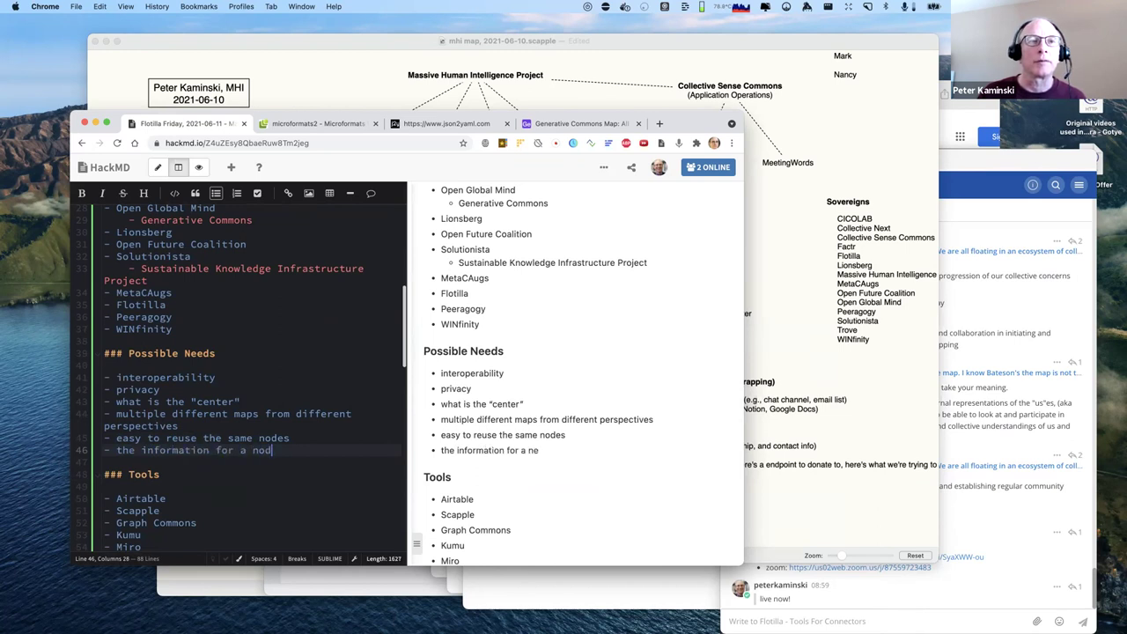
type("e is always up-tod-")
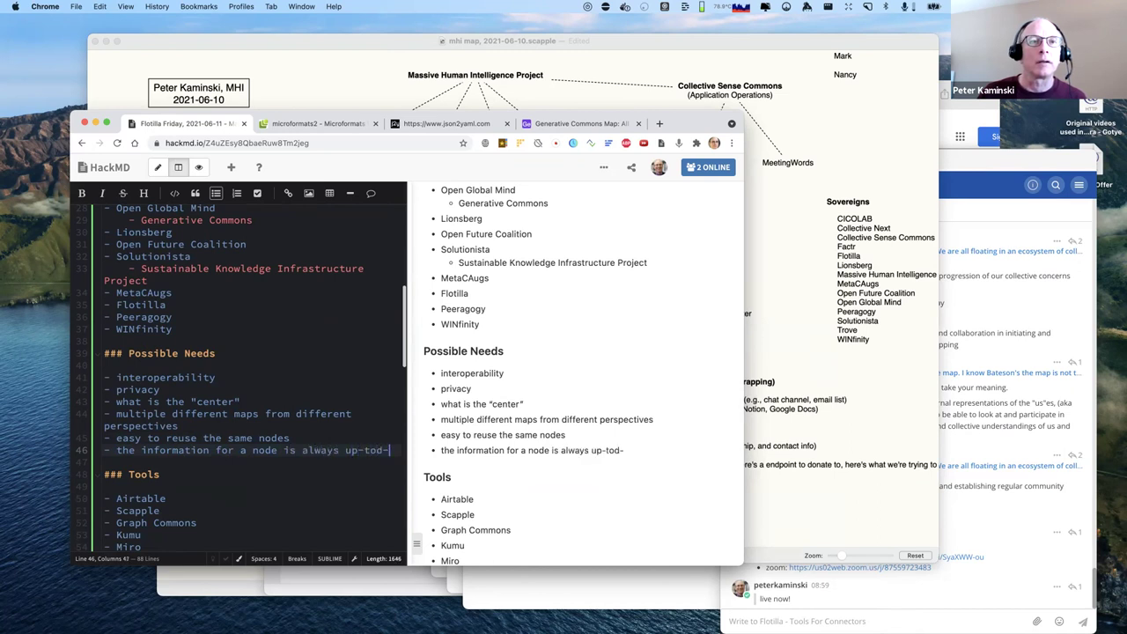
key("BackSpace")
key("BackSpace")
type("-date")
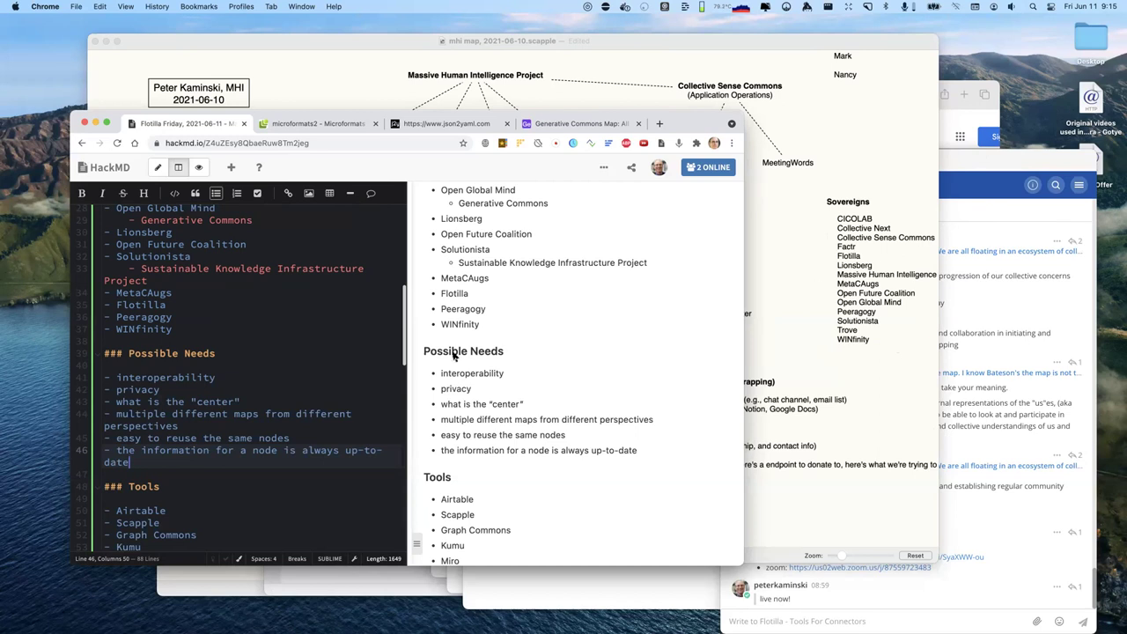
Add the bullet "dynamic generation of a map" at the end of the Possible Needs list
scroll(339, 363, "down", 5)
scroll(339, 363, "down", 1)
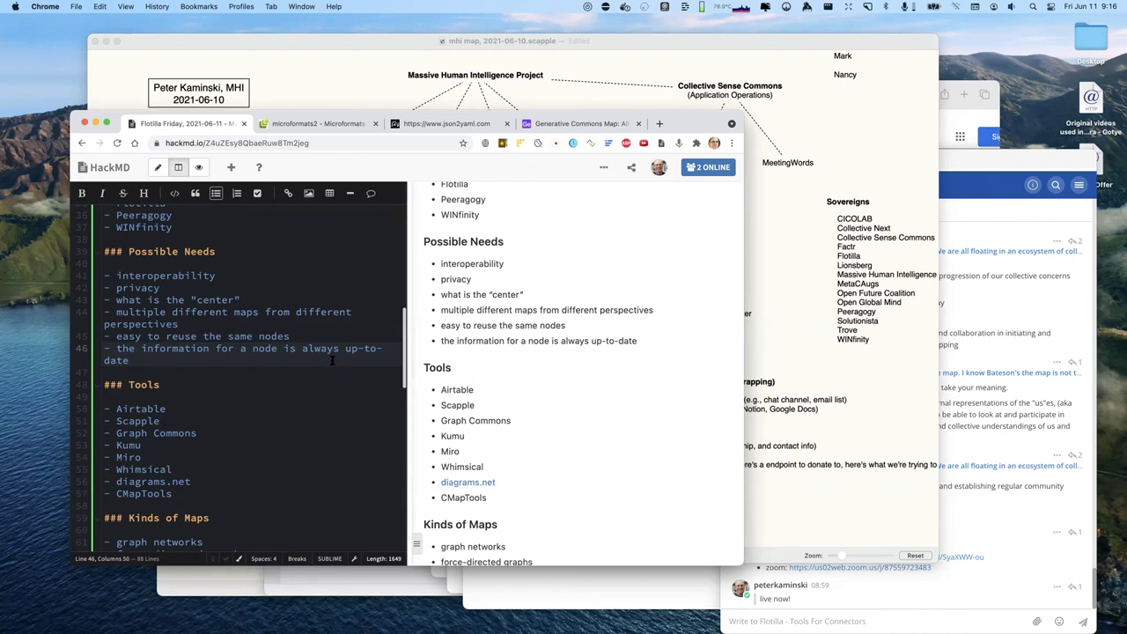
key("Return")
type("dynamic generation of a mpa")
key("BackSpace")
key("BackSpace")
type("ap")
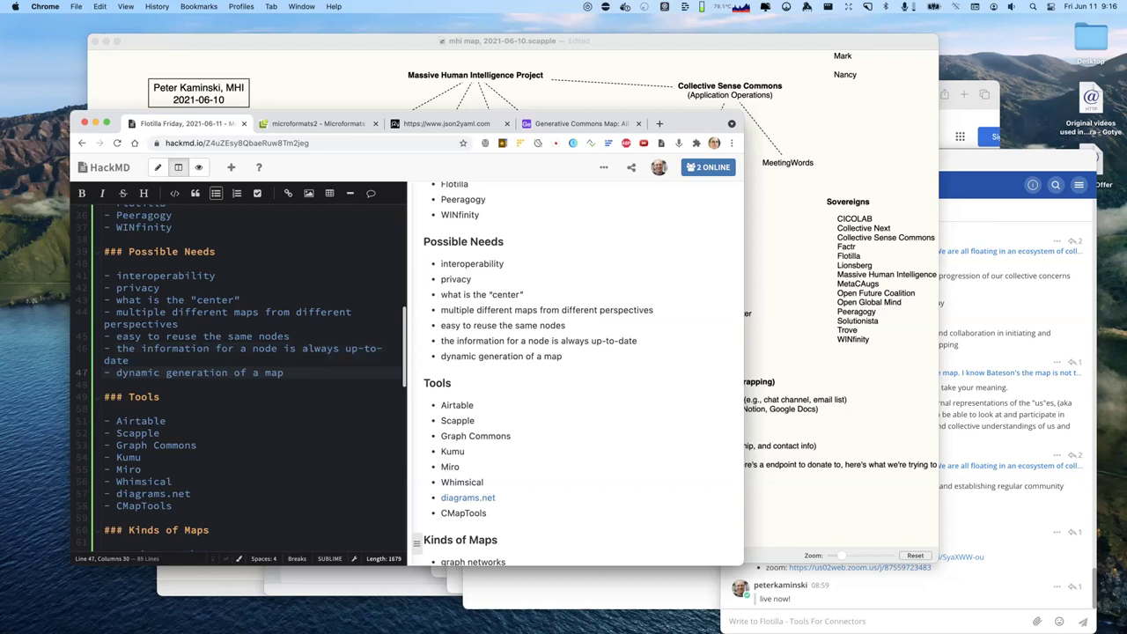
Add the bullet "collaboration on a map" below the dynamic generation item in Possible Needs
key("Return")
type("c")
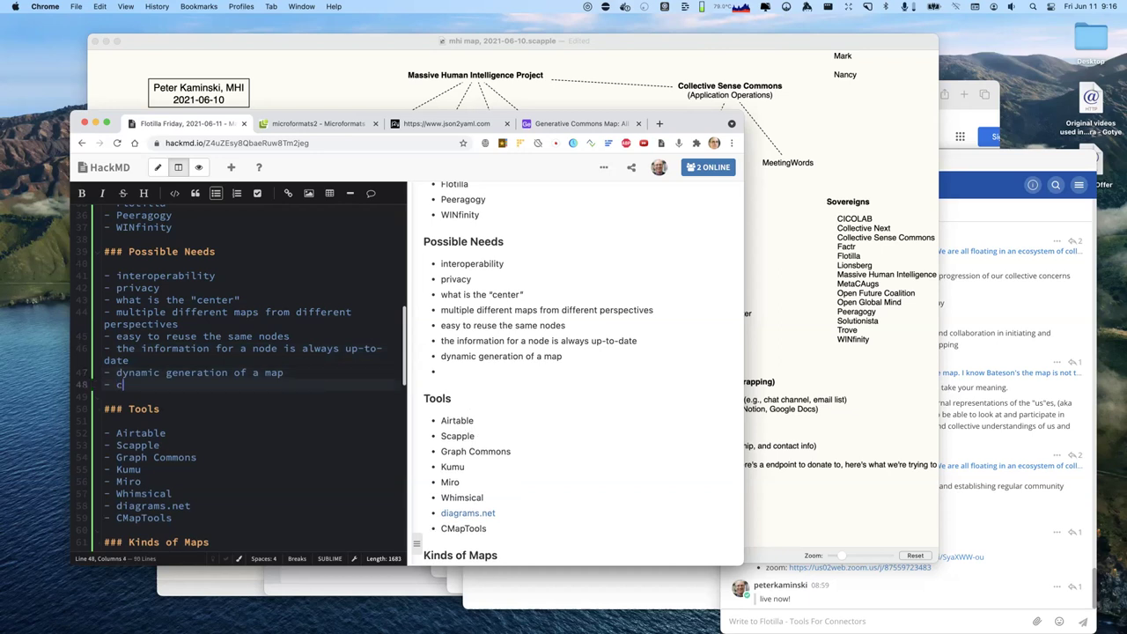
type("ollaboration on a ")
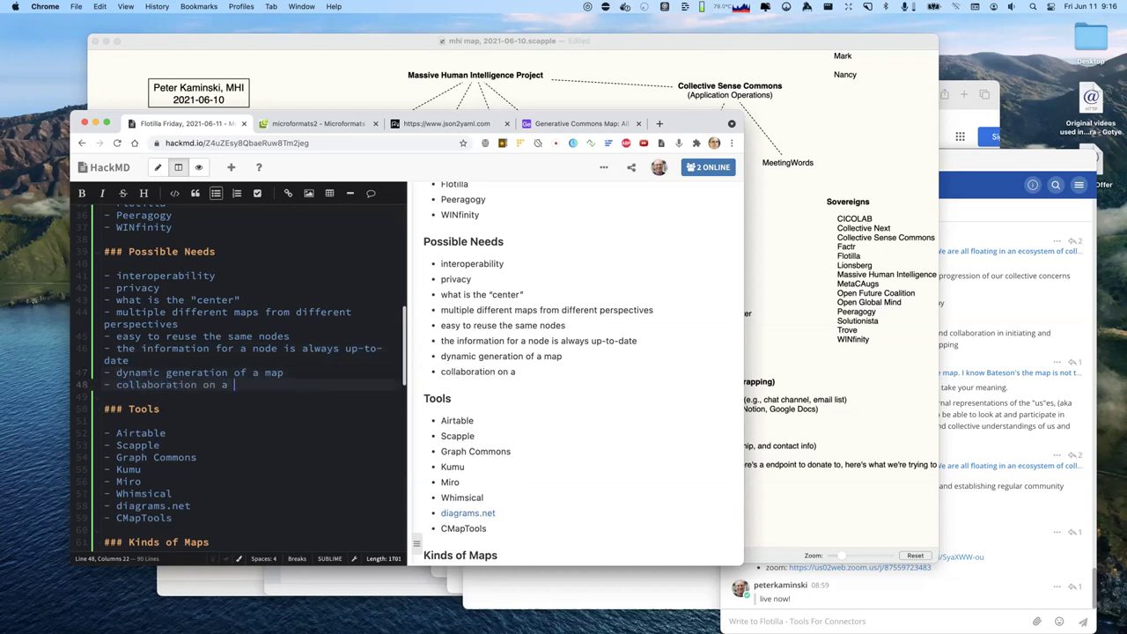
type("map")
Add the bullet "aggregation of data from various web endpoints" below the map collaboration item in Possible Needs
key("Return")
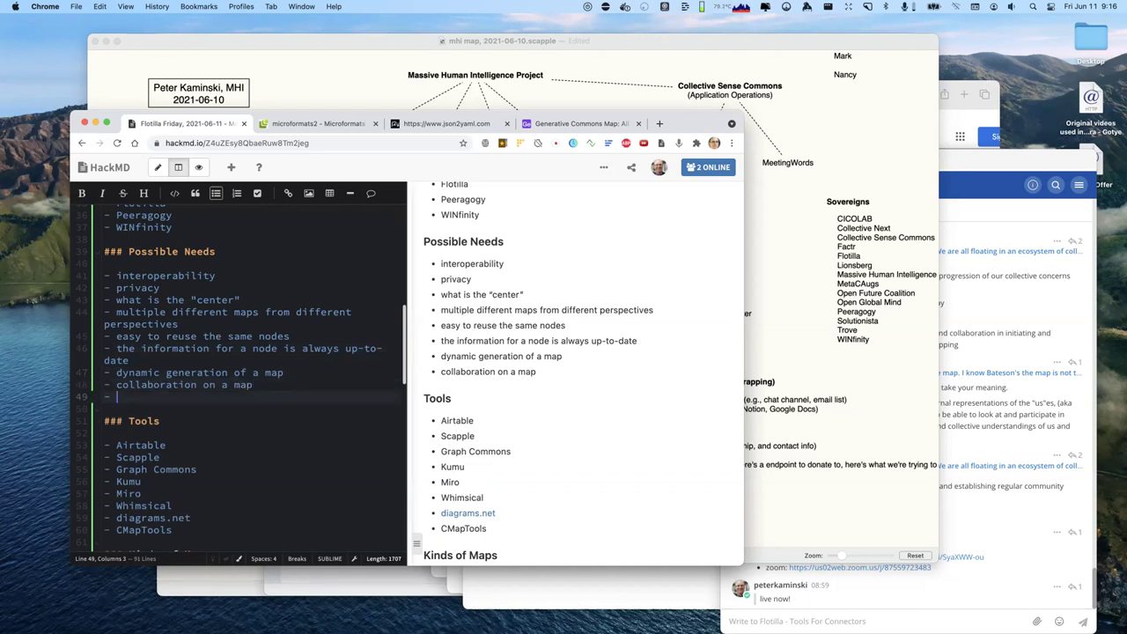
type("aggre")
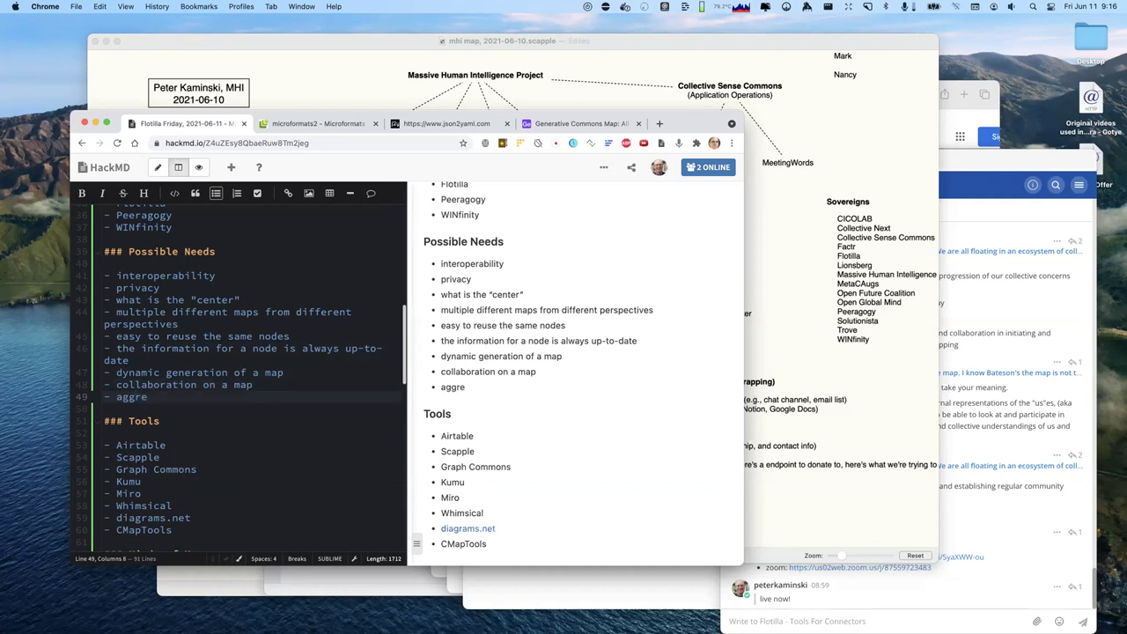
type("gation of data")
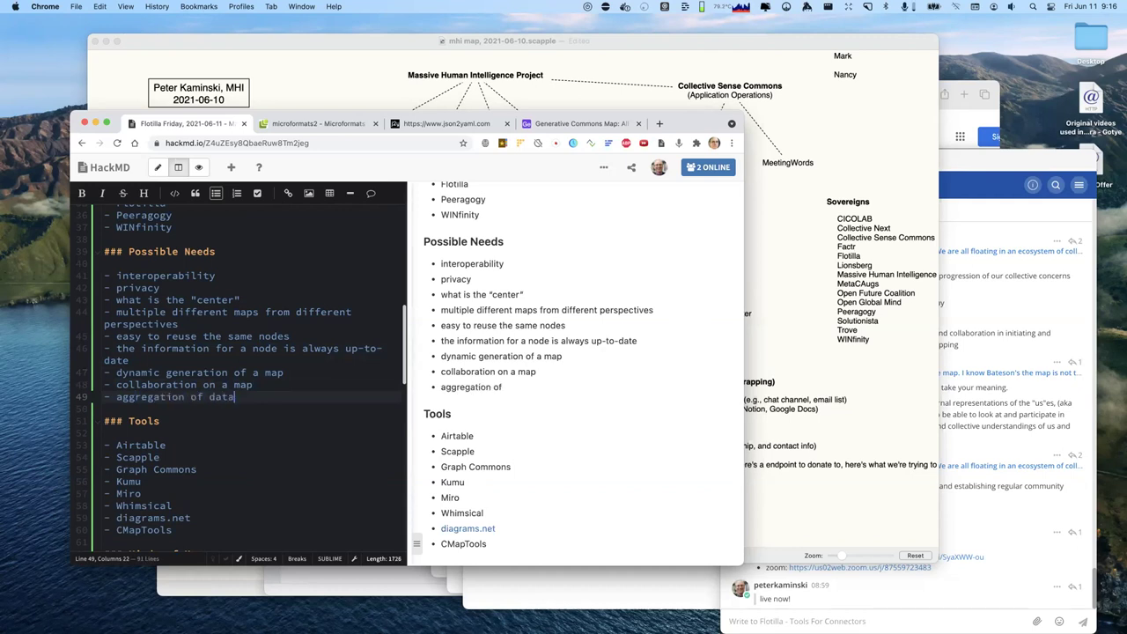
type(" from various ")
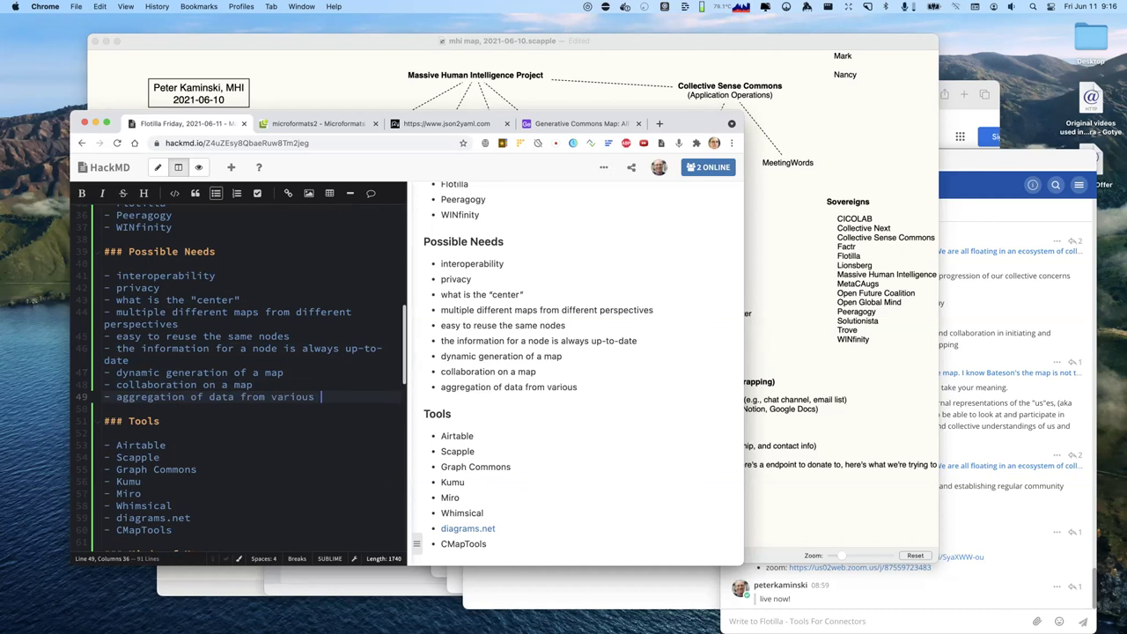
type("we b endpoints")
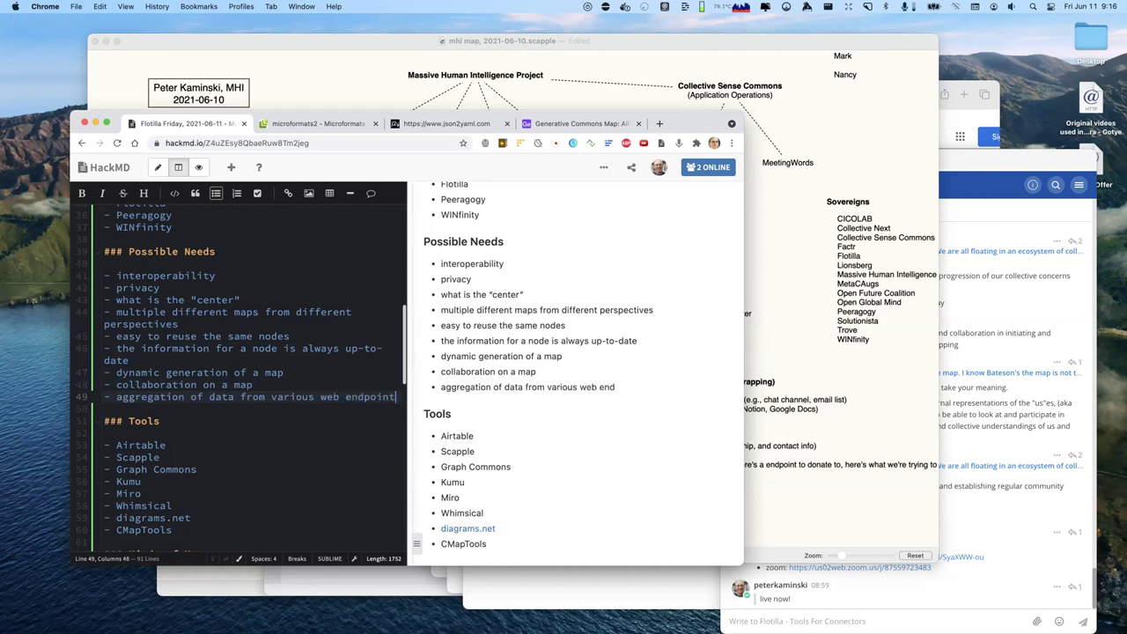
Add the bullet "syndication of data, hosting of data" below the data aggregation item in Possible Needs
key("Return")
type("syndication of data")
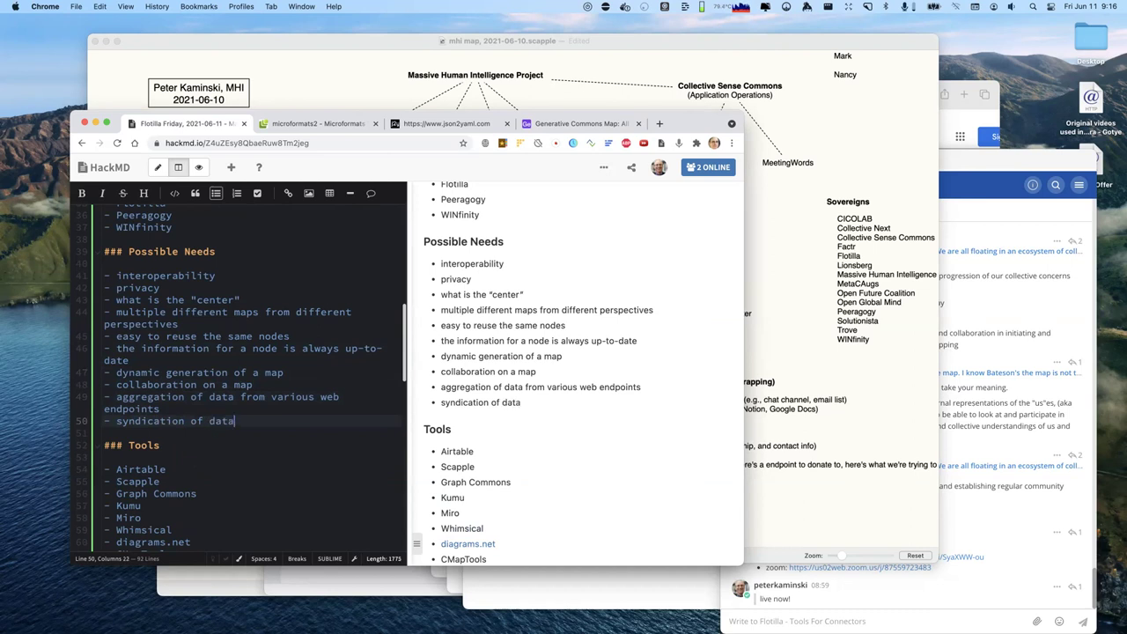
type("  hosting")
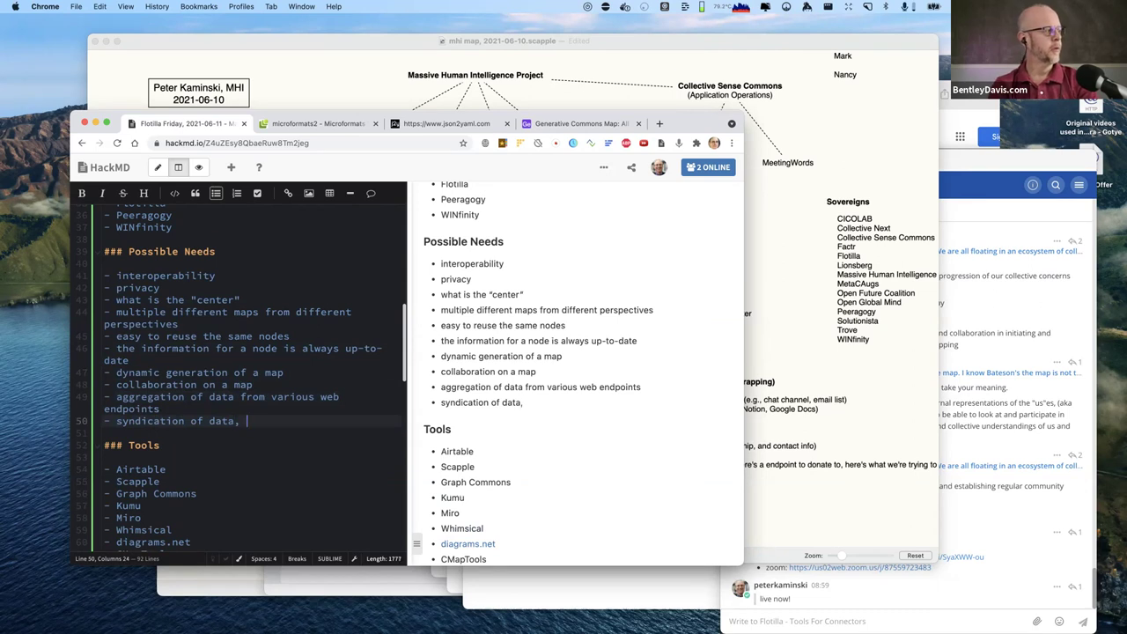
type(" of data")
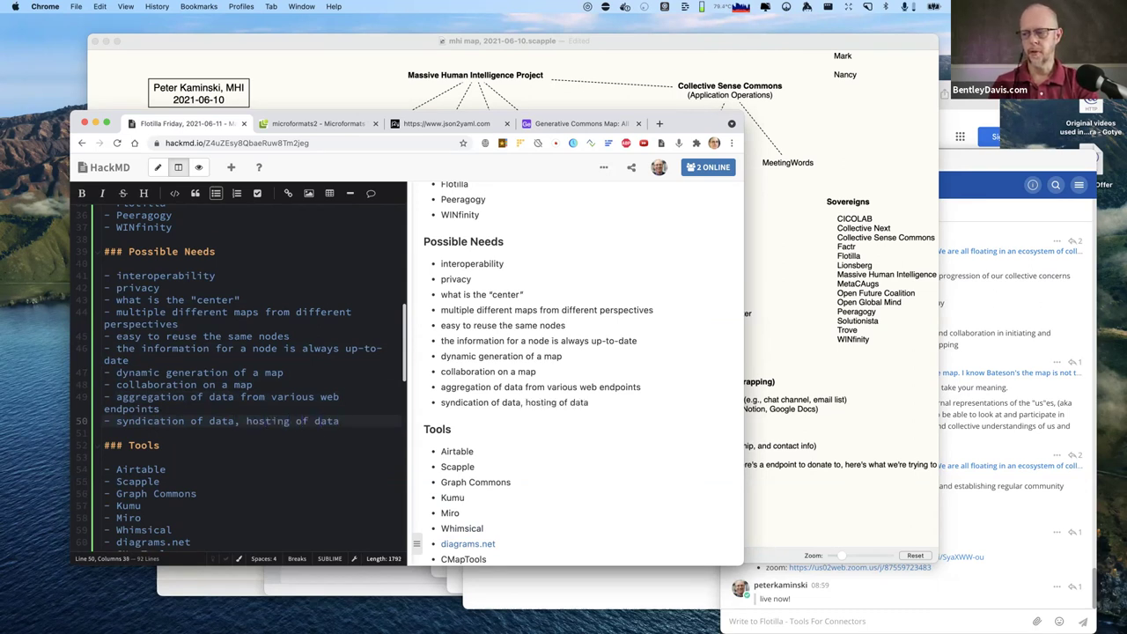
Insert a bullet starting with "filtering" in quotation marks followed by "a large" after the multiple different maps item in Possible Needs
scroll(238, 370, "down", 2)
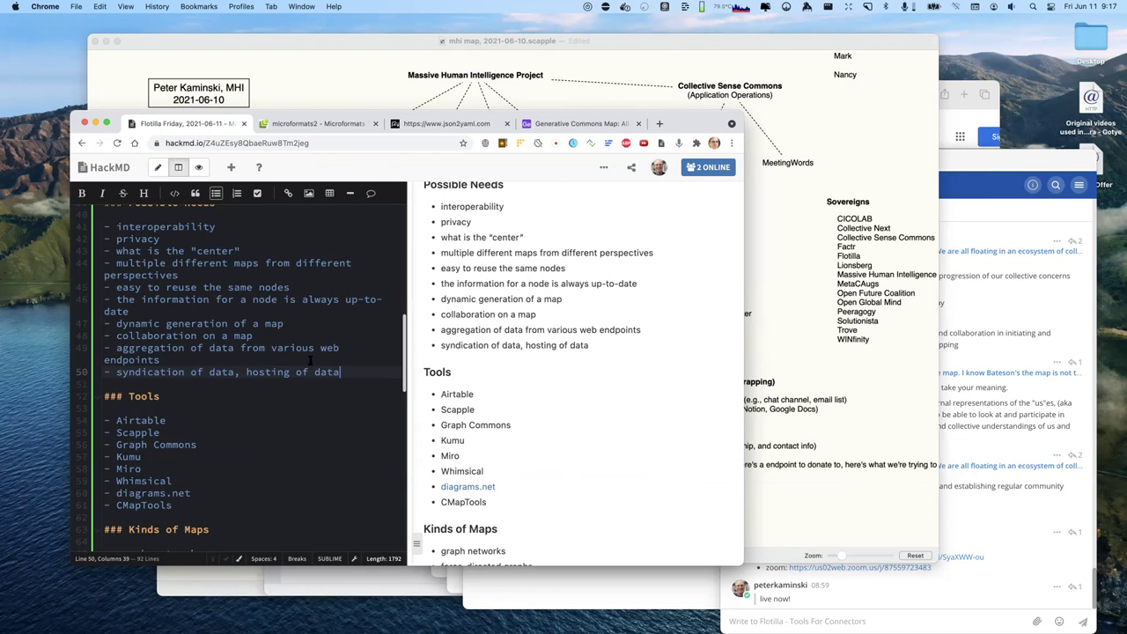
scroll(310, 359, "down", 3)
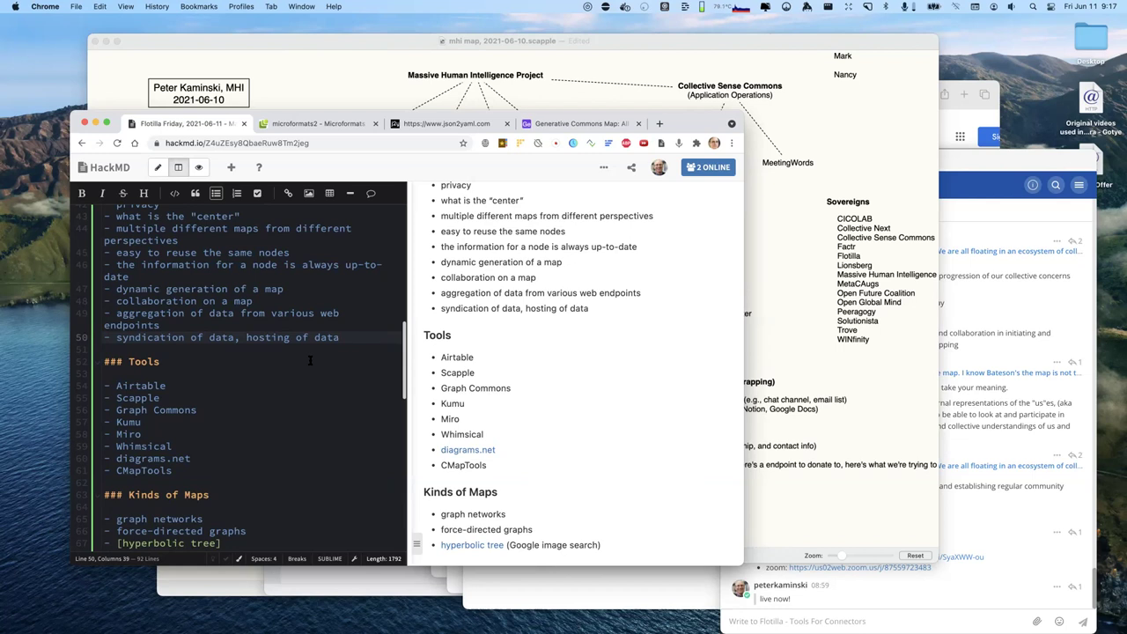
scroll(308, 361, "up", 3)
scroll(297, 365, "down", 1)
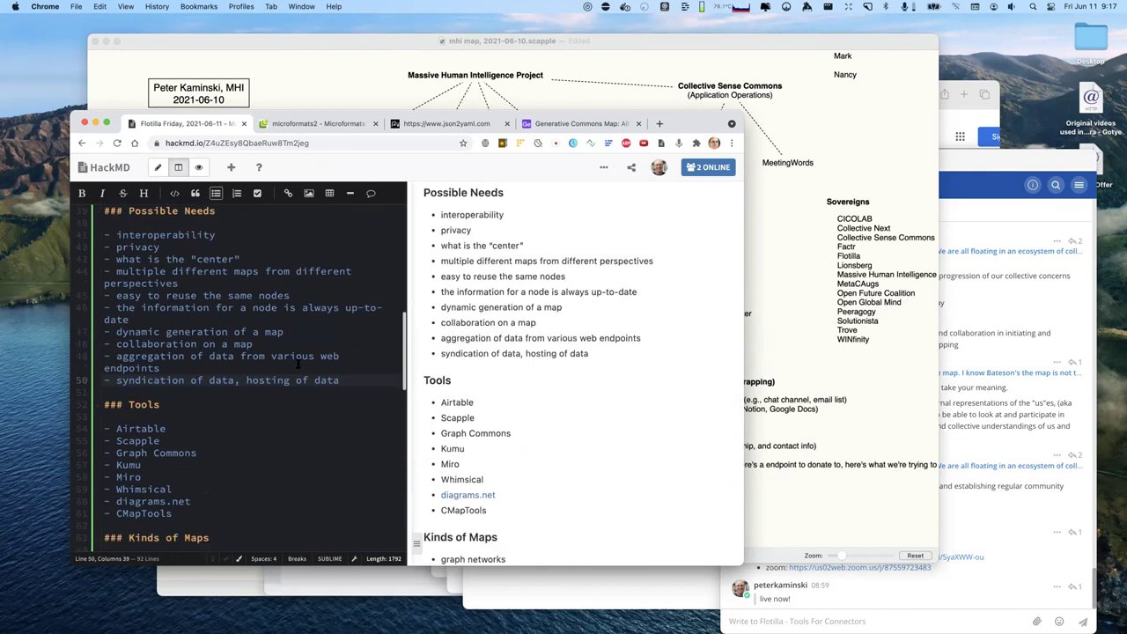
left_click(200, 280)
key("Return")
type("\"")
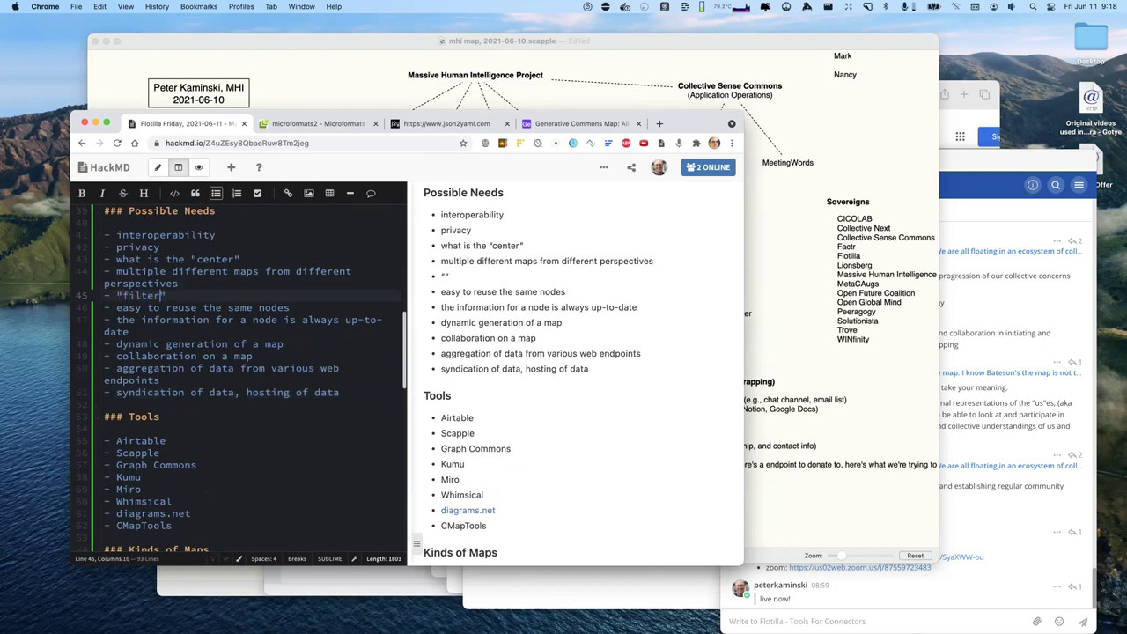
type("filtering\" a large")
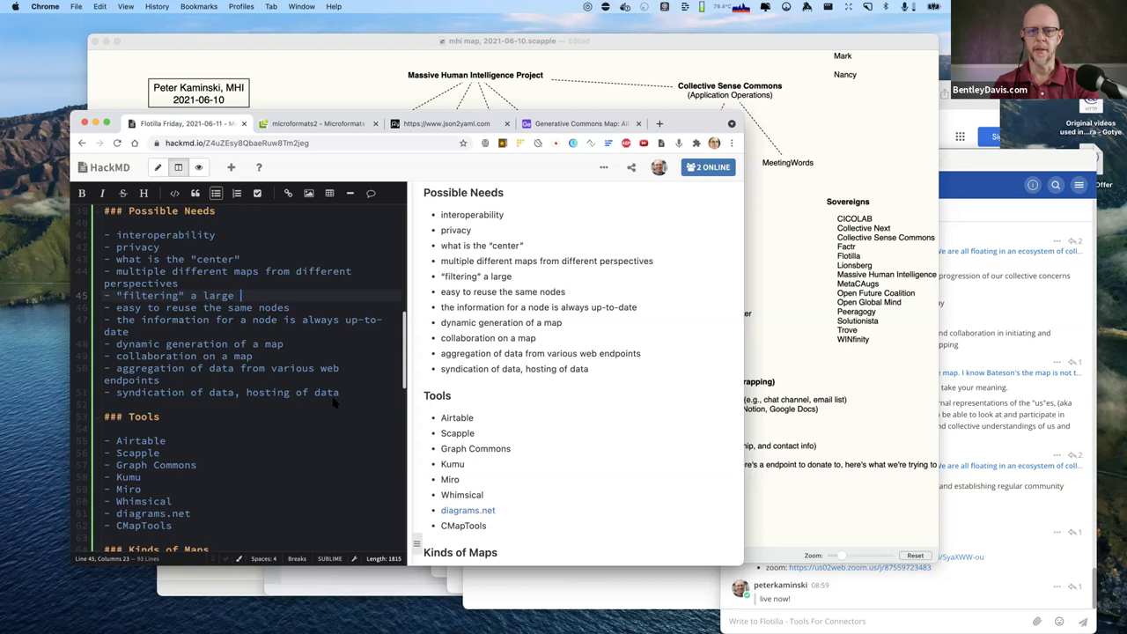
Add the bullet "build a visualizer tool" after CMapTools in the Tools list
left_click(189, 525)
key("Return")
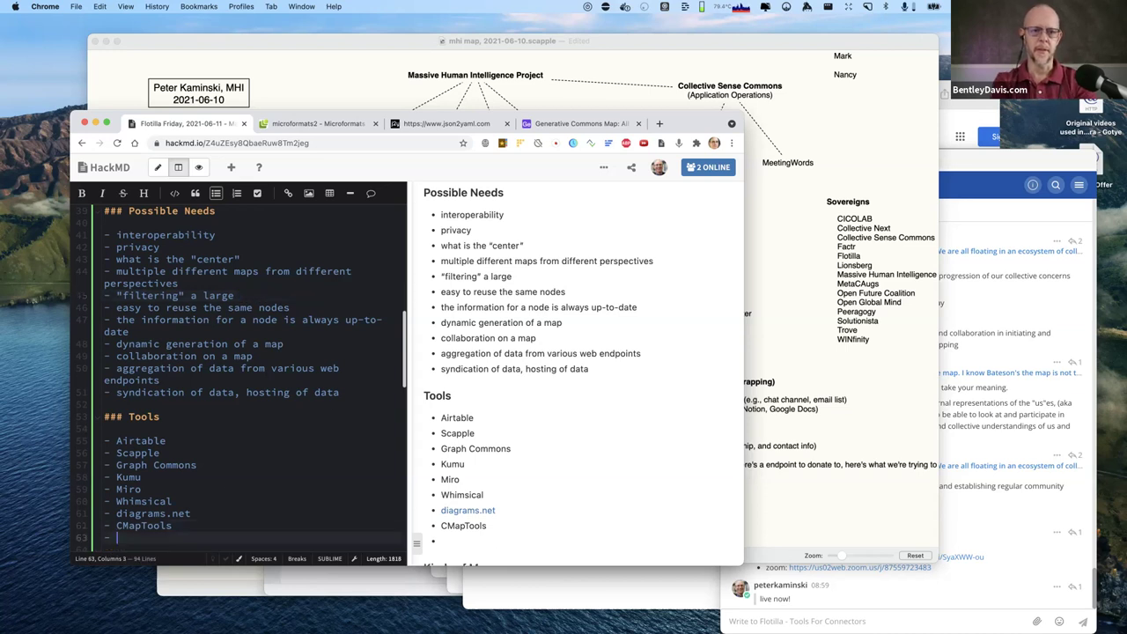
type("bui")
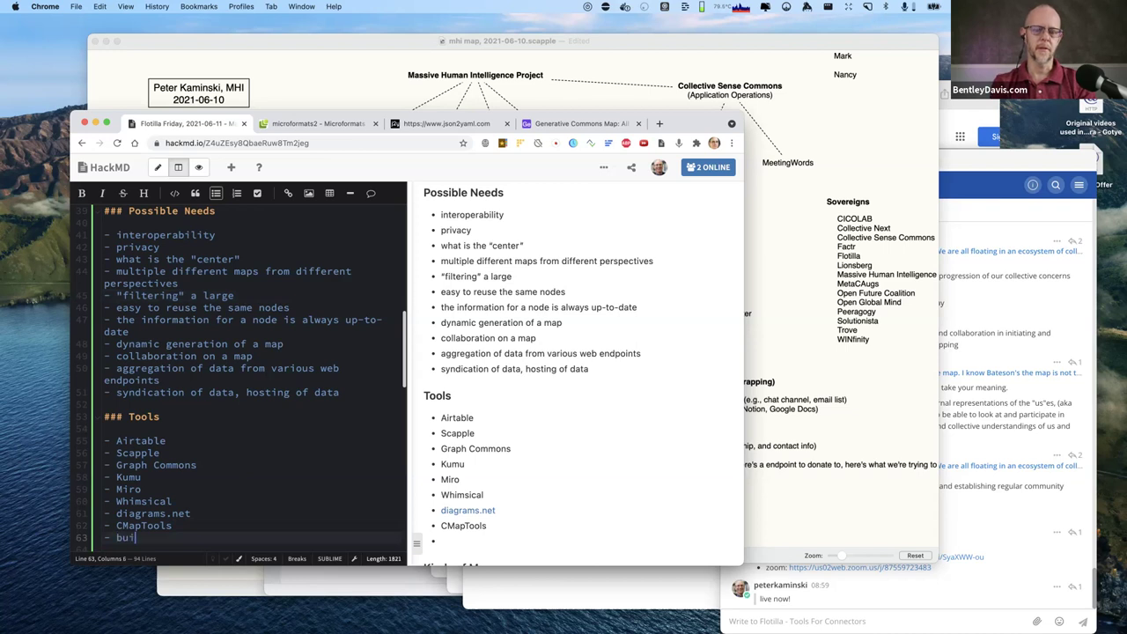
type("ld a visualizer toold")
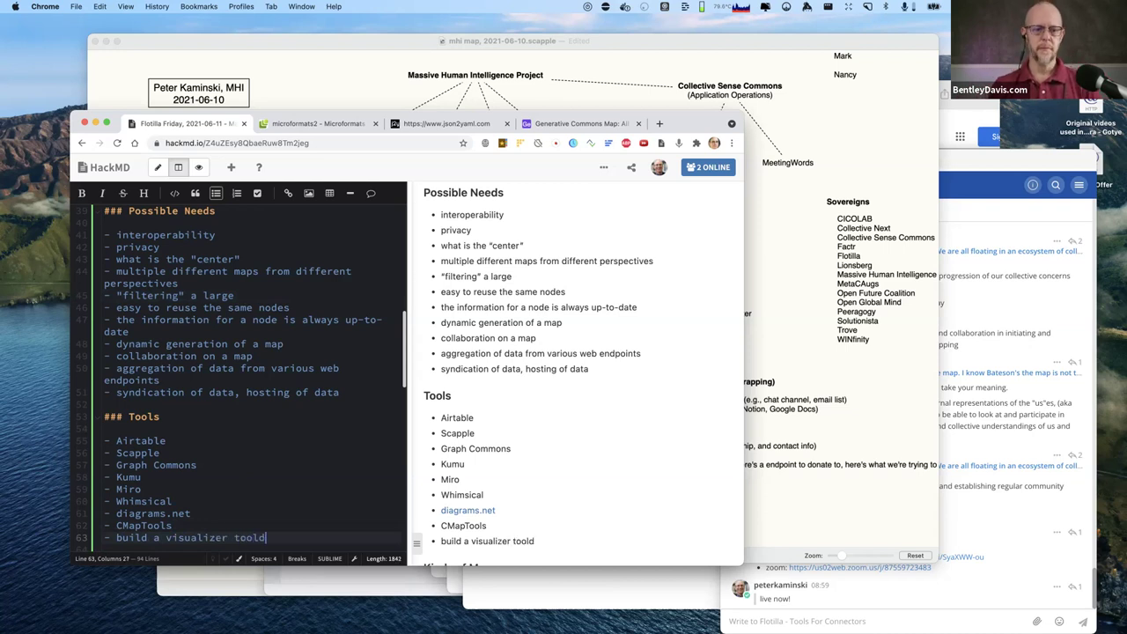
key("BackSpace")
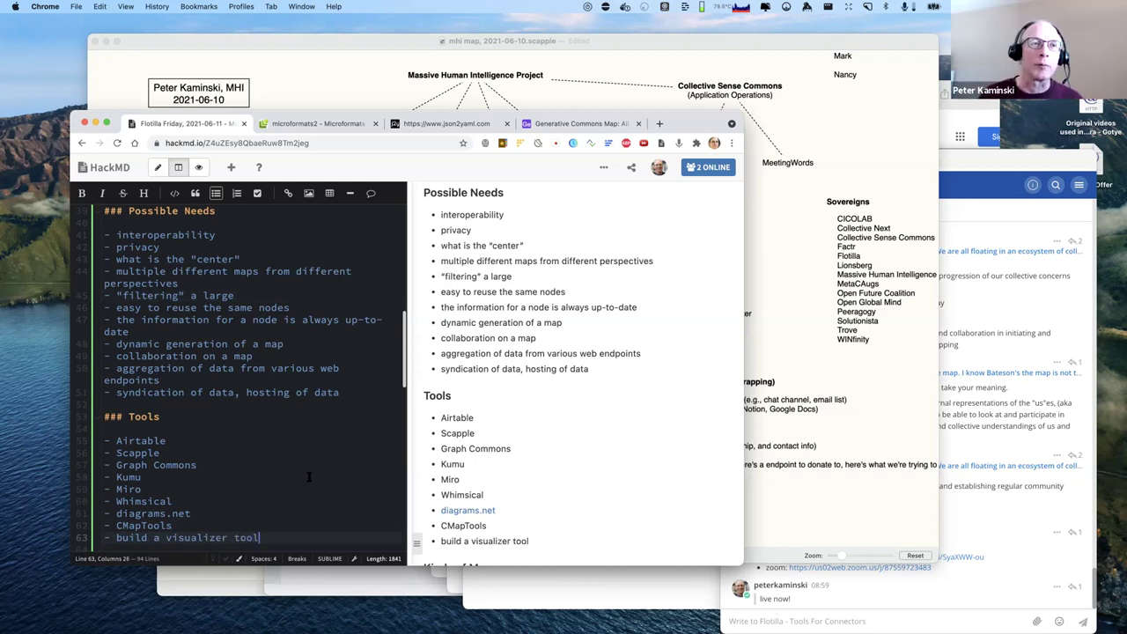
Complete the unfinished "filtering" bullet in Possible Needs by appending "set of nodes"
scroll(312, 467, "down", 2)
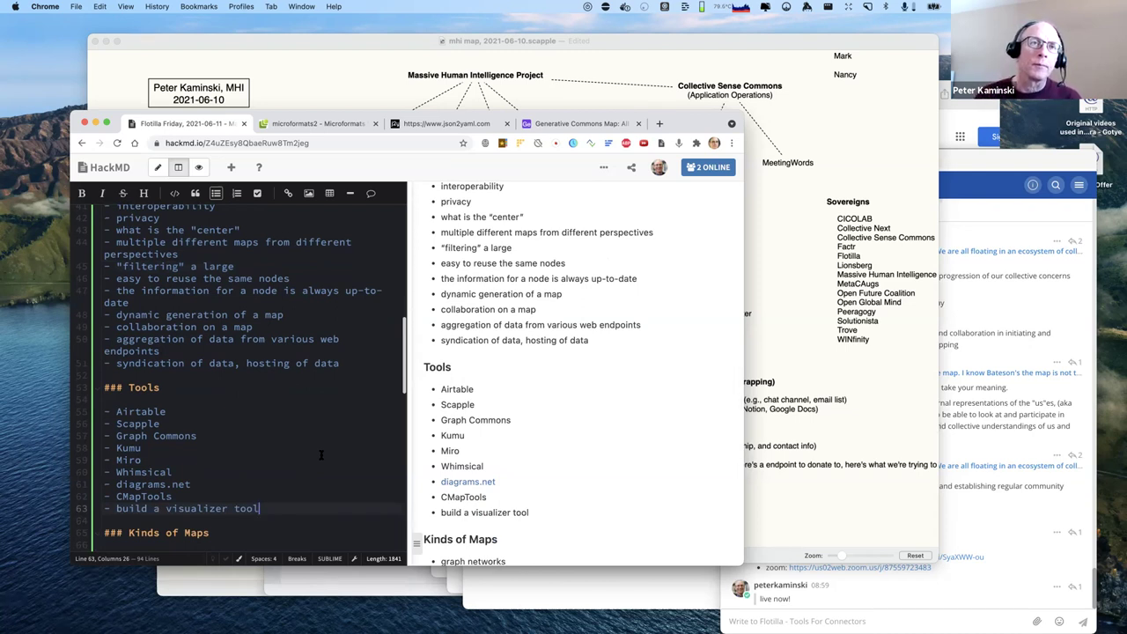
left_click(248, 266)
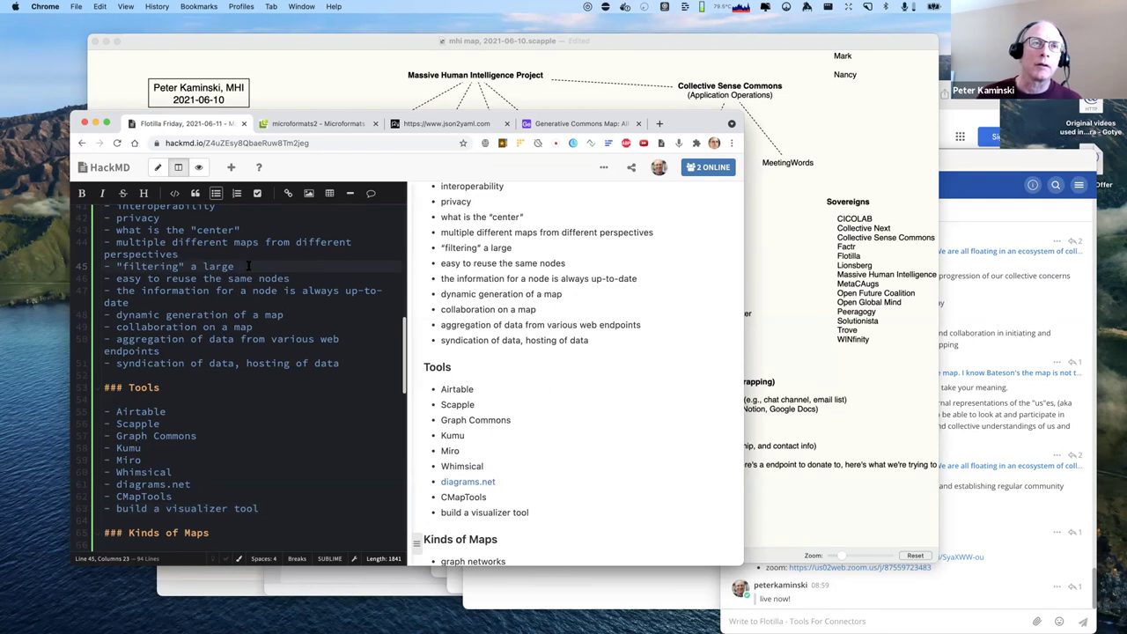
type("set of nodes")
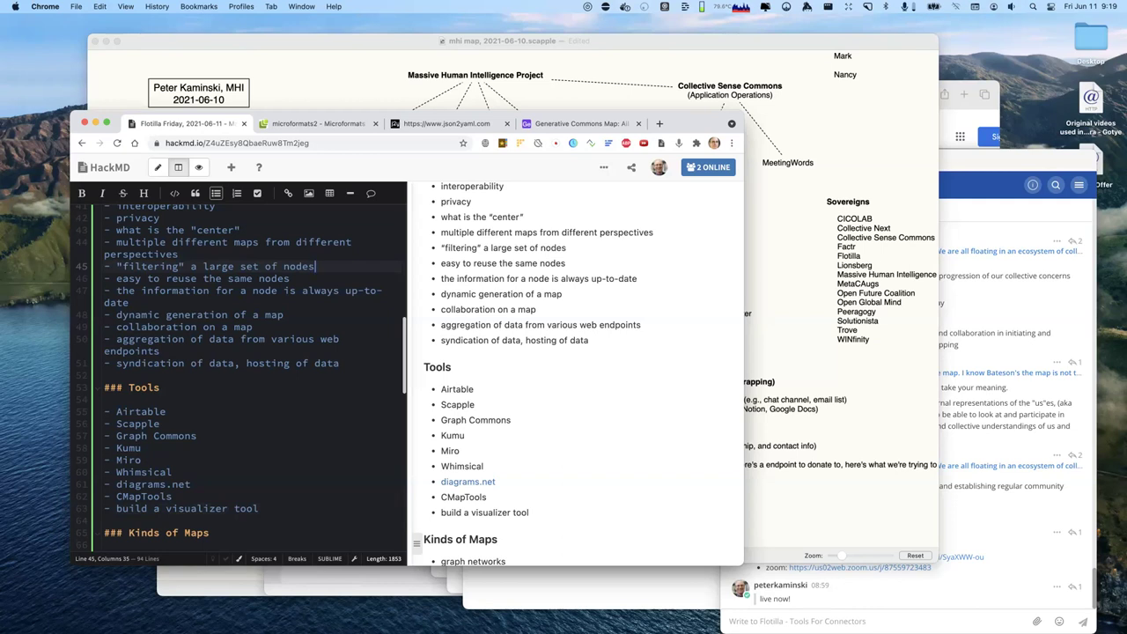
Switch to the Generative Commons Map base in Airtable and examine the Edge Types table through its last record
left_click(566, 125)
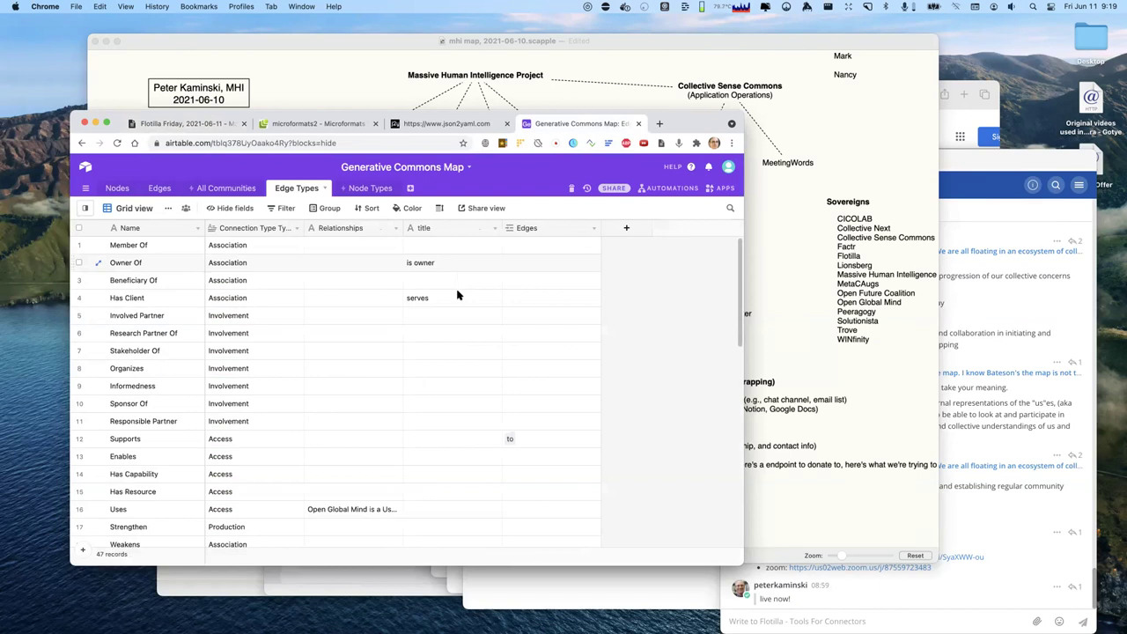
scroll(457, 294, "down", 1)
scroll(457, 295, "down", 5)
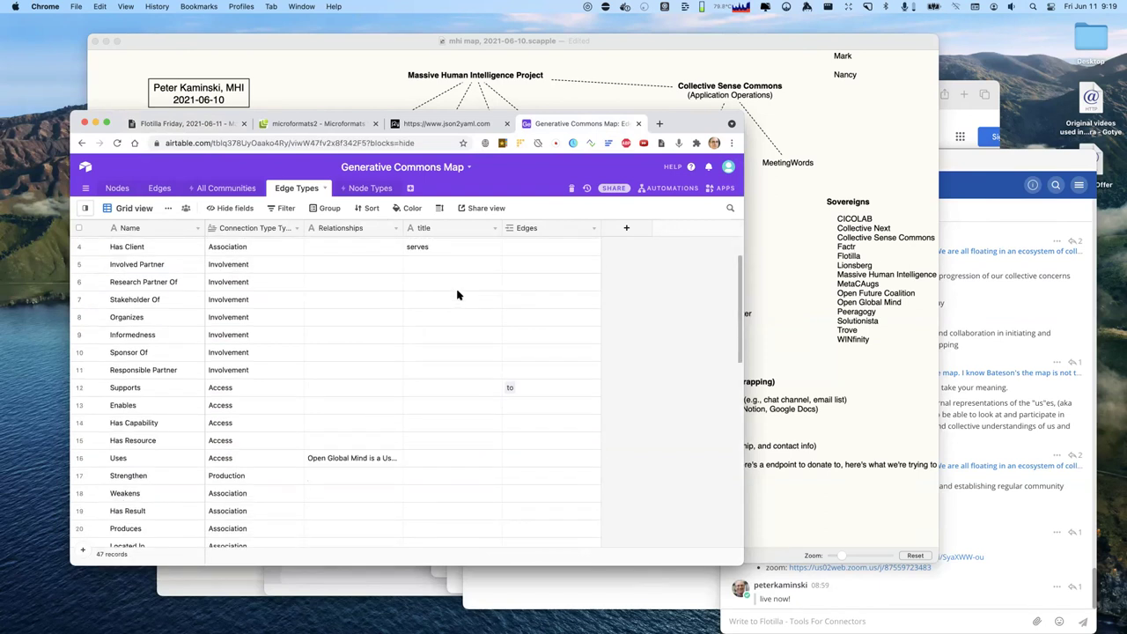
scroll(457, 294, "down", 8)
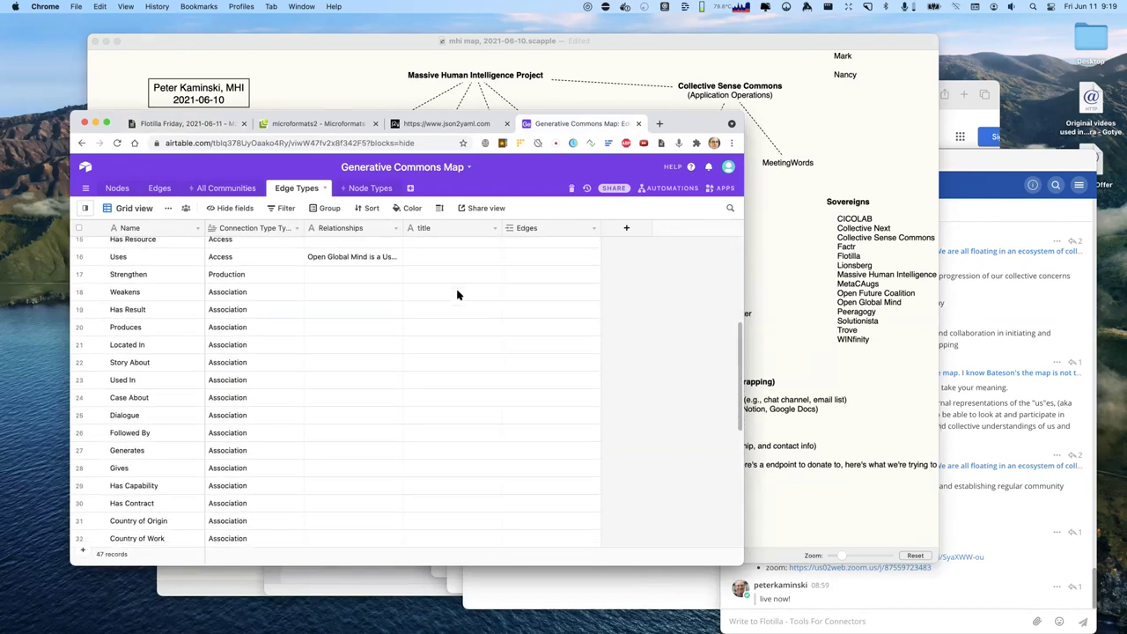
scroll(457, 294, "down", 7)
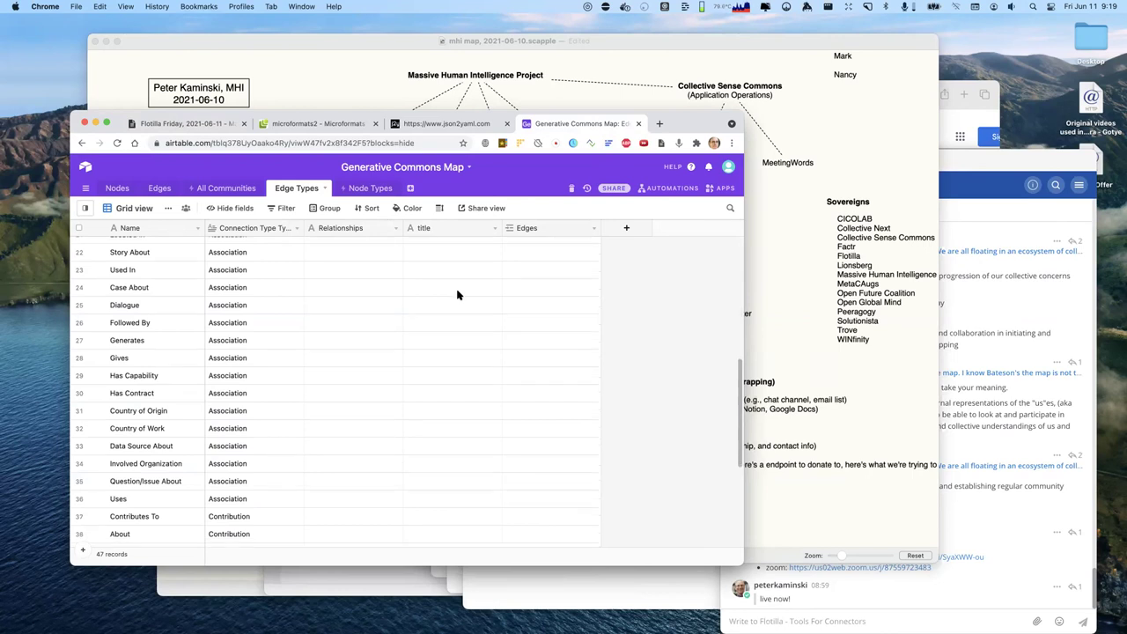
scroll(457, 294, "down", 1)
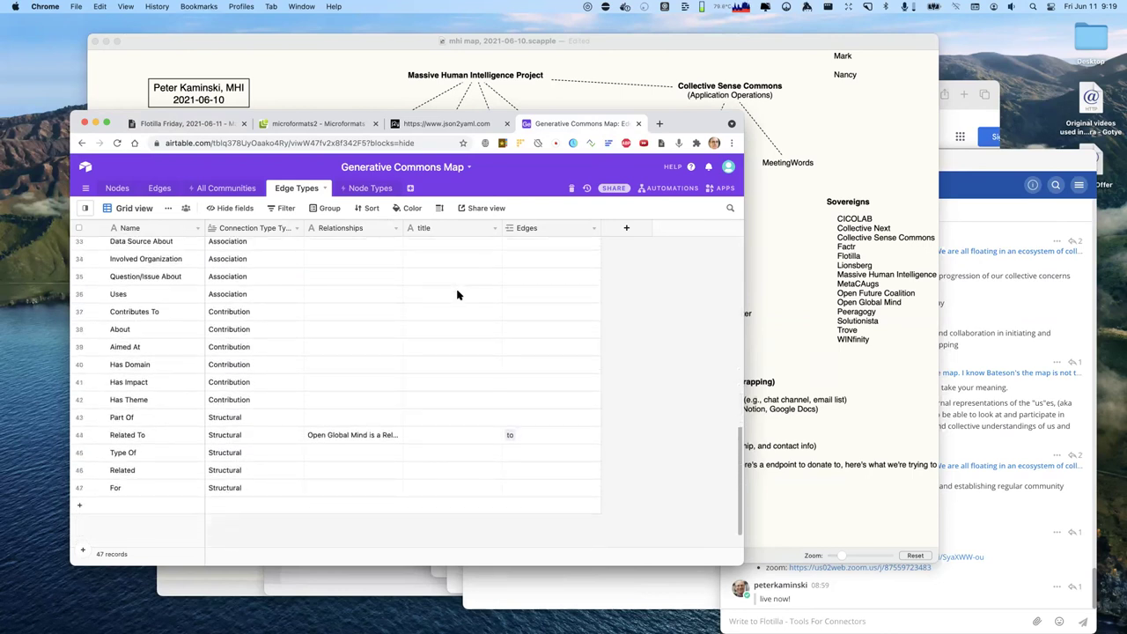
Review the Edge Types records from the end of the table back up to the first record
scroll(457, 295, "up", 2)
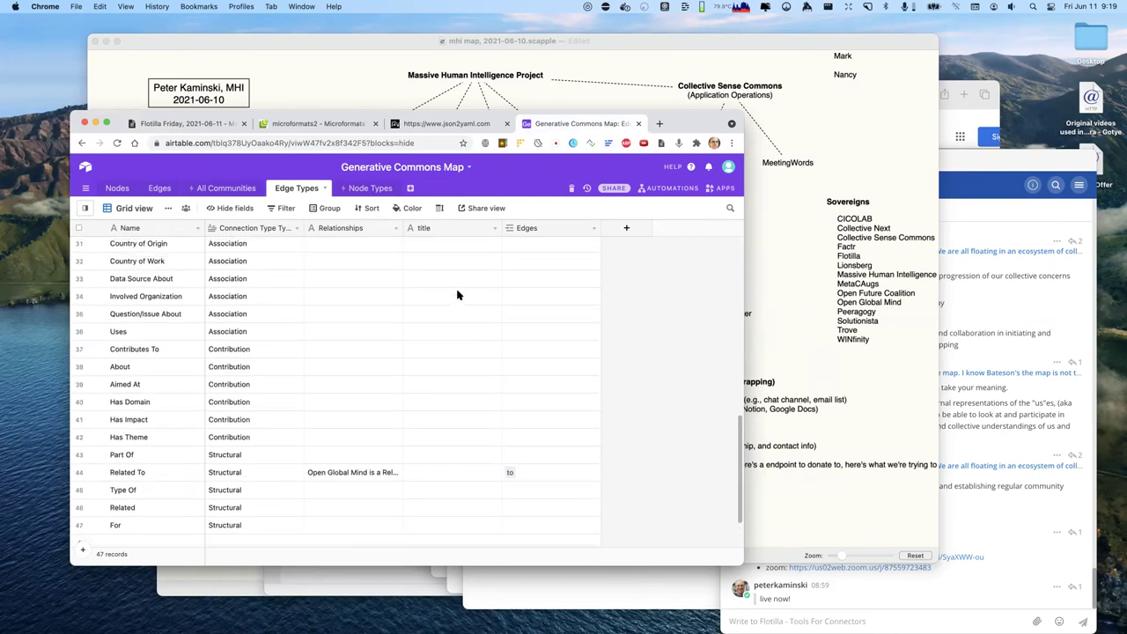
scroll(457, 294, "up", 3)
scroll(457, 294, "up", 1)
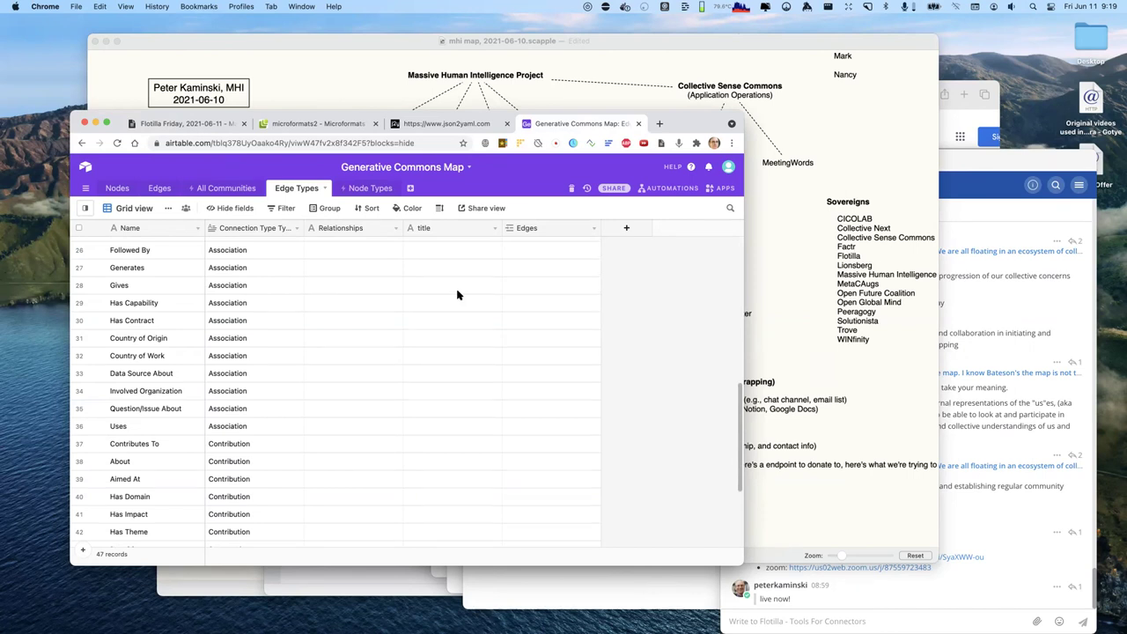
scroll(457, 294, "up", 5)
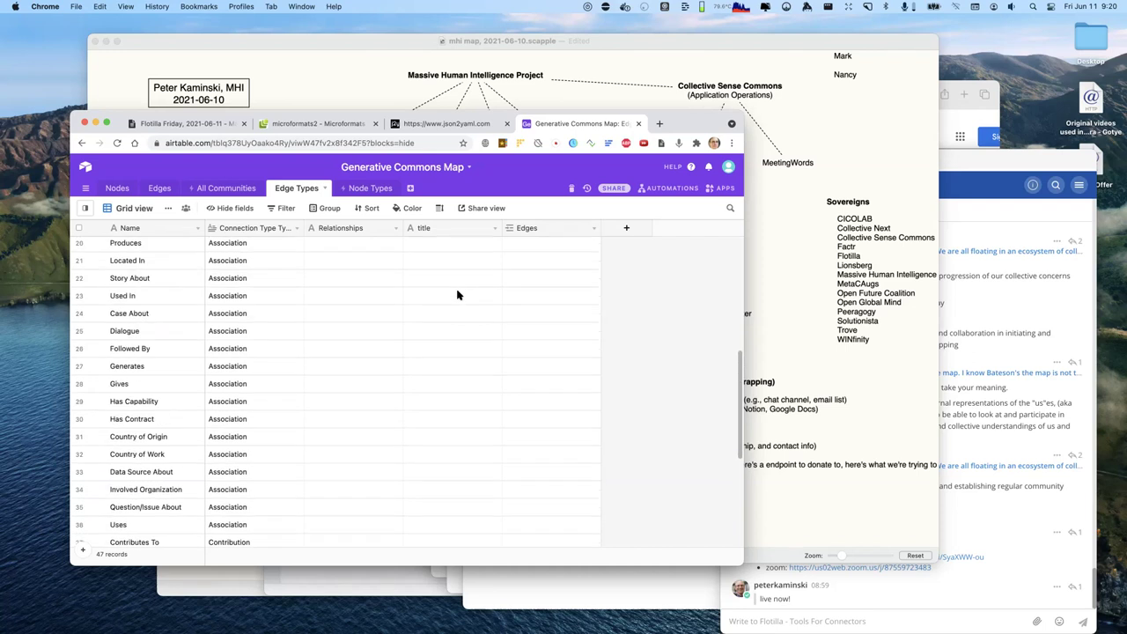
scroll(457, 295, "up", 2)
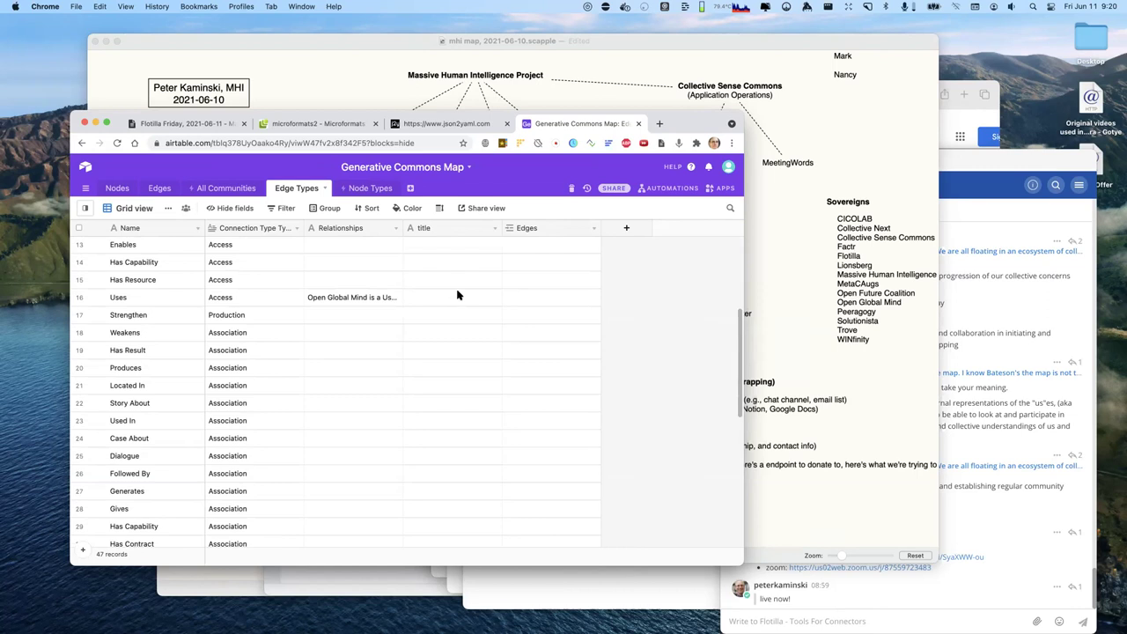
scroll(457, 295, "up", 5)
scroll(457, 295, "up", 4)
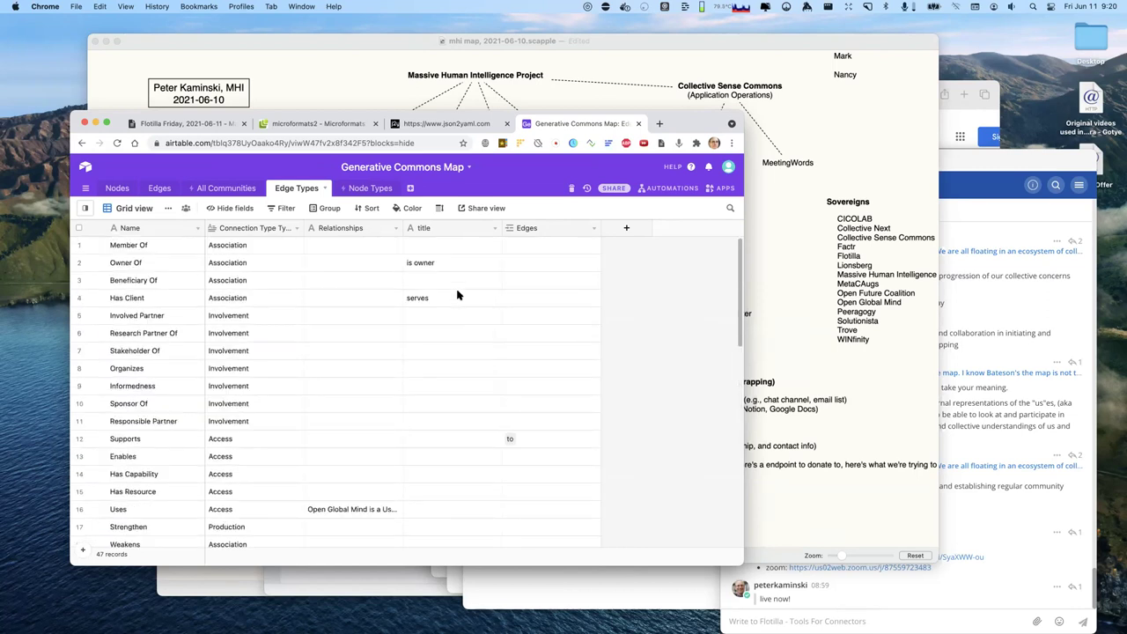
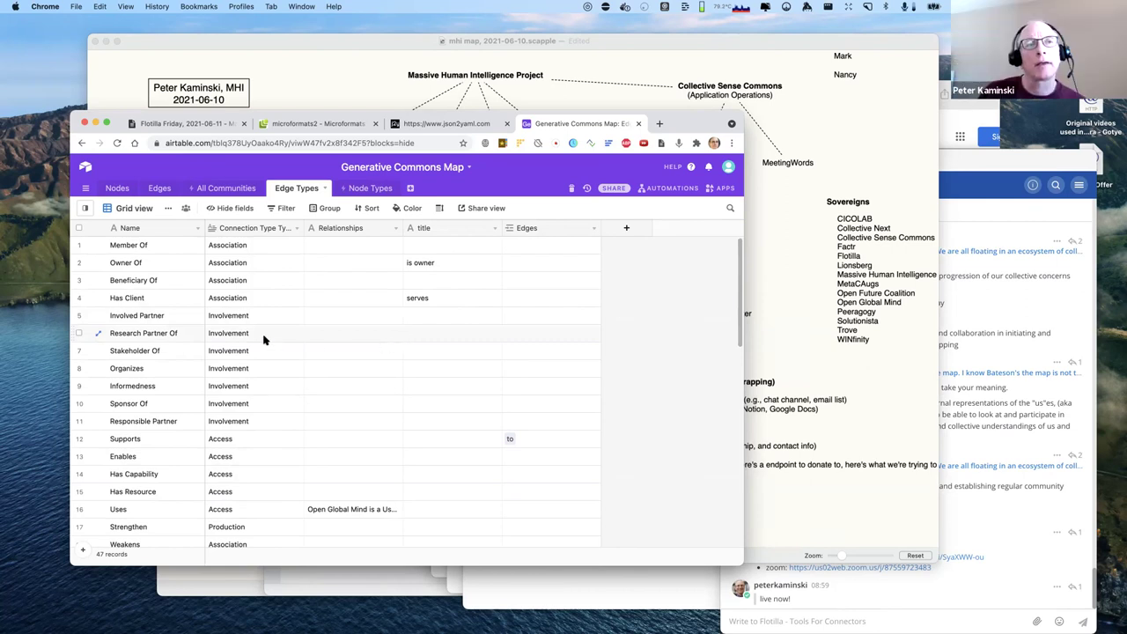
Look further down the edge types, glance at the mhi map in Scapple, and return to Airtable in Chrome
scroll(189, 312, "down", 2)
scroll(194, 318, "down", 3)
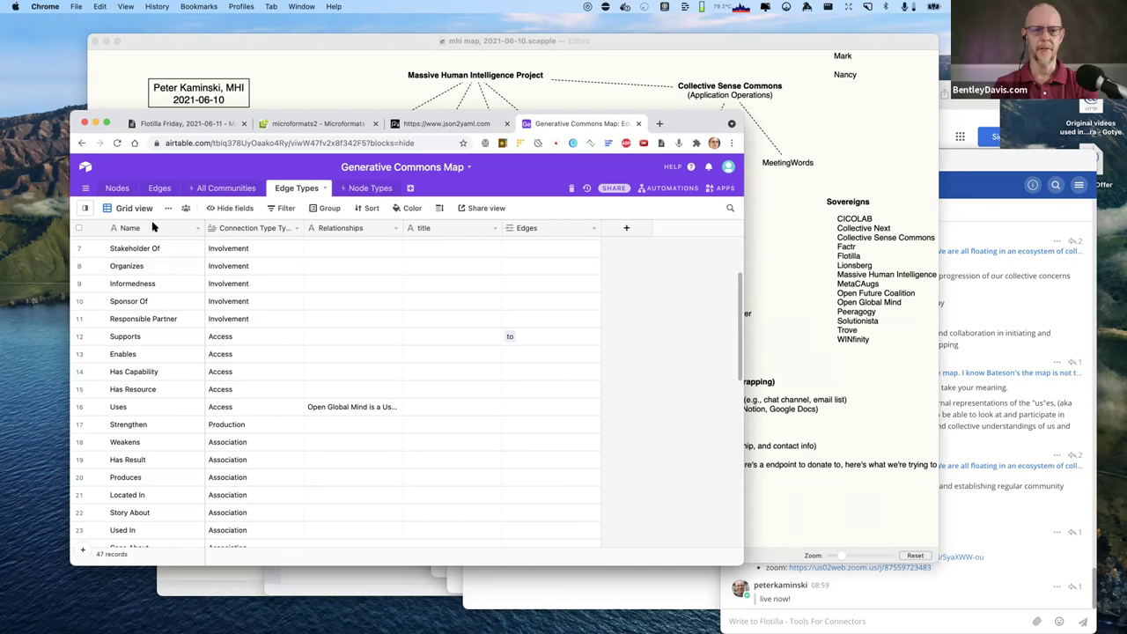
left_click(345, 77)
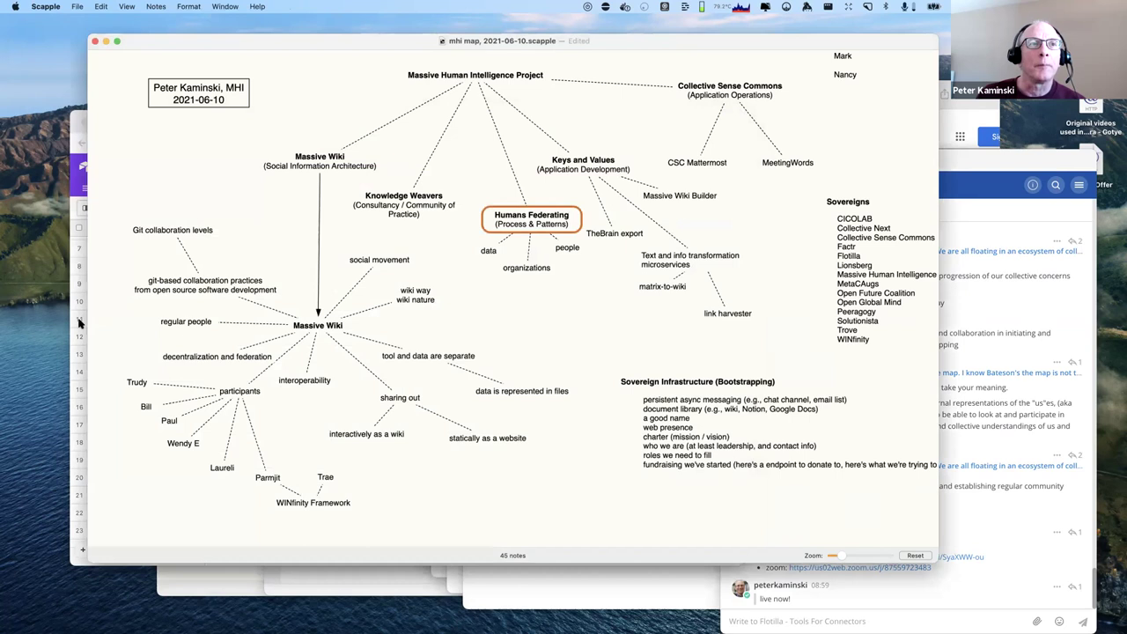
key("super+Tab")
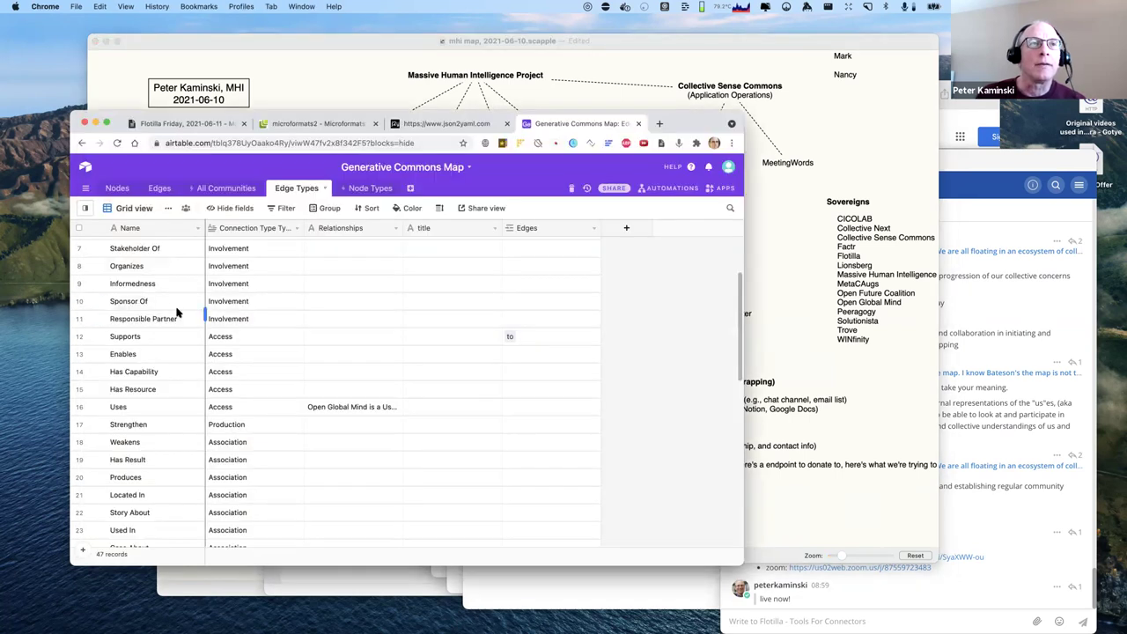
Examine how the edge types are grouped by connection type, from the first record through the Association entries
scroll(176, 317, "up", 4)
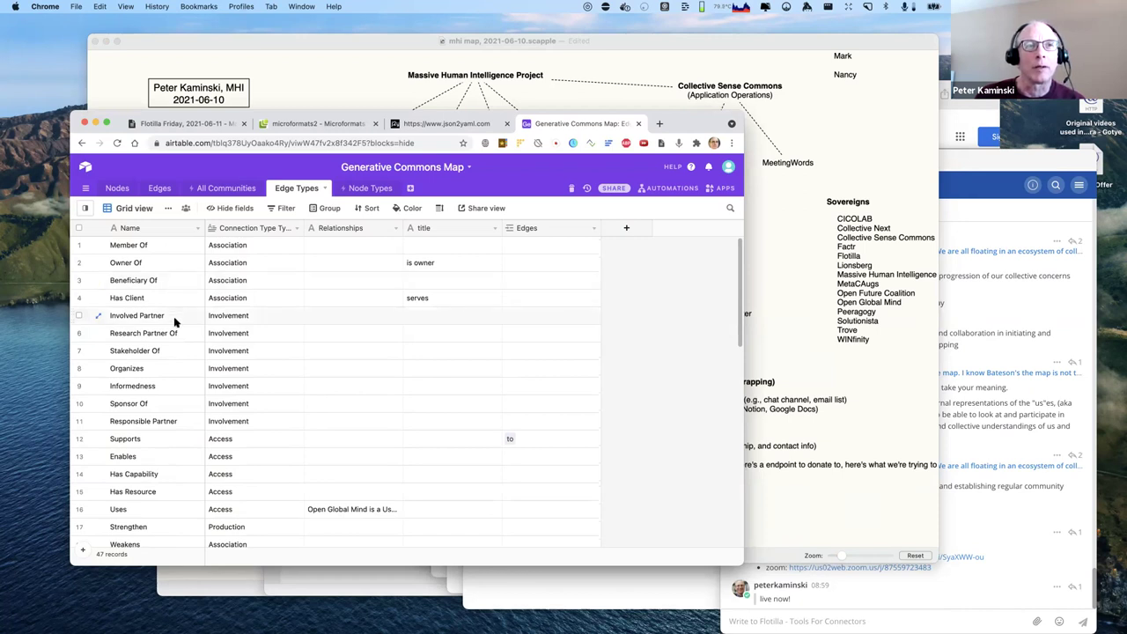
scroll(175, 315, "down", 3)
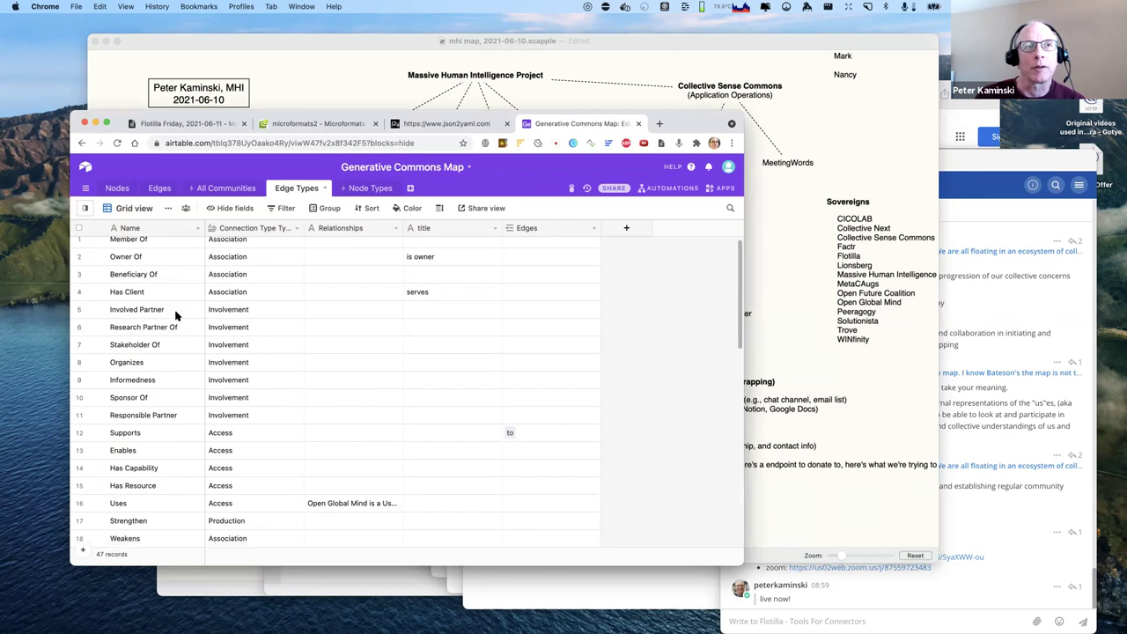
scroll(175, 315, "down", 5)
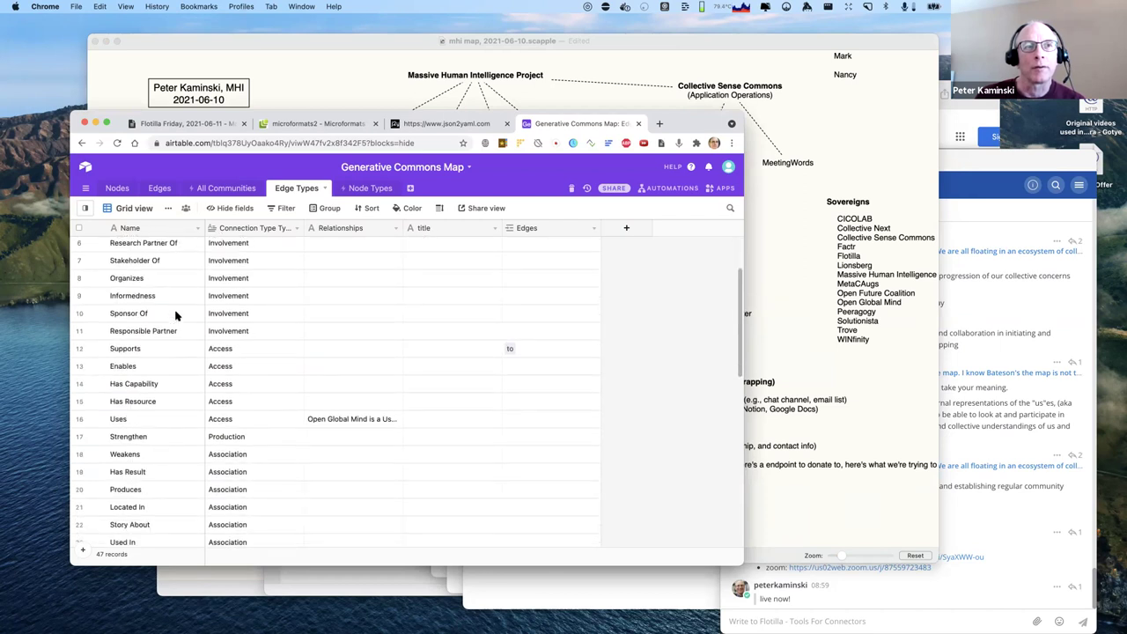
scroll(176, 315, "down", 3)
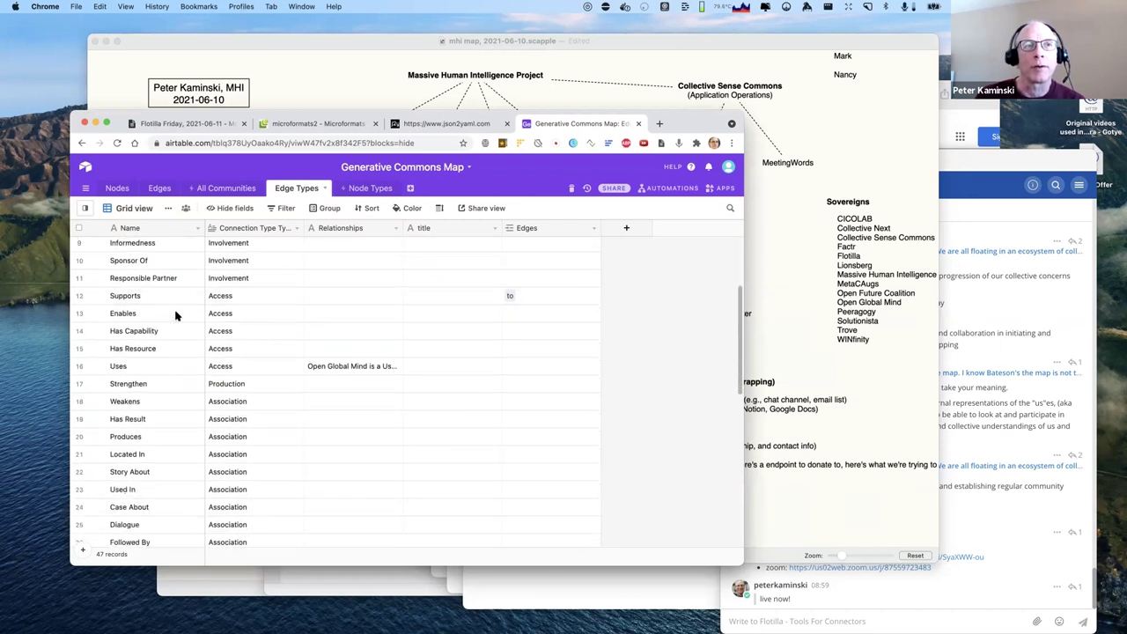
scroll(175, 315, "down", 1)
scroll(176, 315, "up", 2)
scroll(175, 315, "up", 5)
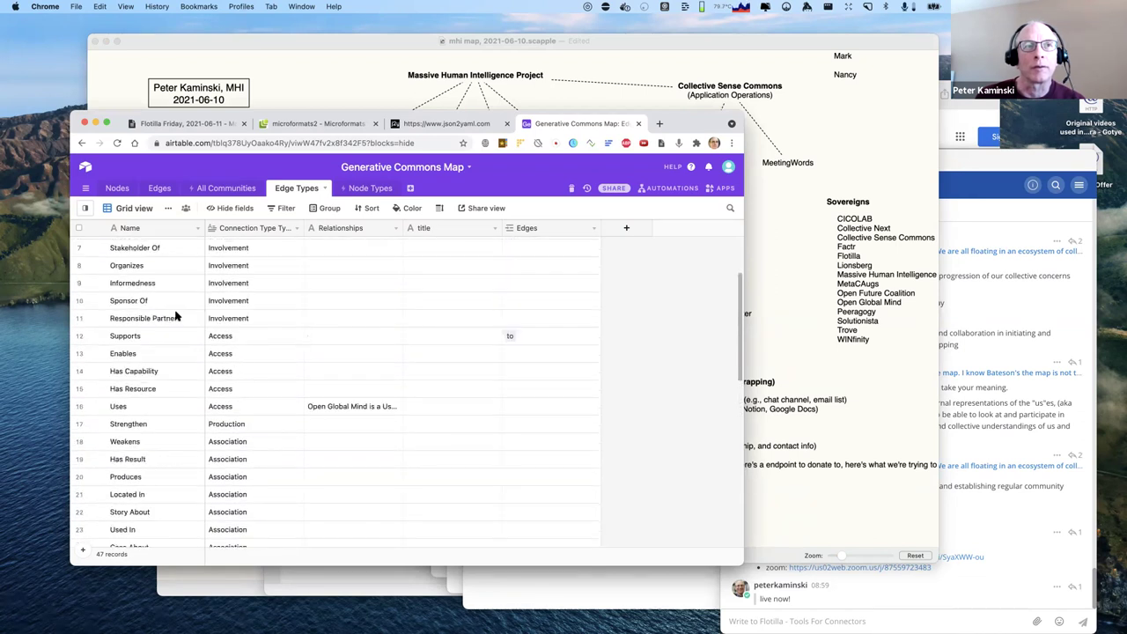
scroll(175, 315, "up", 1)
scroll(176, 315, "up", 4)
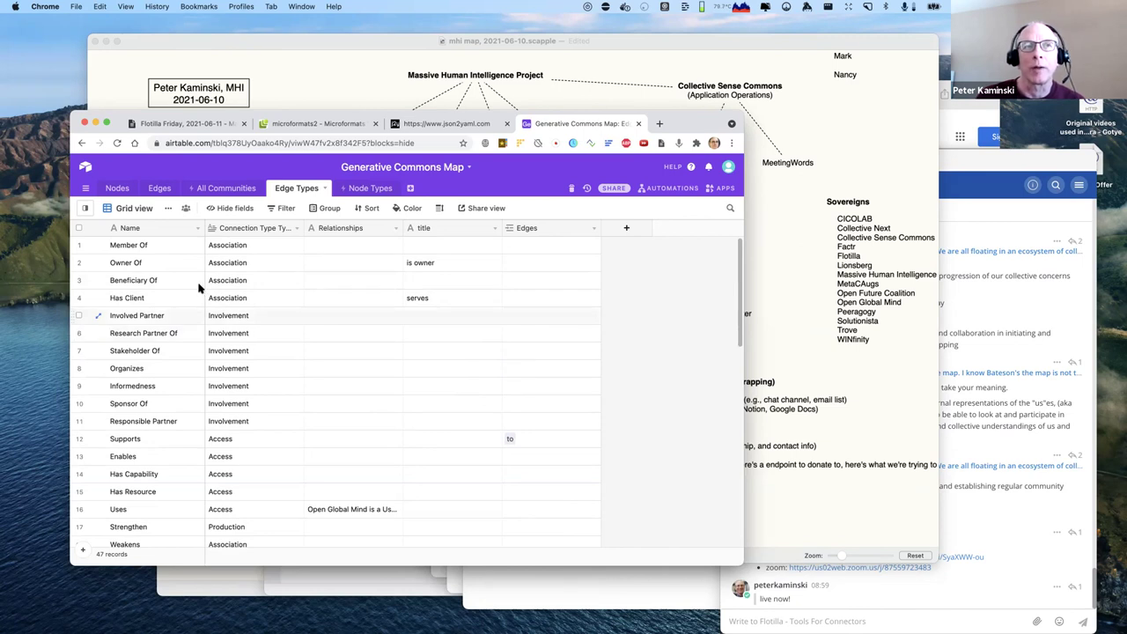
scroll(196, 295, "down", 5)
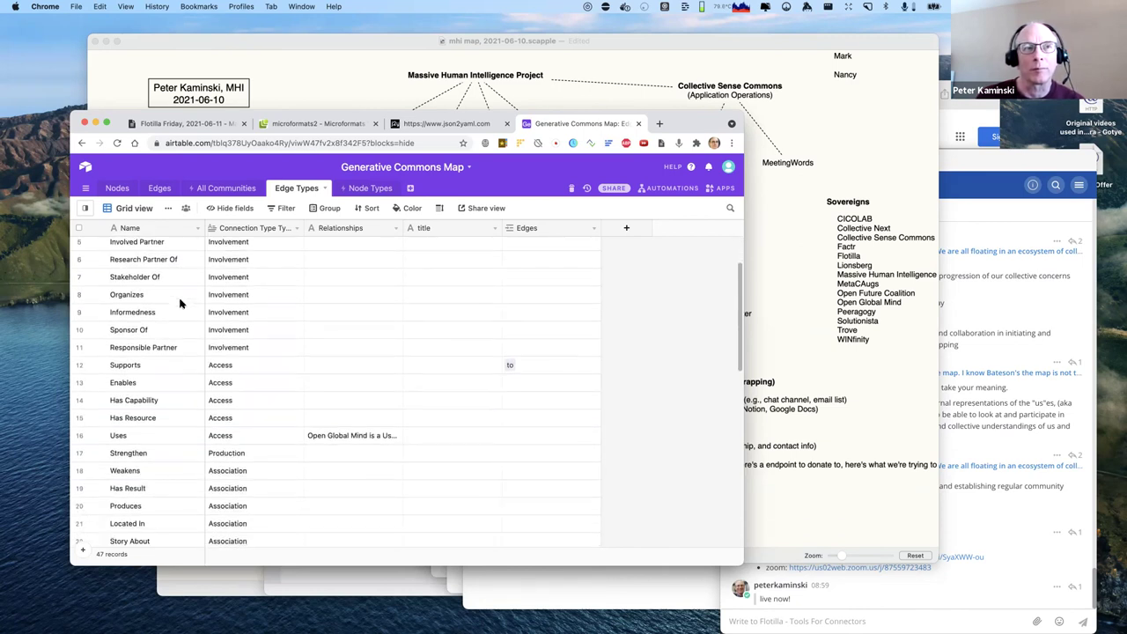
scroll(179, 303, "down", 2)
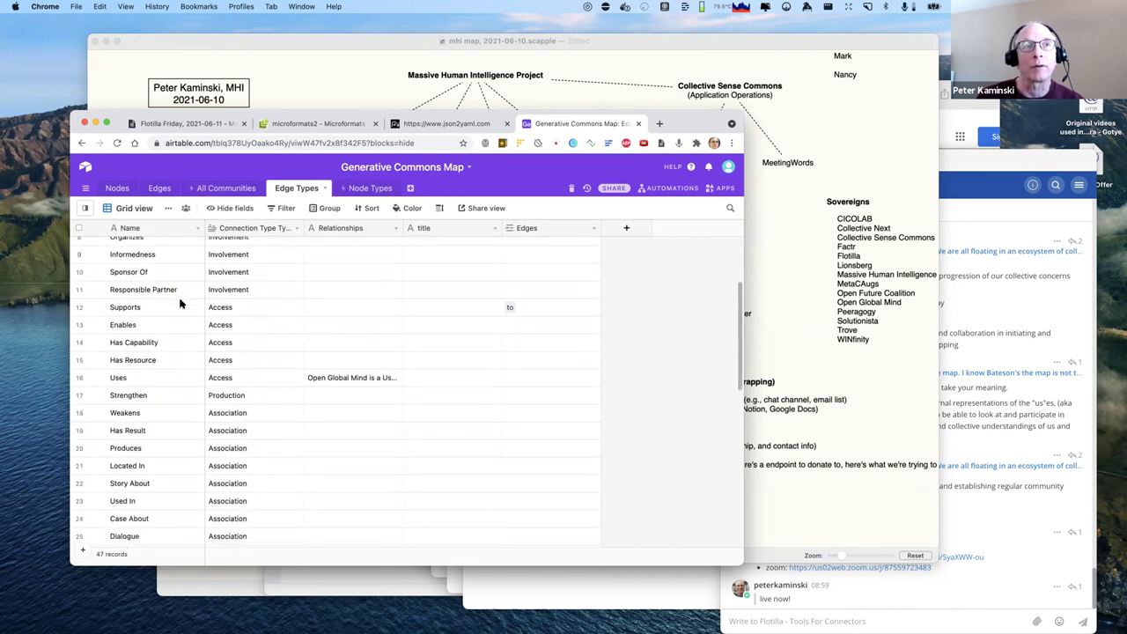
scroll(179, 303, "down", 2)
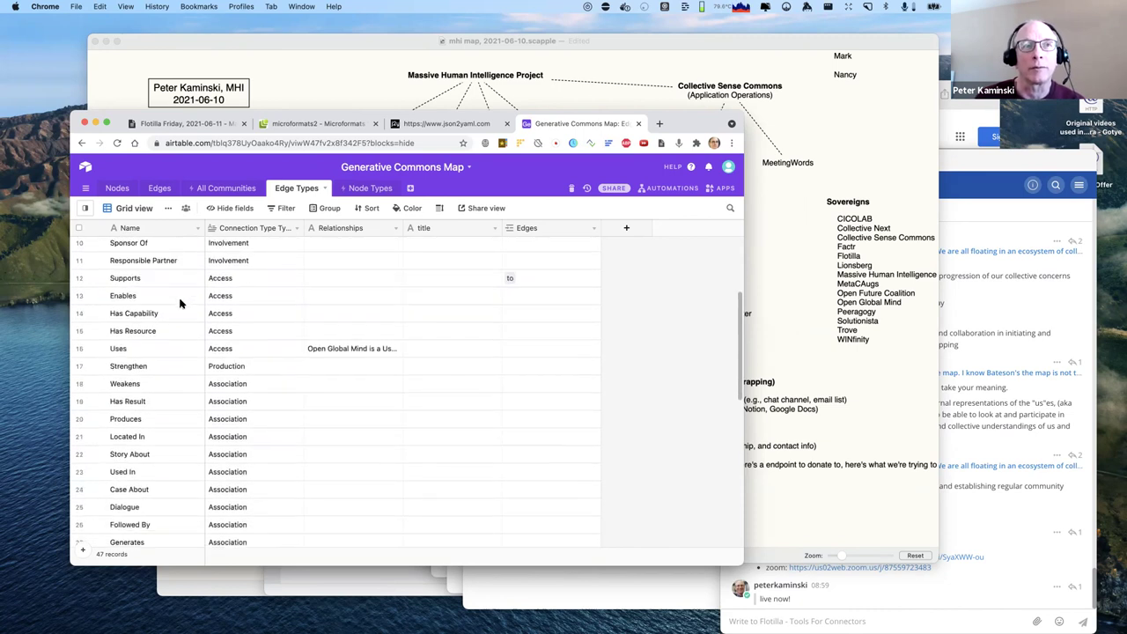
scroll(180, 303, "down", 4)
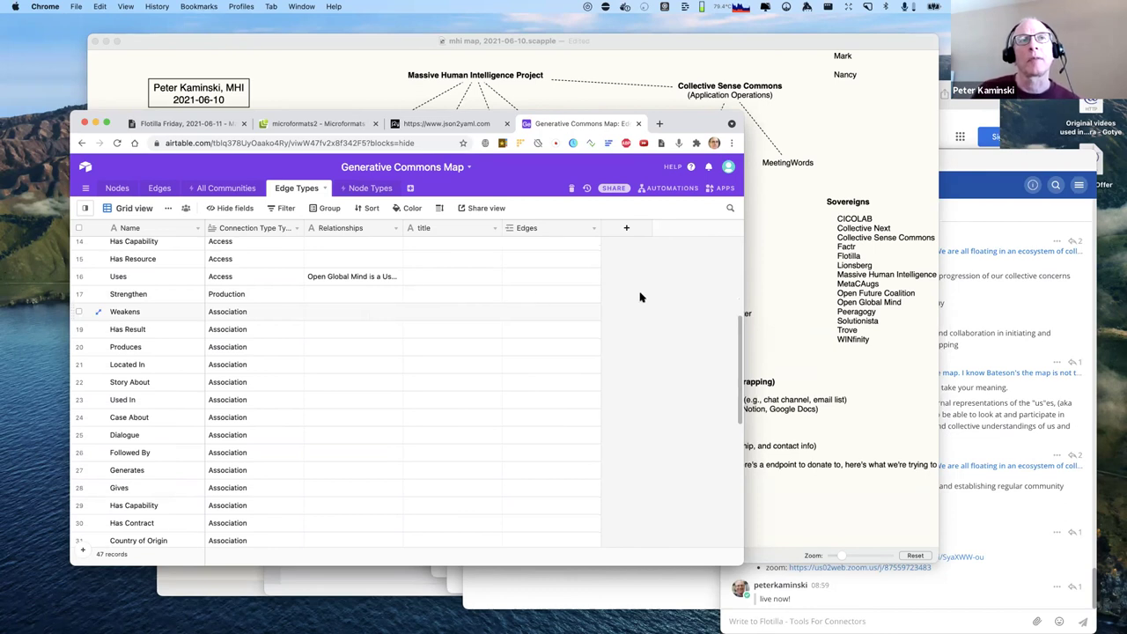
Look at the base's node tables and return to the Flotilla Friday notes in HackMD to review the Organizations list
left_click(374, 189)
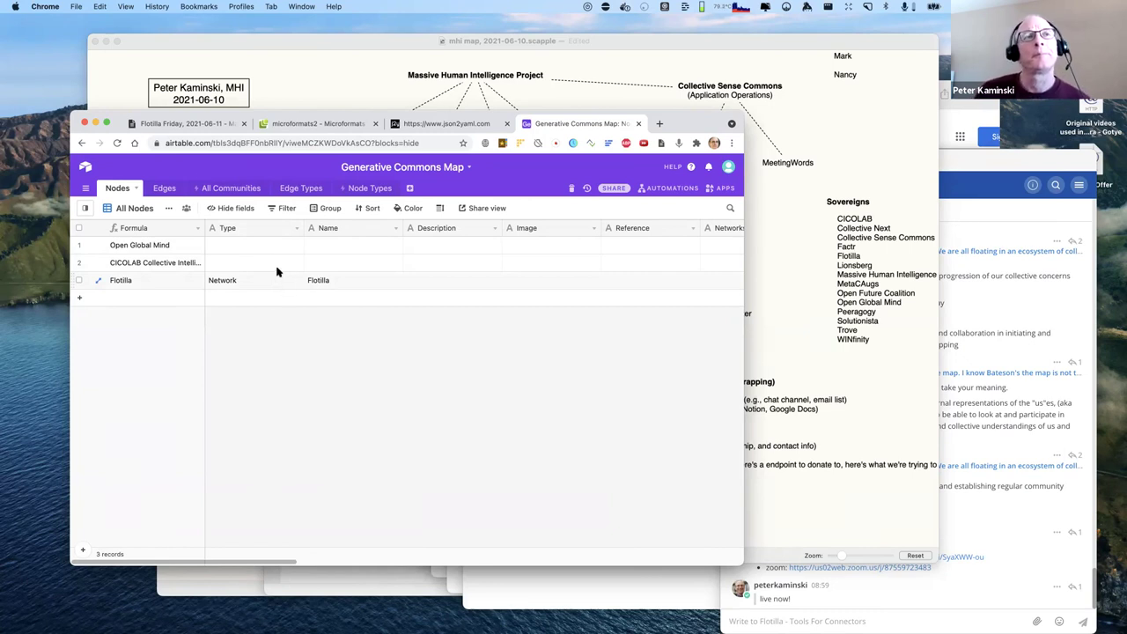
left_click(187, 124)
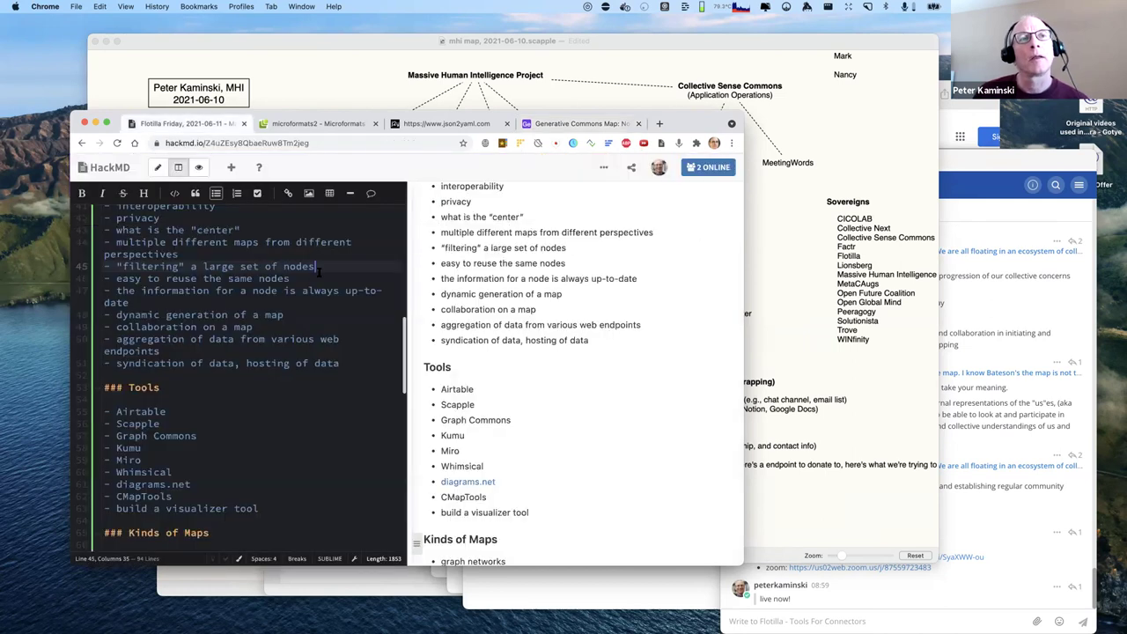
scroll(312, 280, "up", 5)
scroll(313, 280, "up", 8)
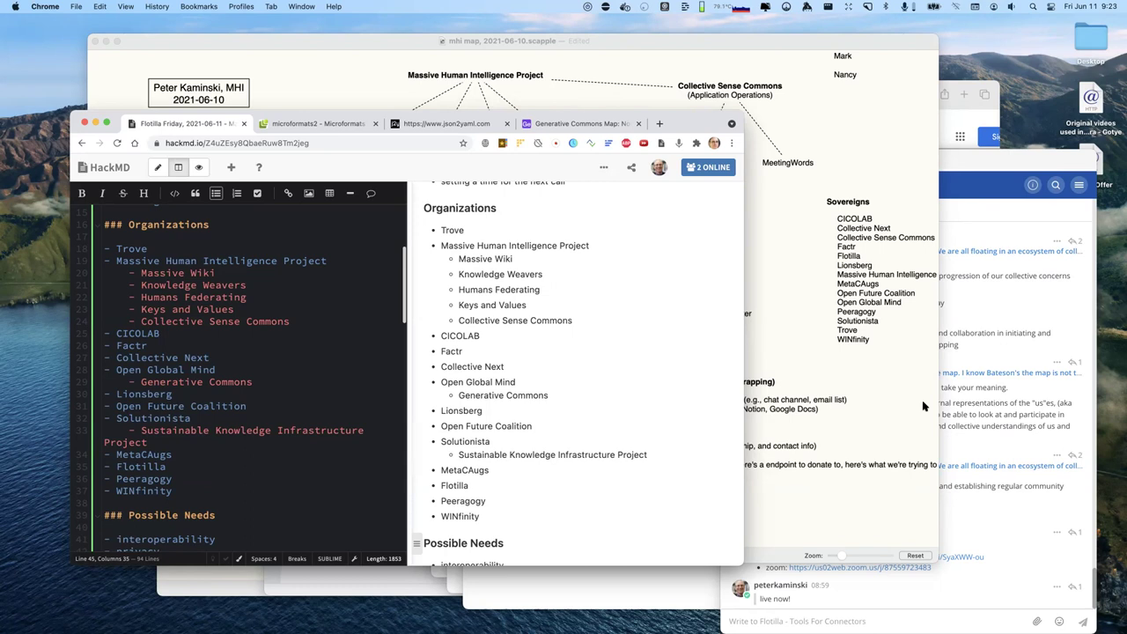
Add the bullet "search" after the syndication and hosting of data item in Possible Needs
scroll(356, 428, "down", 5)
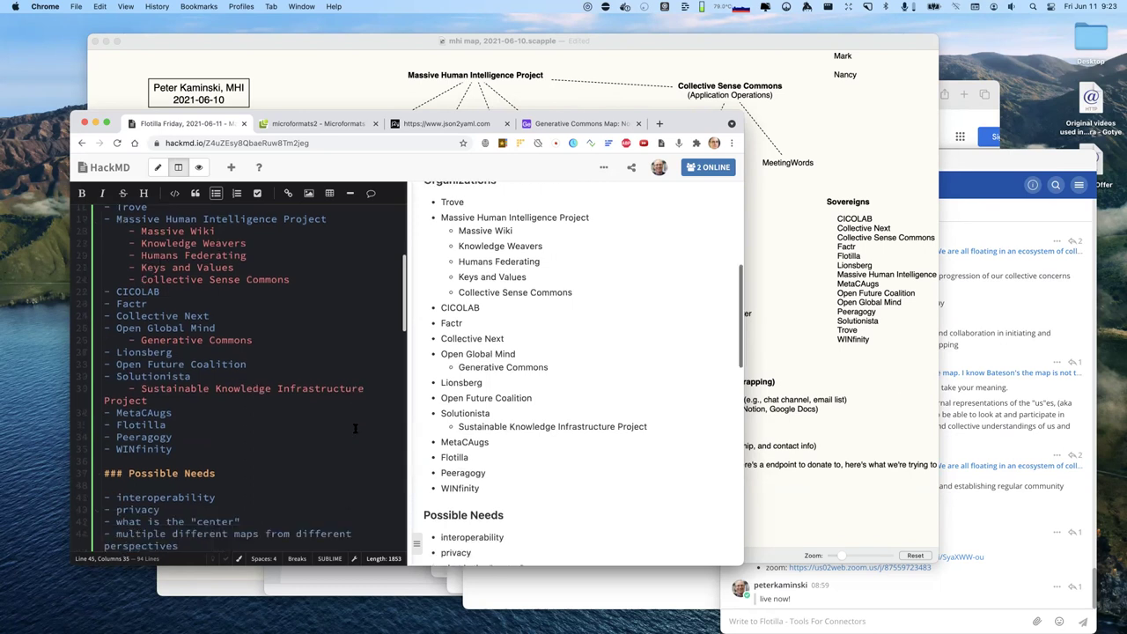
scroll(356, 429, "down", 6)
left_click(348, 462)
key("Return")
type("sear")
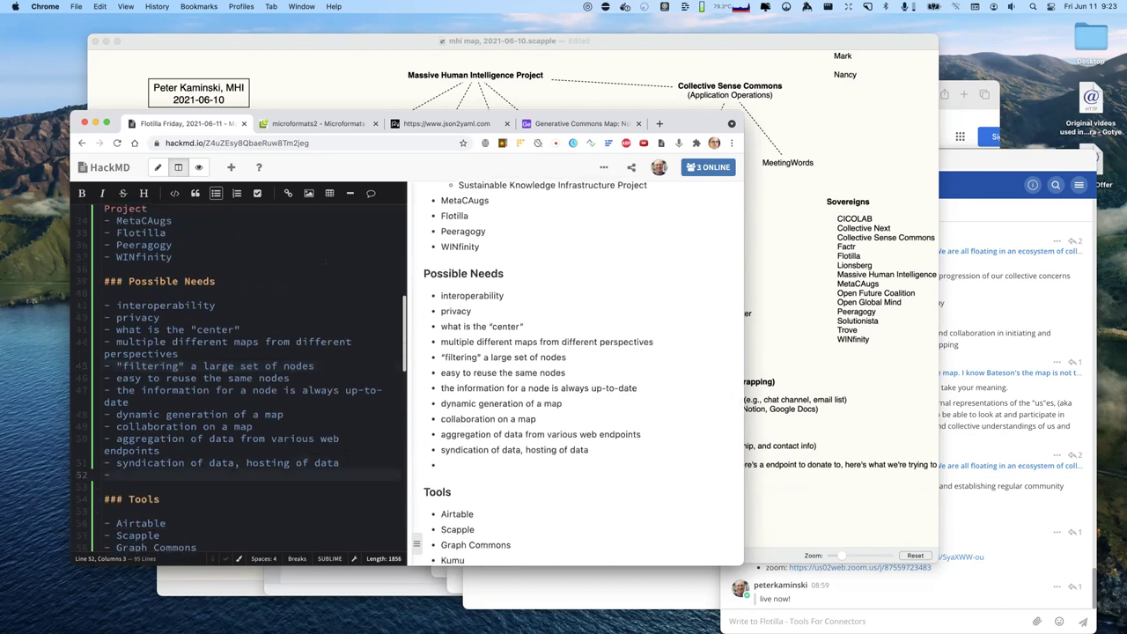
type("ch")
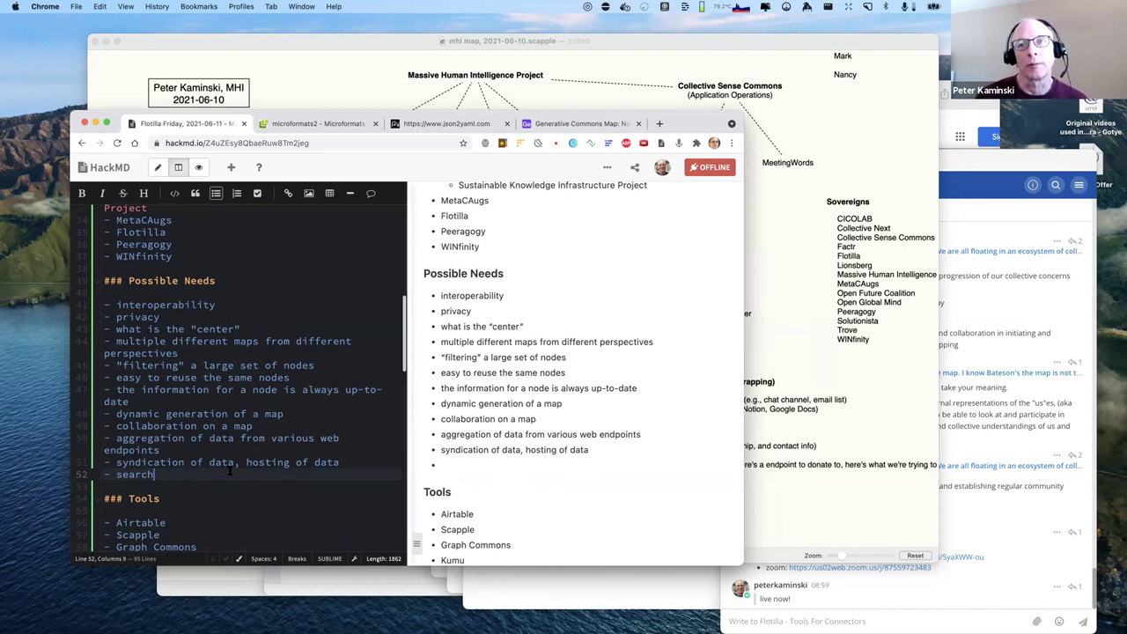
Rewrite the new last bullet in Possible Needs as "search metadata"
type("s")
key("Left")
type("es")
key("BackSpace")
key("BackSpace")
key("BackSpace")
key("BackSpace")
key("BackSpace")
key("BackSpace")
key("BackSpace")
key("BackSpace")
key("Delete")
type("search ")
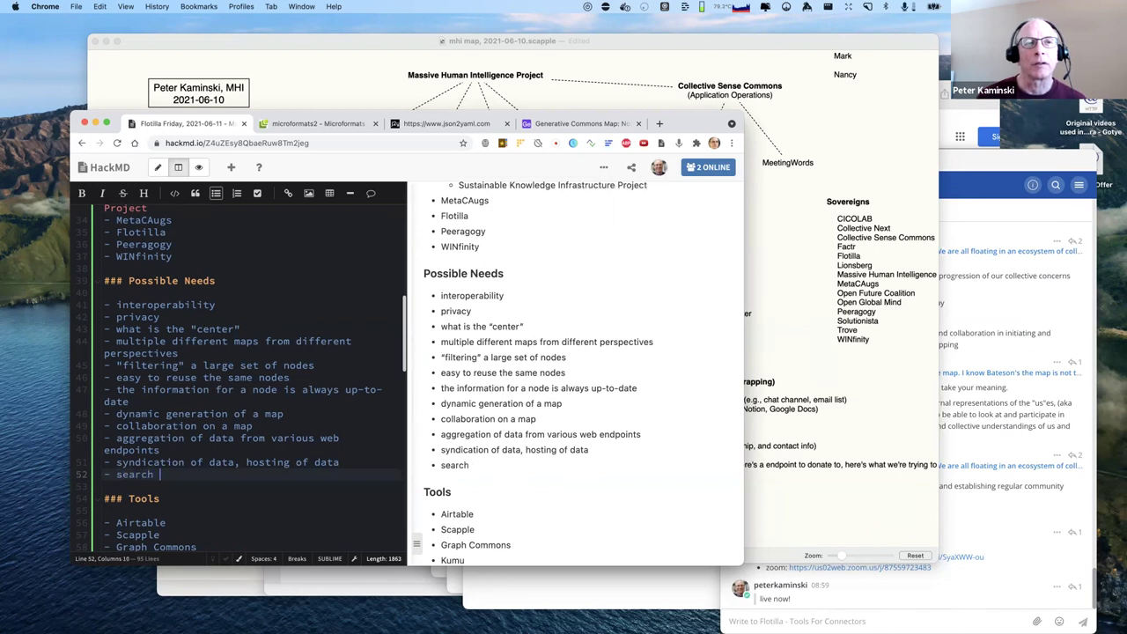
type("me")
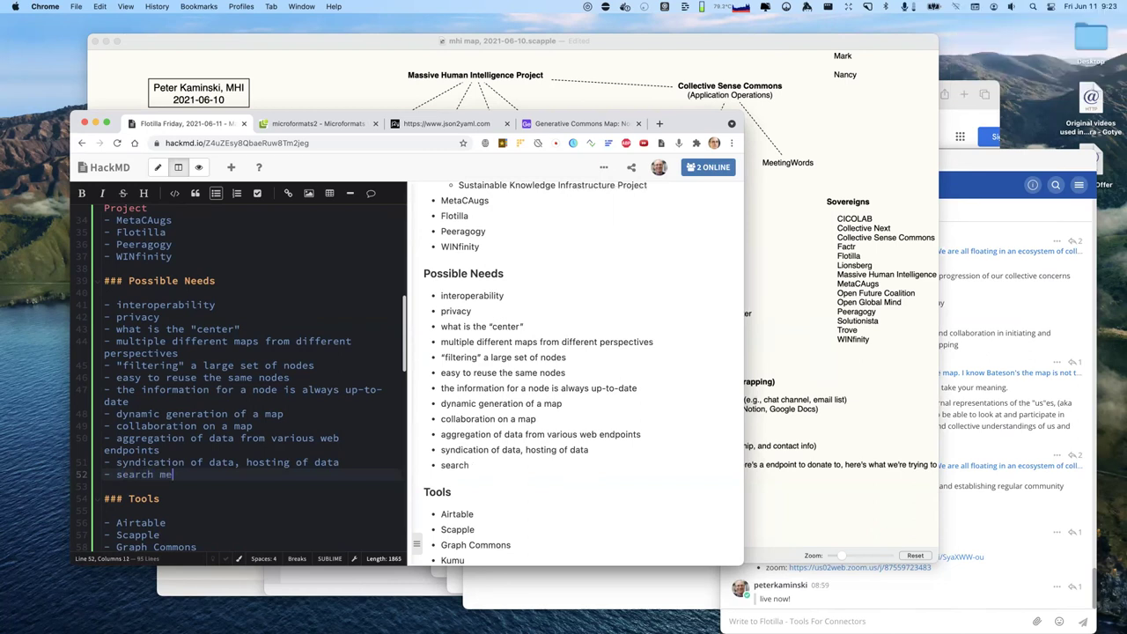
type("tadata o")
key("BackSpace")
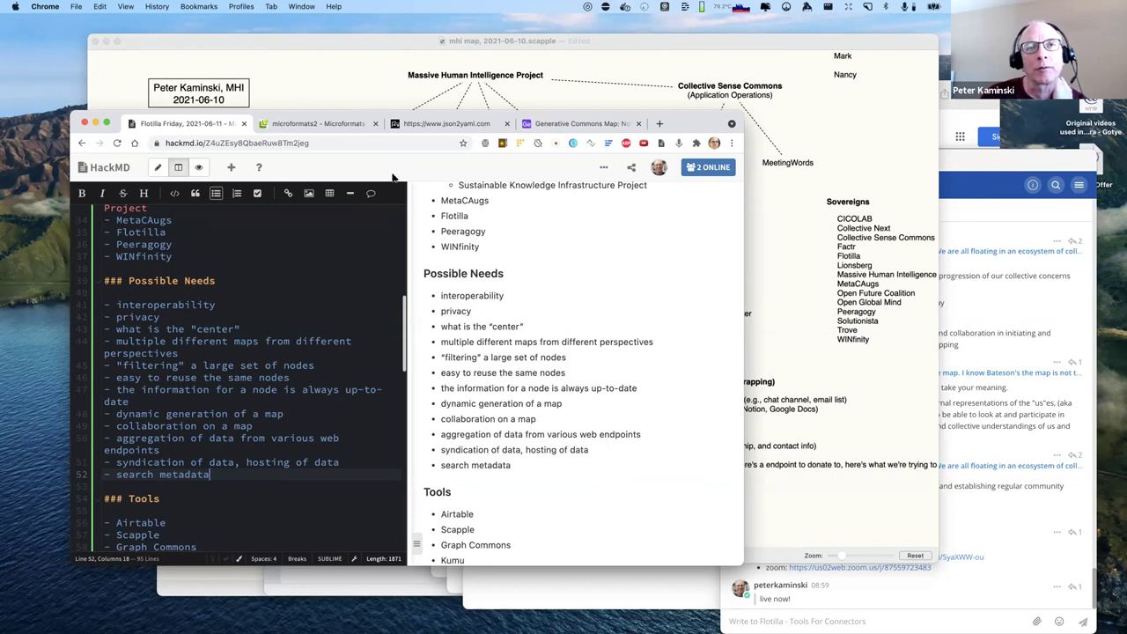
Switch to the mhi map in Scapple, clear the selection, and examine the Humans Federating branch
left_click(431, 85)
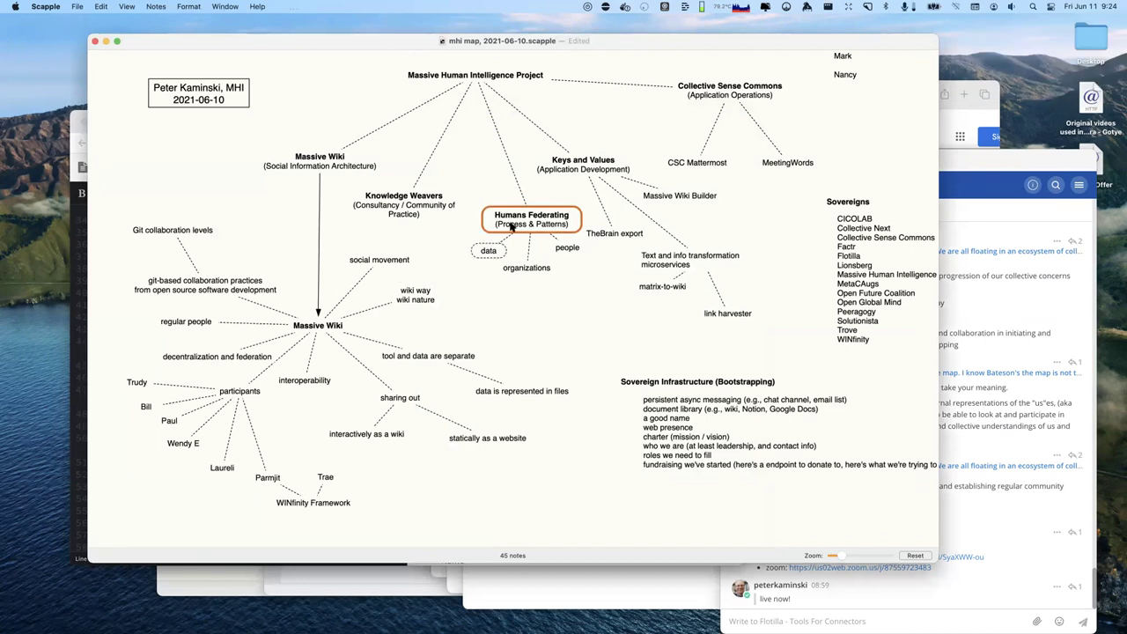
left_click(502, 307)
left_click(498, 270)
left_click(453, 96)
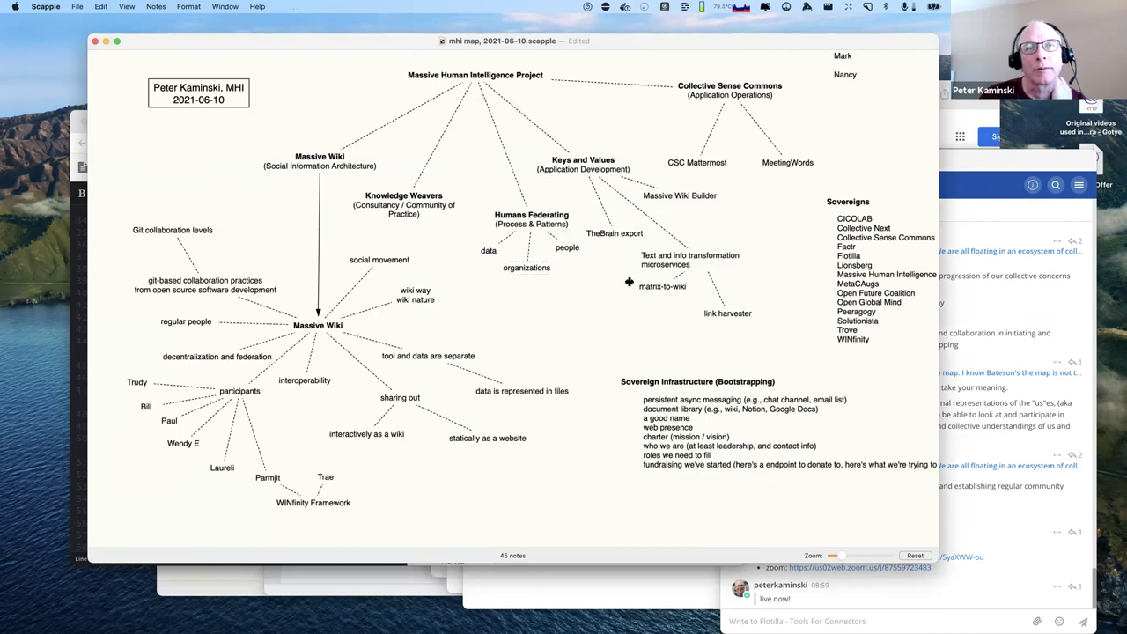
Switch to Chrome and open catalist.directory/communities-explorer in a new browser tab
left_click(81, 278)
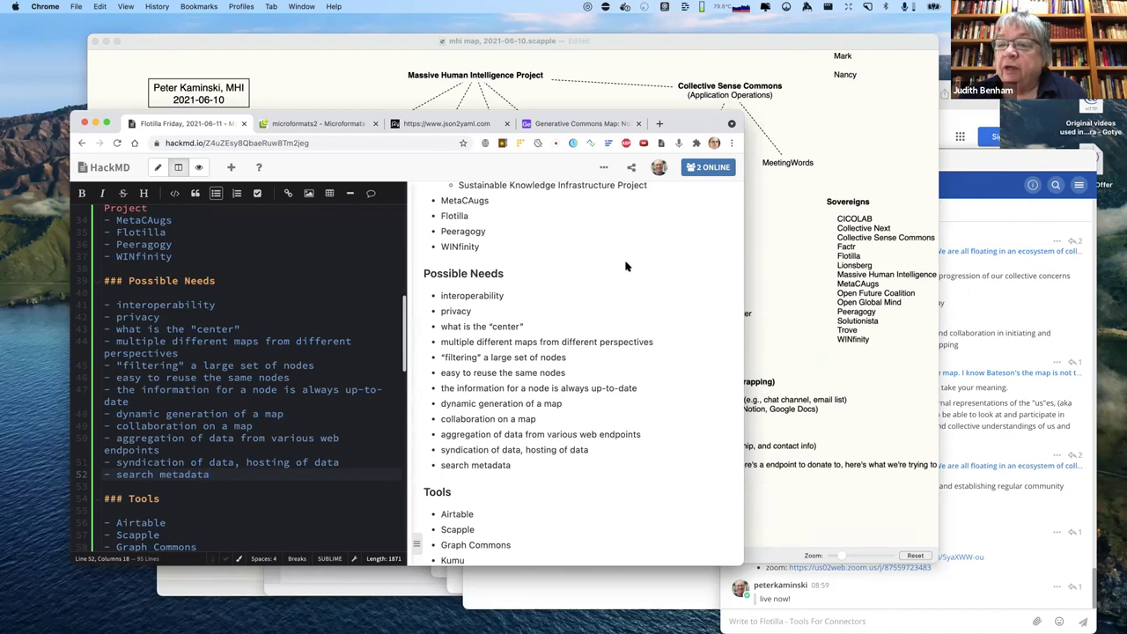
left_click(661, 126)
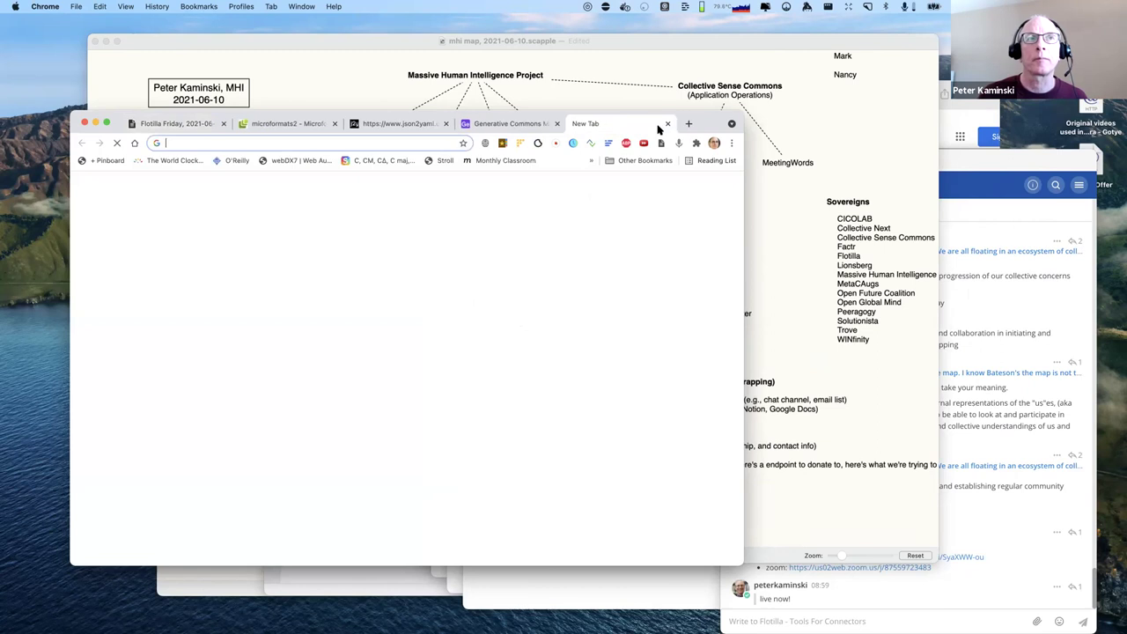
type("Catalist.directory/communities-explorer")
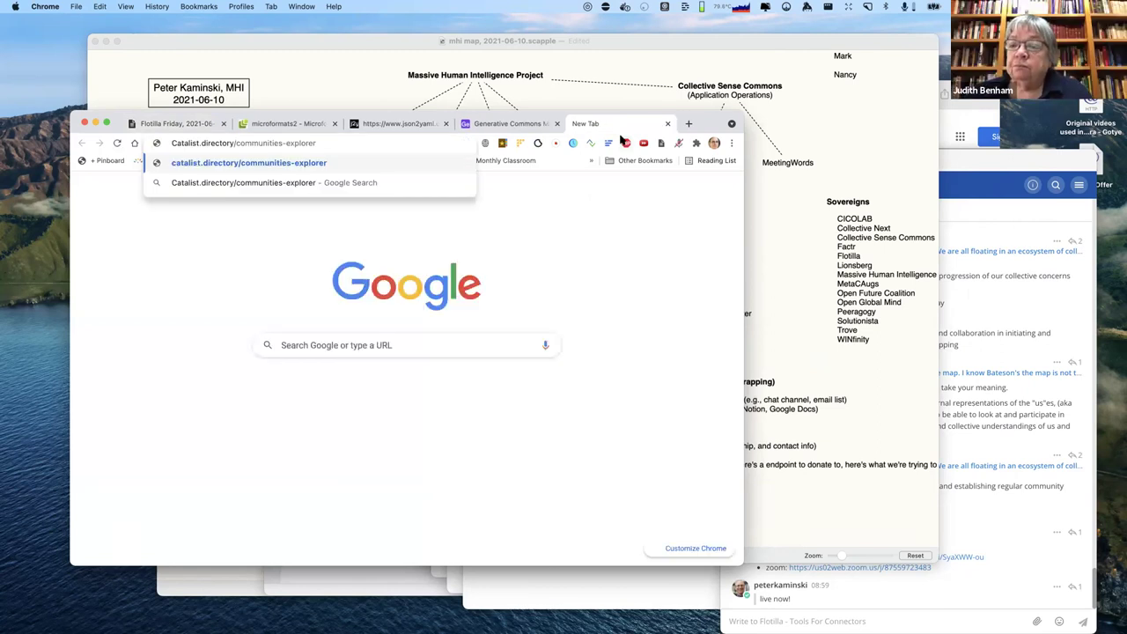
key("Return")
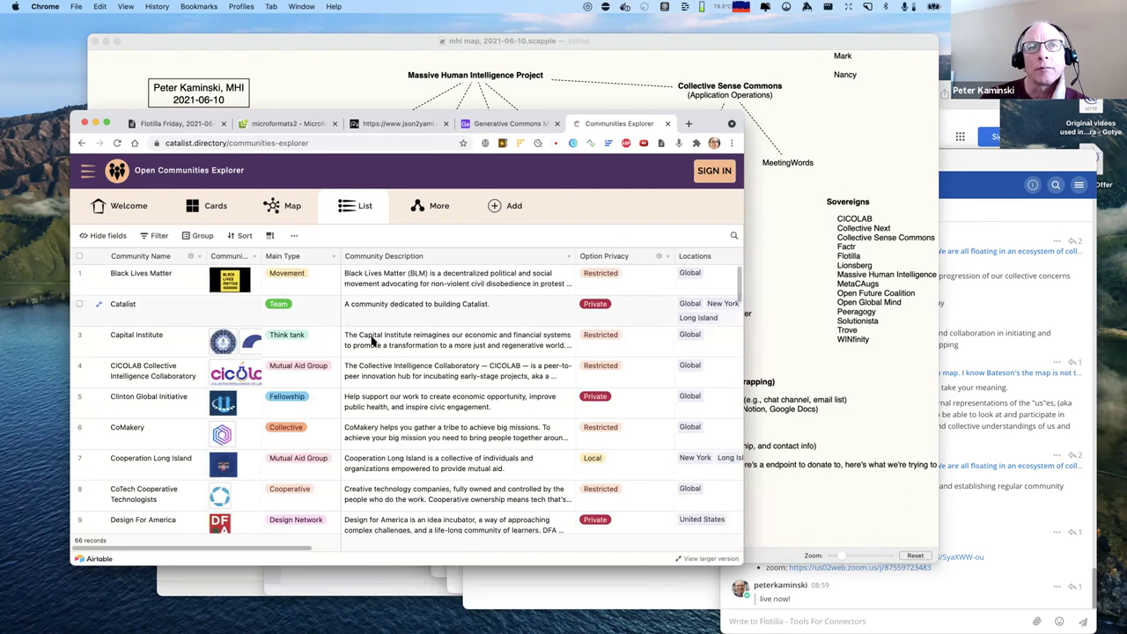
Look through the list of communities in the Open Communities Explorer, and open its map view
scroll(375, 342, "down", 2)
scroll(374, 341, "down", 1)
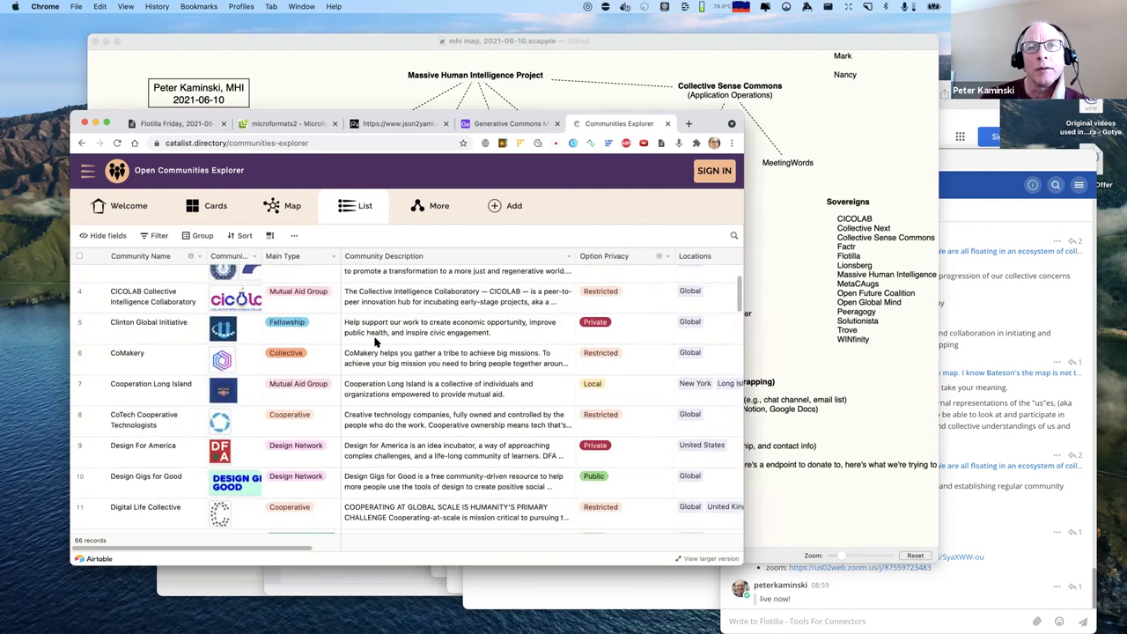
scroll(375, 342, "down", 4)
scroll(376, 341, "down", 1)
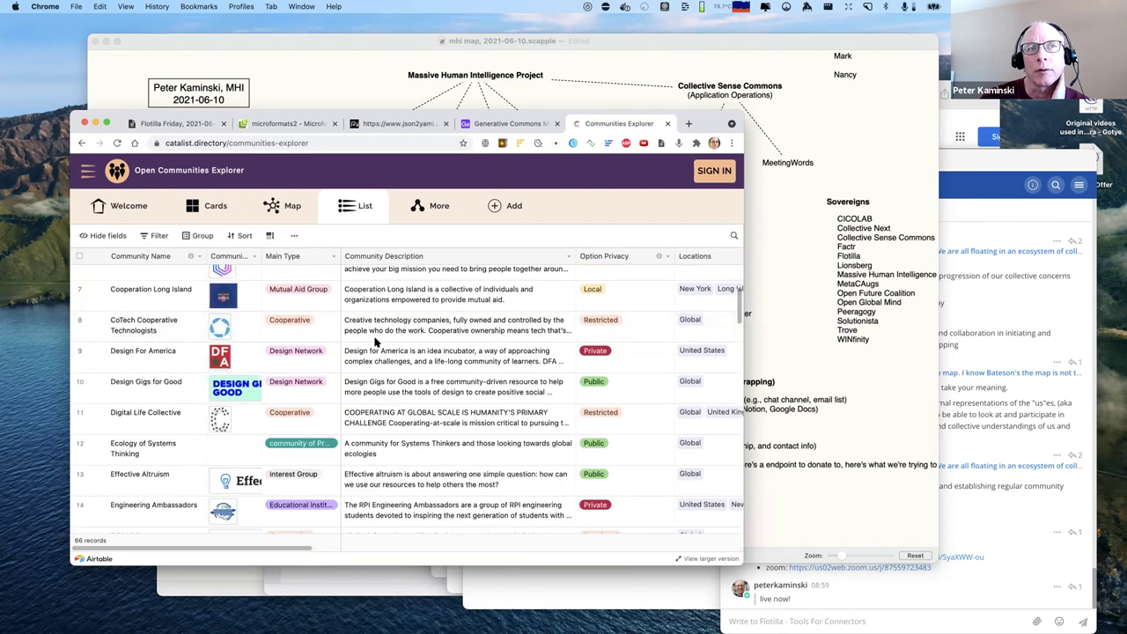
scroll(374, 342, "down", 3)
scroll(374, 341, "up", 8)
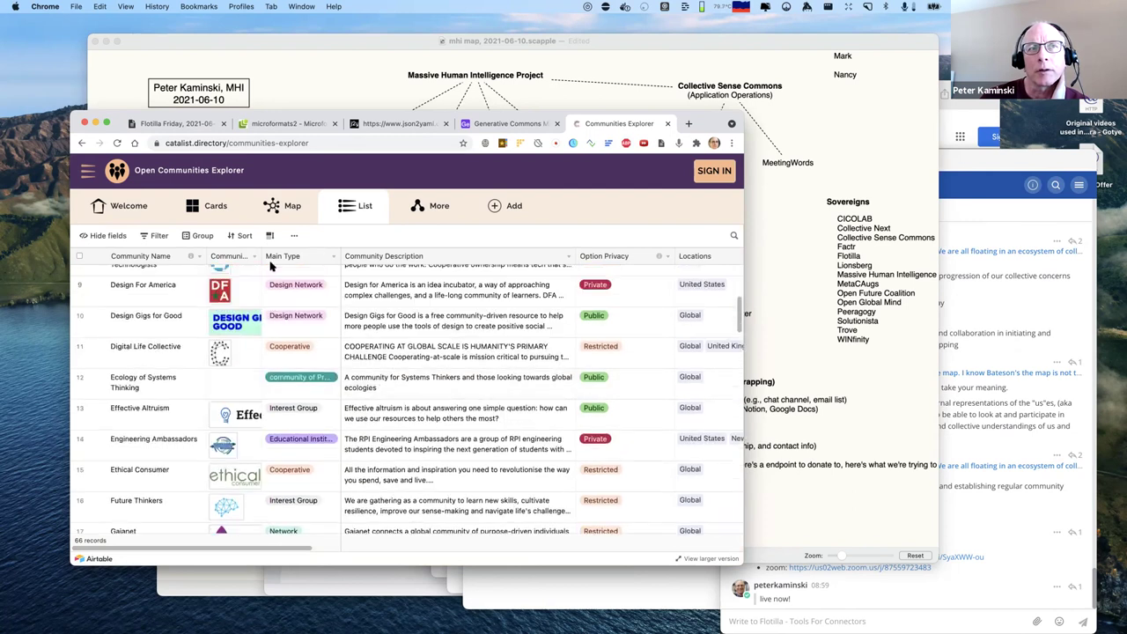
left_click(272, 208)
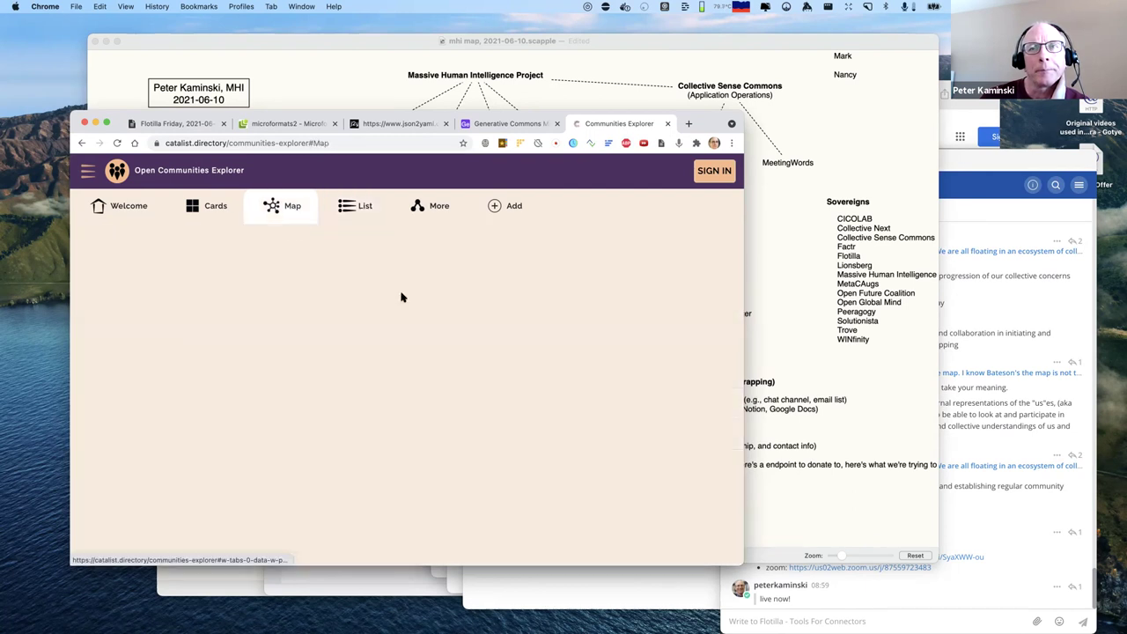
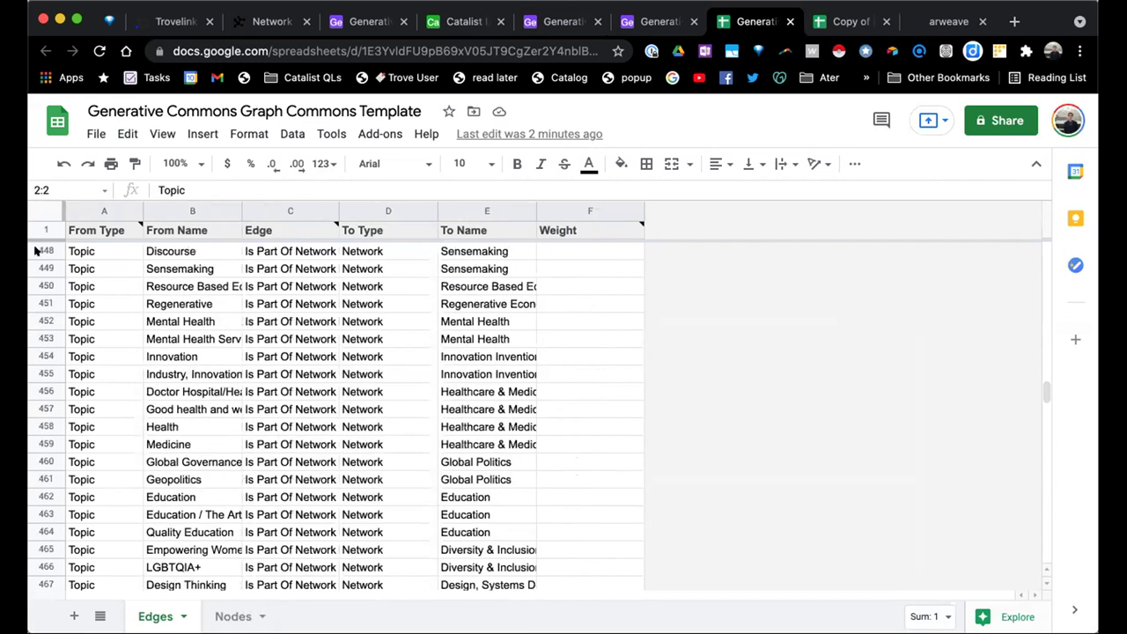
Delete rows 2 to 575 from the Edges sheet of the Generative Commons Graph Commons Template in Google Sheets
left_click(46, 266, "shift")
right_click(45, 261)
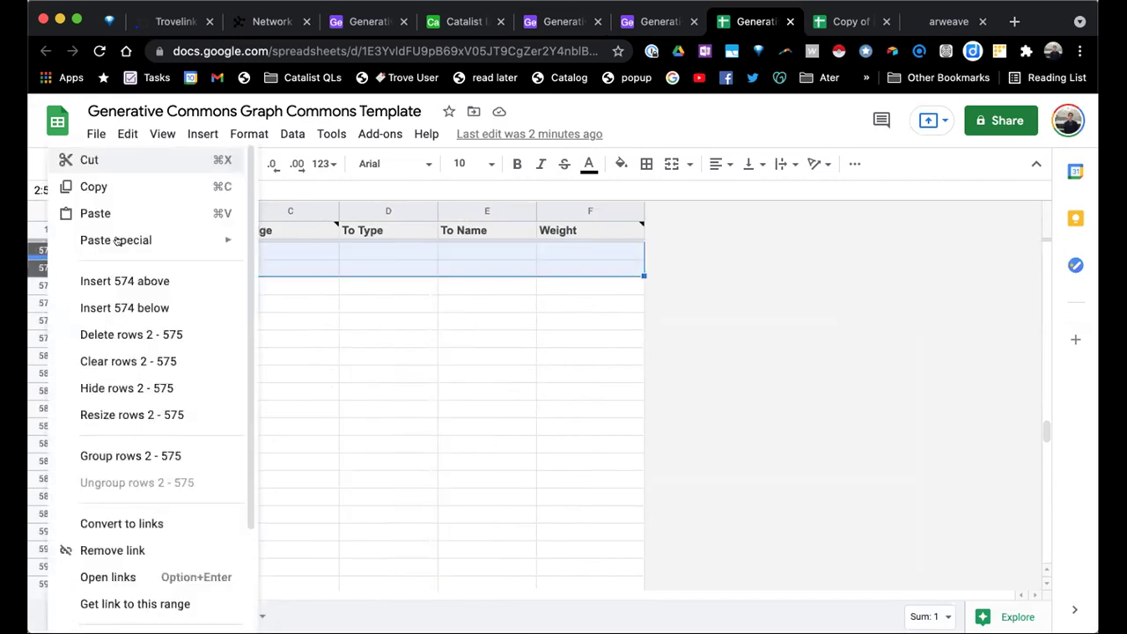
left_click(118, 332)
scroll(235, 371, "up", 20)
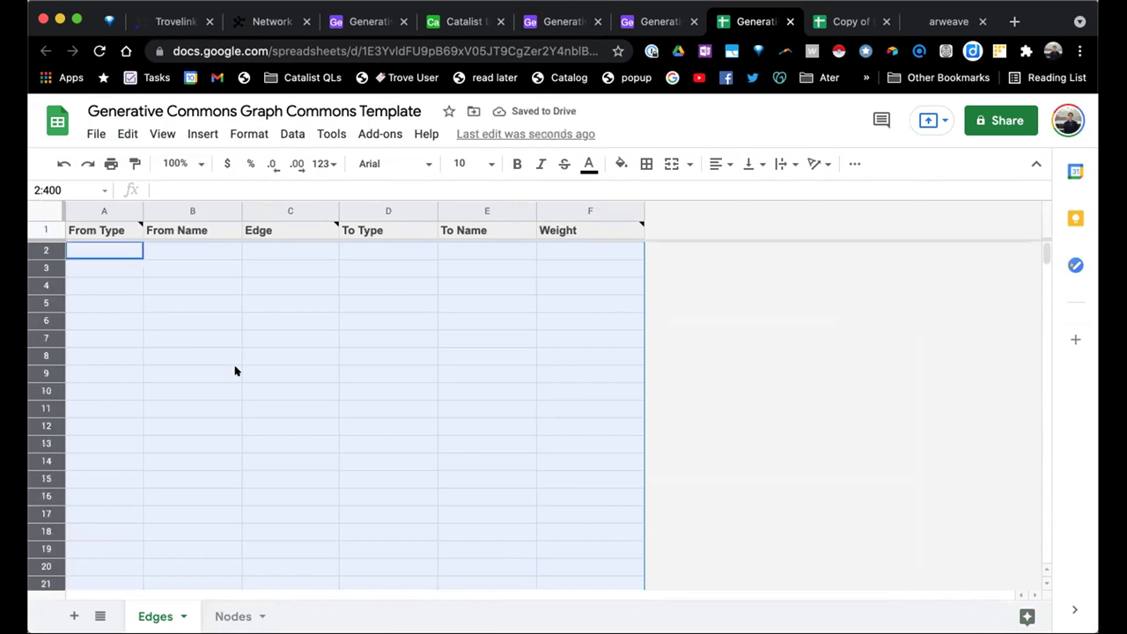
left_click(223, 355)
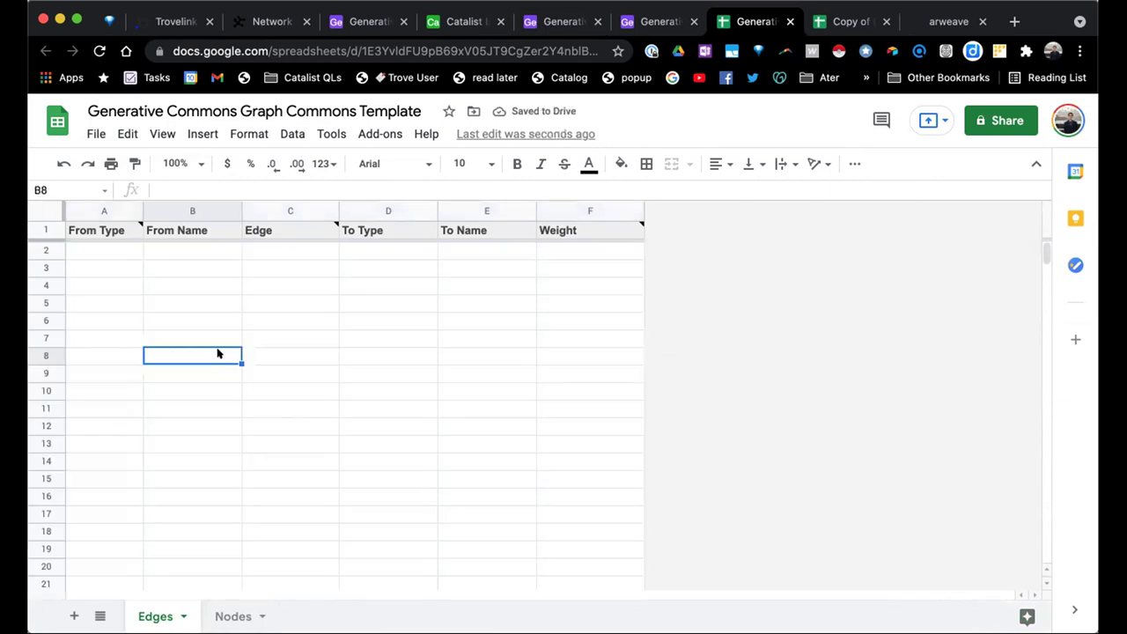
Check the first empty cells under From Type, From Name and Edge, and undo the row deletion
left_click(84, 251)
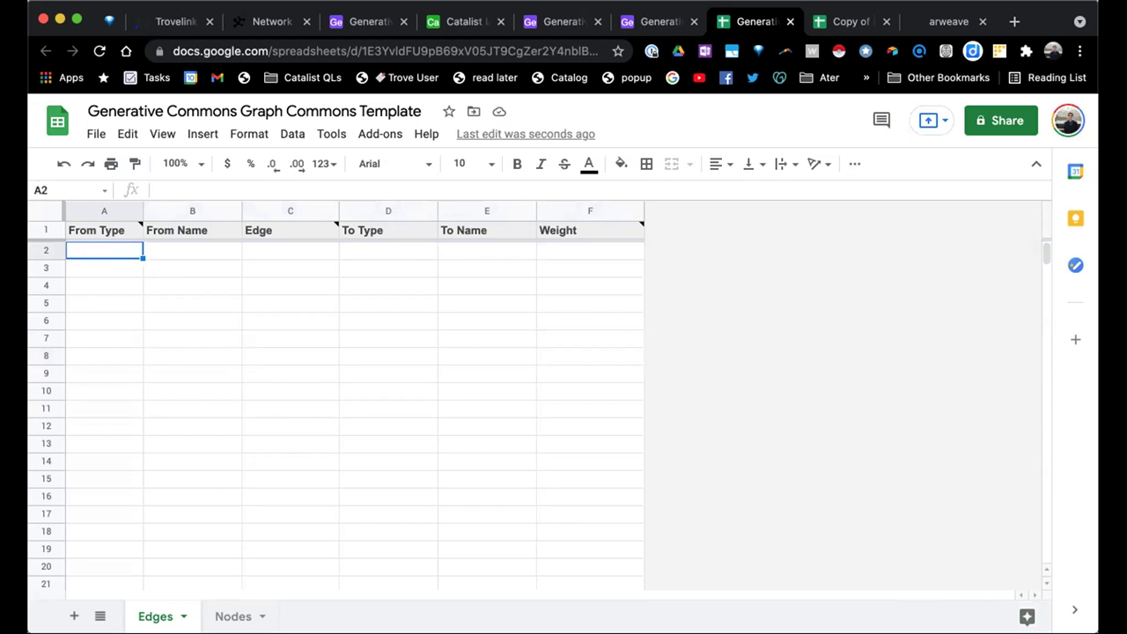
left_click(192, 251)
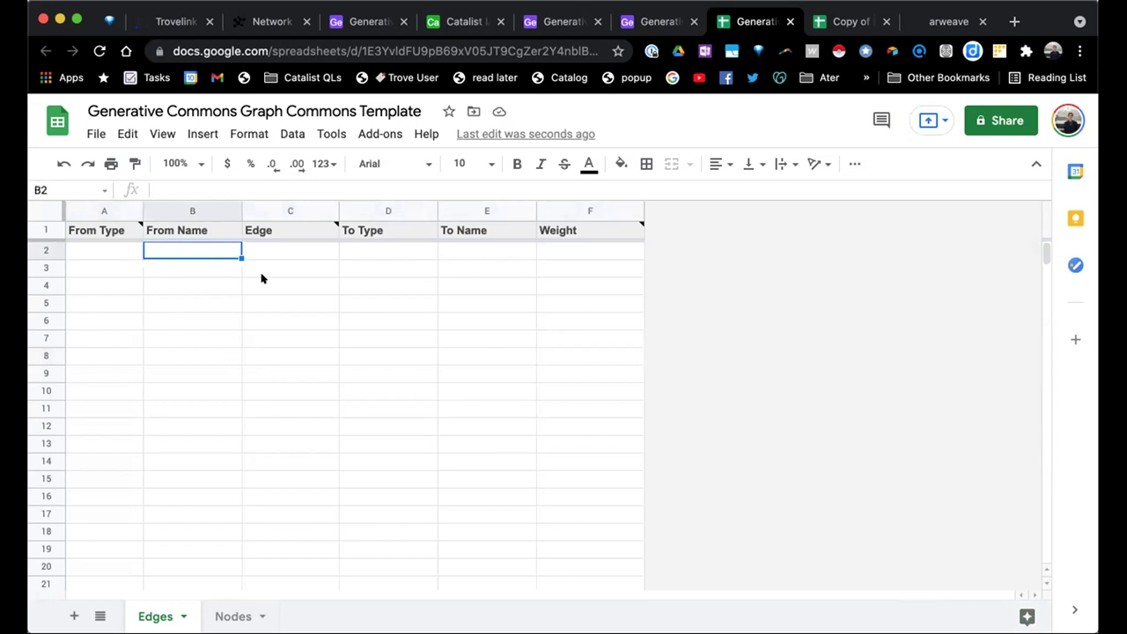
left_click(260, 258)
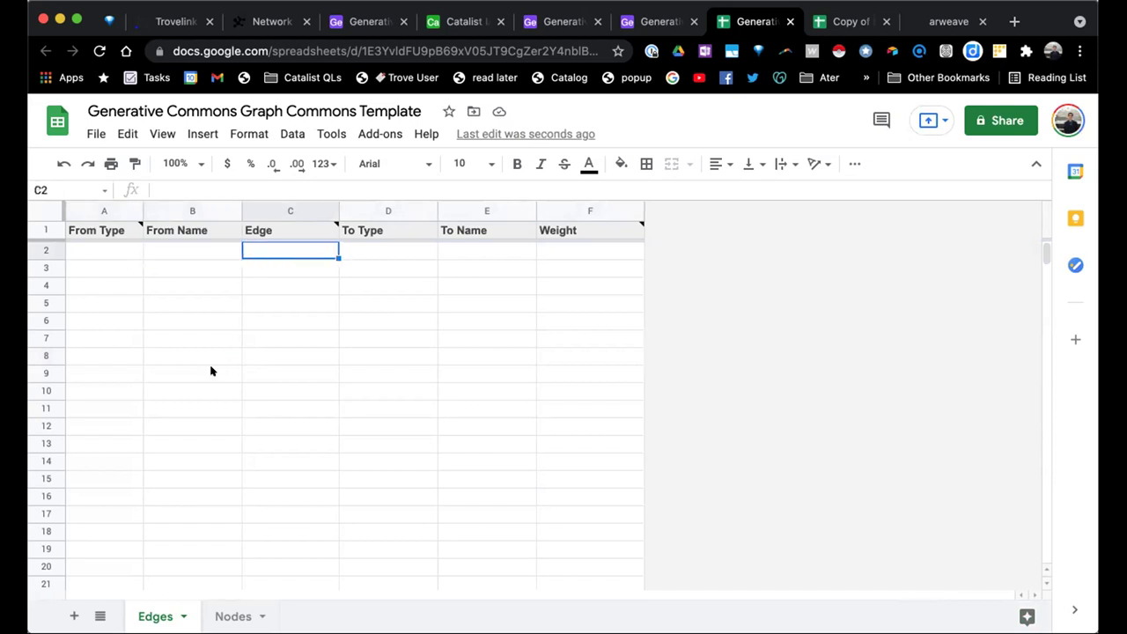
key("super+z")
left_click(156, 322)
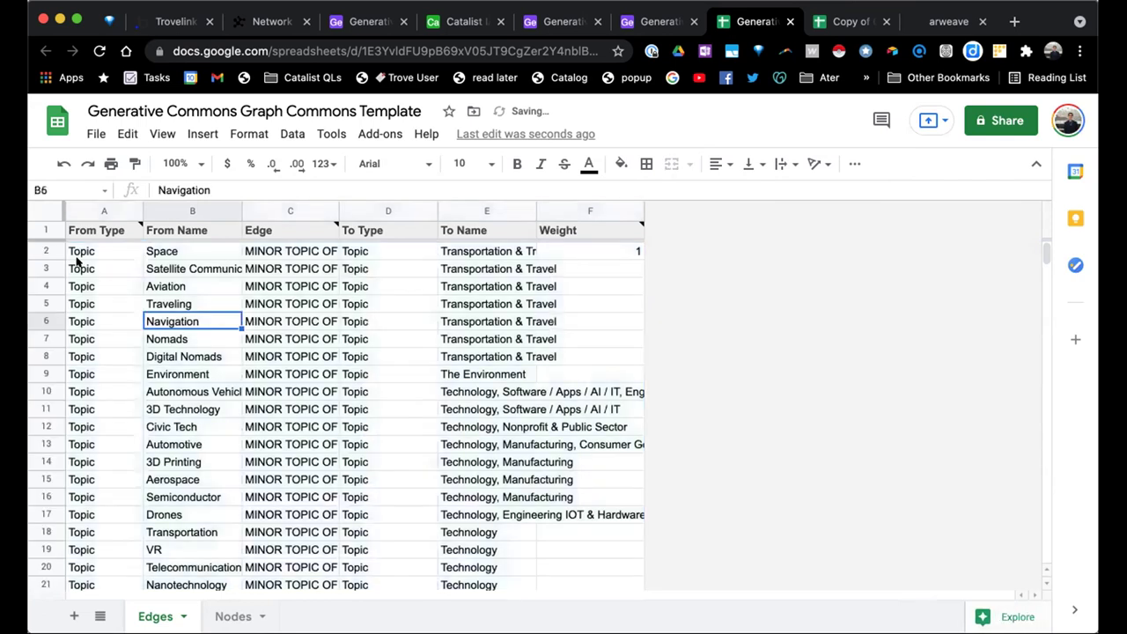
Delete all the edge data rows below the header row in the Edges sheet
left_click(42, 243)
scroll(44, 243, "down", 20)
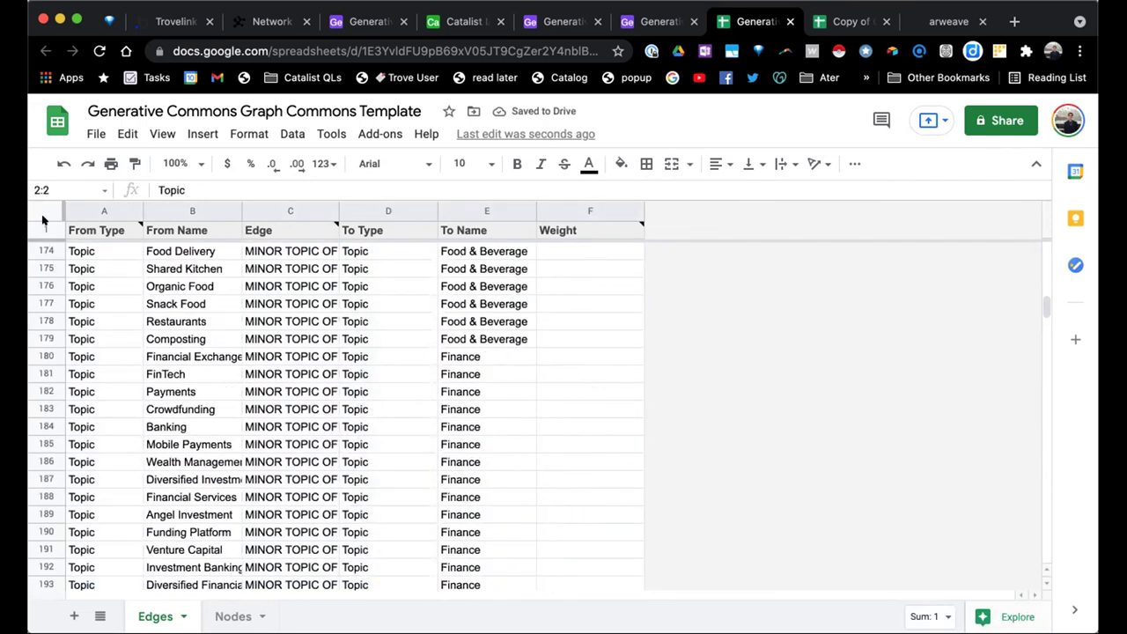
key("super+shift+Down")
key("Delete")
scroll(188, 246, "up", 20)
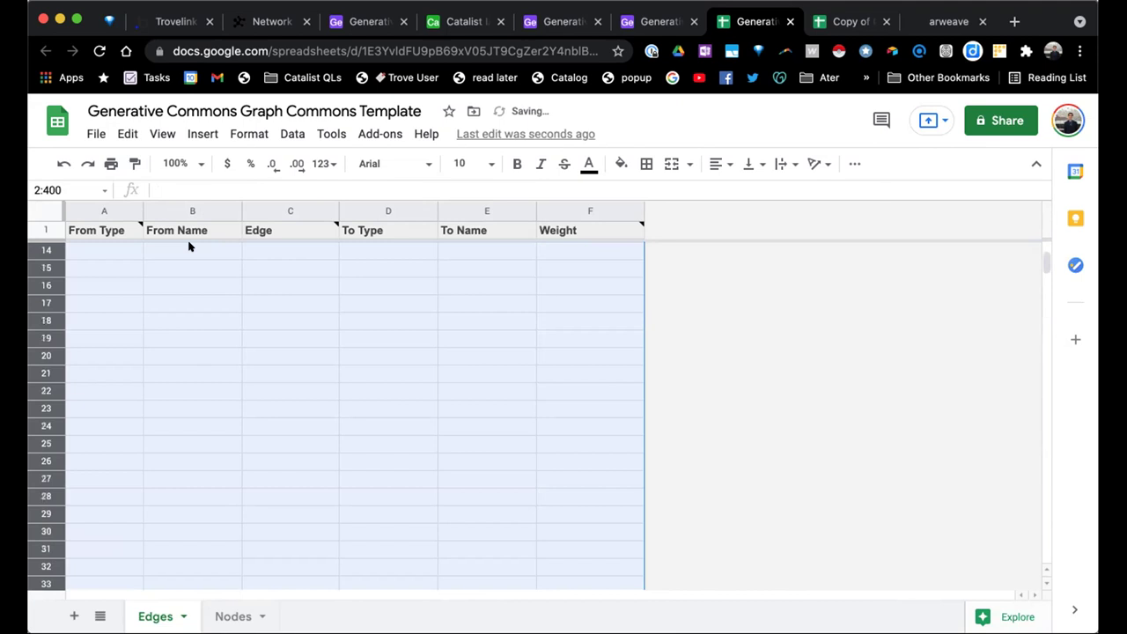
left_click(114, 302)
Examine the columns of the empty Edges sheet along row 2, from From Type to To Name
left_click(99, 258)
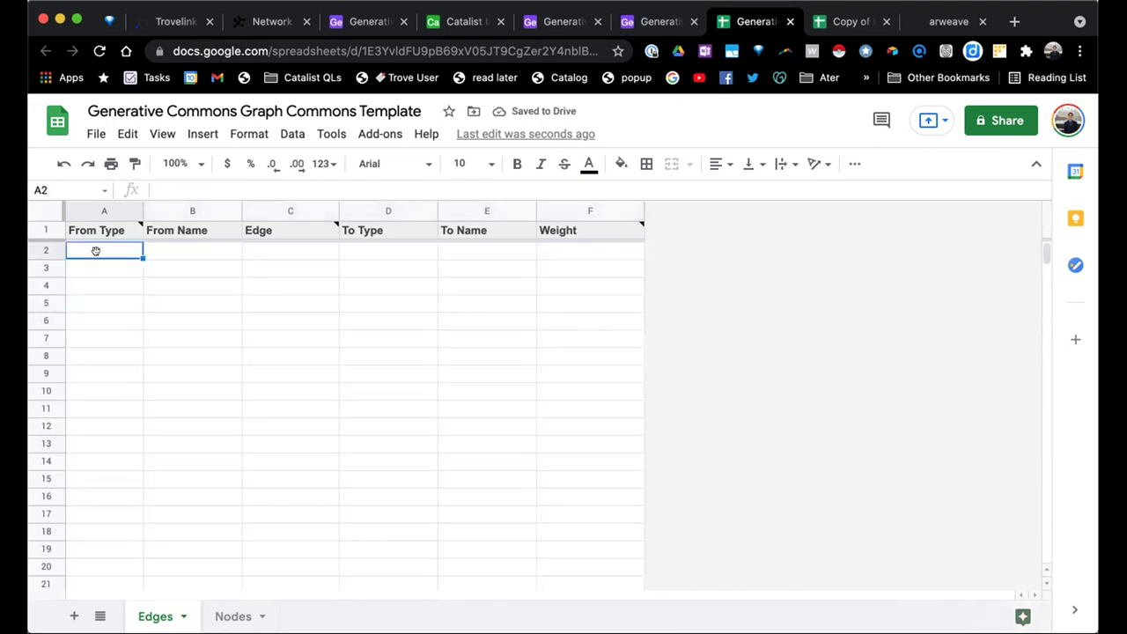
key("Right")
key("Right")
key("Right")
key("Left")
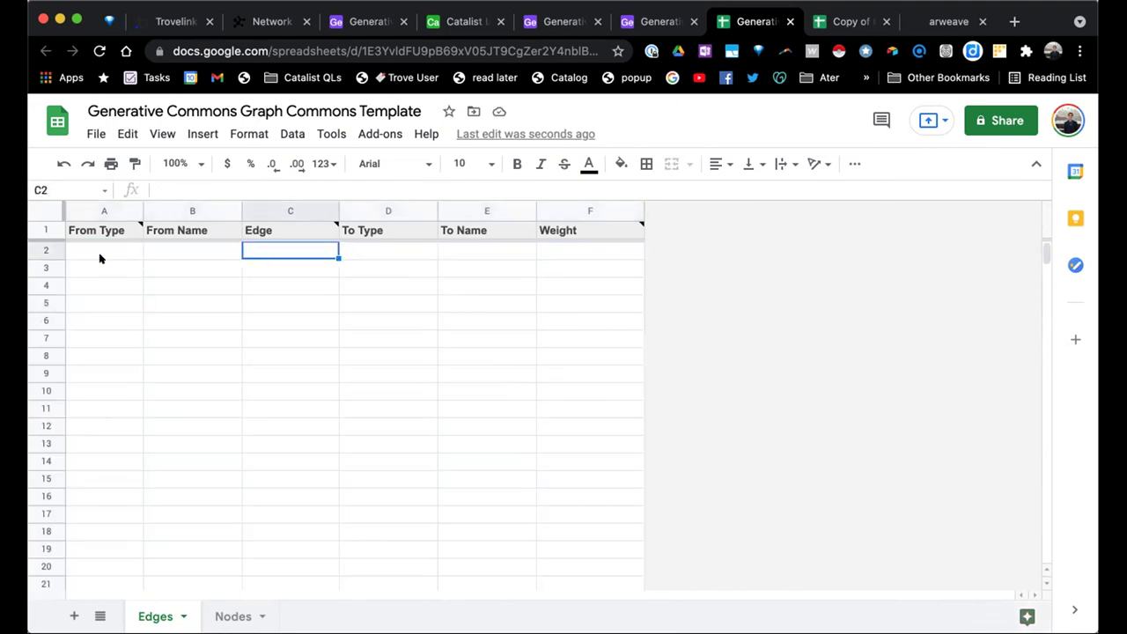
key("Left")
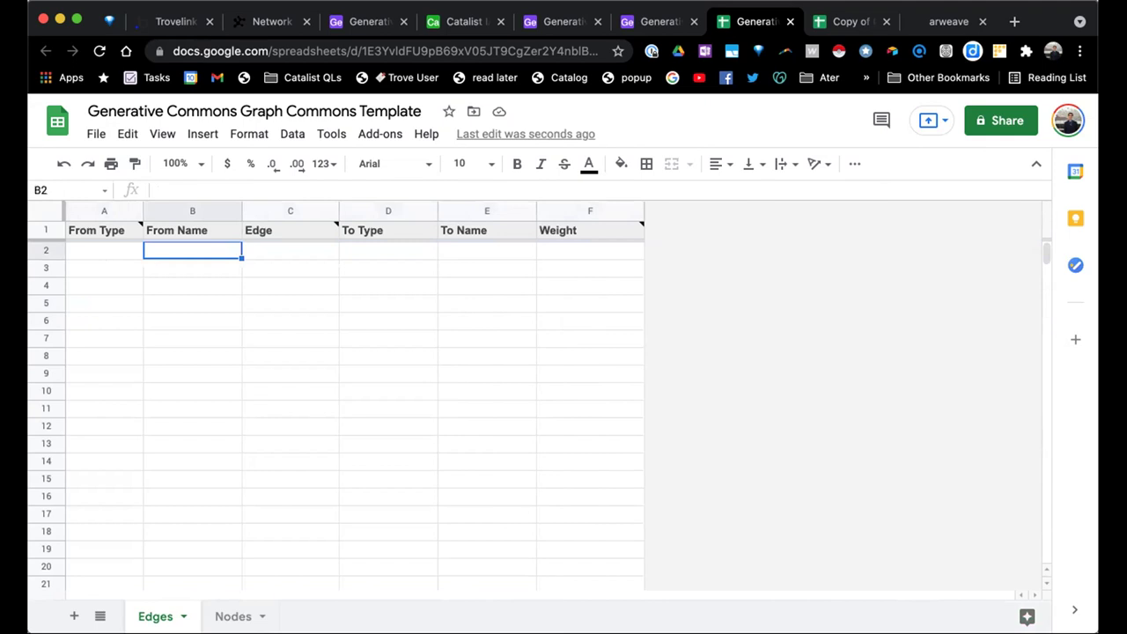
key("Right")
key("Right")
key("Right")
Paste the copied edges from Open Global Mind and Flotilla to CICOLAB into the Edges sheet, starting at cell A2
key("Left")
key("Left")
key("Left")
key("Left")
key("super+v")
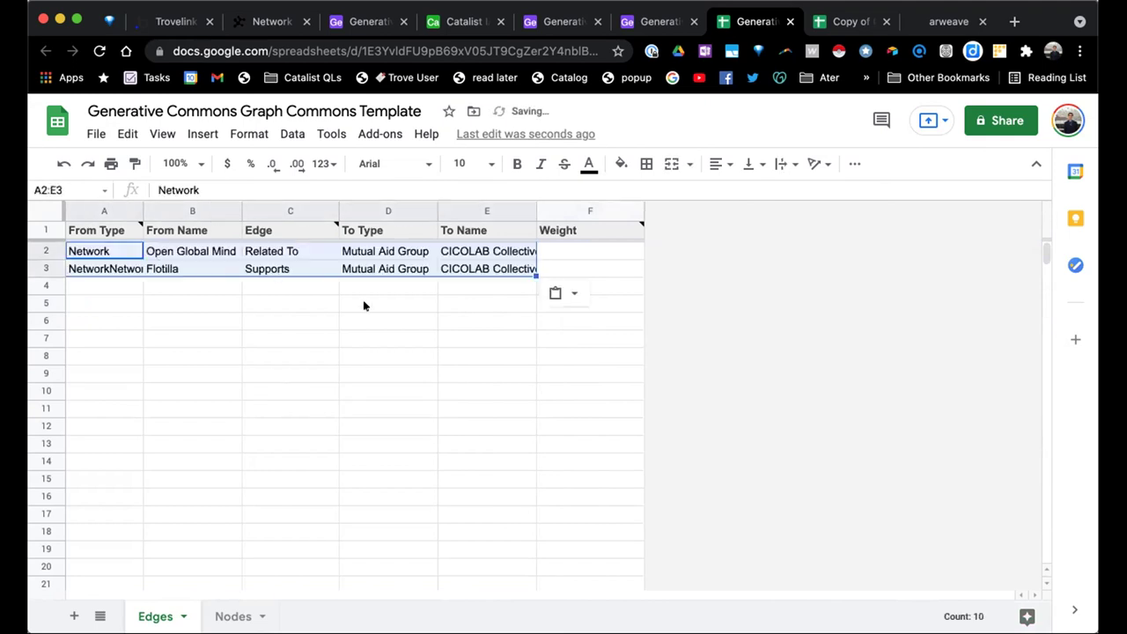
left_click(363, 304)
Review the pasted edges, checking the type, name, edge and target values of the Open Global Mind row
left_click_drag(99, 250, 465, 267)
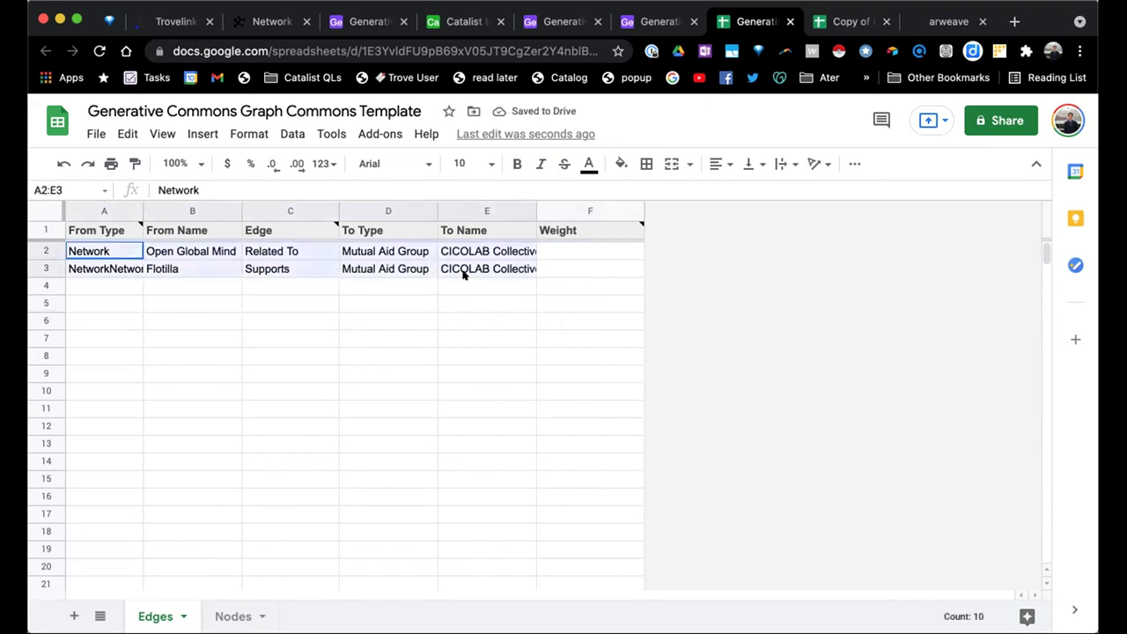
left_click(465, 267)
left_click_drag(129, 251, 478, 269)
left_click(478, 269)
left_click(97, 251)
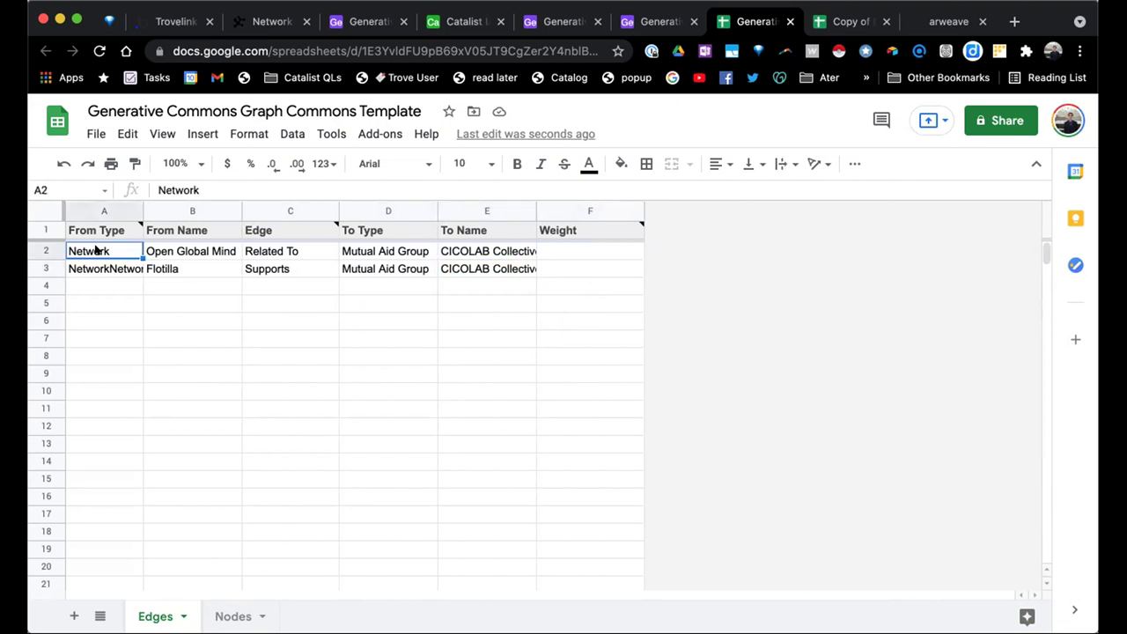
left_click(191, 251)
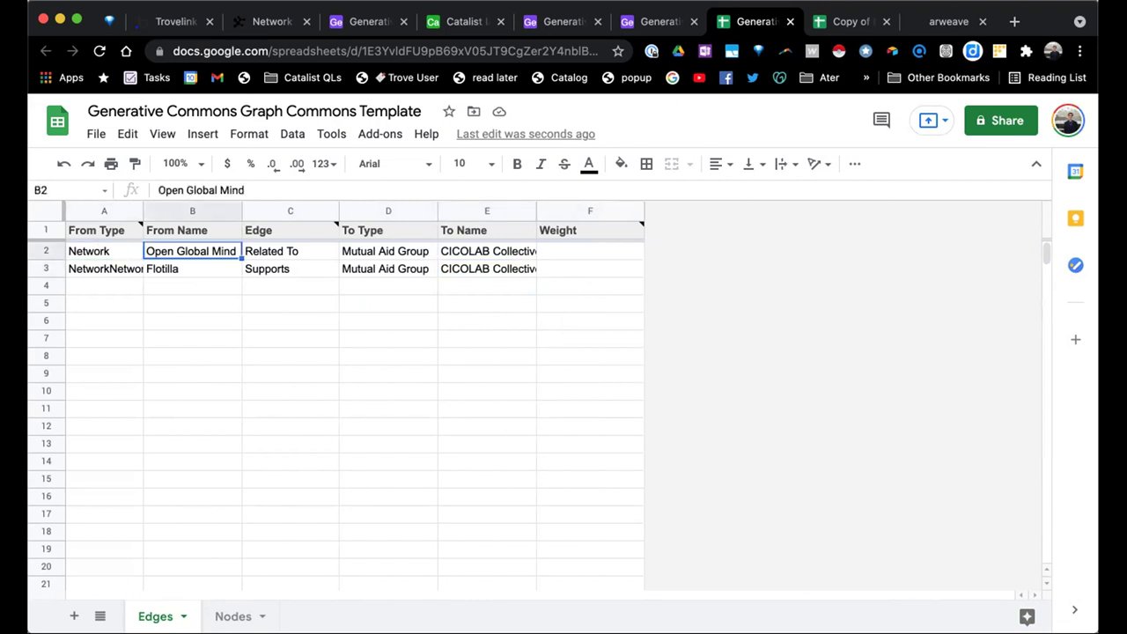
left_click(290, 251)
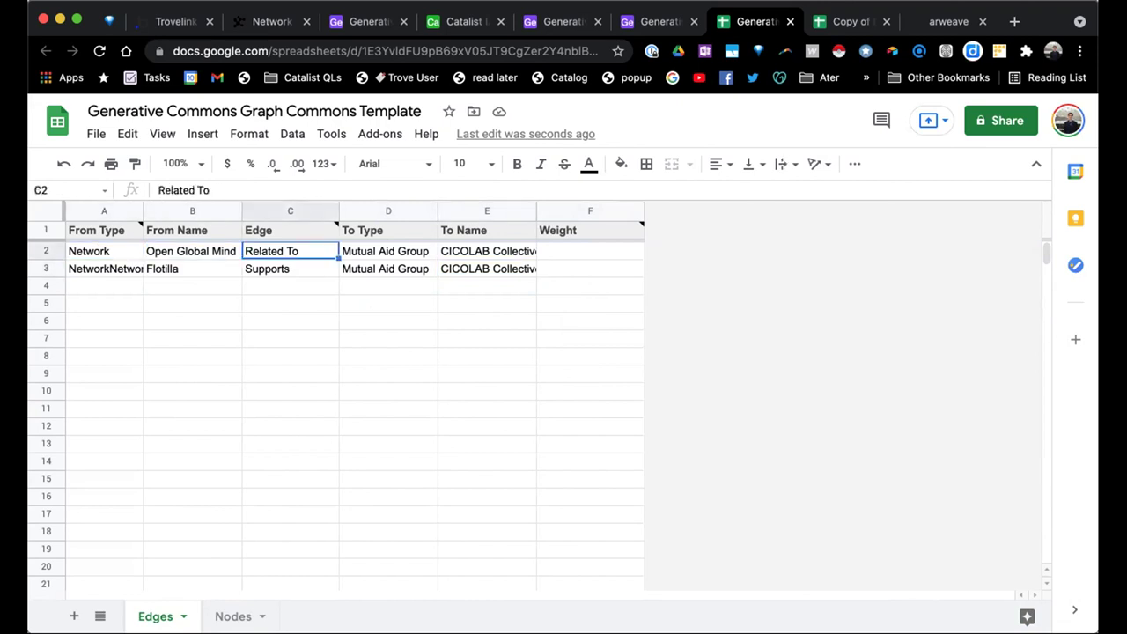
left_click(388, 251)
left_click(487, 251)
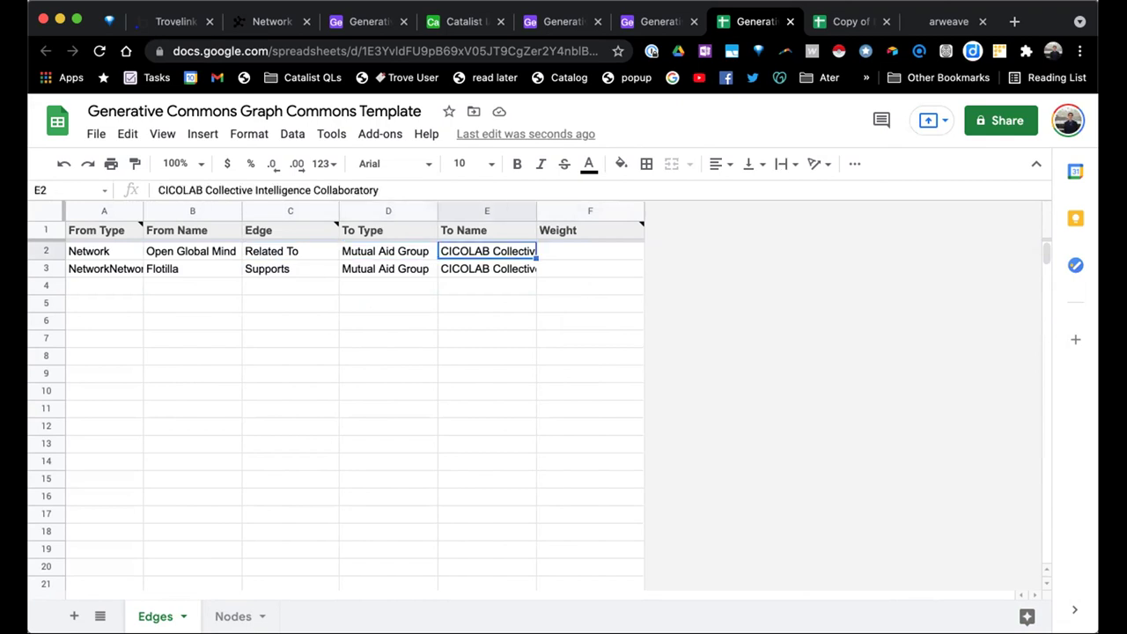
Set the weight of the Open Global Mind edge to 1 and the Flotilla edge to 2
left_click(557, 254)
type("1")
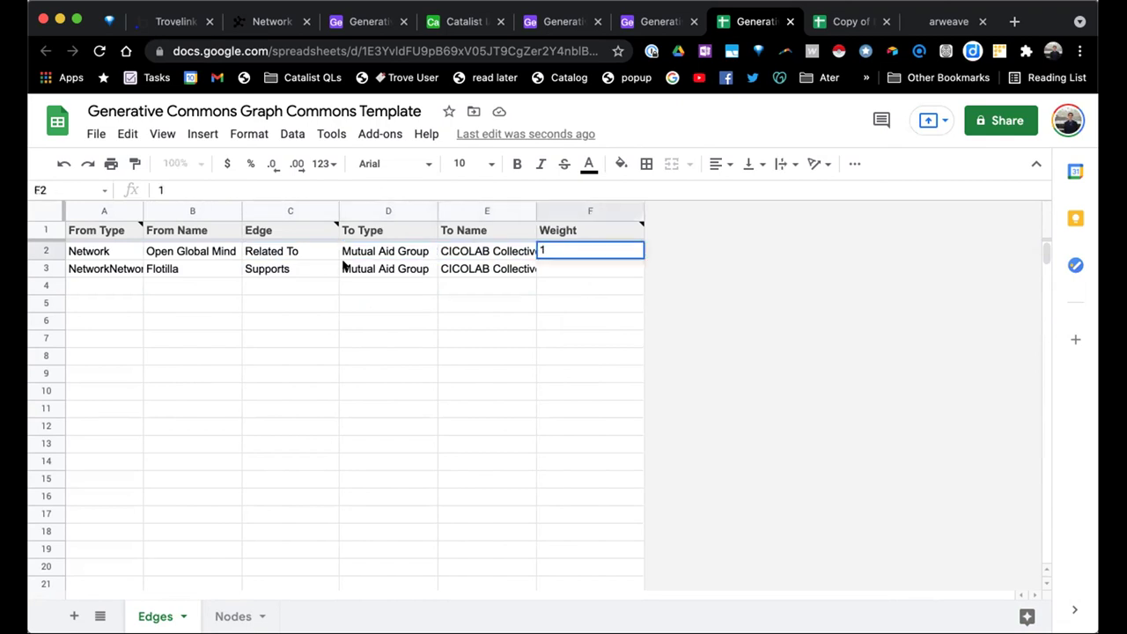
key("Return")
type("2")
left_click(505, 283)
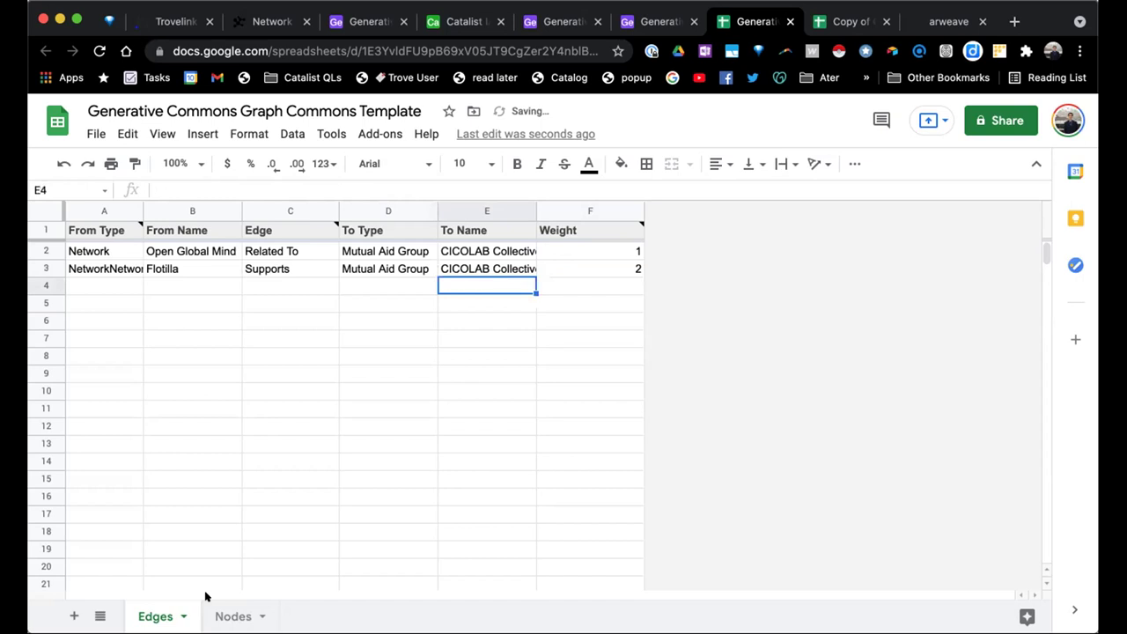
Open the Nodes sheet and examine the Type, Name, Description, Image and Reference fields of the Arts node
left_click(234, 619)
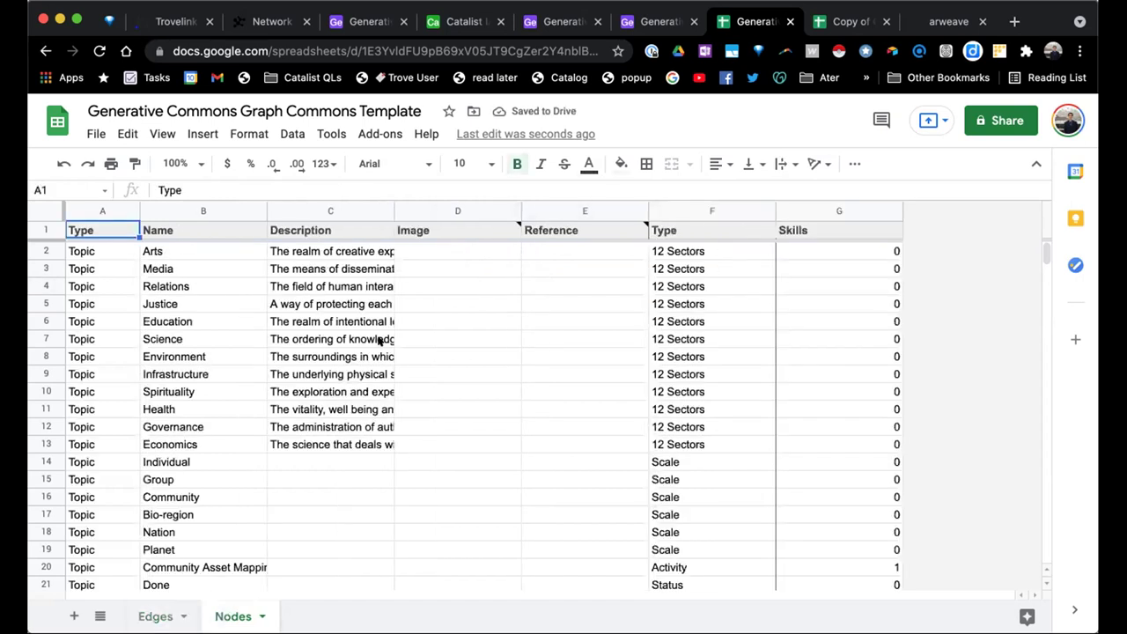
left_click(85, 249)
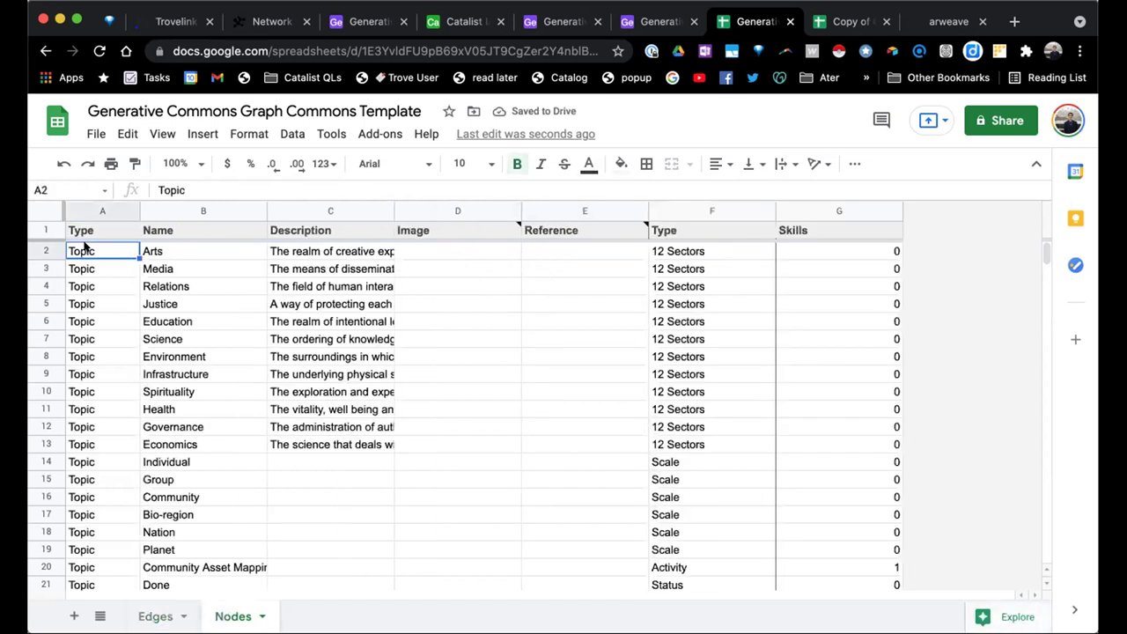
key("Right")
key("Left")
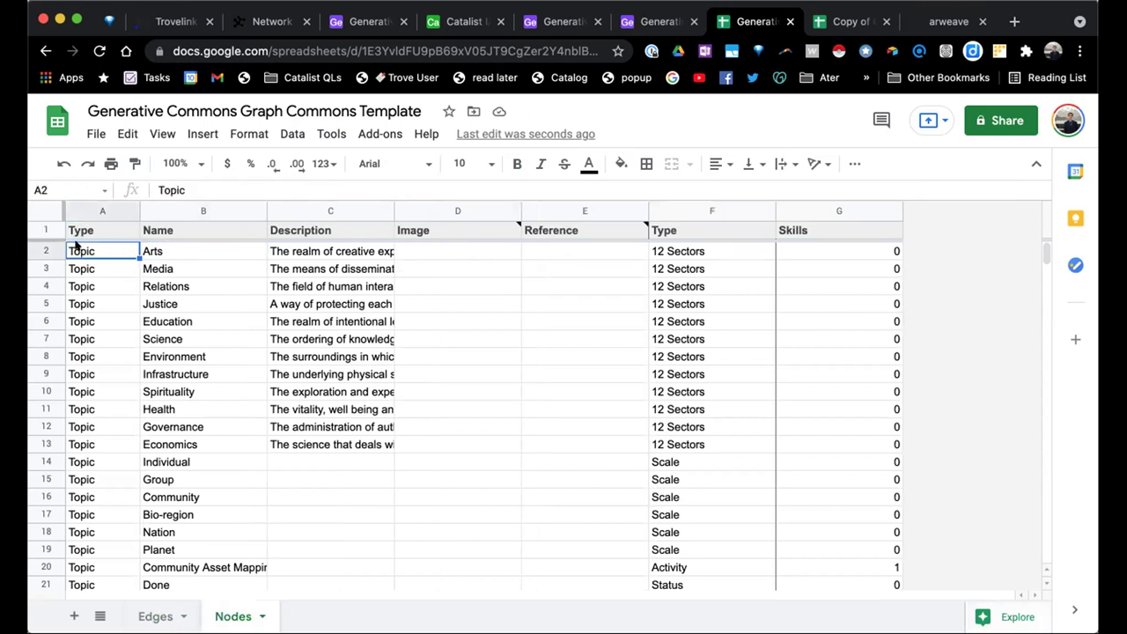
left_click(157, 250)
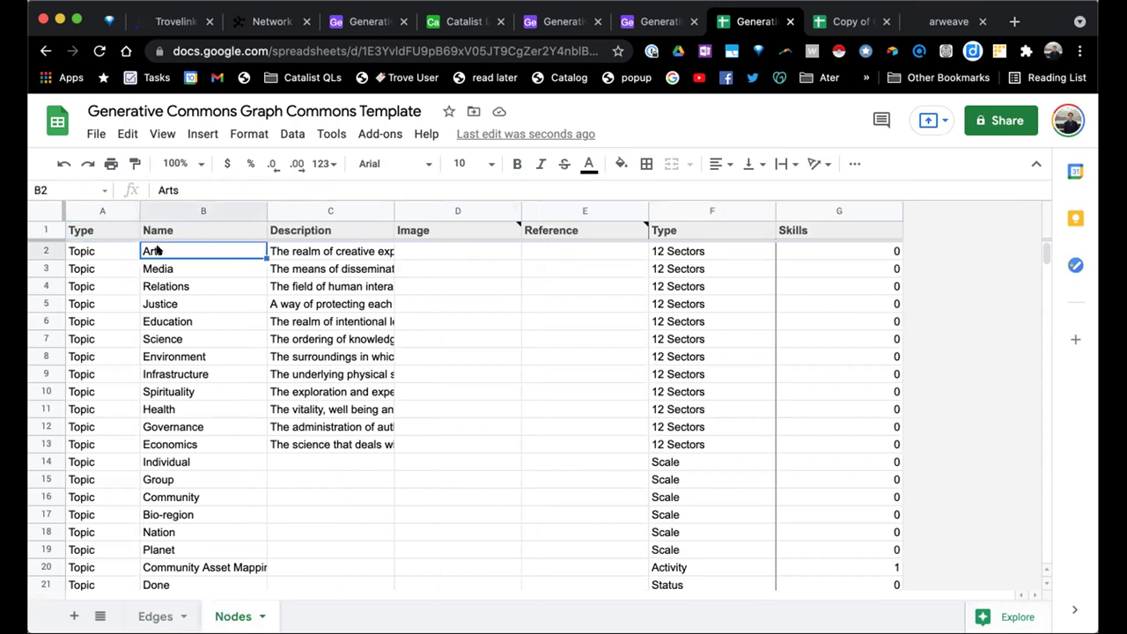
left_click(326, 251)
left_click(457, 251)
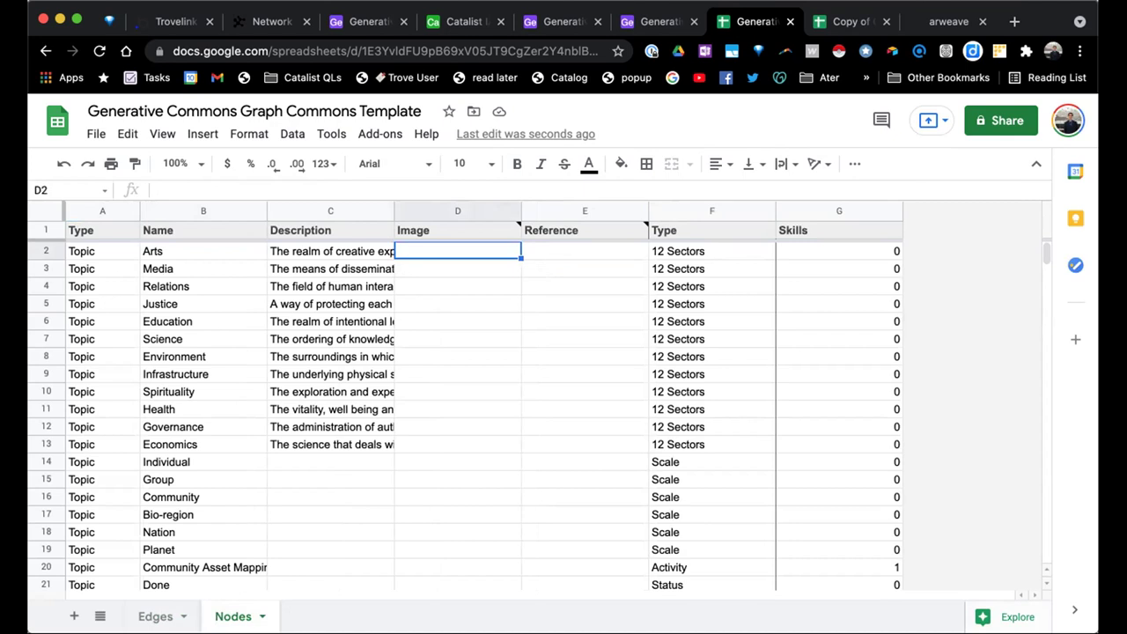
left_click(585, 251)
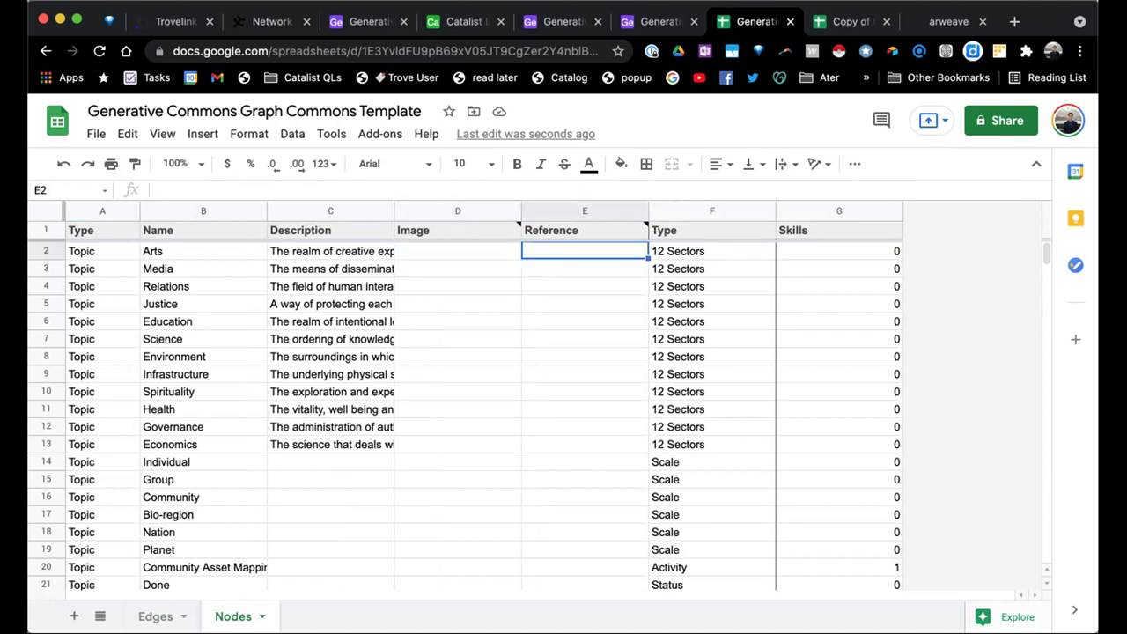
Examine the Image, Reference, second Type and Skills columns of the Nodes sheet along the Arts row
left_click(711, 251)
left_click(838, 251)
key("Left")
key("Left")
key("Right")
key("Right")
key("Left")
key("Left")
key("Left")
key("Left")
key("Left")
key("Left")
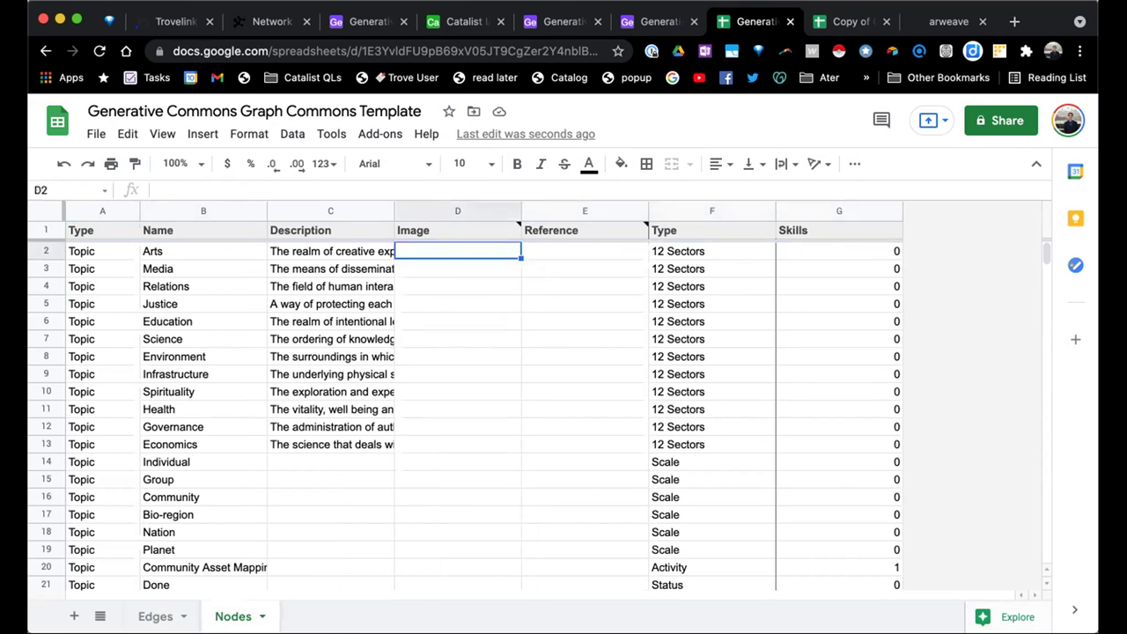
key("Right")
key("Right")
key("Right")
key("Right")
key("Right")
key("Right")
key("Left")
key("Right")
key("Up")
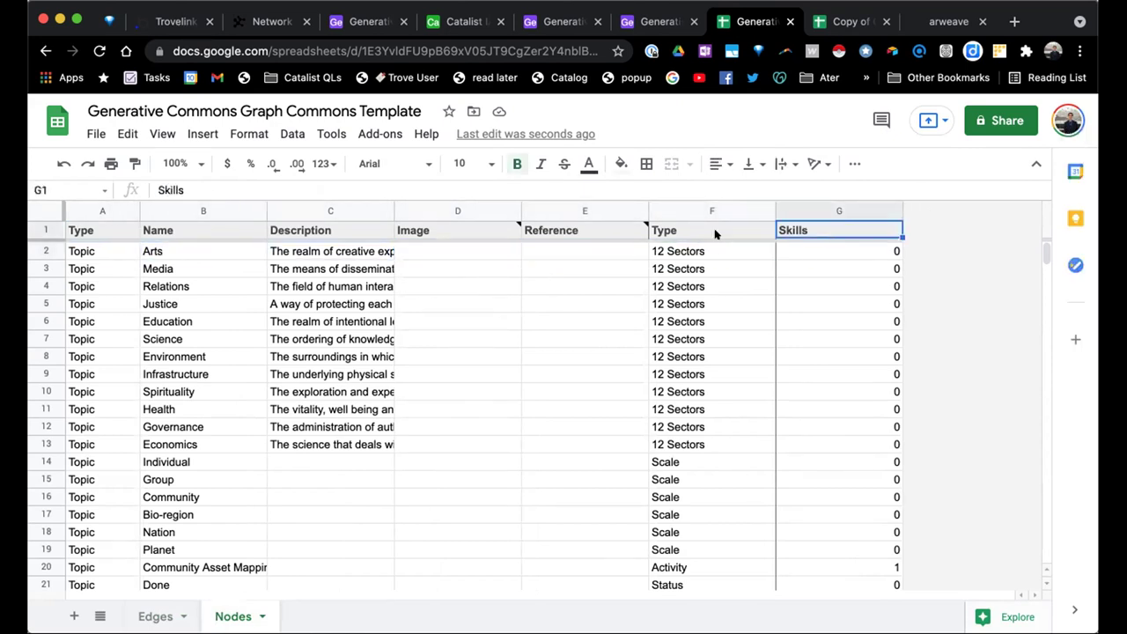
Rename the header in F1 to Subtype and the Skills header in G1 to Location
double_click(671, 224)
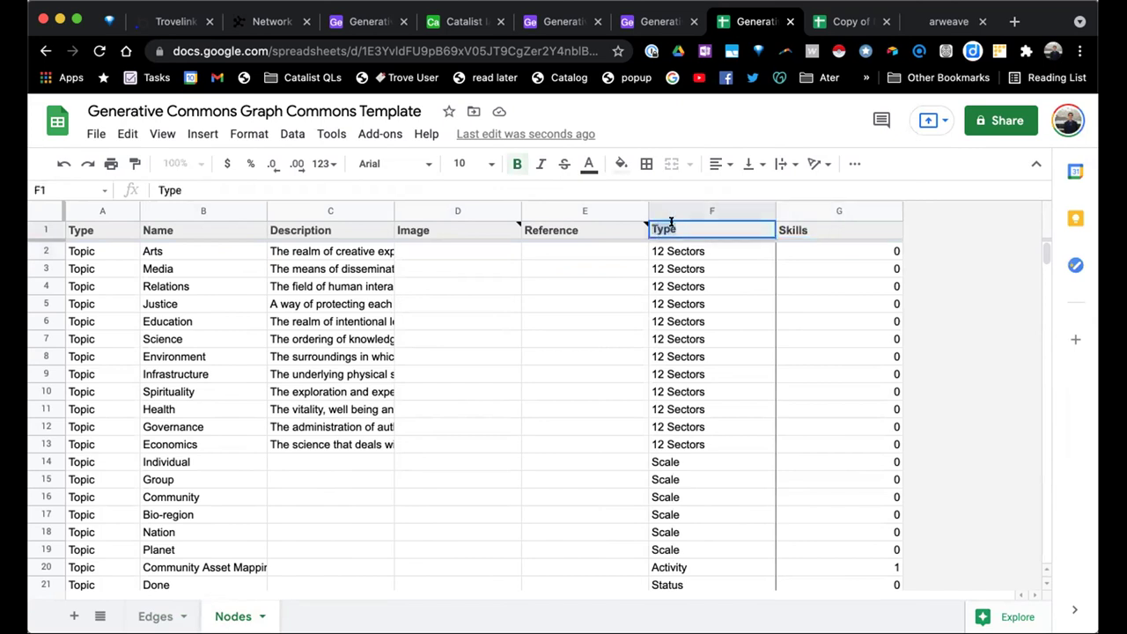
type("Subtyp")
key("Tab")
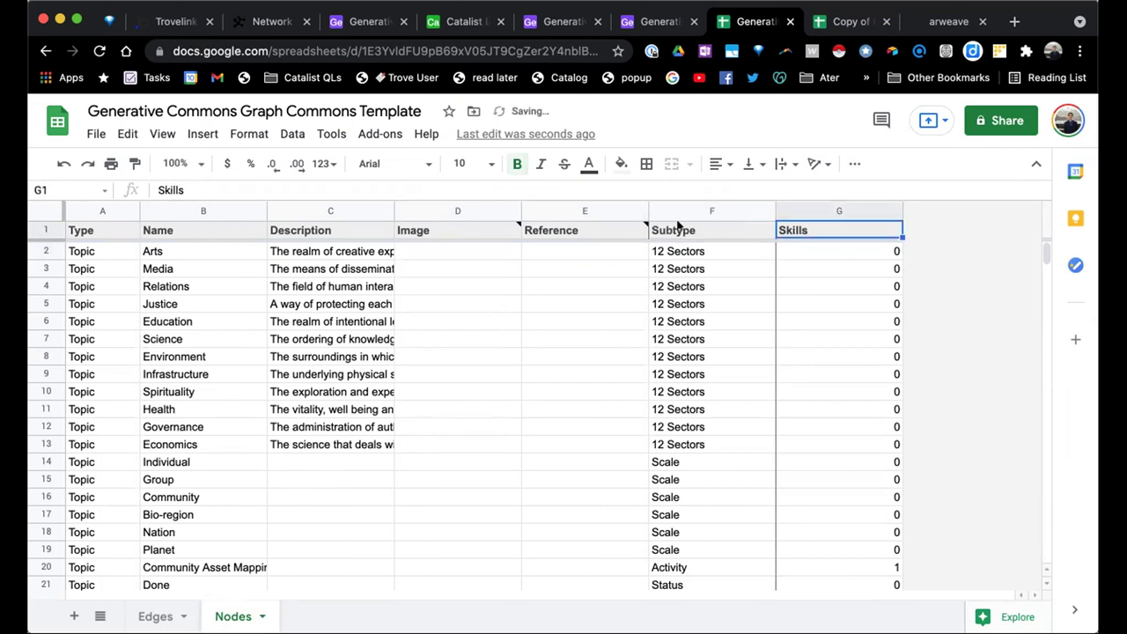
type("Location")
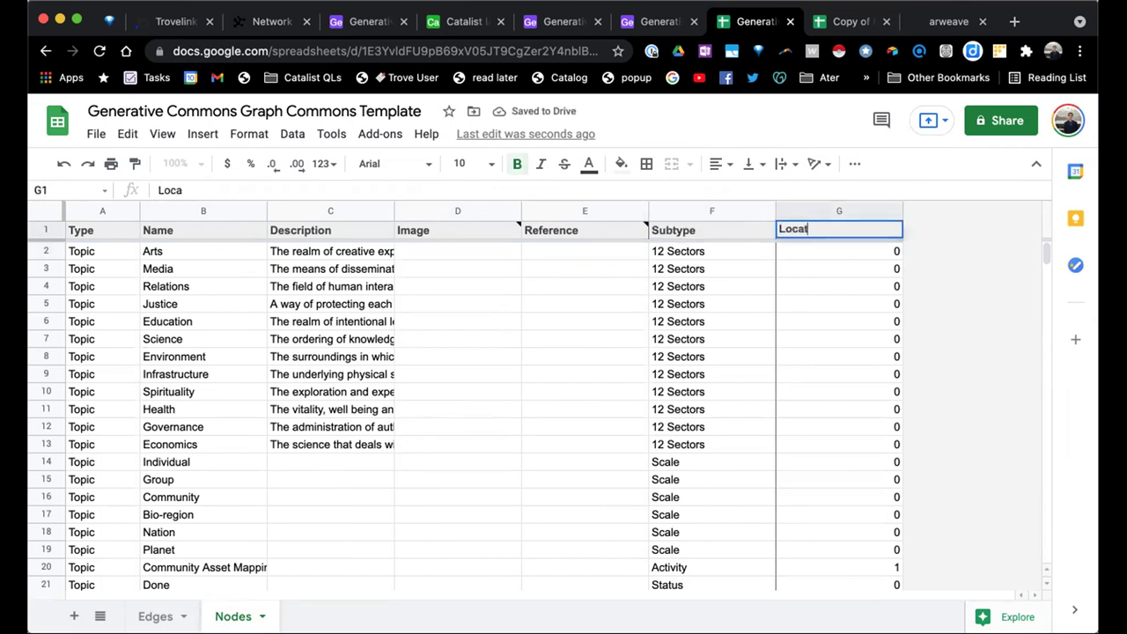
left_click(818, 251)
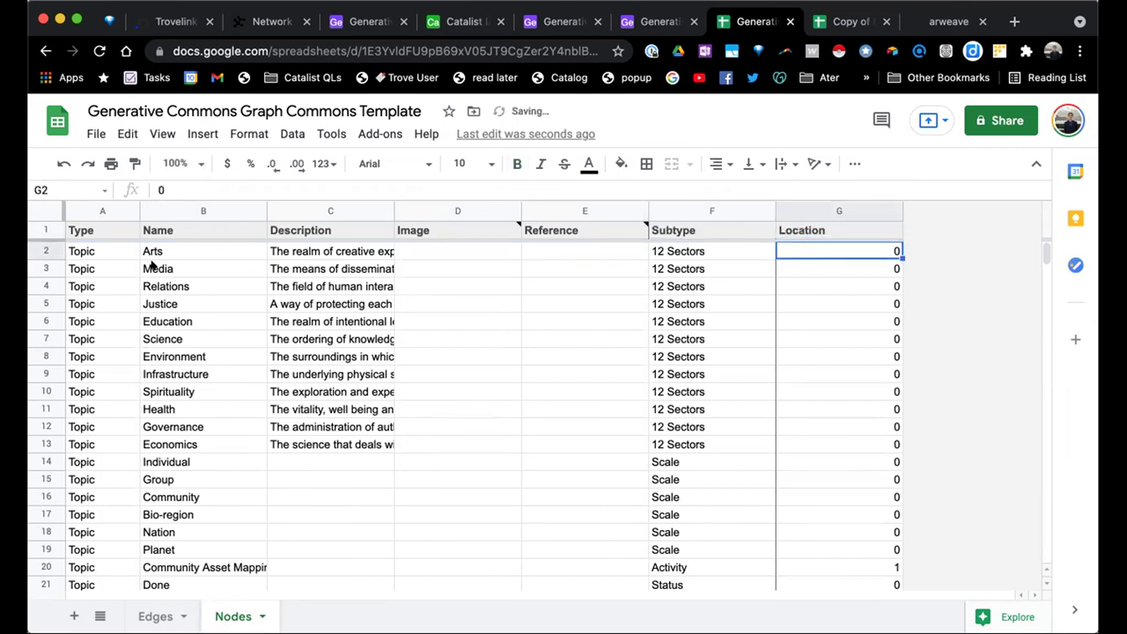
Delete rows 2 to 874 of the Nodes sheet, keeping only the header row
left_click(37, 251)
scroll(37, 252, "down", 20)
scroll(37, 252, "down", 20)
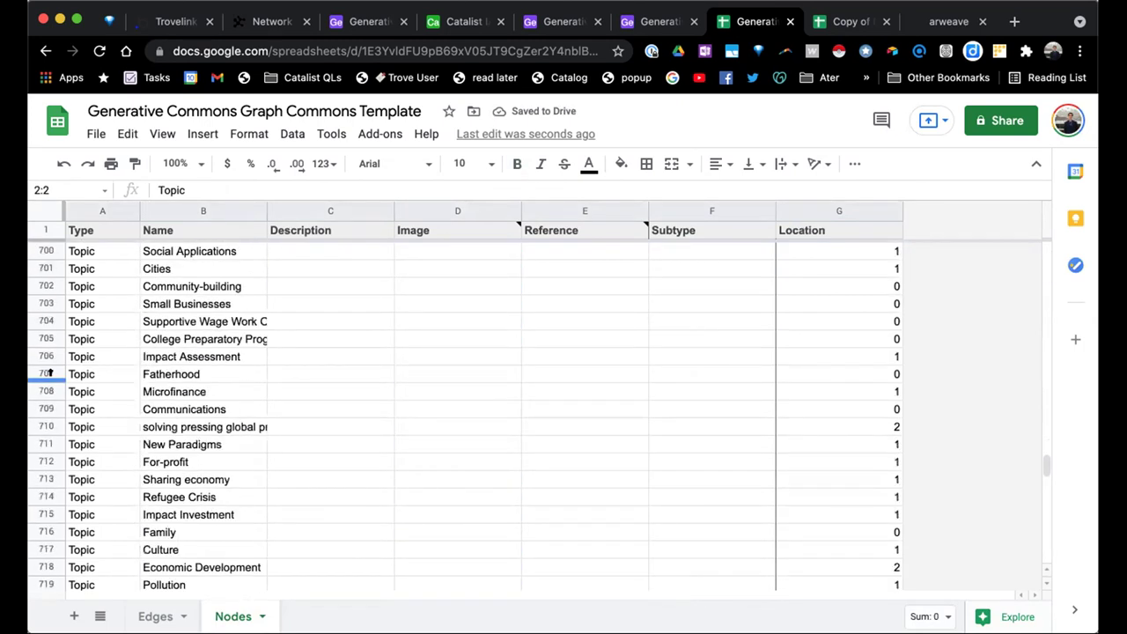
scroll(39, 365, "down", 20)
left_click(39, 356, "shift")
right_click(40, 356)
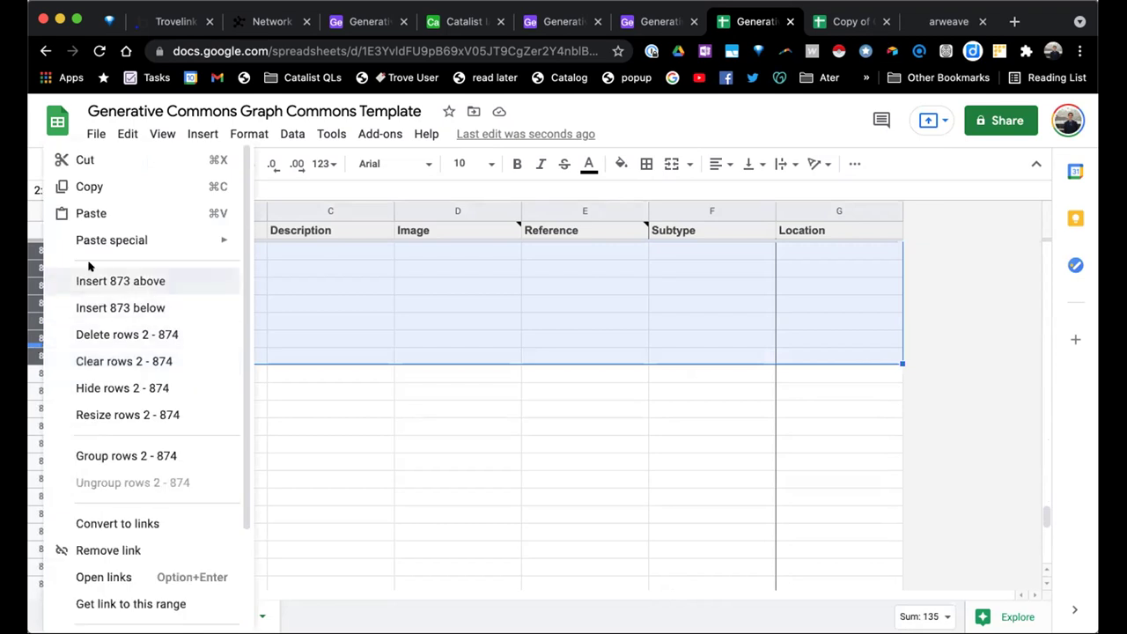
left_click(118, 333)
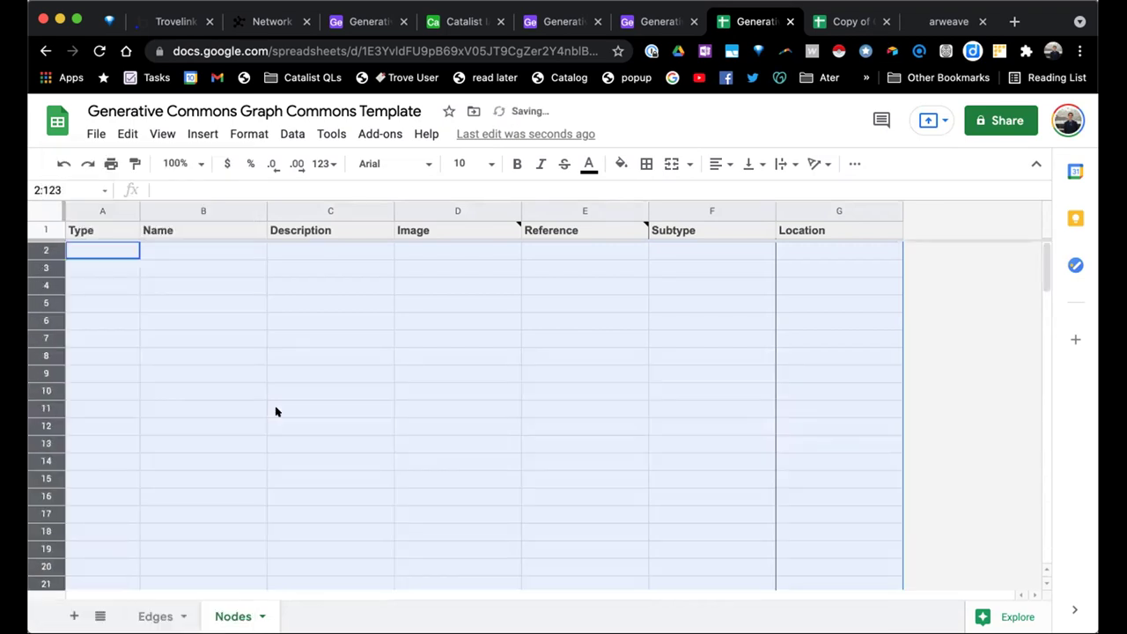
left_click(209, 371)
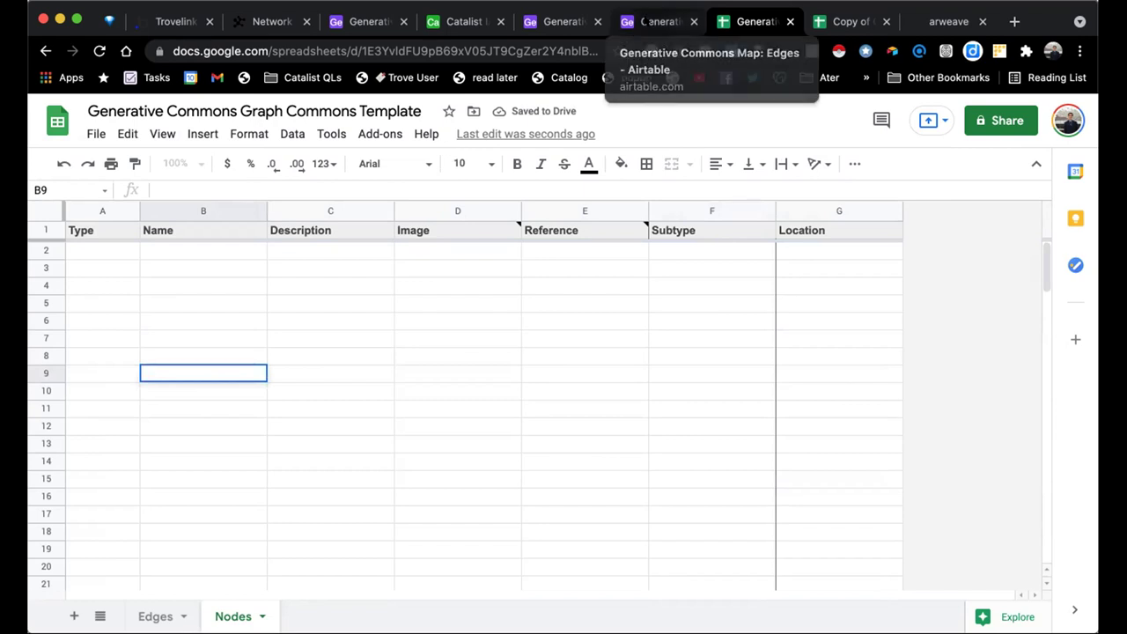
Switch to the Generative Commons Map base in Airtable and review the Nodes table's Existing Nodes view, including the Community Link field
left_click(651, 21)
left_click(95, 148)
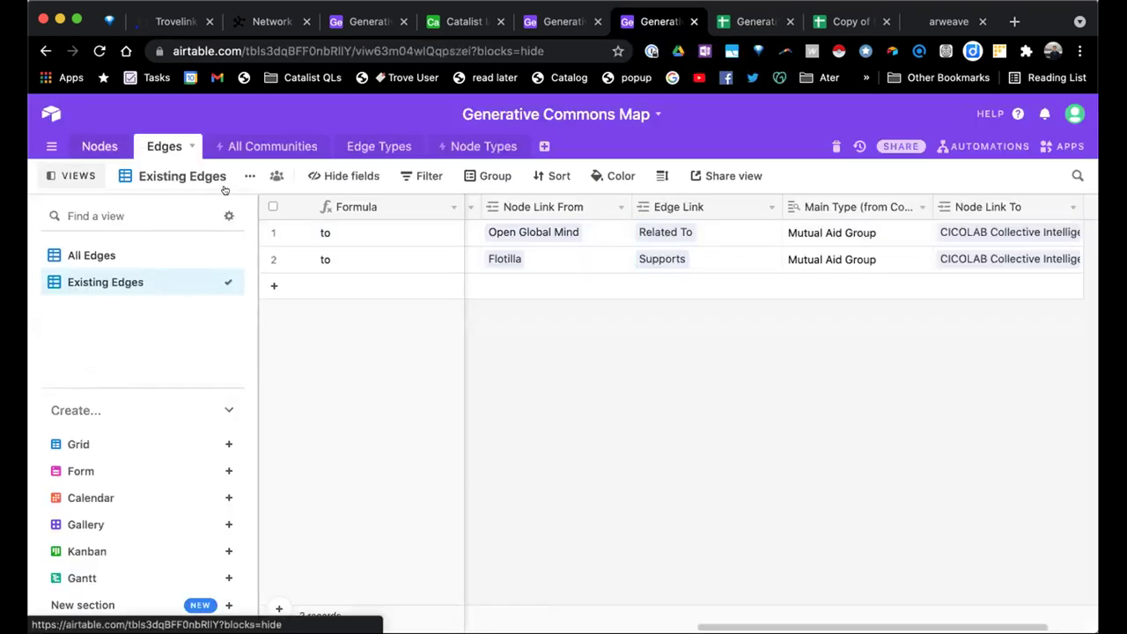
left_click(516, 280)
key("Left")
key("Right")
key("Right")
key("Left")
key("Up")
key("Right")
key("Up")
key("Left")
key("Return")
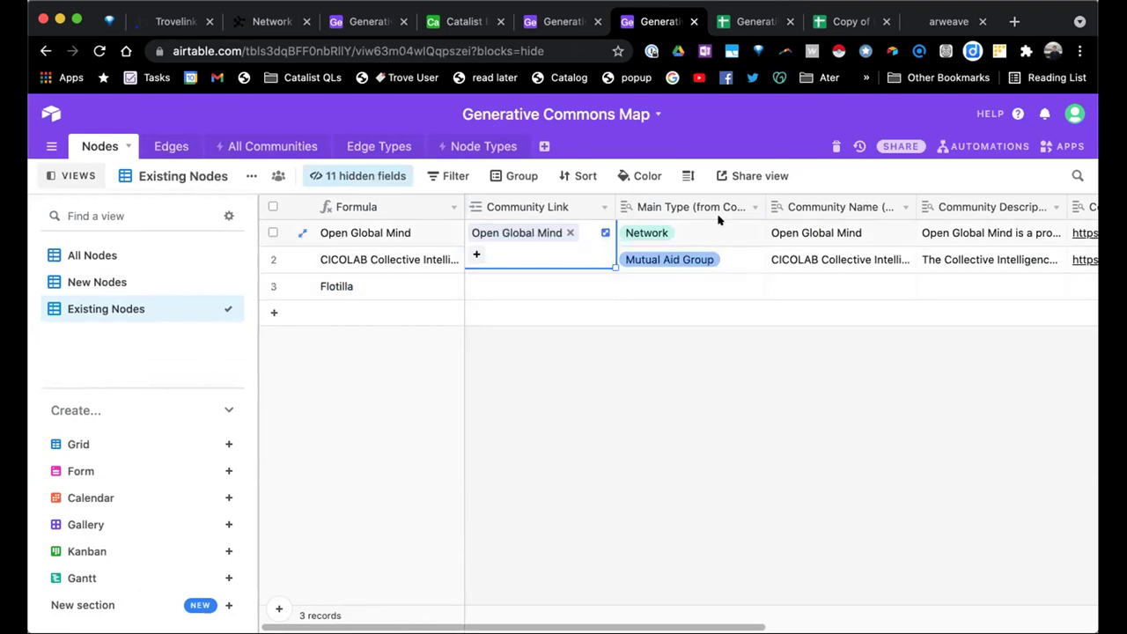
Try moving the Main Type column ahead of Community Link, and undo the move
left_click_drag(692, 207, 541, 207)
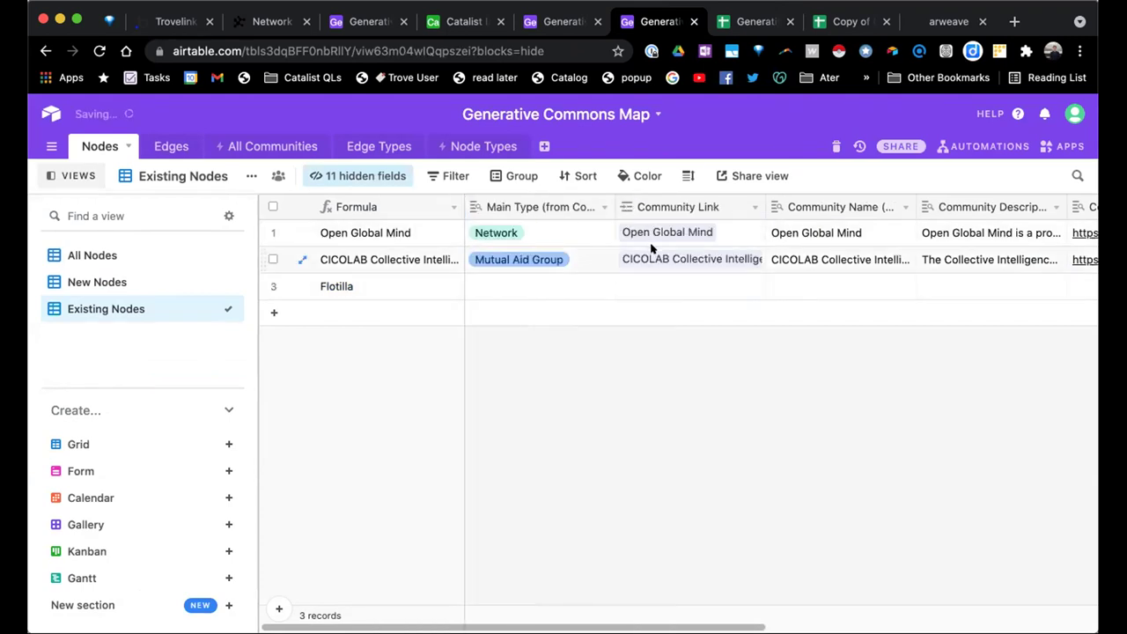
key("super+z")
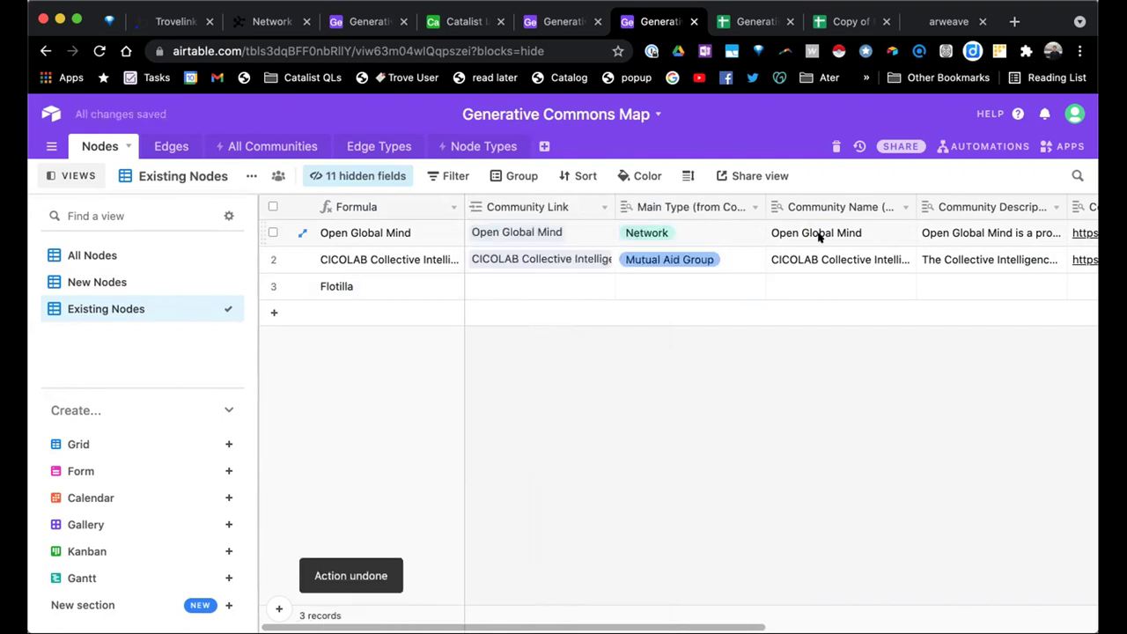
Copy the Main Type through Networks cells of the Open Global Mind and CICOLAB node records
left_click_drag(617, 233, 885, 254)
scroll(925, 264, "right", 2)
scroll(871, 257, "right", 3)
key("super+c")
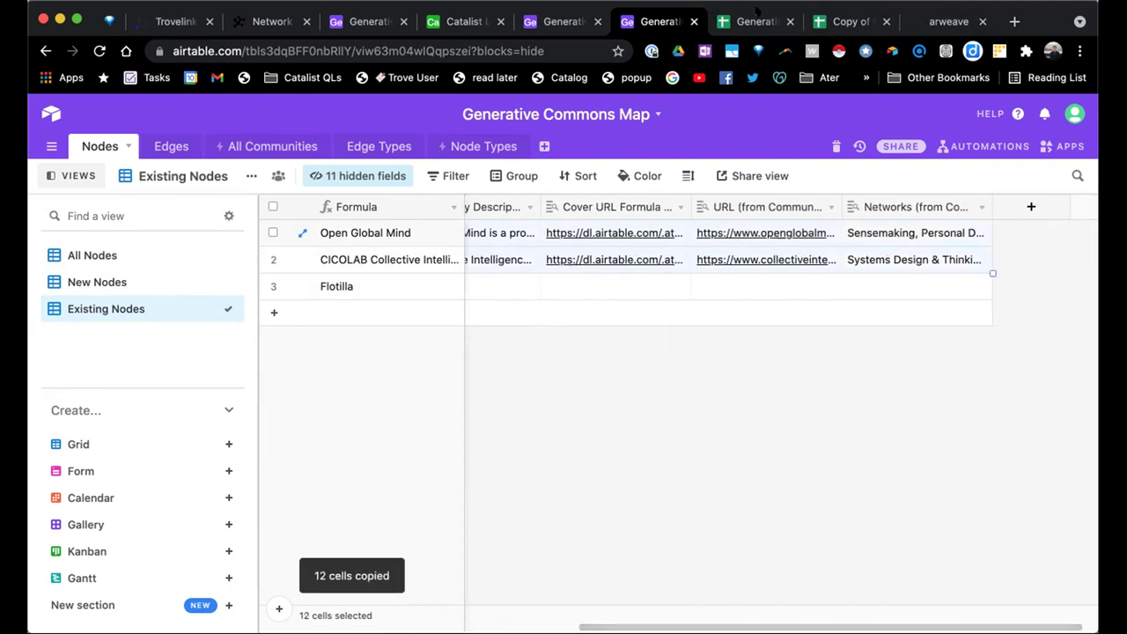
Paste the copied node records into the Nodes sheet of the Graph Commons template spreadsheet, starting at cell A2
left_click(755, 19)
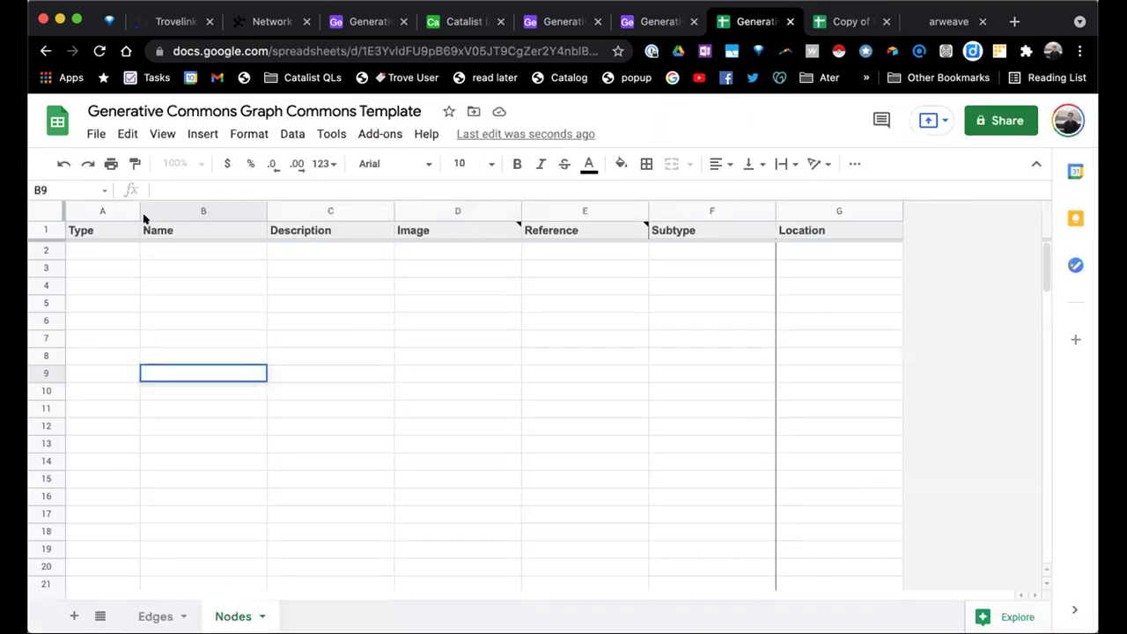
left_click(97, 254)
key("super+v")
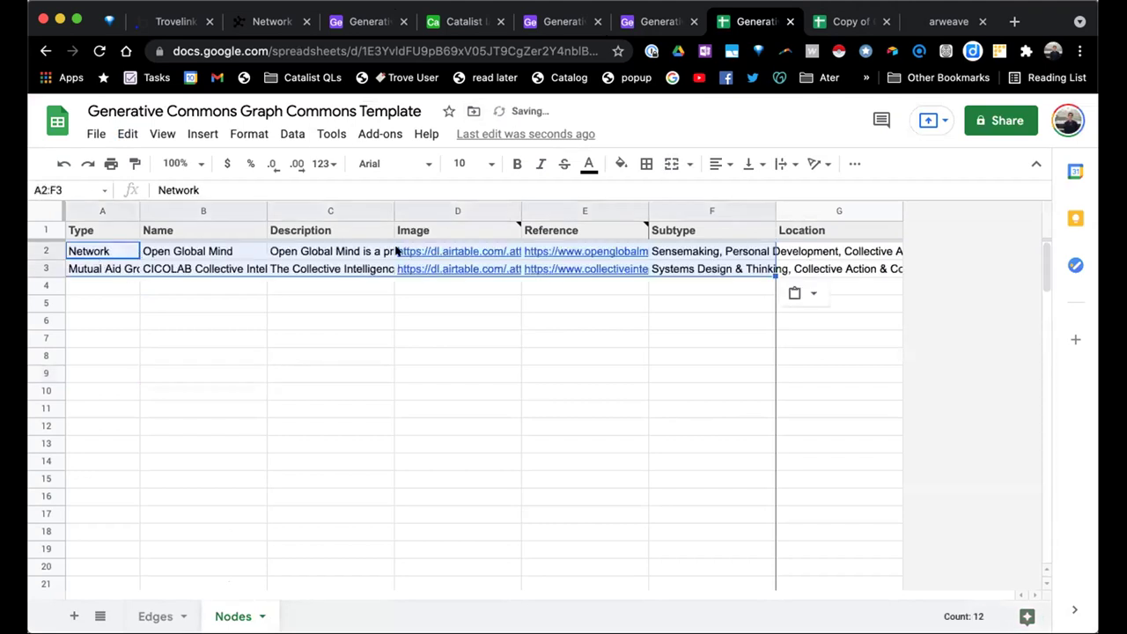
left_click(555, 334)
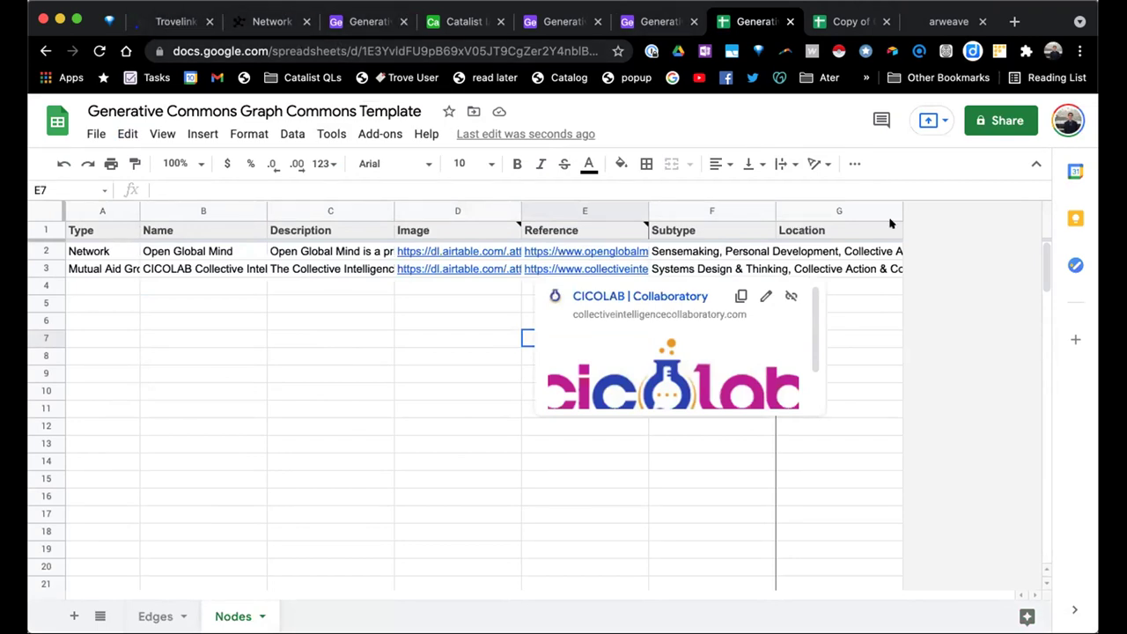
Change the template spreadsheet's sharing to anyone with the link and copy its share link
left_click(1000, 121)
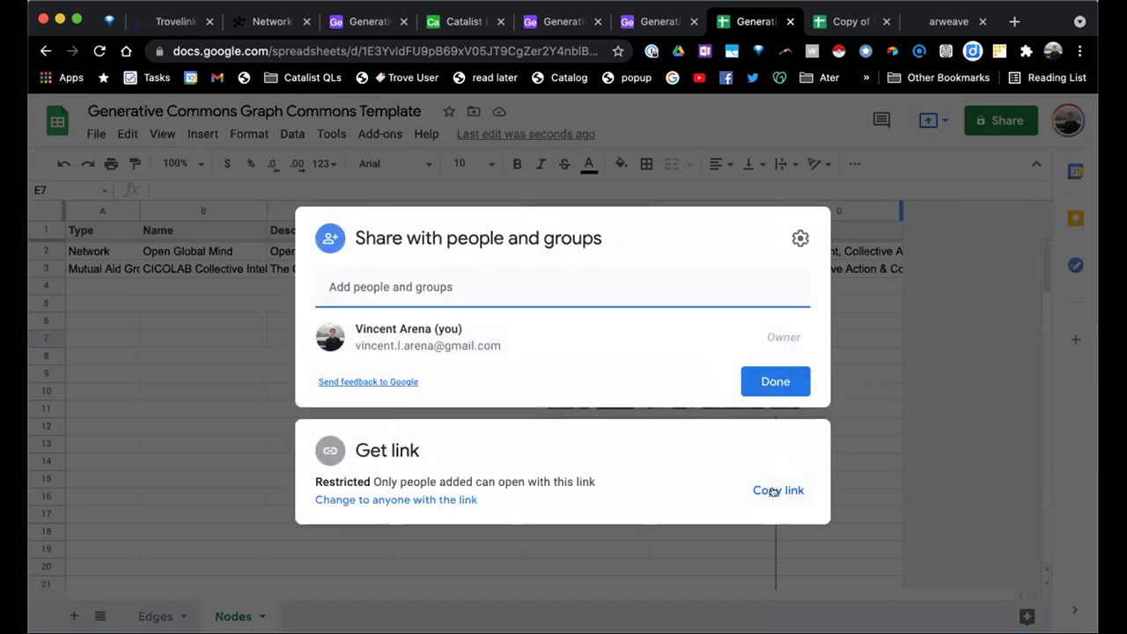
left_click(443, 499)
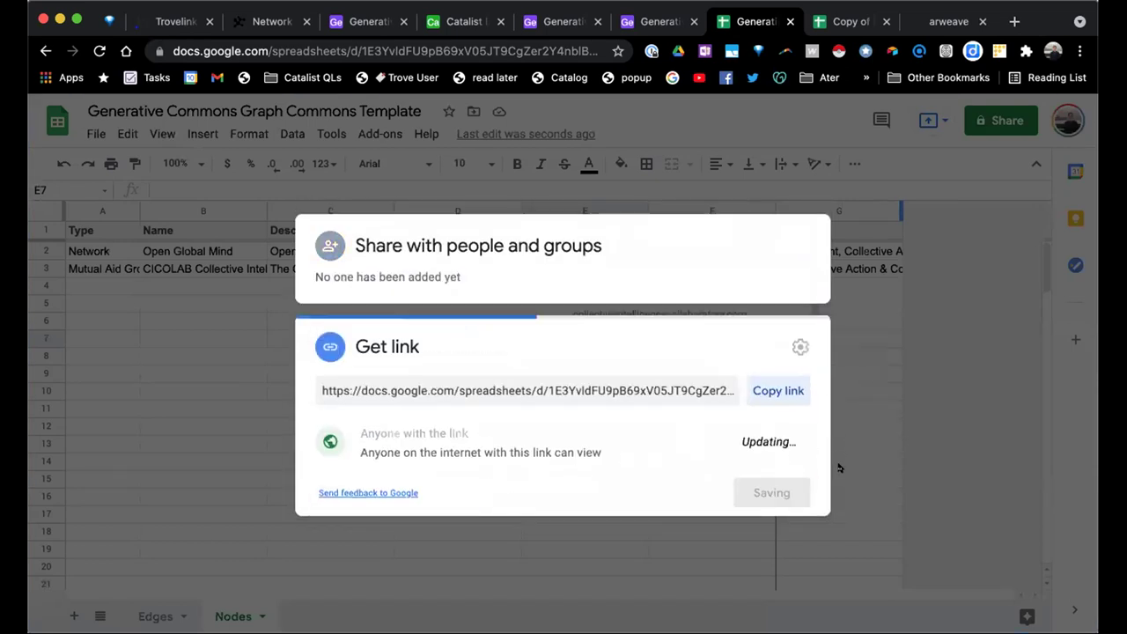
left_click(770, 388)
key("Escape")
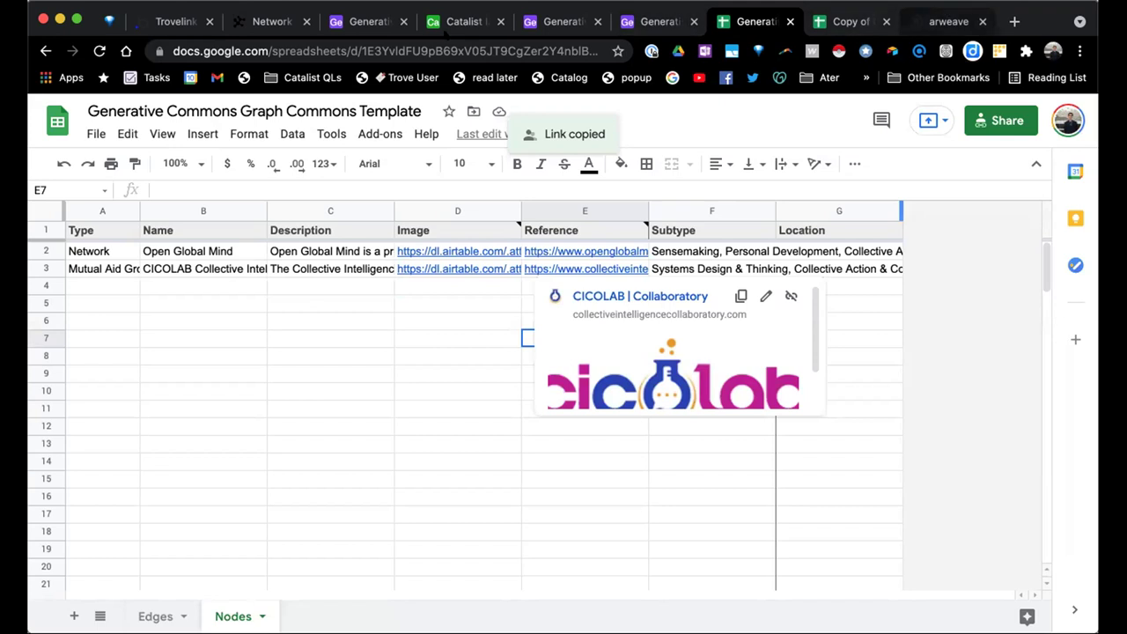
Import the spreadsheet into the Graph Commons Network Map, using its link for both edges and nodes, and save with the suggested type merges
left_click(273, 21)
left_click(204, 292)
key("super+v")
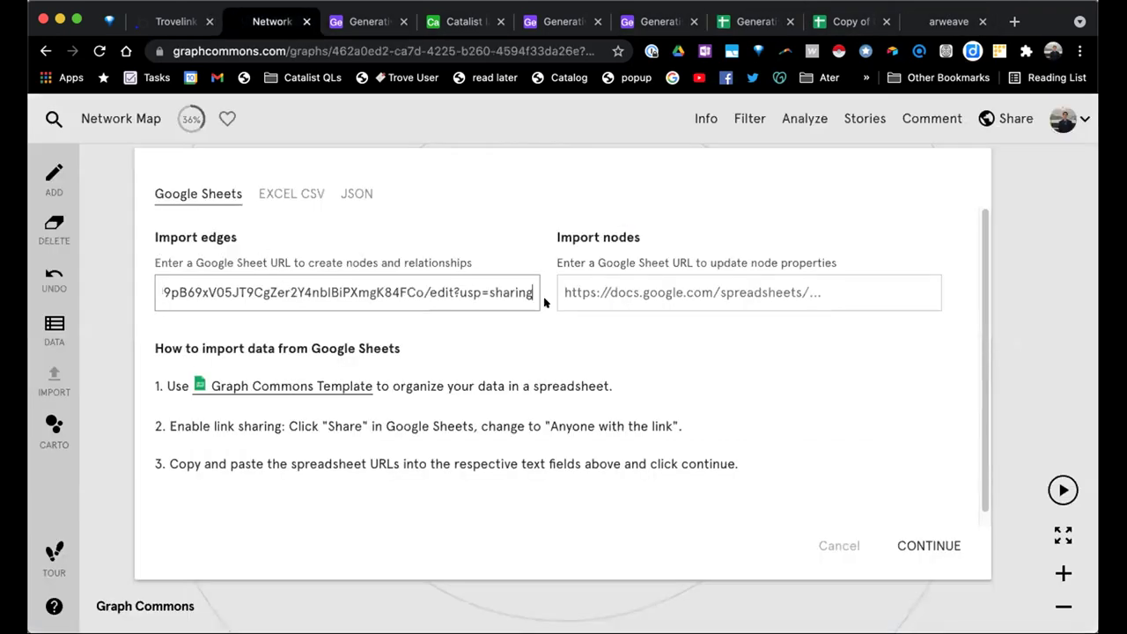
left_click(596, 287)
key("super+v")
left_click(929, 545)
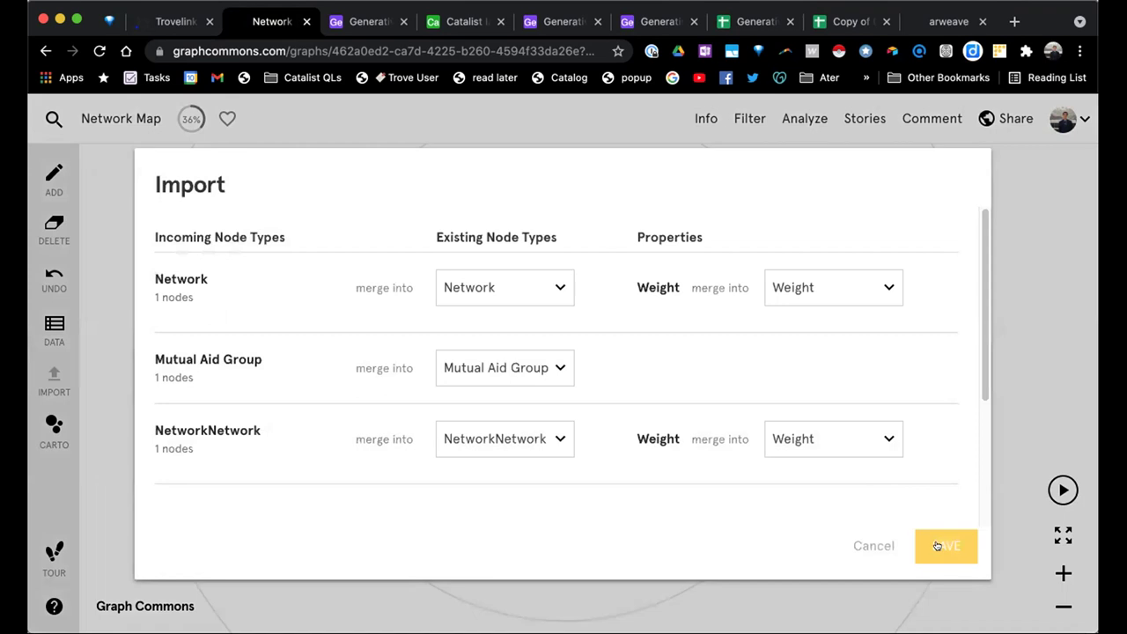
left_click(937, 547)
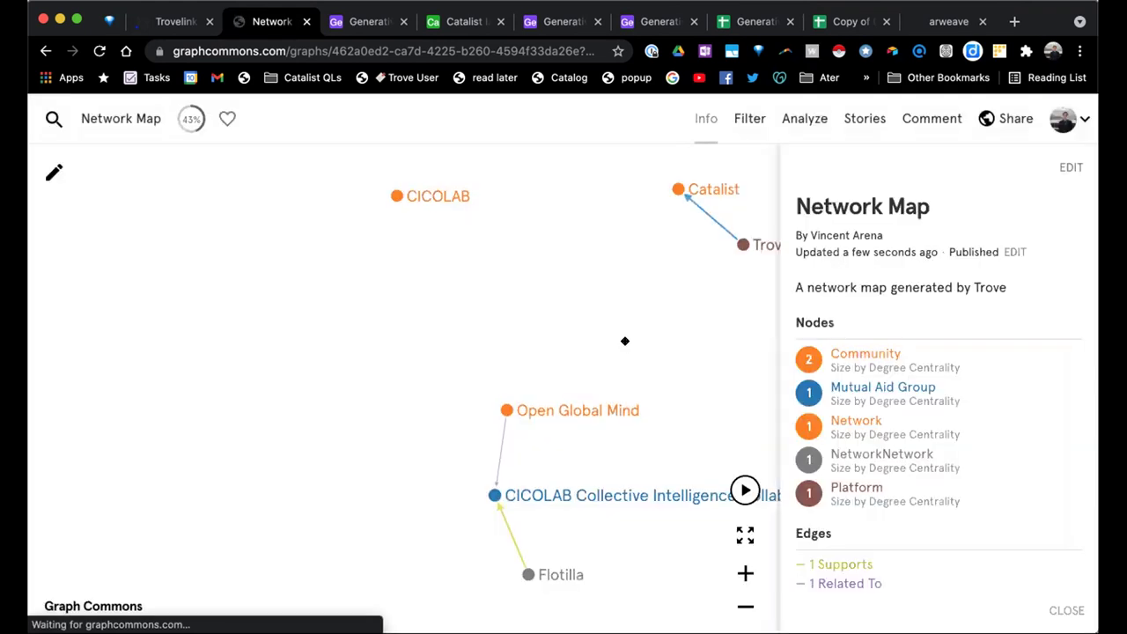
Examine the imported Open Global Mind, CICOLAB Collective Intelligence Collaboratory and Flotilla nodes and their connections on the Network Map
scroll(464, 329, "down", 5)
scroll(466, 333, "up", 4)
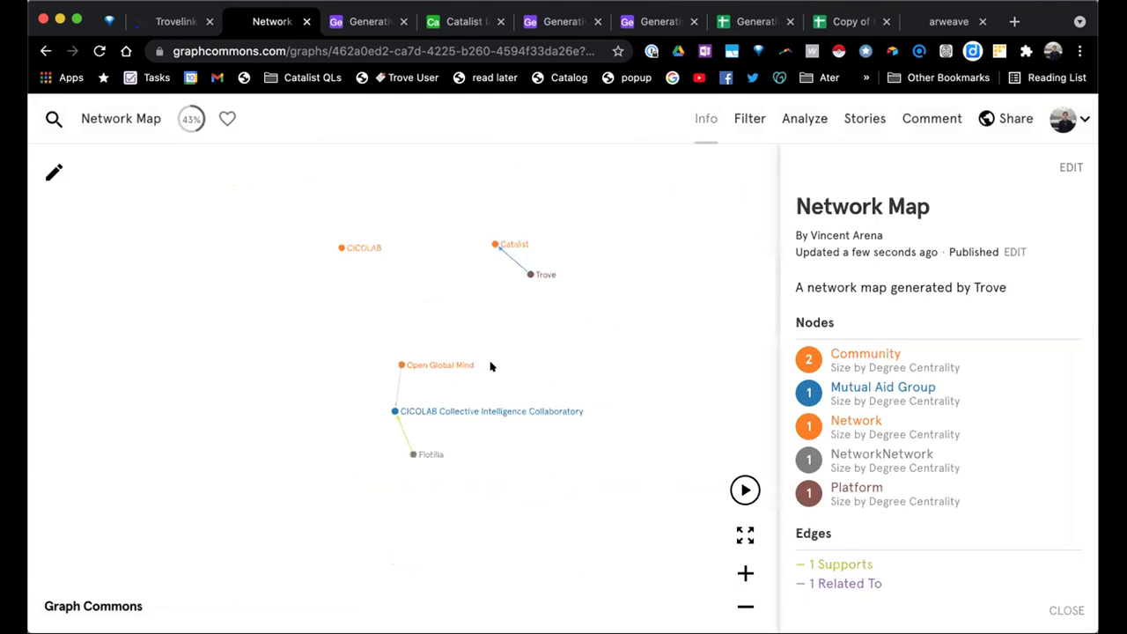
scroll(431, 451, "up", 3)
left_click_drag(446, 289, 423, 356)
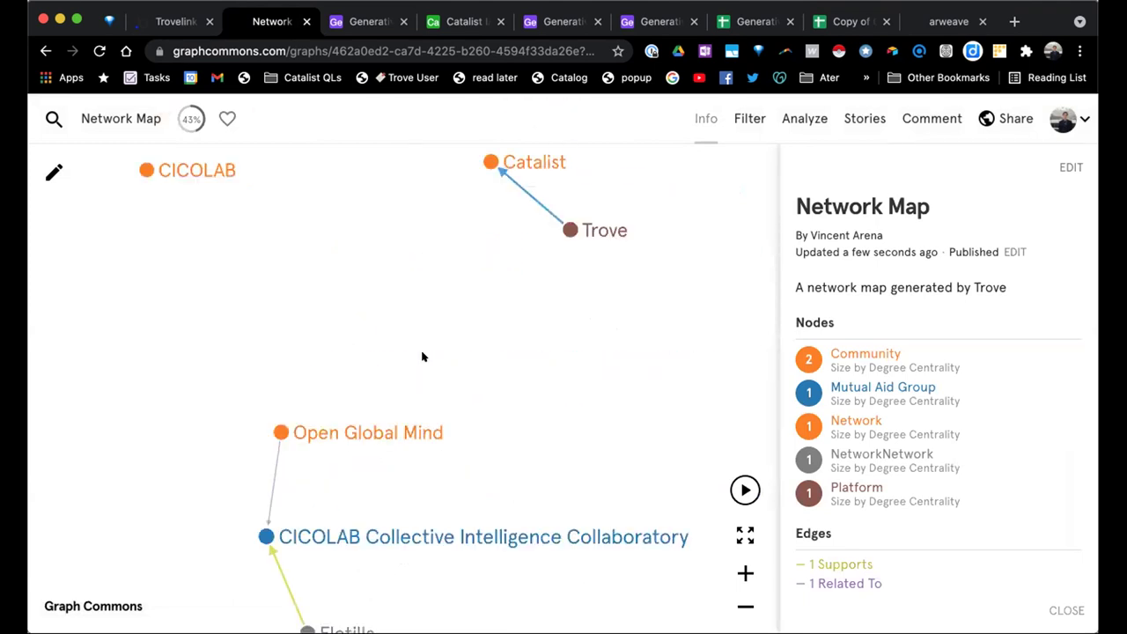
scroll(531, 410, "down", 5)
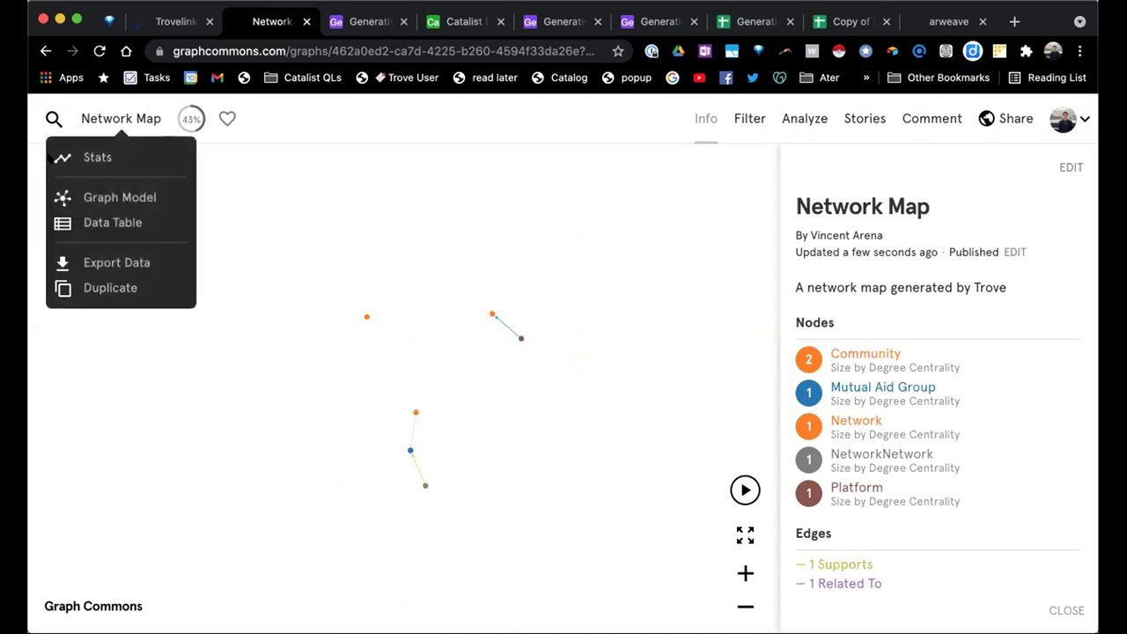
scroll(503, 355, "up", 5)
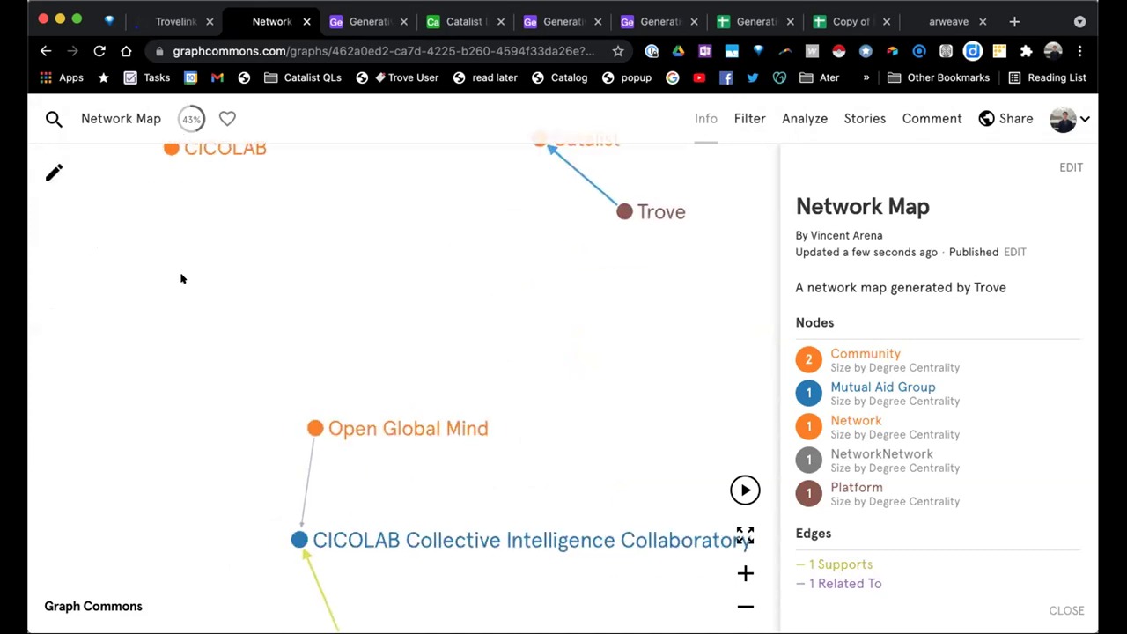
Add a new node of type Platform named Factr above Open Global Mind on the map
left_click(54, 171)
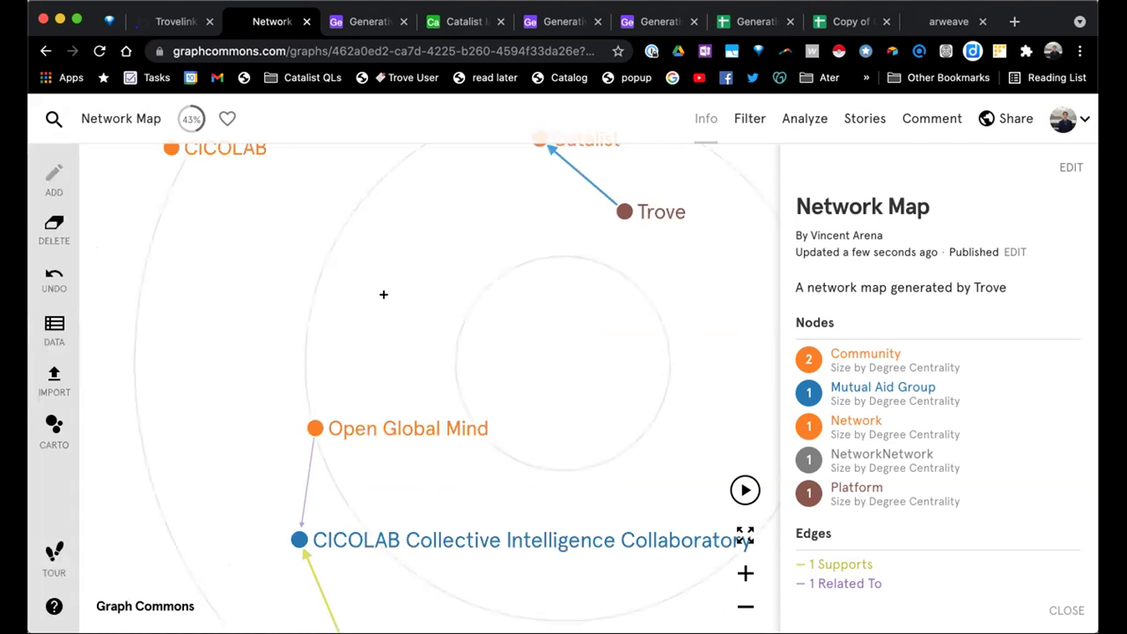
left_click(383, 294)
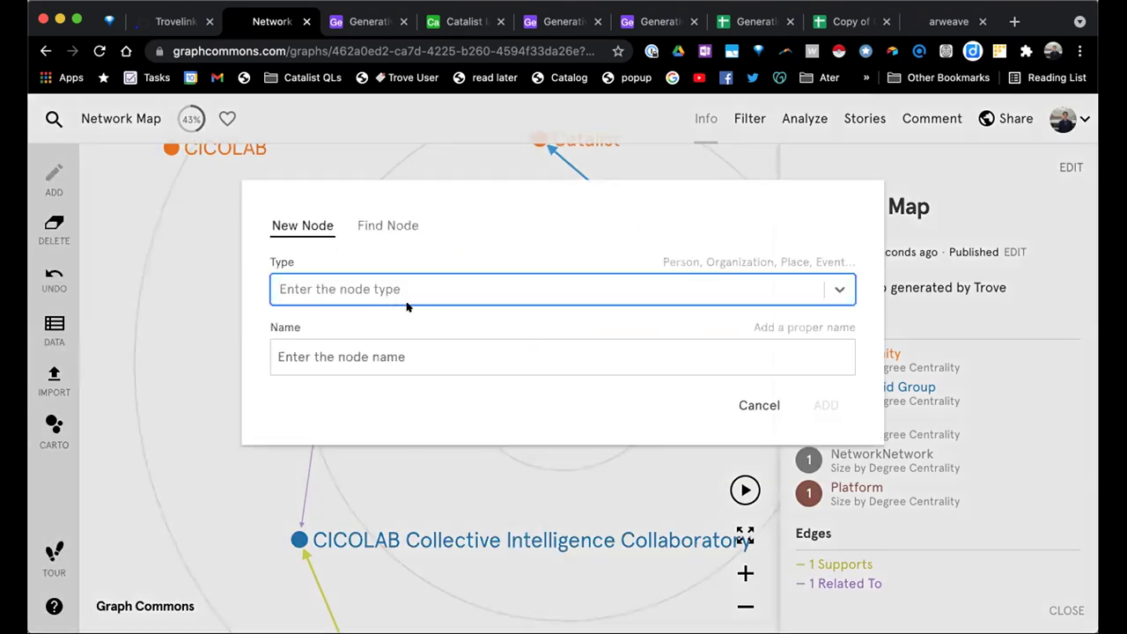
type("Factr")
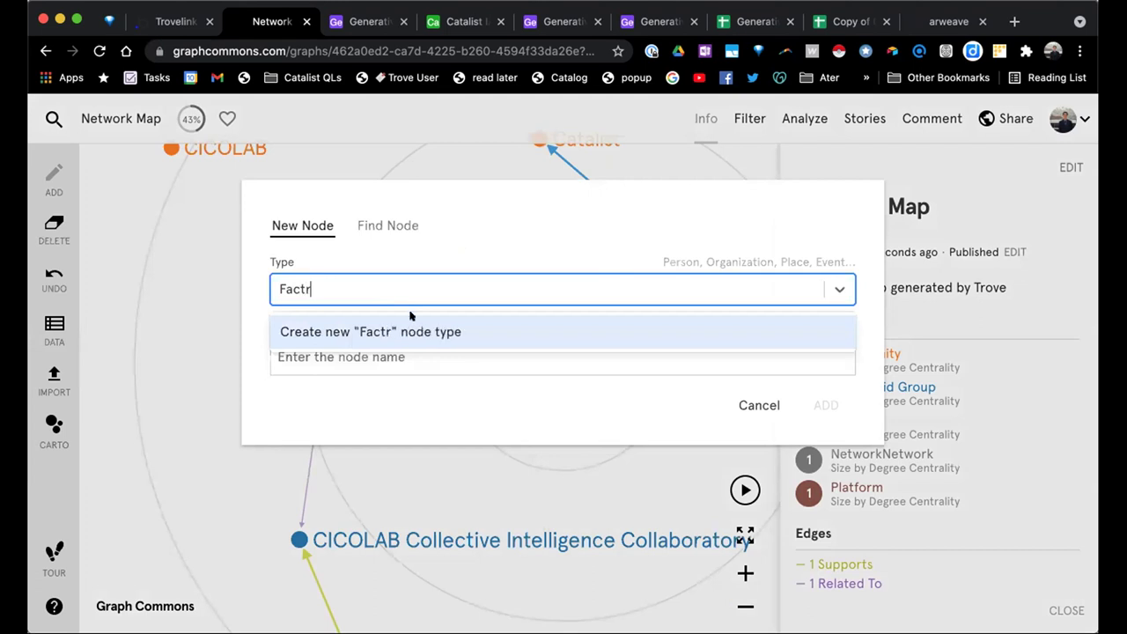
key("super+a")
type("or")
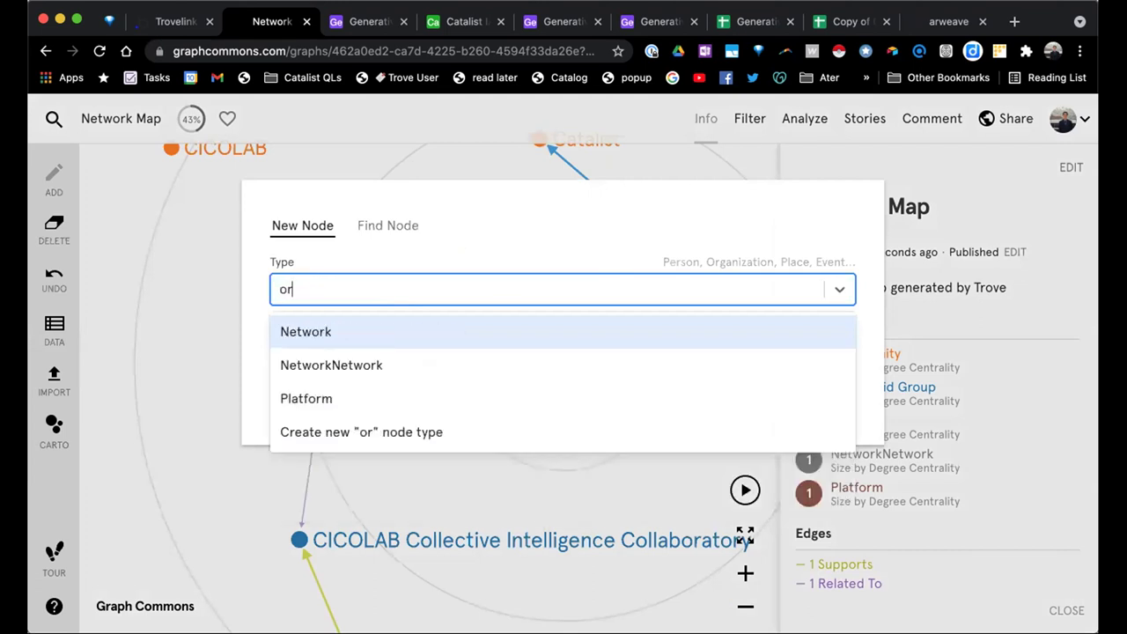
left_click(340, 392)
left_click(309, 358)
type("Factr")
left_click(819, 405)
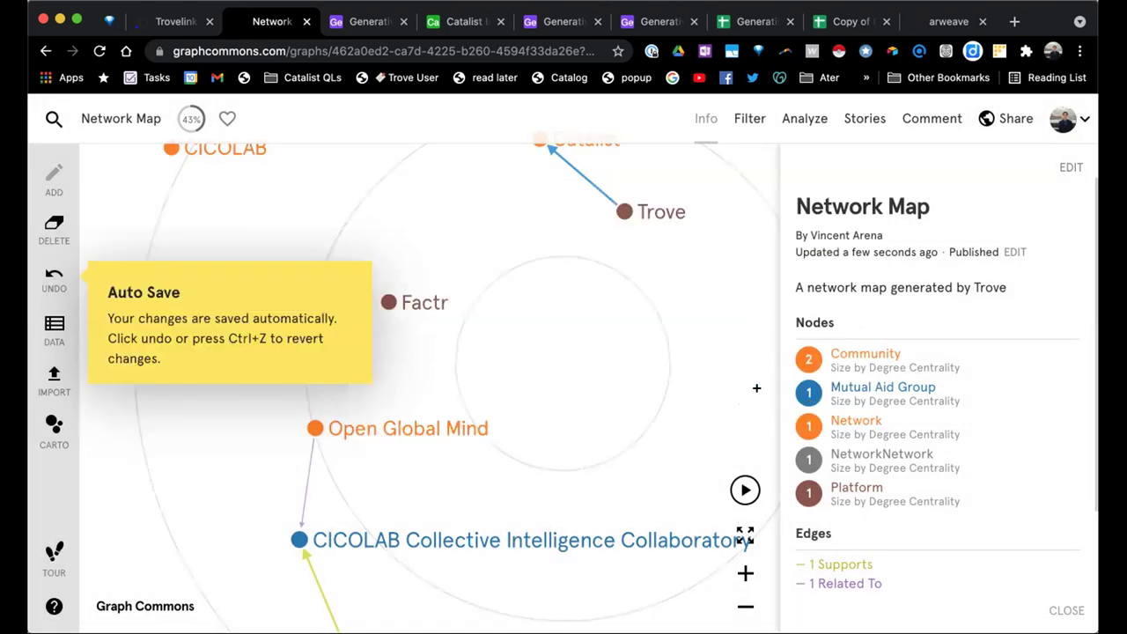
Connect Factr to Open Global Mind with an "is a part of" edge of weight 1
left_click_drag(384, 297, 314, 429)
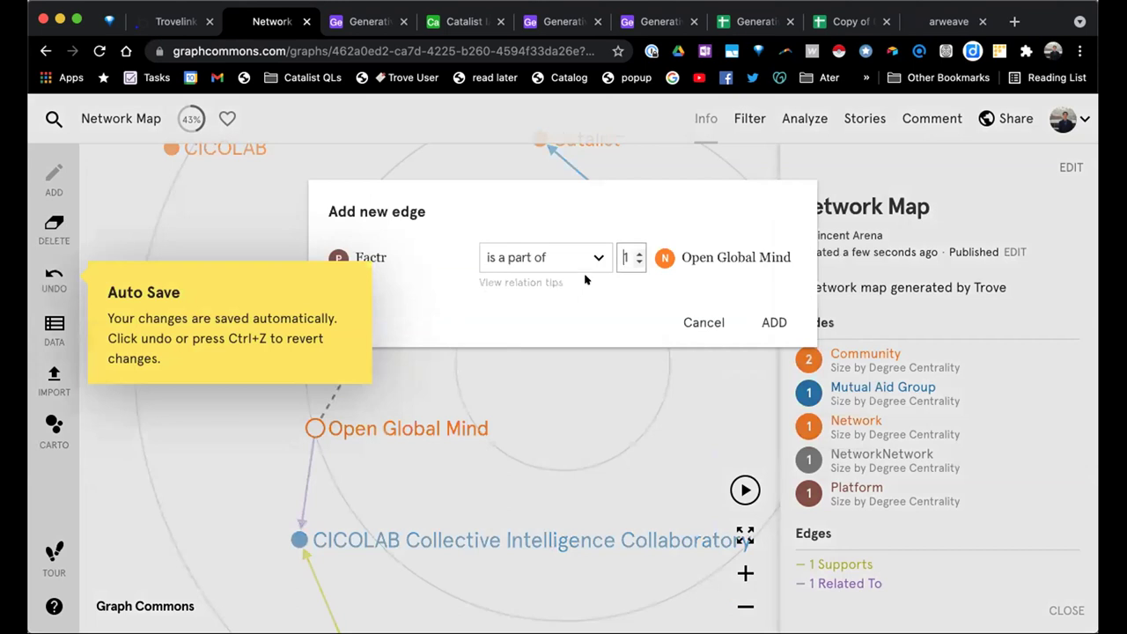
left_click(774, 322)
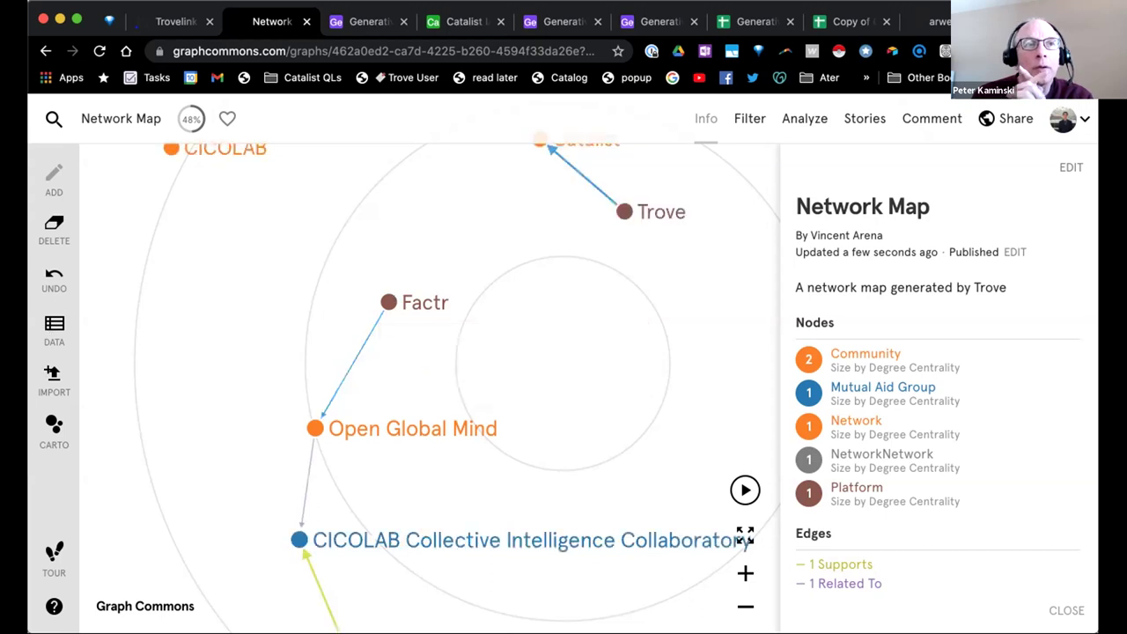
Examine the Network Map's data tables for the Community, Mutual Aid Group and Network node types
left_click(50, 318)
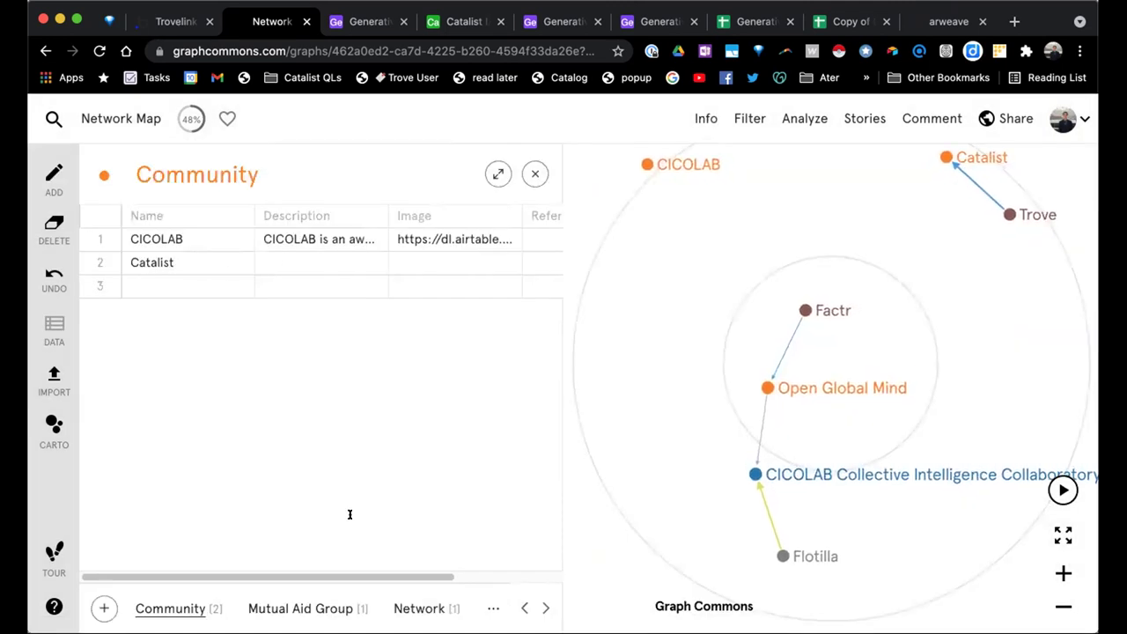
left_click(299, 609)
left_click(394, 607)
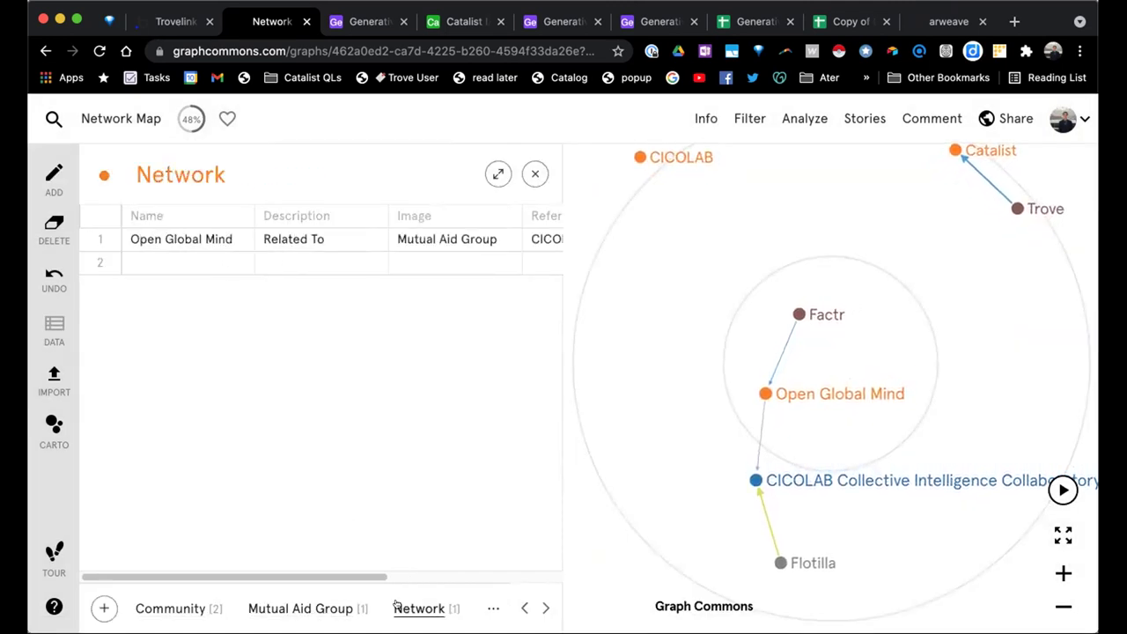
left_click(308, 610)
left_click(170, 608)
Review the graph's data import options for Google Sheets, Excel CSV and JSON, and close the import dialog
left_click(48, 378)
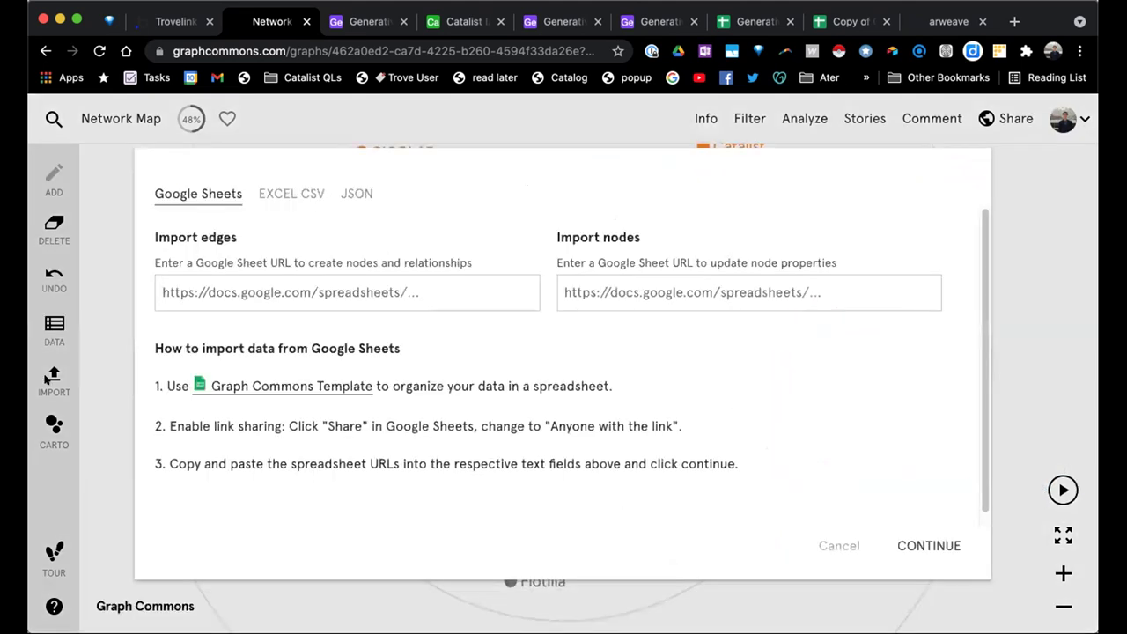
left_click(317, 194)
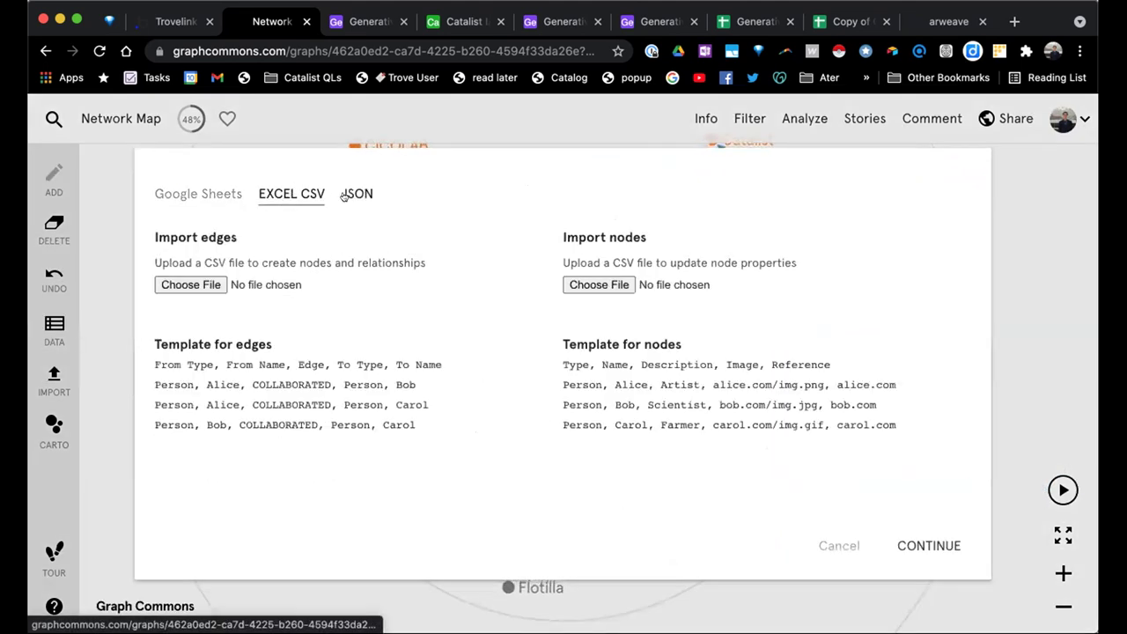
left_click(357, 195)
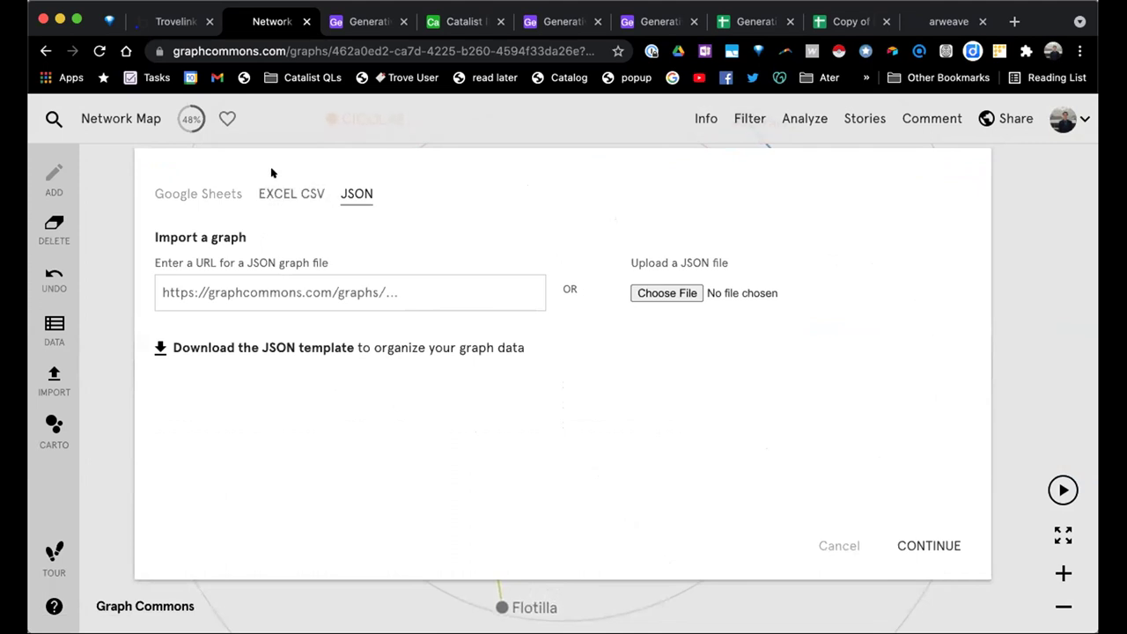
left_click(126, 211)
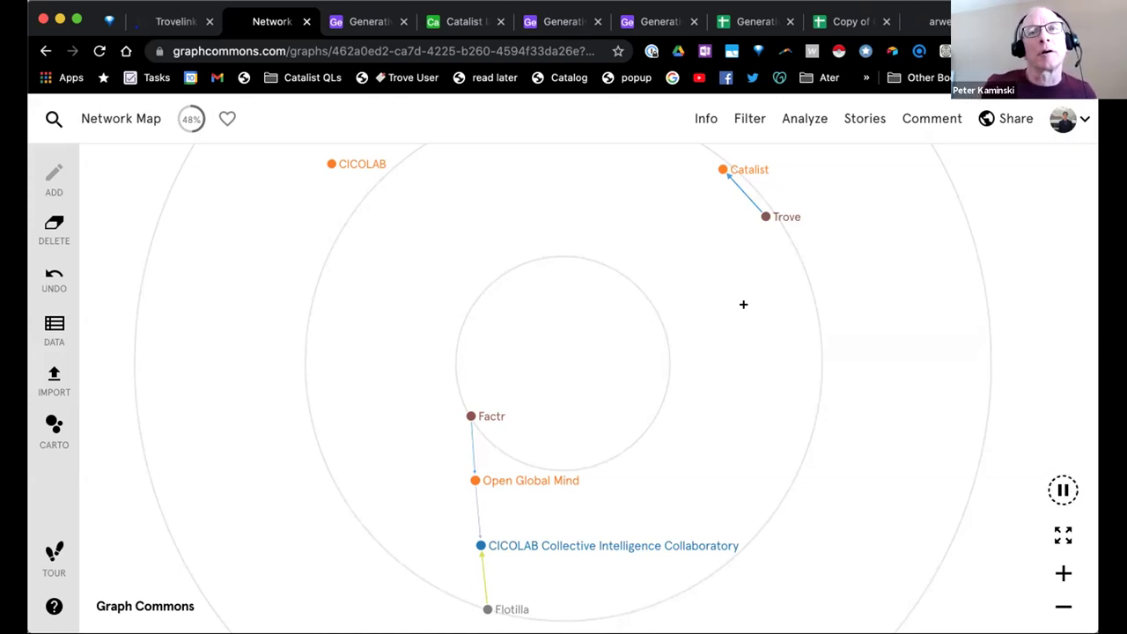
Review the collaborators of the Network Map through its sharing options
mouse_move(1063, 121)
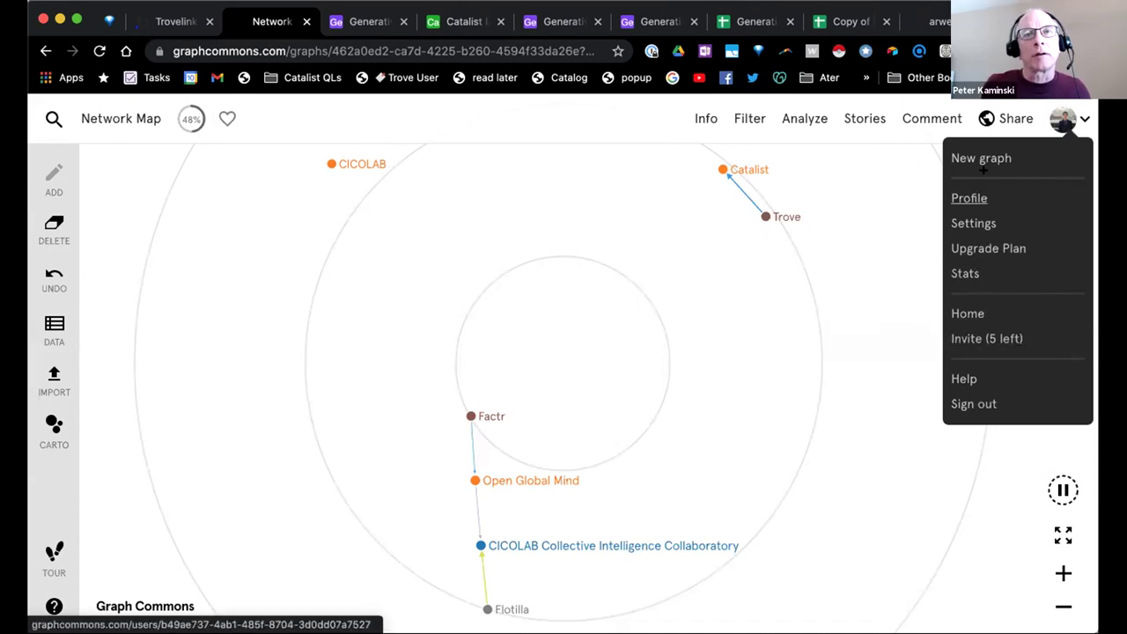
left_click(1013, 118)
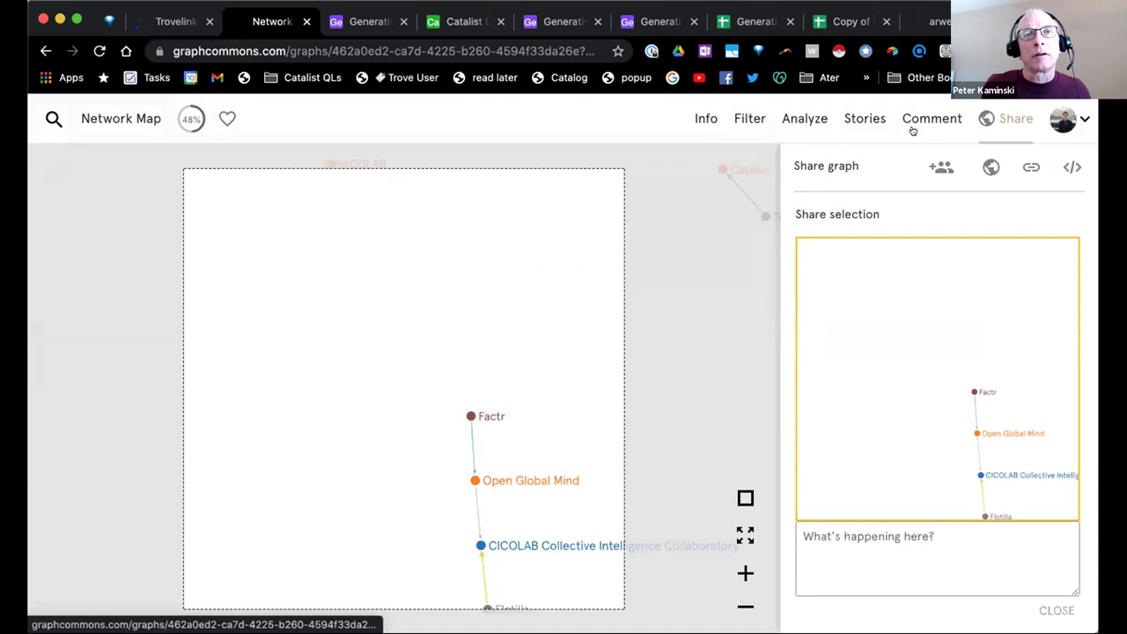
left_click(940, 164)
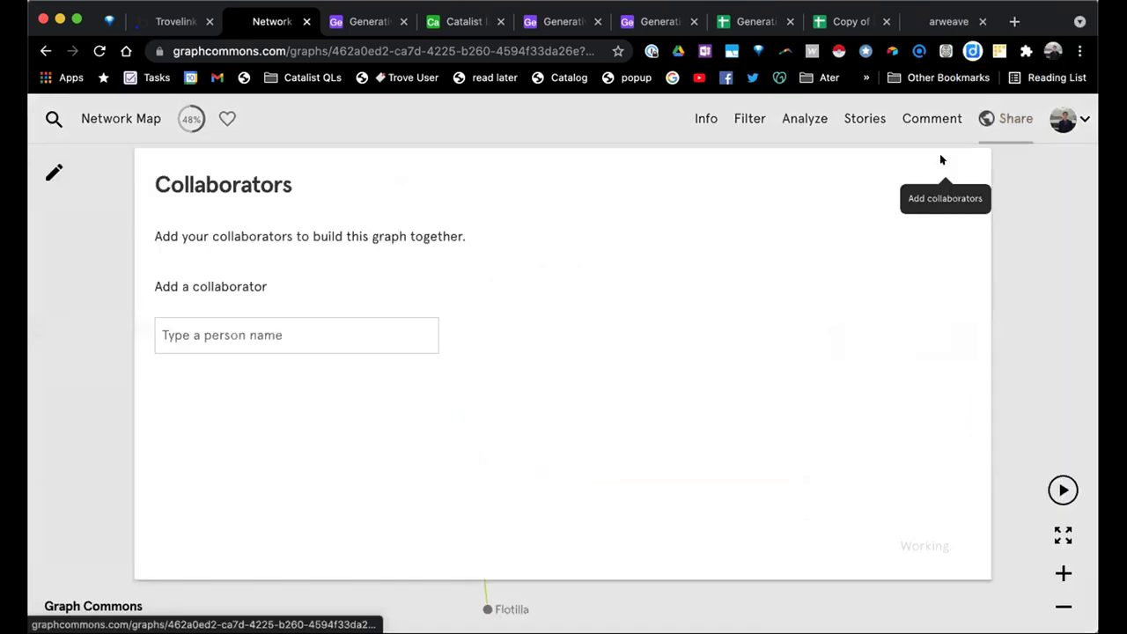
left_click(248, 372)
type("c")
key("BackSpace")
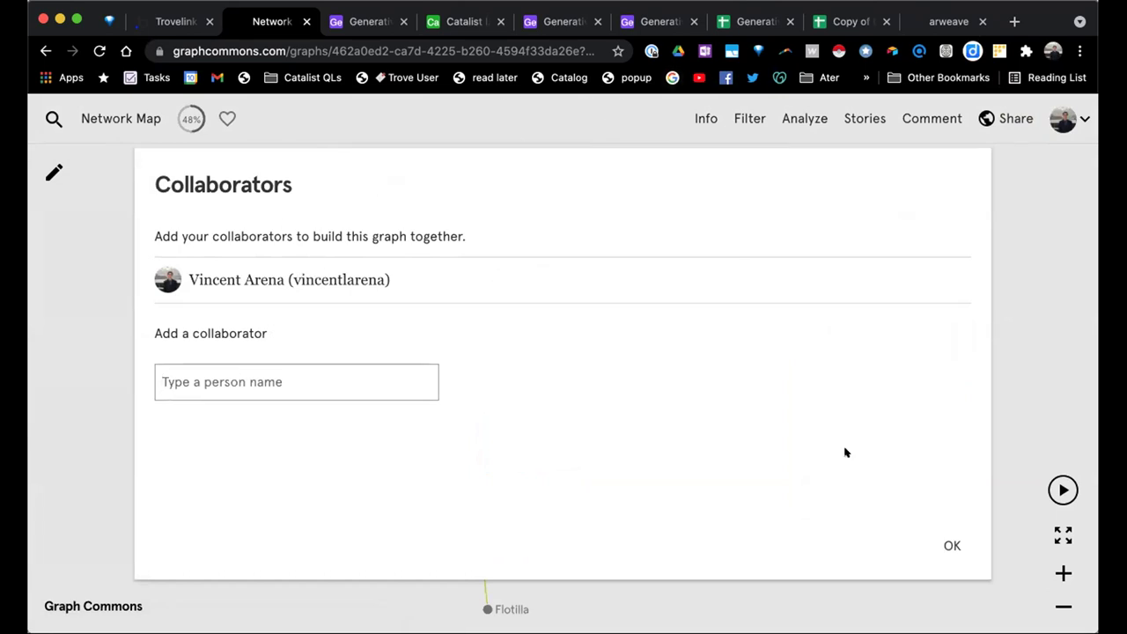
left_click(951, 545)
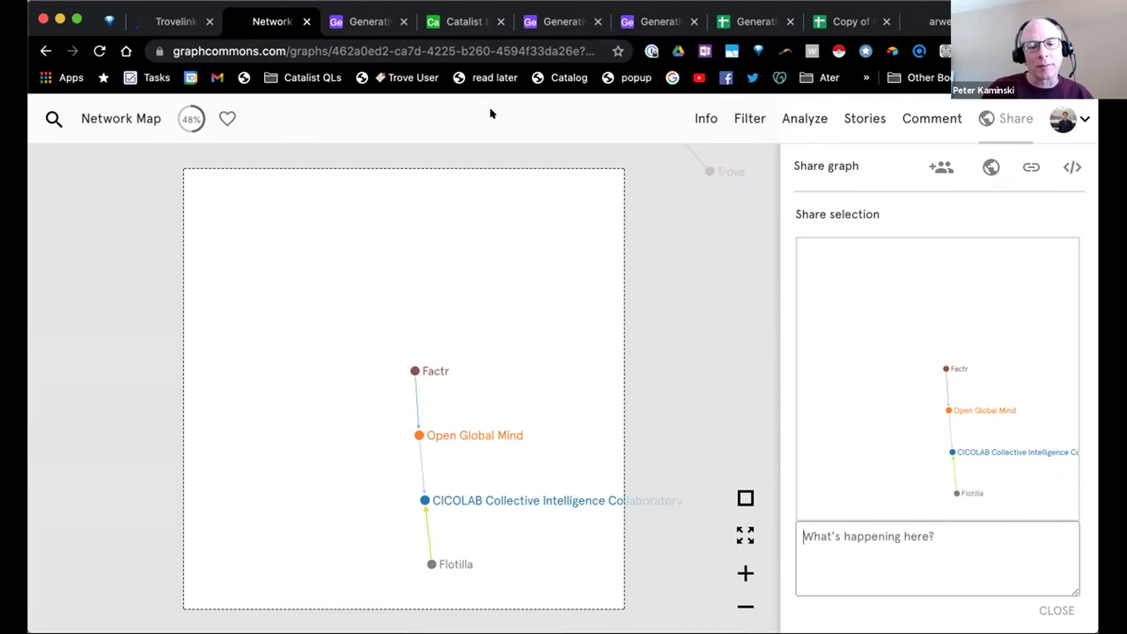
Switch to the Airtable Generative Commons Map and add two blank records below Flotilla in the Existing Nodes view
left_click(653, 12)
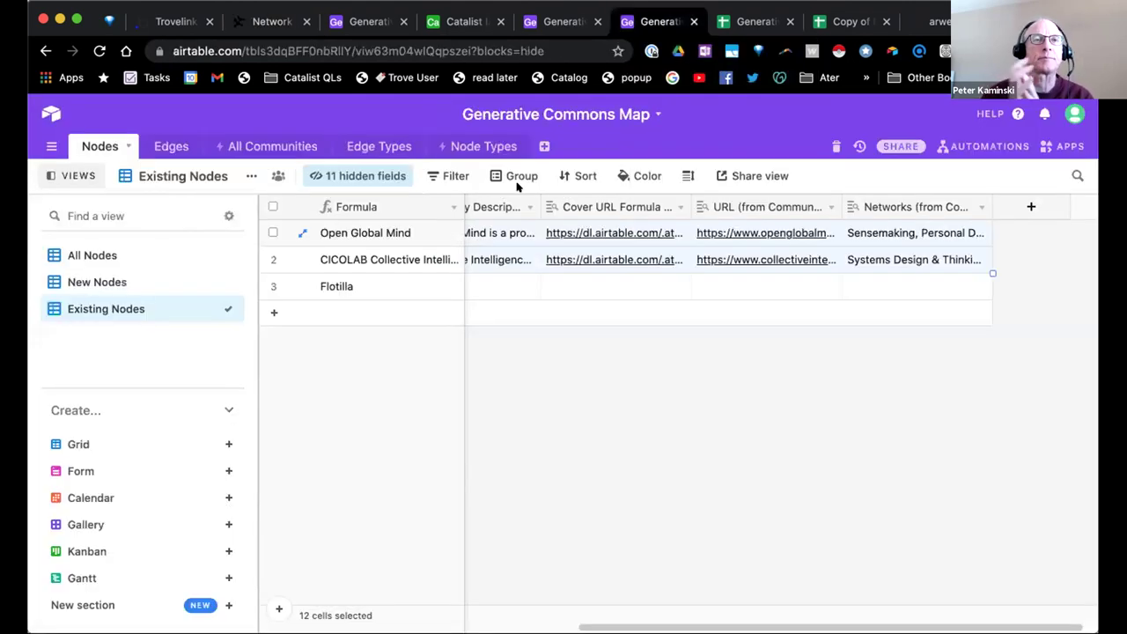
left_click(381, 286)
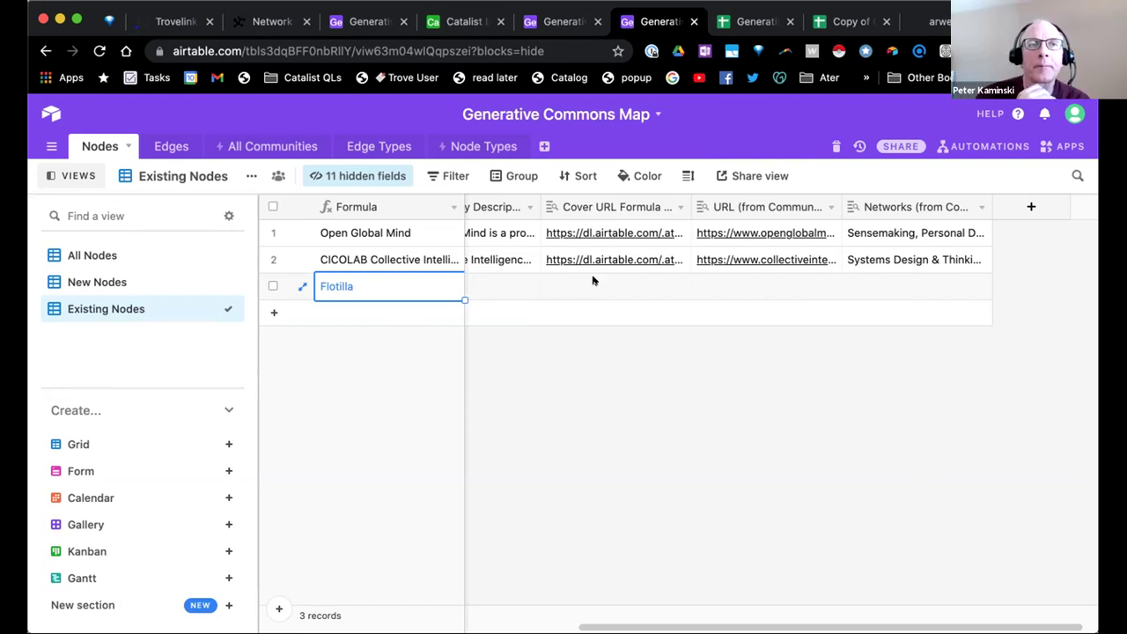
left_click(368, 257)
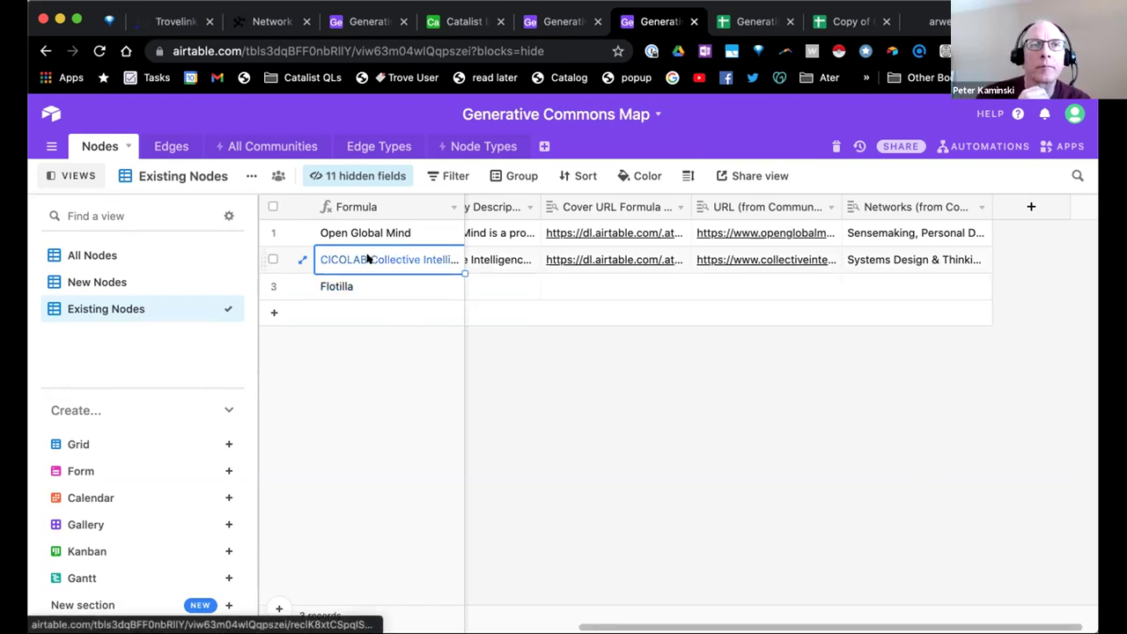
key("Up")
key("Right")
key("Left")
key("Down")
key("Down")
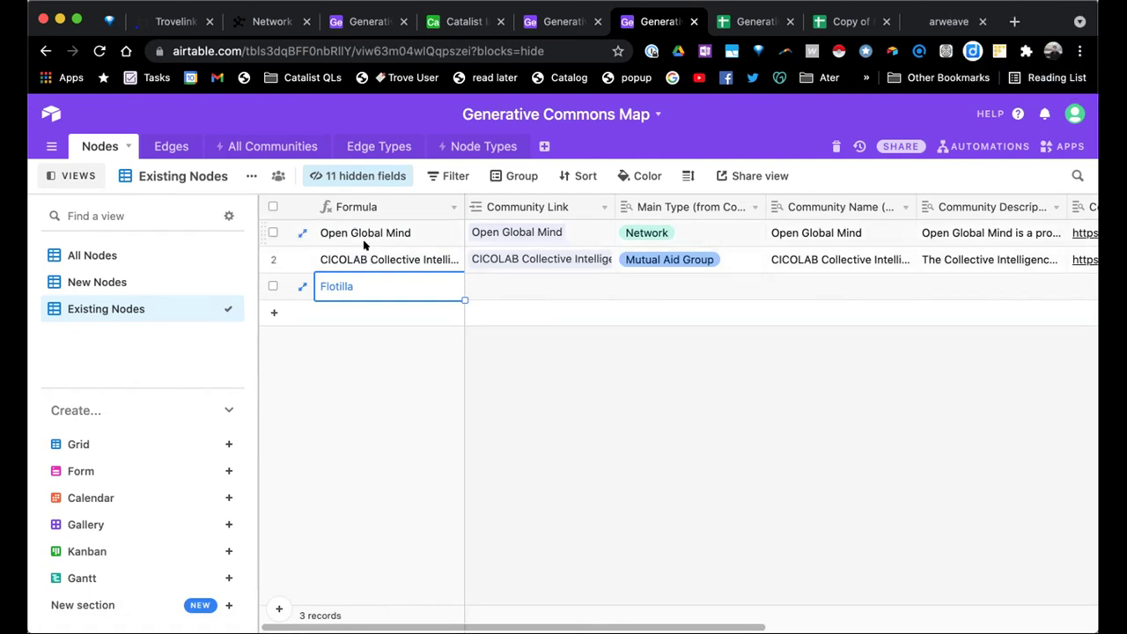
left_click(274, 313)
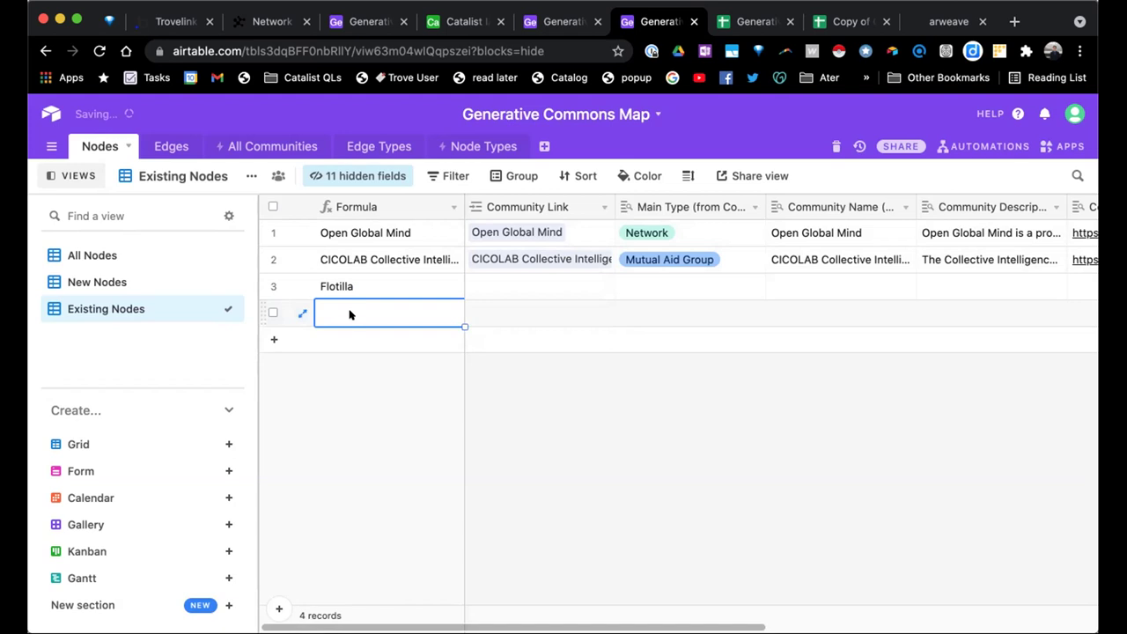
left_click(274, 339)
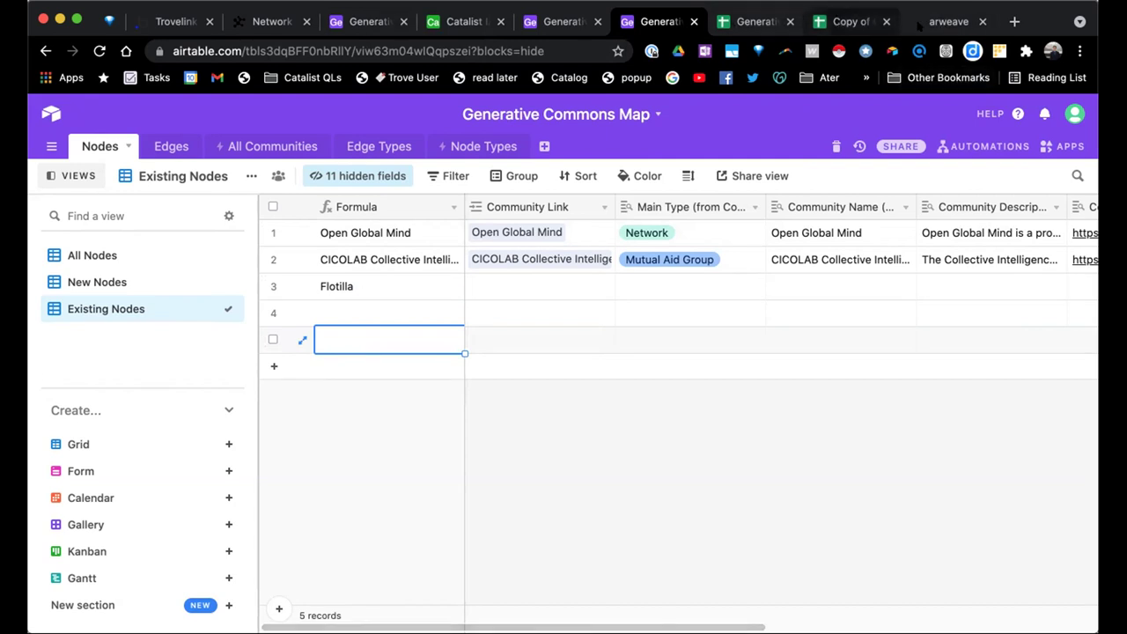
Look through the open Google Sheets templates and the Airtable Node Types table, and return to the Network Map in Graph Commons
left_click(948, 21)
left_click(849, 22)
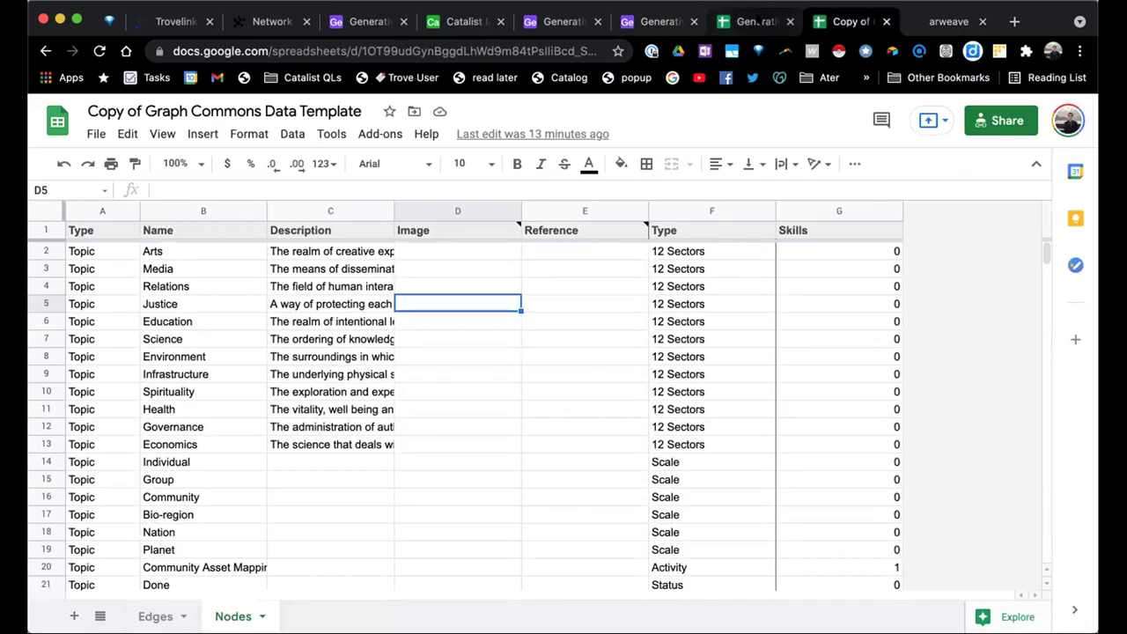
left_click(753, 21)
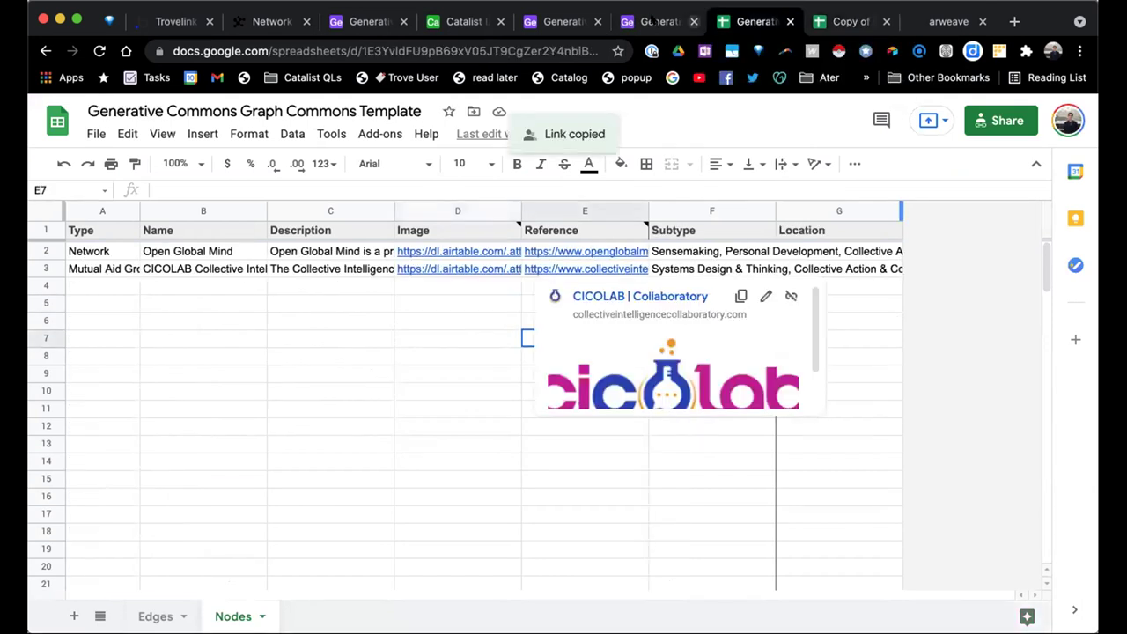
left_click(659, 22)
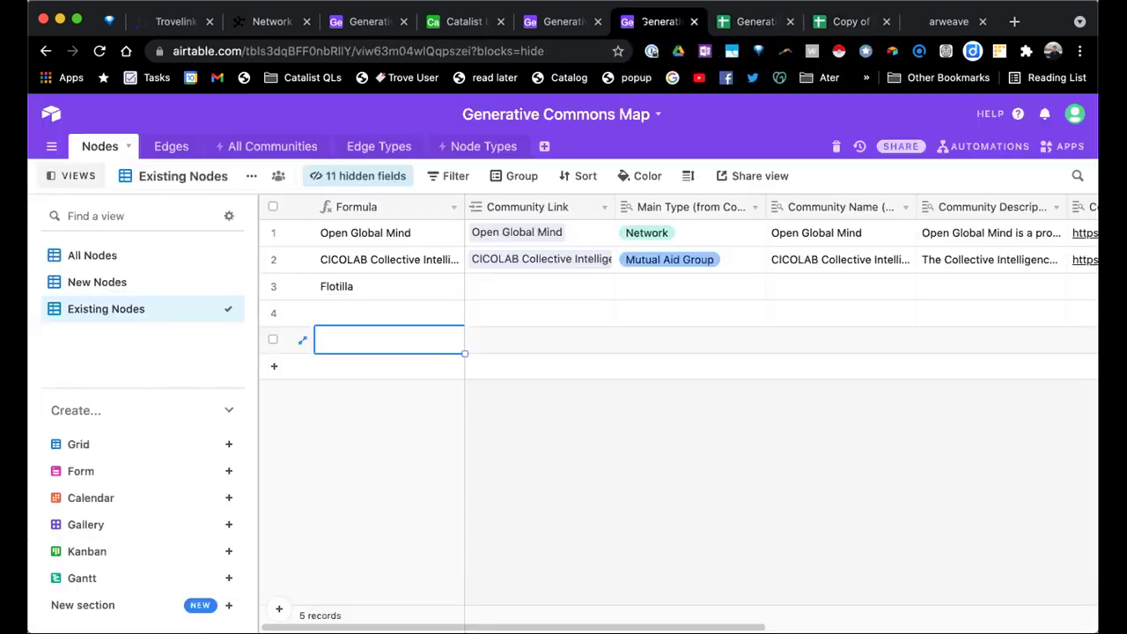
left_click(560, 21)
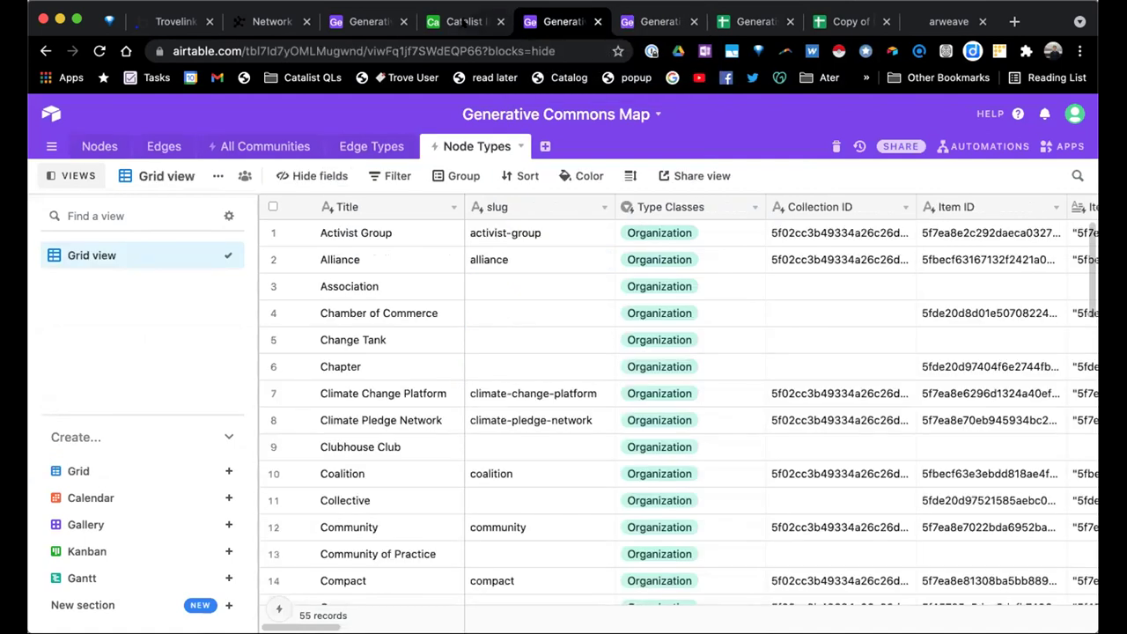
left_click(273, 21)
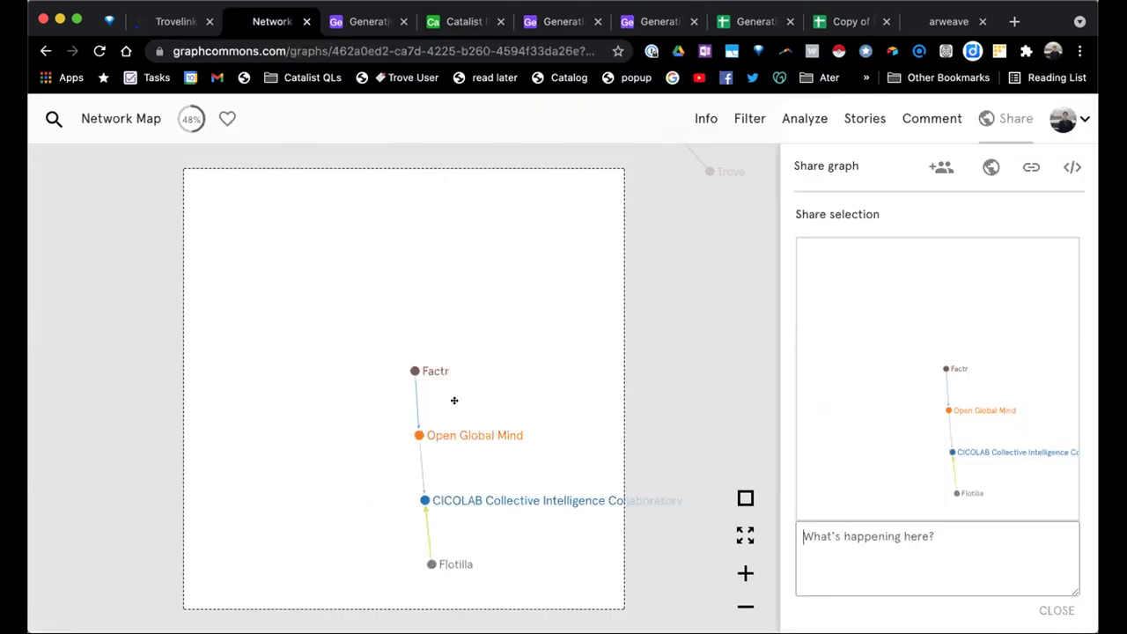
left_click_drag(410, 392, 403, 358)
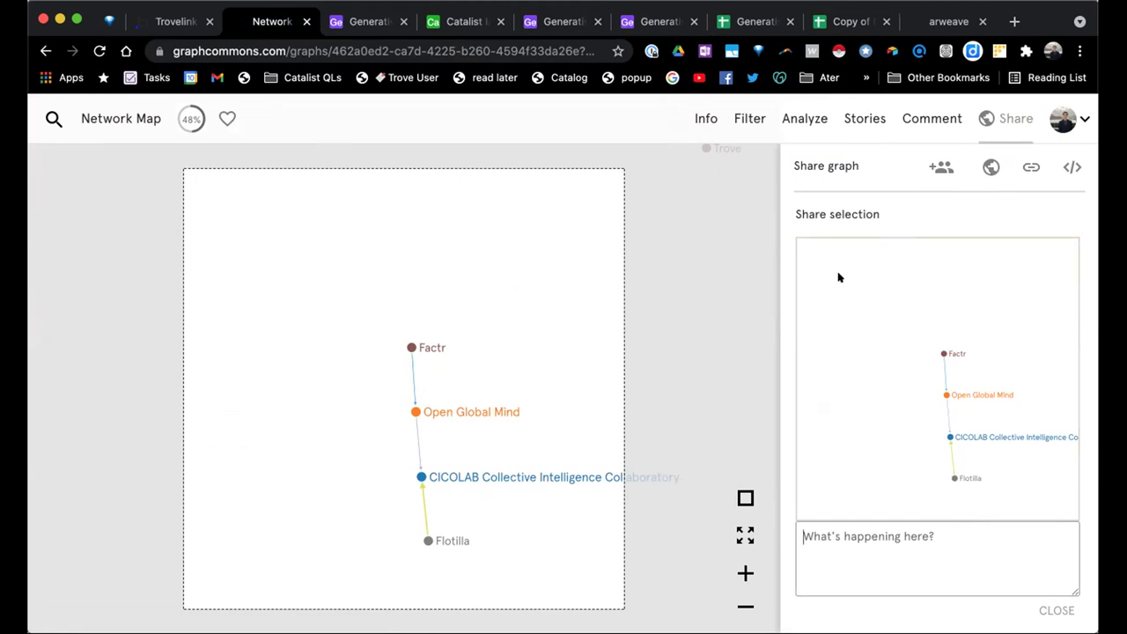
Examine the Graph Commons account's profile, notification and email settings, and API access pages
left_click(1078, 124)
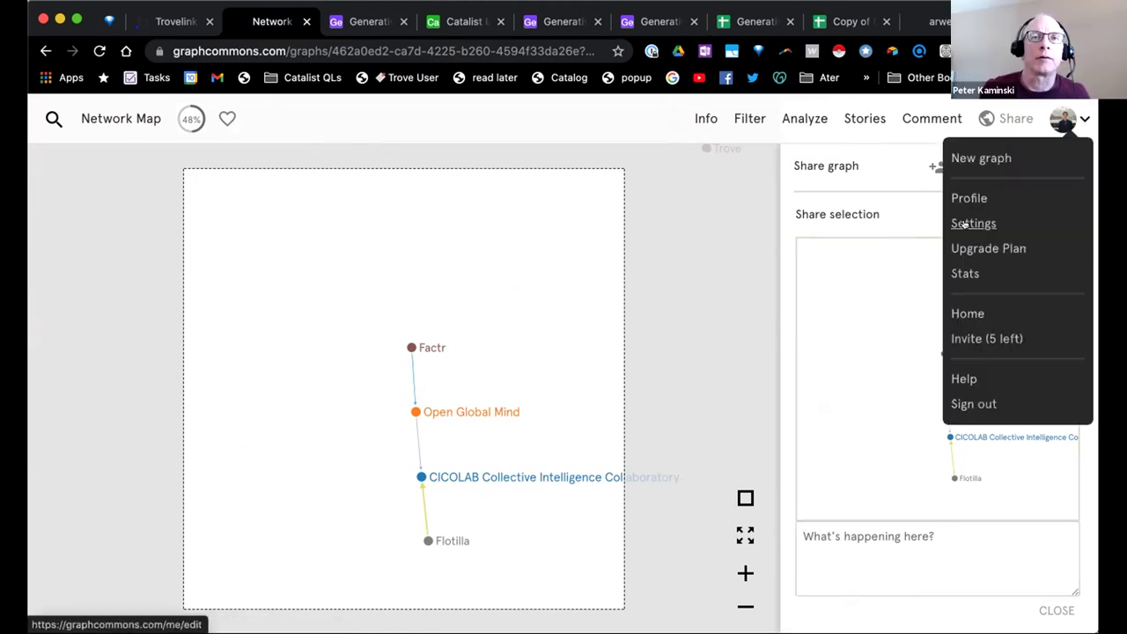
left_click(972, 222)
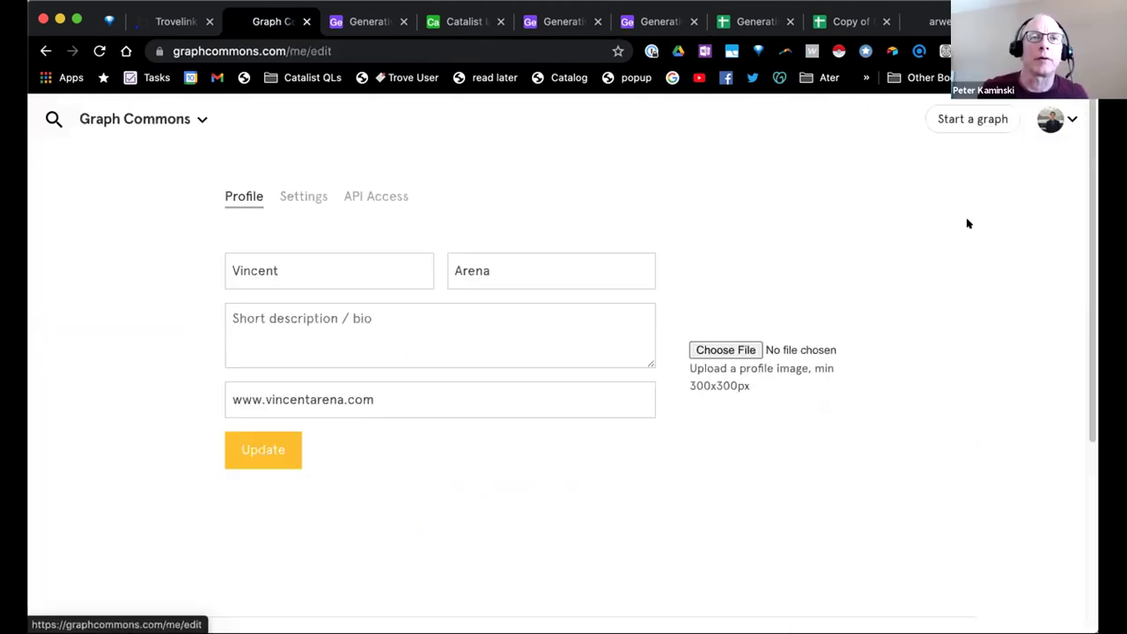
left_click(291, 196)
scroll(287, 287, "down", 5)
scroll(287, 281, "up", 5)
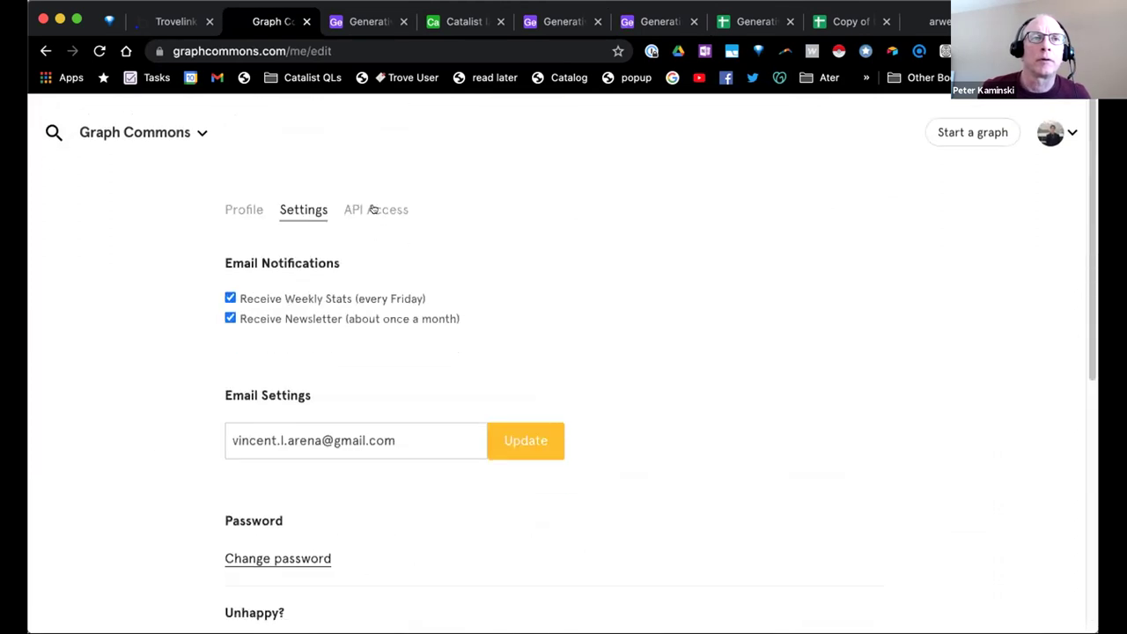
left_click(375, 196)
left_click(251, 197)
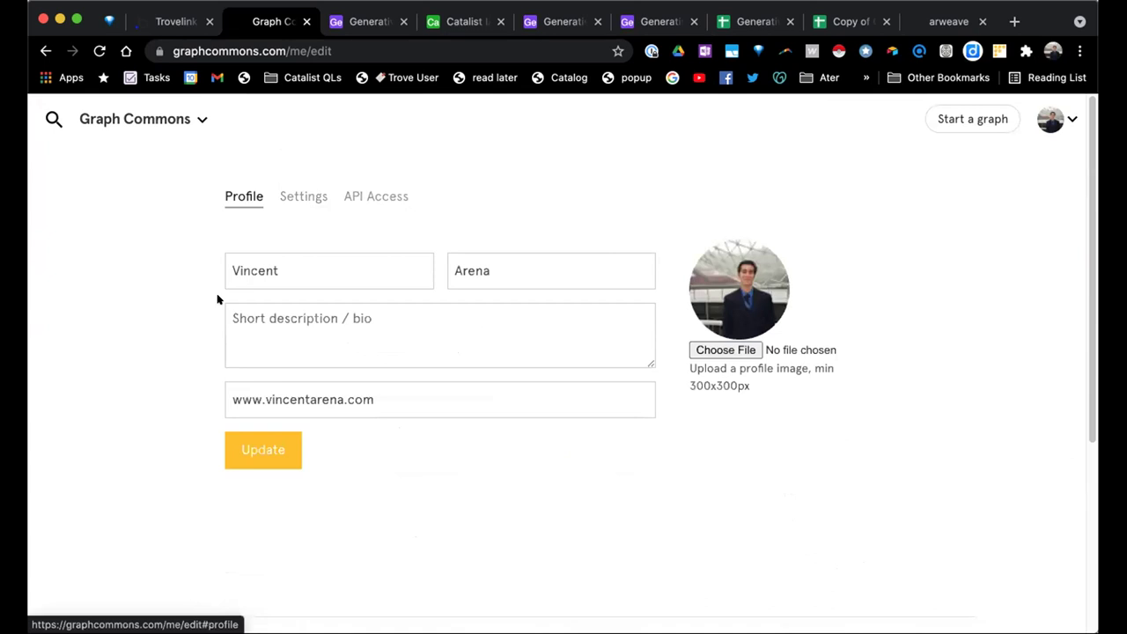
Reopen the Network Map graph from the account's public profile page
left_click(1072, 118)
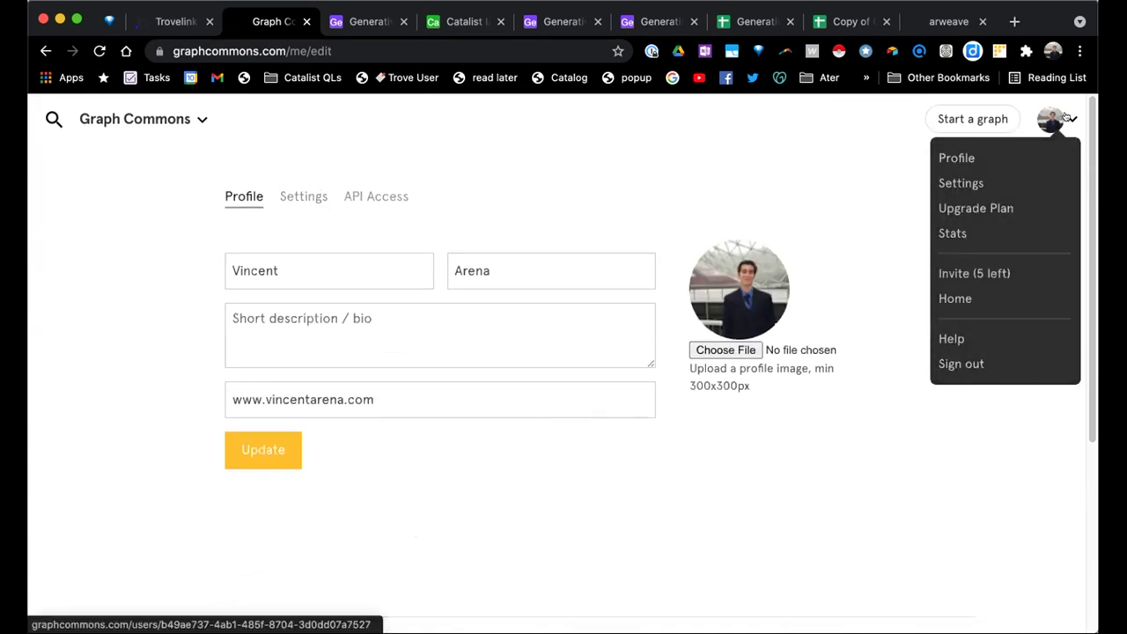
left_click(957, 158)
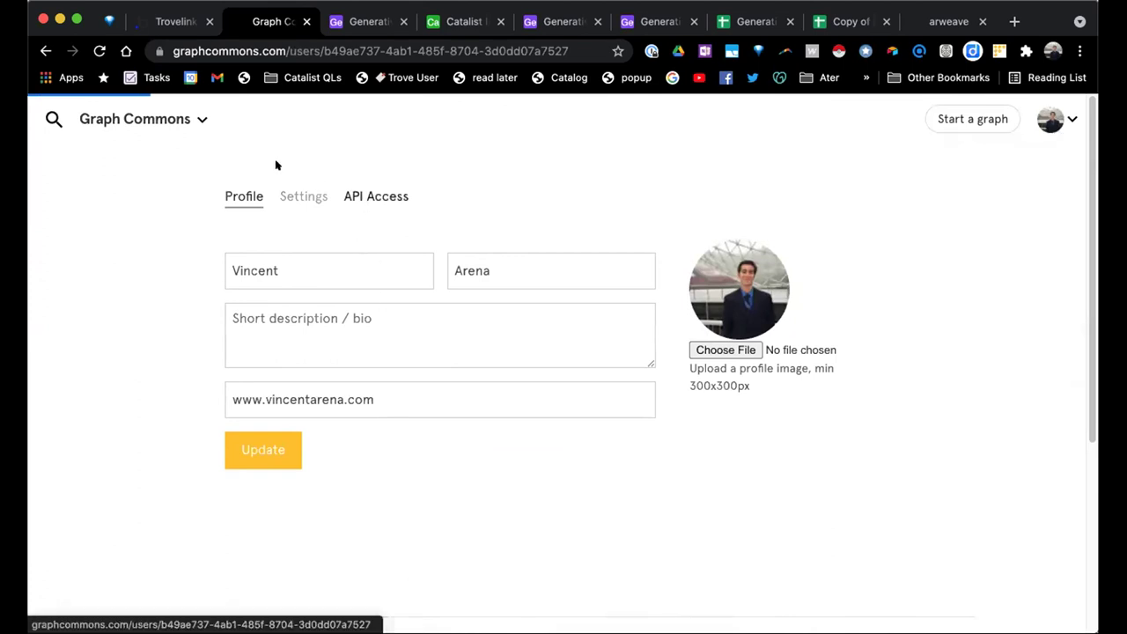
left_click(261, 485)
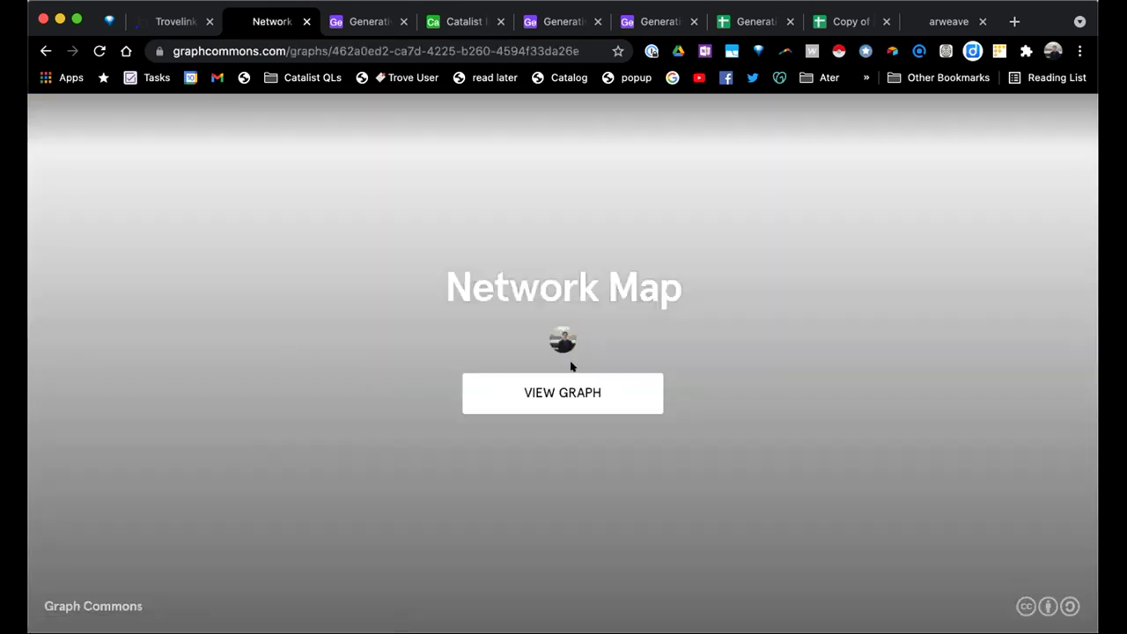
left_click(568, 392)
mouse_move(53, 172)
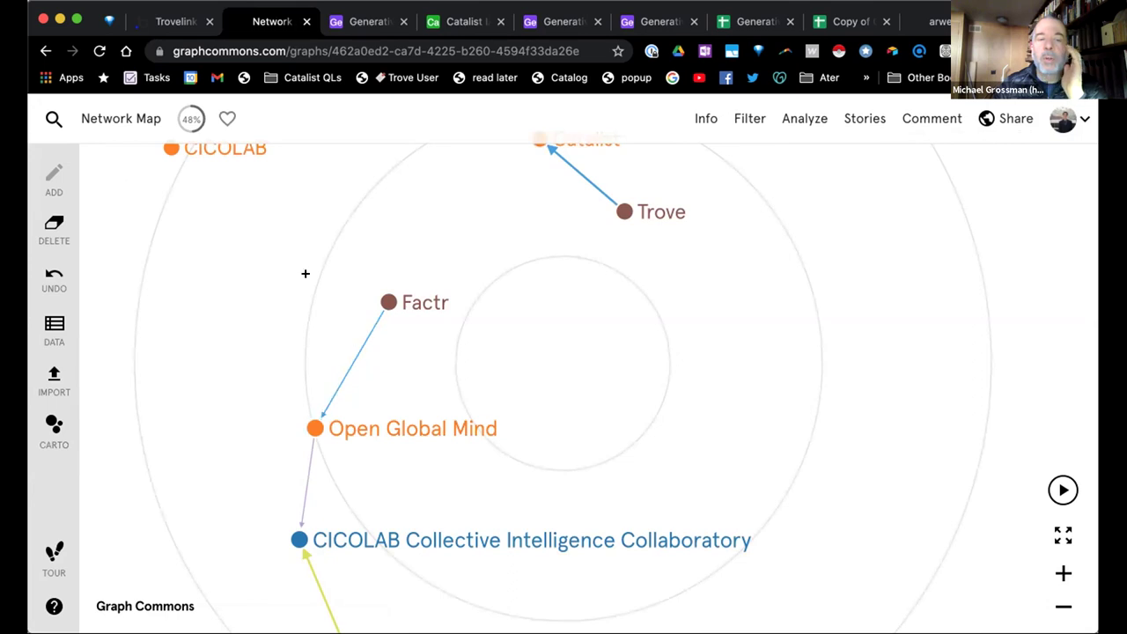
double_click(354, 342)
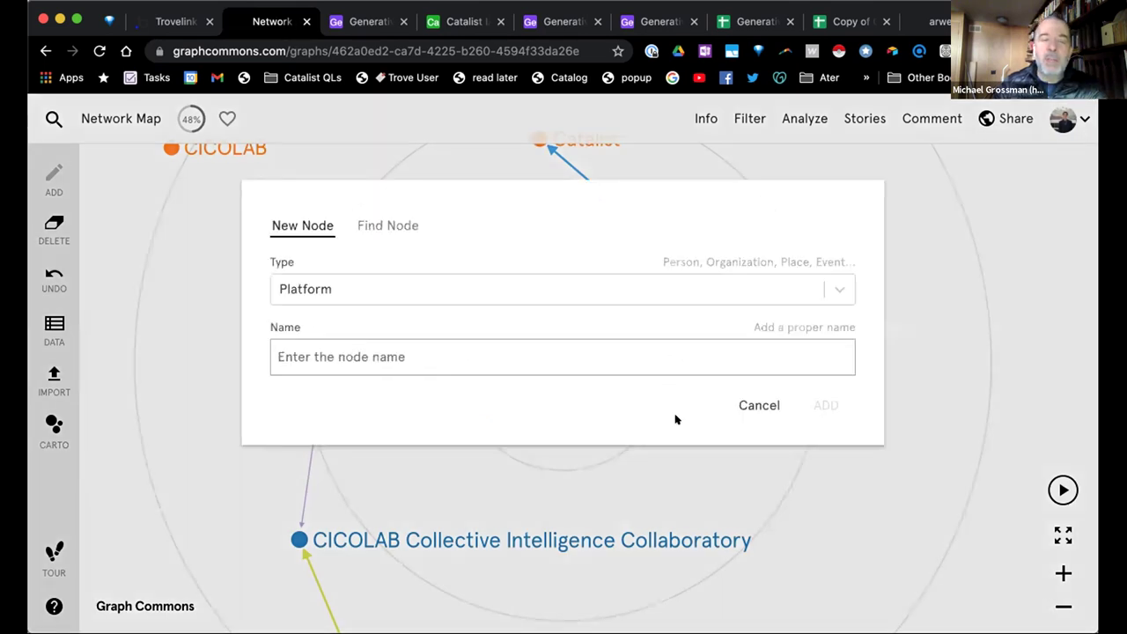
left_click(746, 401)
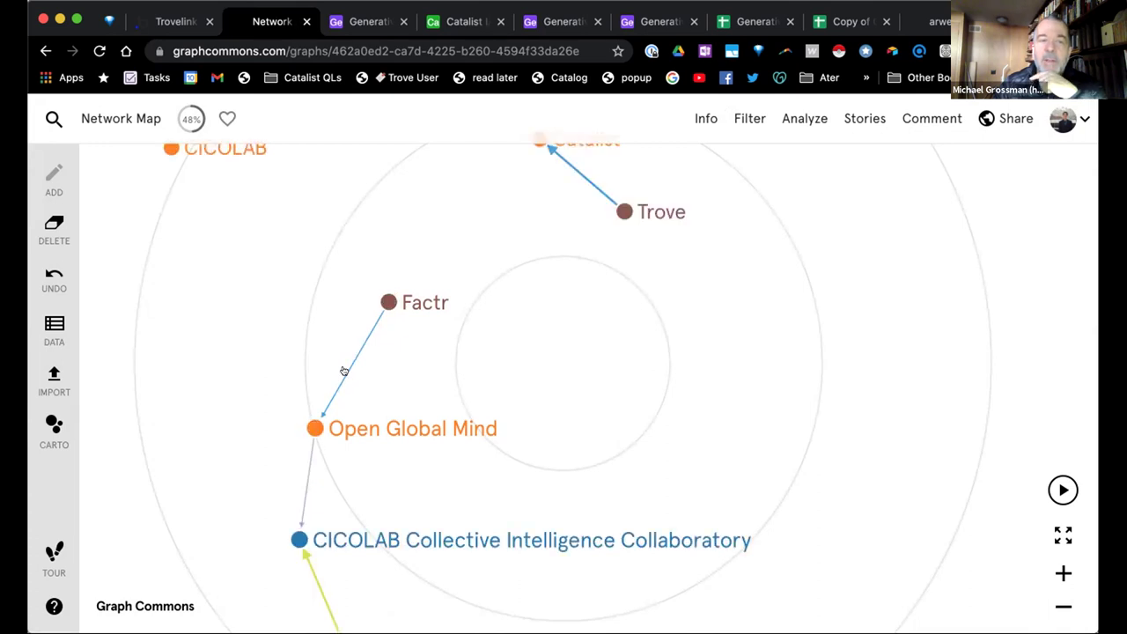
Open the graph's data table and examine the Community and Network sheets, including the prompt for adding a new property
left_click(53, 330)
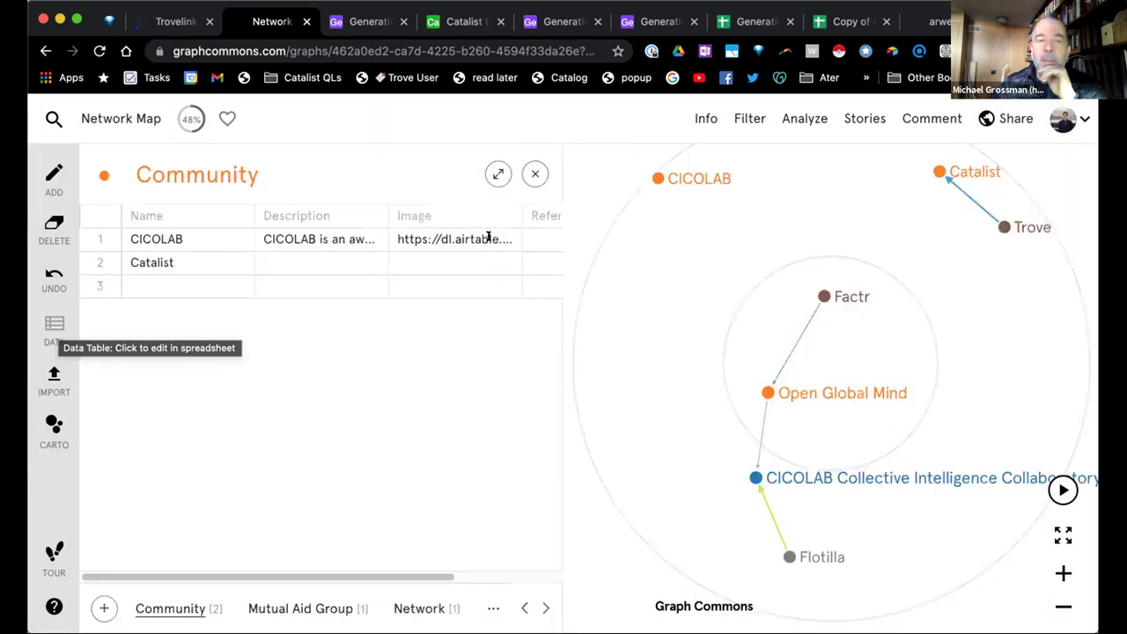
left_click(297, 261)
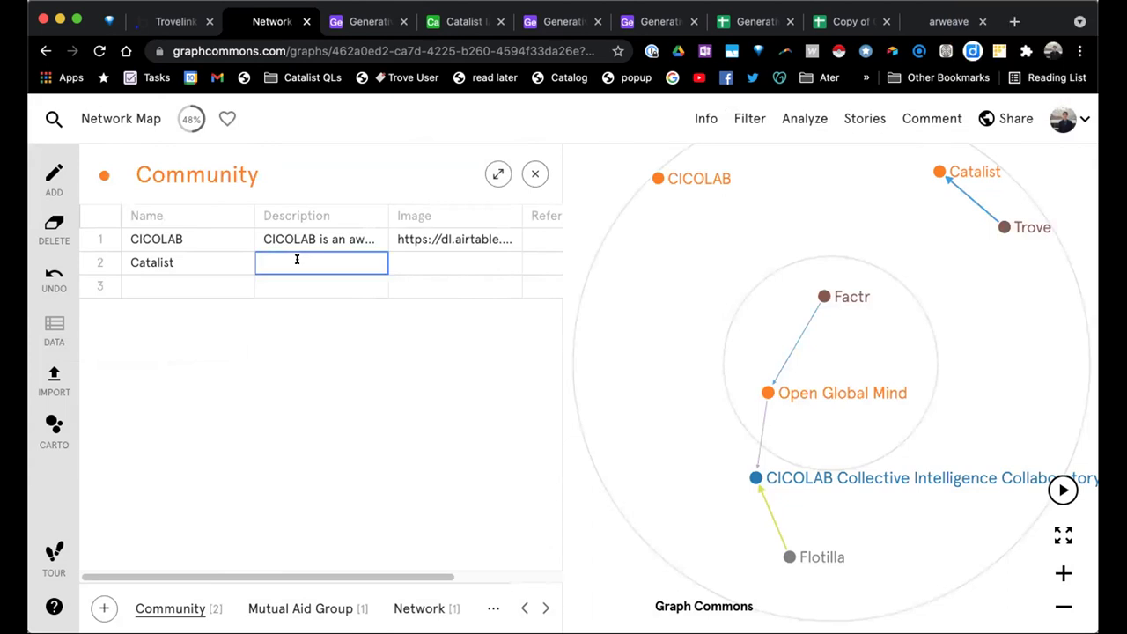
left_click(427, 608)
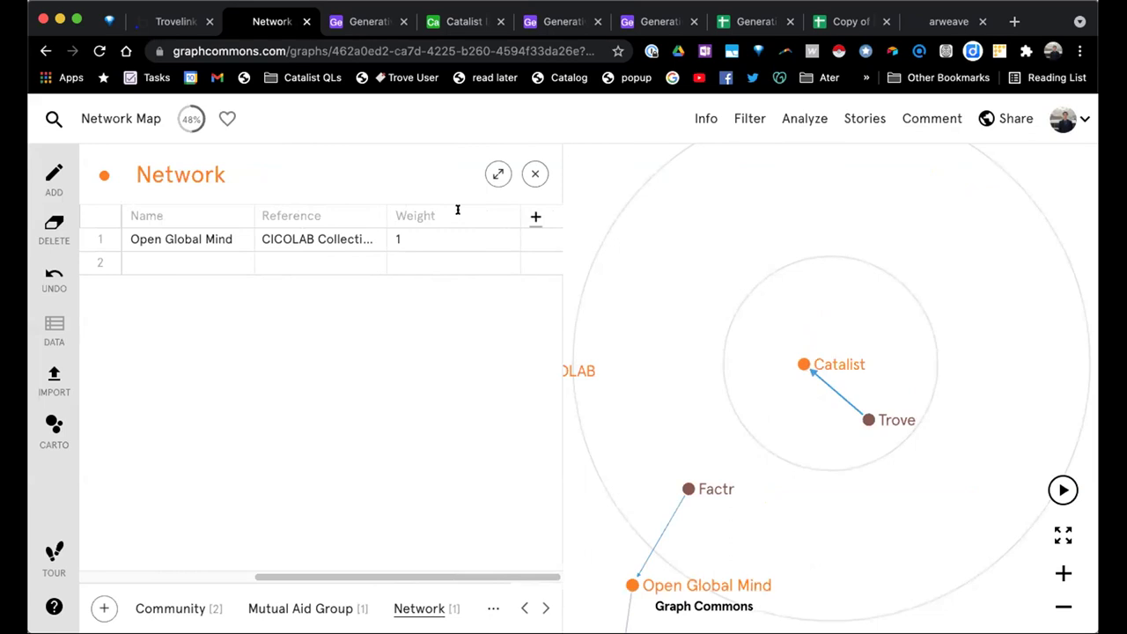
scroll(302, 247, "left", 5)
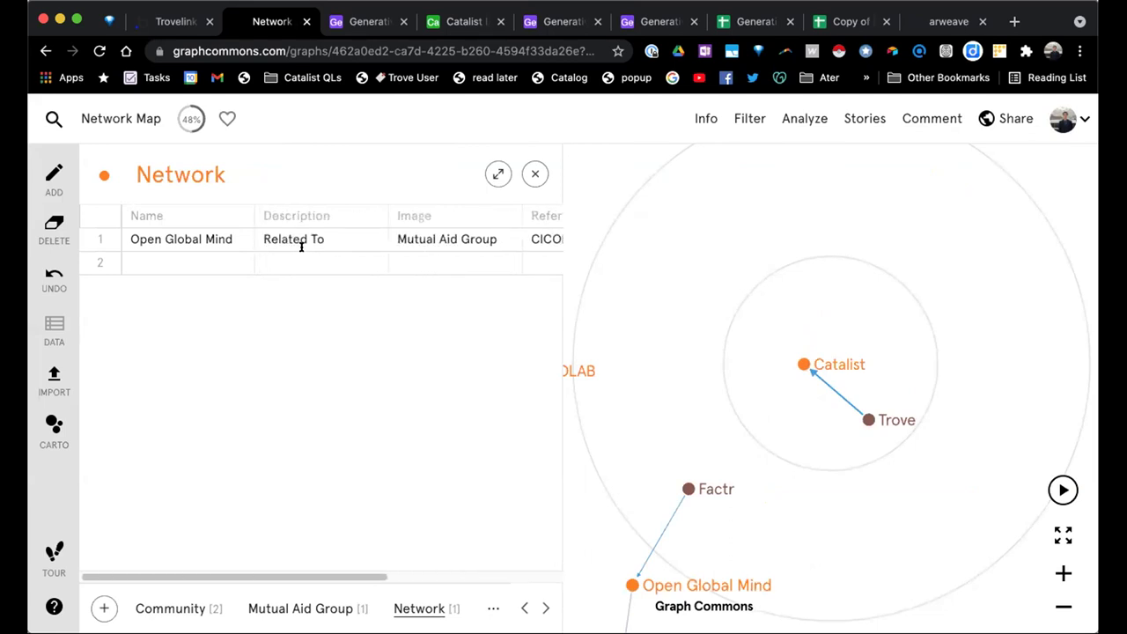
left_click(196, 236)
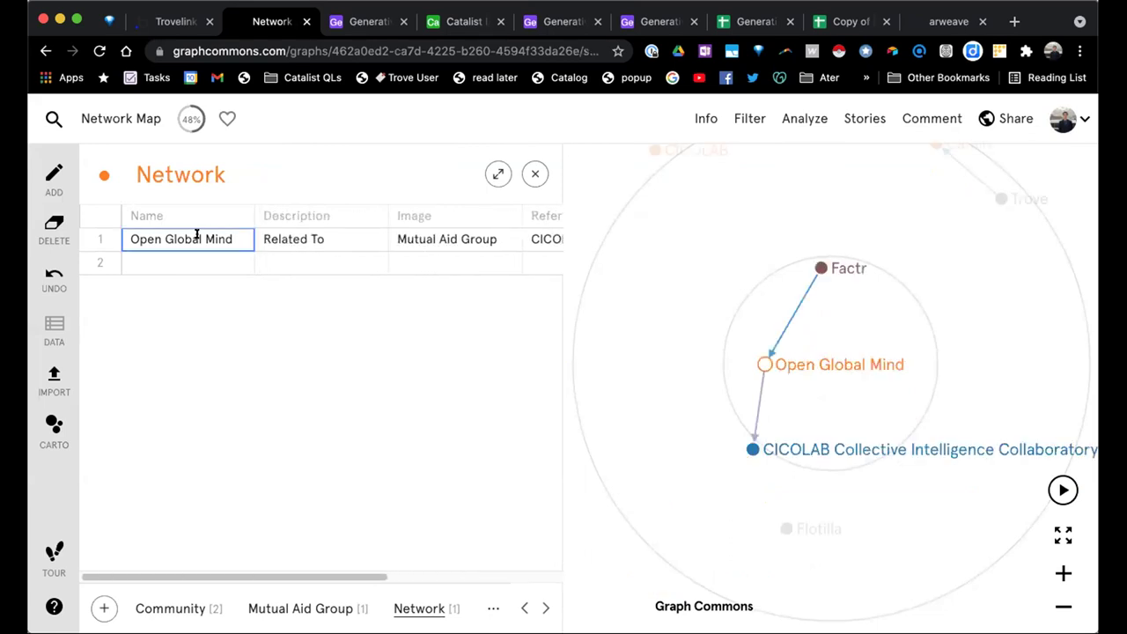
key("Tab")
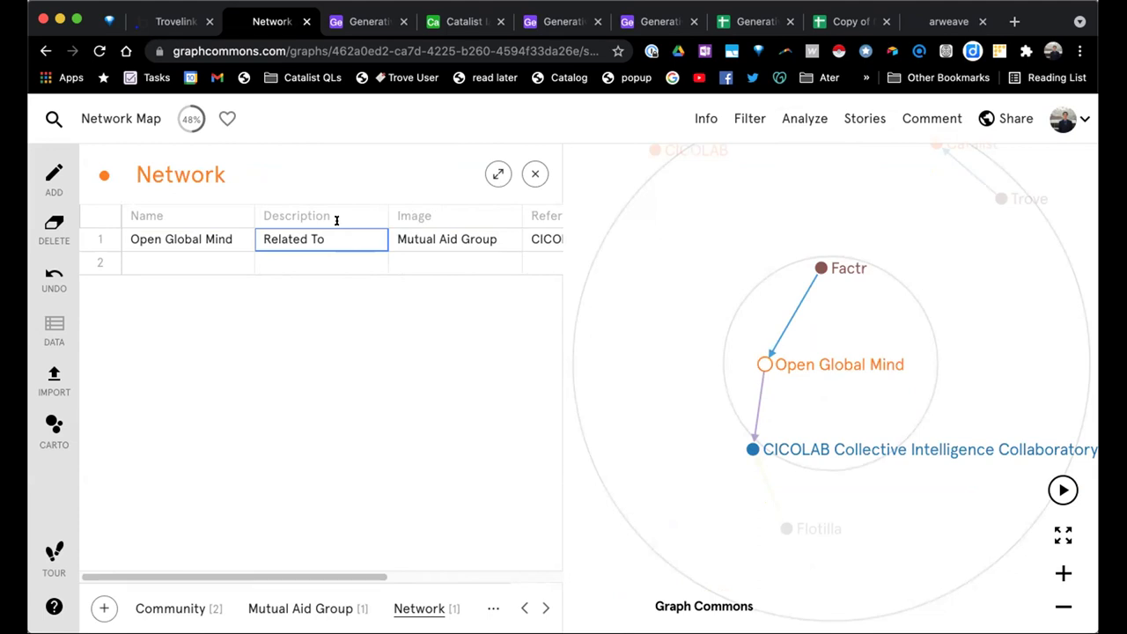
key("Tab")
key("Tab")
key("Tab")
key("Tab")
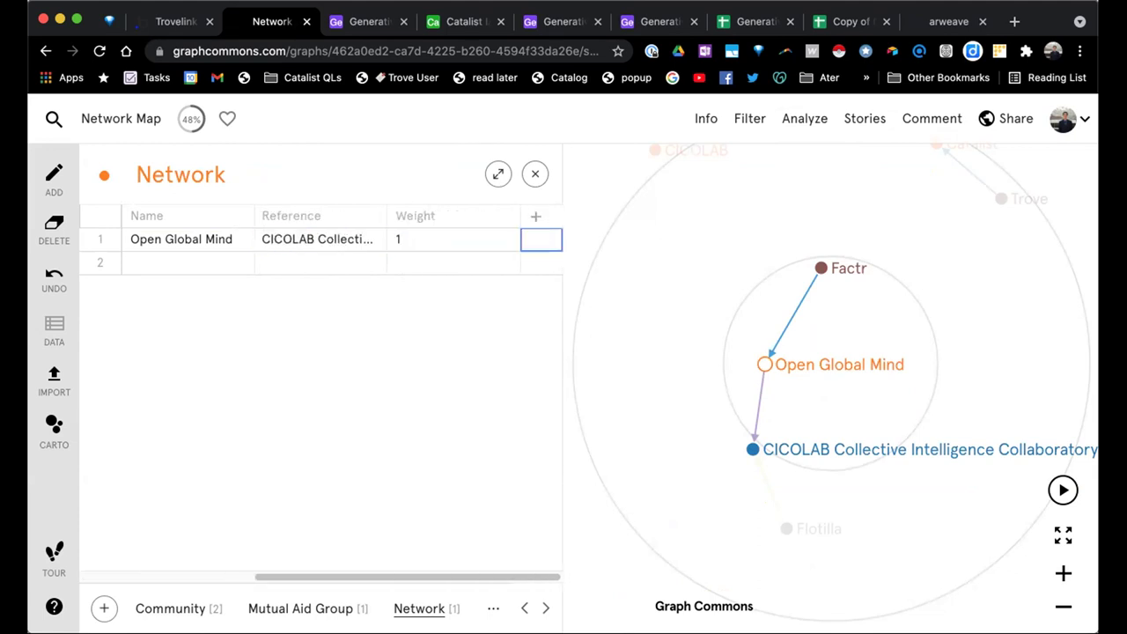
key("Tab")
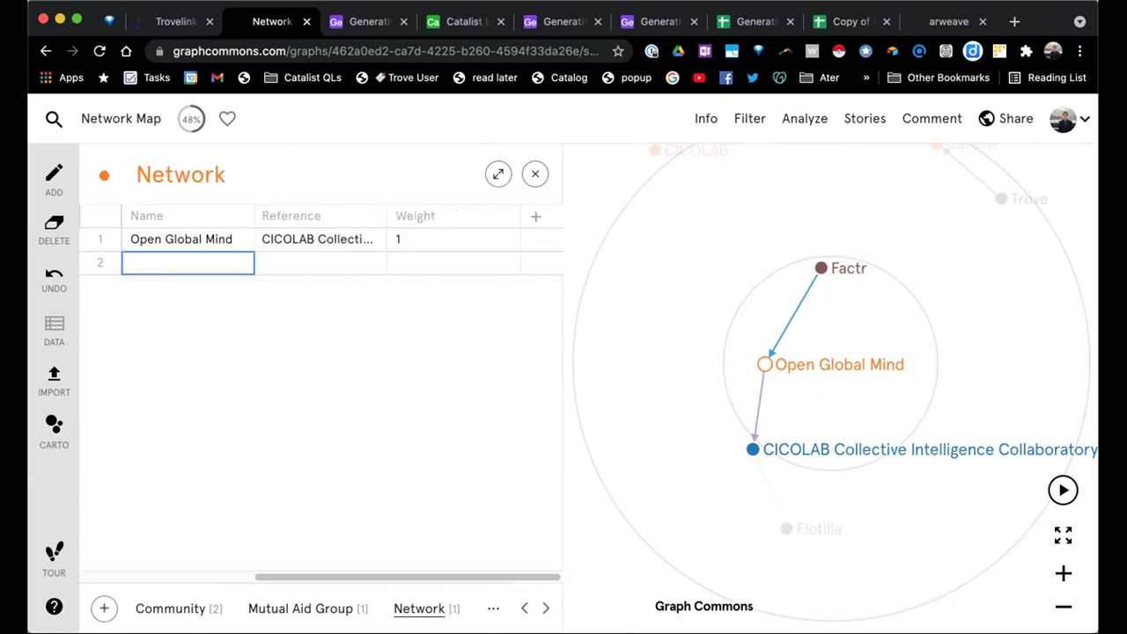
left_click(533, 216)
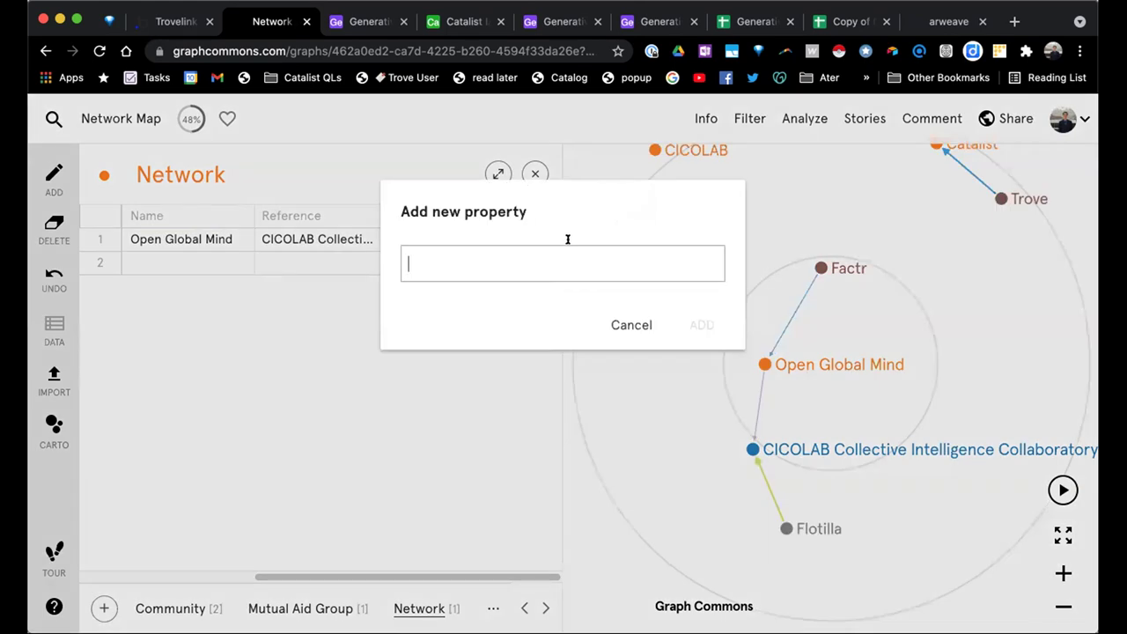
left_click(632, 325)
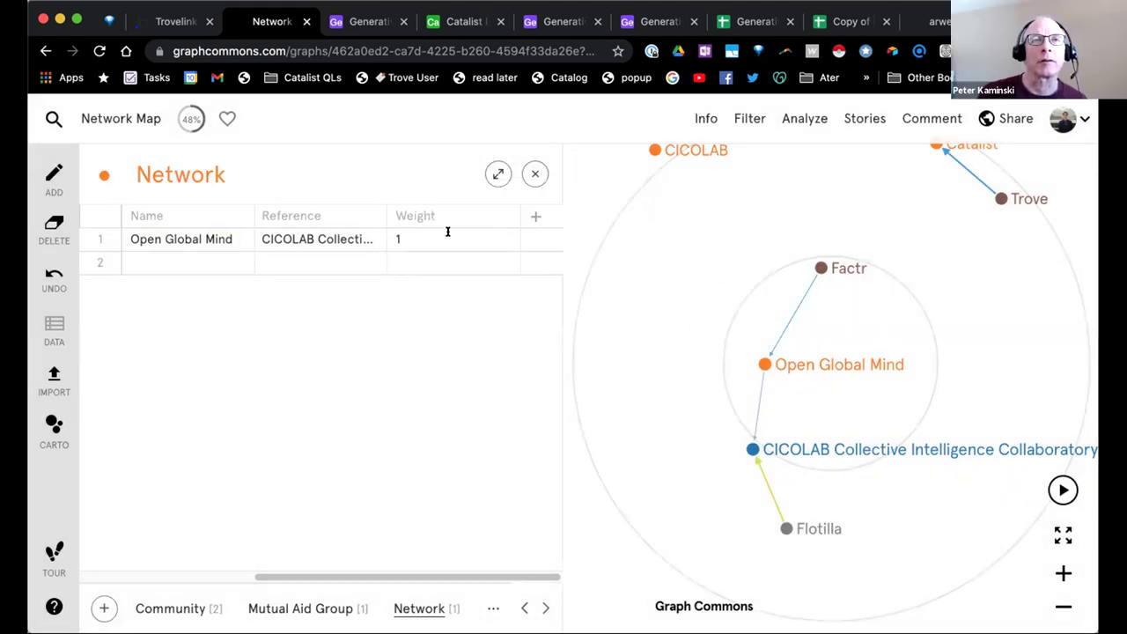
Examine the Open Global Mind row in the Network sheet and its "is a part of" edge from Factr in the graph
left_click(449, 231)
left_click(327, 227)
key("Tab")
key("Tab")
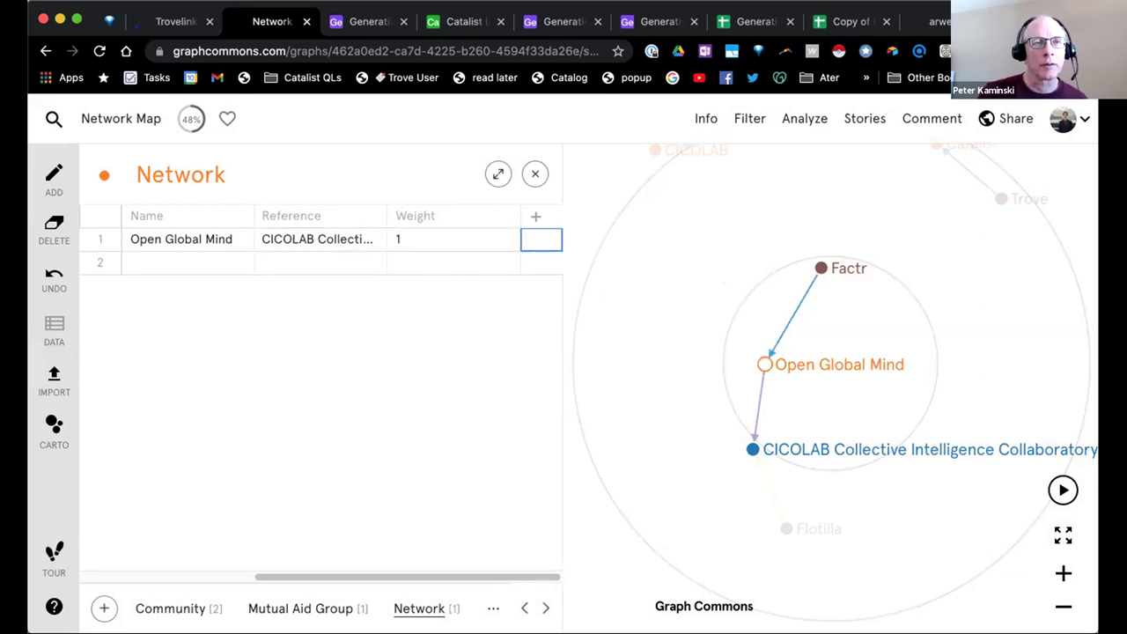
key("shift+Tab")
key("shift+Tab")
key("shift+Tab")
key("shift+Tab")
key("Down")
key("shift+Tab")
key("shift+Tab")
key("shift+Tab")
key("shift+Tab")
key("Tab")
key("Tab")
key("Tab")
left_click(187, 238)
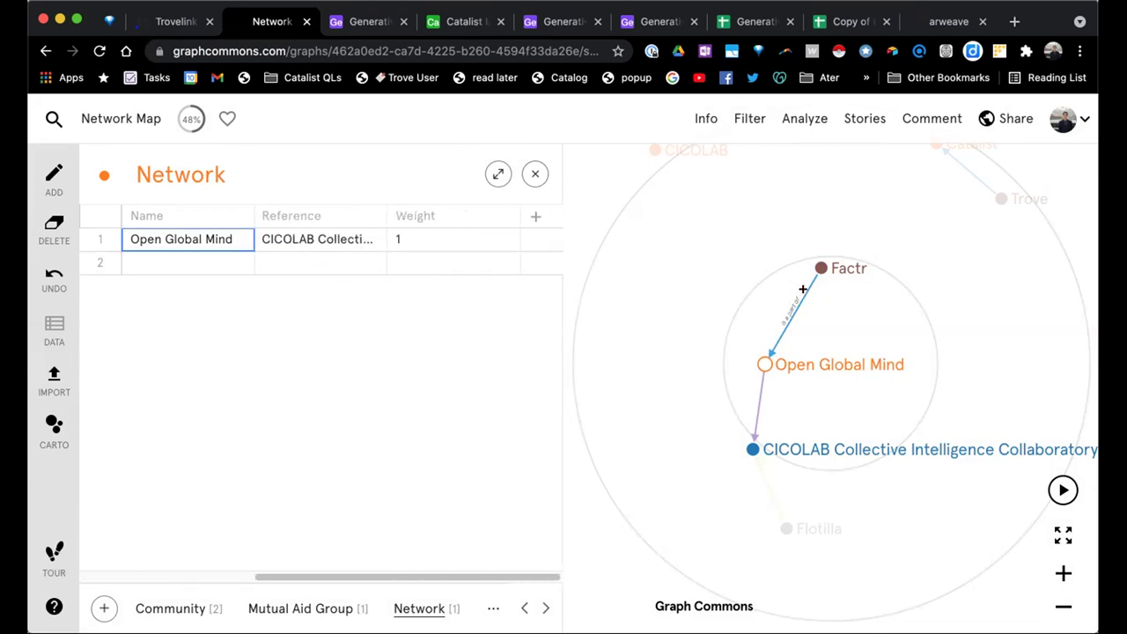
scroll(796, 303, "up", 2)
scroll(796, 303, "up", 3)
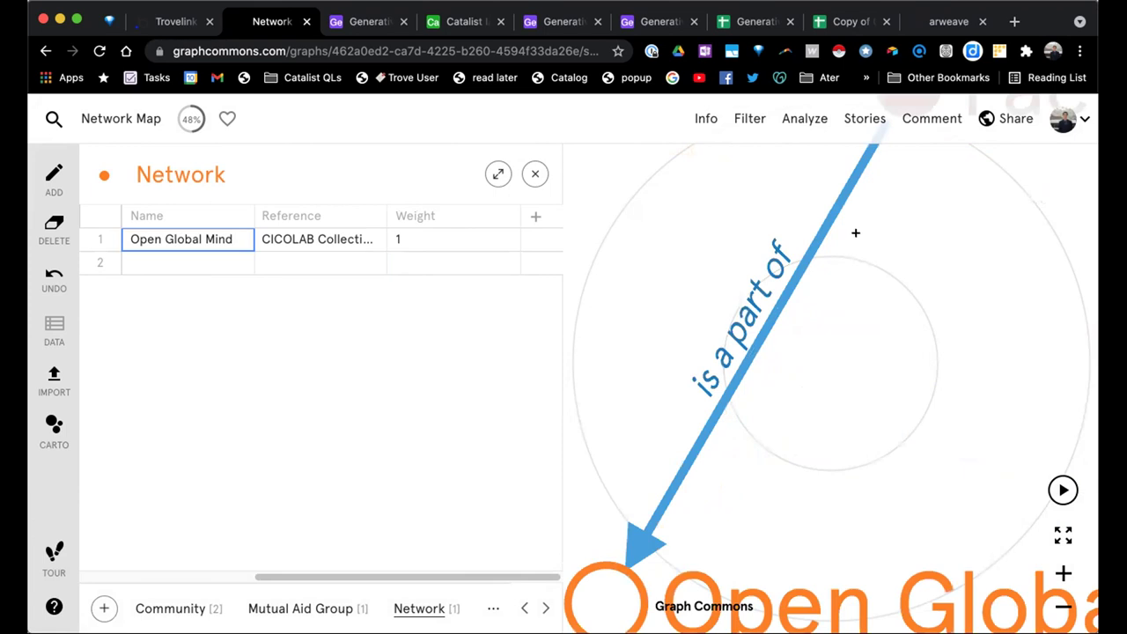
scroll(788, 272, "down", 5)
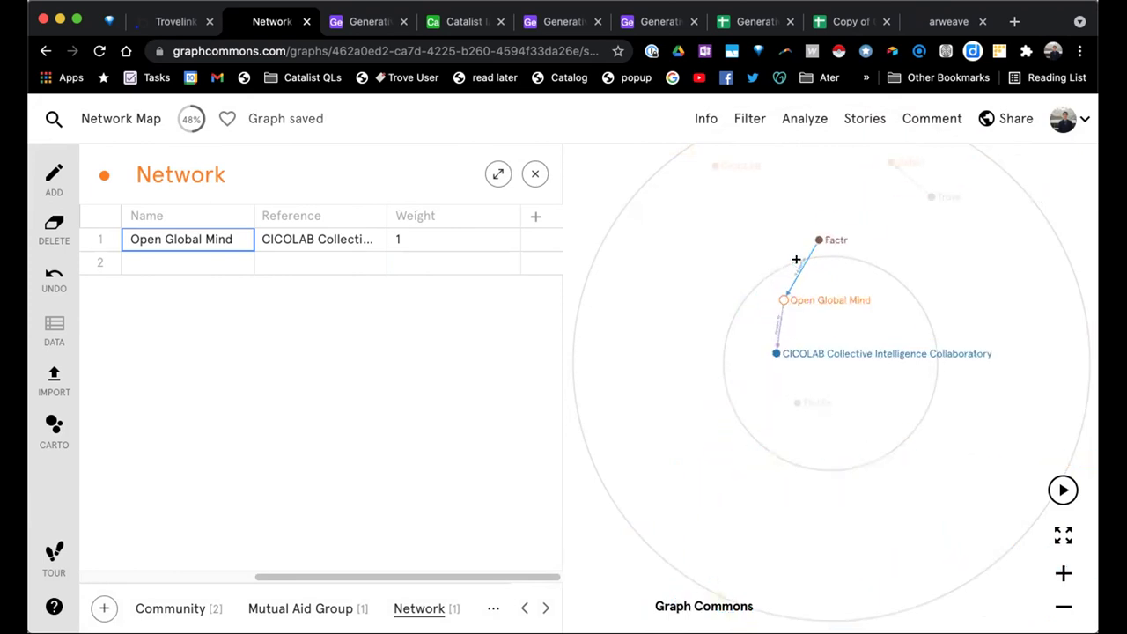
scroll(819, 268, "down", 5)
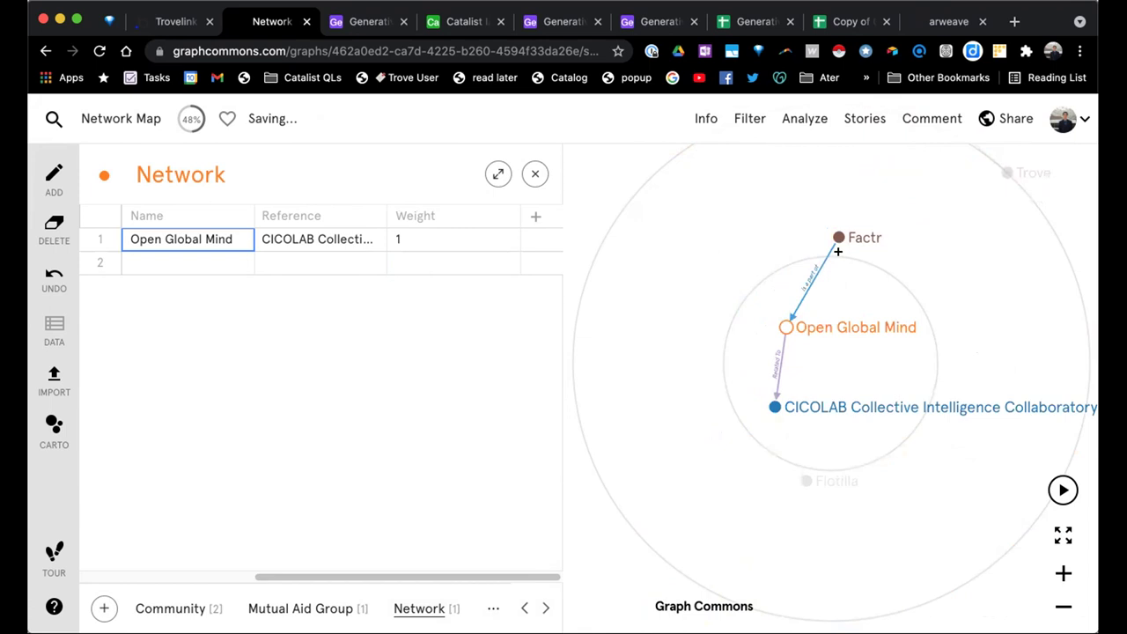
scroll(814, 248, "up", 5)
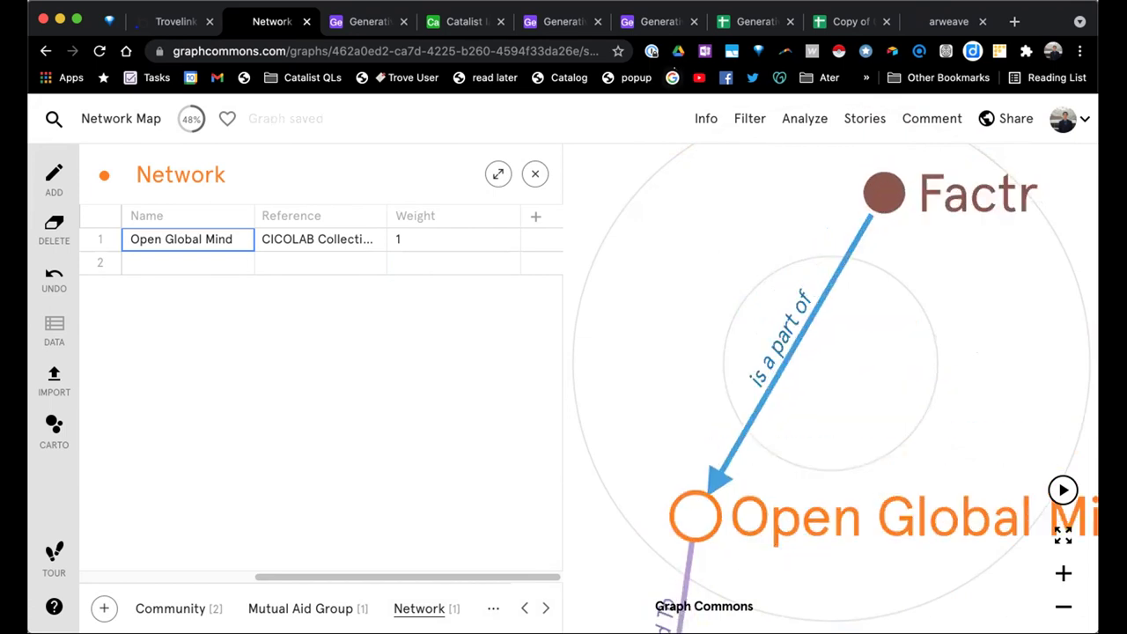
Switch to the Airtable Generative Commons Map and look through the records in the Existing Nodes view
left_click(656, 21)
left_click(382, 293)
left_click(368, 316)
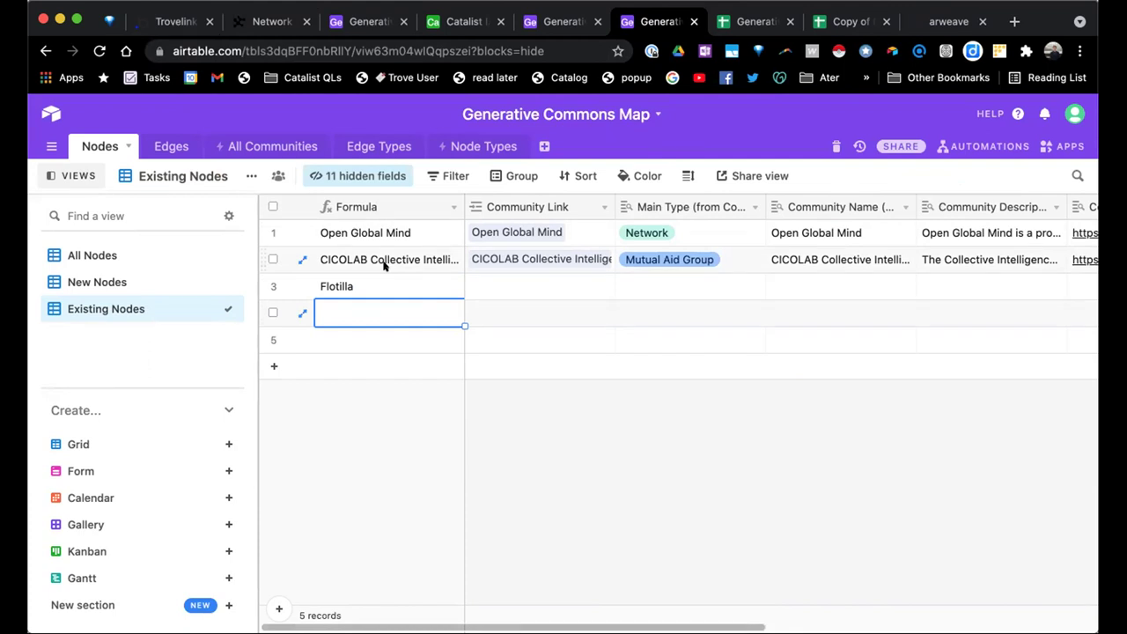
left_click(357, 280)
key("Up")
key("Down")
key("Down")
key("Down")
key("Up")
key("Up")
key("Up")
key("Up")
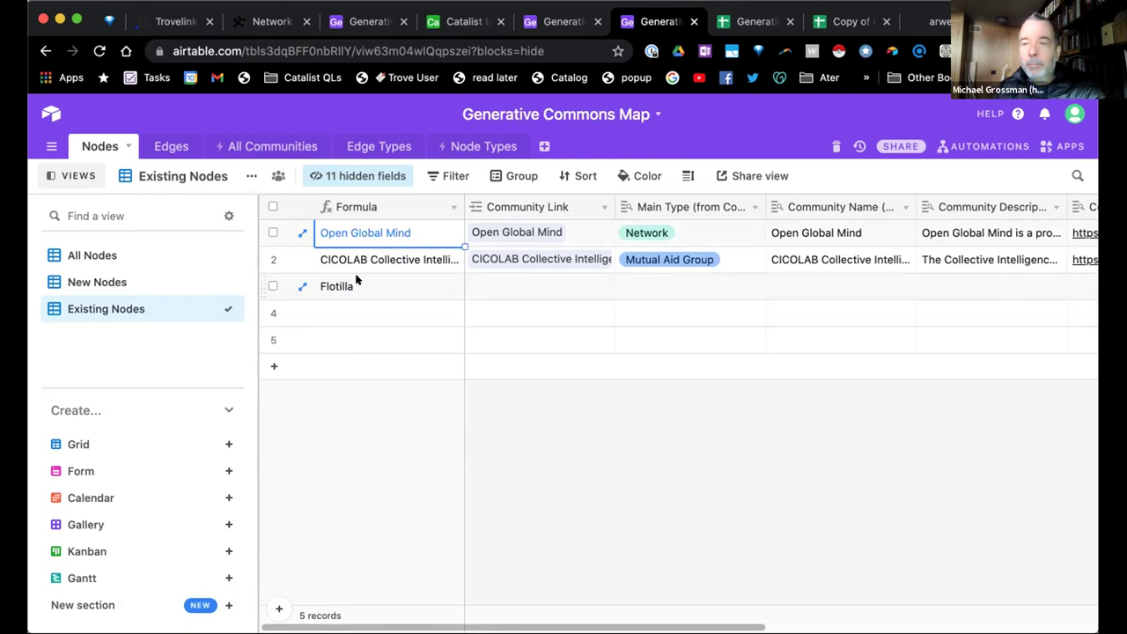
key("Down")
key("Down")
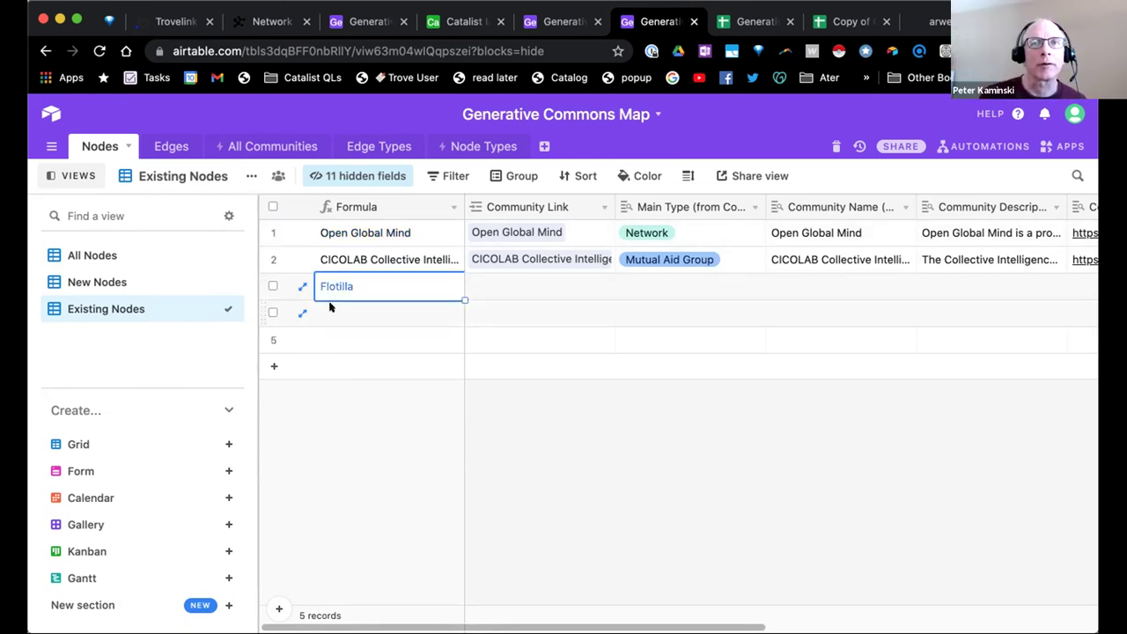
double_click(328, 304)
left_click(502, 304)
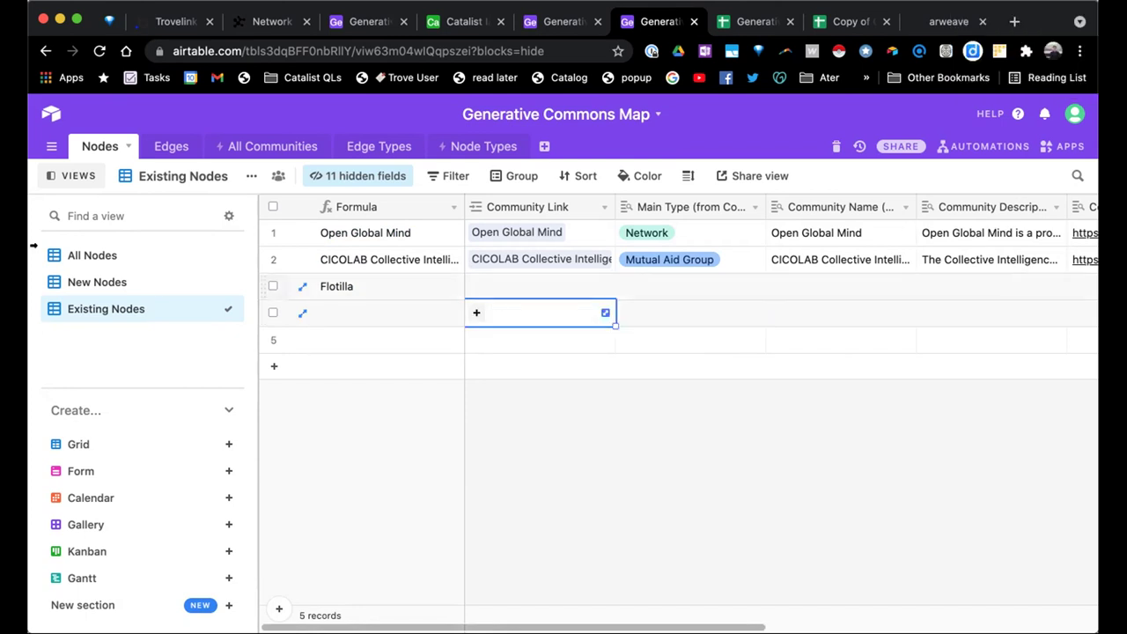
Switch to the New Nodes view and name the fifth record Factr
left_click(92, 283)
left_click(350, 319)
key("Left")
key("Right")
key("Right")
key("Right")
type("Fac")
key("Tab")
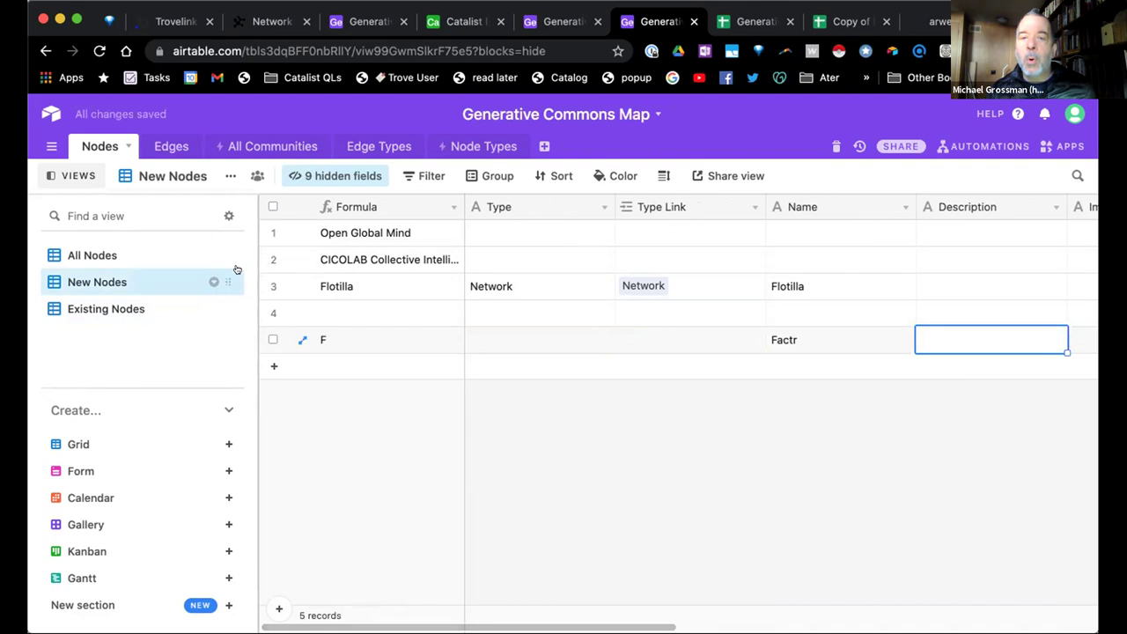
Return to the Existing Nodes view and link the blank fourth record to the Catalist community
left_click(105, 305)
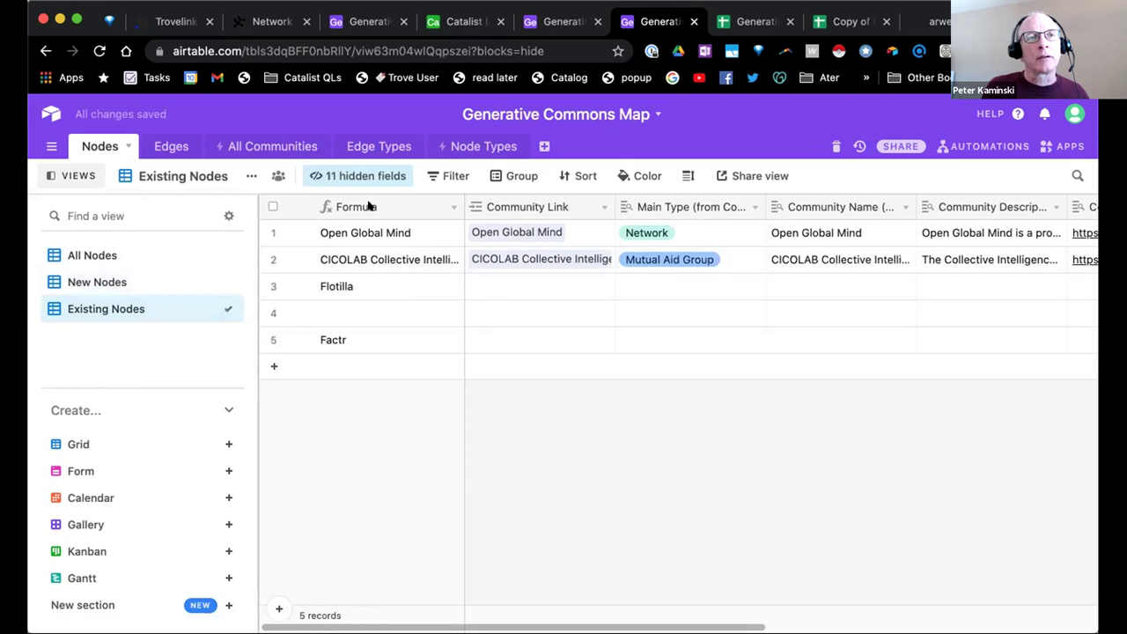
left_click(503, 305)
key("Right")
key("Right")
key("Right")
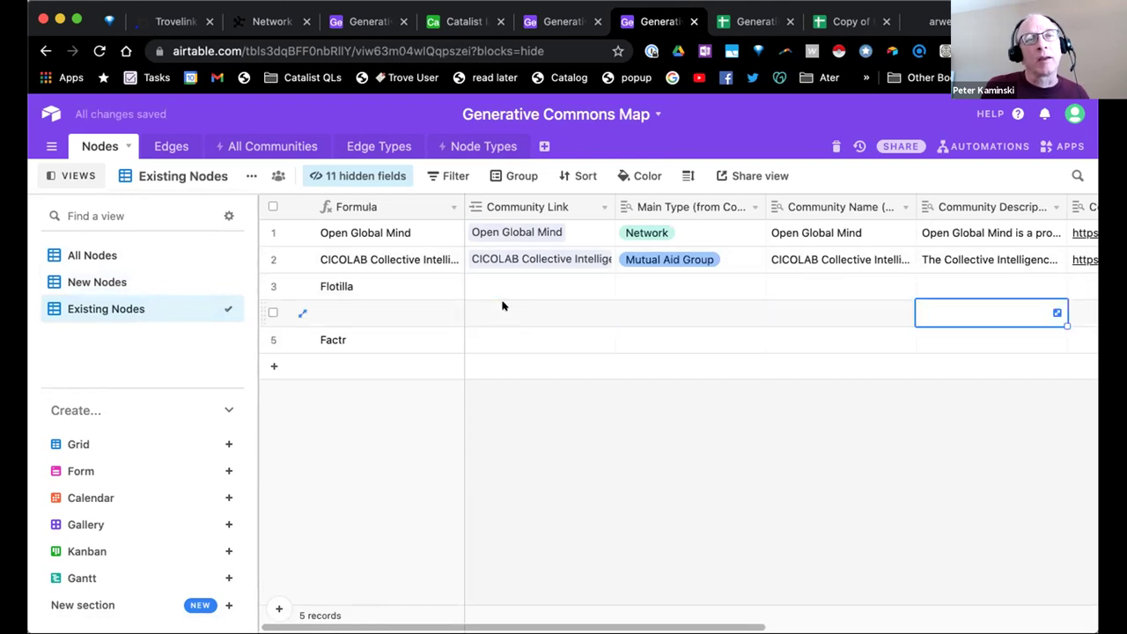
key("Right")
key("Left")
key("Left")
key("Left")
key("Left")
key("Left")
key("Right")
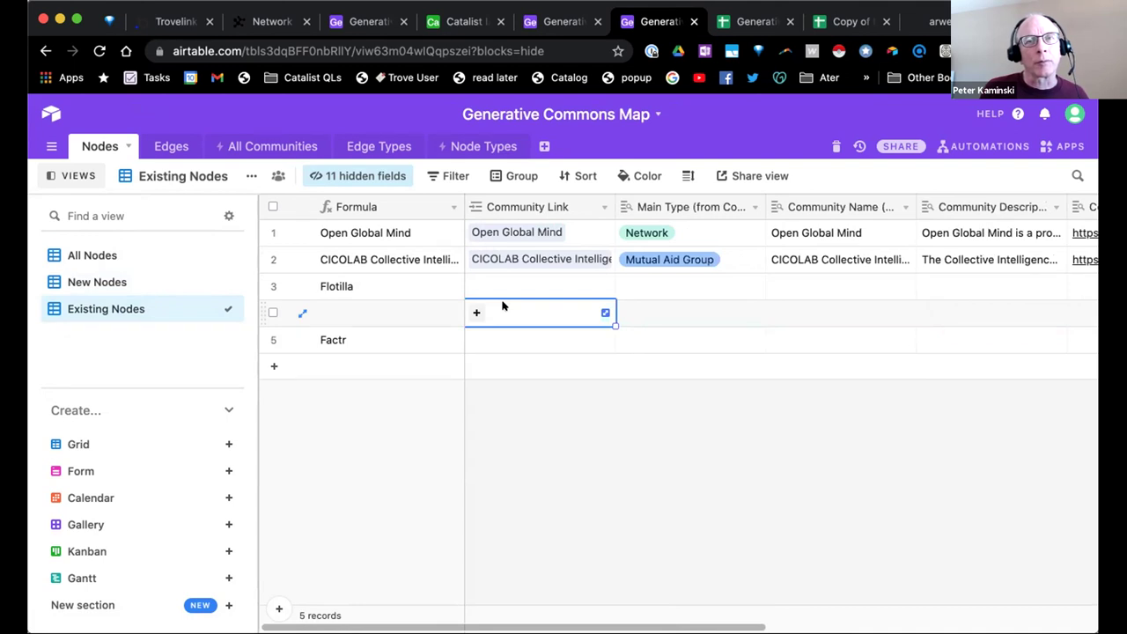
type("cata")
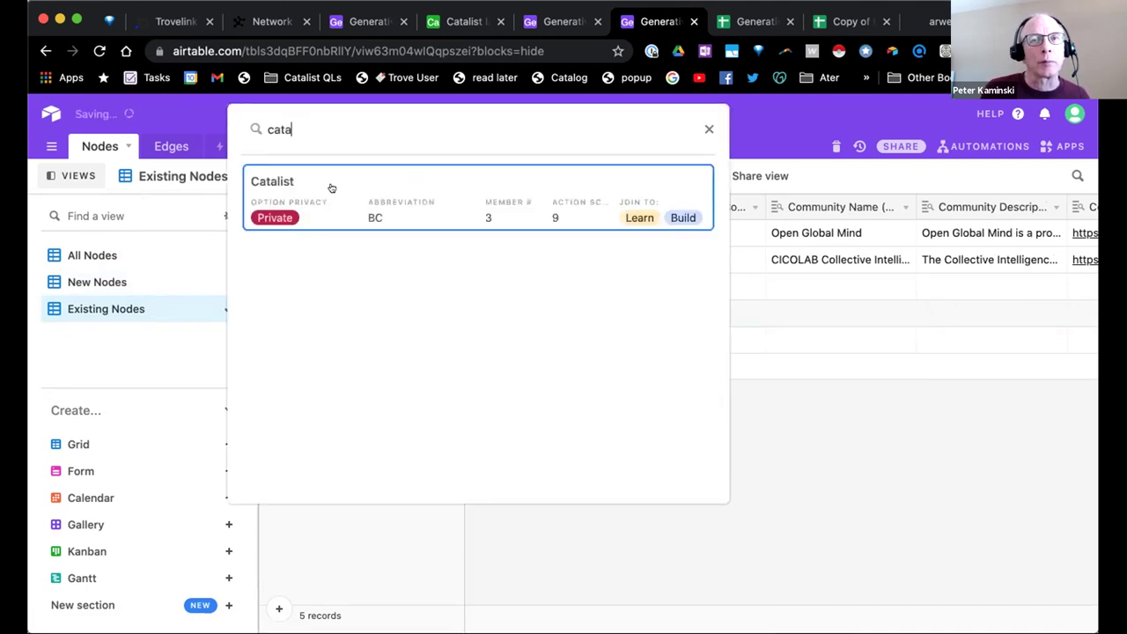
left_click(331, 187)
left_click(497, 343)
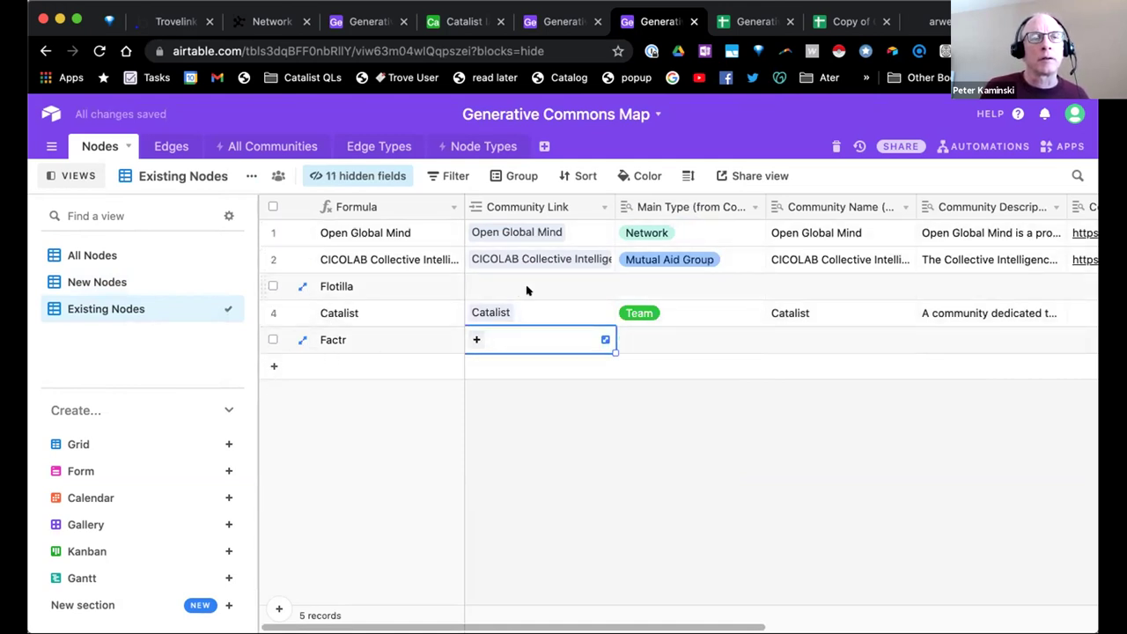
Review the node names from Open Global Mind to Factr in the Formula column
left_click(385, 286)
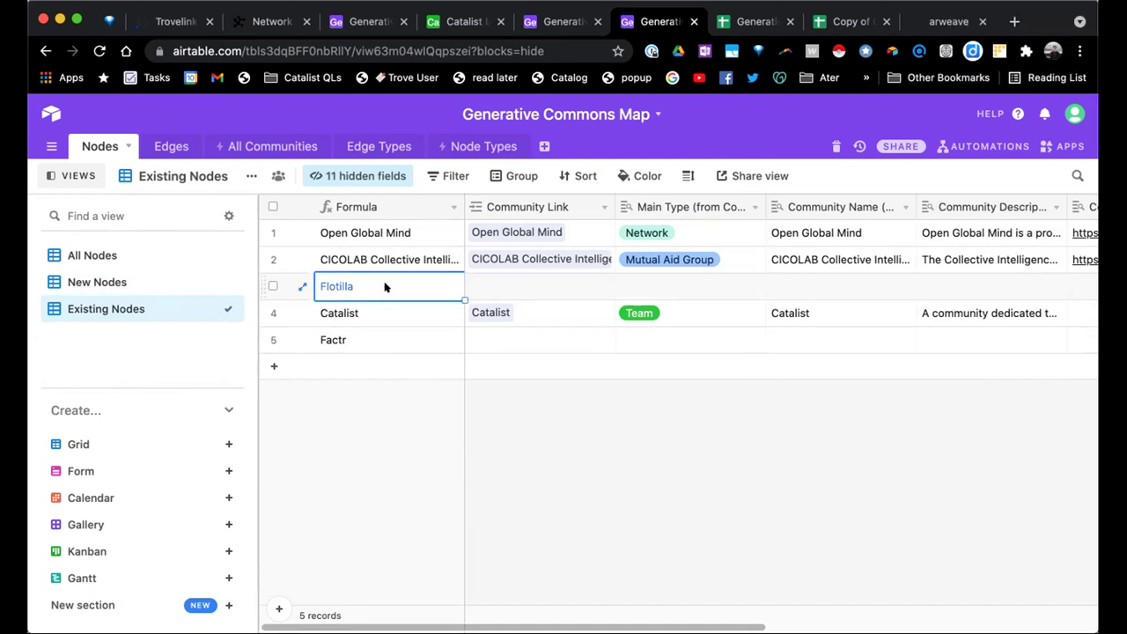
key("Up")
key("Up")
key("Down")
key("Down")
key("Down")
key("Down")
key("Up")
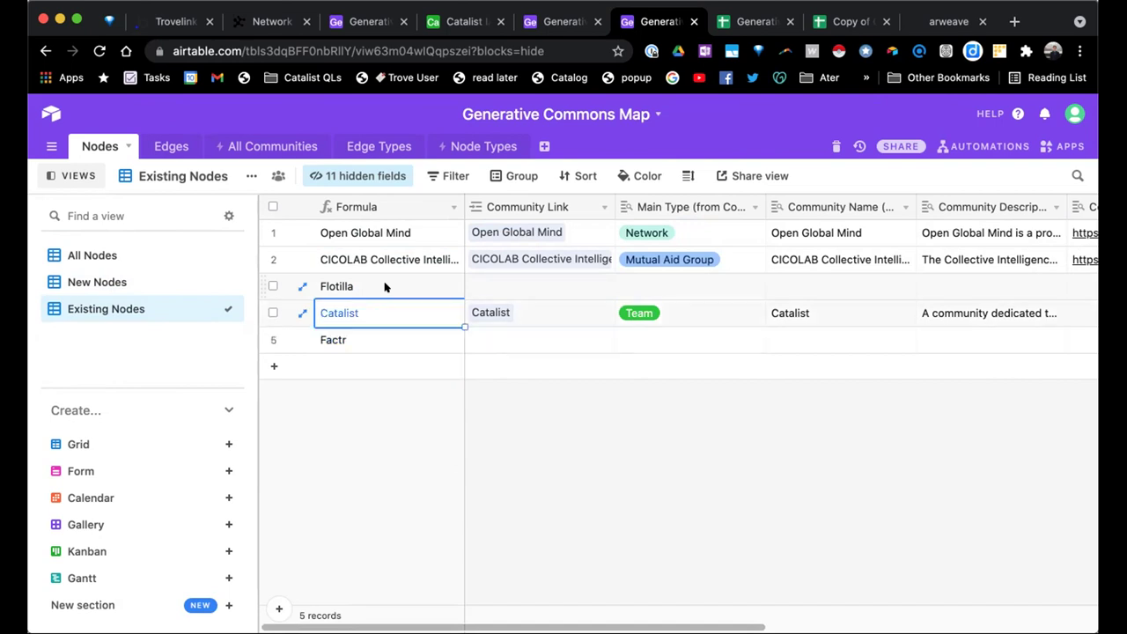
Add a sixth node record and name it Massive Human Intelligence in the New Nodes view
left_click(273, 366)
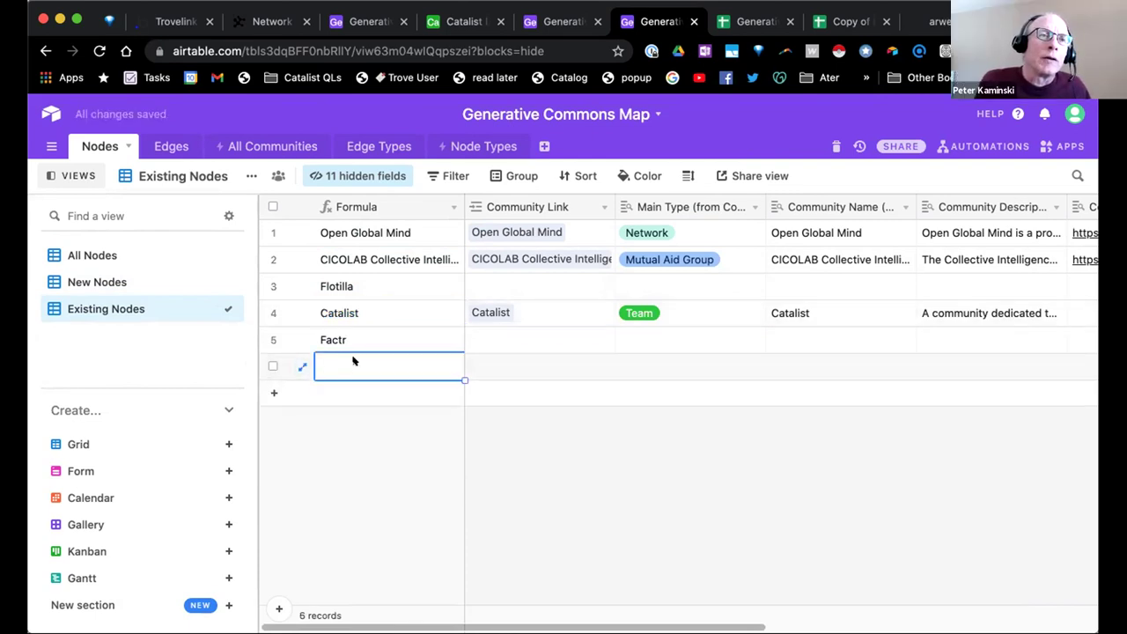
left_click(353, 361)
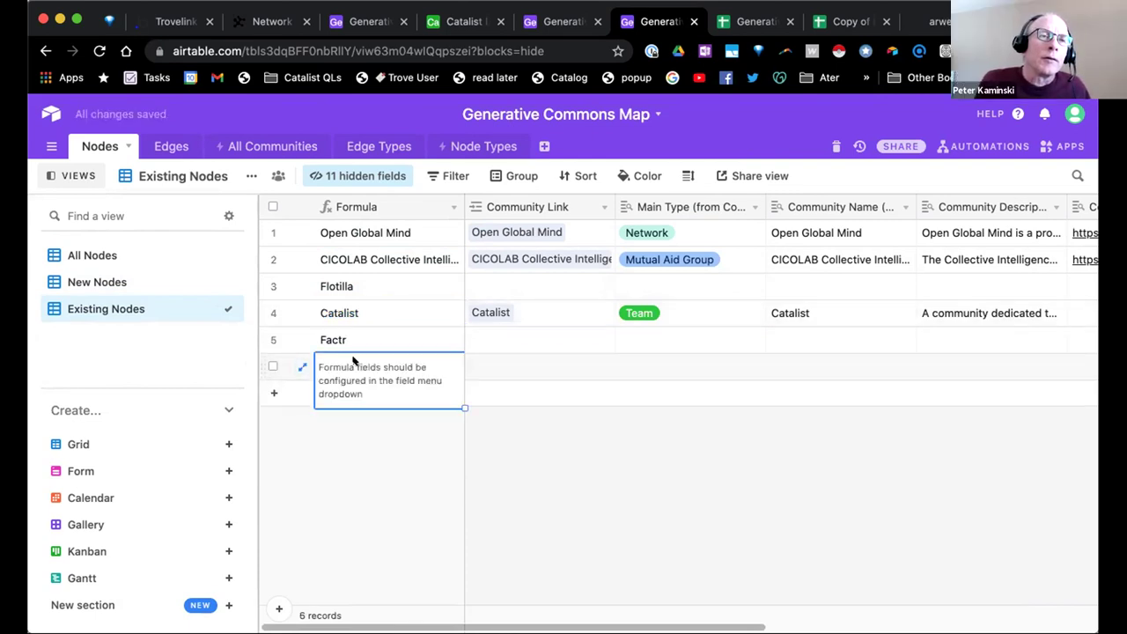
left_click(79, 281)
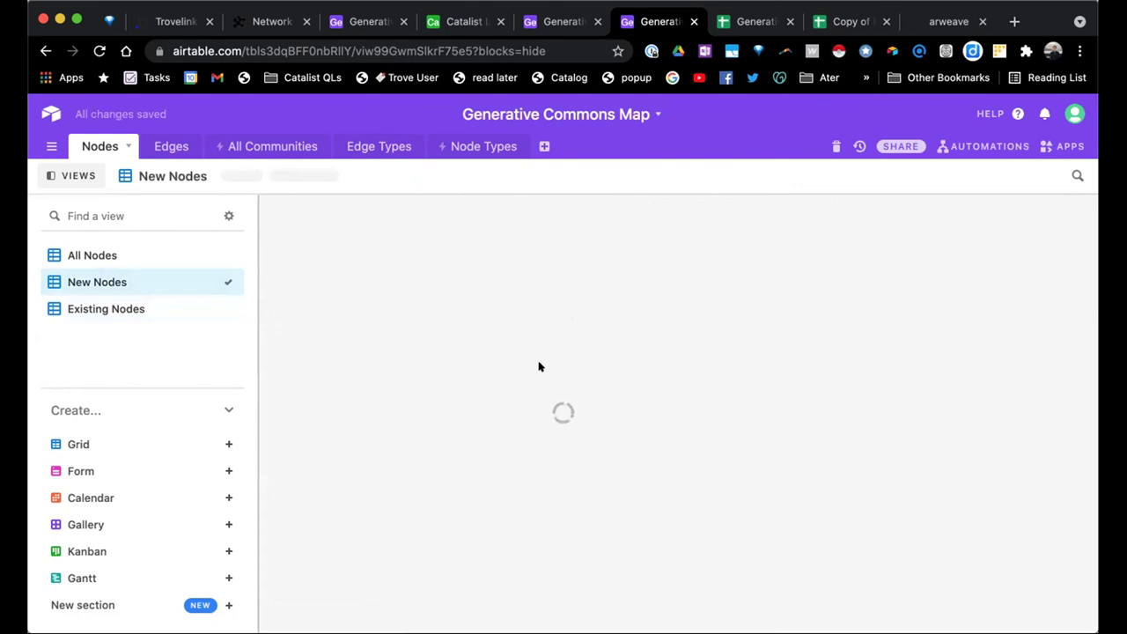
left_click(501, 373)
key("Tab")
key("Tab")
type("Massive HU")
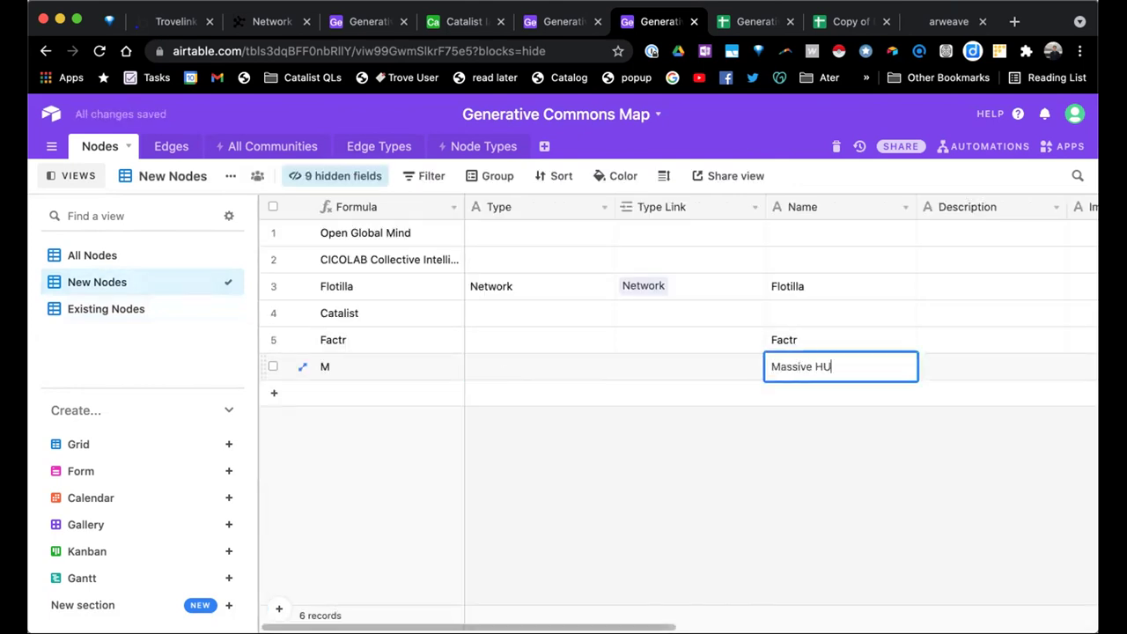
type("man Intelligence")
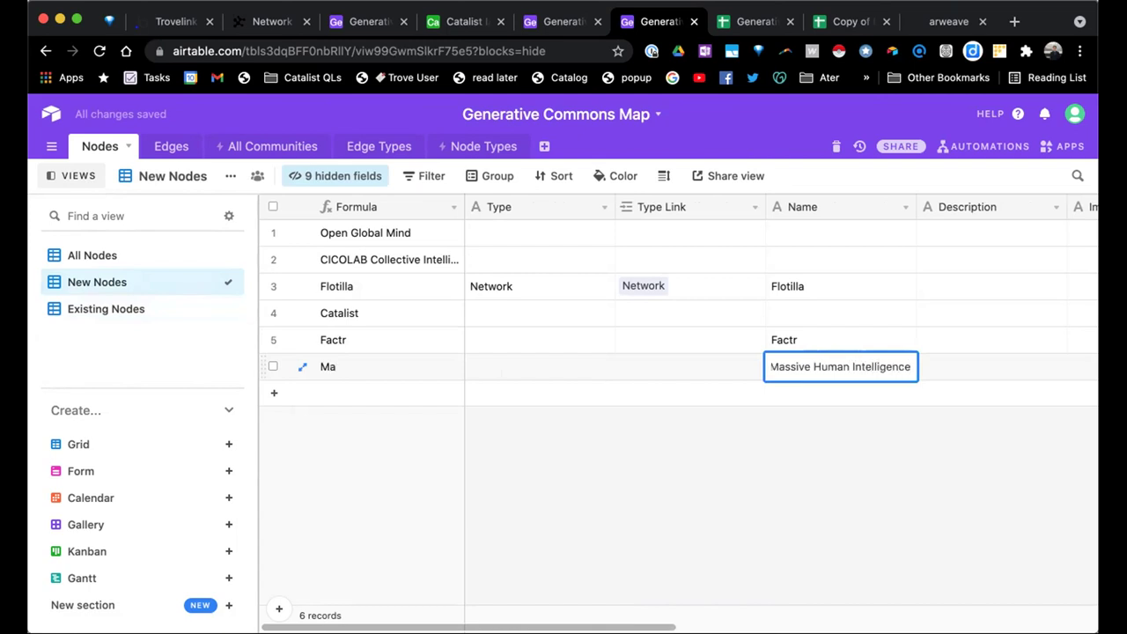
left_click(991, 366)
left_click(539, 366)
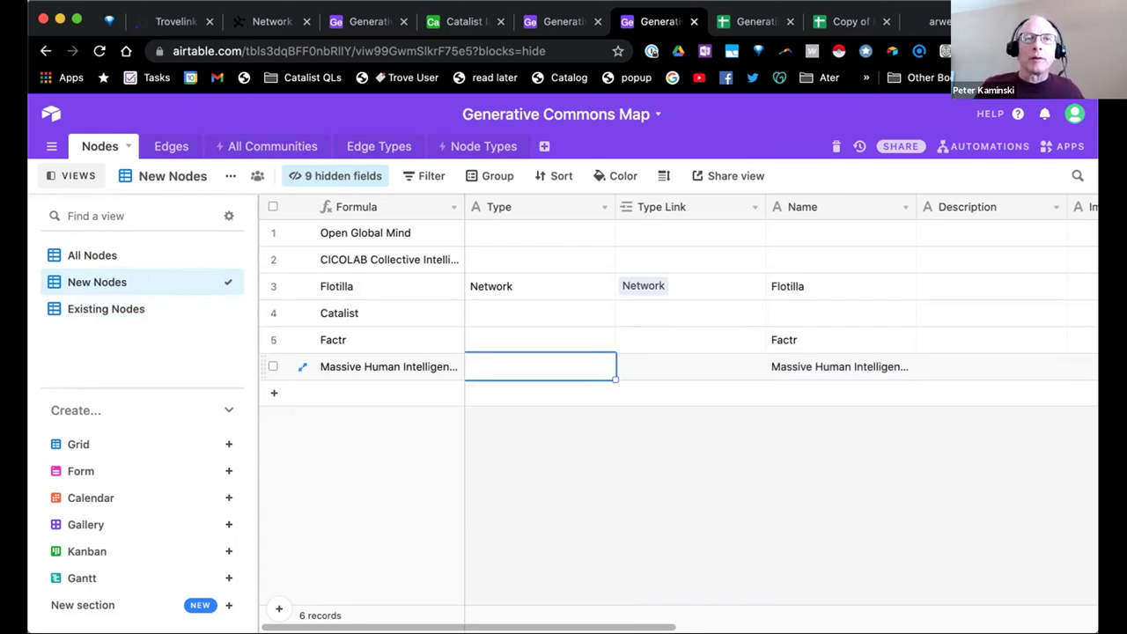
key("Left")
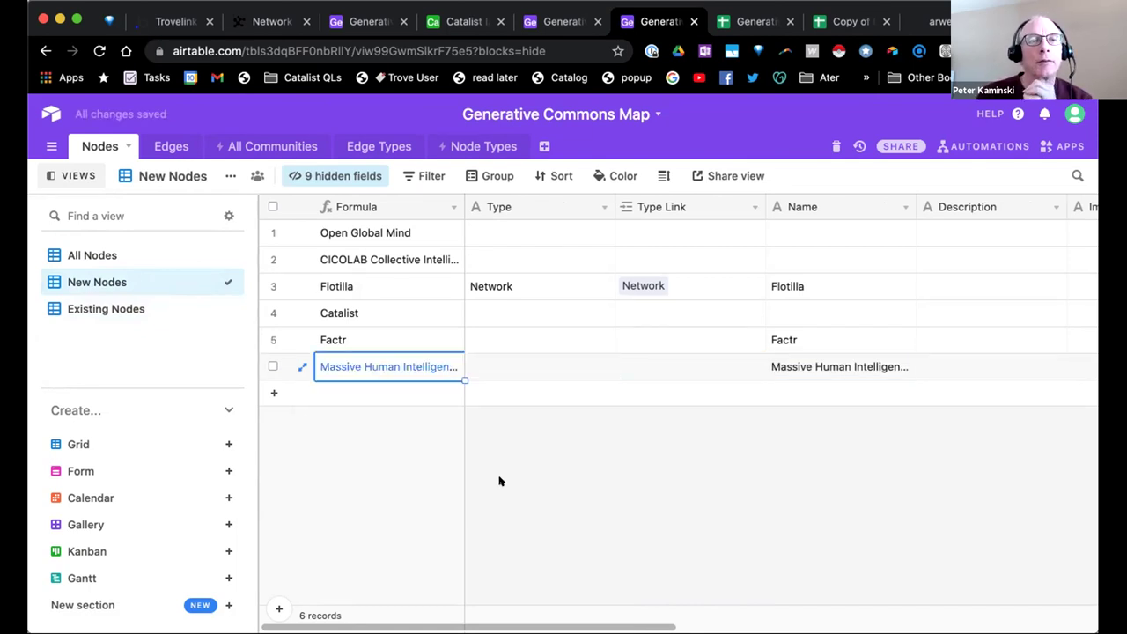
Add a seventh node record in the New Nodes view and name it Trove
left_click(274, 393)
left_click(813, 393)
type("Trove")
left_click(697, 373)
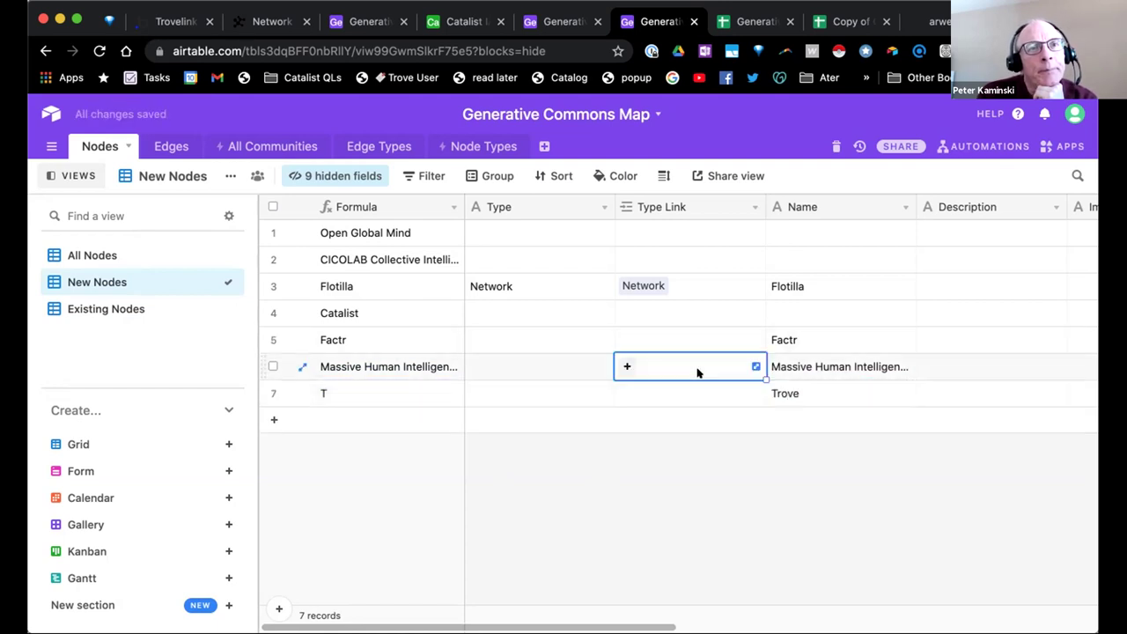
key("Down")
Add an eighth node record and name it Collaborative Tech Alliance
left_click(274, 422)
left_click(783, 414)
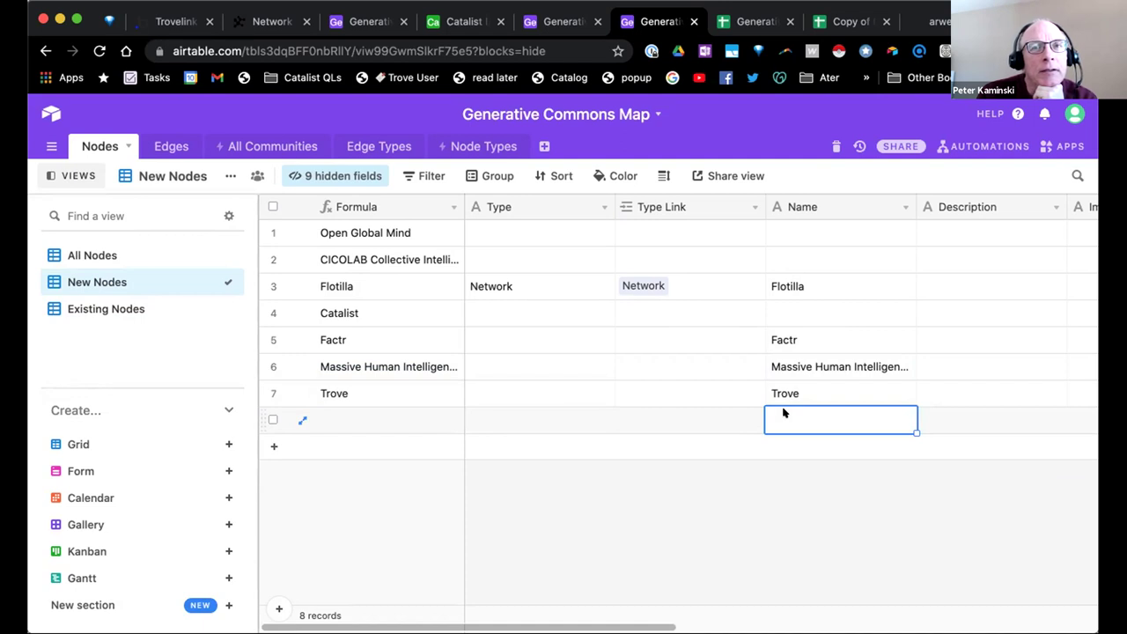
type("Collabora")
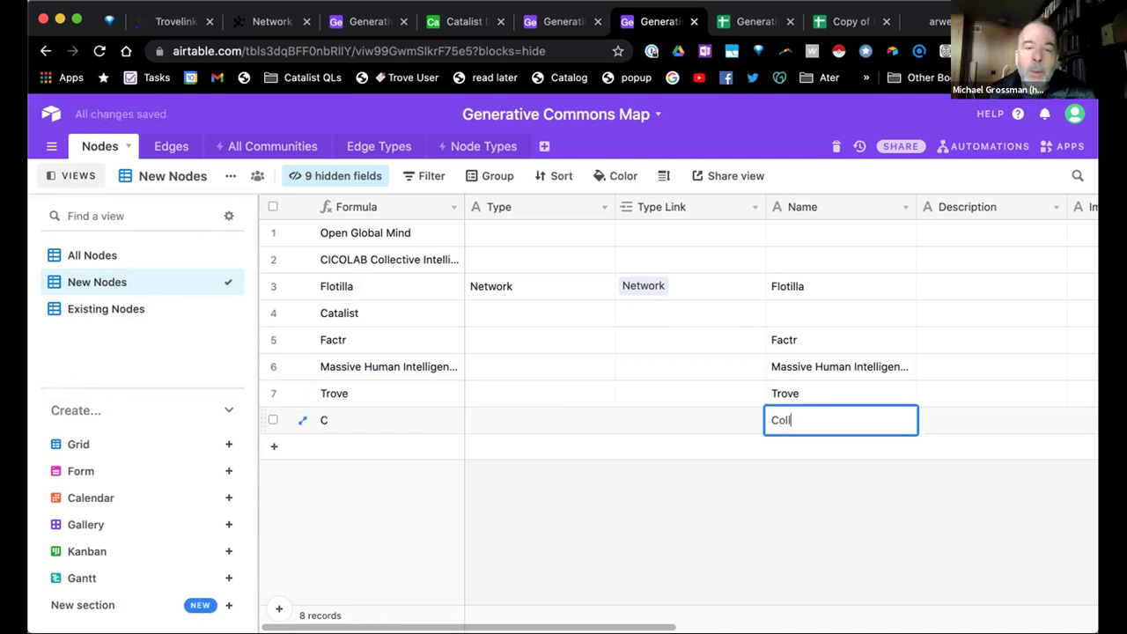
type("tive ")
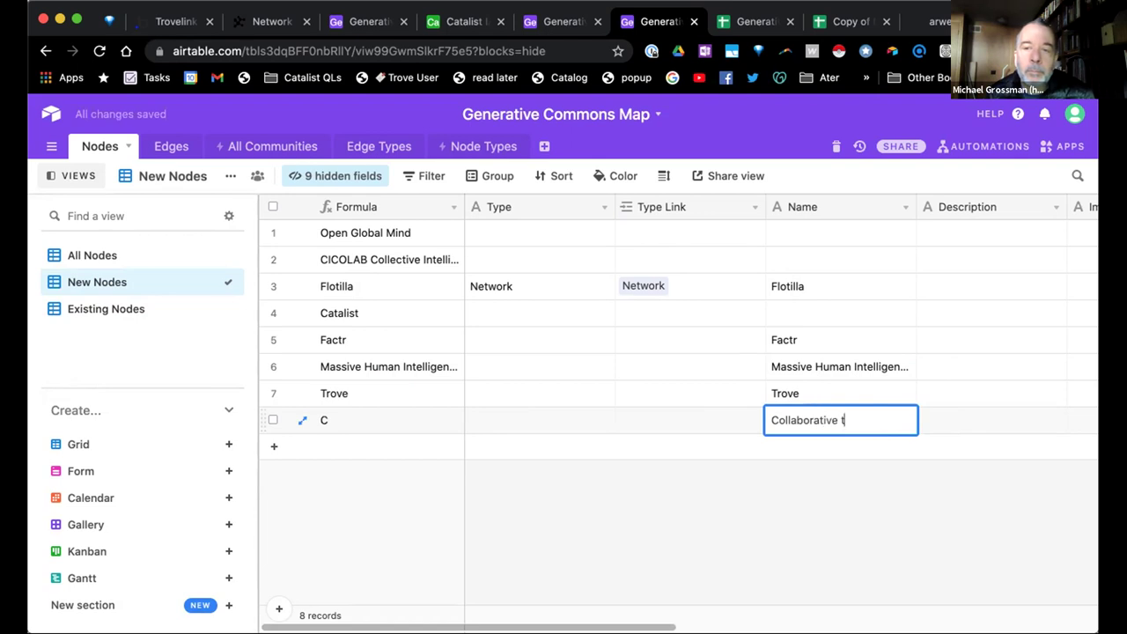
type("Tech AL")
key("BackSpace")
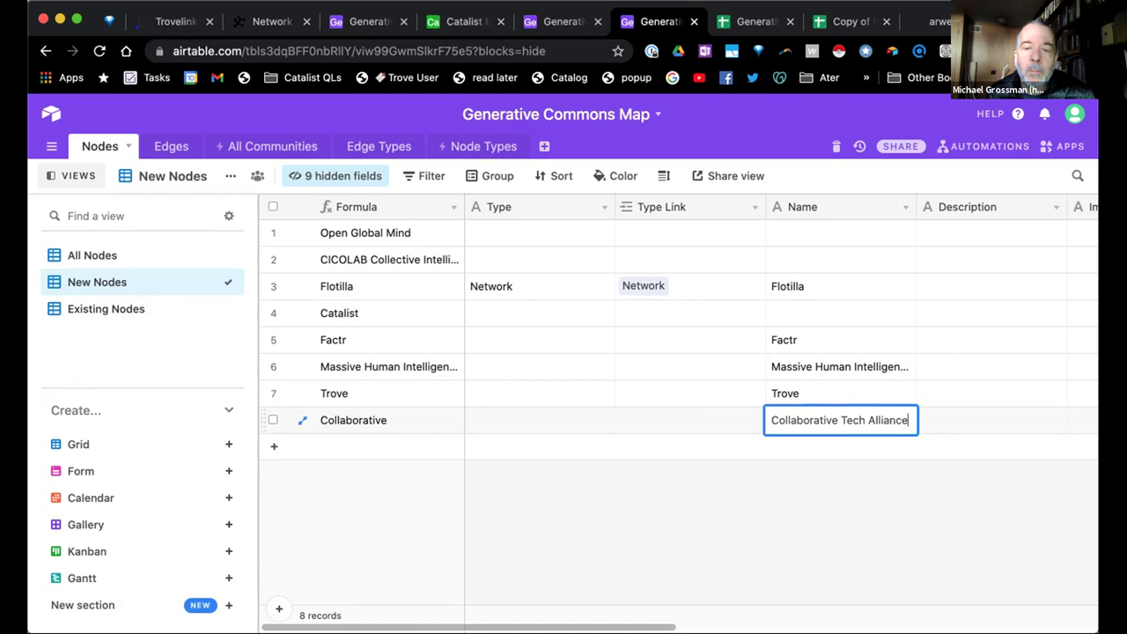
Add a ninth node record and name it Ethical Tech Ecosystem?, including the question mark
key("shift+Return")
type("Ethical Tech Ecosystem?")
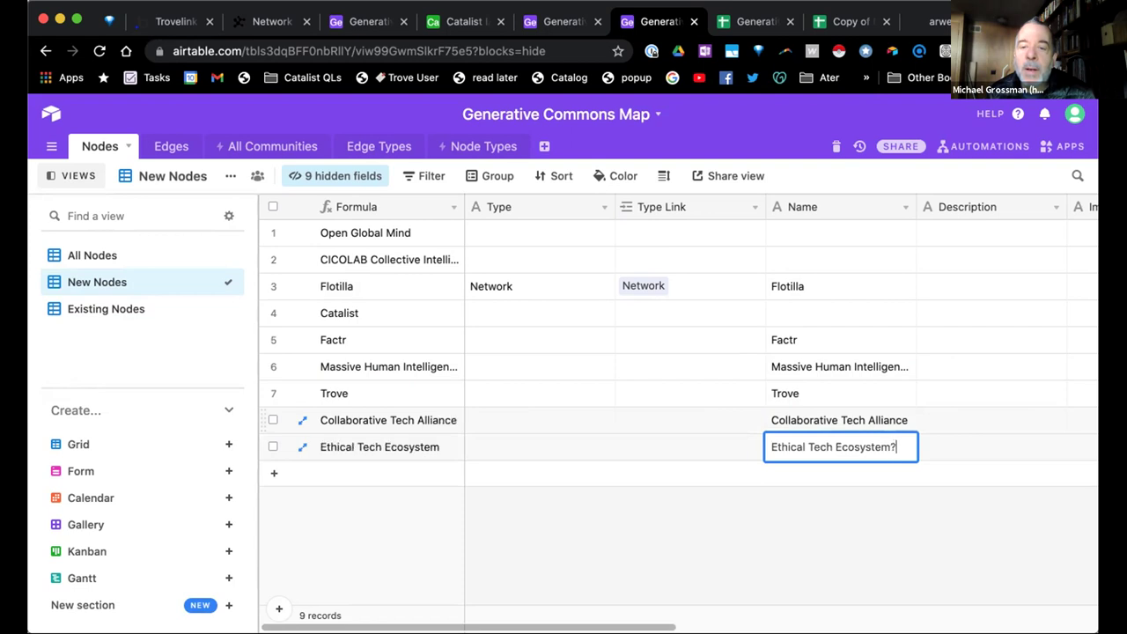
key("super+a")
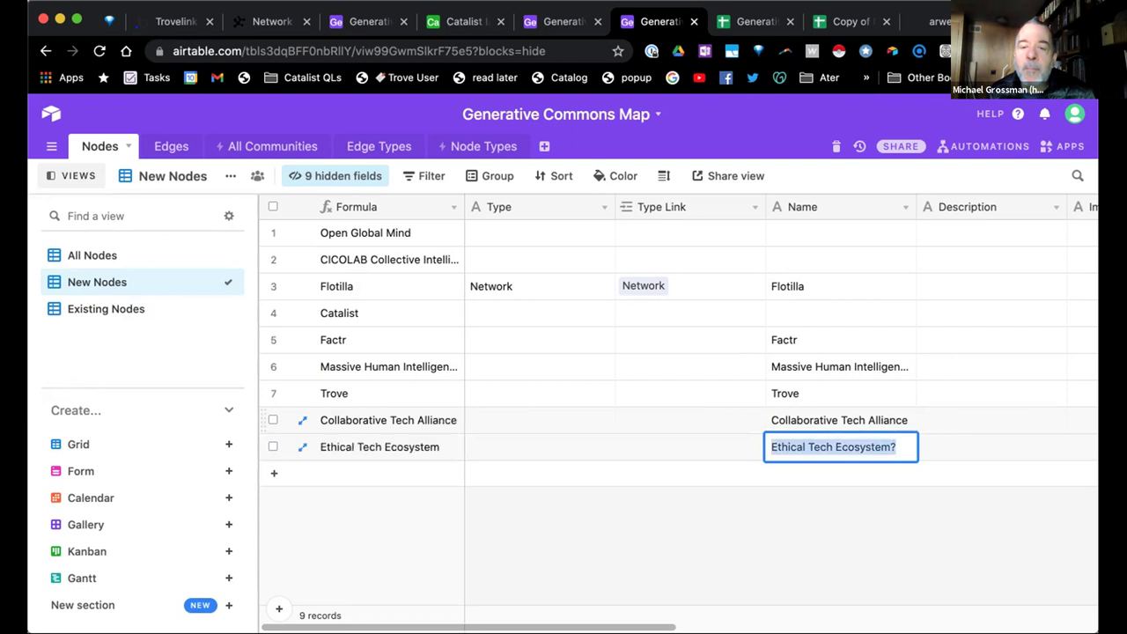
key("Right")
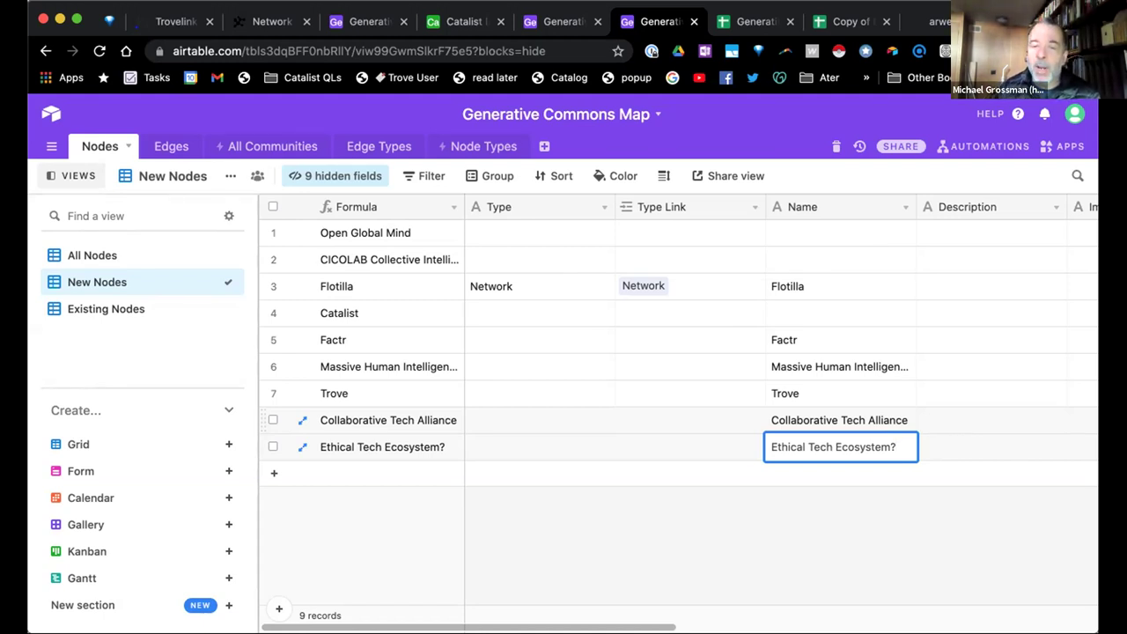
left_click(853, 421)
left_click(834, 438)
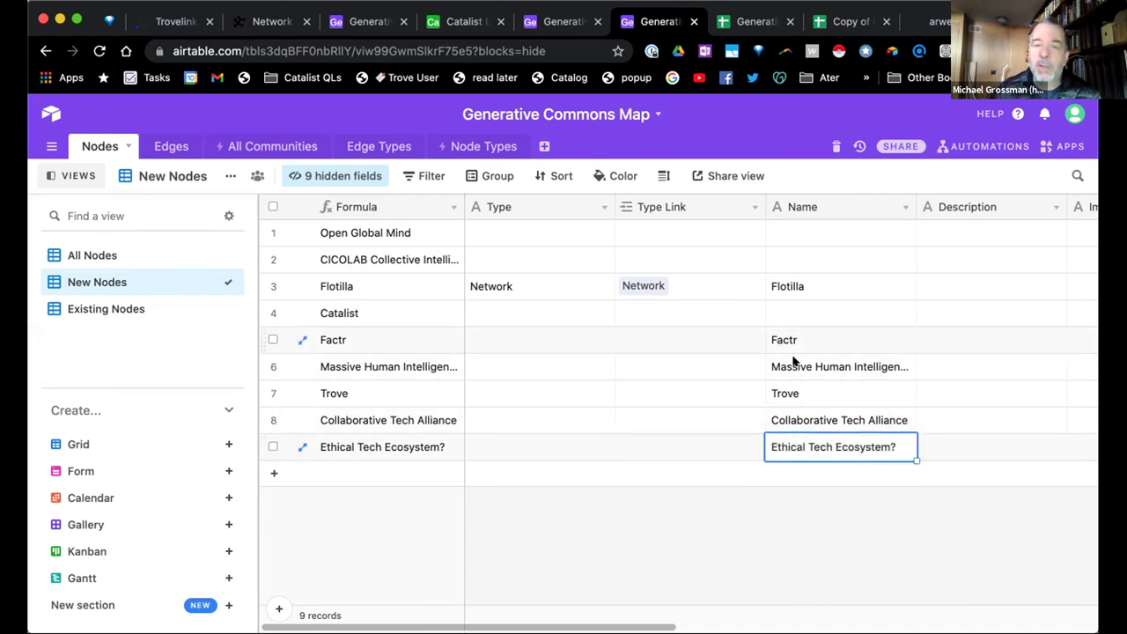
left_click(787, 414)
left_click(783, 356)
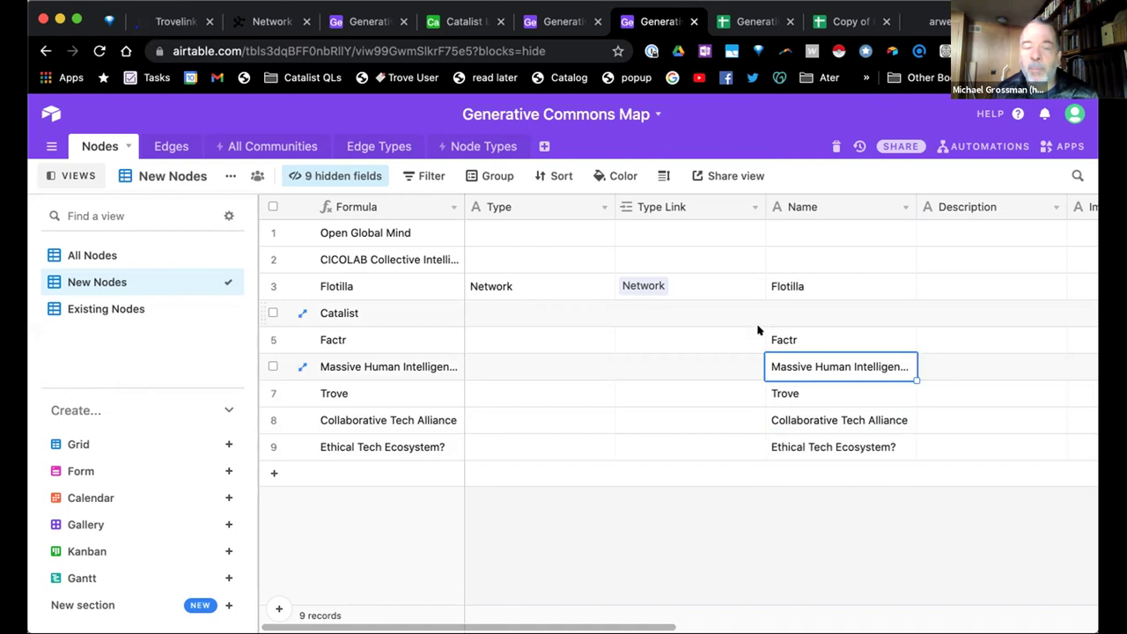
Add a tenth node record named Murmurations, followed by a blank eleventh record
left_click(813, 448)
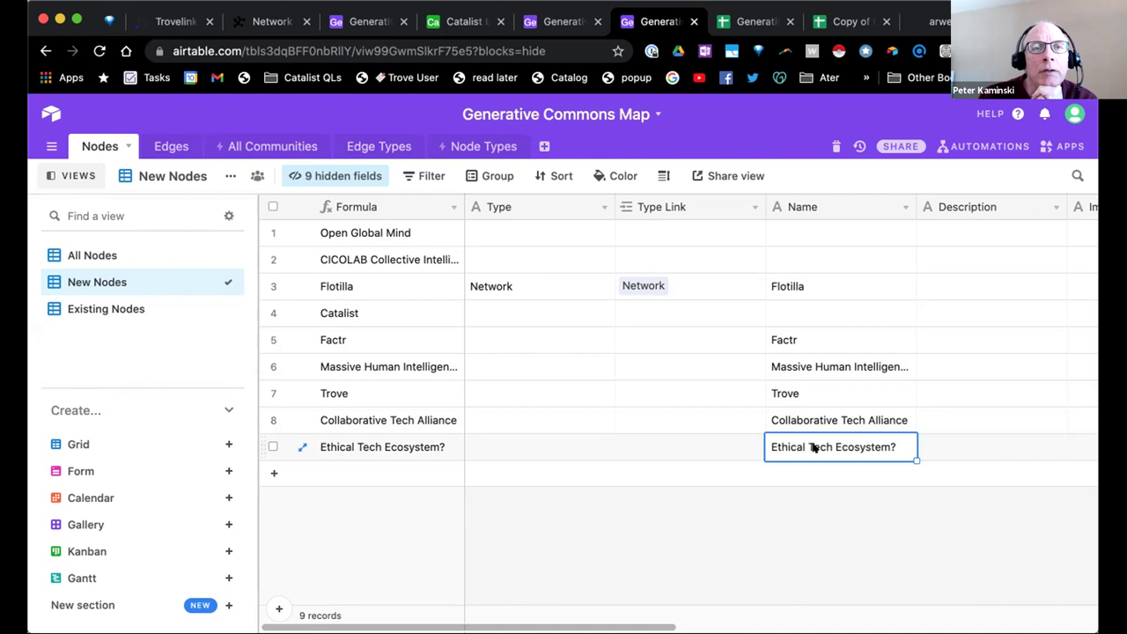
key("shift+Return")
type("Murmurations")
key("shift+Return")
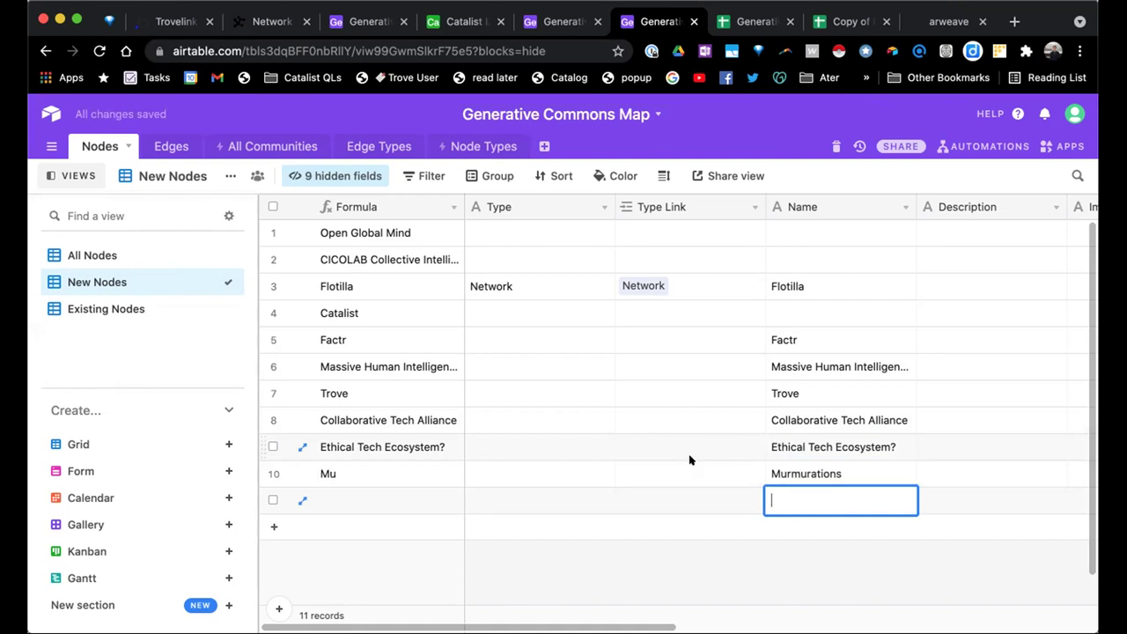
Create a new grid view of the Nodes table from All Nodes and name it Entering In New Data
left_click(114, 254)
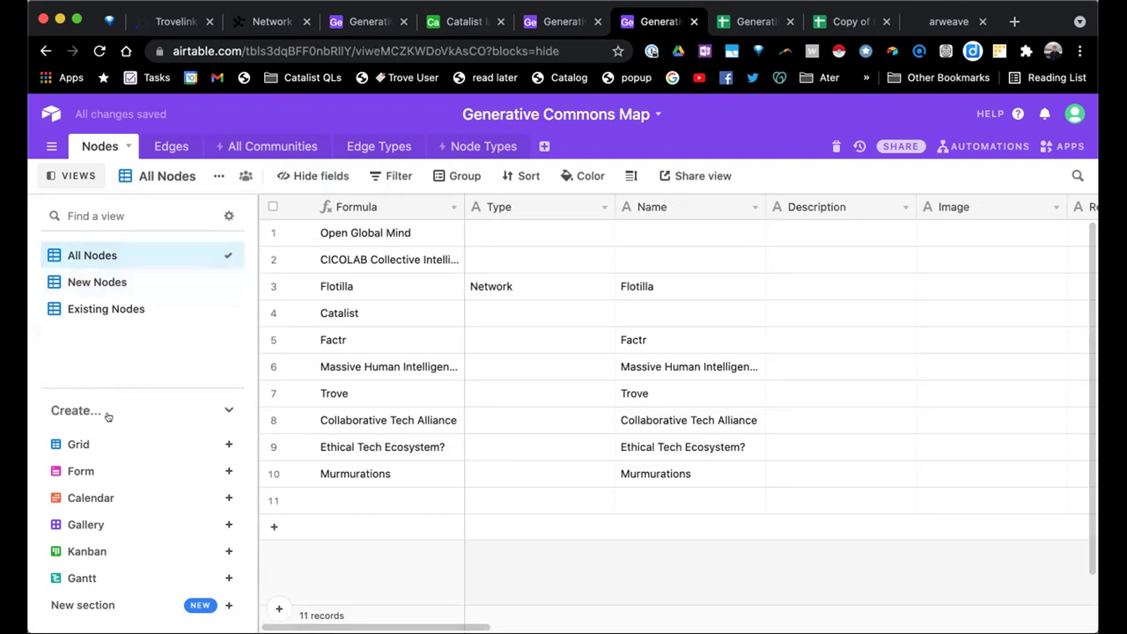
left_click(101, 440)
double_click(156, 175)
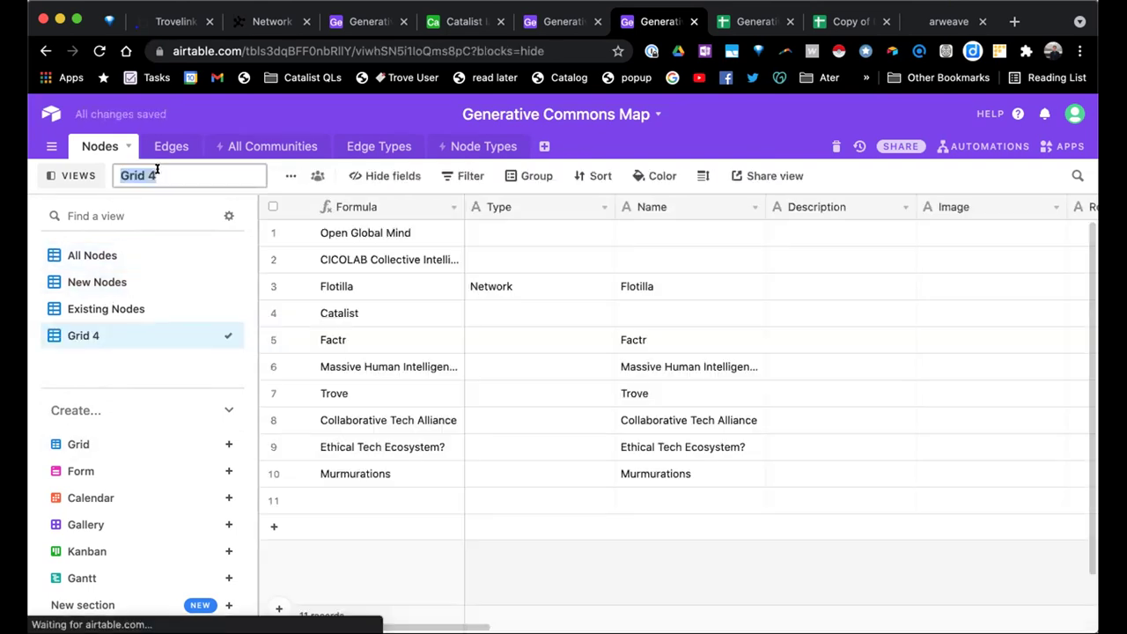
type("Enterig")
type("g In New ")
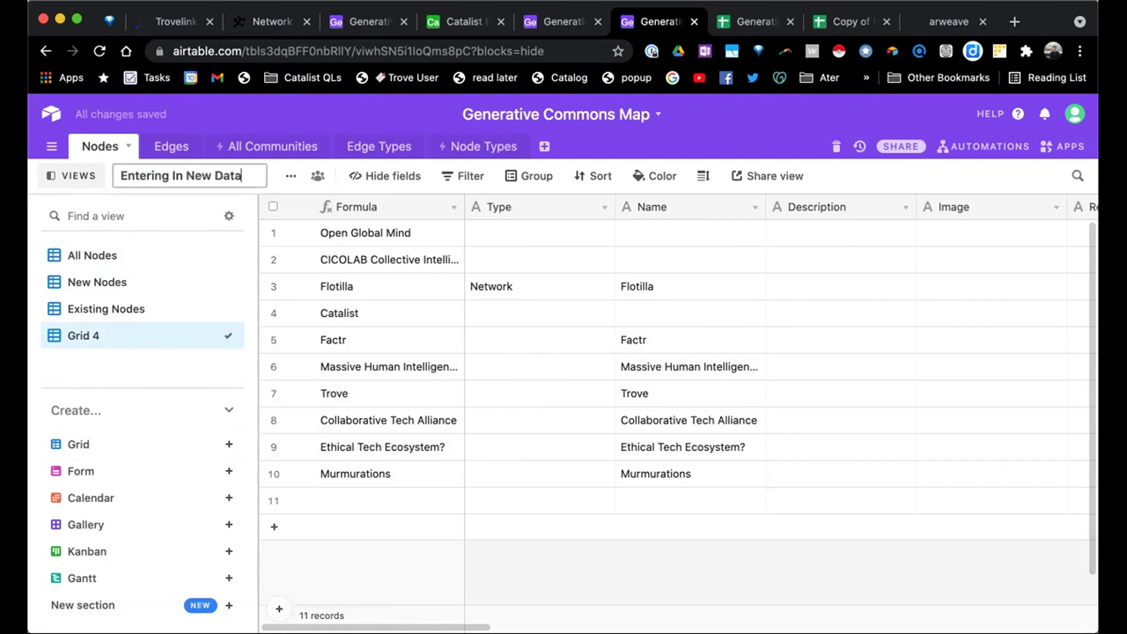
type("Data")
key("Return")
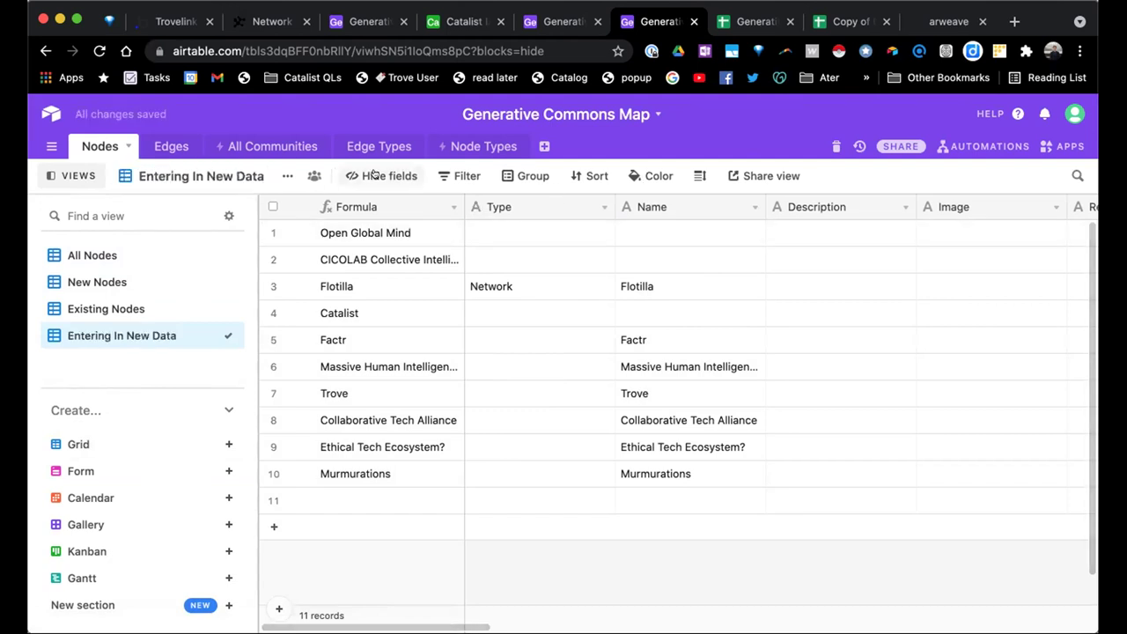
Hide all fields in the new view and show only Name and Community Name (from Community Link) again
left_click(377, 176)
left_click(426, 465)
left_click(393, 208)
type("name")
left_click(403, 266)
left_click(403, 246)
Show the Community Link field in the view and hide Community Name (from Community Link)
key("ctrl+a")
type("link")
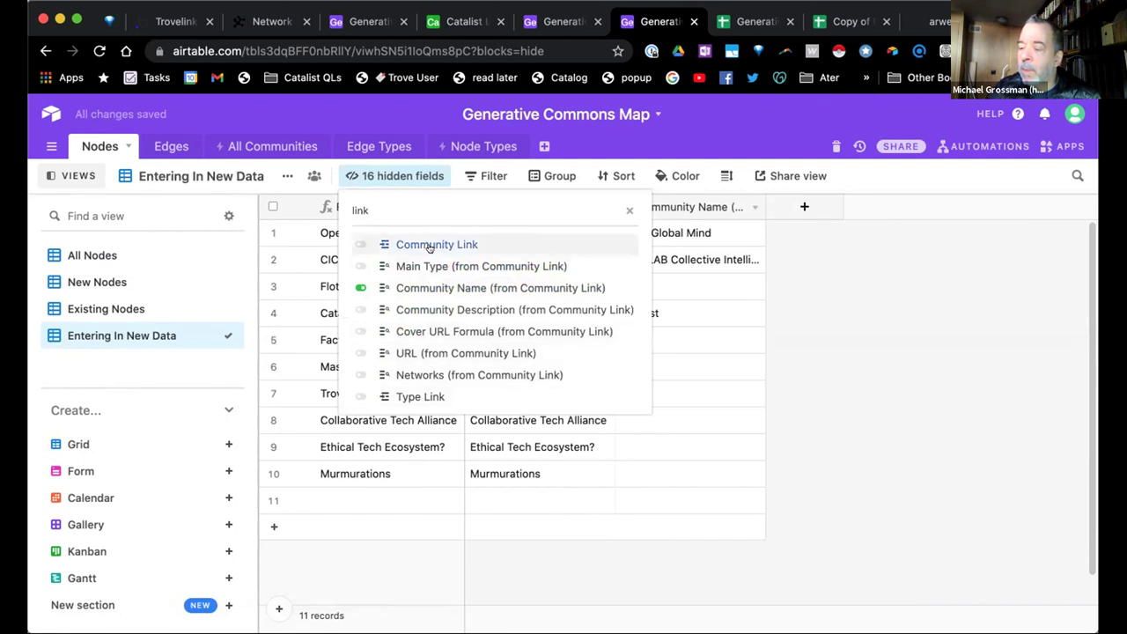
left_click(401, 244)
left_click(742, 276)
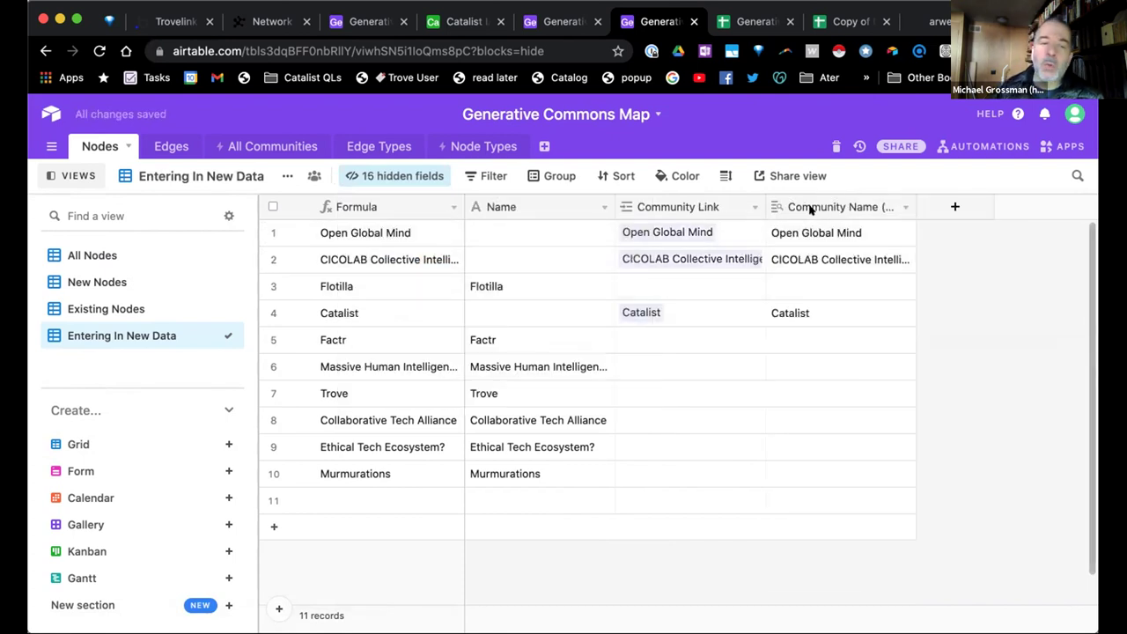
left_click(905, 206)
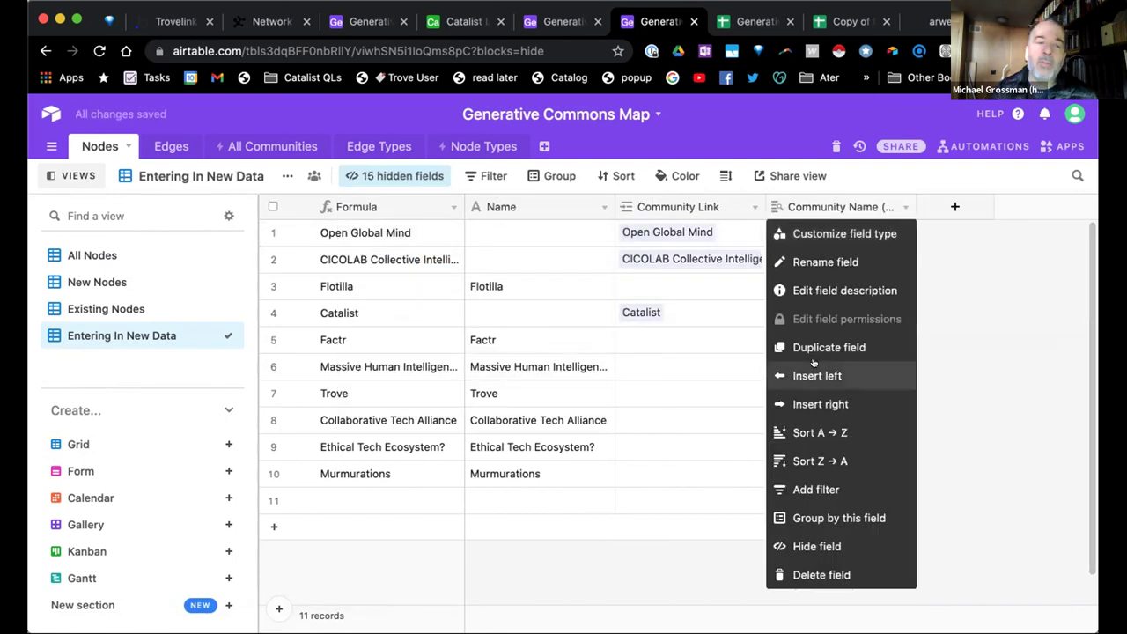
left_click(815, 546)
Search the linkable communities for "colla" from the Collaborative Tech Alliance record, and close the picker without linking one
left_click(525, 249)
left_click(517, 302)
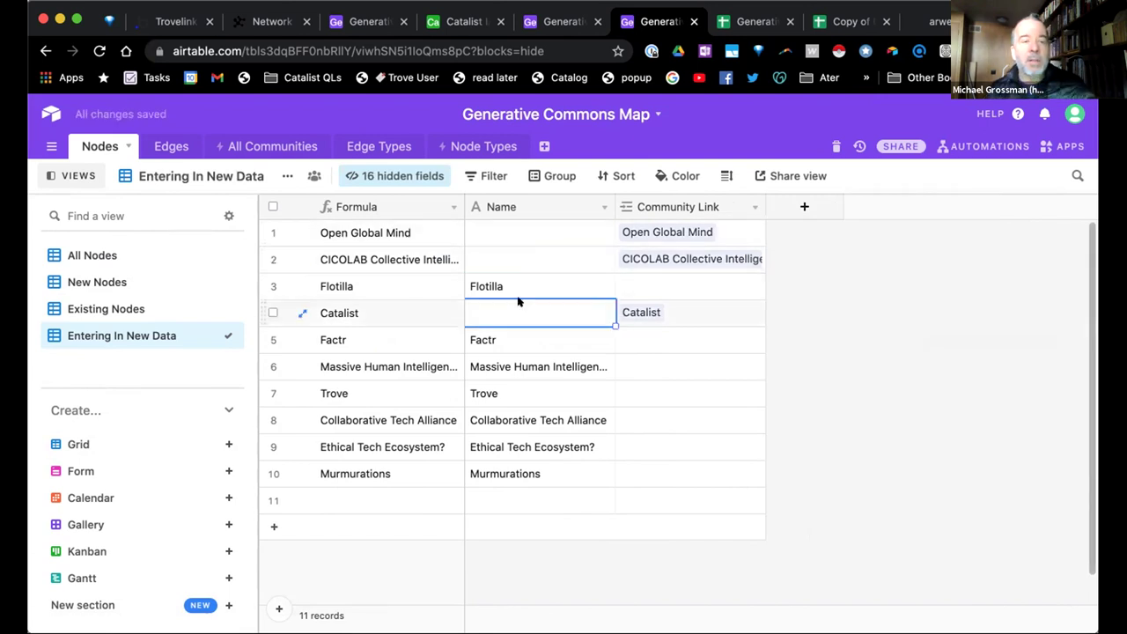
left_click(596, 344)
key("Right")
key("Down")
key("Down")
key("Down")
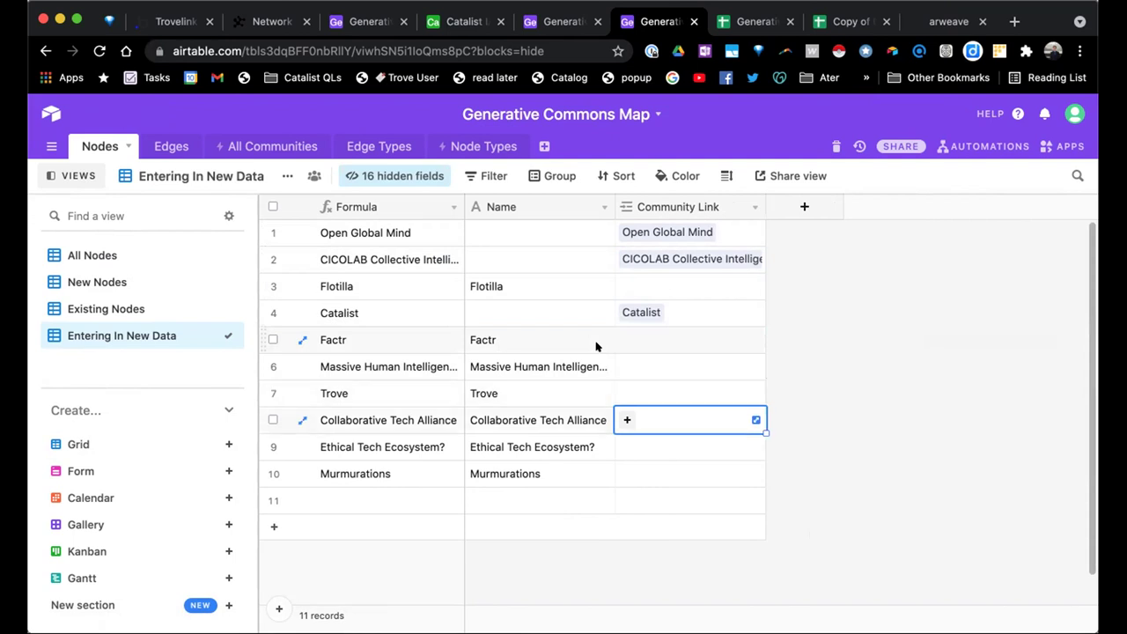
type("colla")
key("super+a")
key("BackSpace")
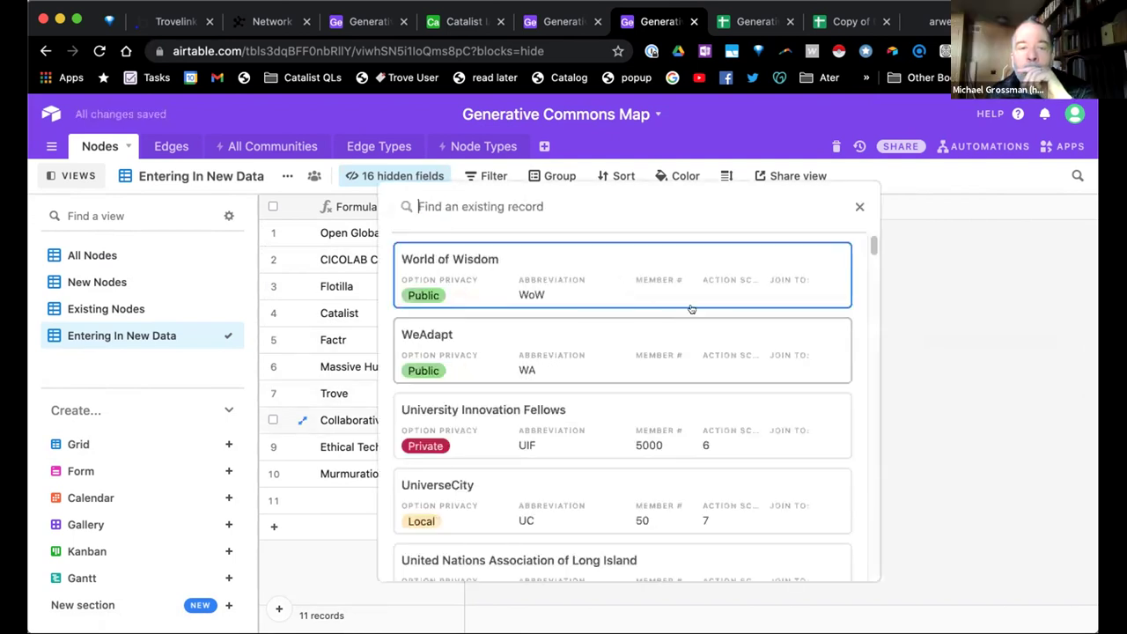
left_click(858, 206)
Name the blank eleventh record True.Net
key("Down")
key("Down")
key("Down")
key("Left")
key("Left")
key("Right")
type("True.")
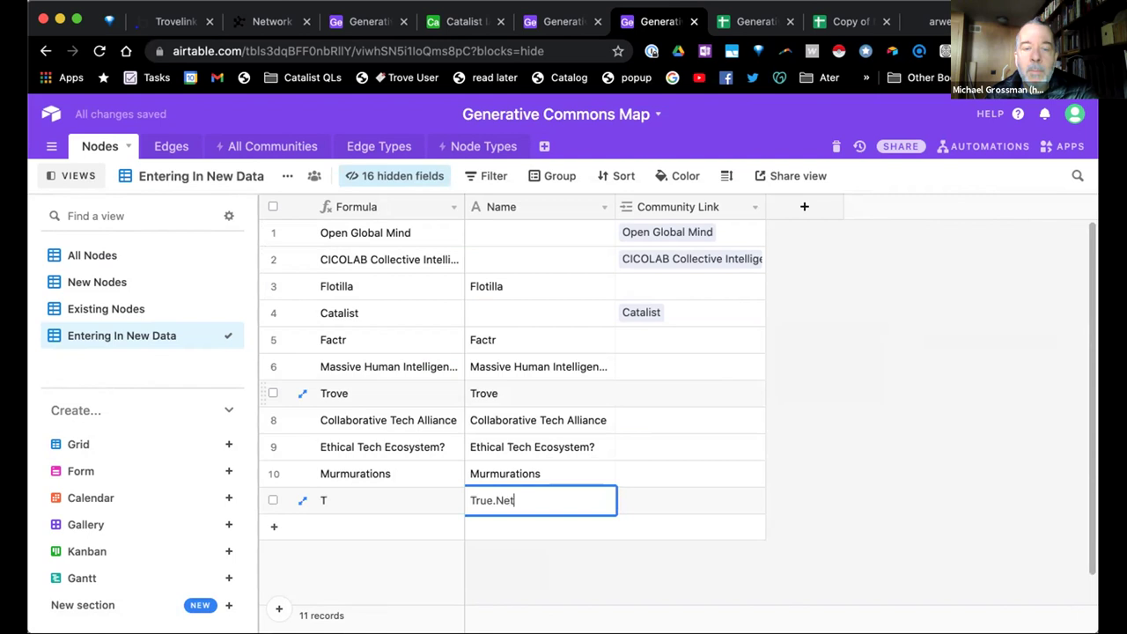
left_click(651, 465)
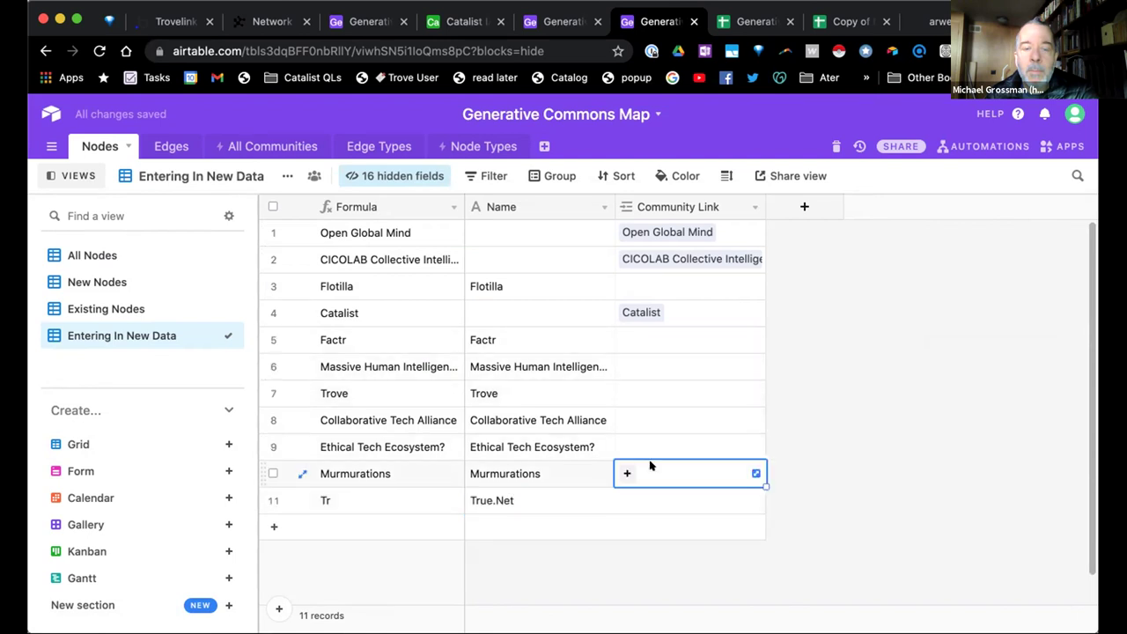
Add a blank twelfth record and correct the eleventh record's name to Tru.Net
left_click(273, 527)
left_click(629, 521)
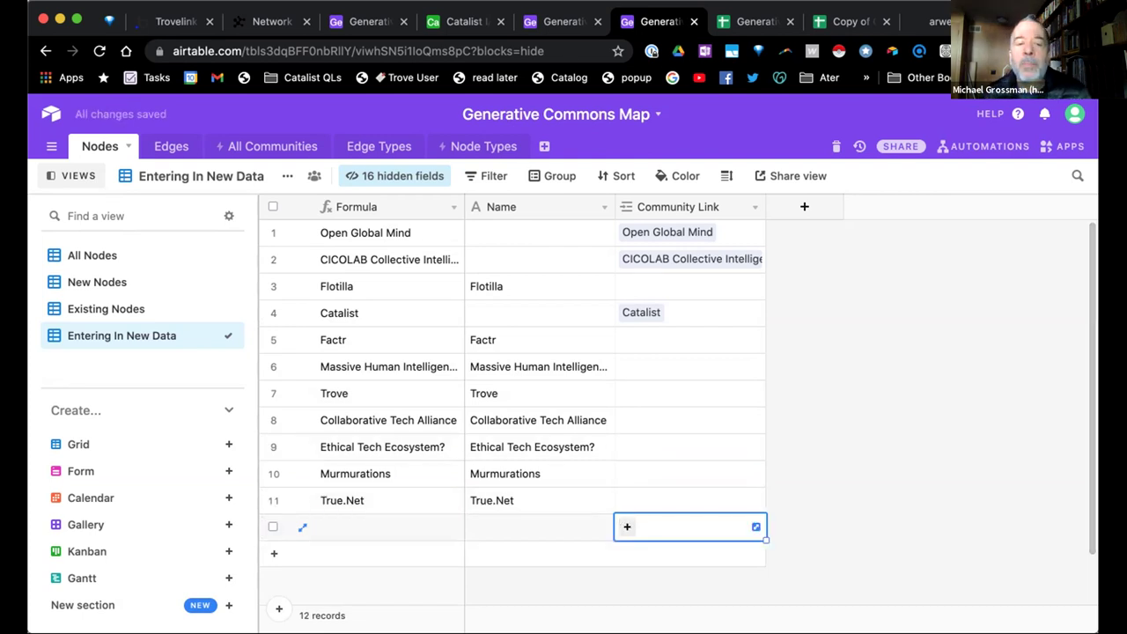
left_click(490, 499)
left_click(498, 500)
key("BackSpace")
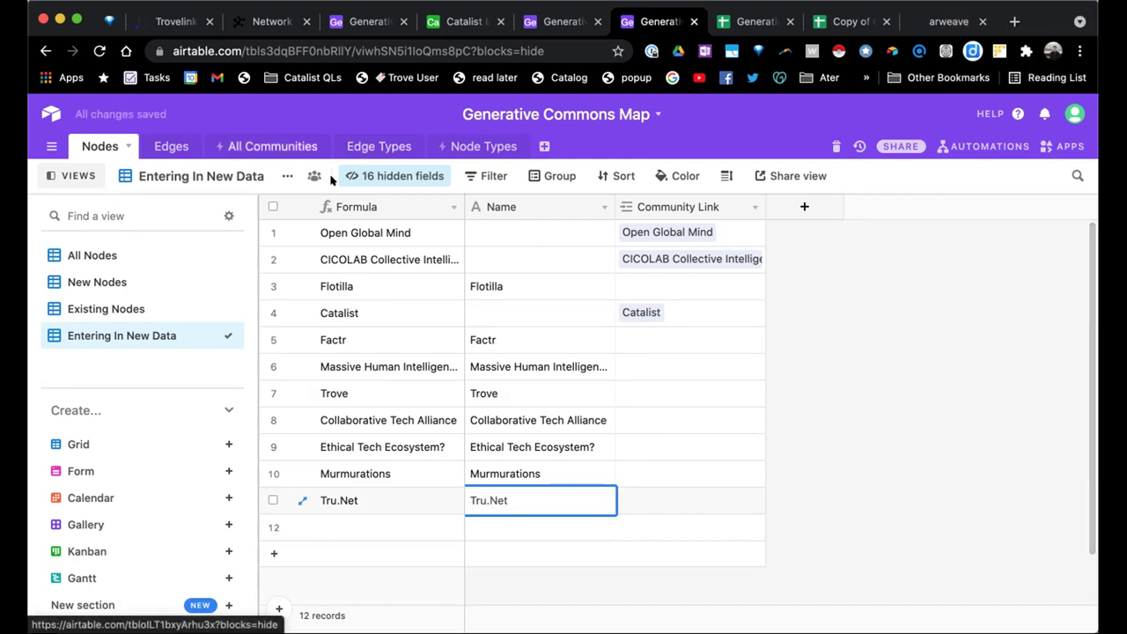
left_click(569, 446)
Search the linkable communities for "effe" from the twelfth record, and close the picker without linking one
left_click(512, 525)
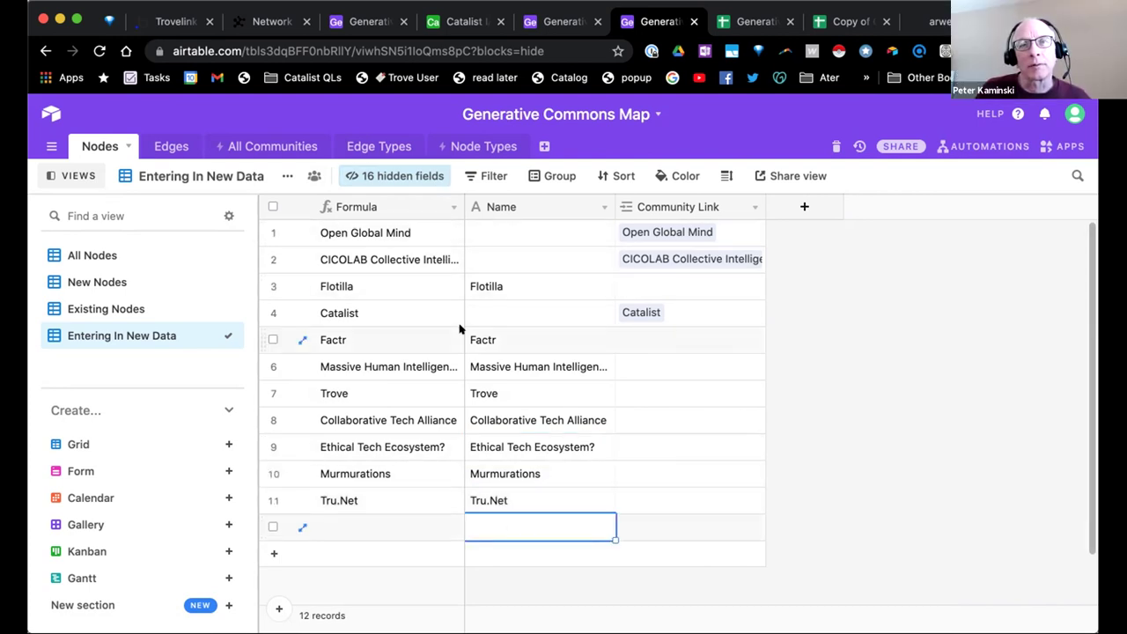
left_click(666, 522)
type("eff")
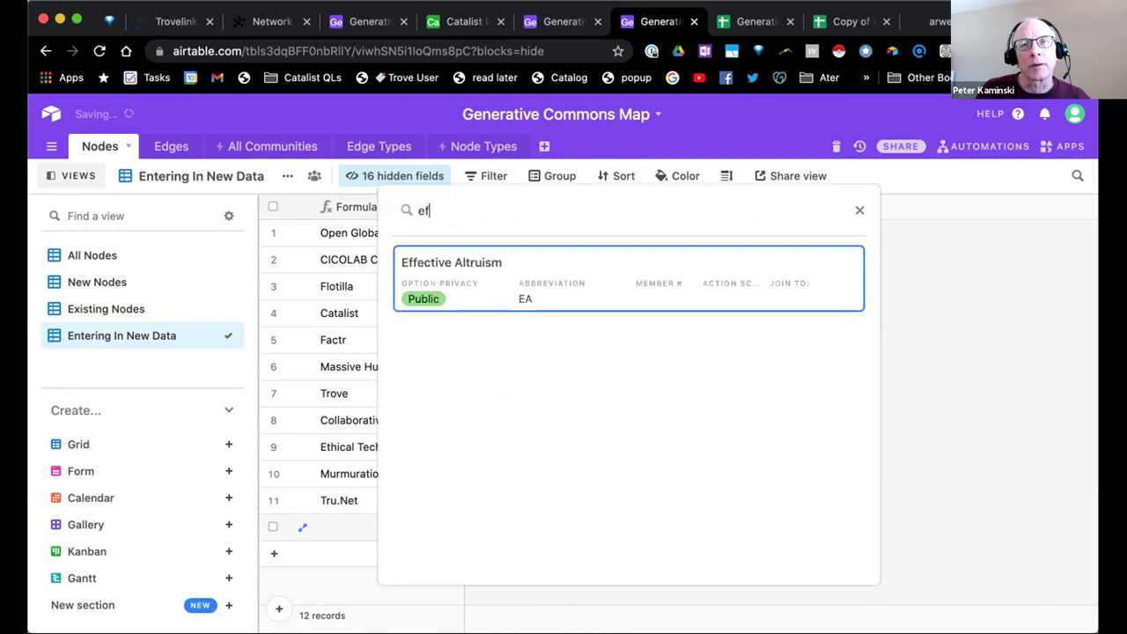
key("super+a")
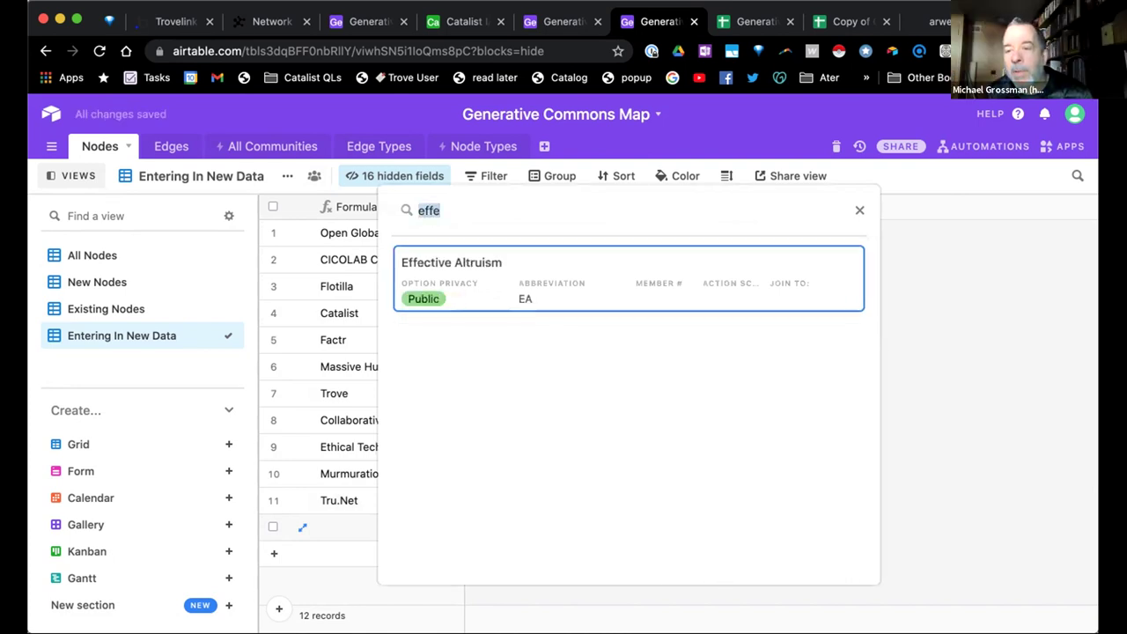
key("BackSpace")
key("BackSpace")
key("BackSpace")
key("BackSpace")
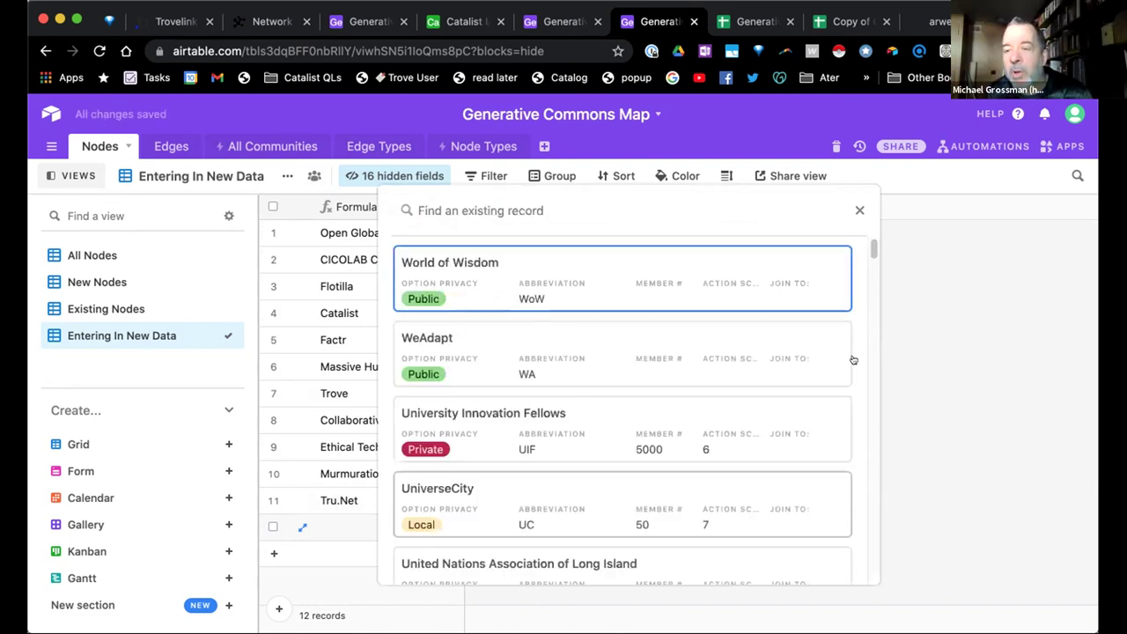
left_click(859, 210)
Name the twelfth record Center for Human Technology and add a thirteenth record named Electronic Frontier Foundation
left_click(511, 528)
type("Center for Human Technology")
key("shift+Return")
type("Electronic Fro")
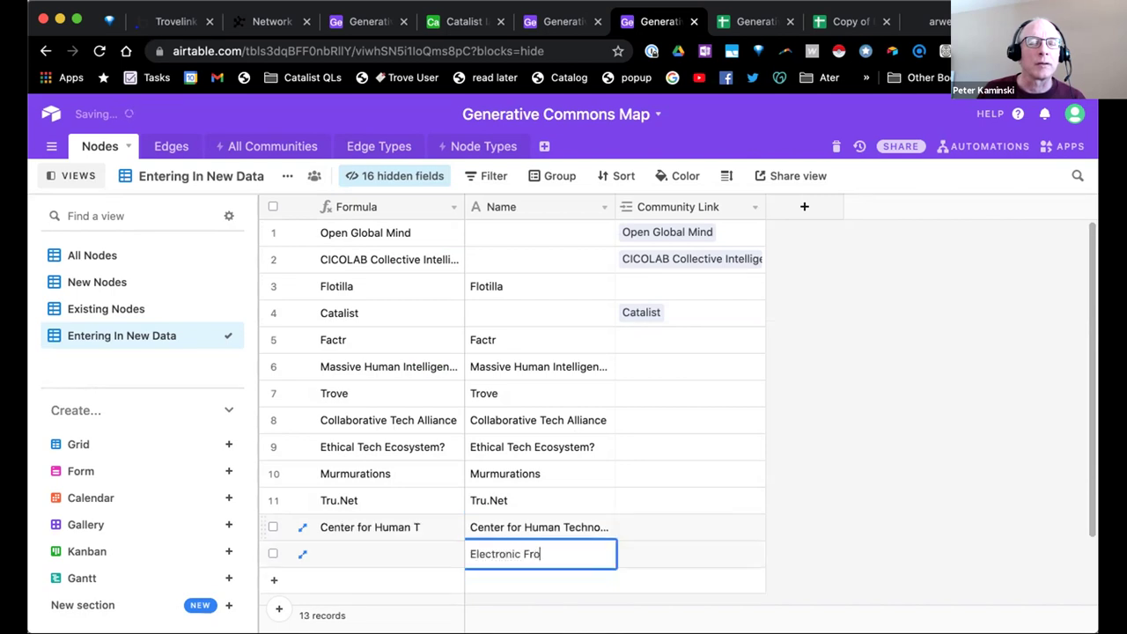
type("ntier Foundation")
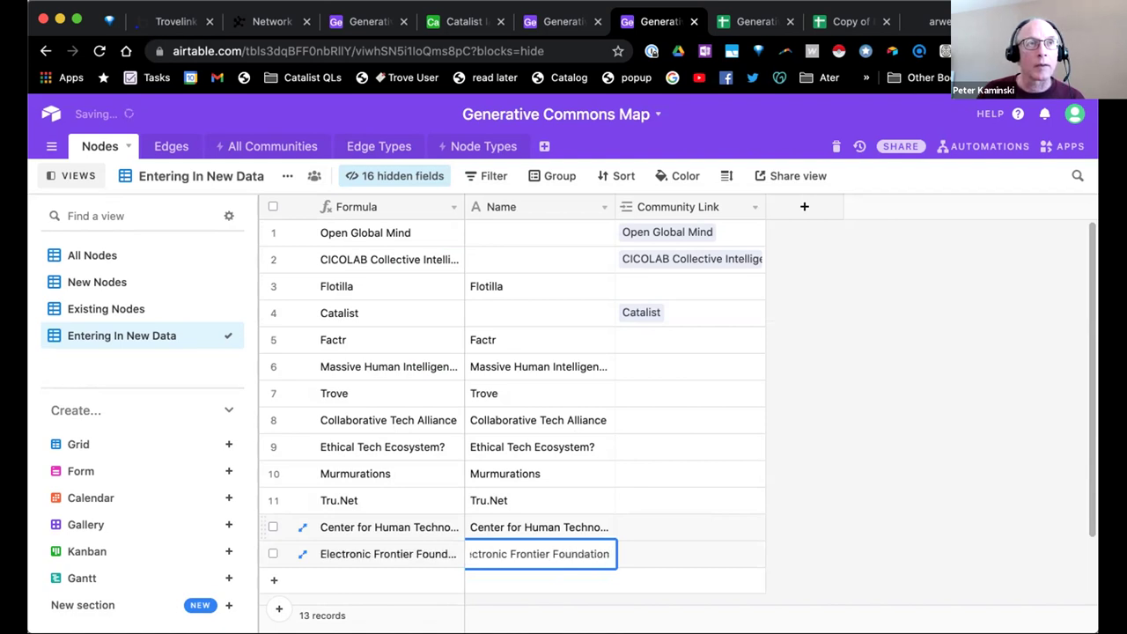
Add a fourteenth node record and name it CPFSR
key("shift+Return")
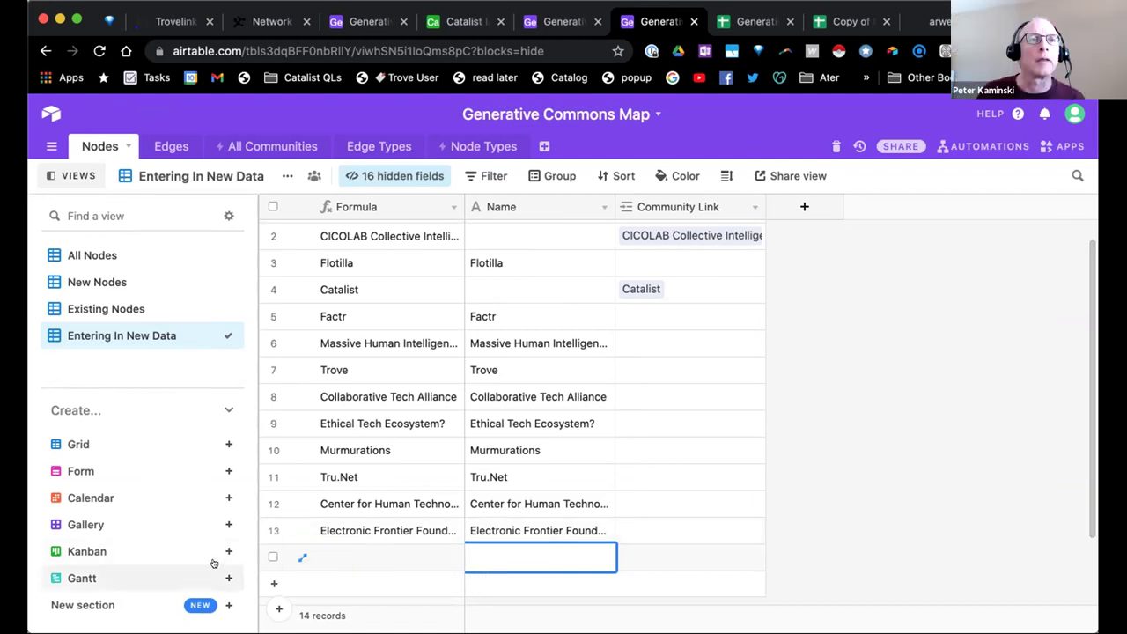
right_click(274, 557)
left_click(497, 553)
type("CPF")
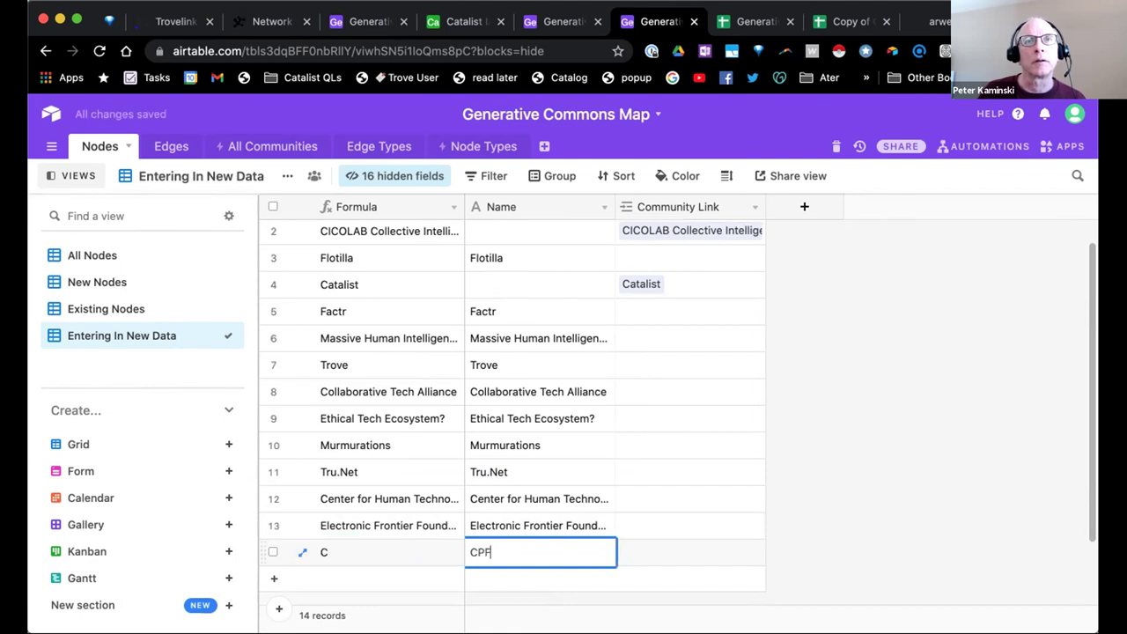
type("SR")
key("Tab")
key("Left")
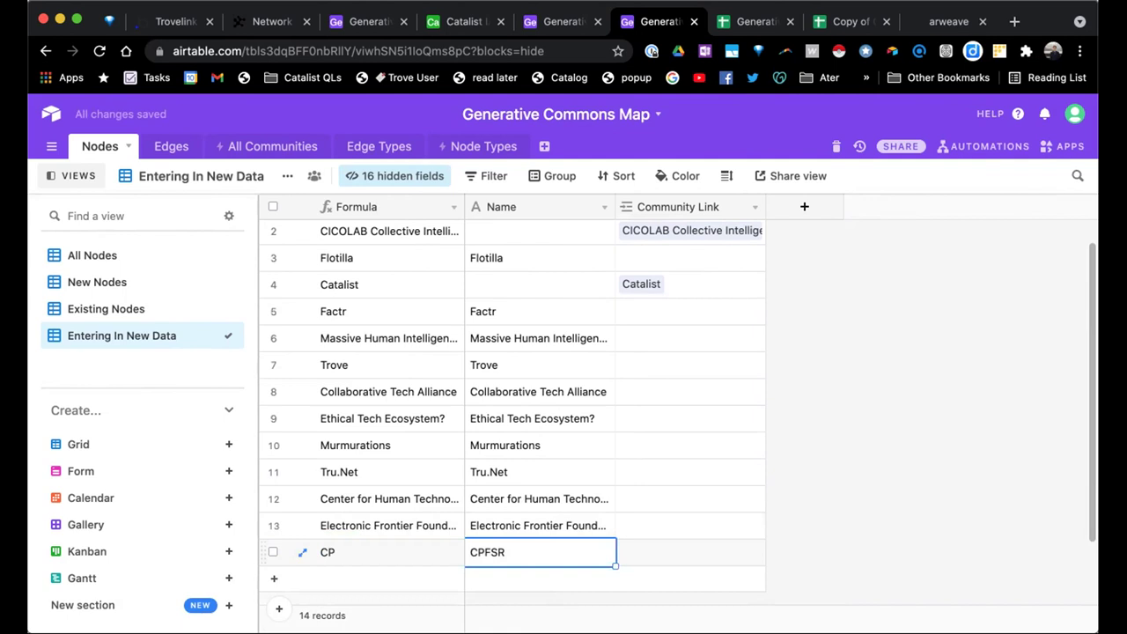
Correct the fourteenth record's name to CPSR
key("Tab")
key("Left")
key("Left")
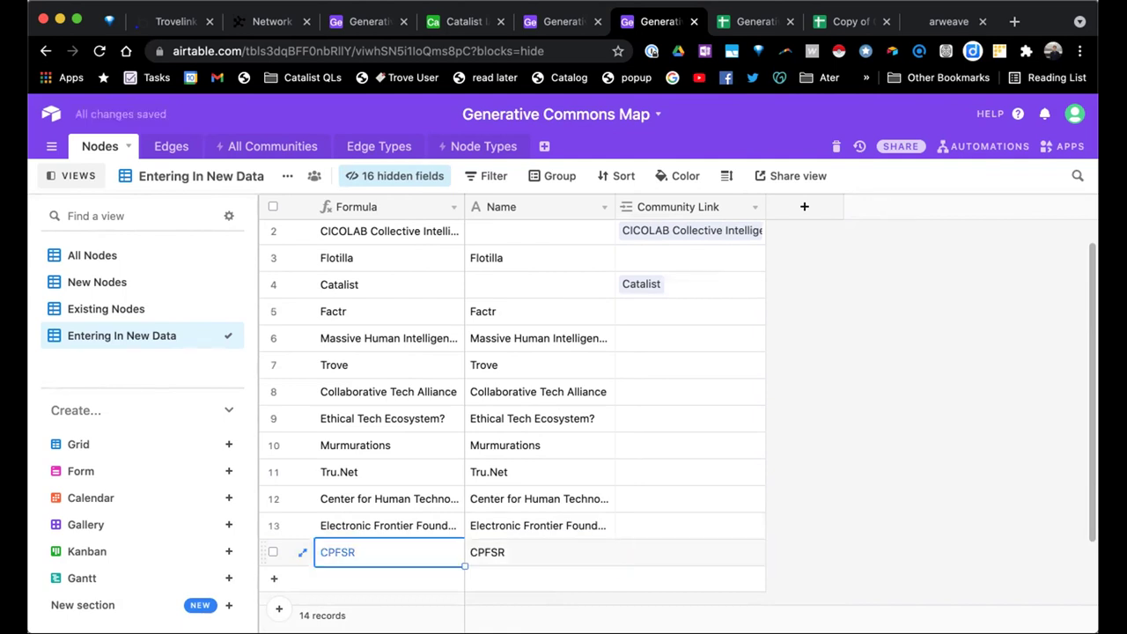
left_click(689, 552)
left_click(511, 554)
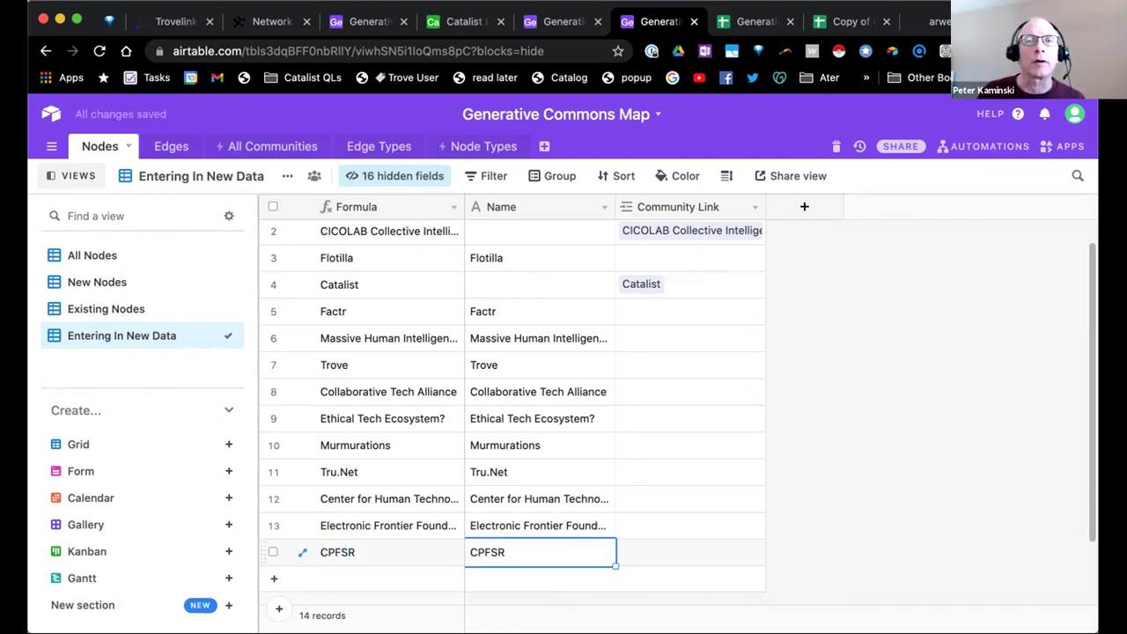
scroll(506, 556, "down", 1)
double_click(490, 542)
key("BackSpace")
key("Return")
scroll(498, 487, "up", 1)
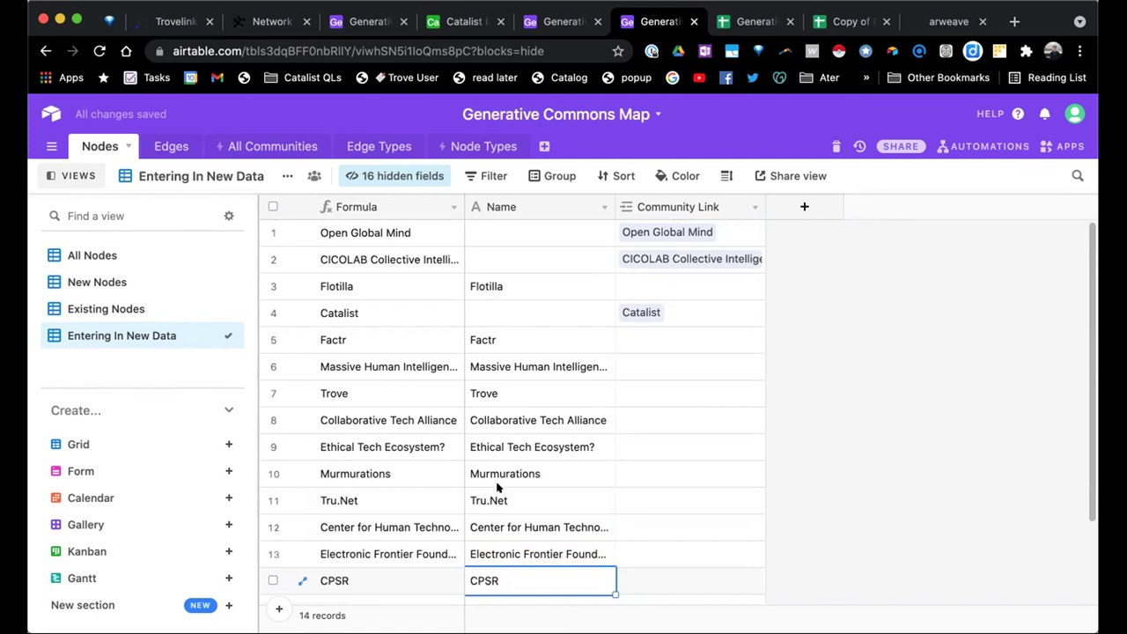
scroll(421, 406, "down", 1)
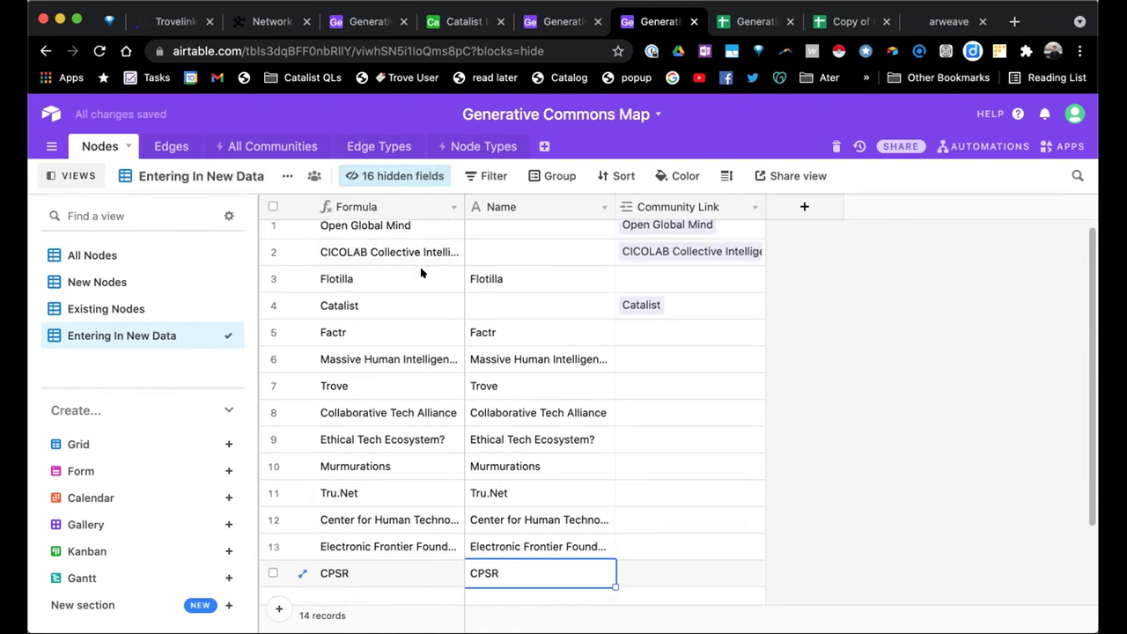
Search the hidden fields for "type" and show the Type Link and Type fields in the view
left_click(395, 175)
type("type")
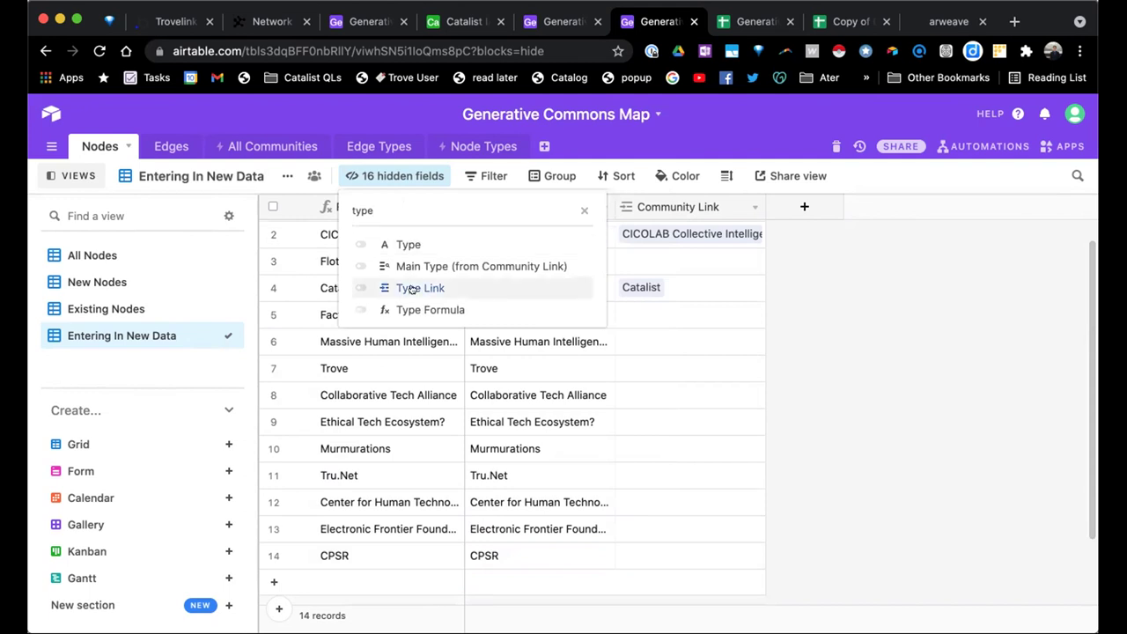
left_click(411, 288)
left_click(408, 244)
left_click(699, 354)
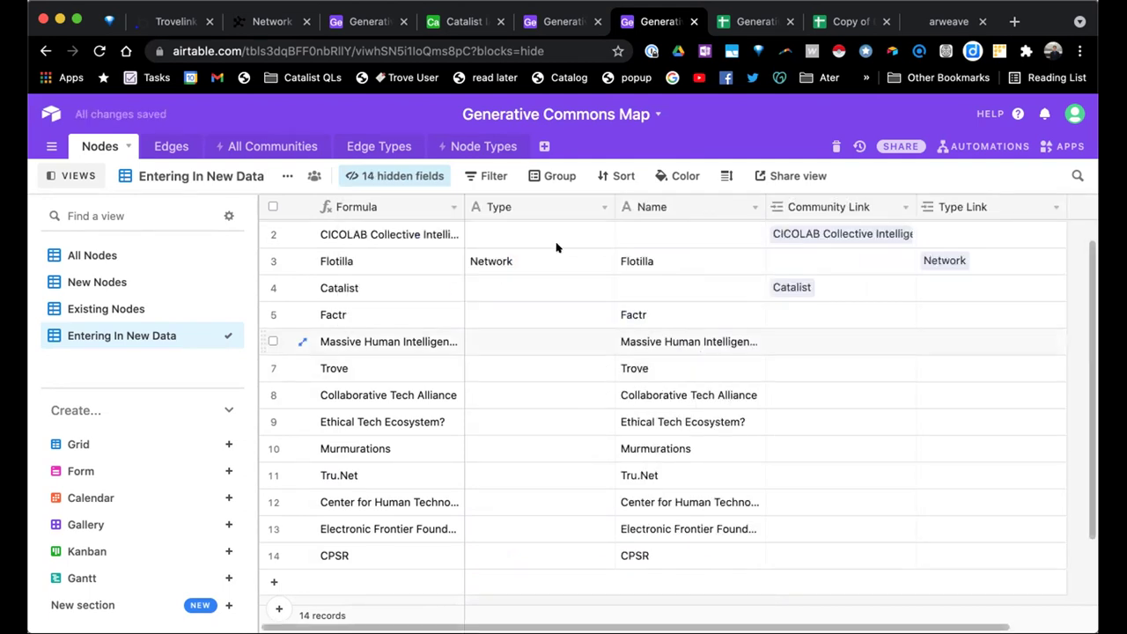
Inspect Flotilla's Type Link entry and its list of linkable types, and close the list without adding one
scroll(557, 264, "up", 1)
scroll(557, 292, "right", 1)
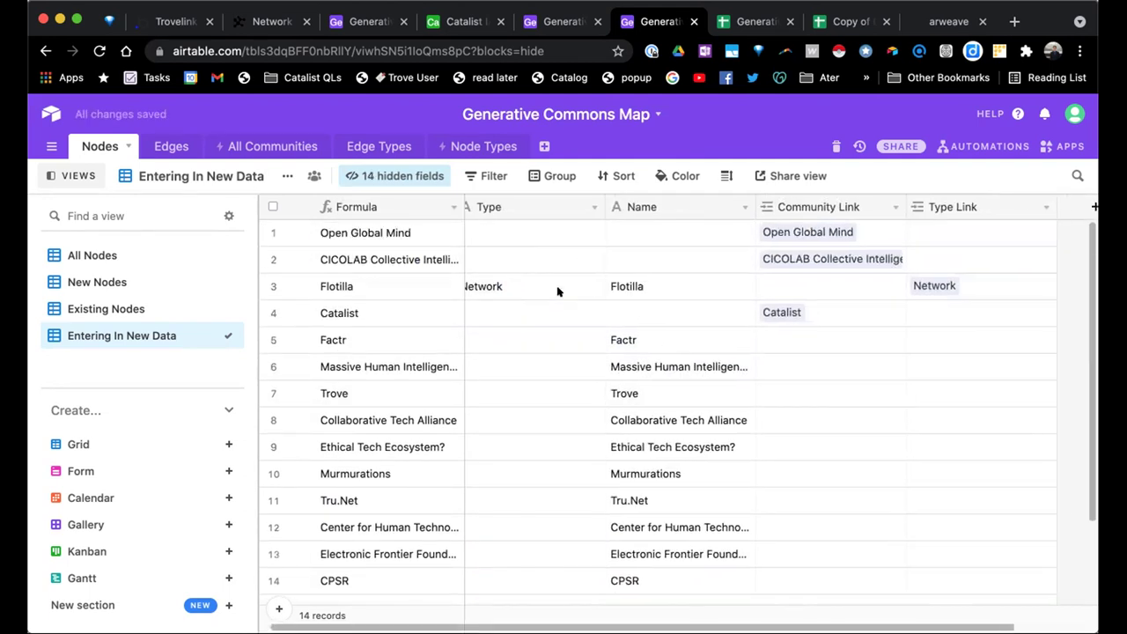
scroll(557, 291, "right", 2)
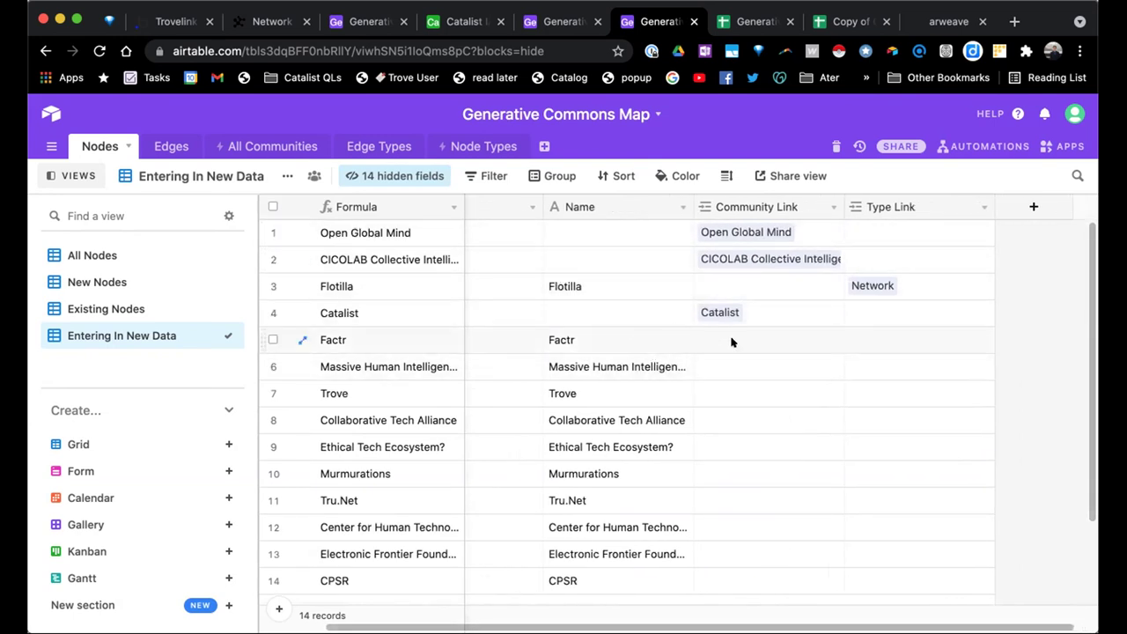
scroll(731, 342, "right", 1)
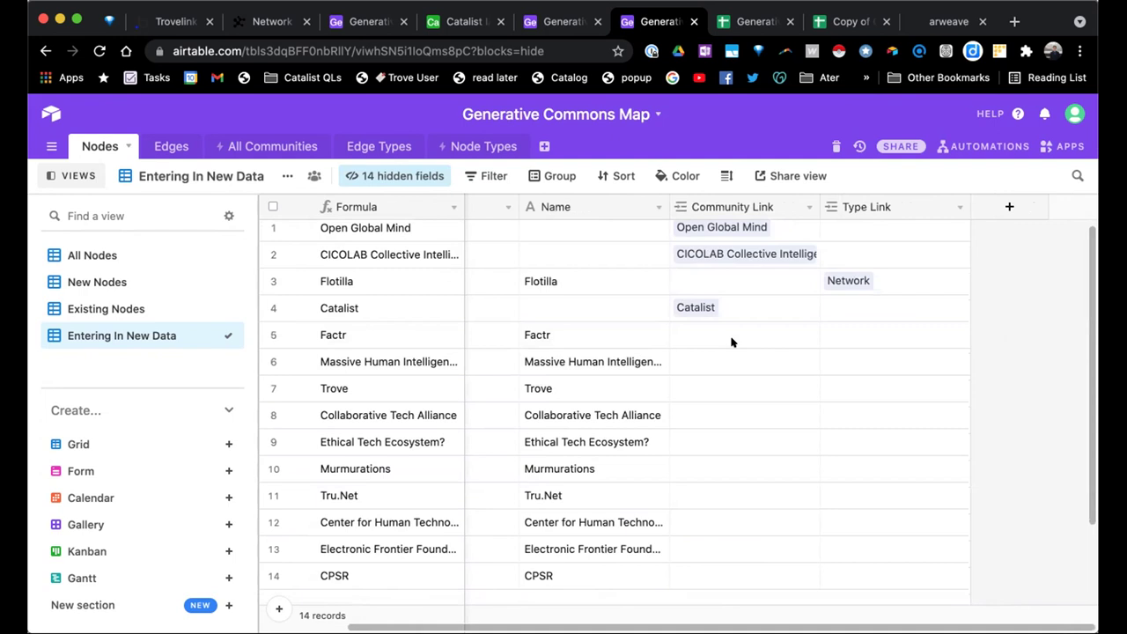
scroll(730, 342, "left", 1)
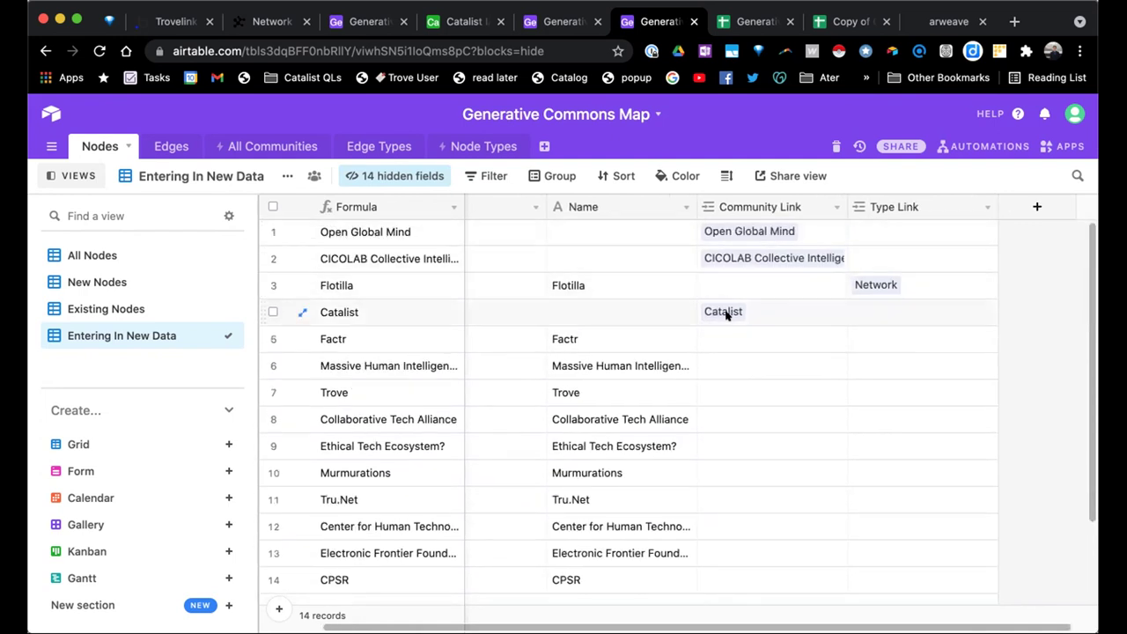
left_click(876, 283)
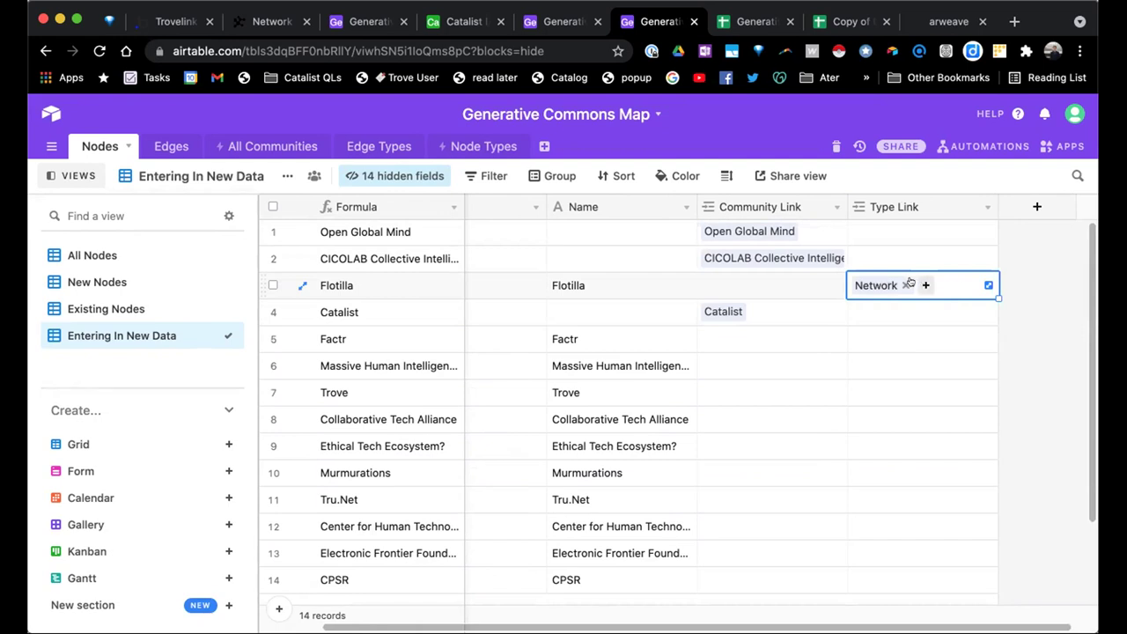
left_click(798, 288)
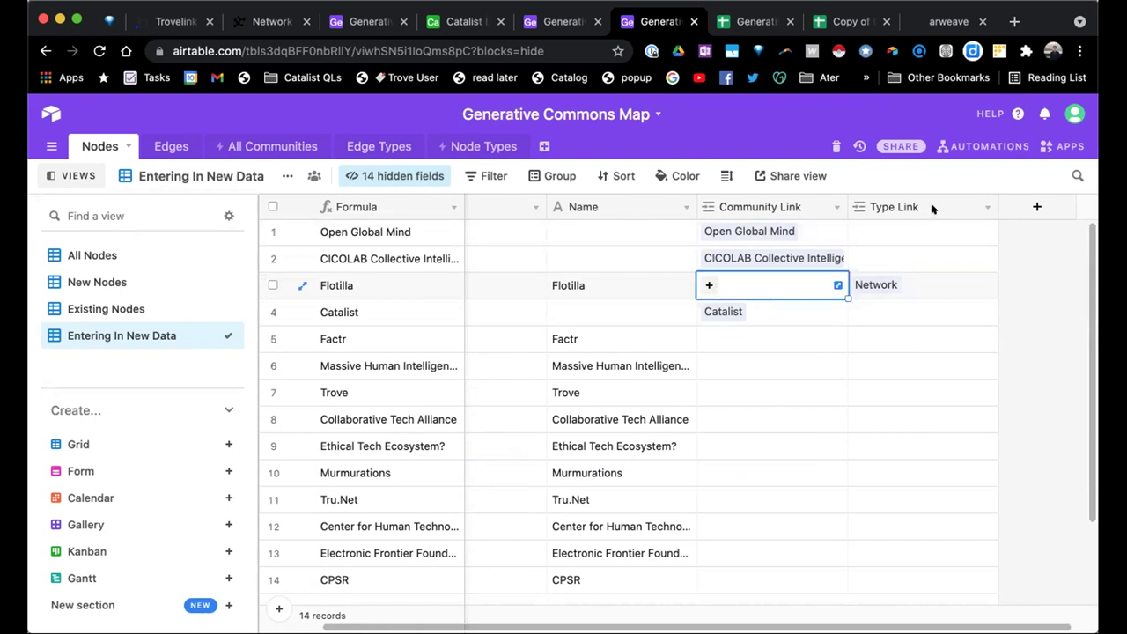
left_click(931, 286)
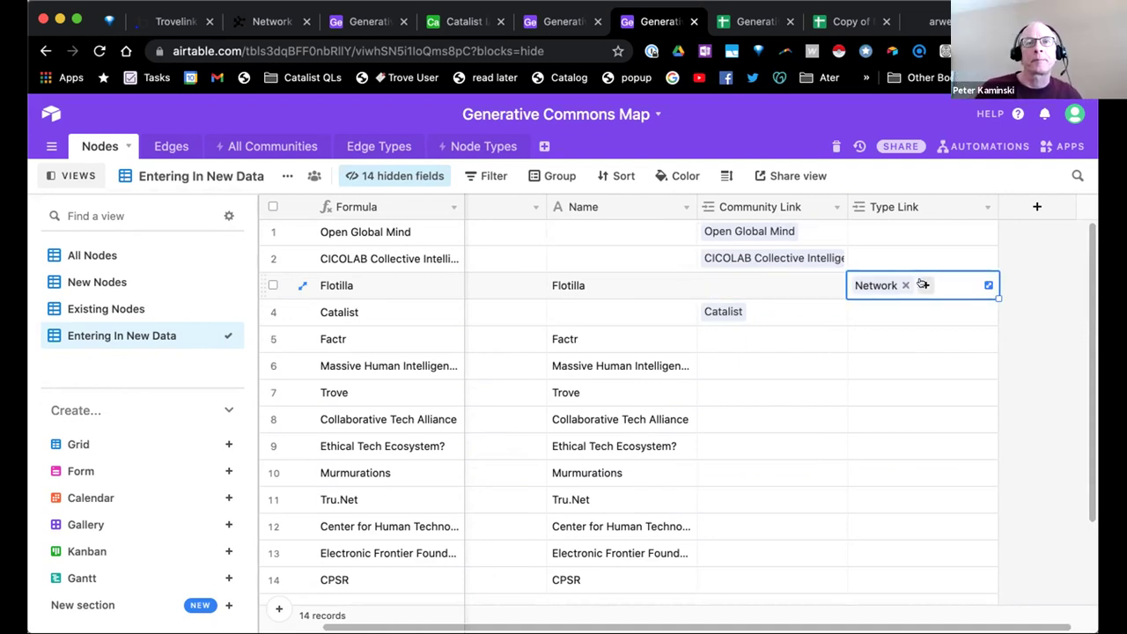
left_click(923, 284)
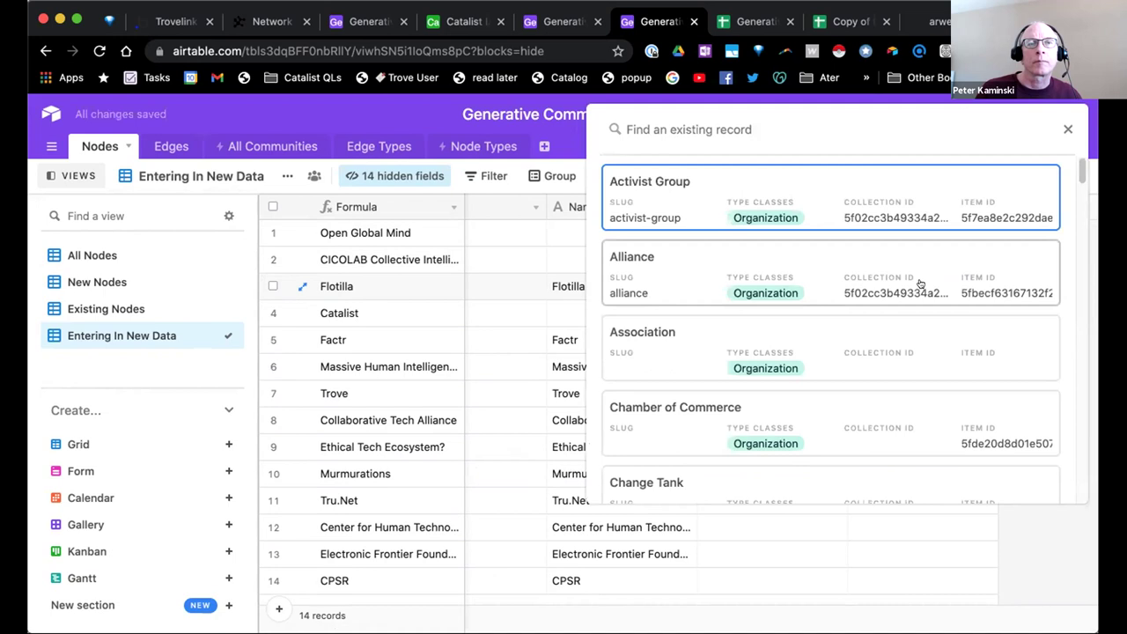
left_click(539, 368)
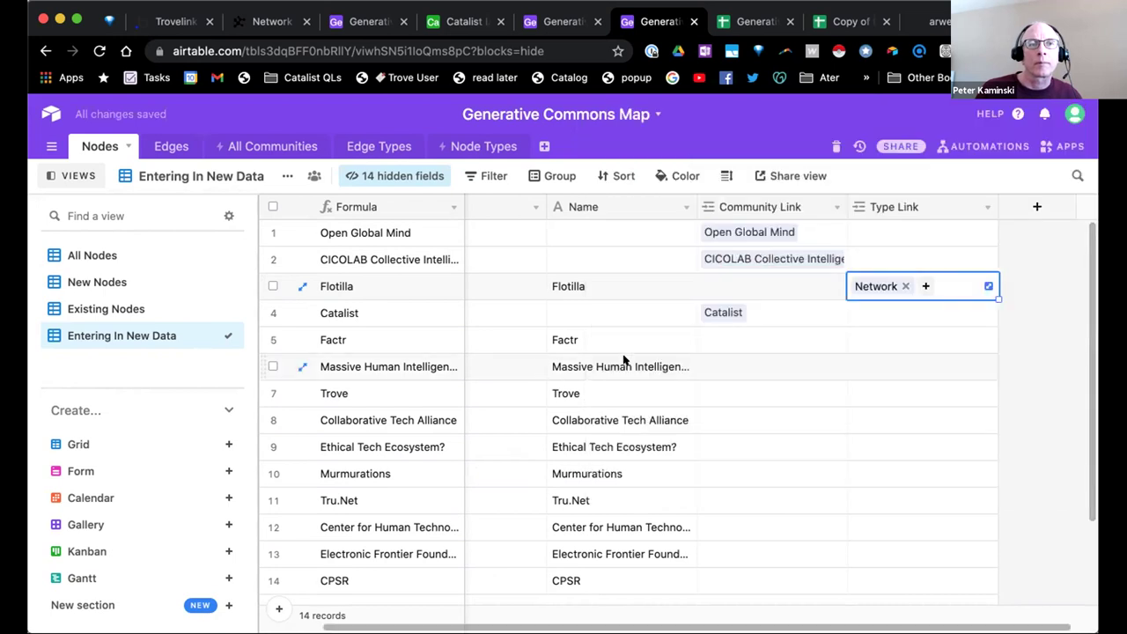
Search the linkable types for "comp" from the Factr record and link it to Company
left_click(858, 339)
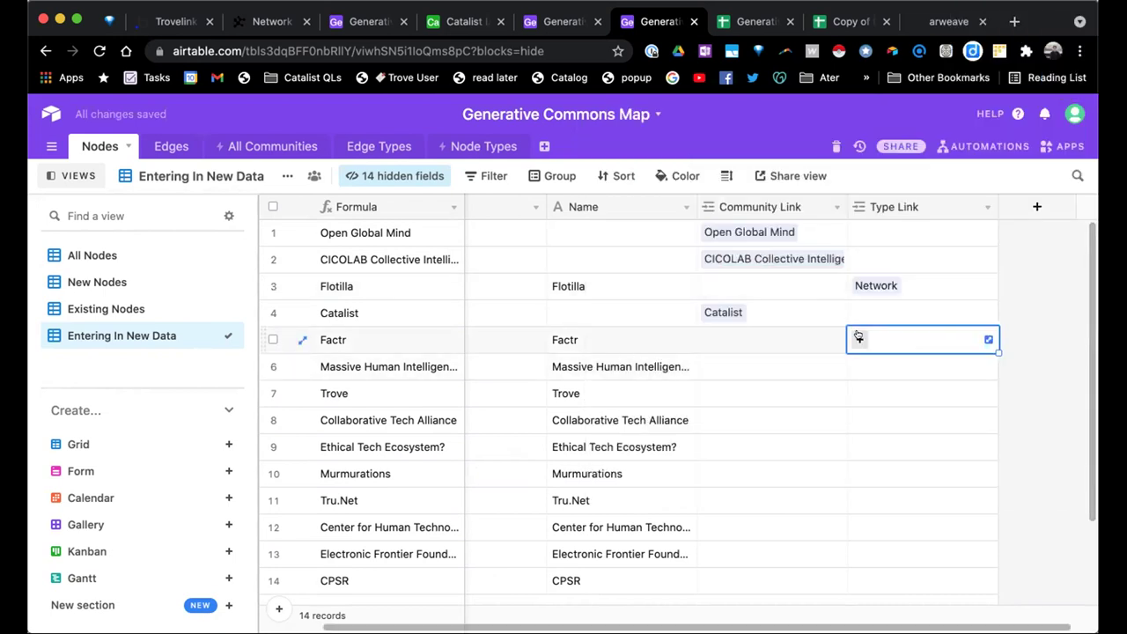
left_click(859, 337)
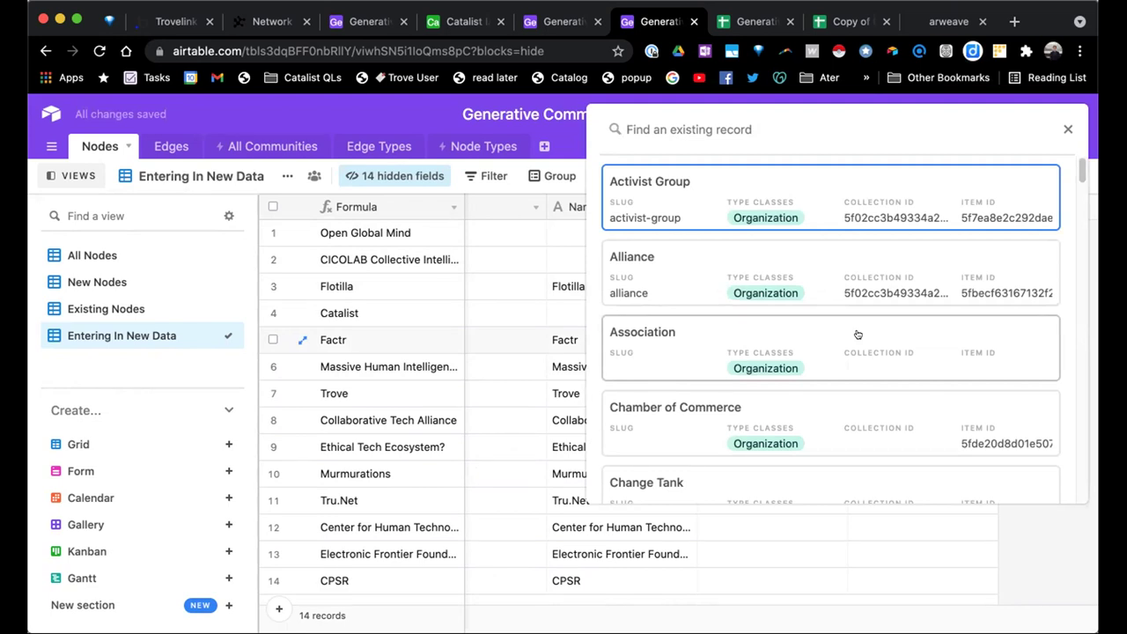
type("coll")
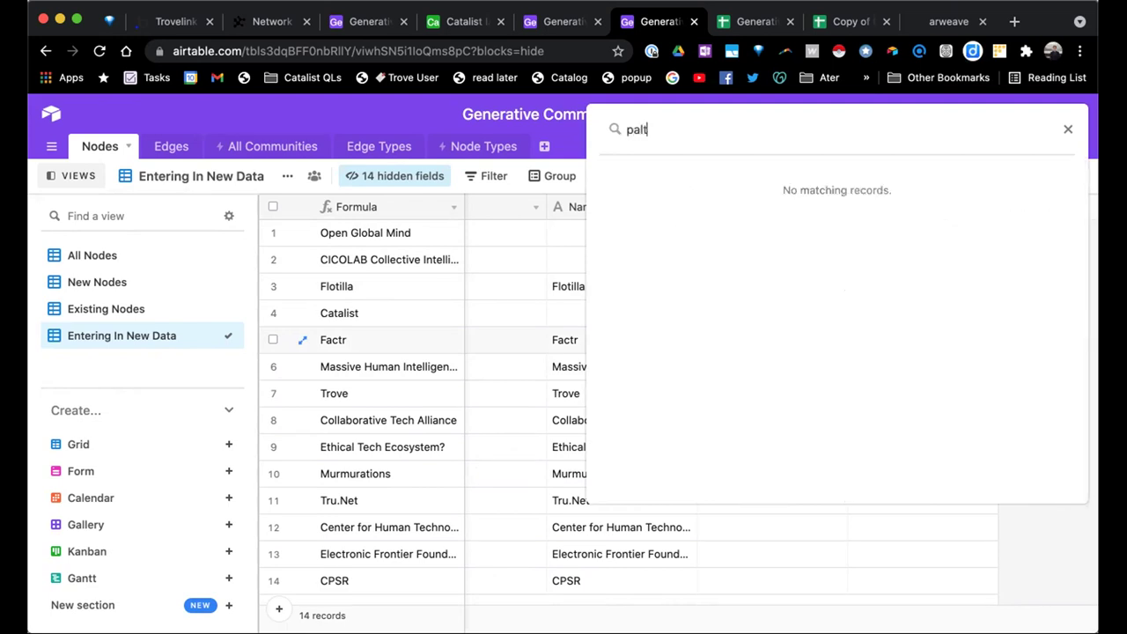
key("BackSpace")
key("BackSpace")
key("BackSpace")
key("BackSpace")
scroll(850, 206, "down", 4)
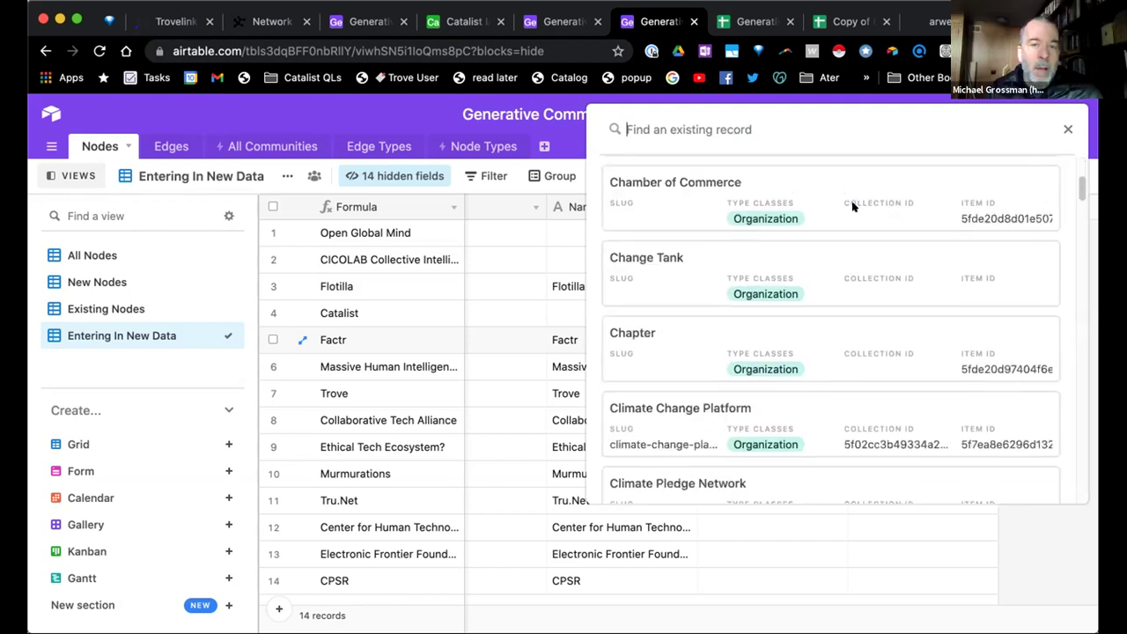
scroll(850, 206, "down", 5)
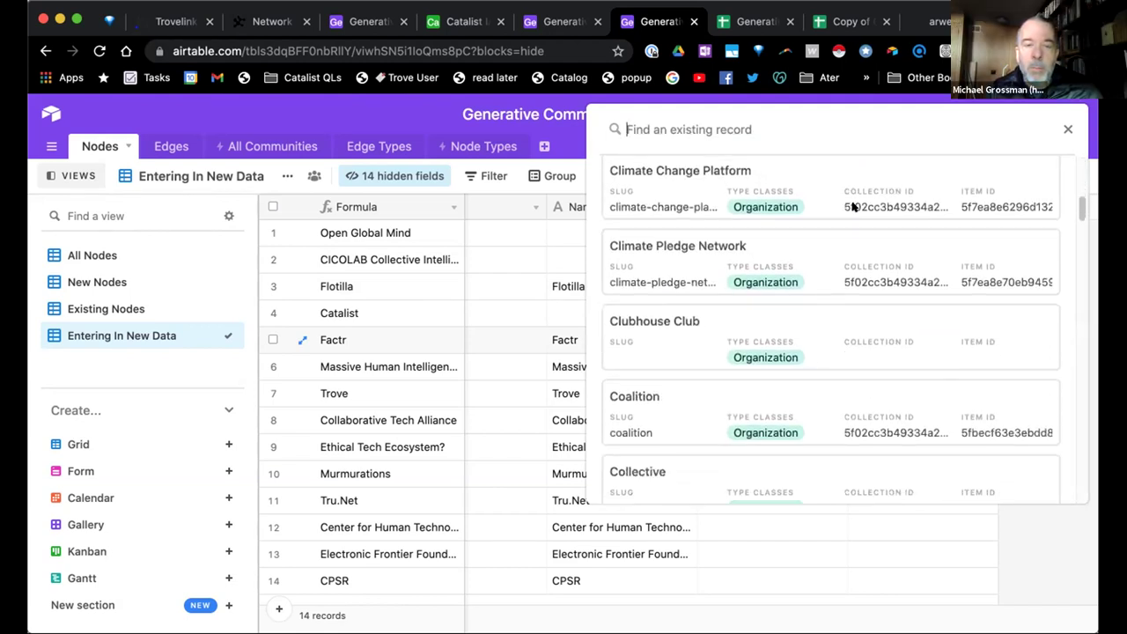
type("comp")
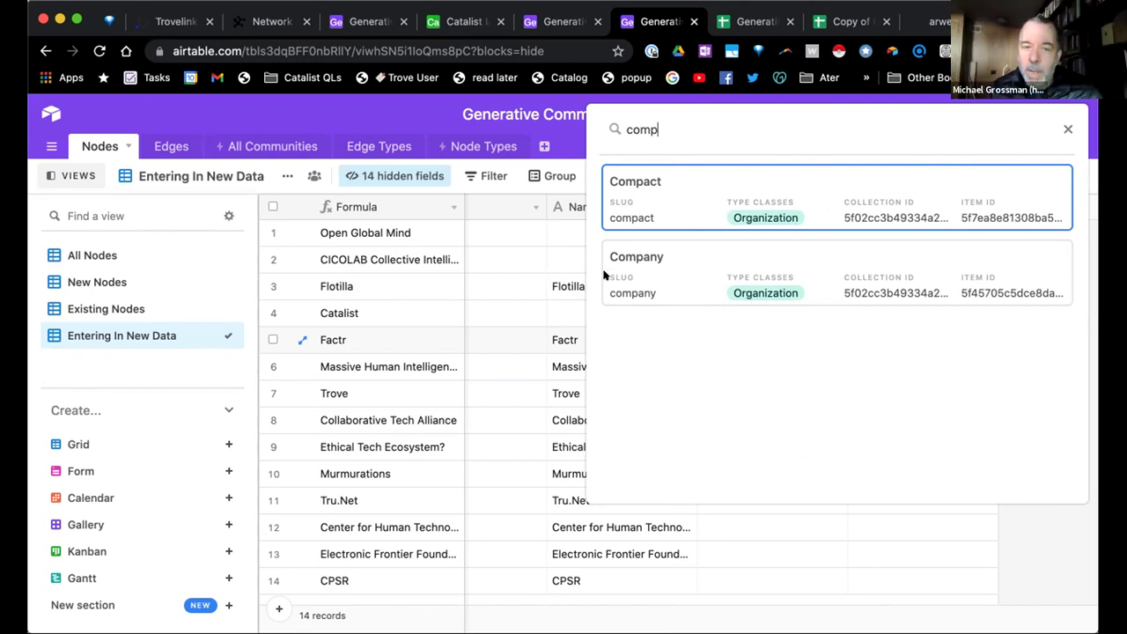
left_click(652, 259)
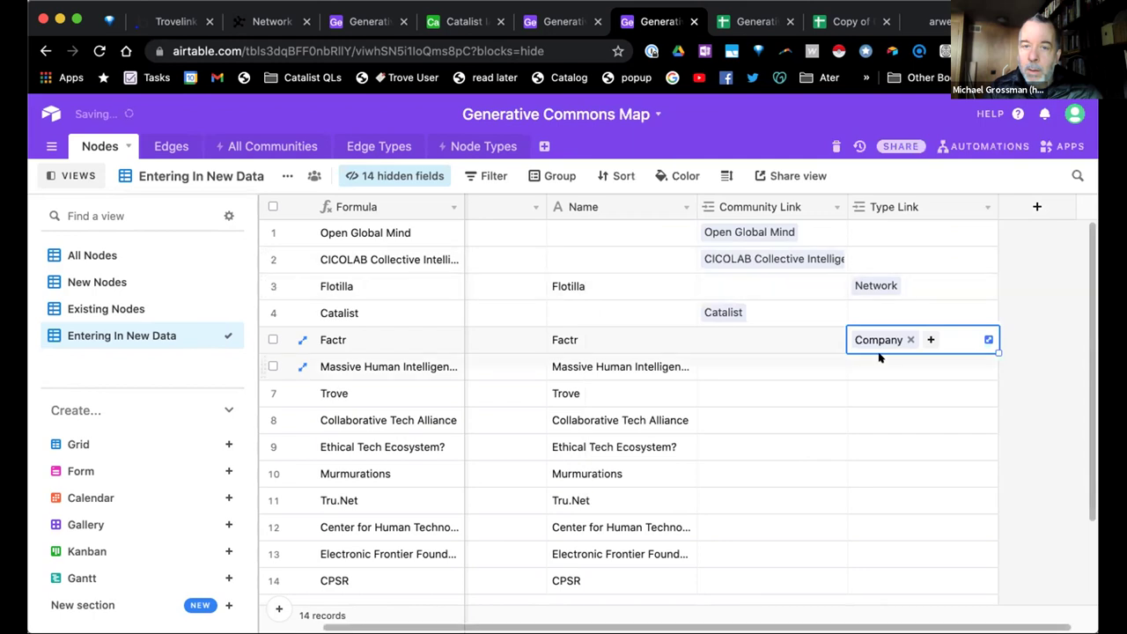
Browse the linkable types for Factr again and close the list without adding a second one
left_click(926, 339)
scroll(822, 327, "down", 8)
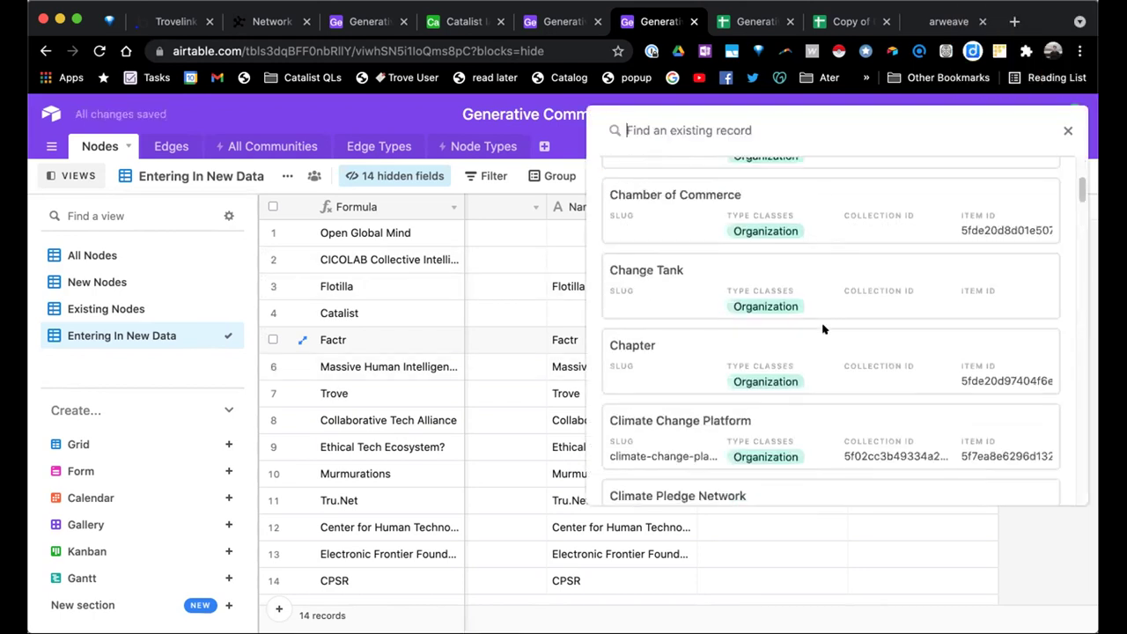
scroll(823, 325, "down", 5)
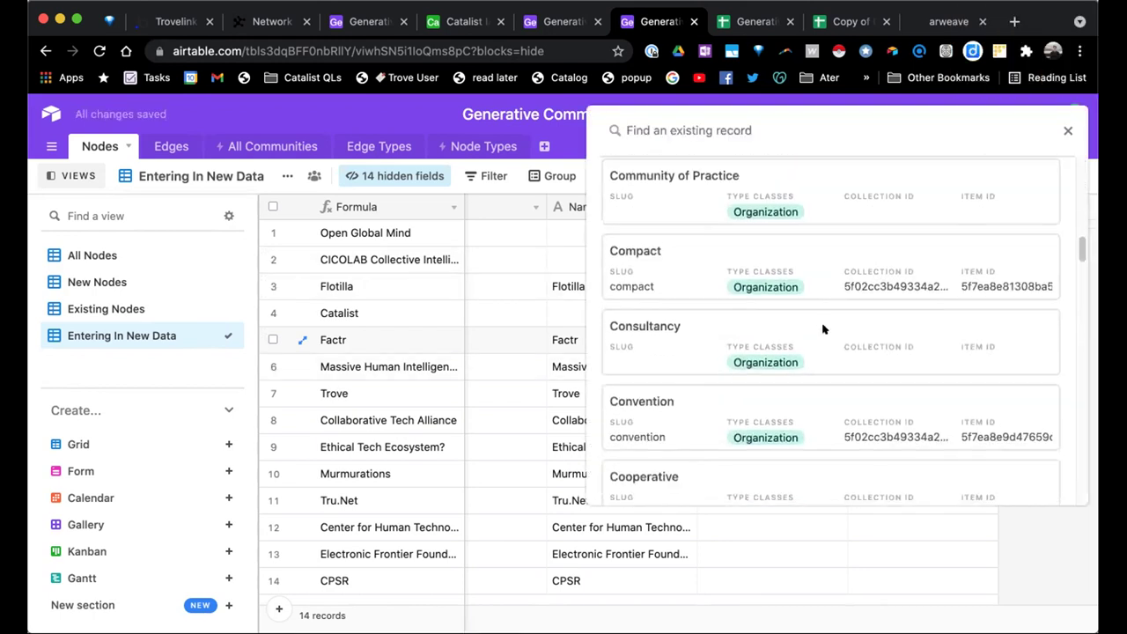
left_click(567, 321)
Enter Platform as the Type of the Factr record
left_click(820, 336)
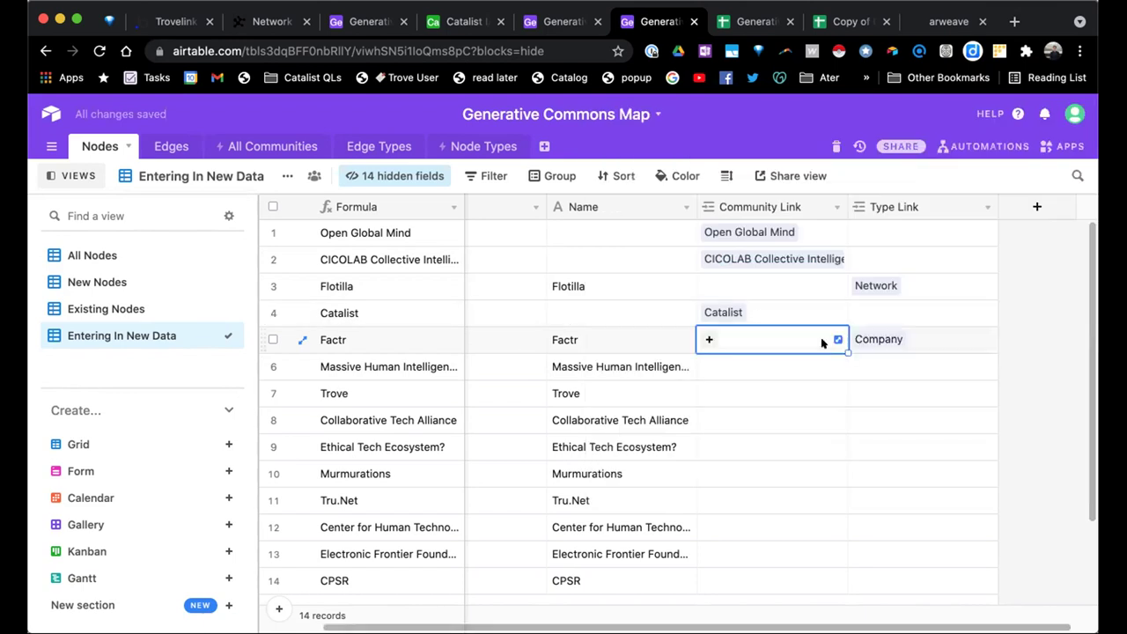
key("Left")
key("Left")
type("Platform")
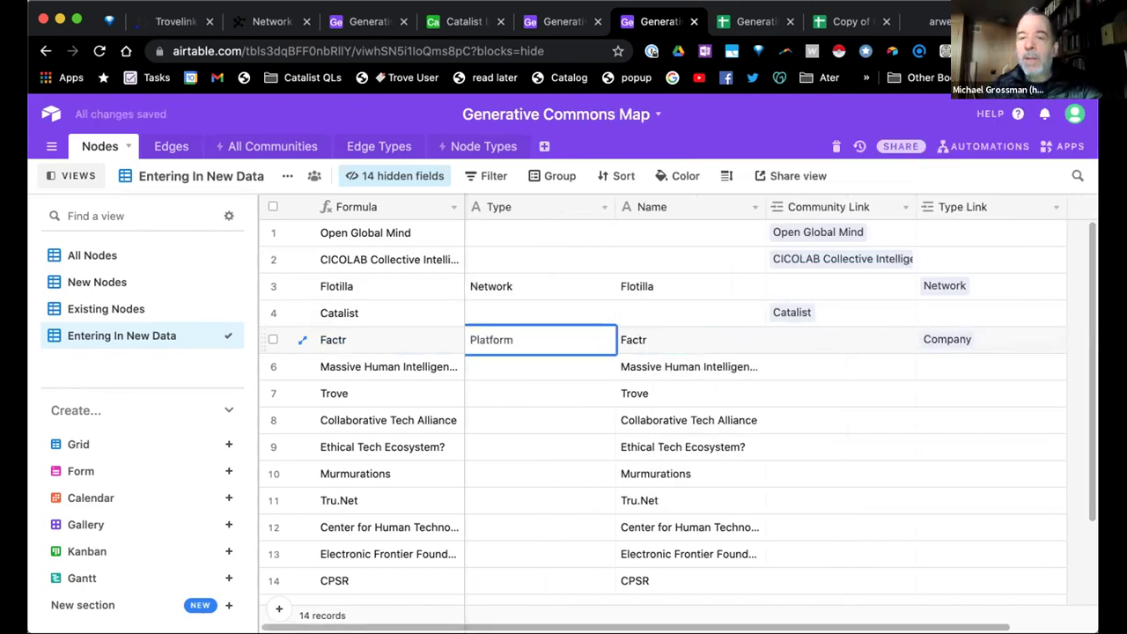
key("Tab")
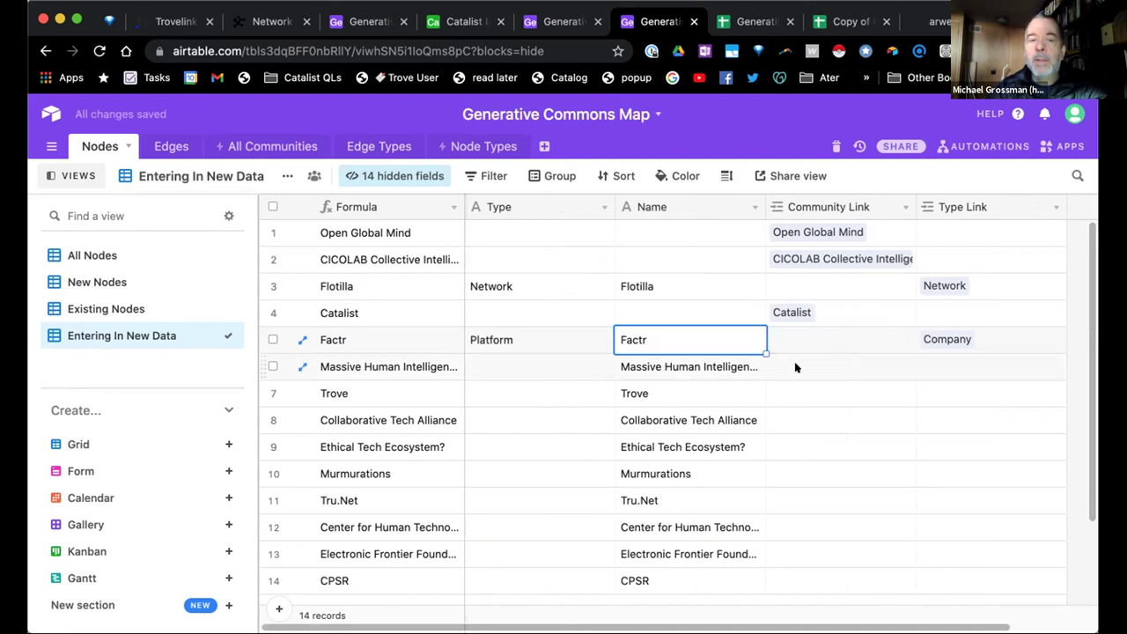
Search the linkable types for "compa" from the Trove record and link it to Company
left_click(686, 372)
key("Right")
key("Right")
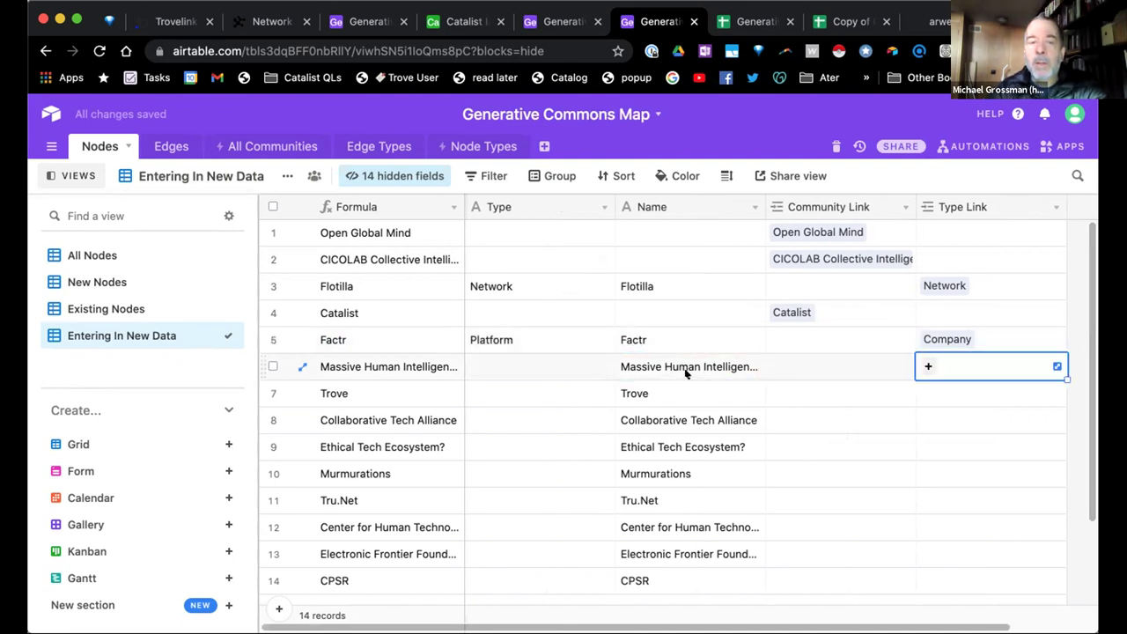
key("Down")
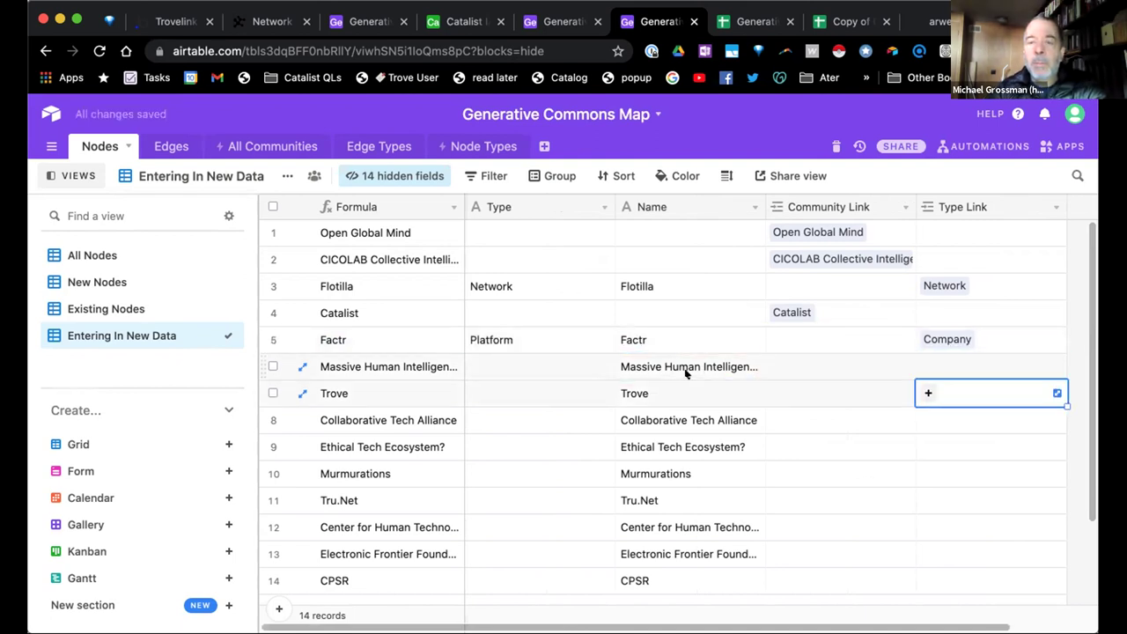
type("compa")
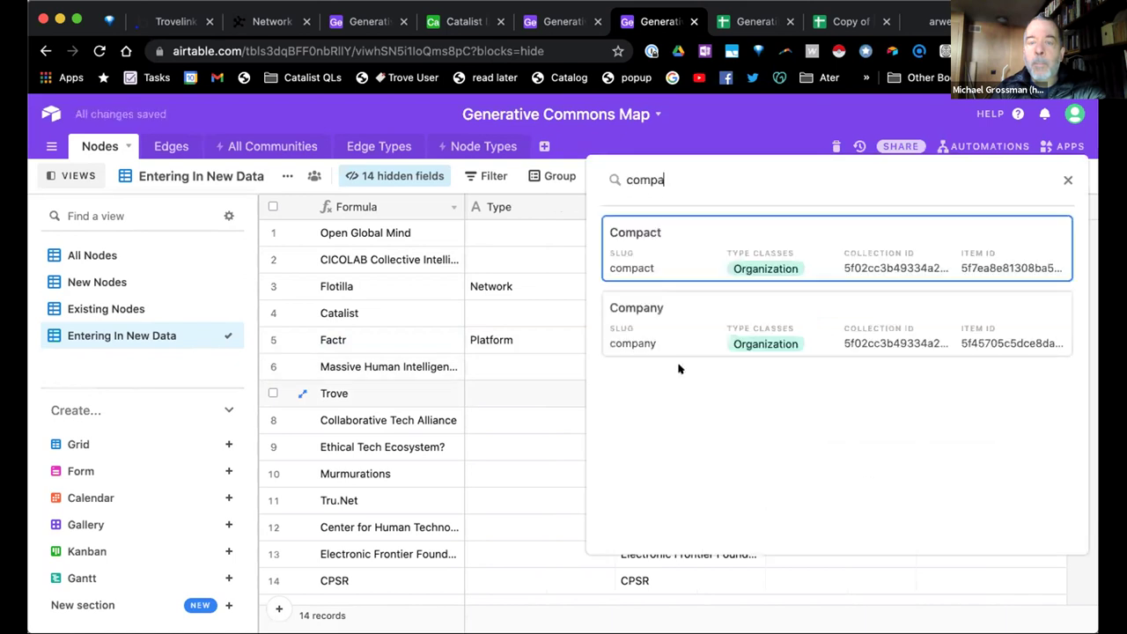
left_click(637, 314)
Enter Platform as the Type of the Trove record
key("Left")
key("Left")
key("Left")
type("Platform")
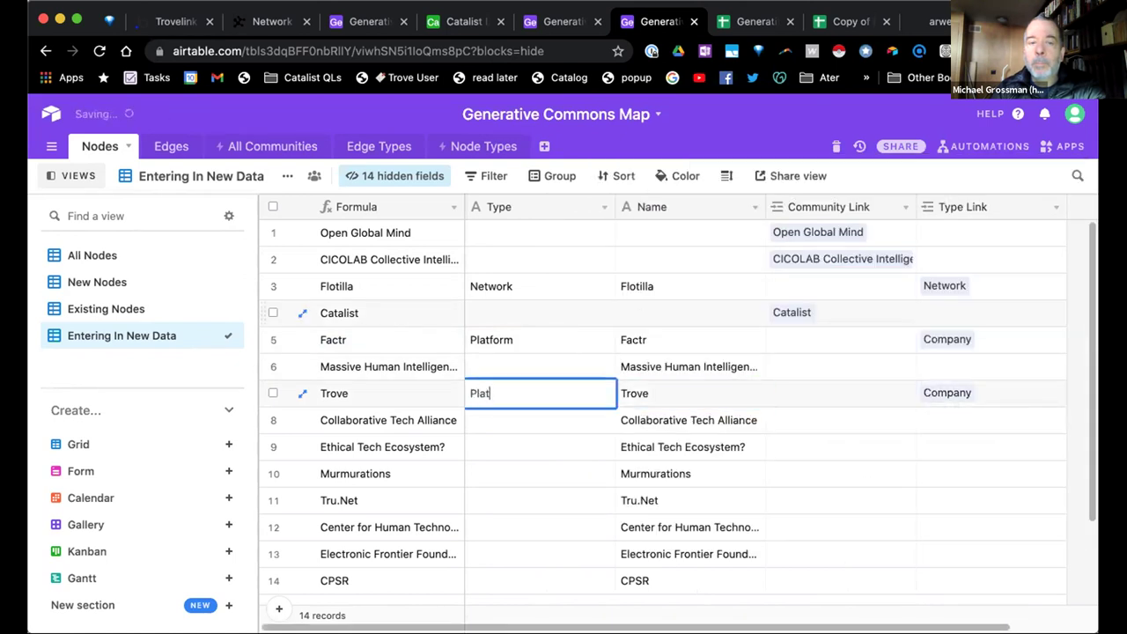
key("Tab")
Enter Platform as the Type of the sixth record
key("Tab")
key("Tab")
key("Up")
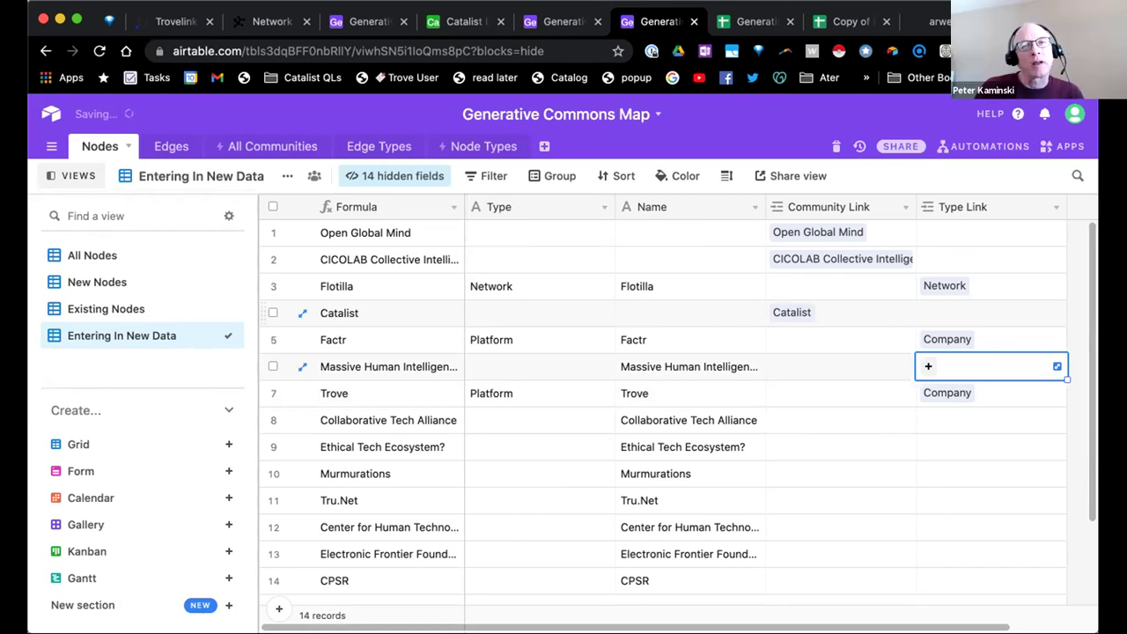
key("Left")
key("Left")
key("Left")
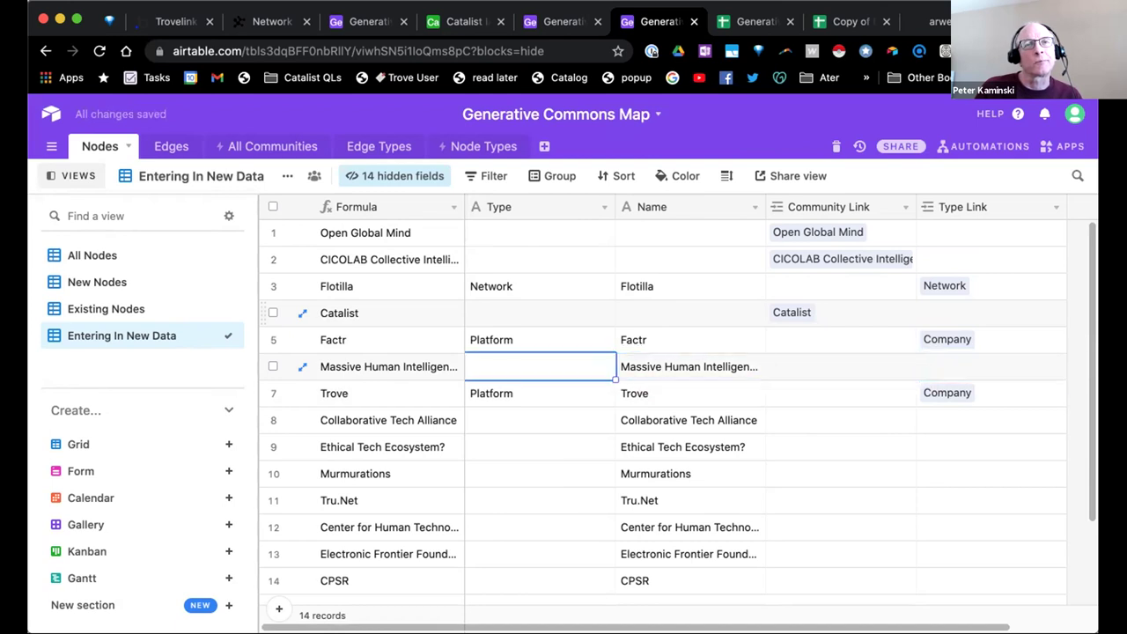
type("Platform")
key("Tab")
Search the sixth record's linkable types for "comp" and "other", and browse the unfiltered list for a suitable type
key("Tab")
key("Tab")
type("comp")
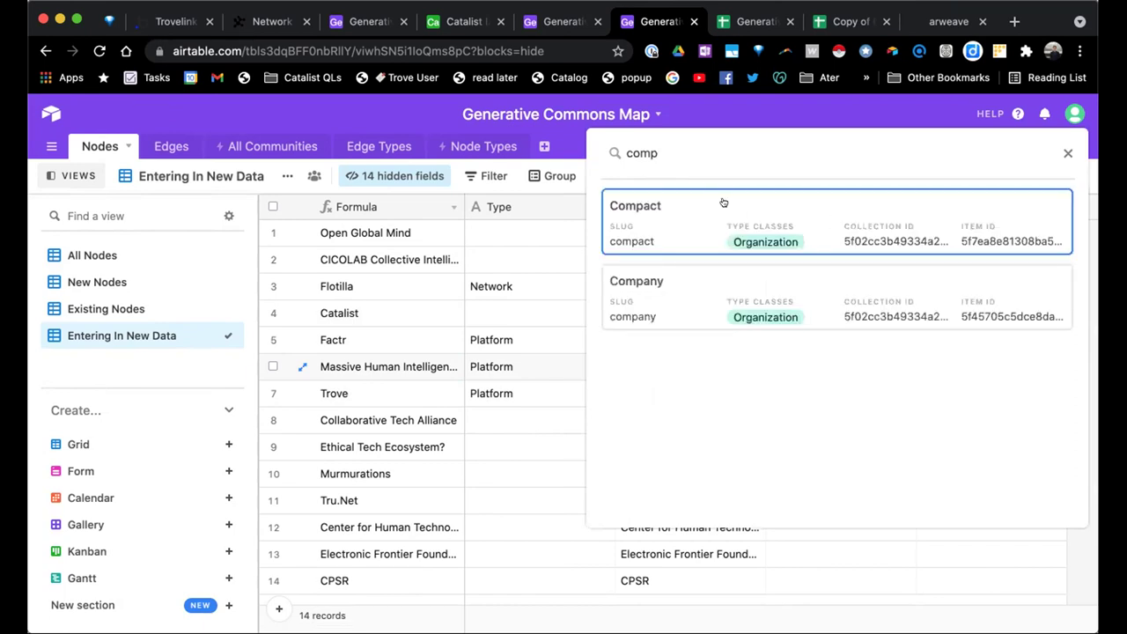
key("ctrl+a")
key("BackSpace")
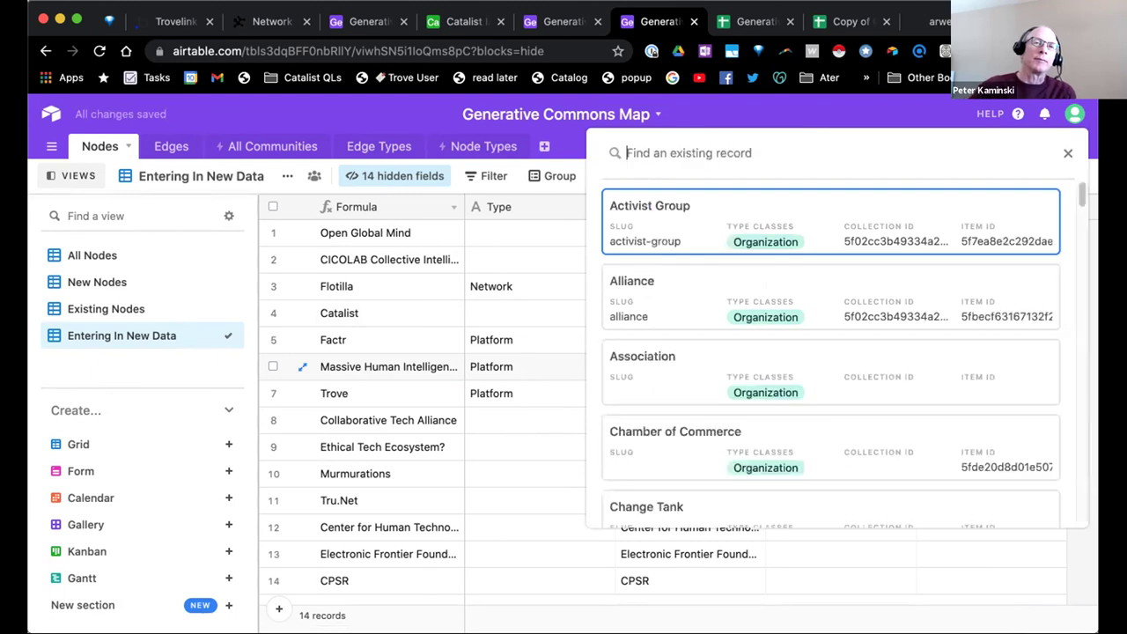
type("cbfed")
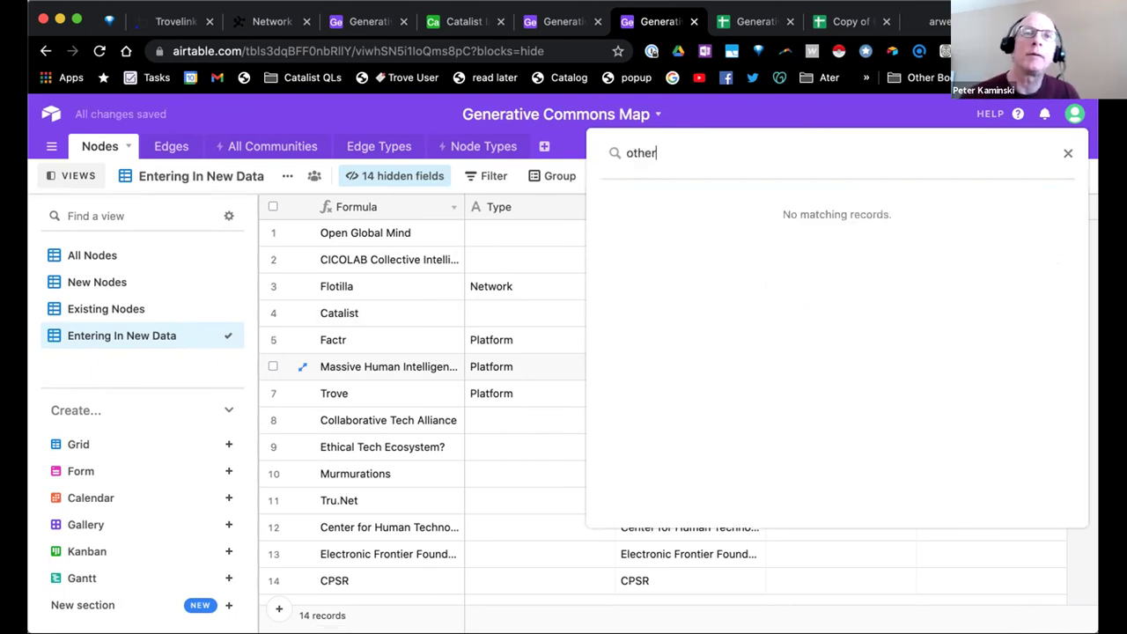
key("ctrl+a")
key("BackSpace")
scroll(757, 293, "down", 8)
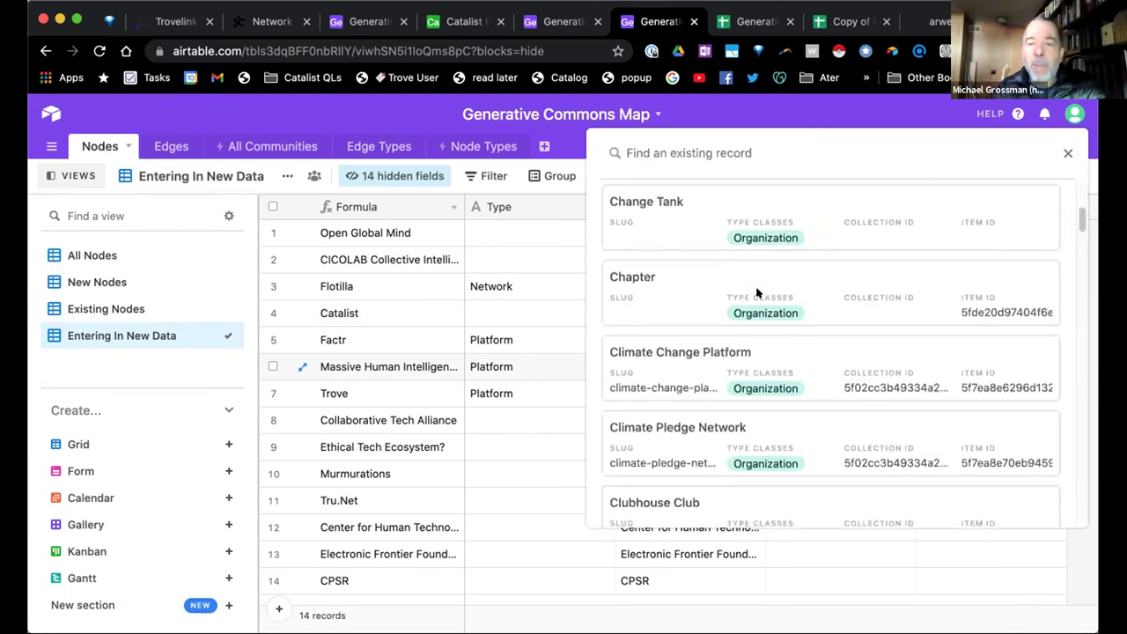
Link the Massive Human Intelligence record to the Guild type in its Type Link field
scroll(757, 293, "down", 3)
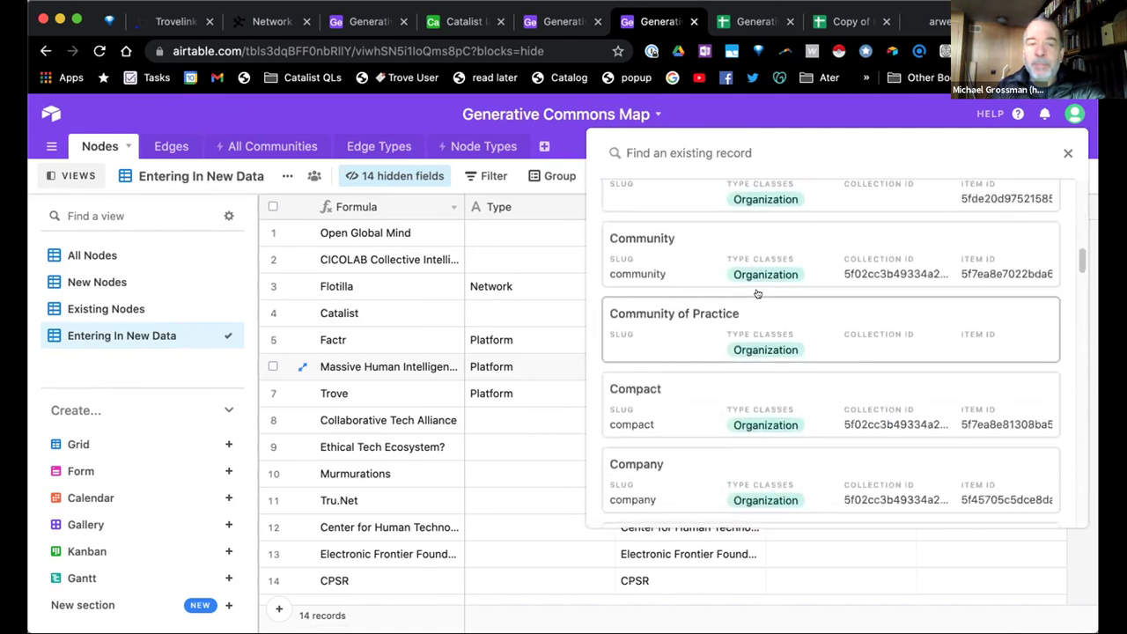
type("init")
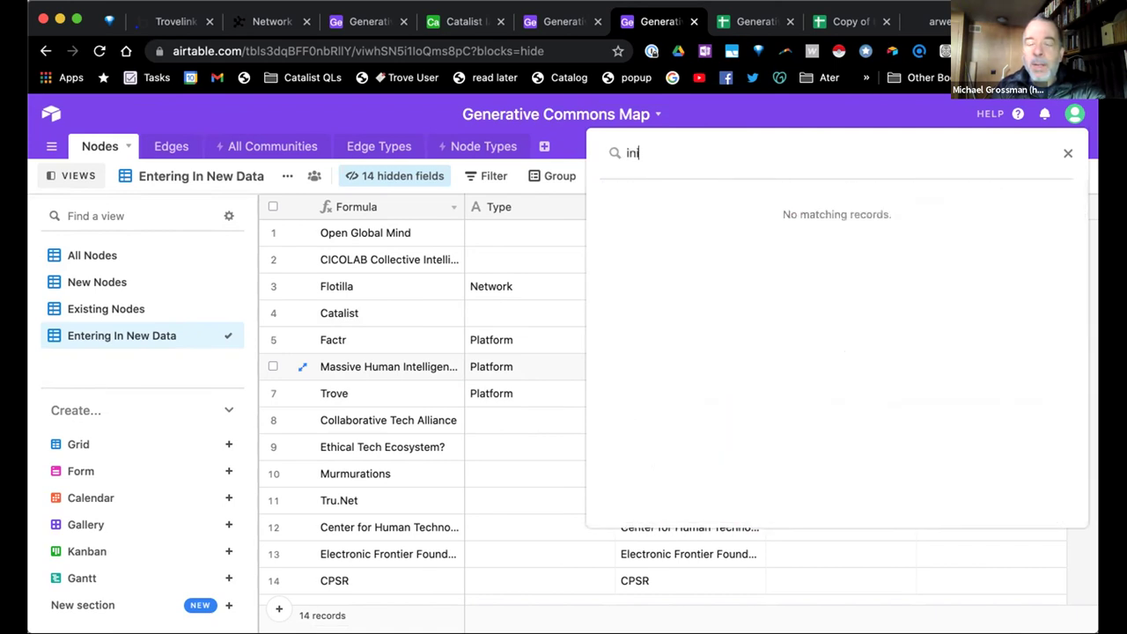
key("BackSpace")
key("BackSpace")
key("BackSpace")
key("BackSpace")
scroll(797, 374, "down", 1)
scroll(796, 372, "down", 15)
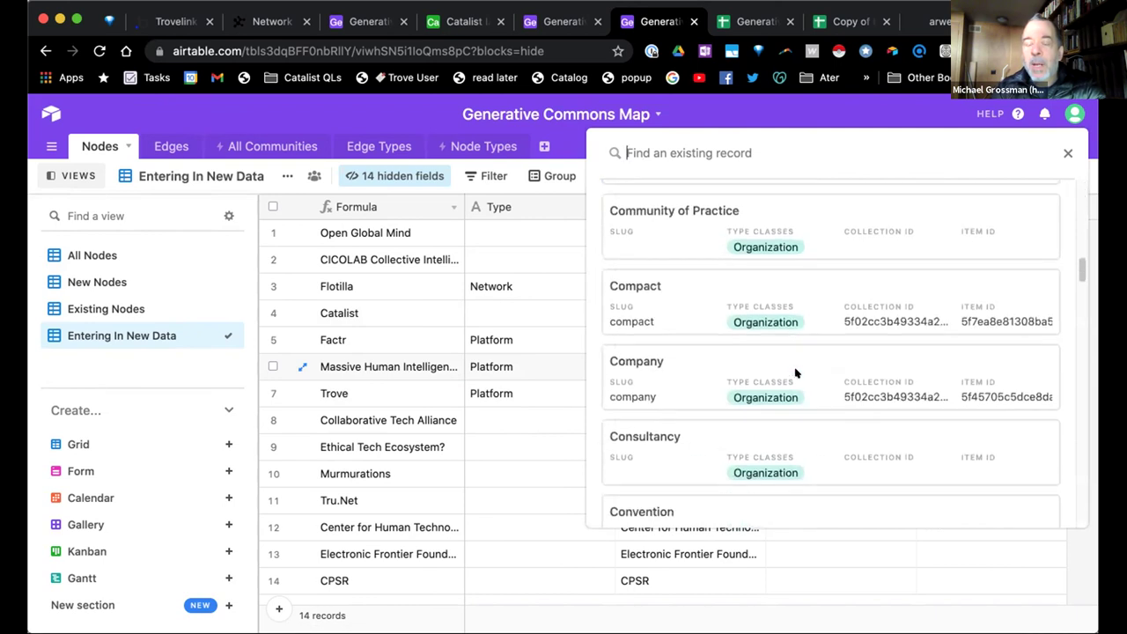
scroll(797, 373, "down", 5)
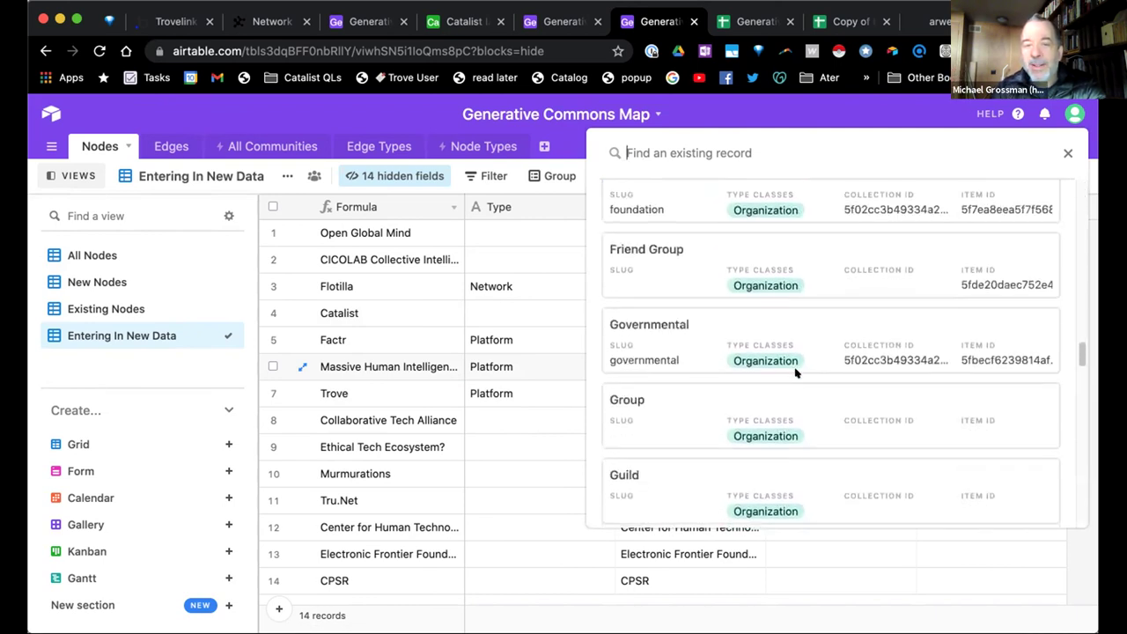
scroll(796, 373, "down", 4)
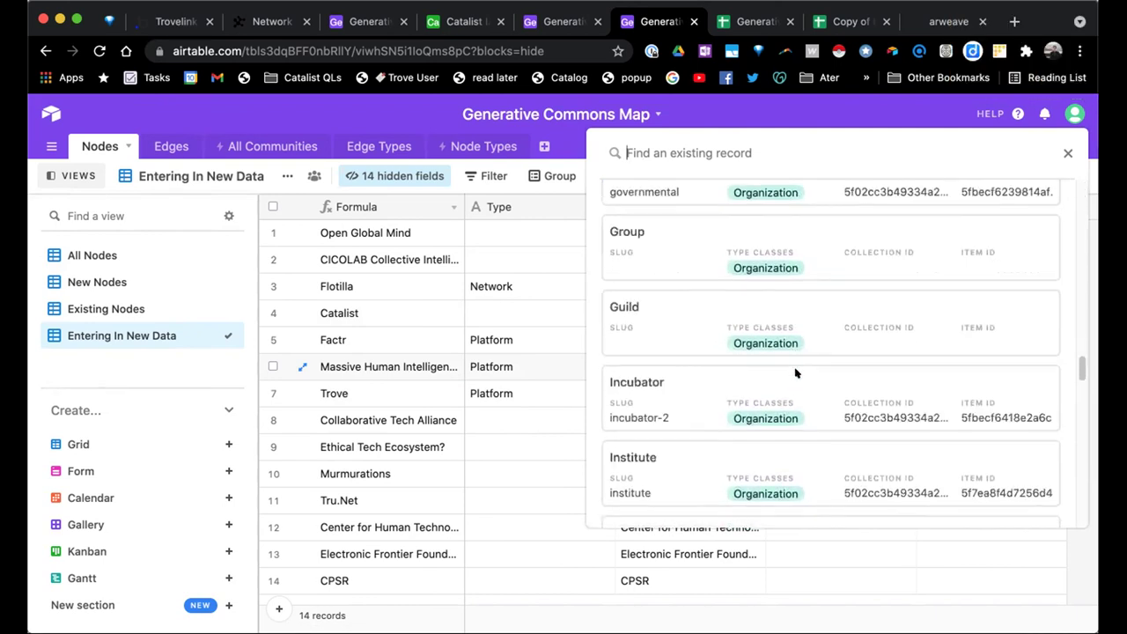
scroll(795, 372, "up", 3)
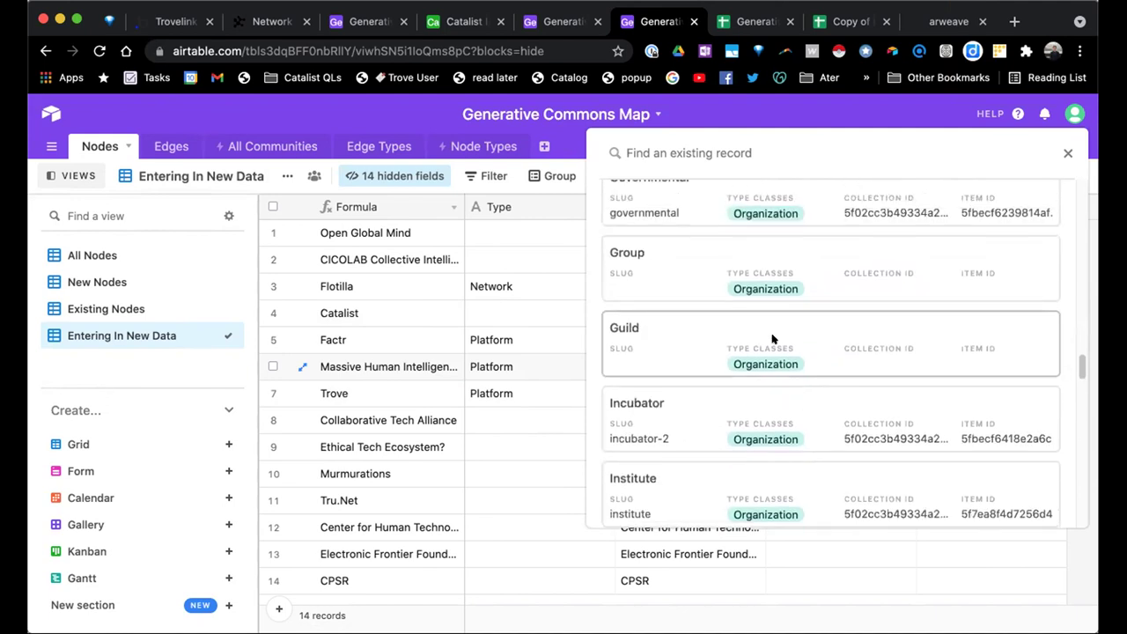
left_click(772, 339)
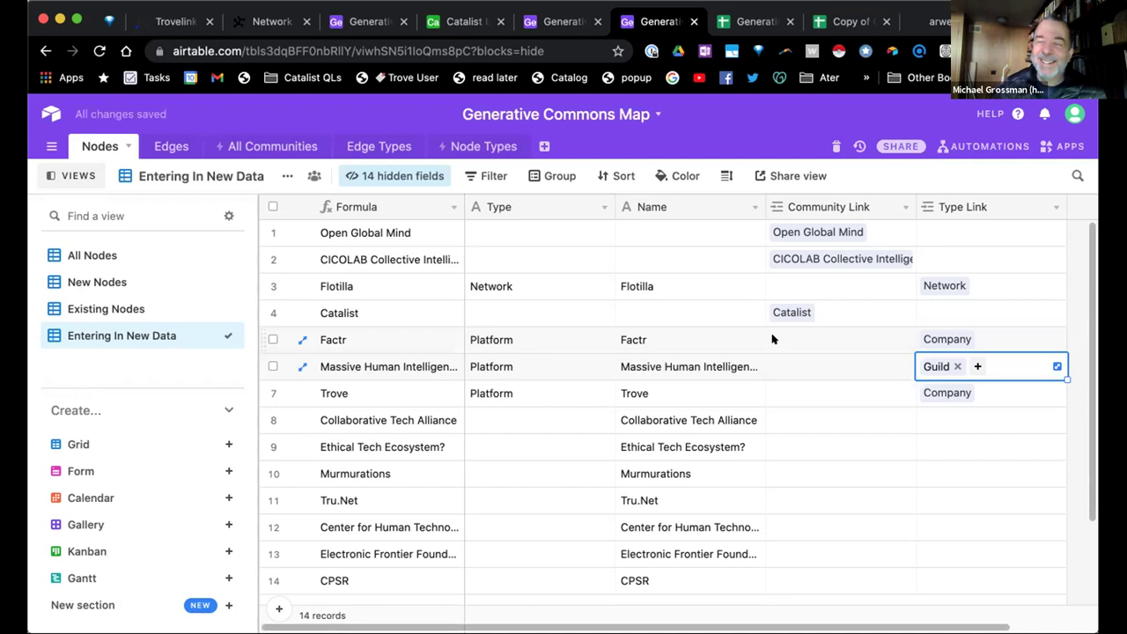
Remove the Guild type from the Massive Human Intelligence record and look through the available types for a replacement
key("Delete")
key("Return")
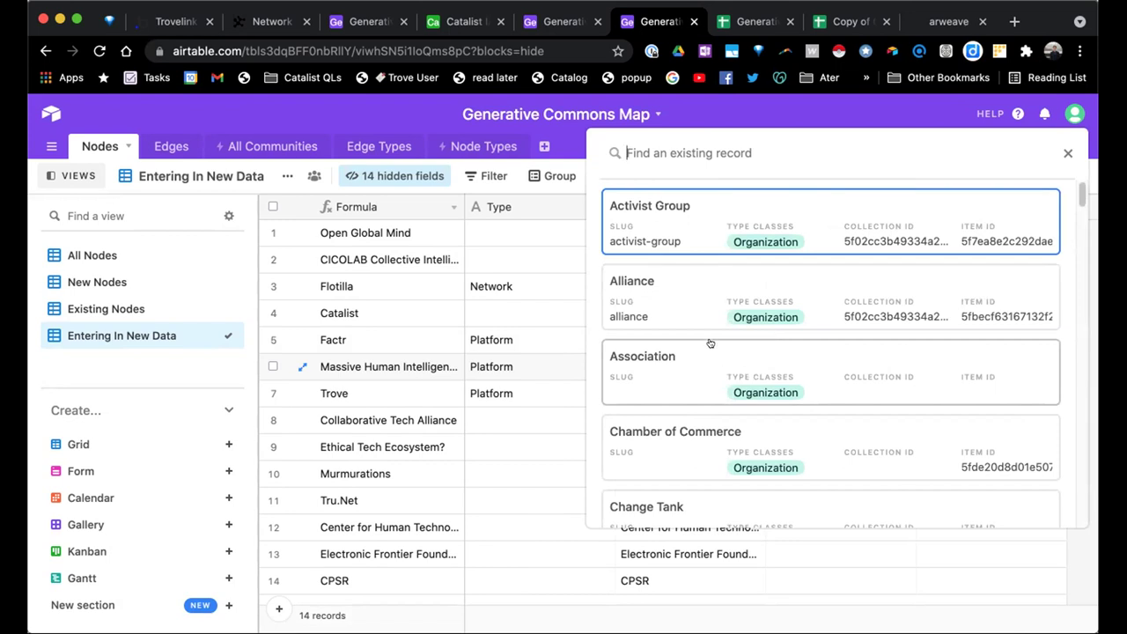
scroll(710, 344, "down", 5)
scroll(711, 343, "down", 8)
scroll(712, 340, "down", 3)
key("Escape")
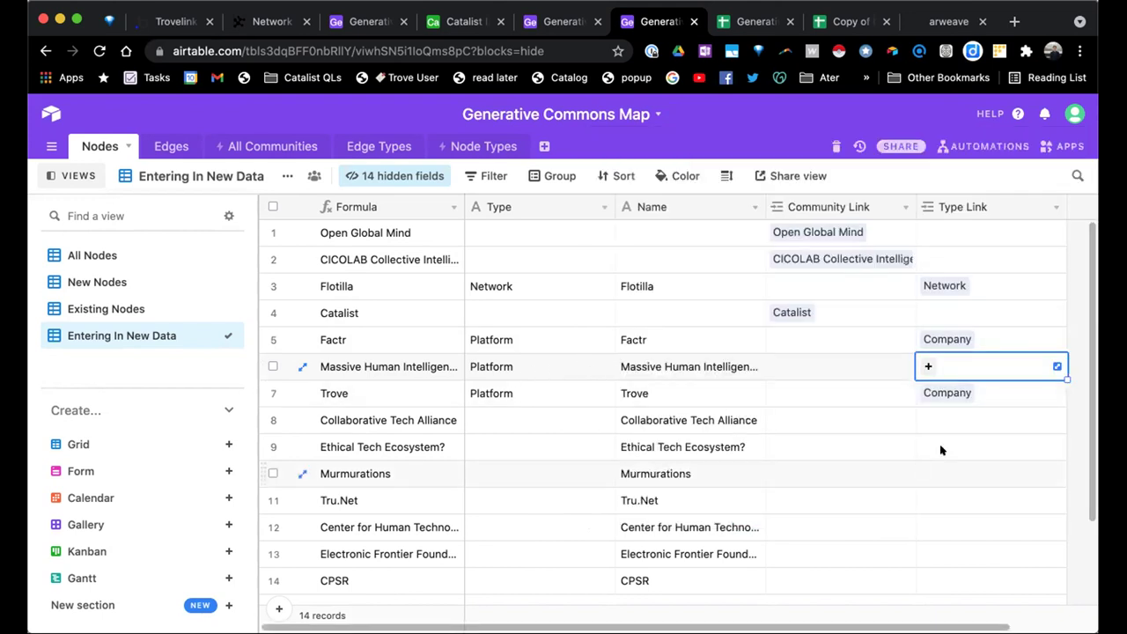
Link the Collaborative Tech Alliance record to the Alliance type
left_click(930, 421)
type("all")
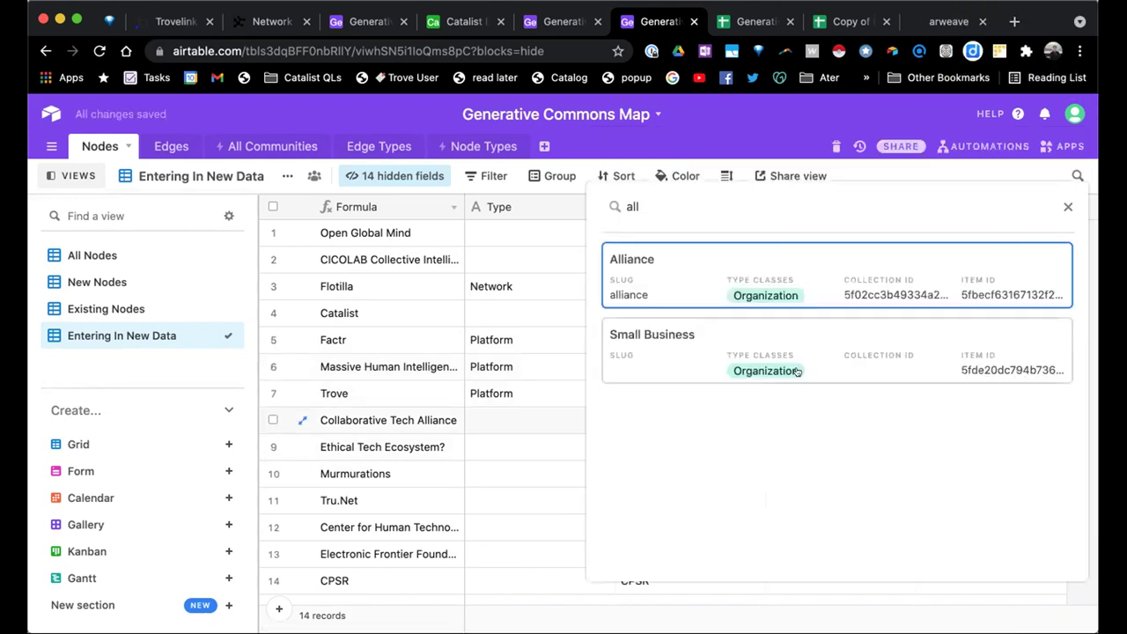
left_click(769, 277)
key("Down")
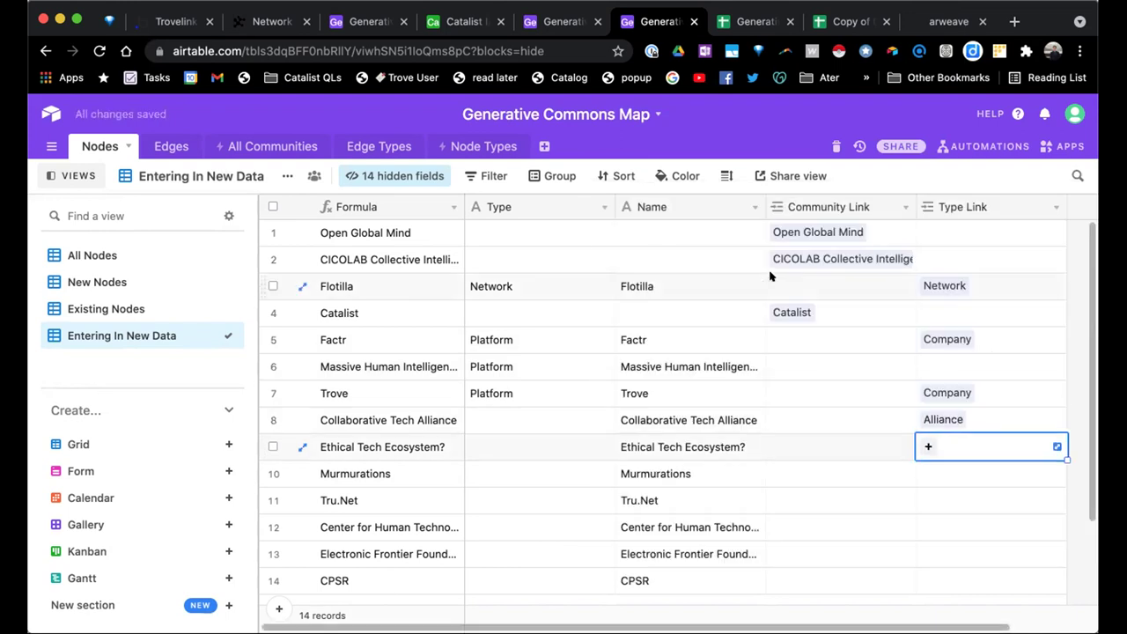
Look through the available types for Murmurations and link that record to the Association type
key("Down")
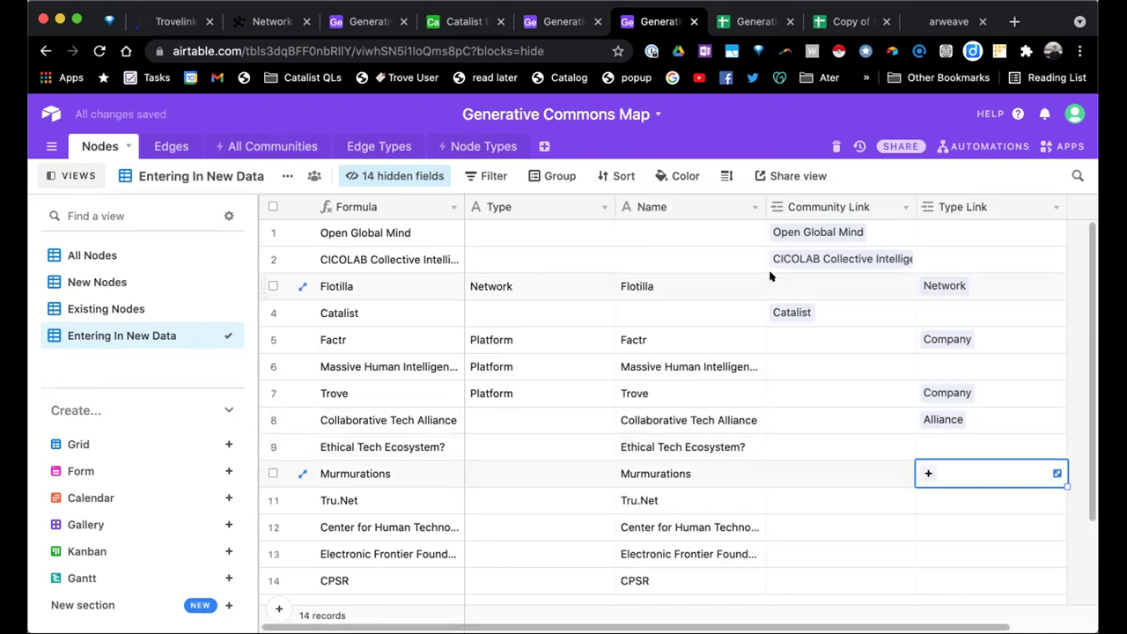
key("Left")
key("Left")
key("Left")
key("Right")
key("Right")
key("Right")
key("Return")
scroll(698, 320, "down", 5)
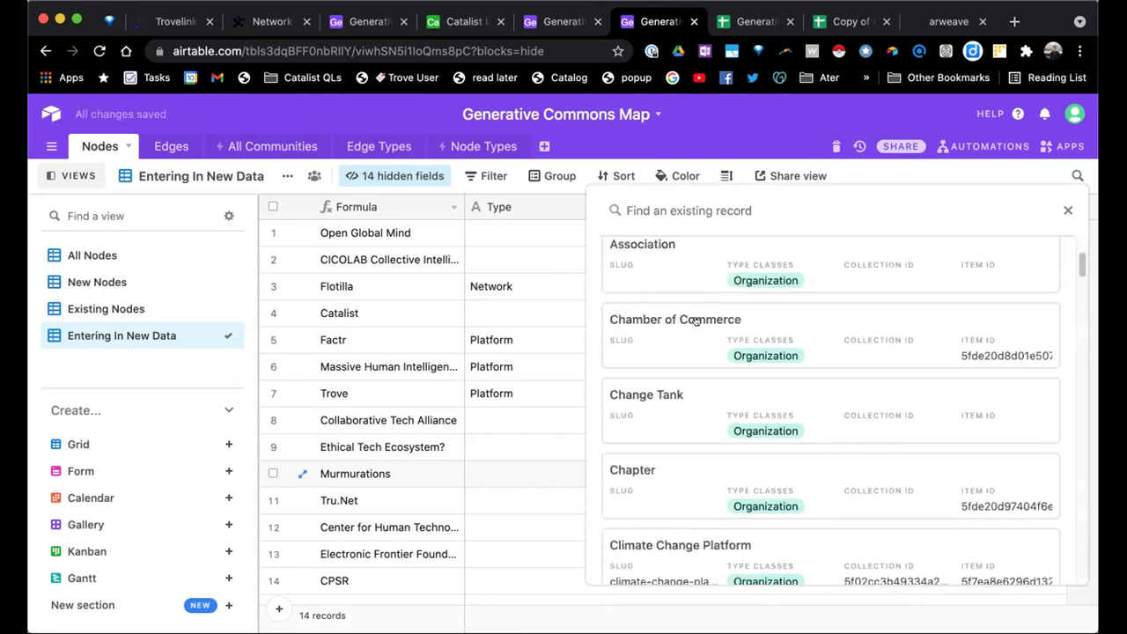
scroll(698, 320, "down", 4)
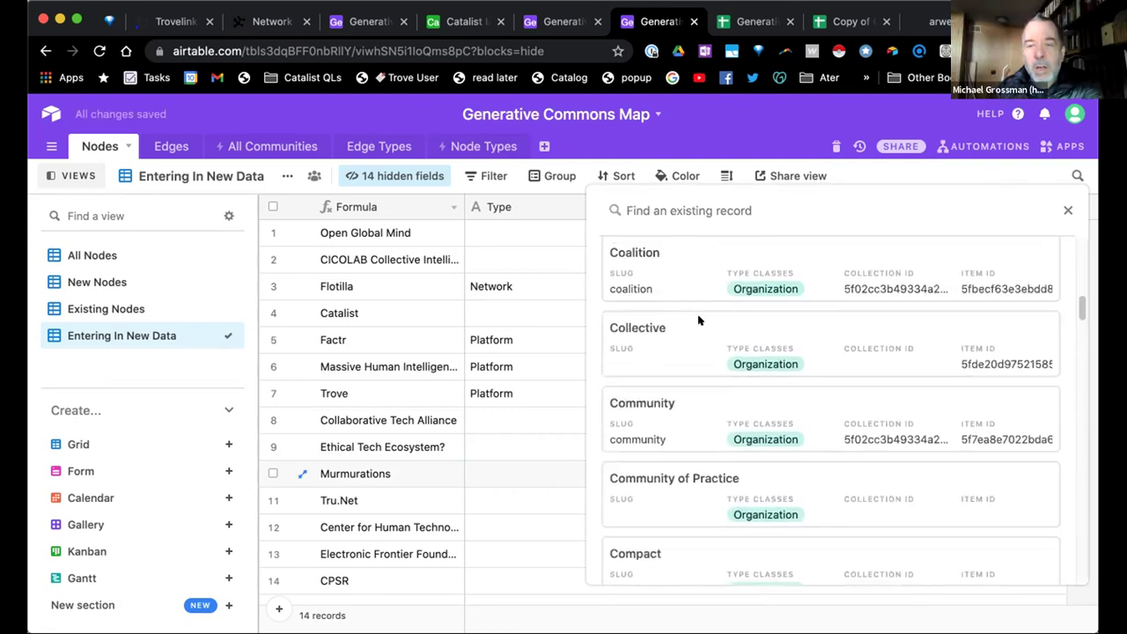
scroll(678, 335, "down", 5)
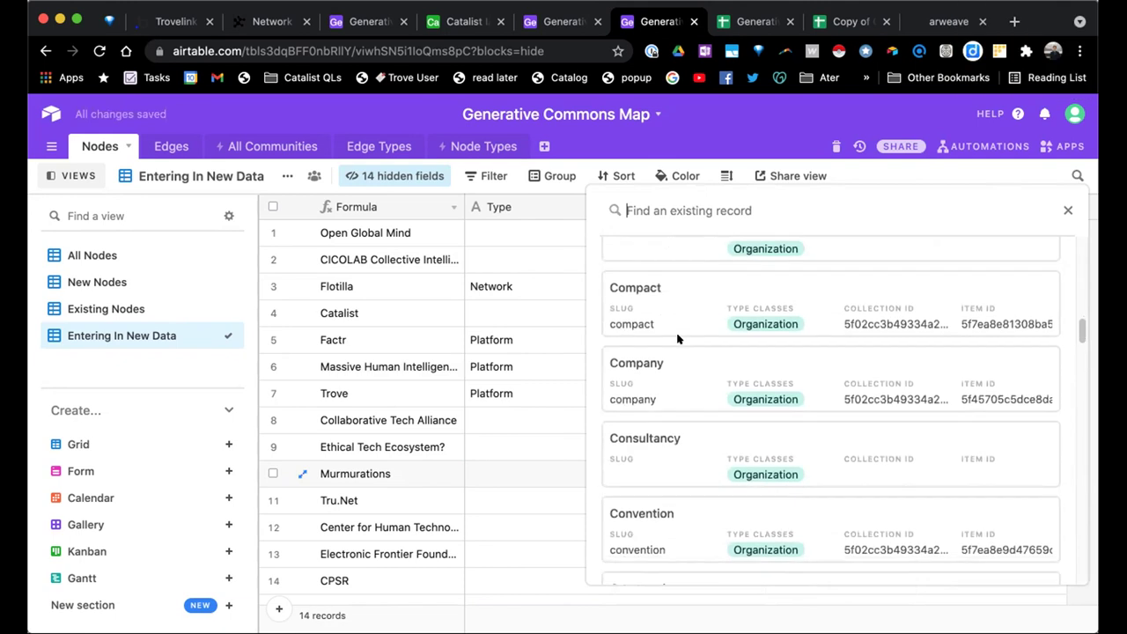
scroll(678, 339, "down", 9)
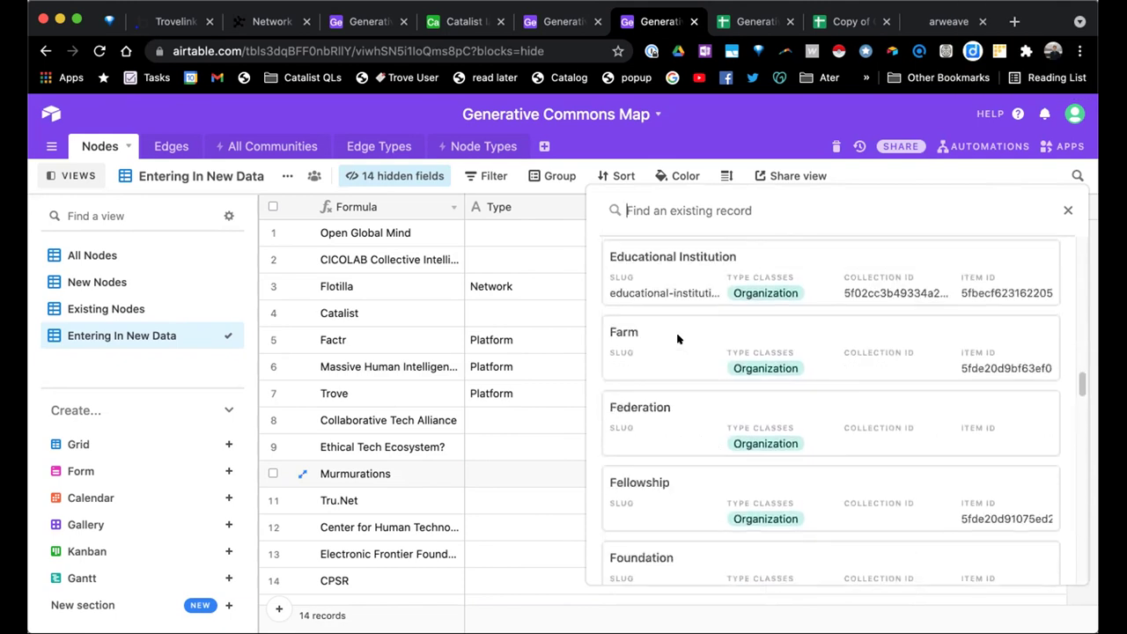
scroll(678, 339, "down", 6)
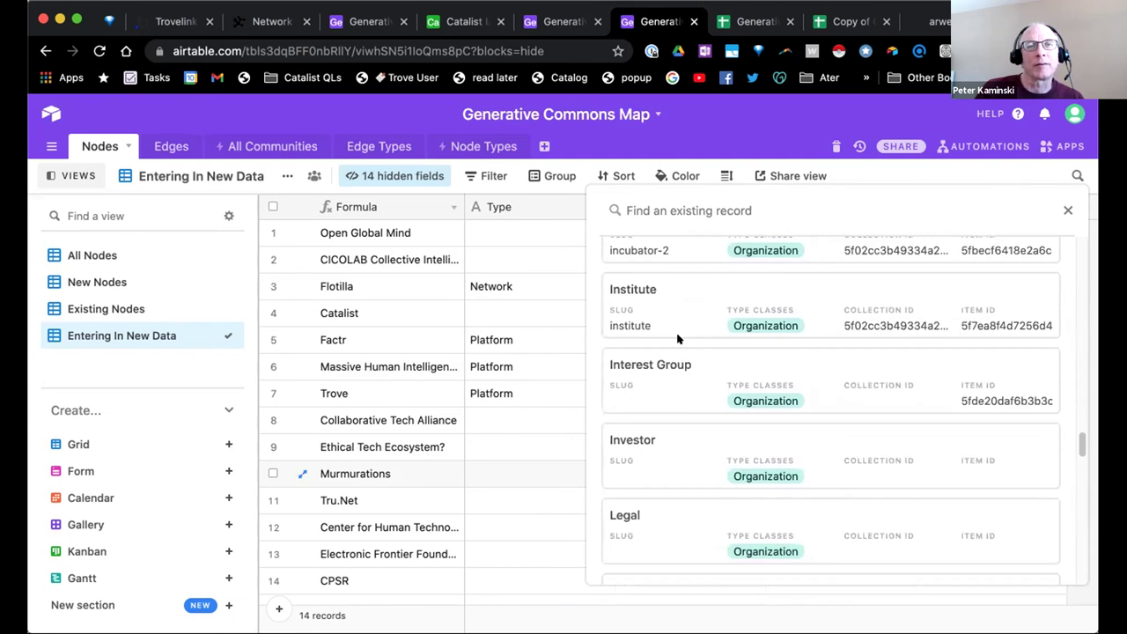
type("coll")
key("super+a")
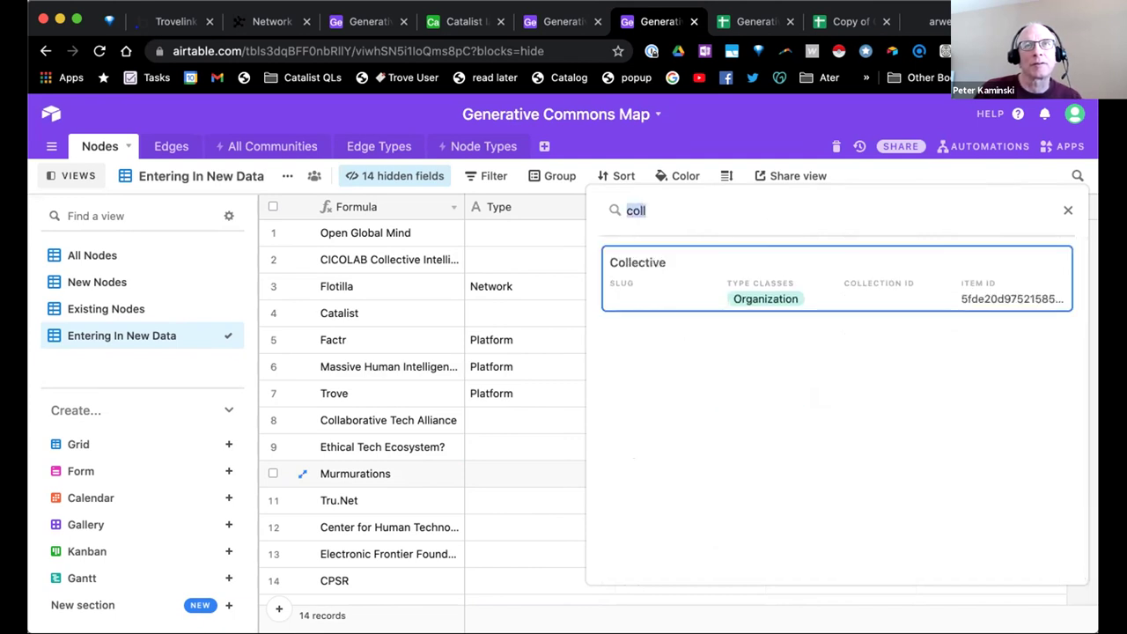
type("asso")
left_click(653, 276)
key("Left")
key("Left")
key("Left")
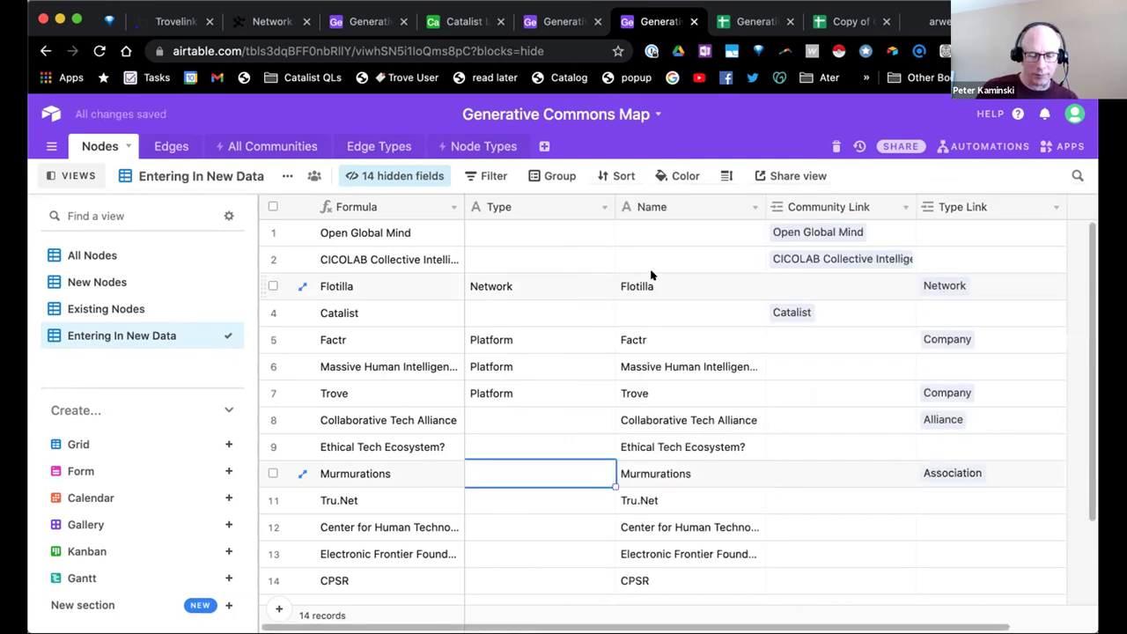
key("Right")
key("Right")
key("Right")
key("Down")
key("Left")
key("Down")
key("Down")
key("Down")
key("Down")
key("Up")
key("Up")
key("Up")
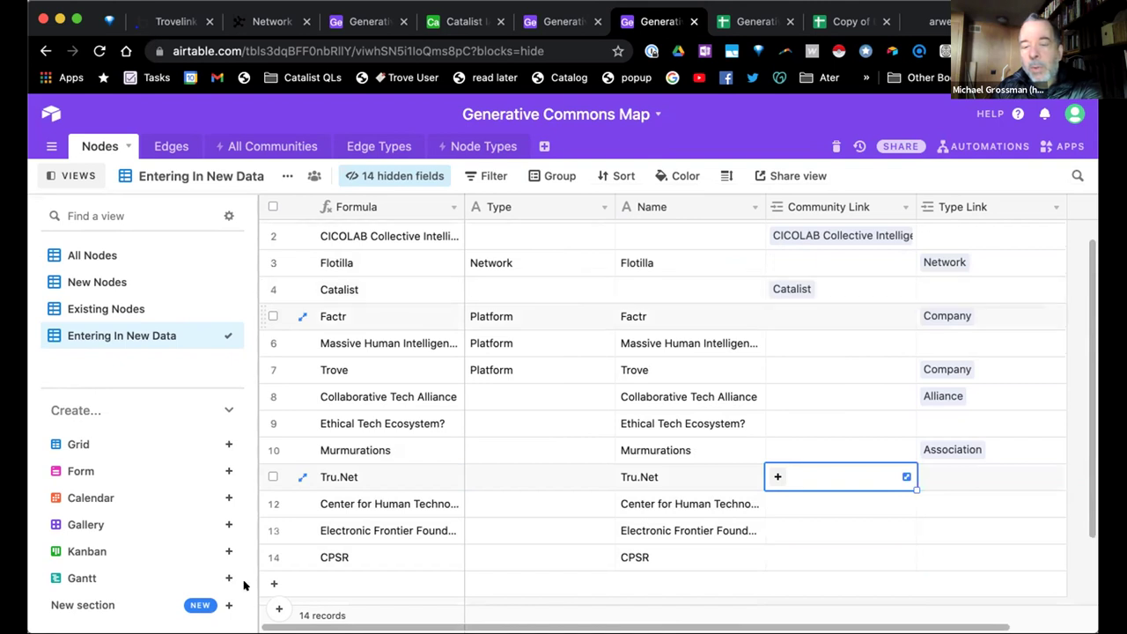
Add a new record at the end of the table named Hylo with the Type set to Platform
left_click(274, 583)
key("Right")
key("Right")
type("Hylo")
key("Tab")
key("Left")
key("Left")
type("Platform")
Link the new Hylo record to the Company type
key("Tab")
key("Tab")
key("Tab")
key("Return")
type("compa")
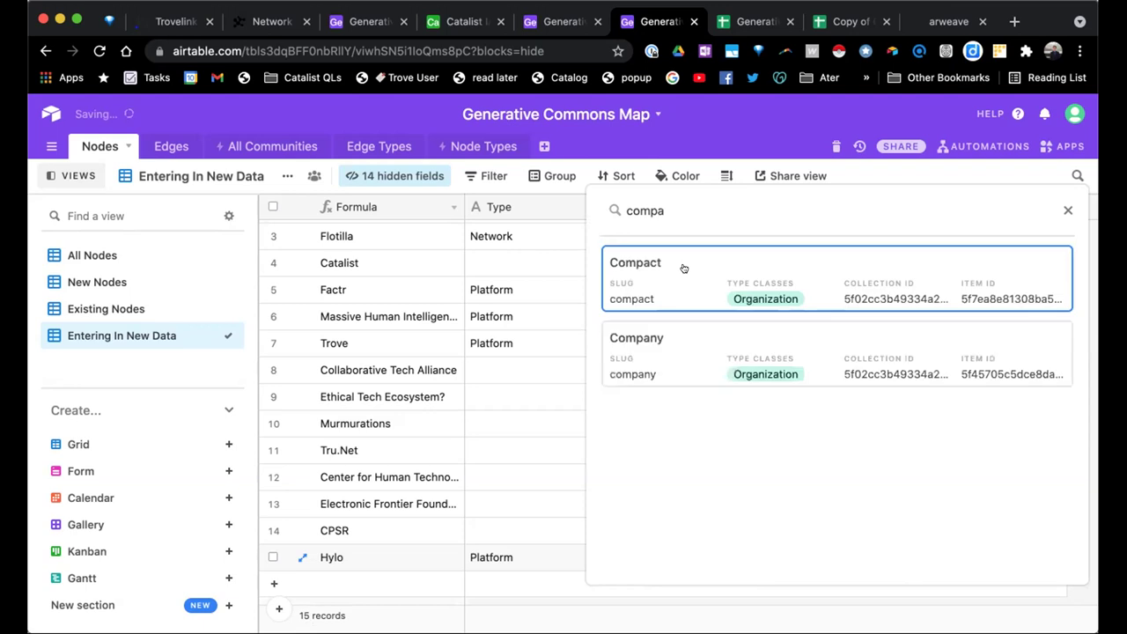
left_click(645, 347)
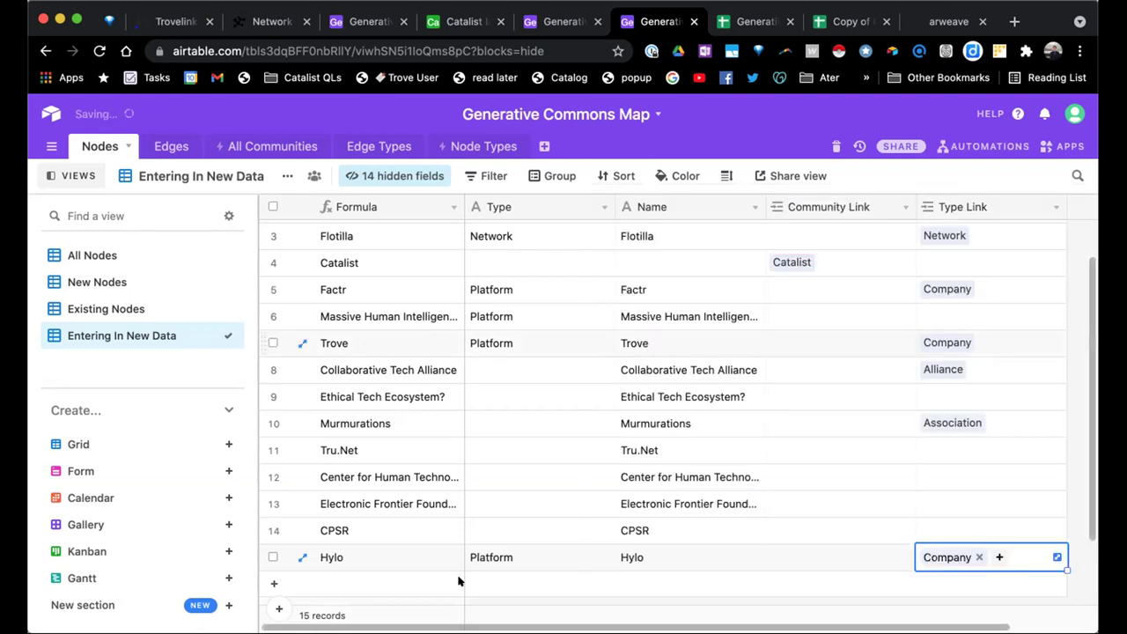
Add a new record named Terran Collective and link it to the Non-Profit type
left_click(274, 583)
left_click(634, 554)
type("T")
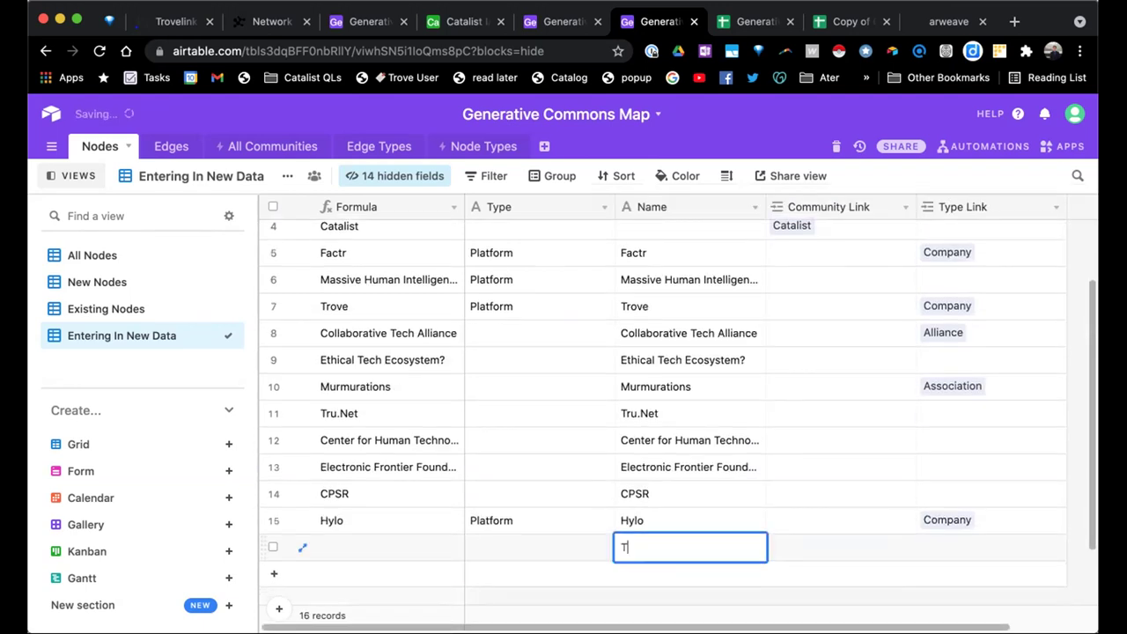
type("erran Collective")
key("Tab")
key("Tab")
key("Return")
type("non")
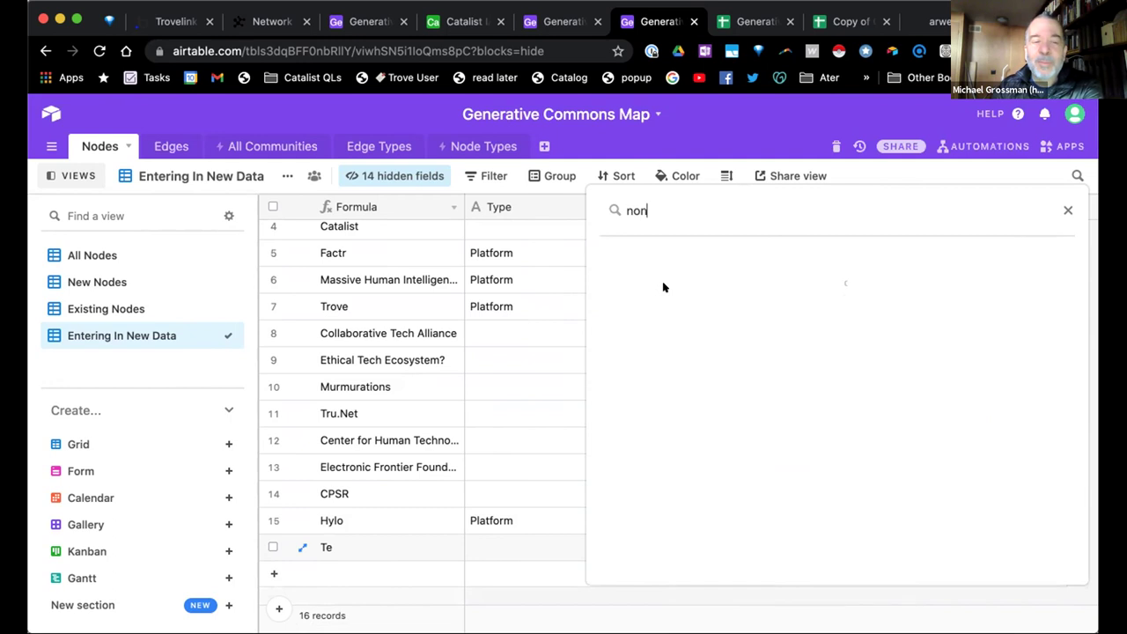
left_click(662, 285)
Set the Type text of the Terran Collective record to Collective
left_click(542, 547)
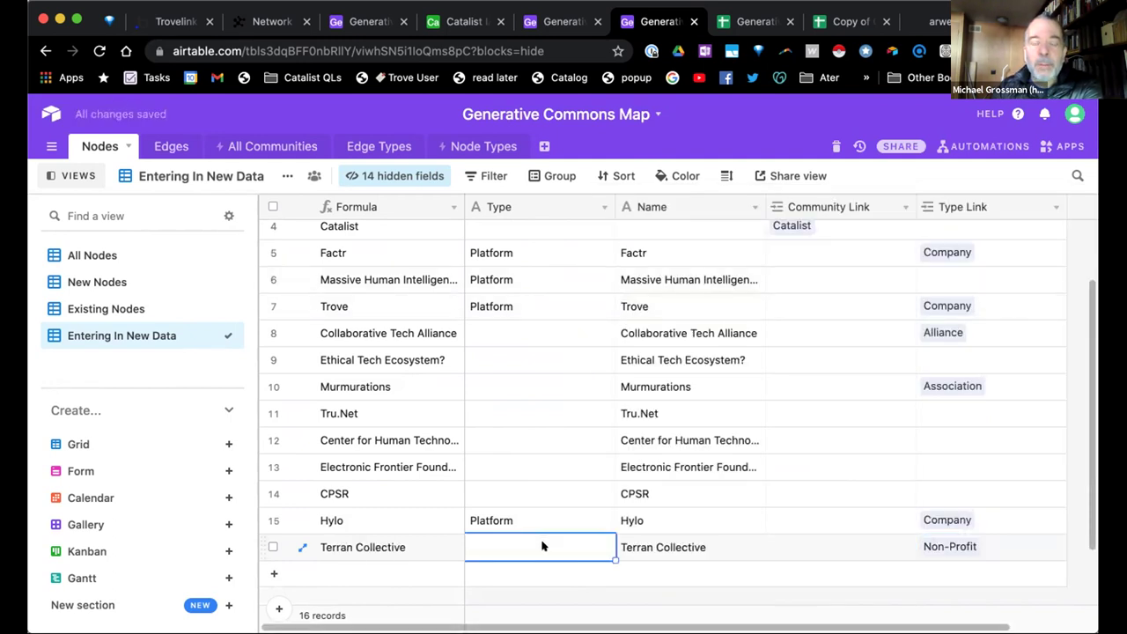
type("CO")
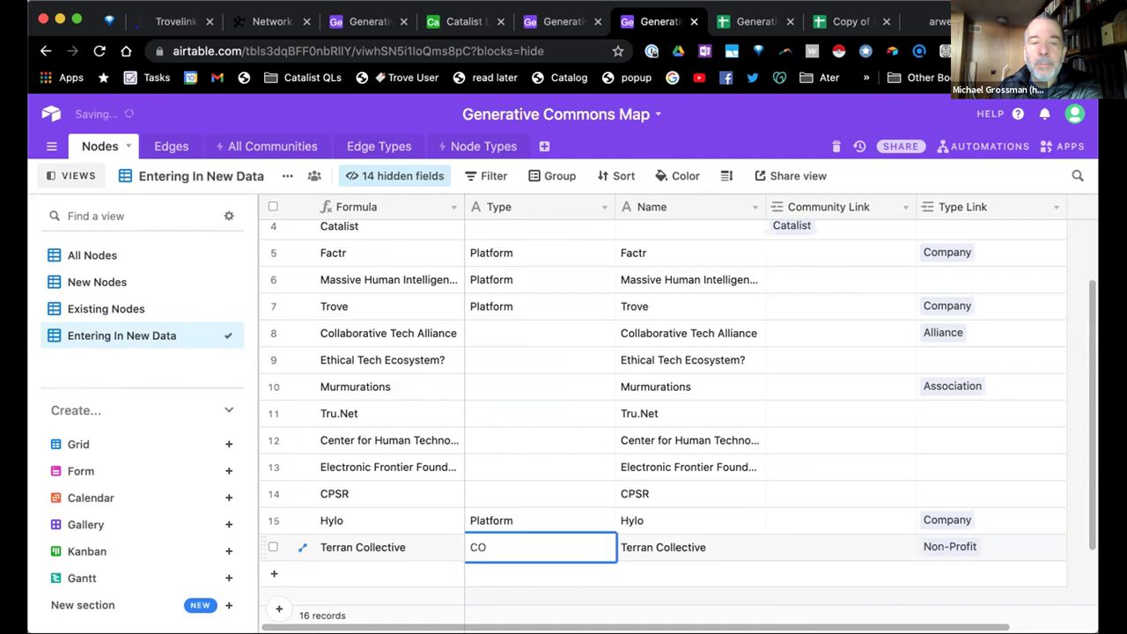
type("llective")
key("Tab")
key("Tab")
key("Tab")
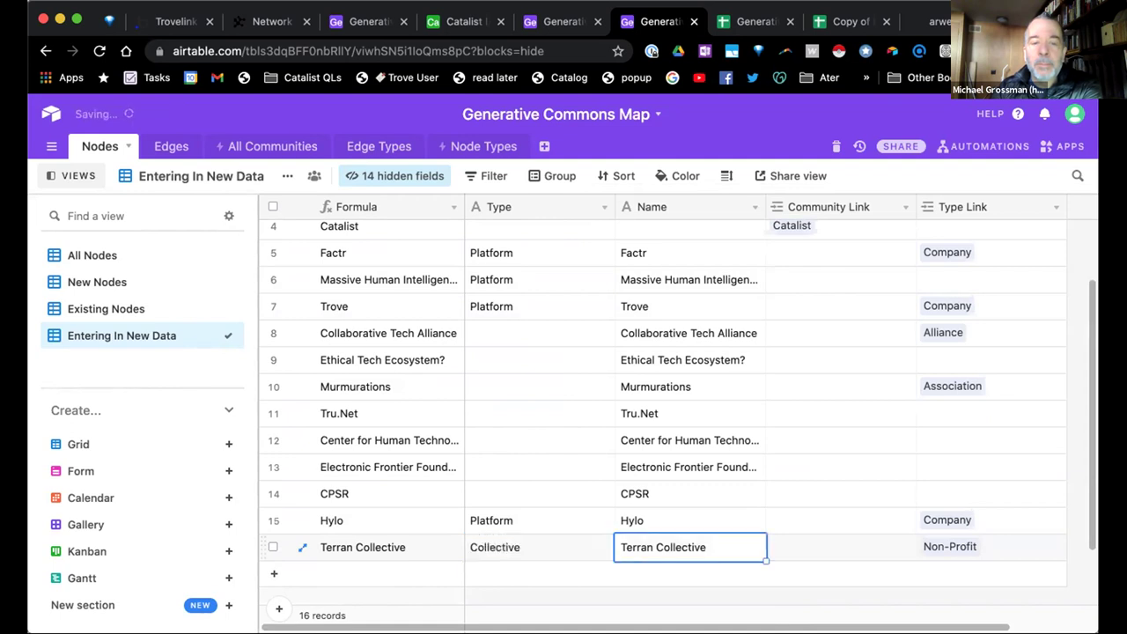
key("Up")
key("Up")
key("Up")
key("Up")
key("Up")
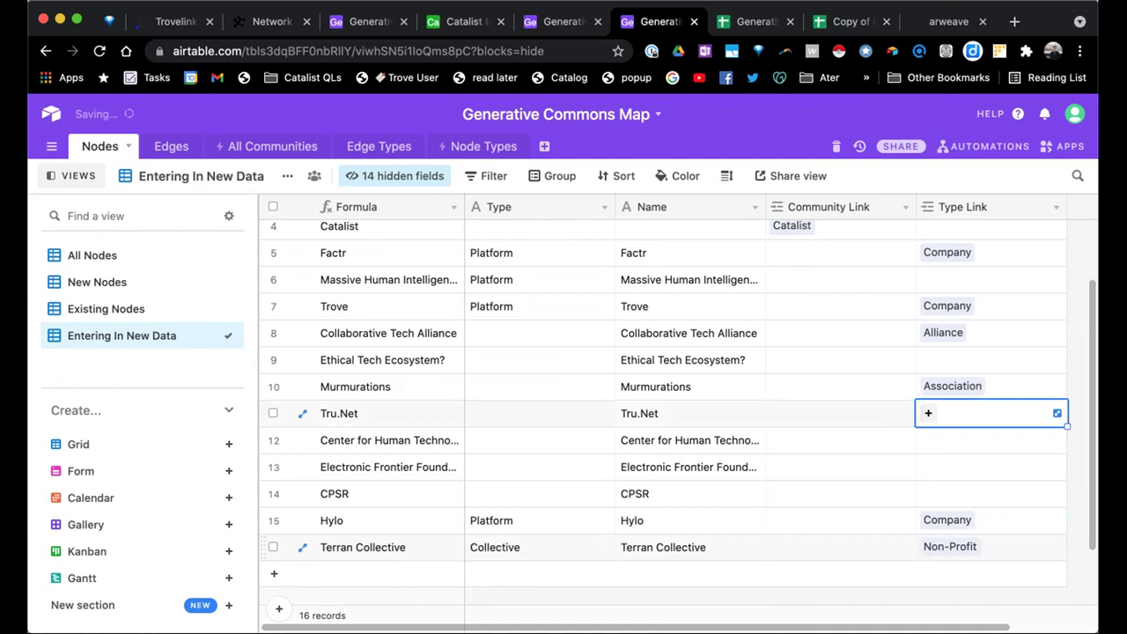
key("Down")
key("Down")
key("Down")
key("Up")
key("Up")
key("Up")
key("Down")
key("Down")
key("Down")
key("Down")
key("Down")
key("Left")
key("Left")
key("Left")
key("Right")
key("Up")
key("Up")
key("Up")
key("Up")
key("Right")
key("Up")
key("Left")
key("Right")
key("Right")
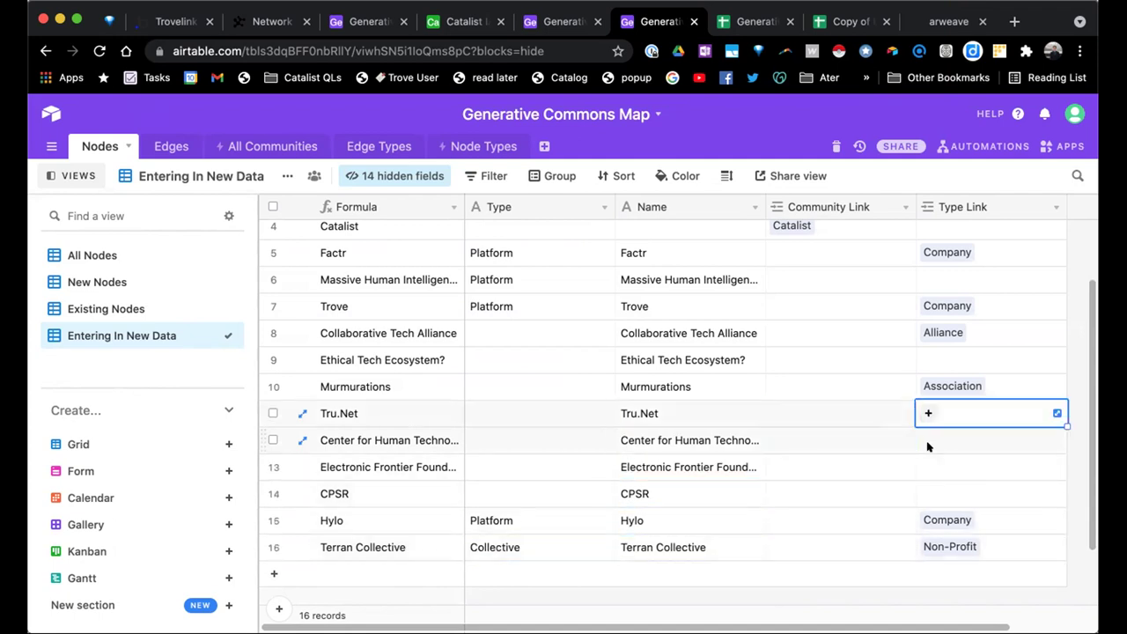
key("Left")
key("Left")
key("Left")
key("Right")
key("Right")
key("Right")
Copy the Company type link from the Hylo record into the Tru.Net record
left_click(1013, 525)
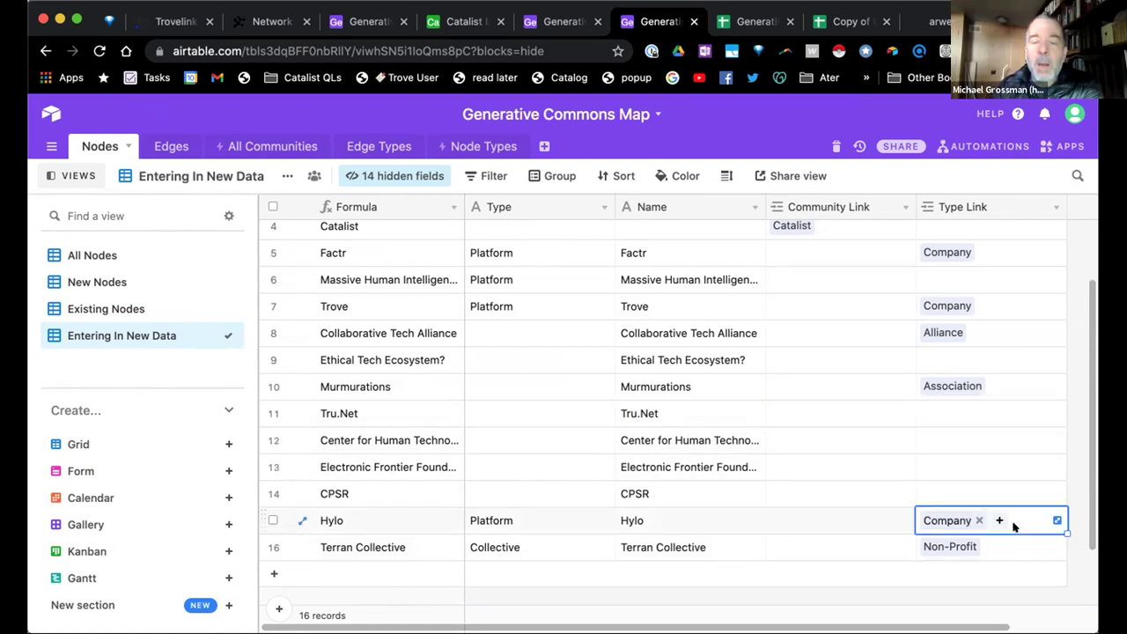
key("ctrl+c")
left_click(1000, 426)
key("super+v")
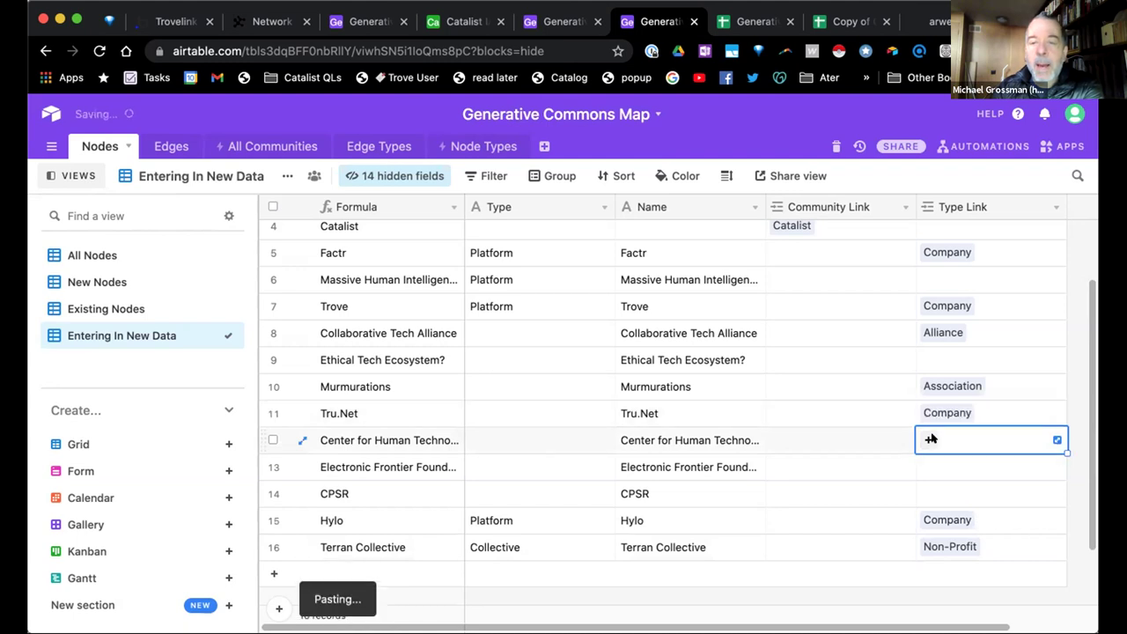
Link the Center for Human Techno... record in row 12 to the Group type
key("super+f")
type("cen")
key("super+a")
key("BackSpace")
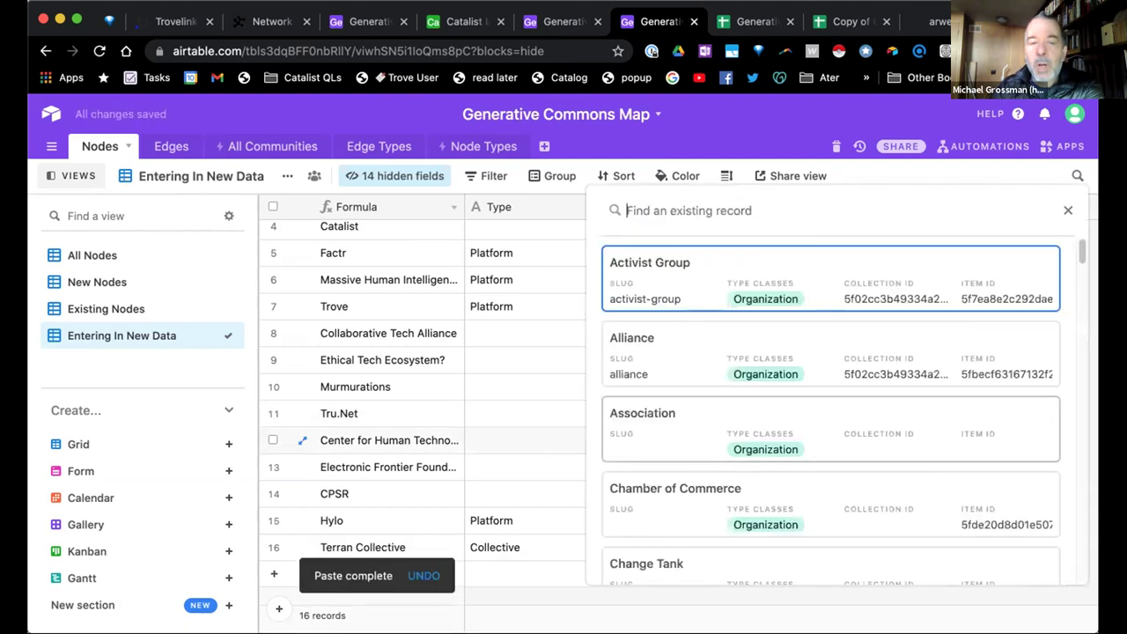
type("group")
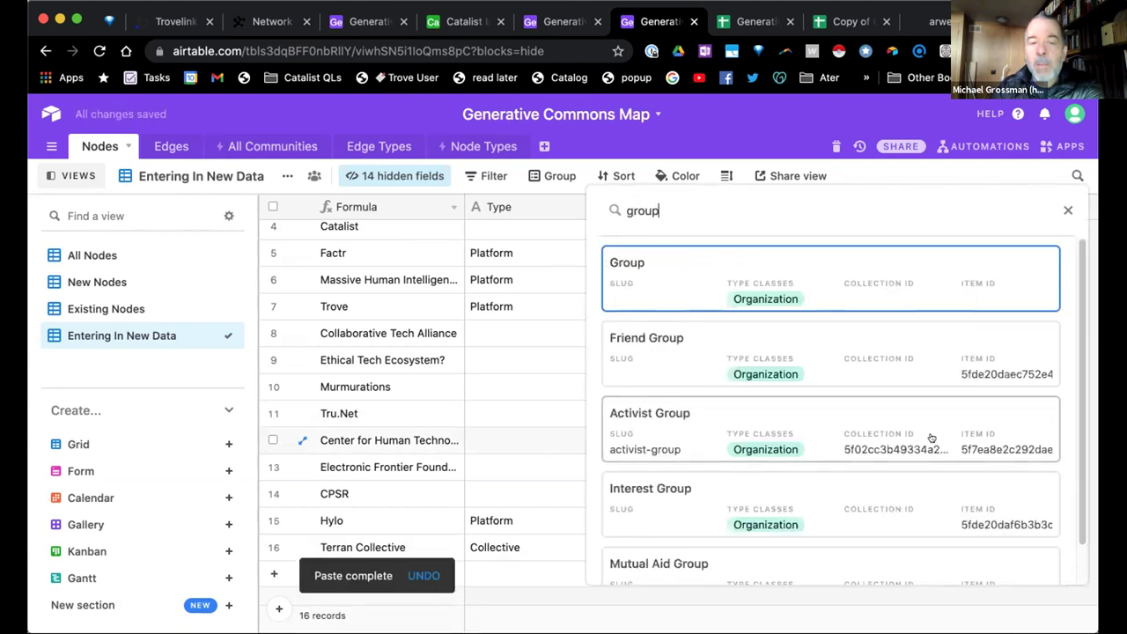
left_click(832, 283)
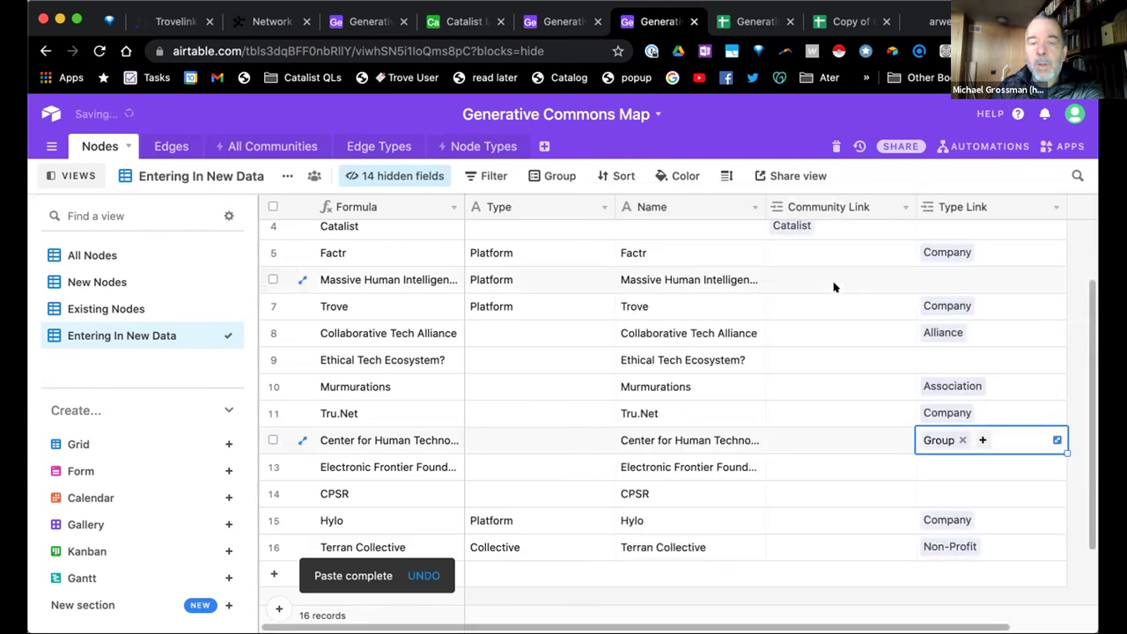
Link the Electronic Frontier Found... record in row 13 to the Alliance type
key("Down")
type("alli")
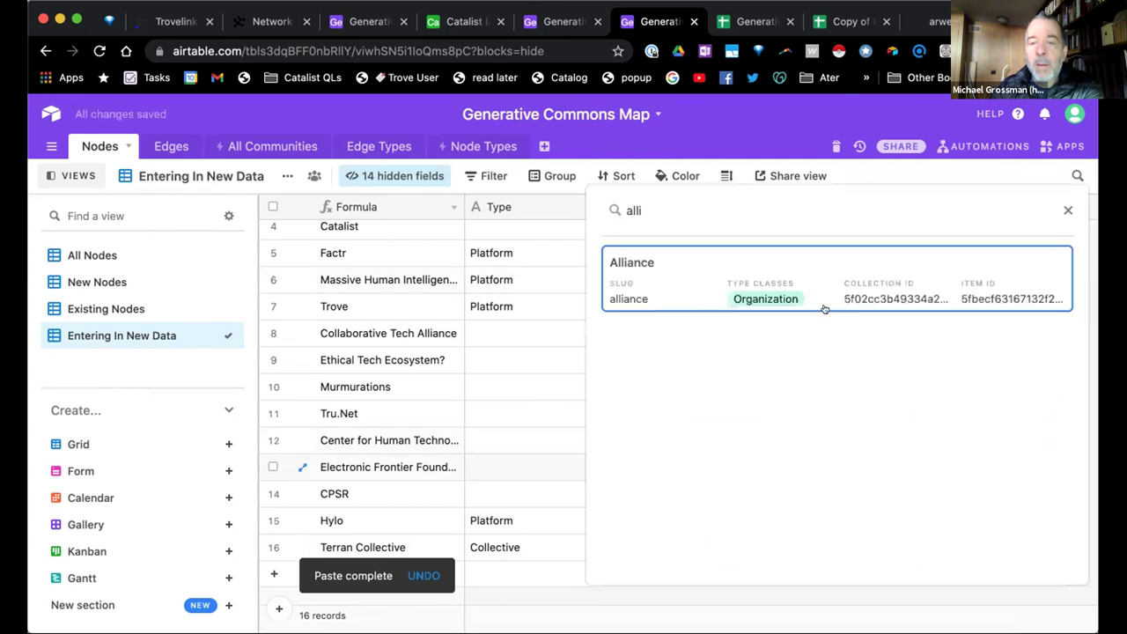
left_click(808, 280)
key("Down")
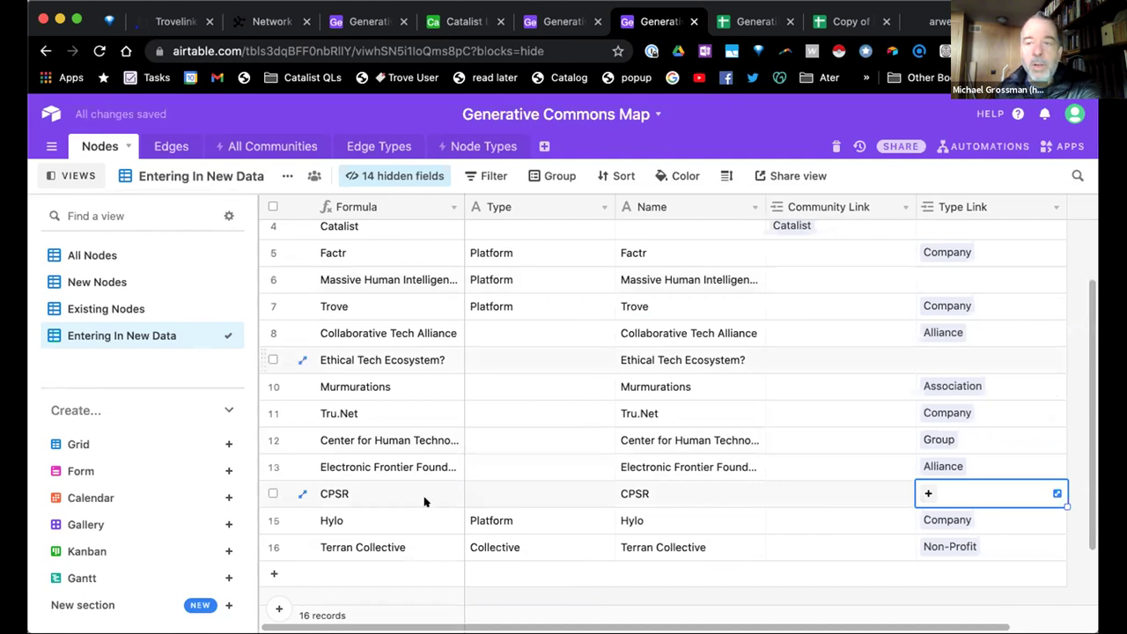
Add a new record named J-Link? to the Nodes table
left_click(274, 574)
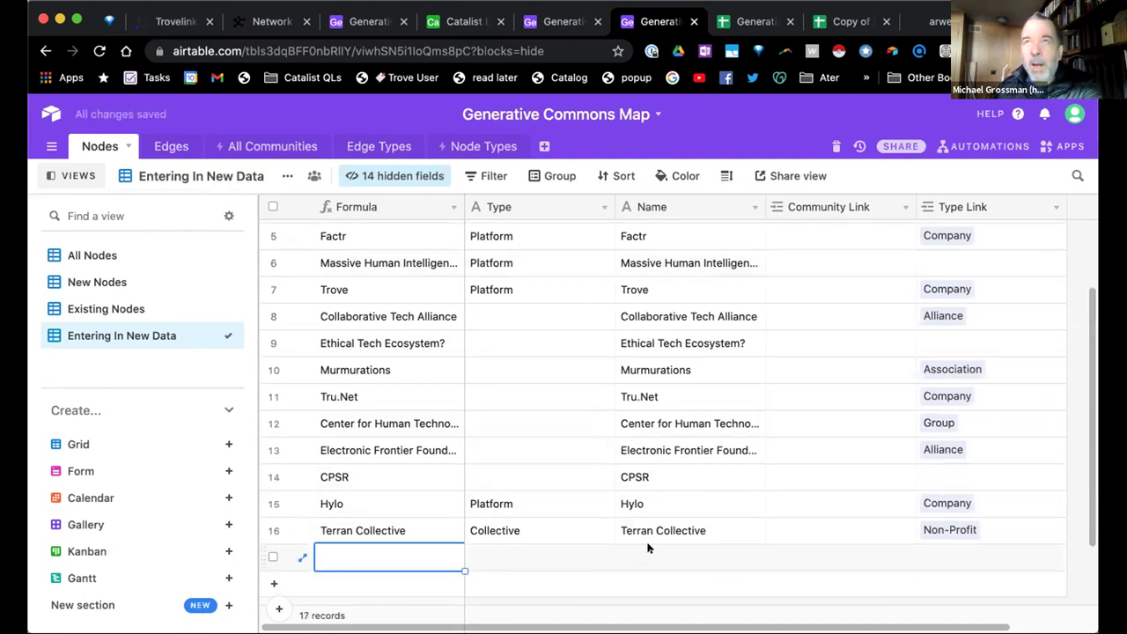
left_click(648, 553)
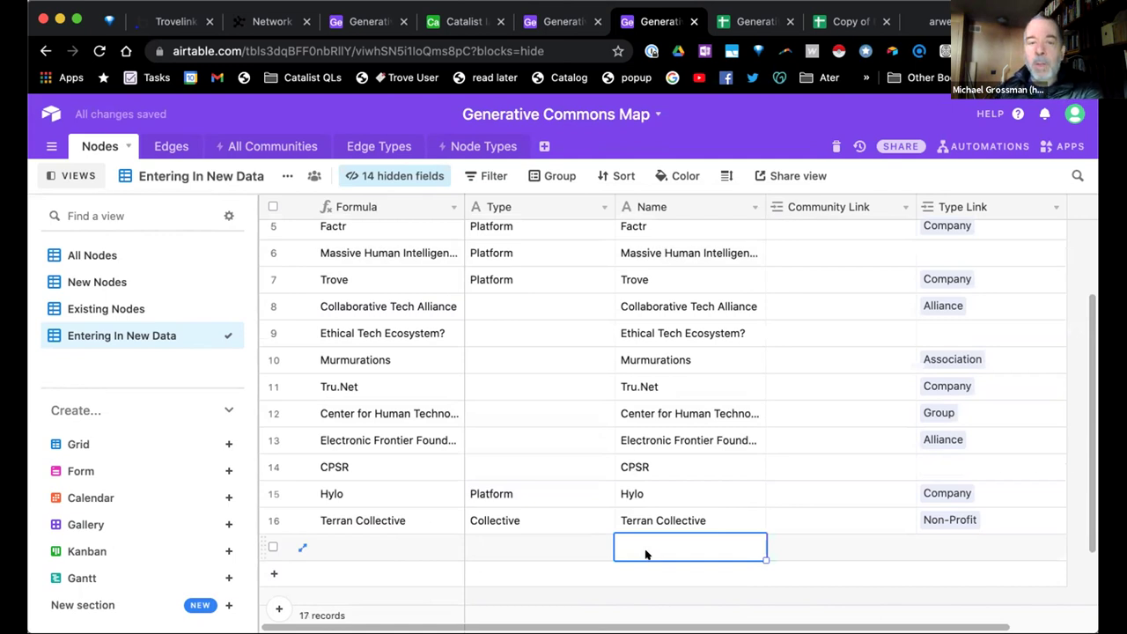
type("J-")
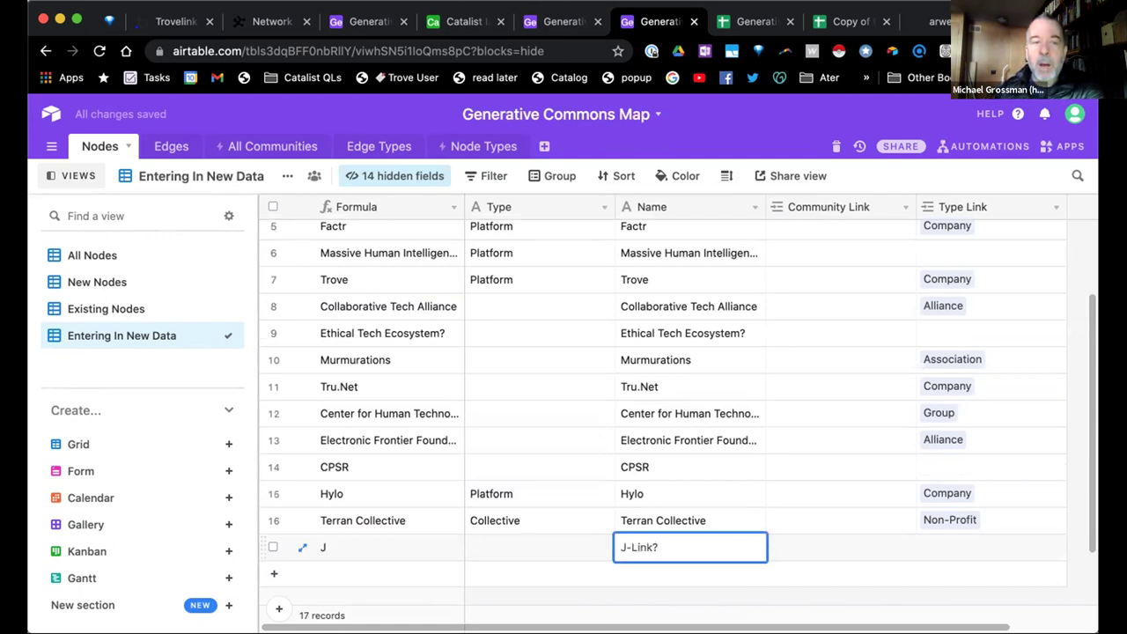
Set the Type text of the J-Link? record to Protocol
left_click(991, 546)
key("Left")
key("Left")
key("Left")
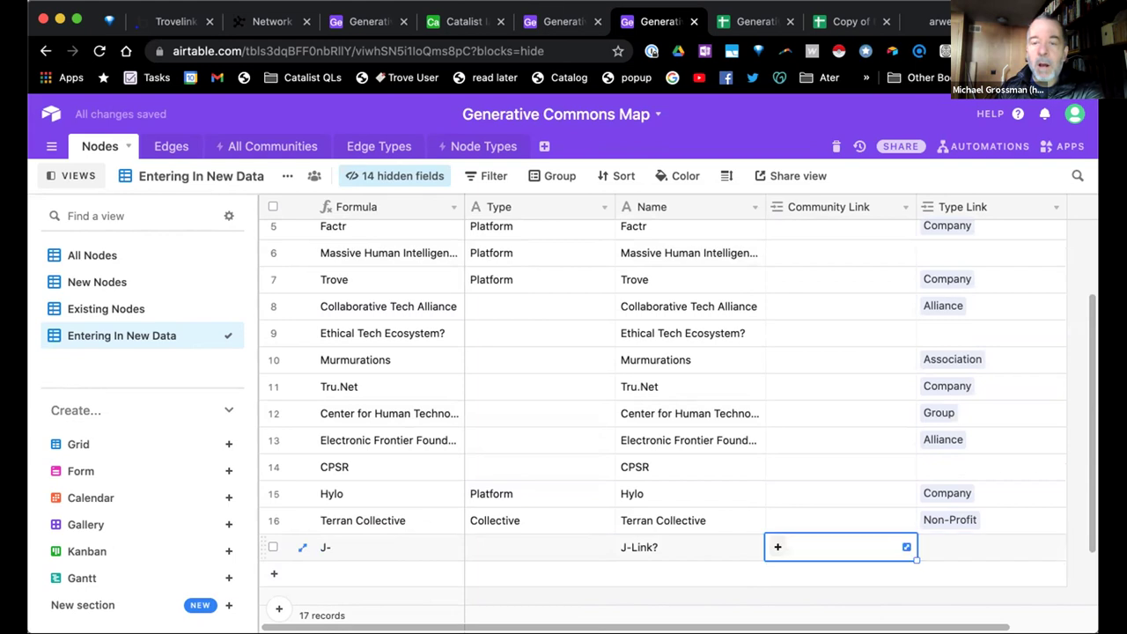
type("Proto")
Link the J-Link? record to the Company type
key("Tab")
key("Tab")
key("Tab")
type("com")
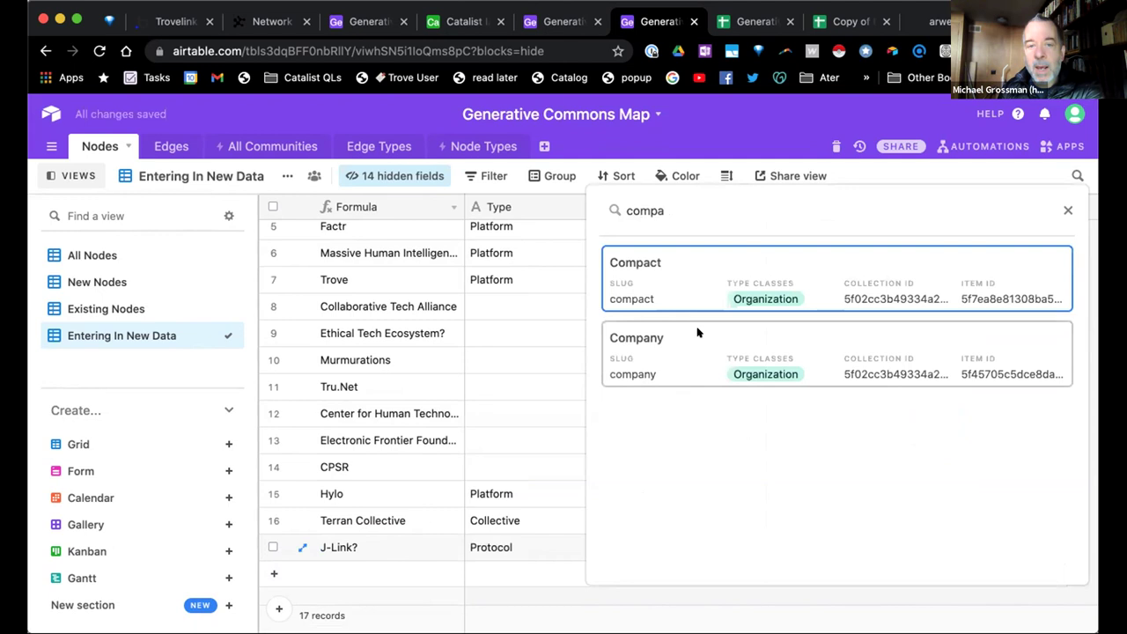
left_click(697, 332)
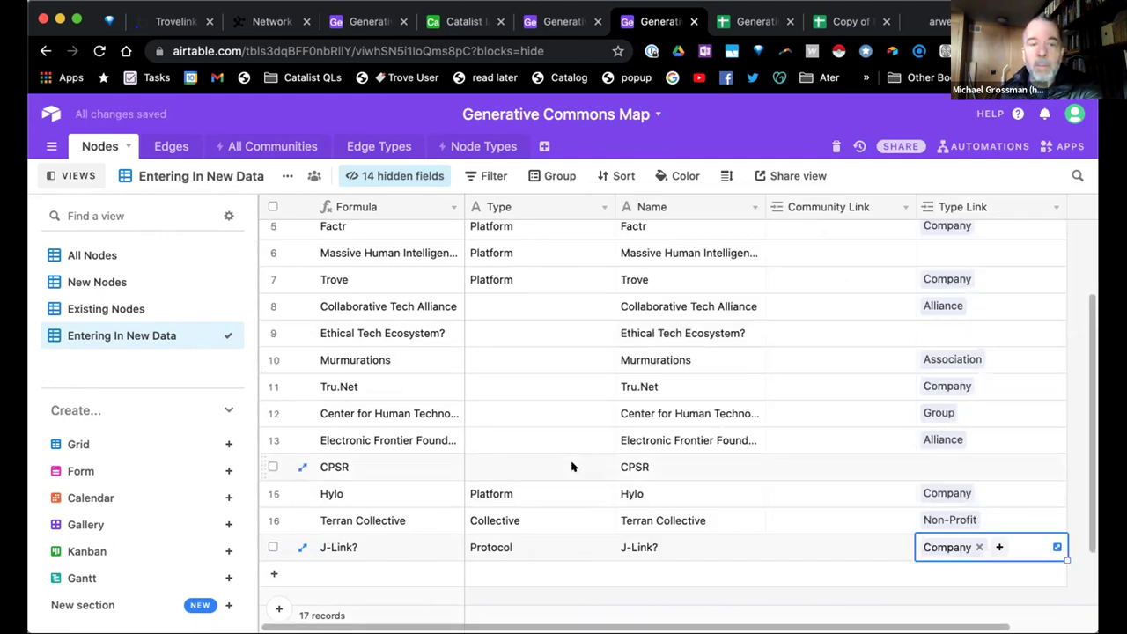
Correct the name of the J-Link? record in row 17 to J-Linc
scroll(571, 467, "up", 2)
scroll(571, 466, "down", 3)
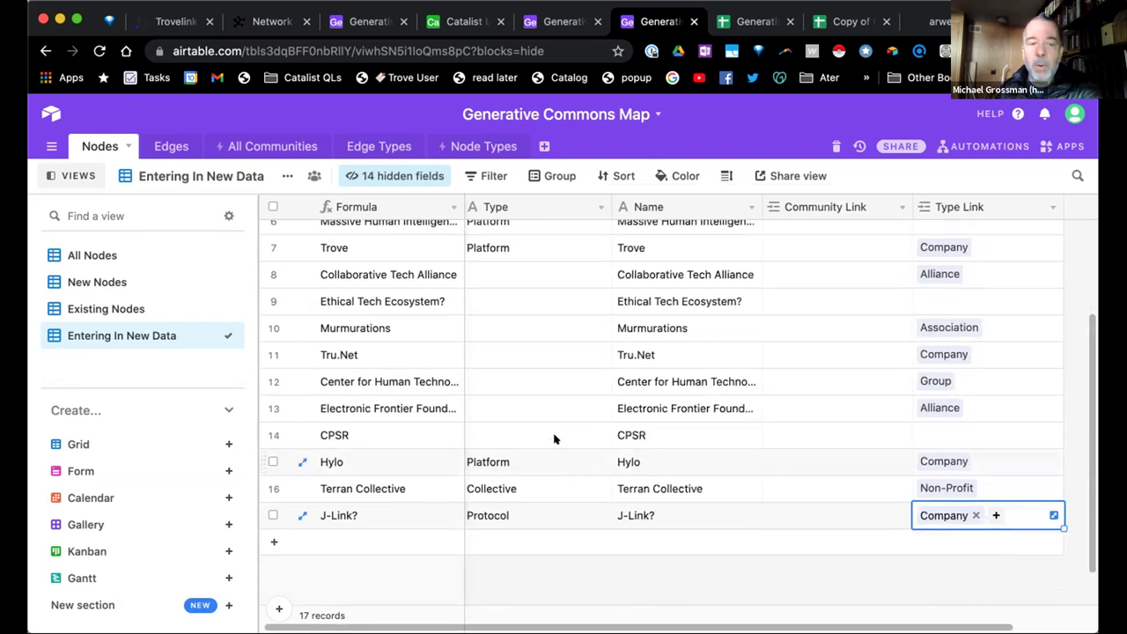
left_click(553, 435)
key("Down")
key("Down")
key("Right")
double_click(659, 515)
key("BackSpace")
left_click(659, 488)
left_click(553, 425)
scroll(552, 424, "up", 3)
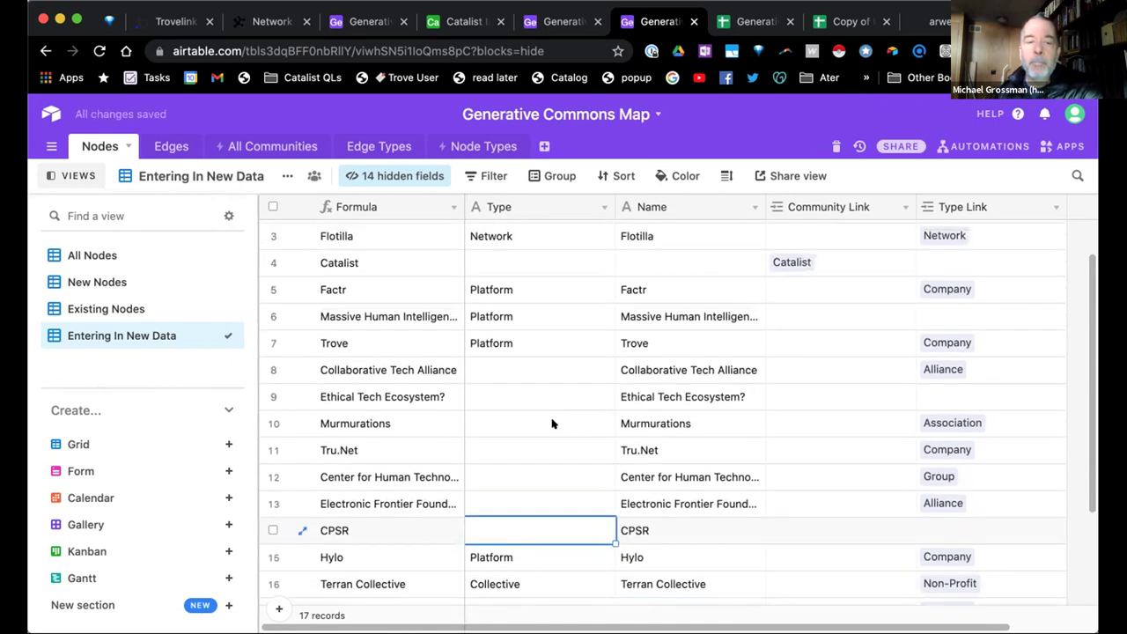
scroll(552, 423, "up", 2)
scroll(552, 424, "down", 5)
double_click(644, 465)
key("BackSpace")
type("c")
left_click(635, 437)
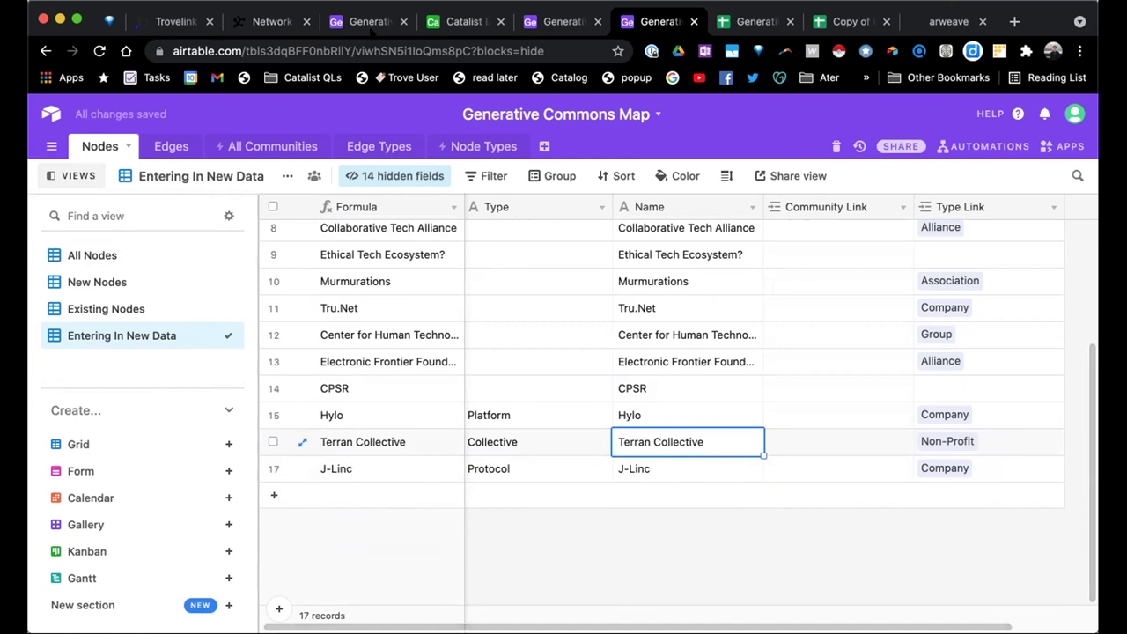
Add a new record to the Edges table and link its Node Link From to Terran Collective
left_click(163, 144)
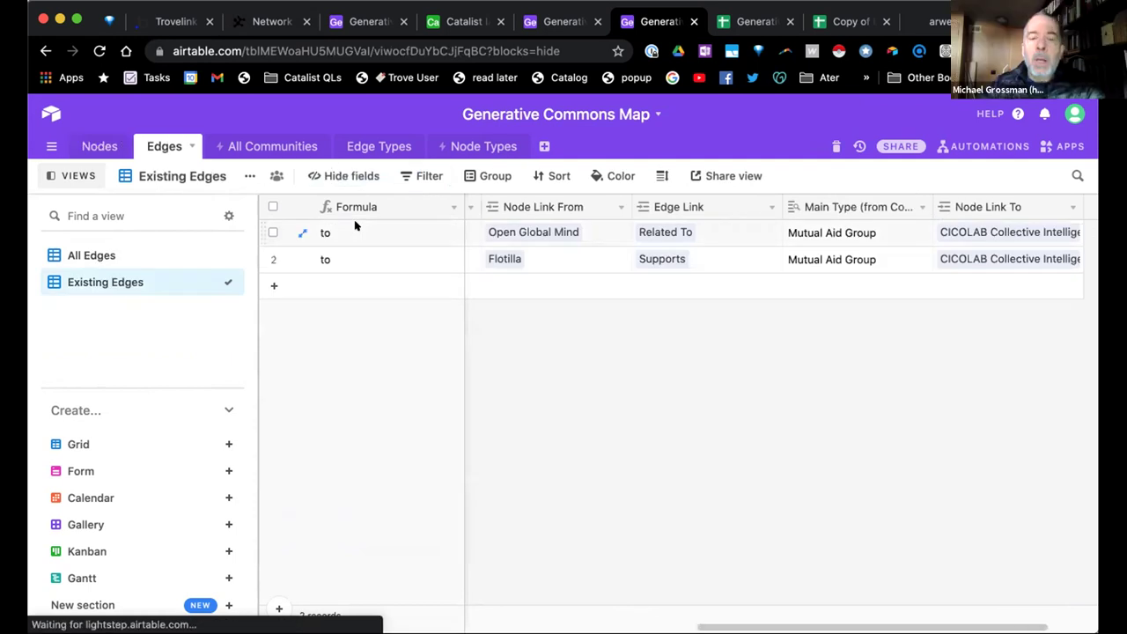
left_click(270, 284)
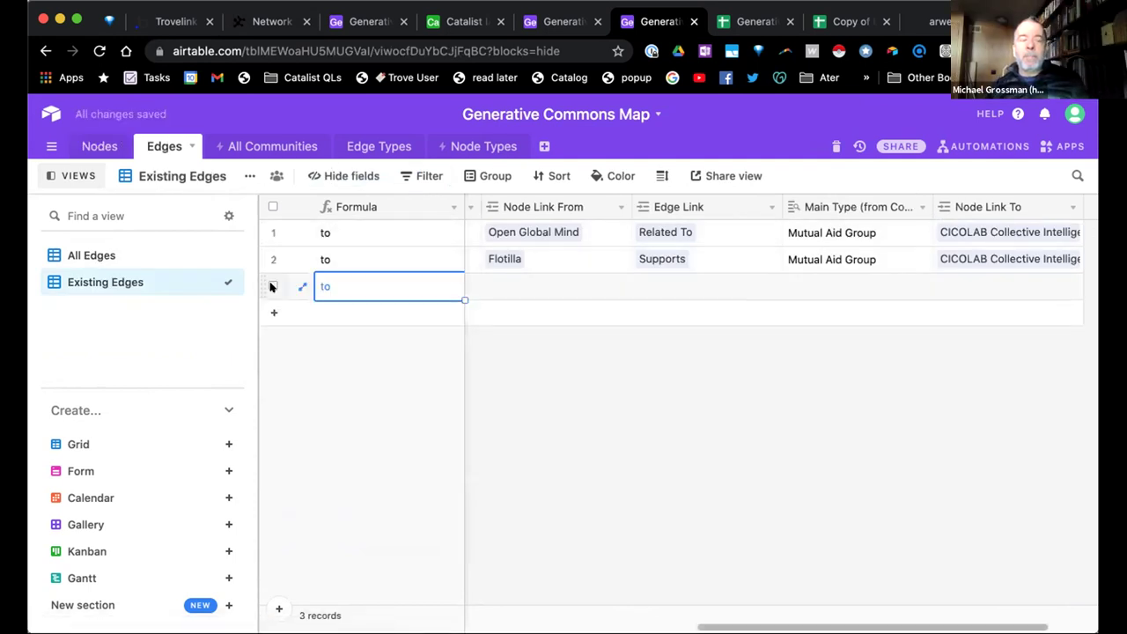
key("Tab")
key("Tab")
key("Tab")
key("Tab")
key("Tab")
key("Tab")
key("Tab")
key("Tab")
key("Tab")
key("Tab")
key("shift+Tab")
key("shift+Tab")
key("shift+Tab")
key("shift+Tab")
key("shift+Tab")
key("Tab")
key("Tab")
key("Tab")
key("Tab")
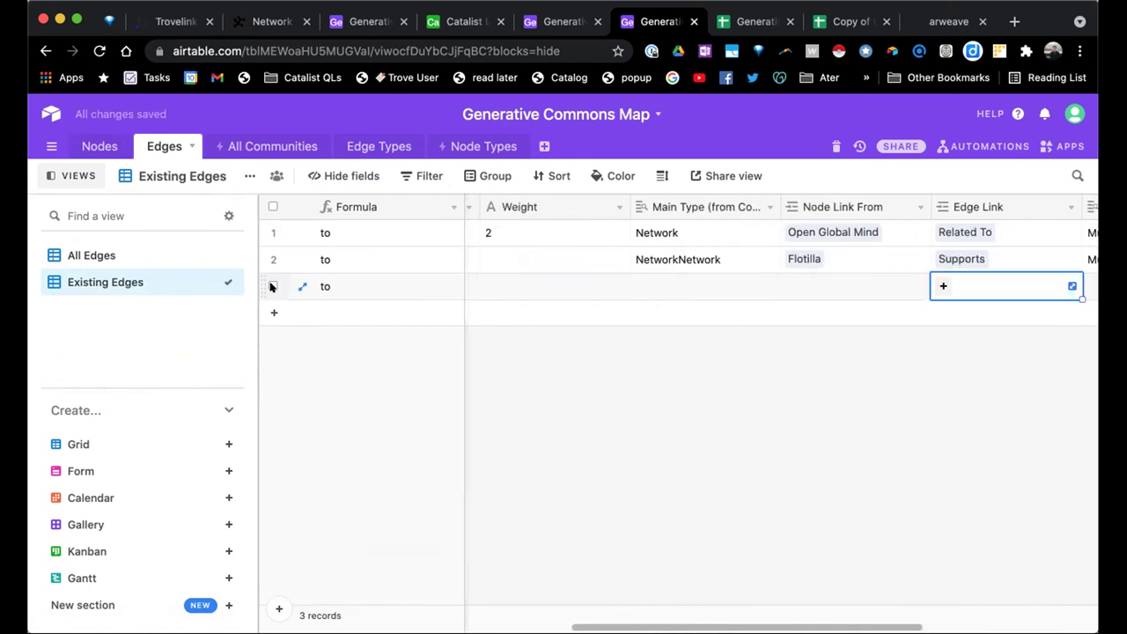
key("shift+Tab")
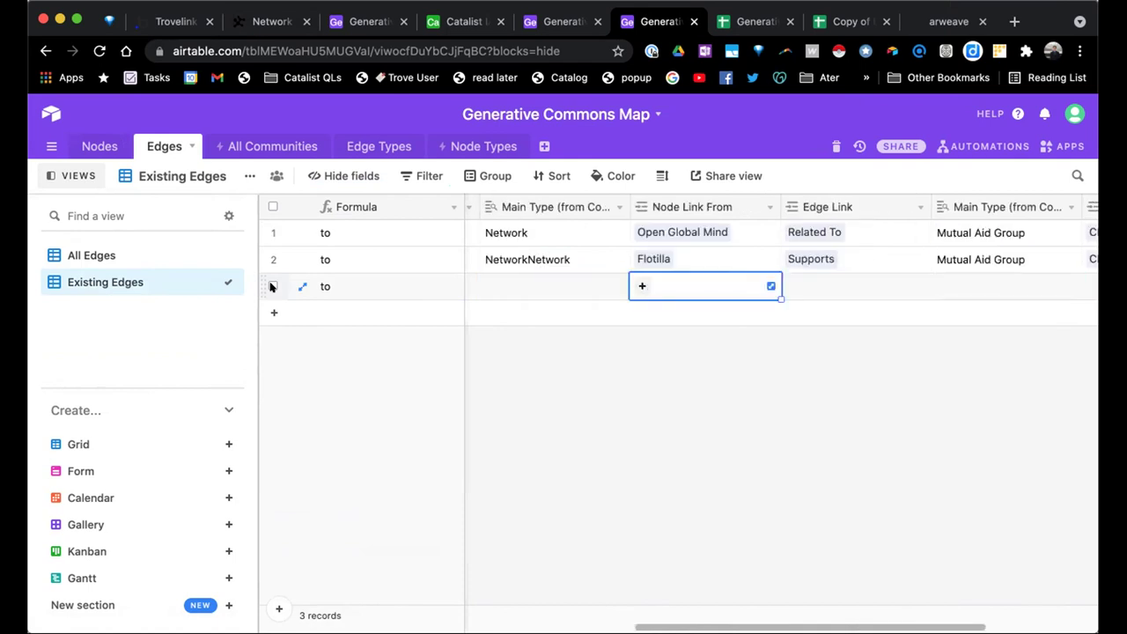
type("terr")
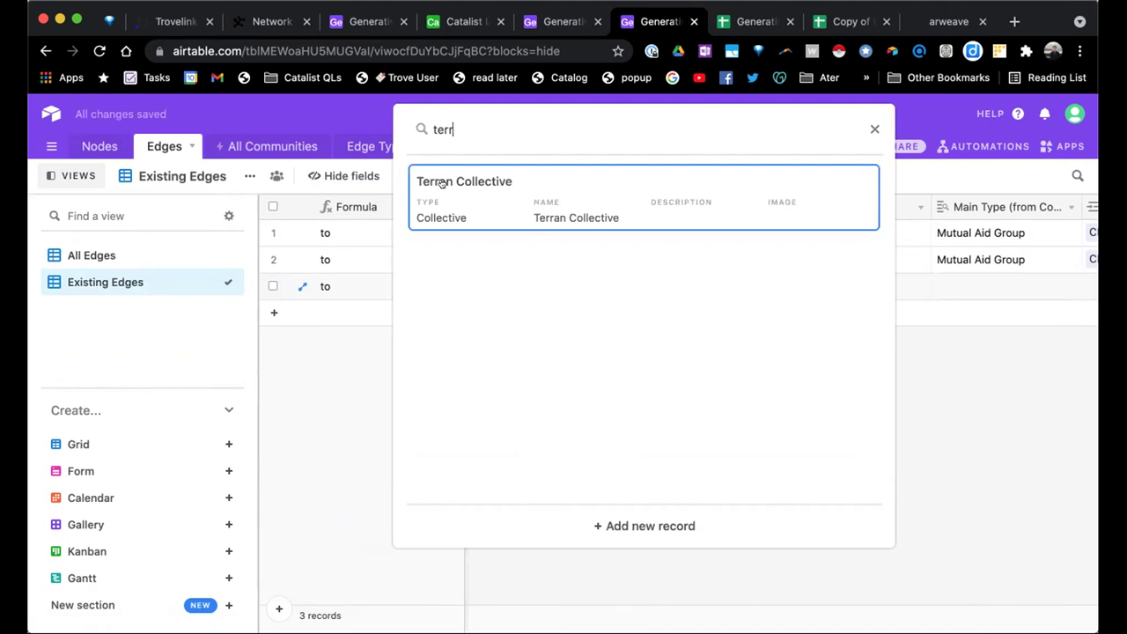
key("Return")
Set the Edge Link of the Terran Collective edge record to Owner Of
key("Tab")
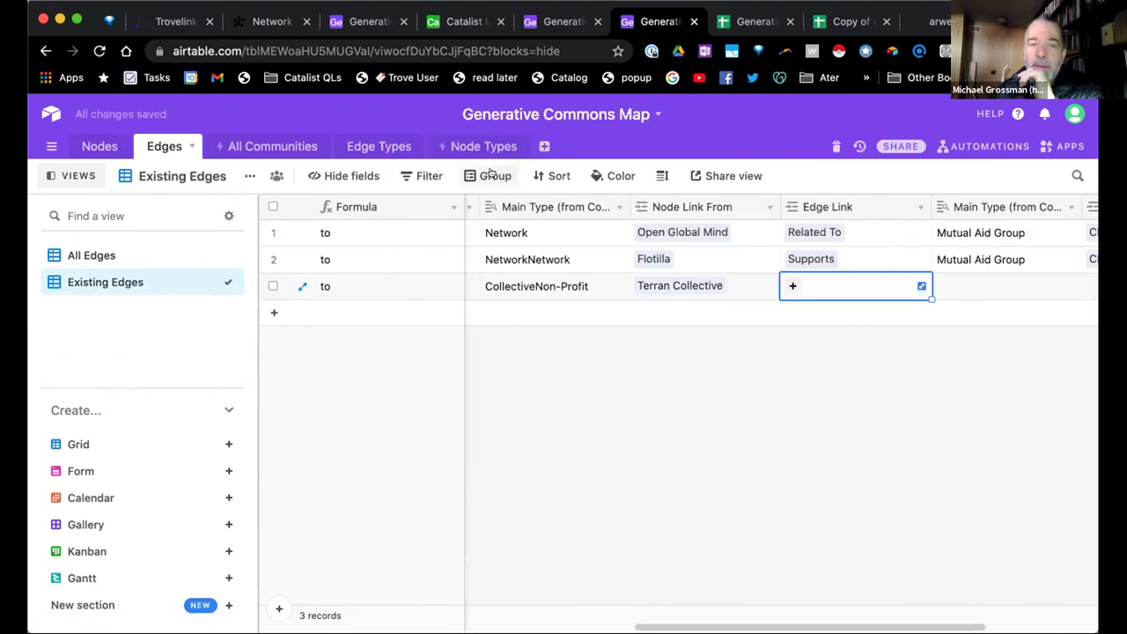
key("Return")
scroll(606, 253, "down", 2)
scroll(605, 252, "down", 5)
type("own")
left_click(605, 199)
Link the Node Link To of the Terran Collective edge record to Hylo
key("Tab")
key("Tab")
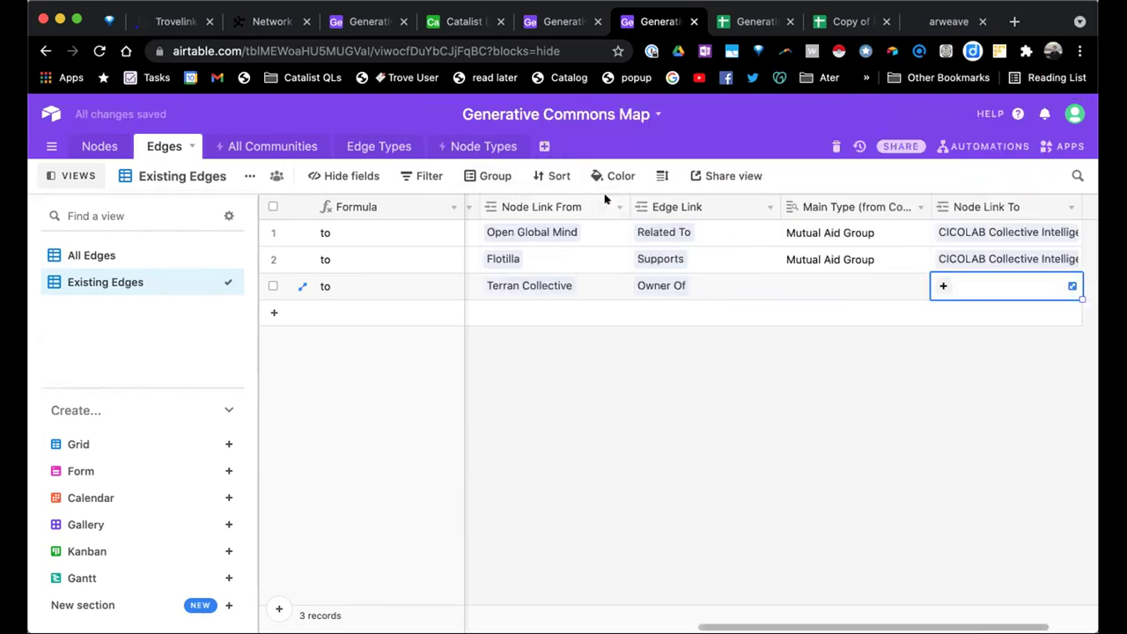
type("hyl")
key("Return")
Examine the other fields of the Terran Collective edge record, including edge, type, name and weight
key("shift+Tab")
key("shift+Tab")
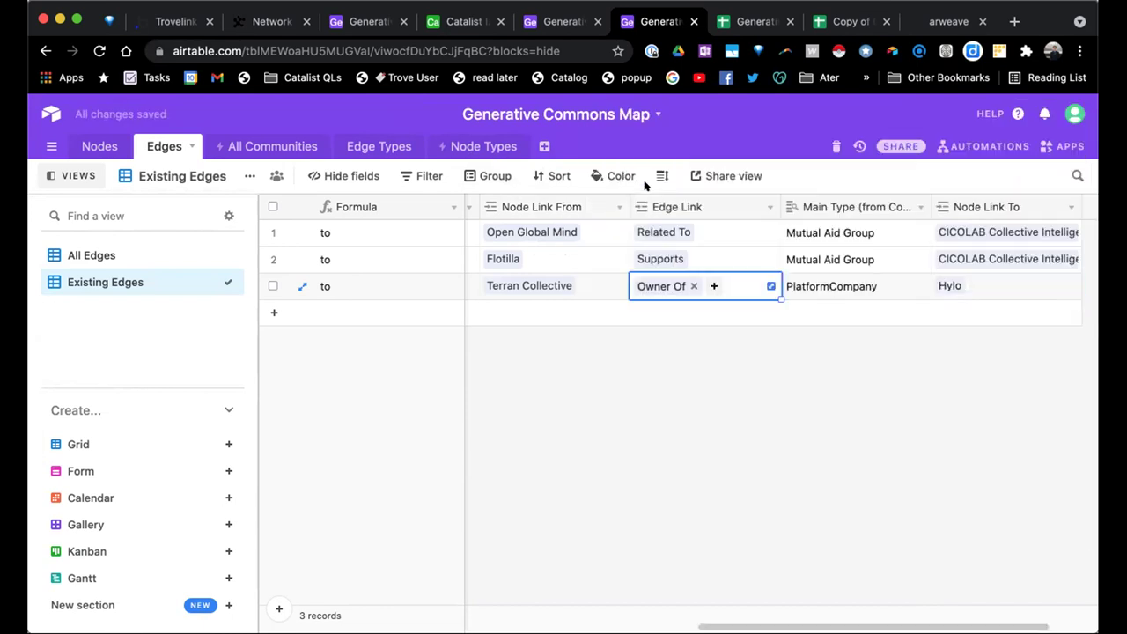
key("shift+Tab")
key("shift+Tab")
key("shift+Tab")
key("shift+Tab")
key("shift+Tab")
key("shift+Tab")
key("Tab")
key("Tab")
key("Tab")
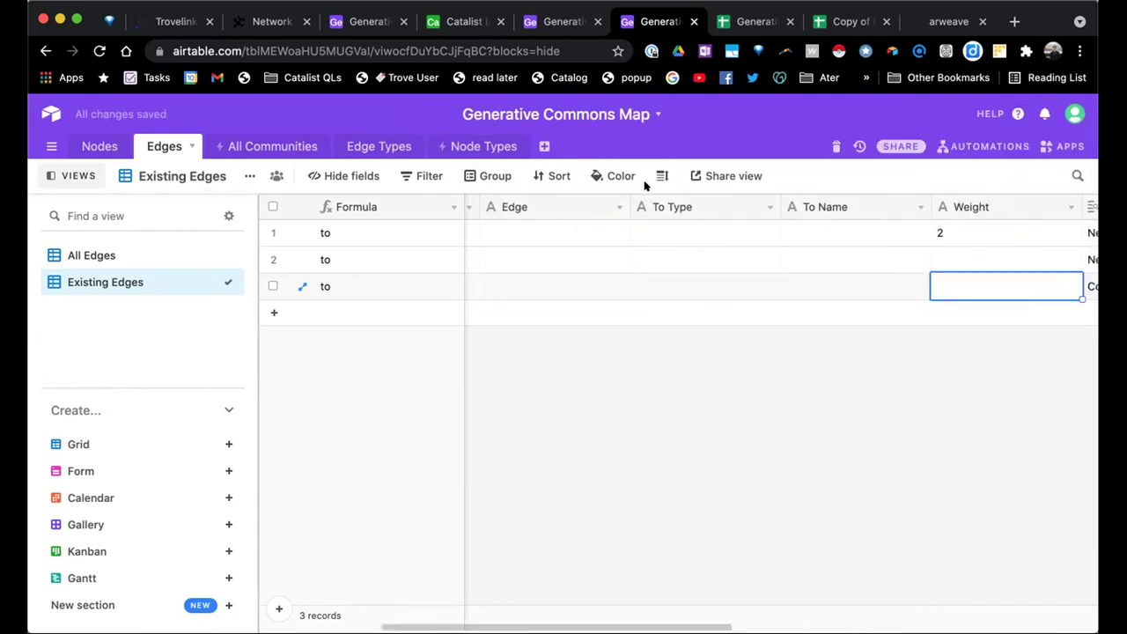
key("shift+Tab")
key("shift+Tab")
key("shift+Tab")
key("shift+Tab")
key("shift+Tab")
key("shift+Tab")
key("Tab")
key("Tab")
key("Tab")
key("Tab")
key("Tab")
key("Tab")
key("Tab")
key("Tab")
key("Tab")
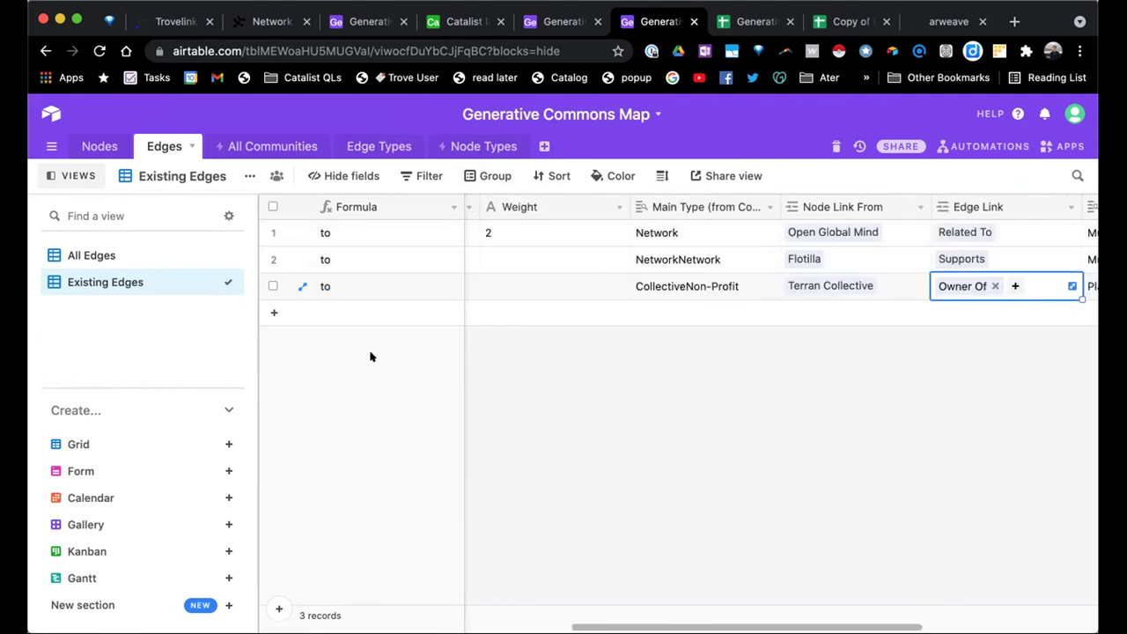
Add a fourth edge record and link its Node Link From to J-Linc
left_click(369, 303)
left_click(835, 305)
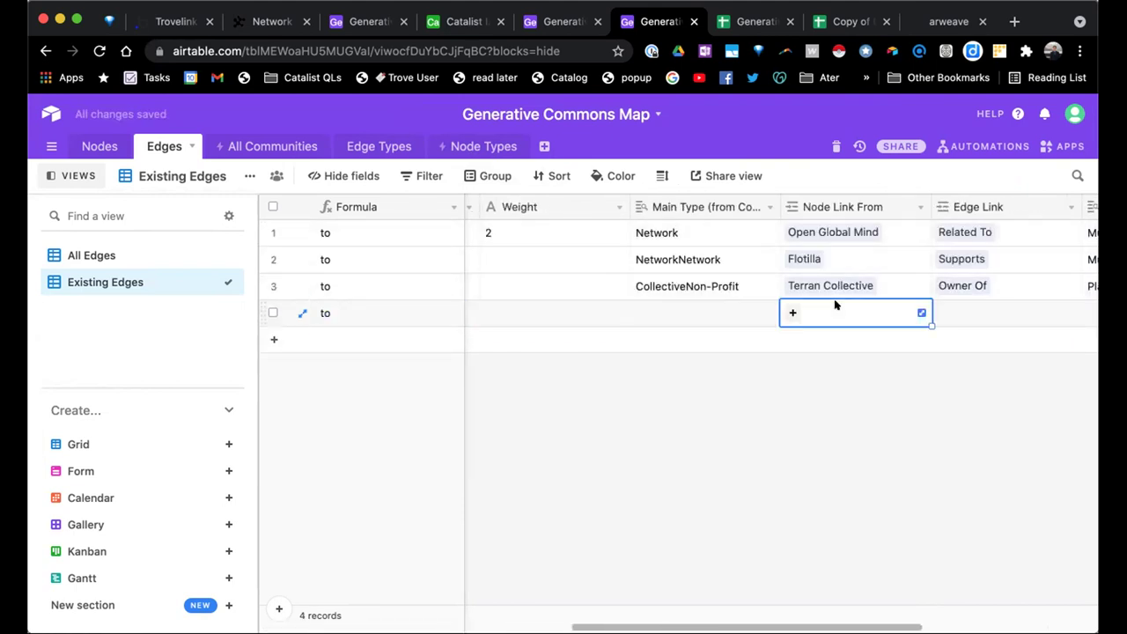
type("j")
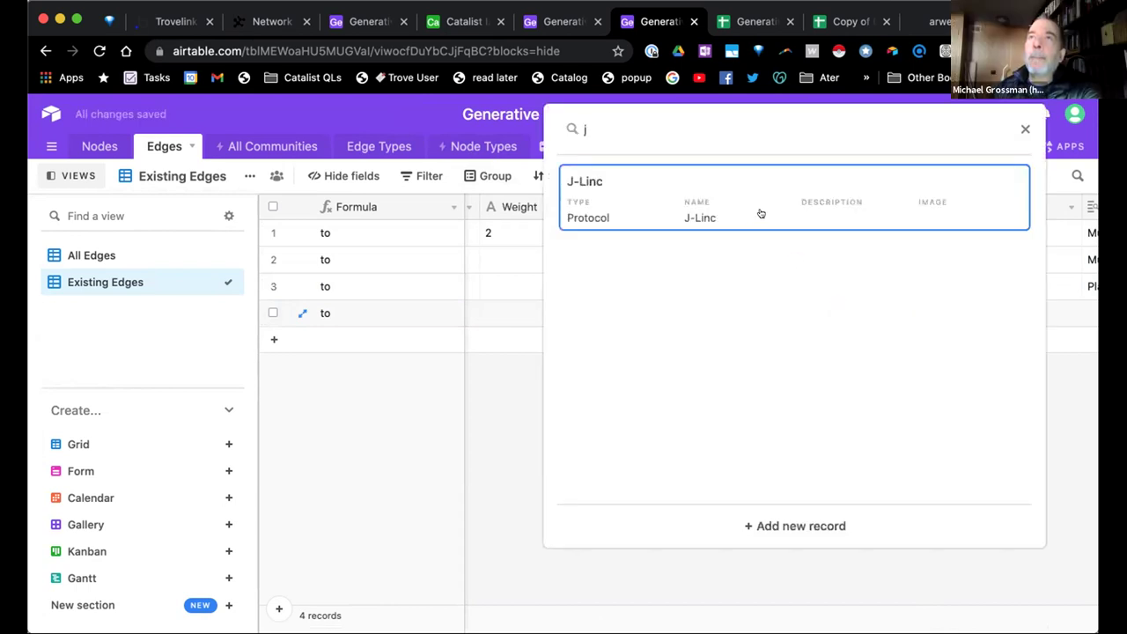
left_click(760, 212)
Set the Edge Link of the J-Linc edge record to Owner Of
key("Tab")
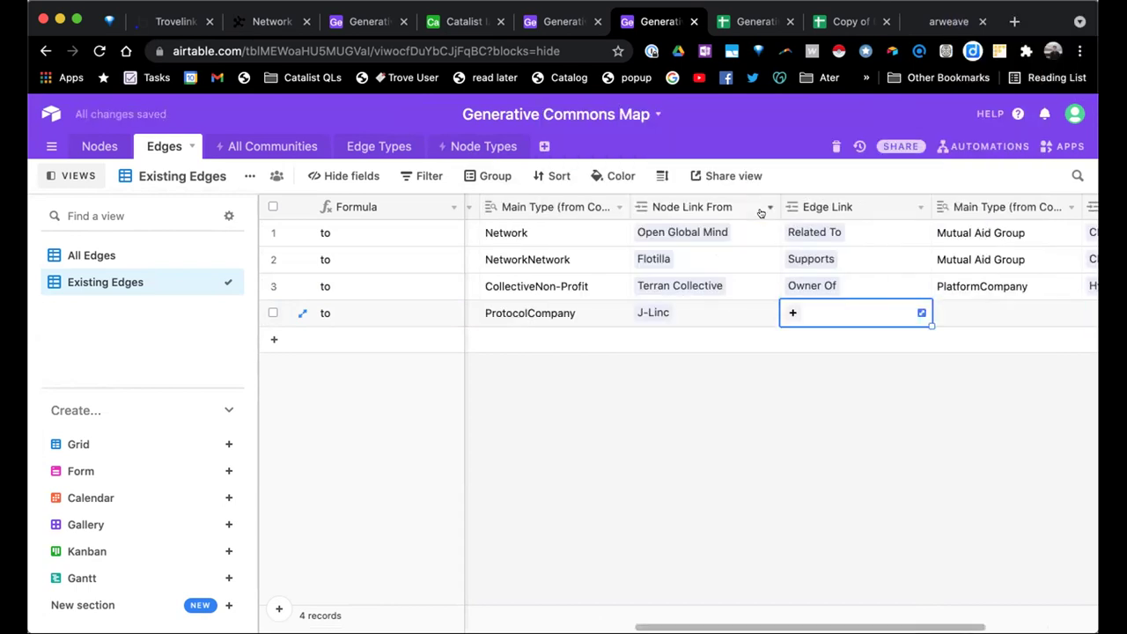
type("own")
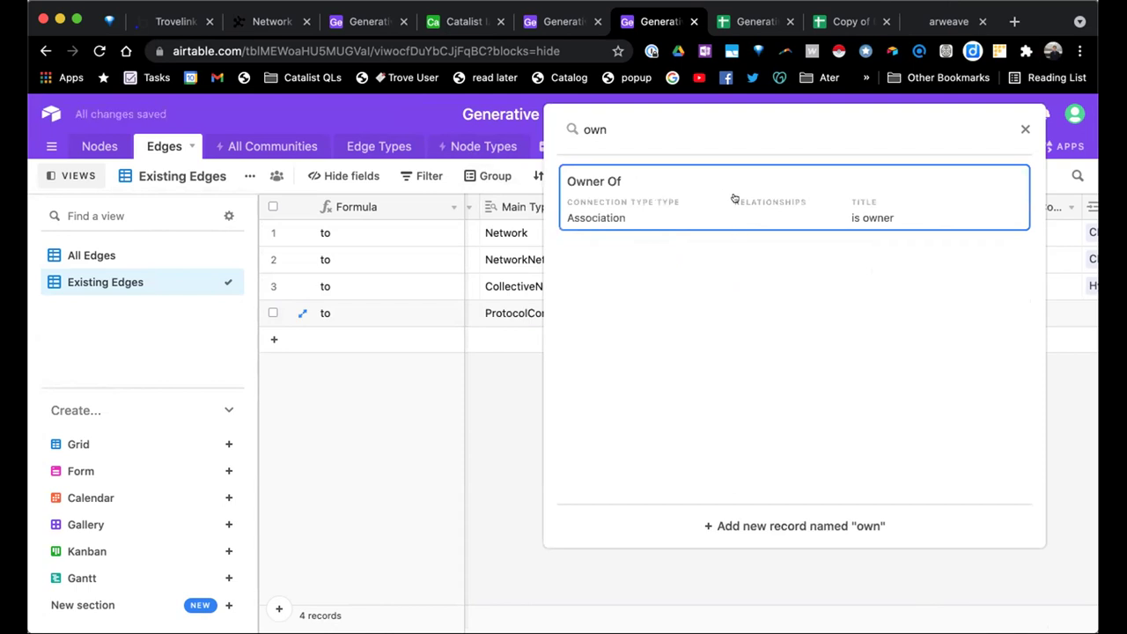
key("BackSpace")
type("own")
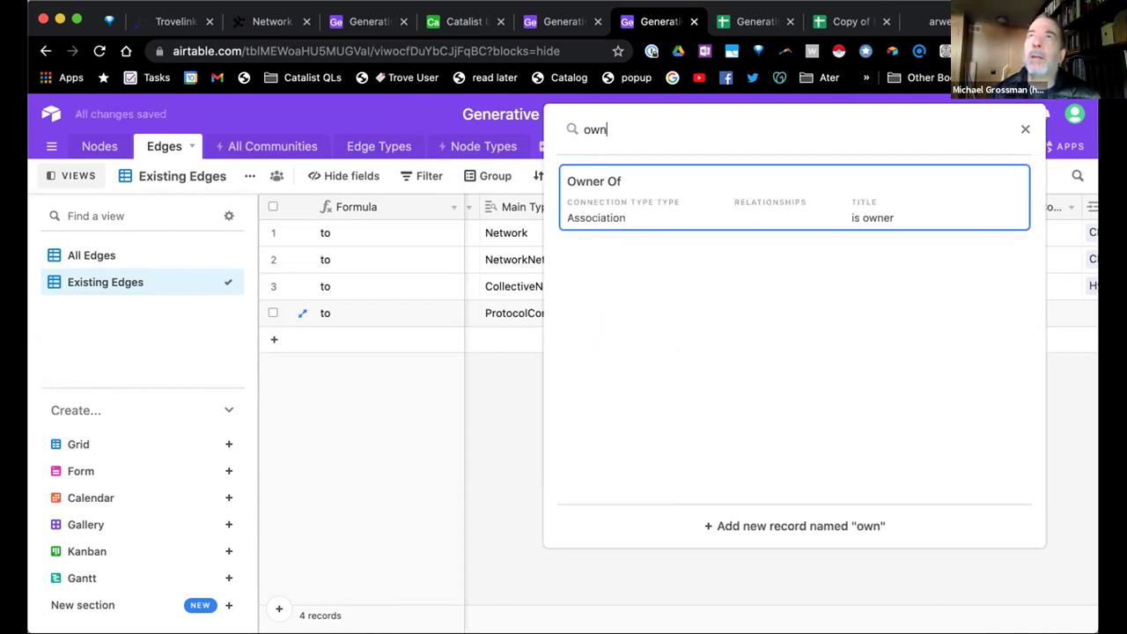
left_click(637, 193)
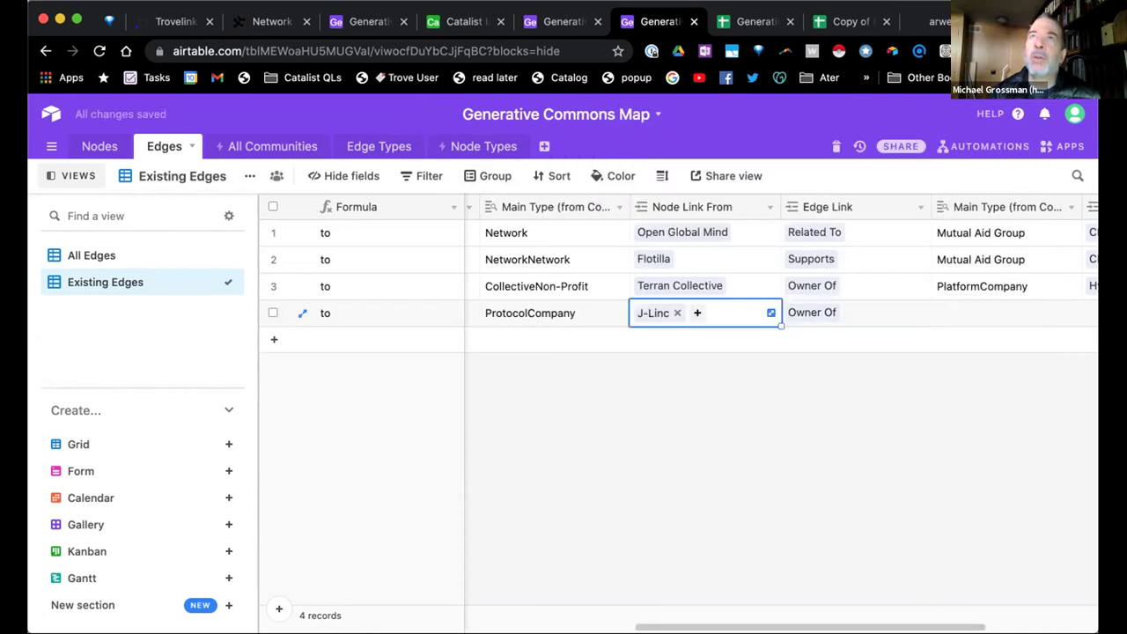
Add Tru.Net to the Node Link From of the J-Linc edge record
type("tr")
left_click(566, 252)
Clear the Edge Link of the J-Linc and Tru.Net edge record and link it to Sponsor Of instead
key("Tab")
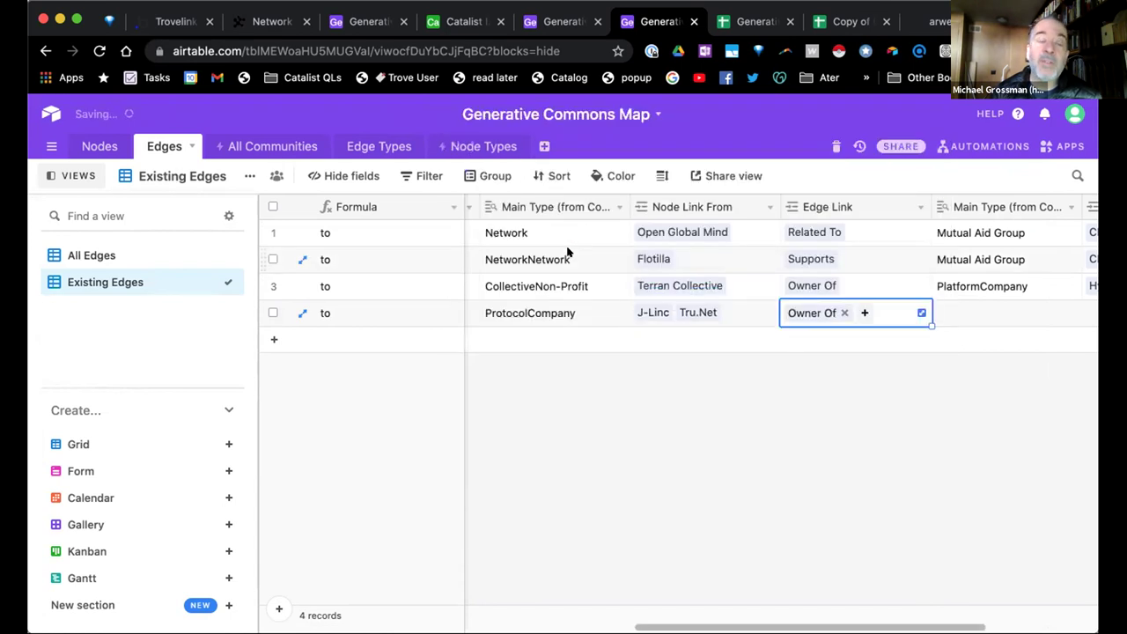
key("BackSpace")
type("sub")
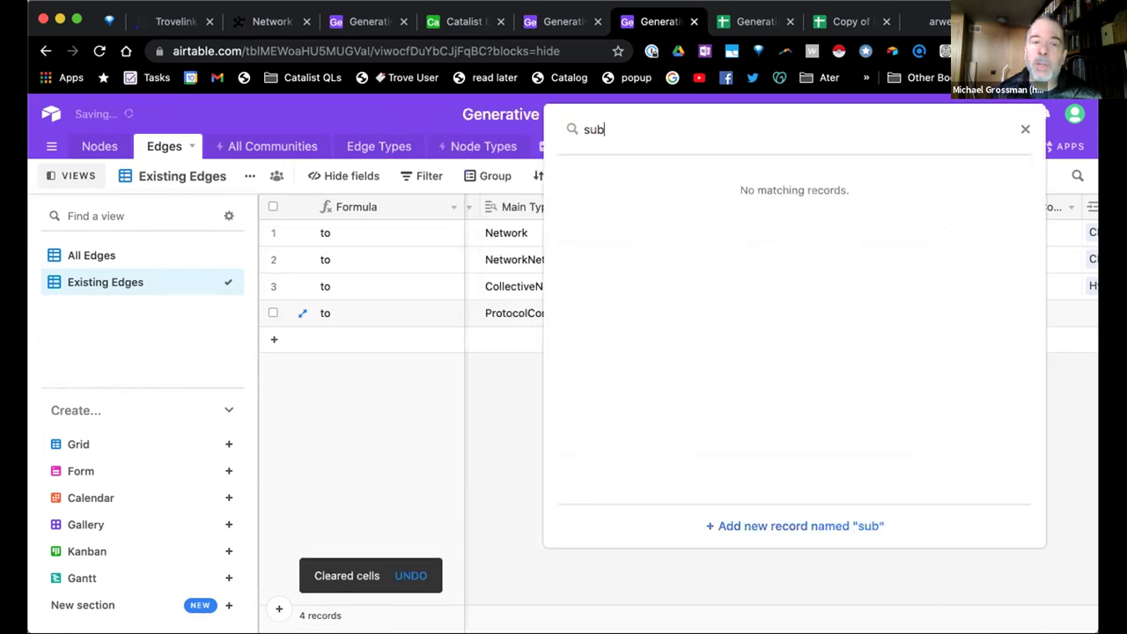
key("BackSpace")
key("BackSpace")
key("BackSpace")
scroll(669, 255, "down", 3)
scroll(672, 257, "down", 5)
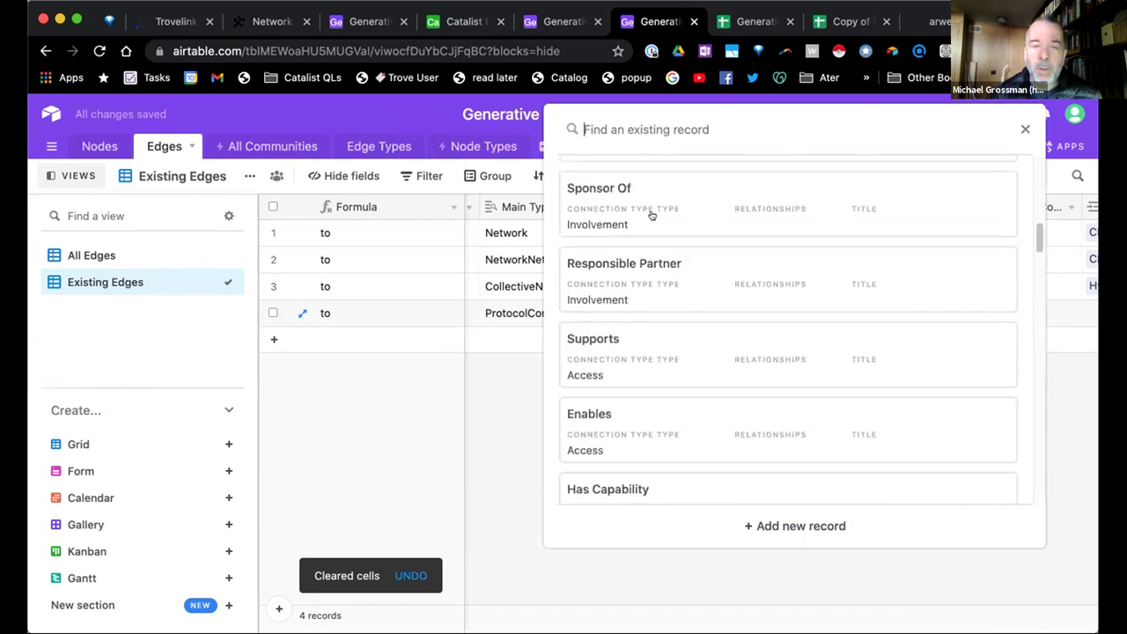
left_click(637, 195)
Copy the J-Linc and Tru.Net links from Node Link From into Node Link To of the row 4 edge record
key("Left")
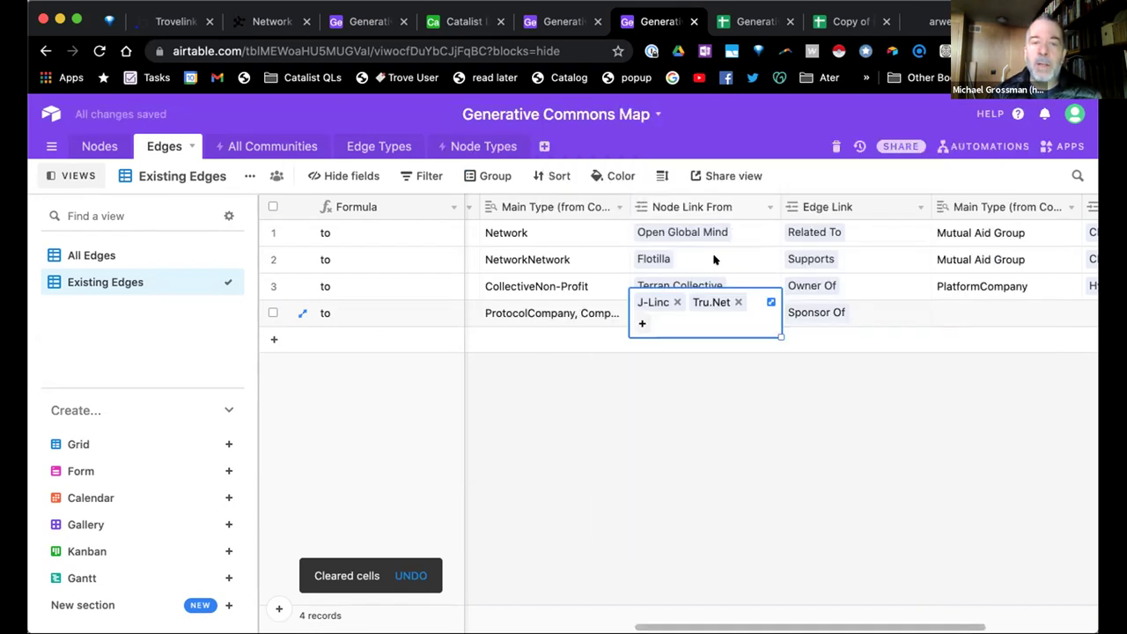
key("Right")
key("Right")
key("Right")
key("Left")
key("Left")
key("Left")
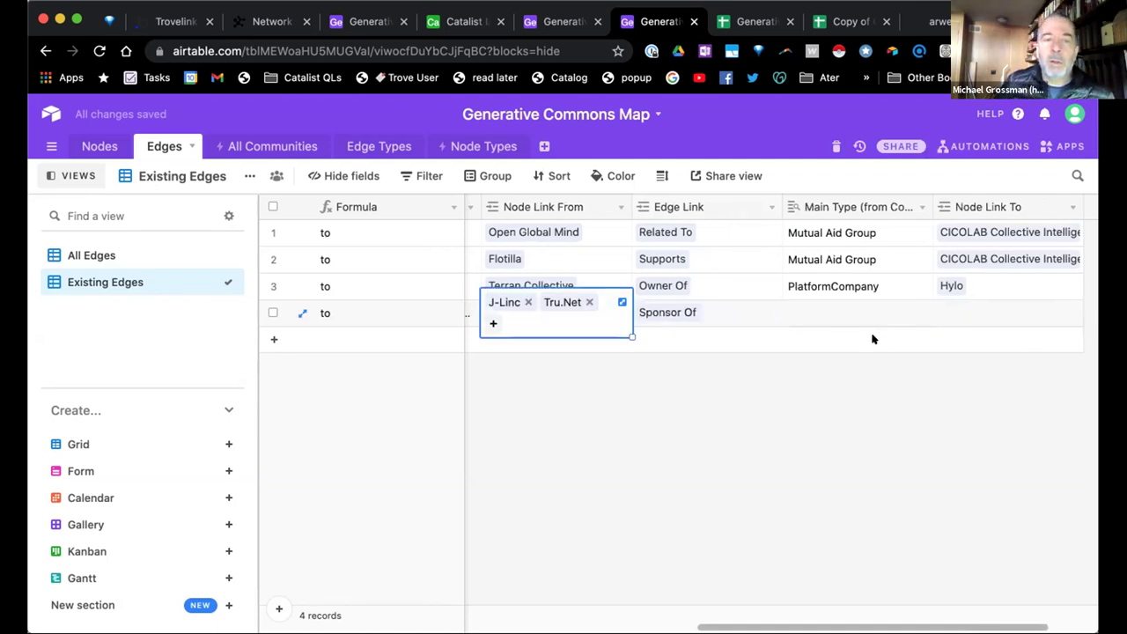
key("ctrl+c")
key("Right")
key("Right")
key("Right")
key("ctrl+v")
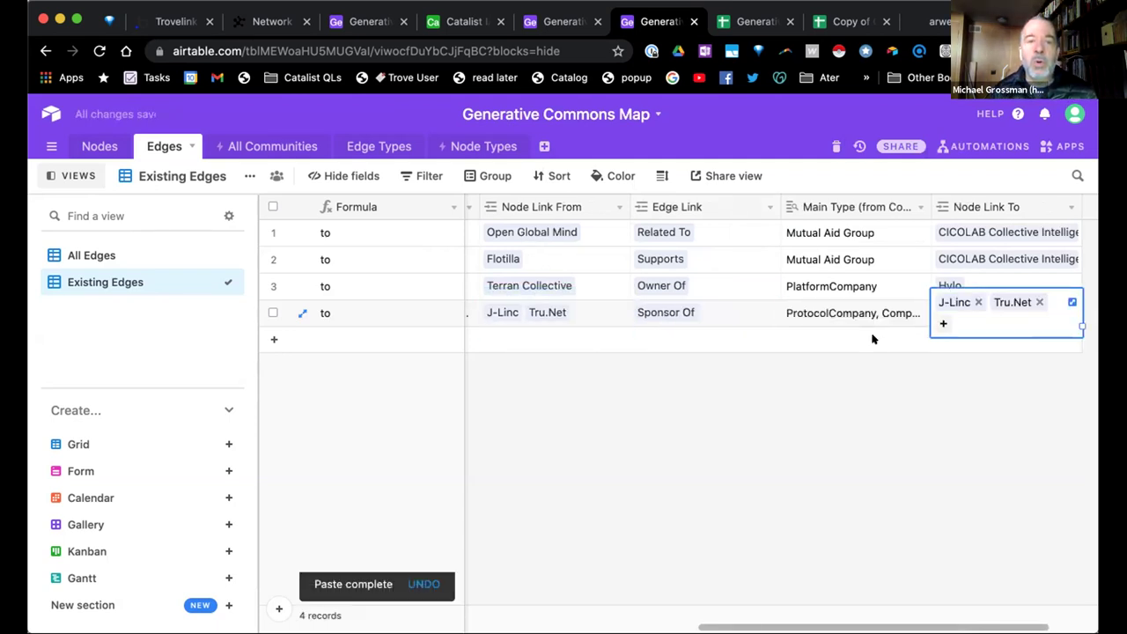
key("Left")
key("Left")
key("Left")
key("Right")
key("Right")
key("Right")
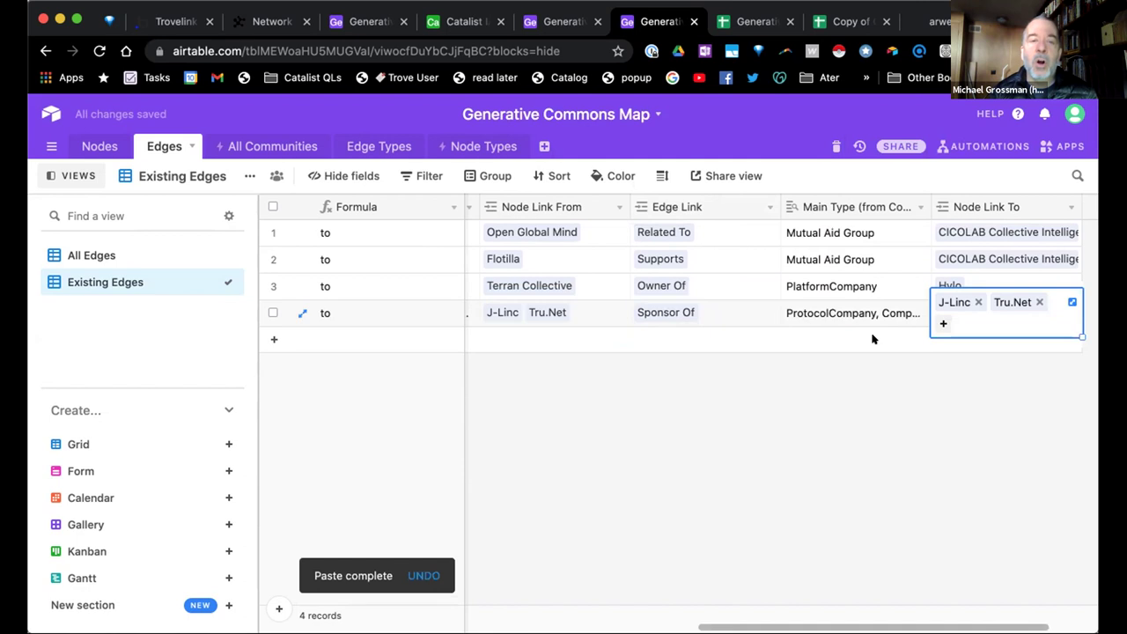
key("Left")
key("Left")
key("Left")
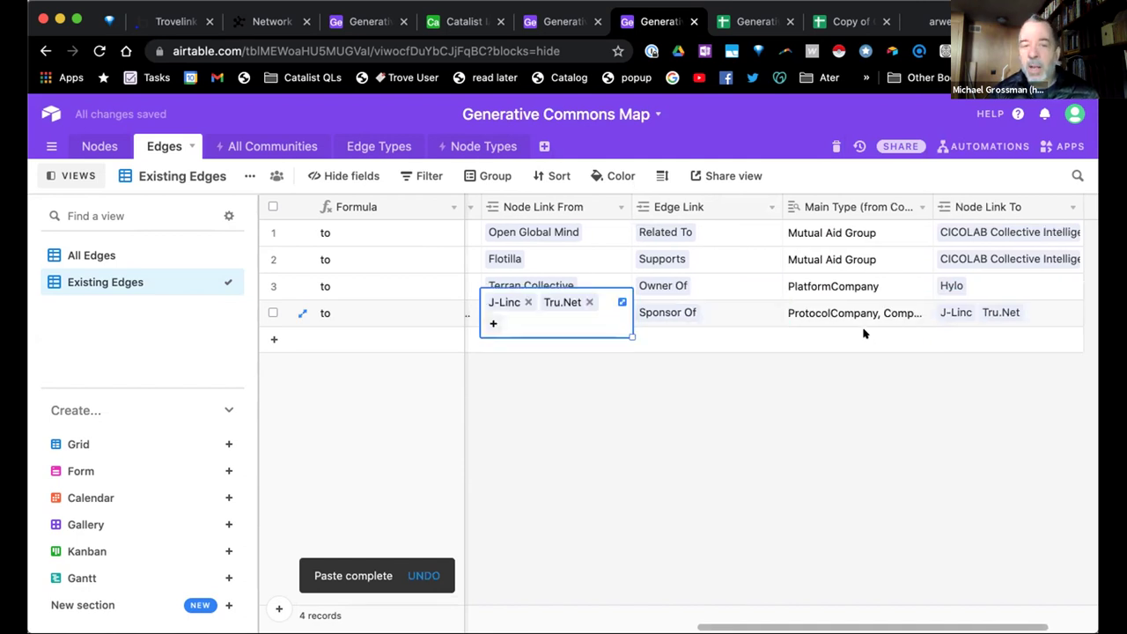
Remove J-Linc from Node Link From of the row 4 edge record and replace its Edge Link with Uses
left_click(527, 301)
key("Right")
type("use")
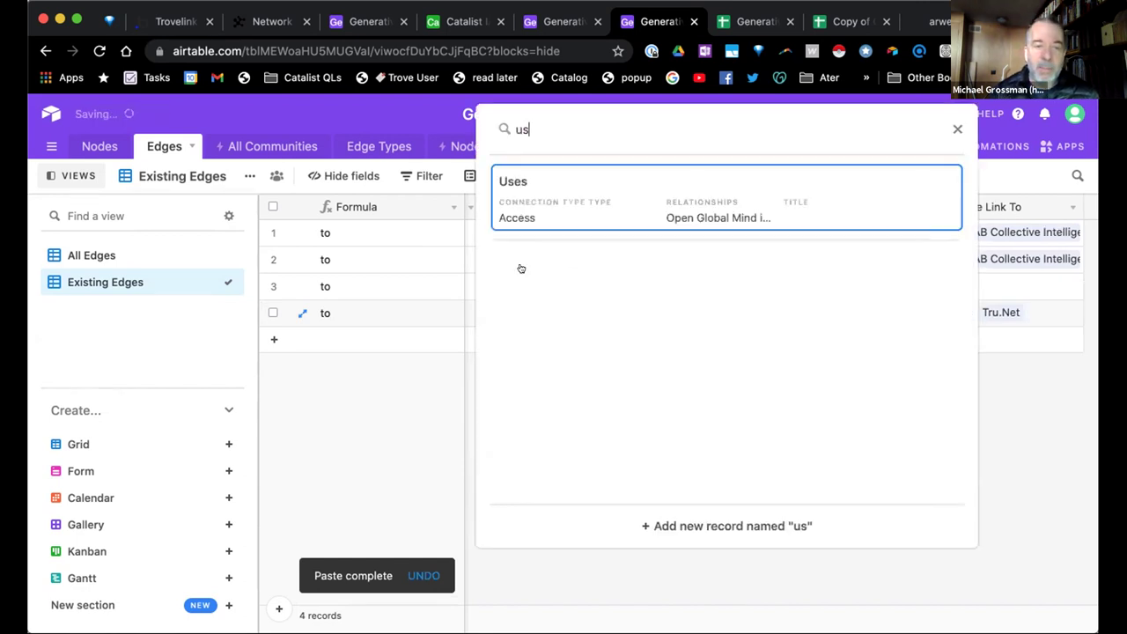
left_click(542, 187)
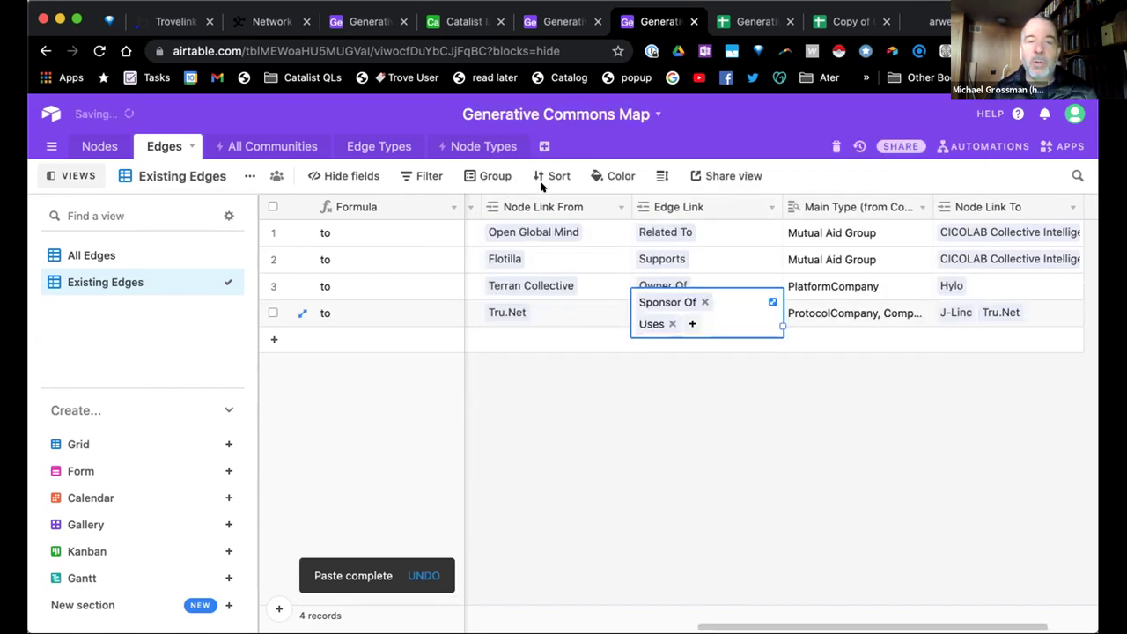
left_click(704, 302)
Remove Tru.Net from Node Link To of the row 4 edge record, keeping J-Linc as the target
key("Right")
key("Right")
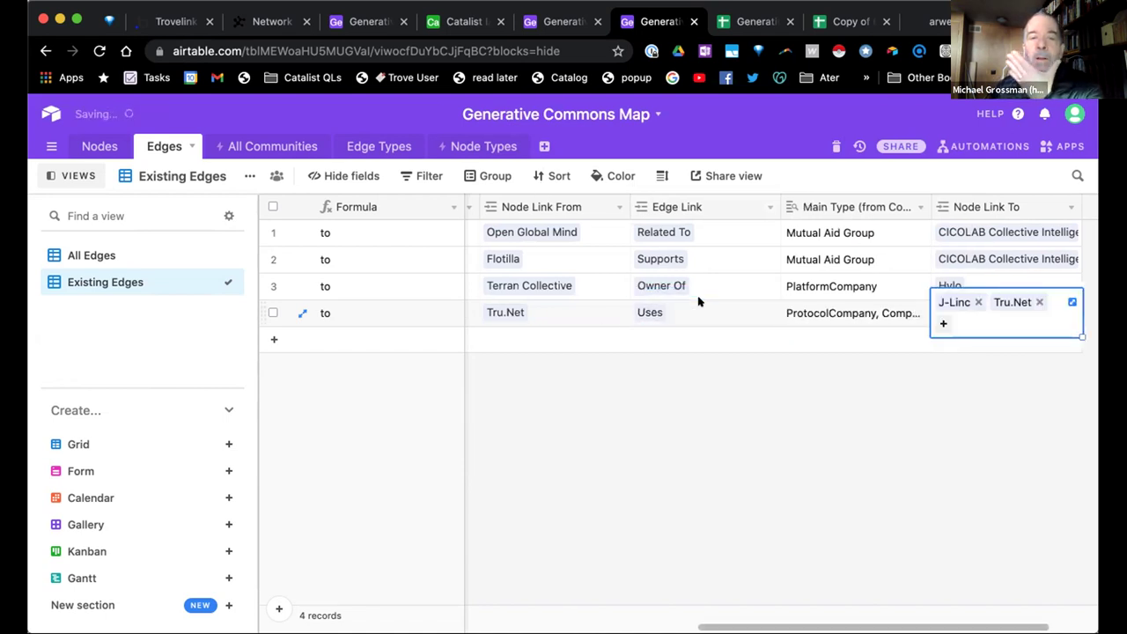
left_click(1037, 301)
Review the Node Link From, Edge Link, Main Type and Node Link To cells of the Tru.Net edge record
left_click(796, 286)
key("Down")
key("Left")
key("Left")
key("Right")
key("Right")
key("Right")
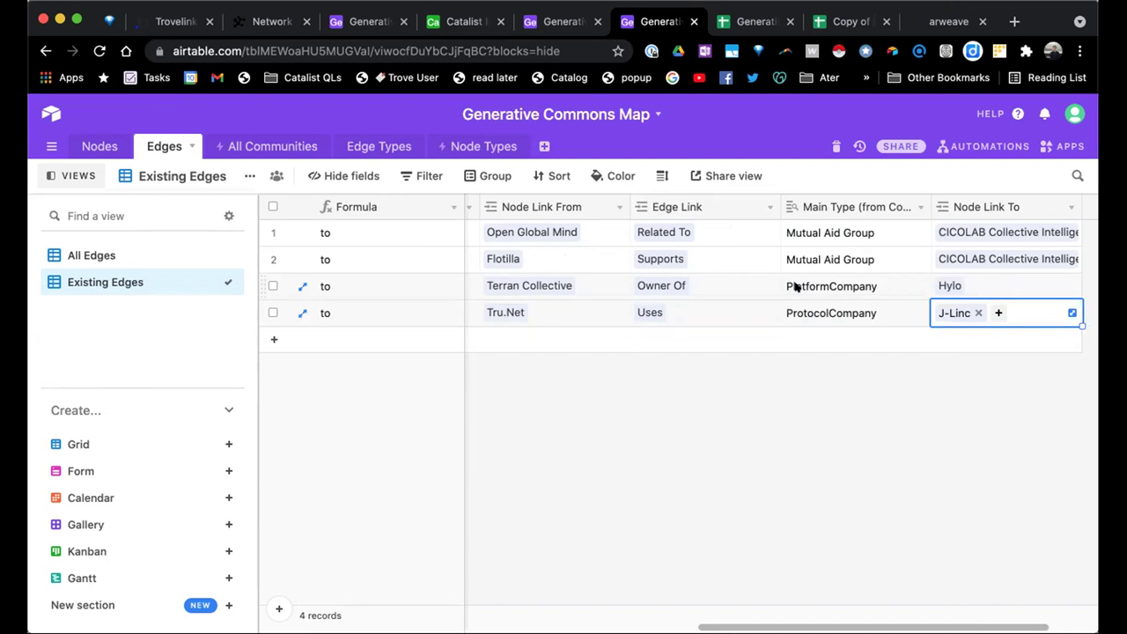
key("Left")
key("Left")
key("Left")
key("Left")
key("Right")
key("Right")
key("Right")
key("Left")
key("Left")
key("Left")
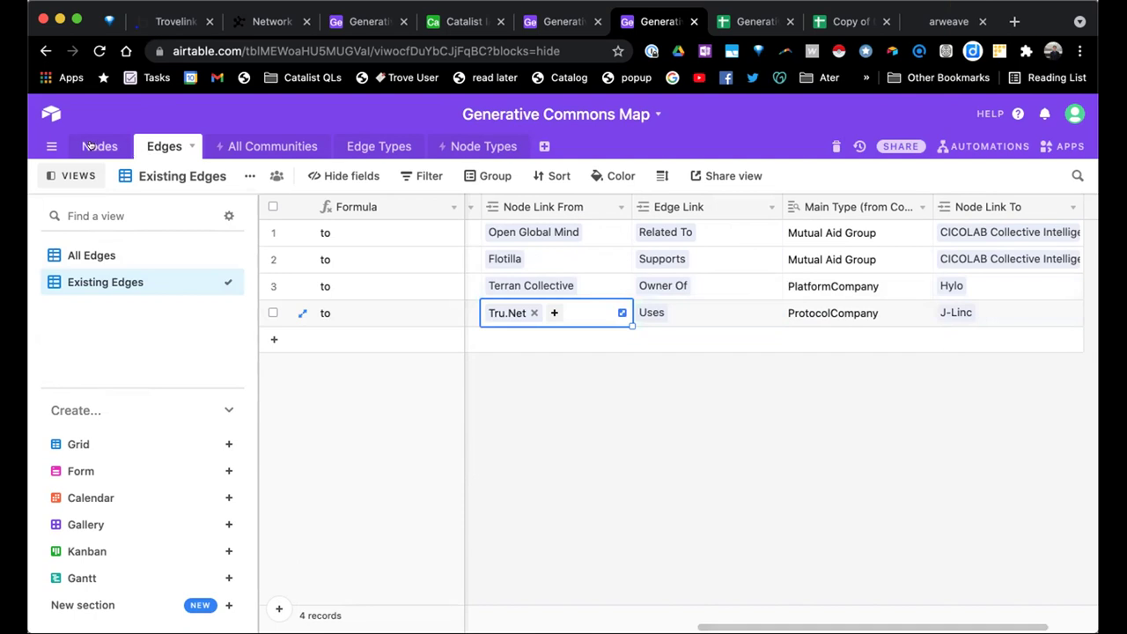
Review how the Open Global Mind edge record reads across its source, edge and type cells
key("Up")
key("Up")
key("Up")
key("Down")
key("Right")
key("Up")
key("Left")
key("Right")
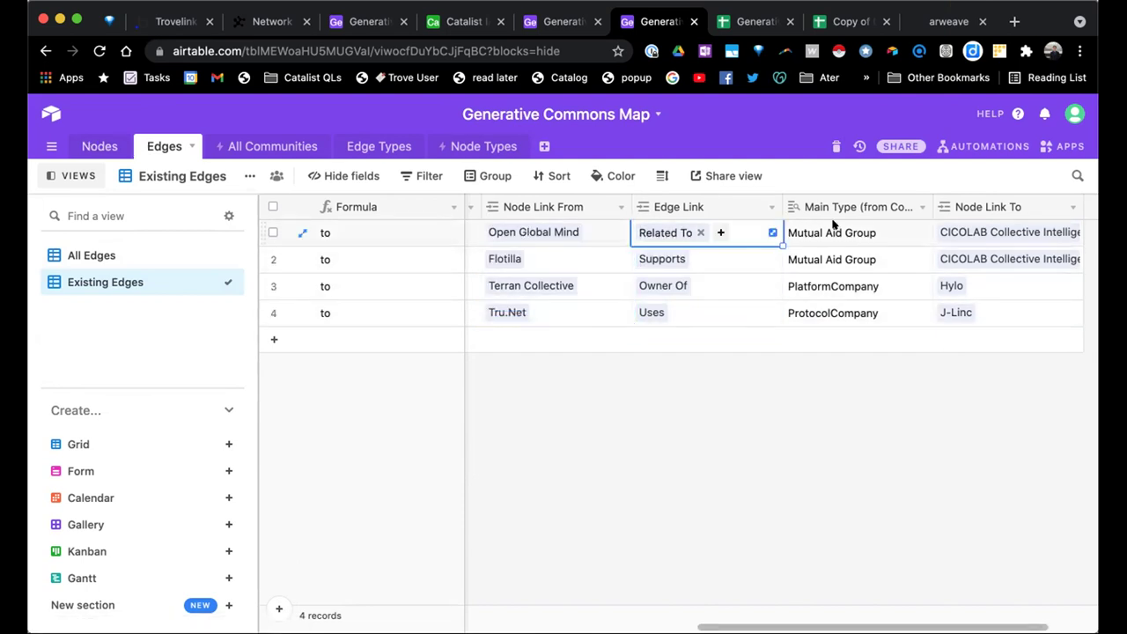
key("Right")
key("Left")
key("Left")
key("Right")
key("Right")
key("Left")
key("Left")
key("Right")
key("Right")
key("Right")
key("Left")
key("Left")
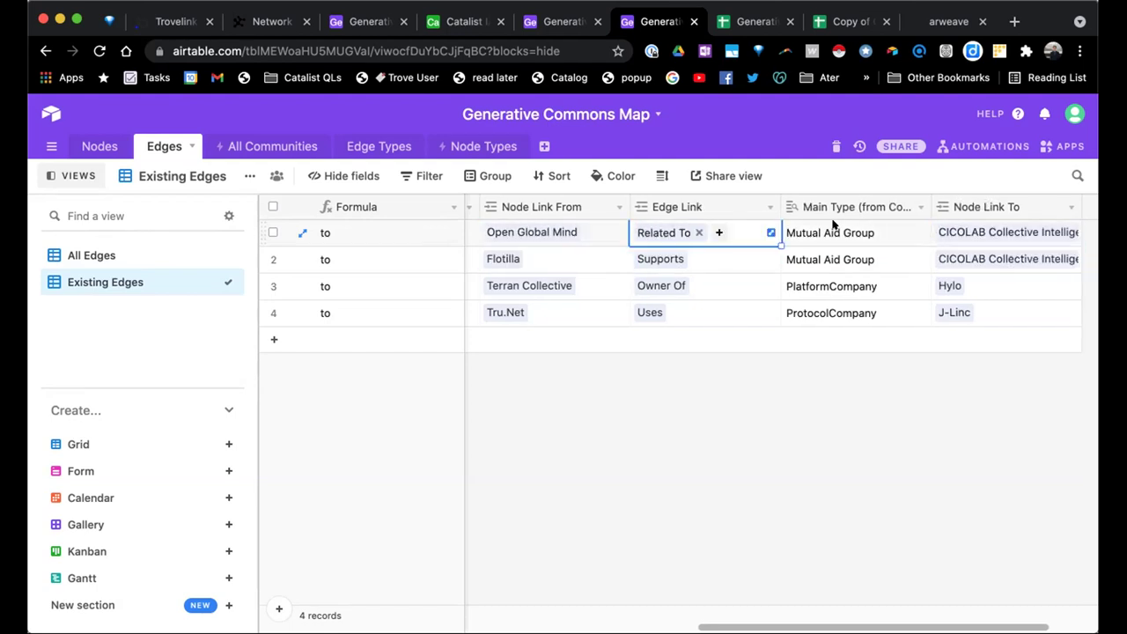
Browse the available edge types for the Open Global Mind record's Edge Link without choosing one
left_click(717, 233)
scroll(651, 296, "down", 5)
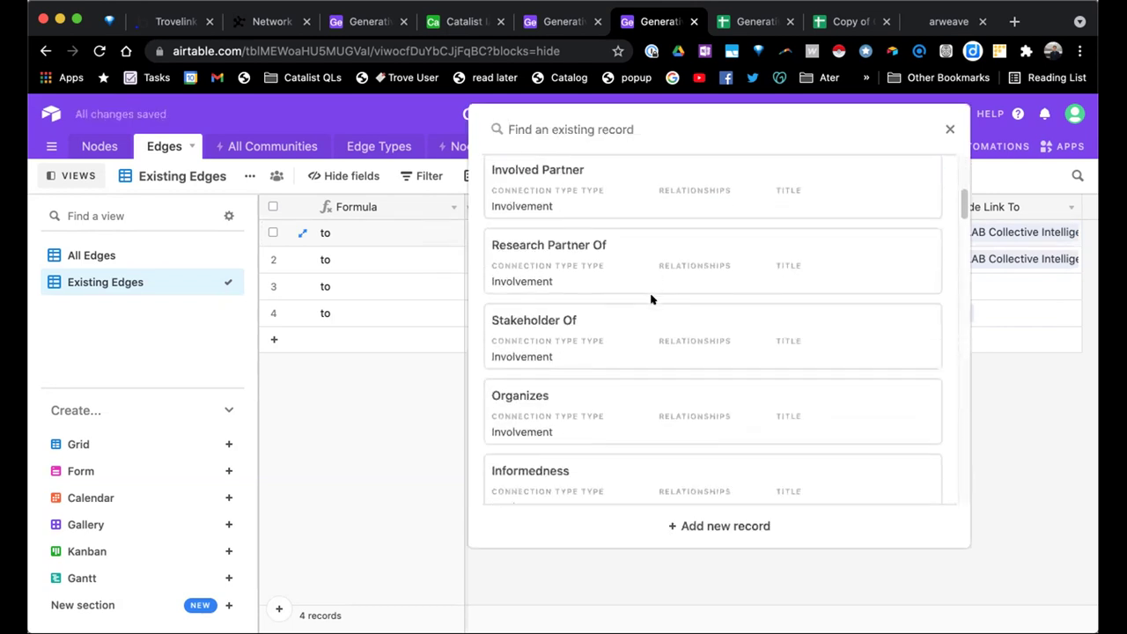
scroll(601, 184, "down", 3)
scroll(591, 251, "down", 5)
scroll(595, 250, "down", 5)
scroll(594, 250, "down", 6)
scroll(594, 250, "down", 5)
scroll(595, 251, "down", 5)
scroll(595, 250, "down", 5)
scroll(594, 250, "down", 5)
scroll(558, 352, "down", 1)
scroll(602, 226, "up", 5)
scroll(604, 225, "up", 10)
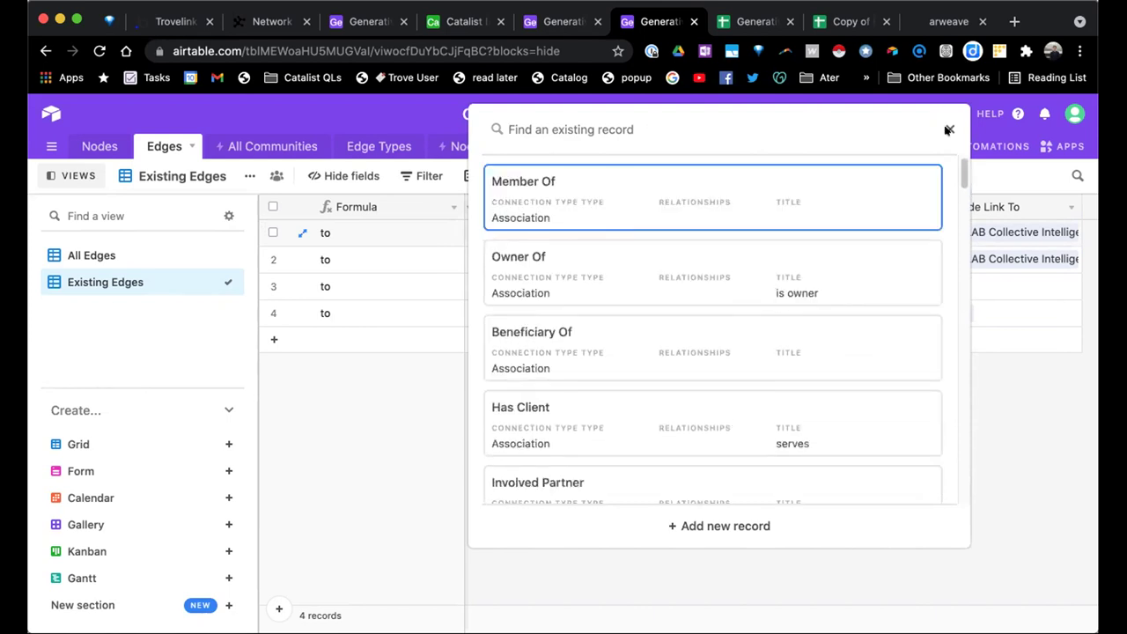
left_click(948, 130)
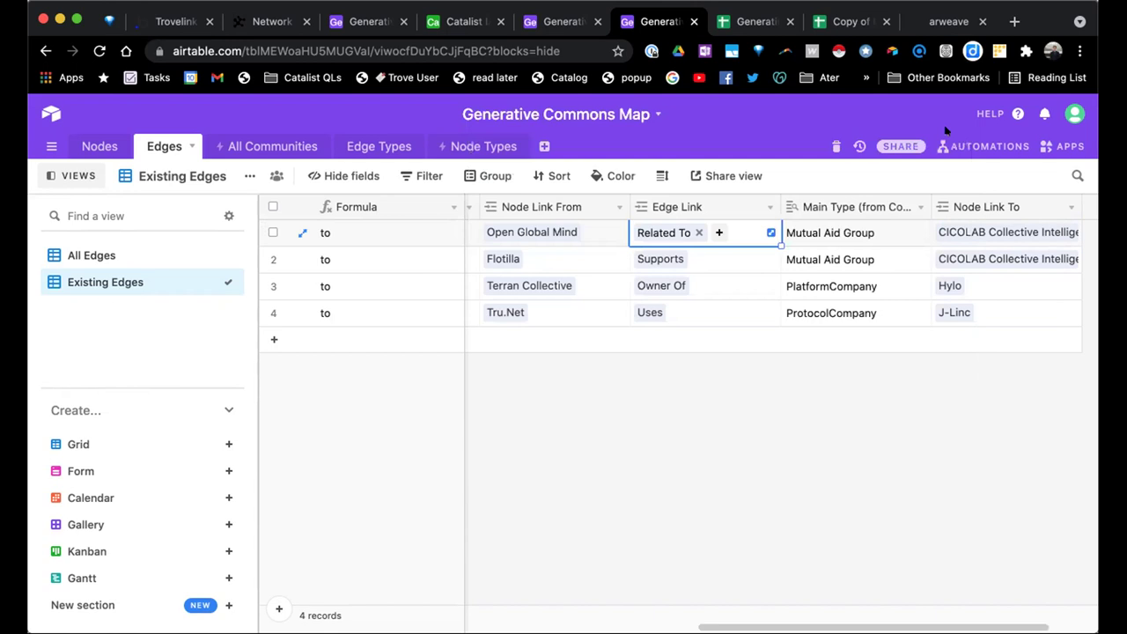
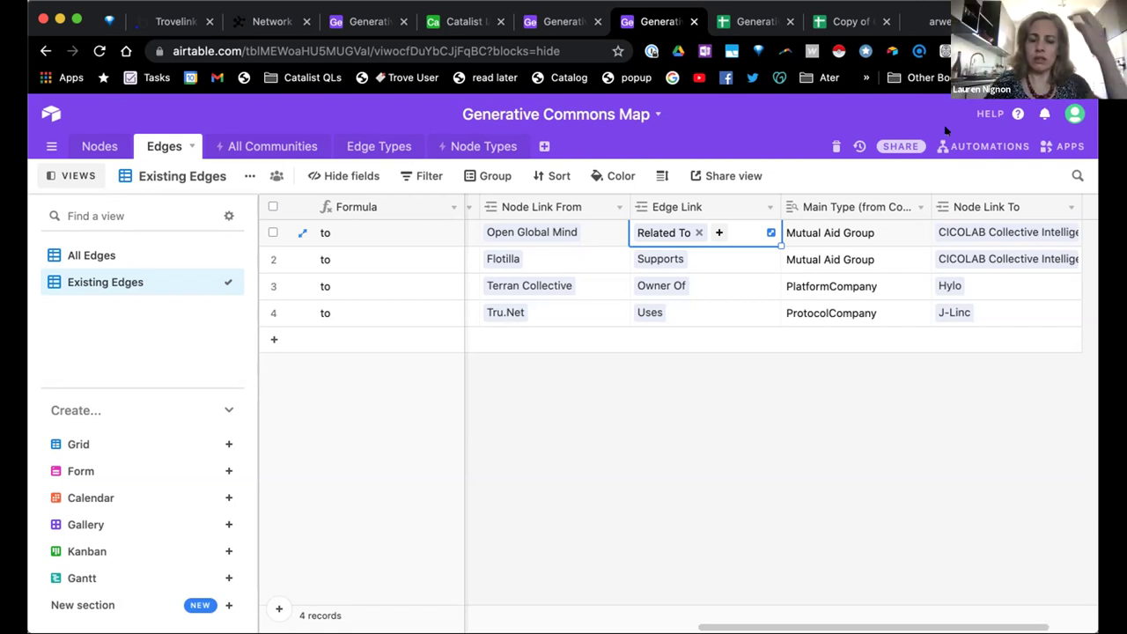
Compare the source, edge and type cells of the Open Global Mind and Flotilla edge records
key("Left")
key("Right")
key("Right")
key("Left")
key("Left")
key("Right")
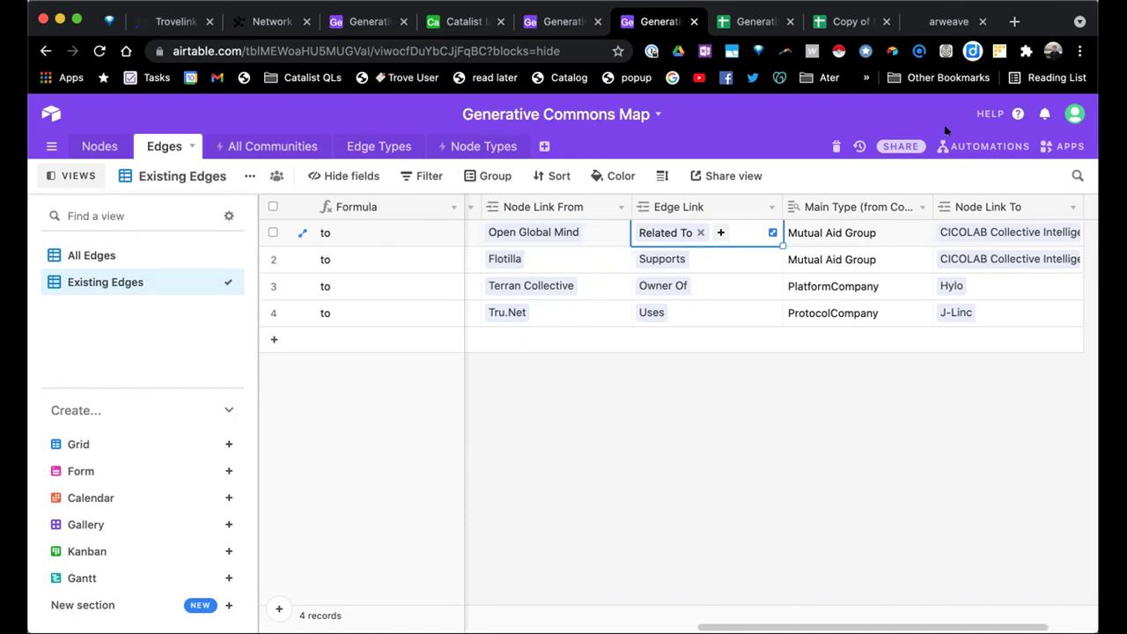
key("Left")
key("Down")
key("Right")
key("Right")
key("Up")
key("Left")
key("Left")
key("Down")
key("Right")
key("Up")
key("Left")
key("Down")
key("Right")
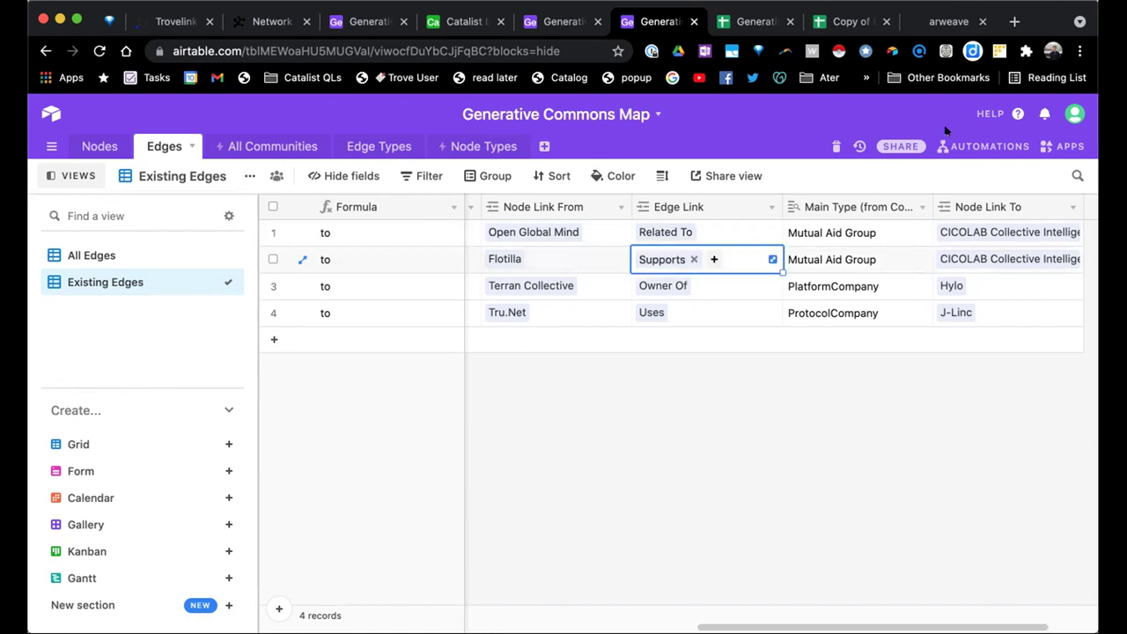
key("Up")
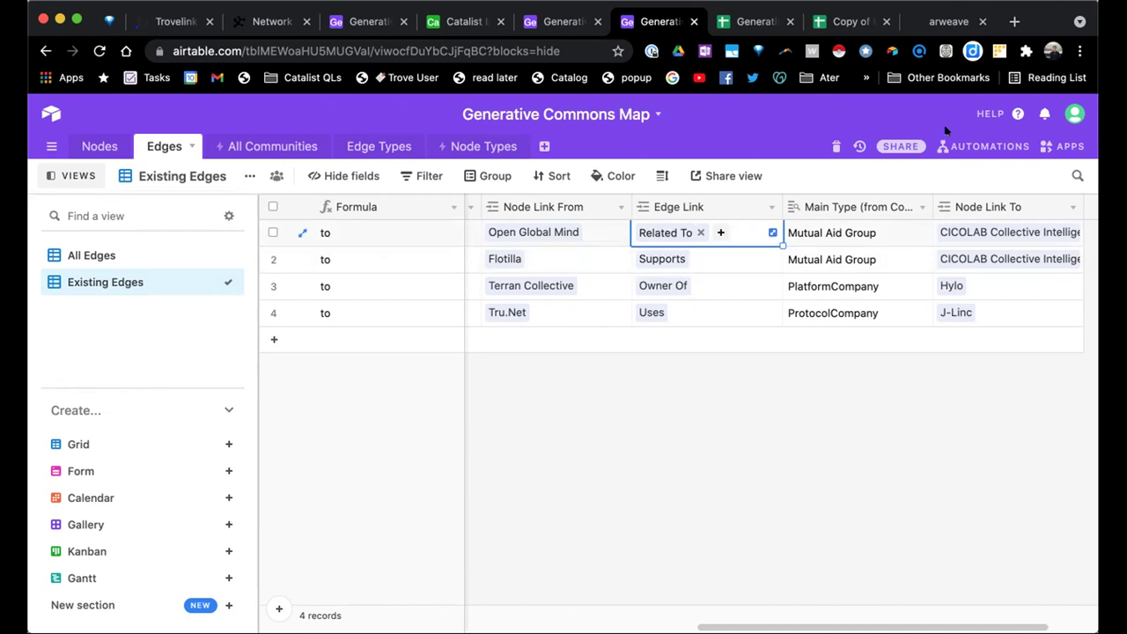
key("Down")
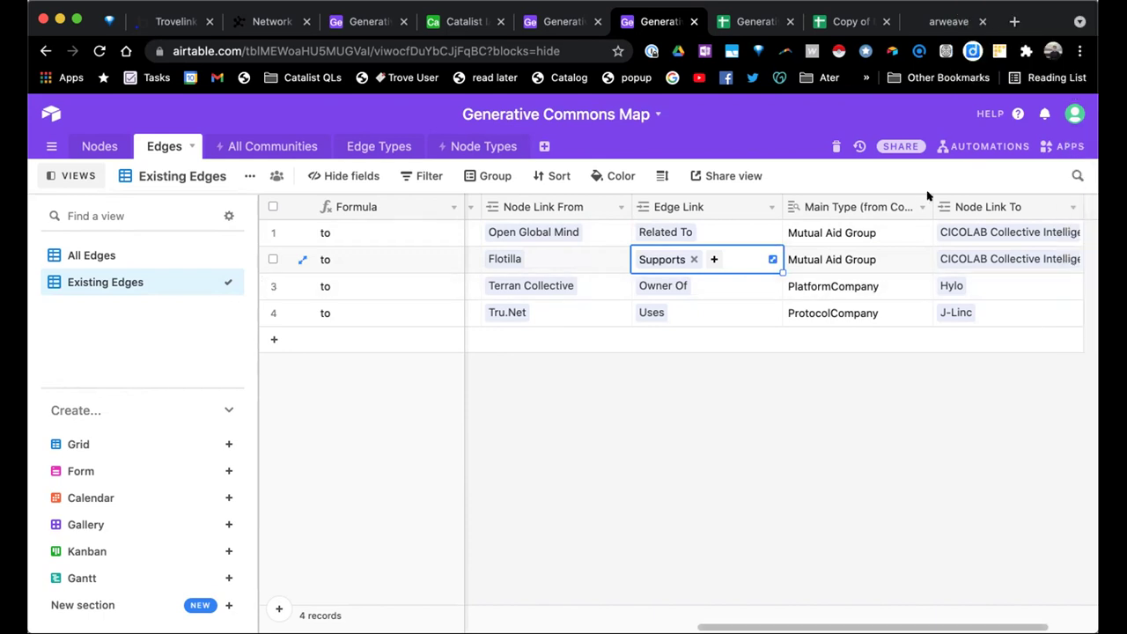
Browse the available edge types for the Flotilla record's Edge Link without choosing one
left_click(713, 257)
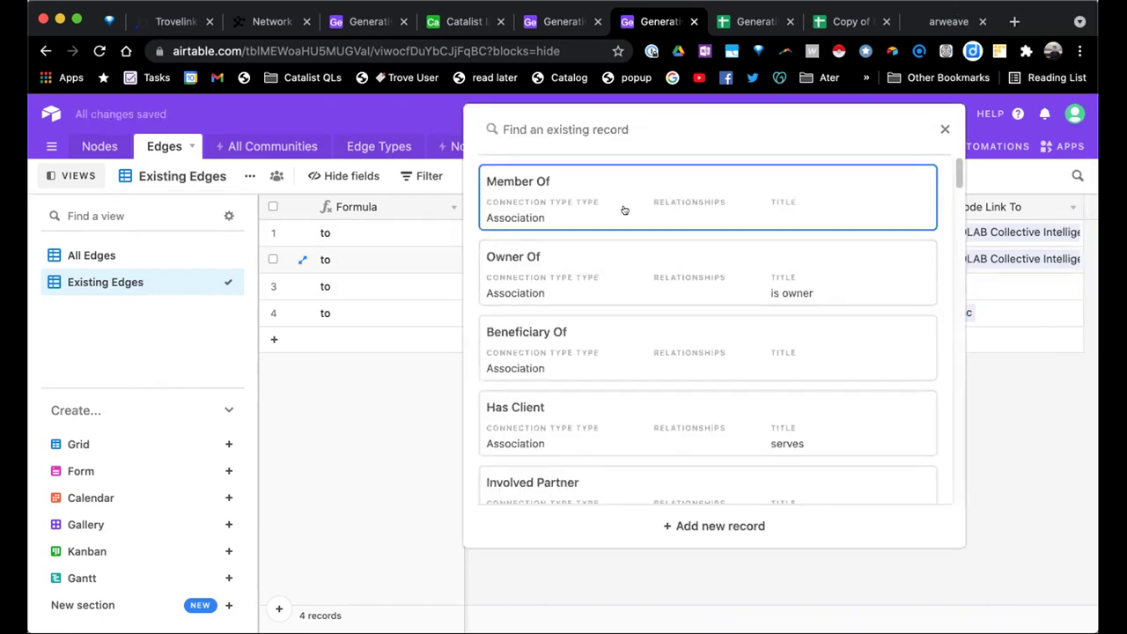
scroll(622, 208, "down", 3)
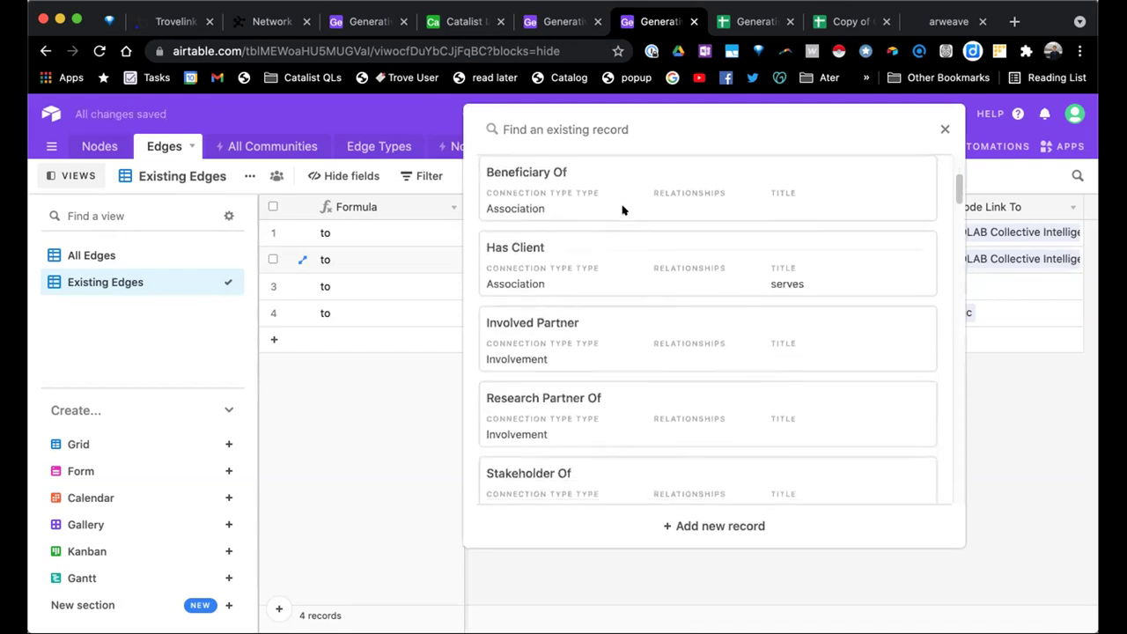
scroll(570, 330, "down", 3)
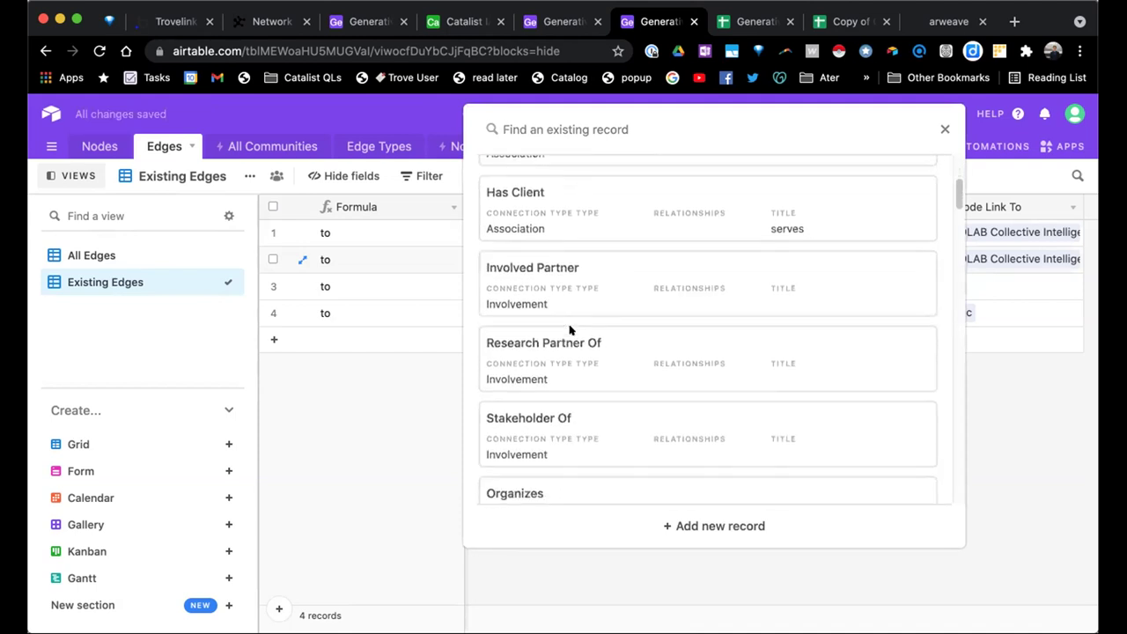
scroll(571, 331, "down", 5)
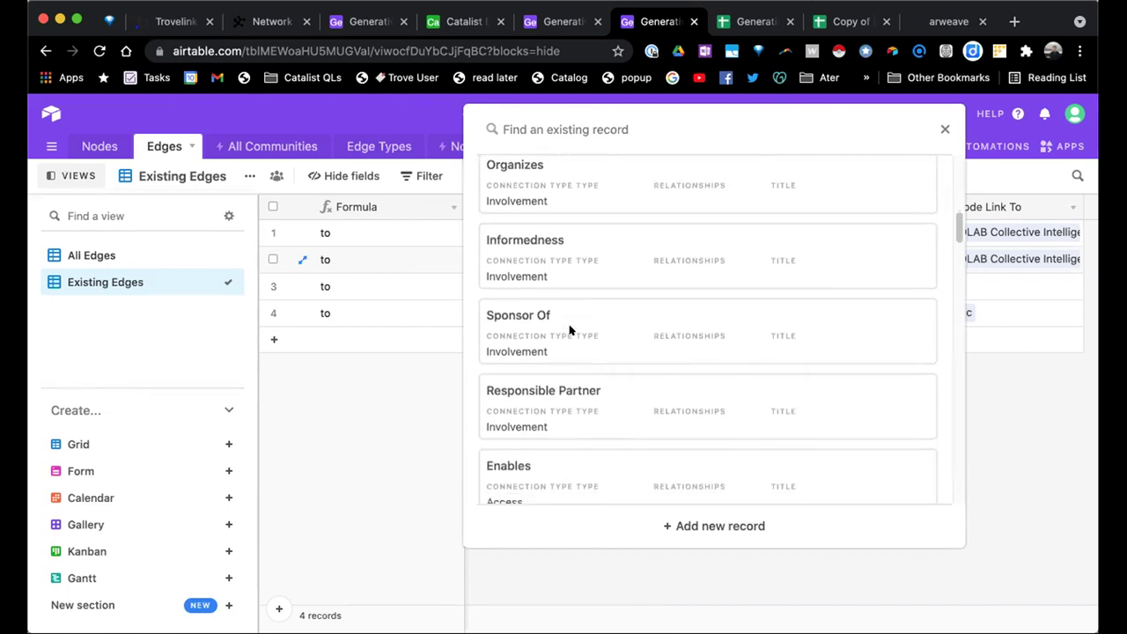
scroll(570, 362, "down", 3)
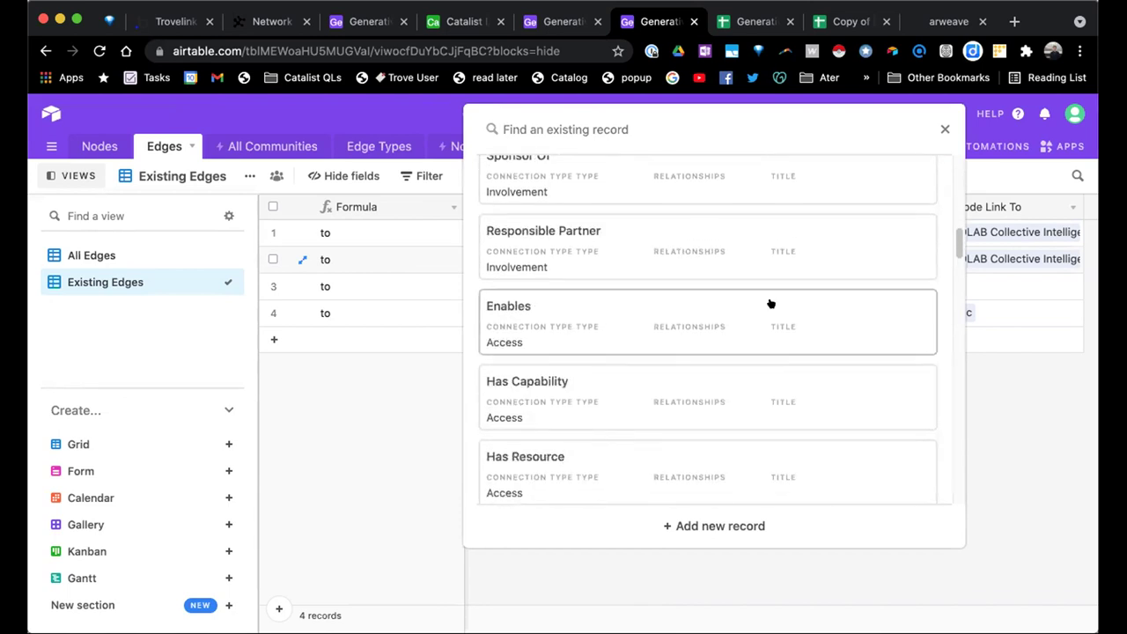
left_click(919, 118)
left_click(942, 129)
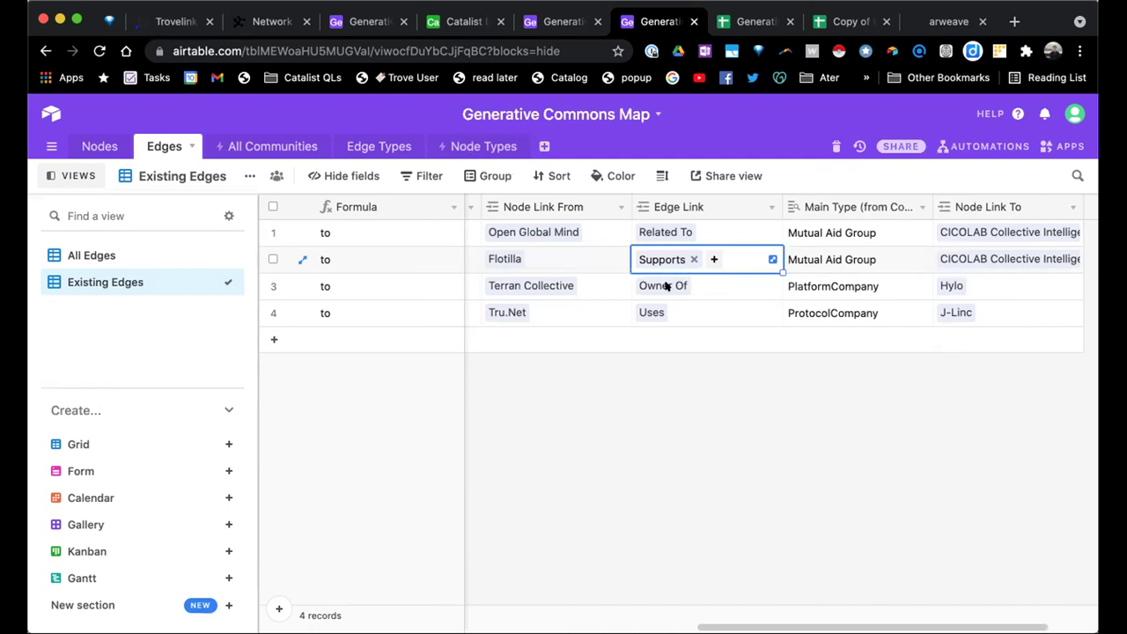
Add Supports to the Edge Link of the Open Global Mind edge record
left_click(704, 231)
left_click(715, 231)
scroll(667, 276, "down", 2)
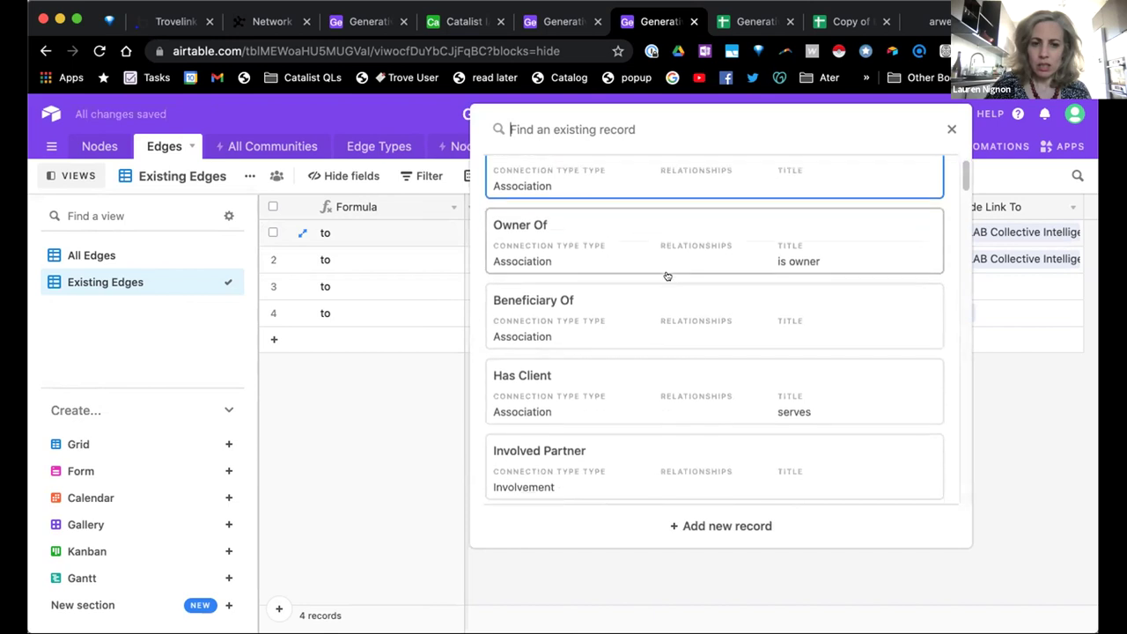
scroll(667, 277, "down", 2)
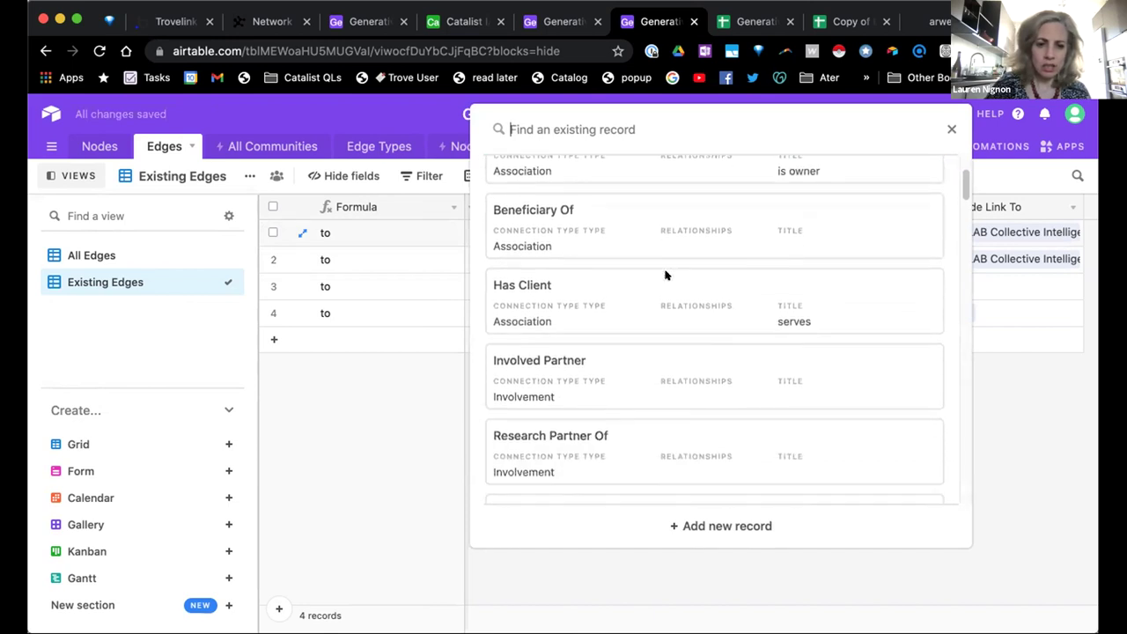
scroll(666, 277, "down", 1)
scroll(666, 277, "down", 1)
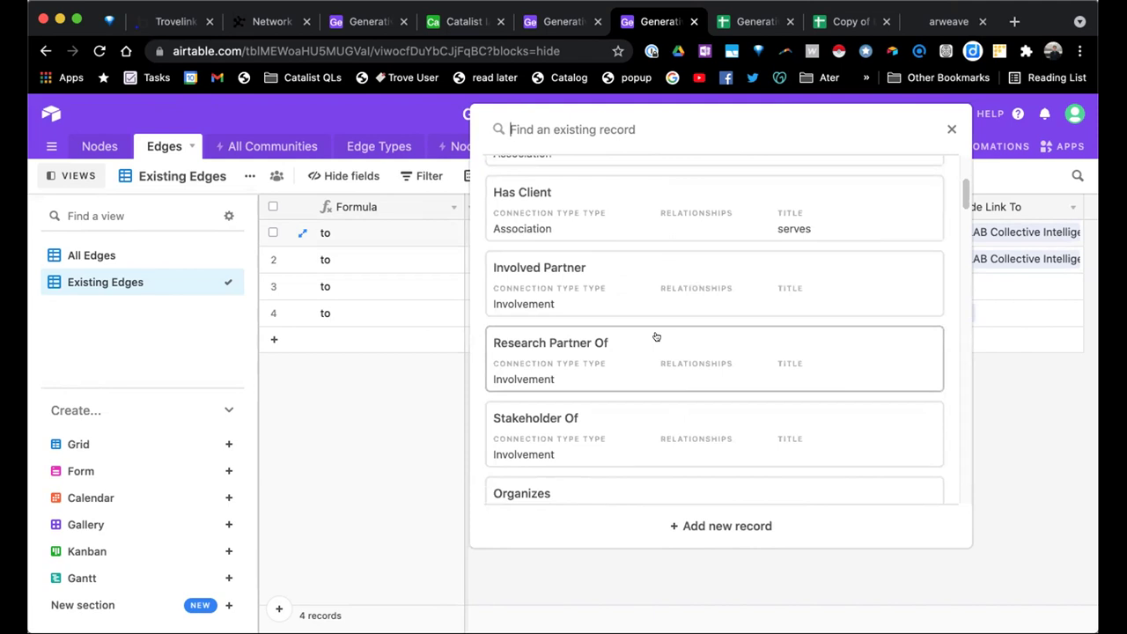
scroll(656, 336, "down", 2)
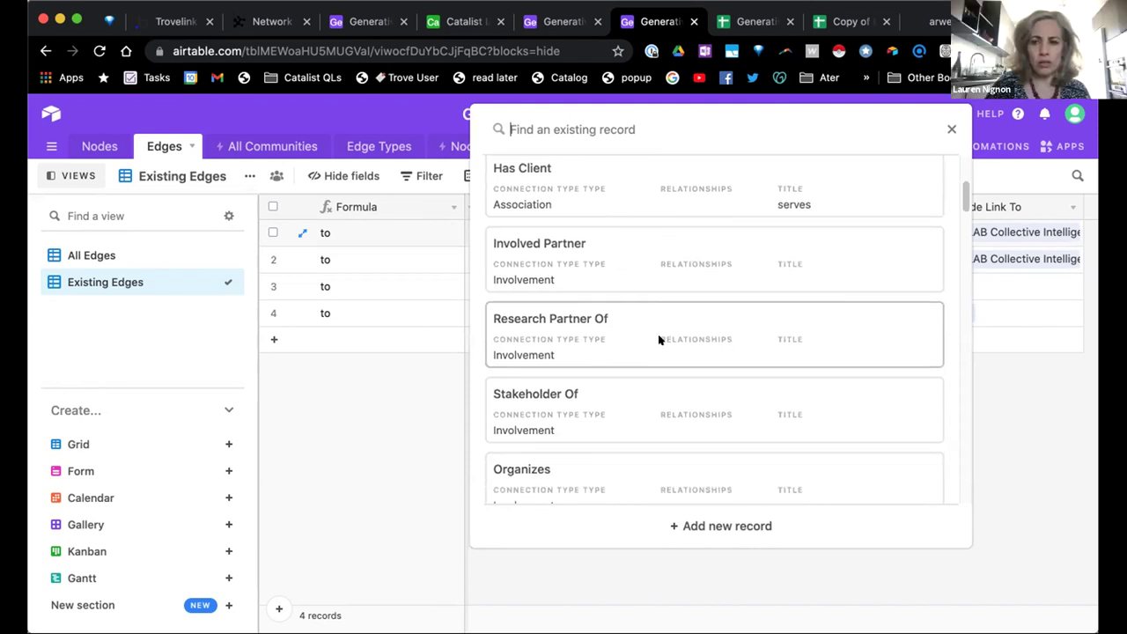
scroll(658, 340, "down", 4)
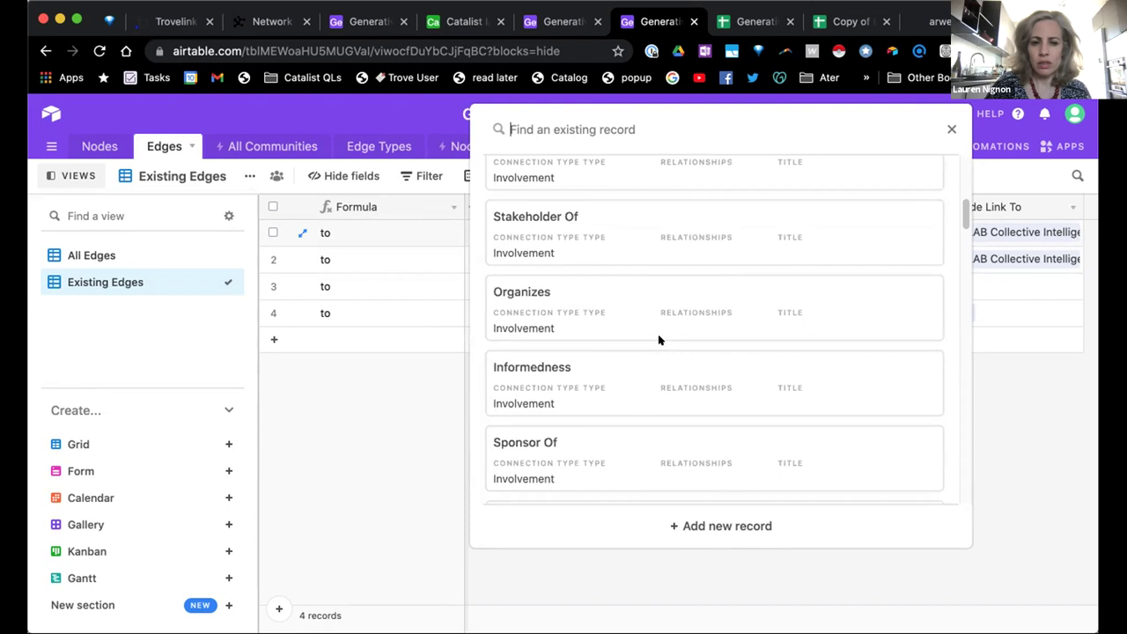
scroll(658, 340, "down", 1)
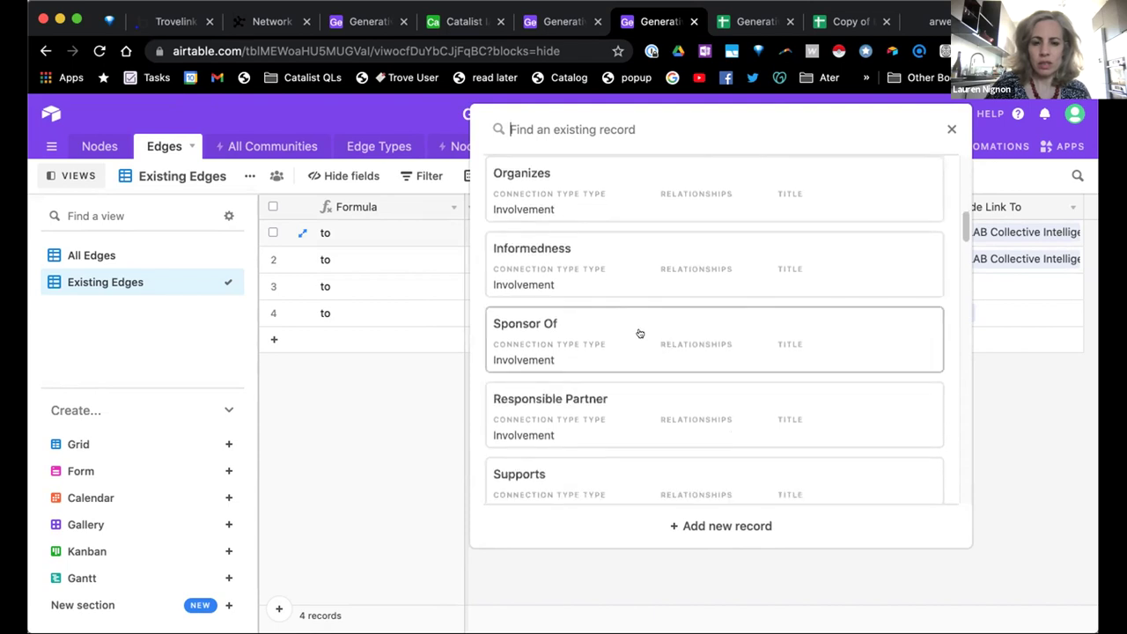
scroll(617, 352, "down", 2)
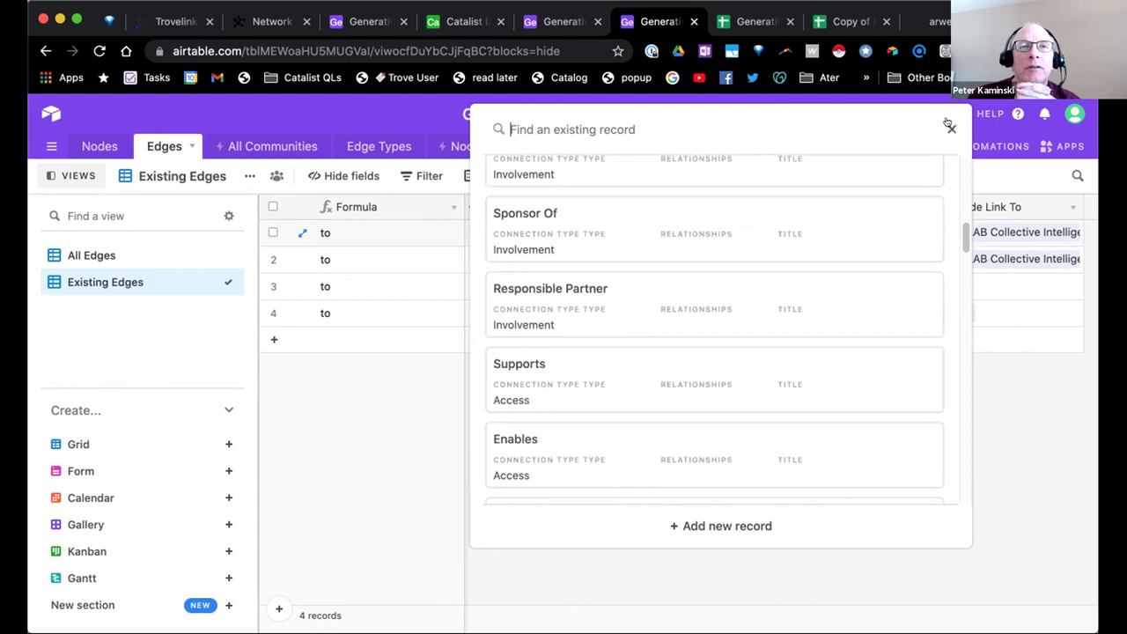
left_click(744, 377)
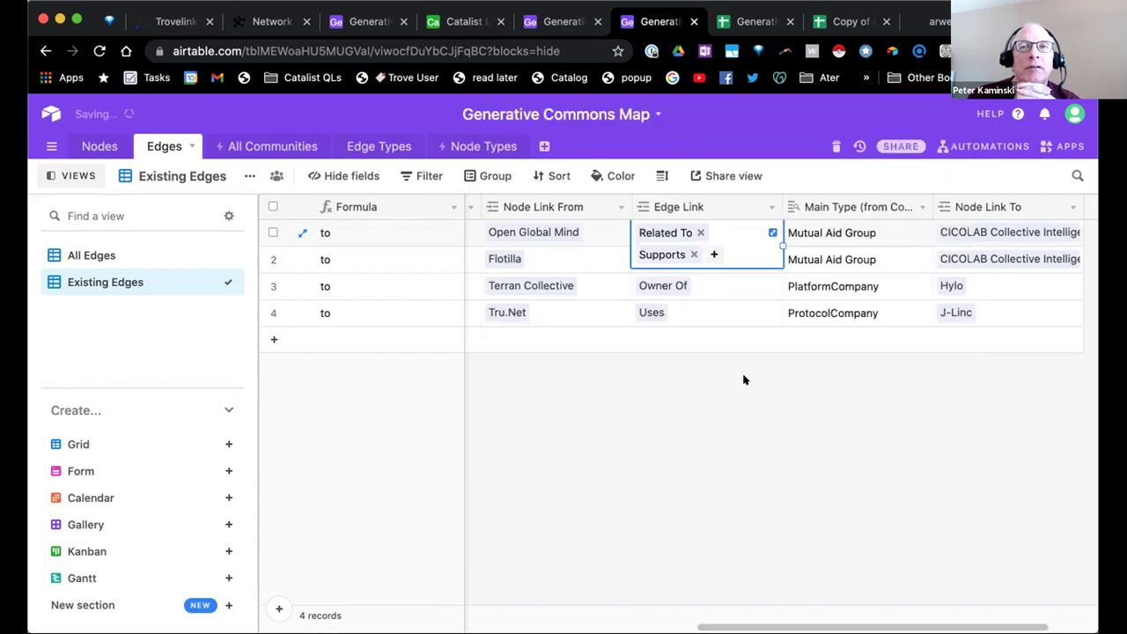
Add Involved Partner to the Open Global Mind record's Edge Link and widen the Edge Link column to fit all three links
left_click(711, 254)
type("par")
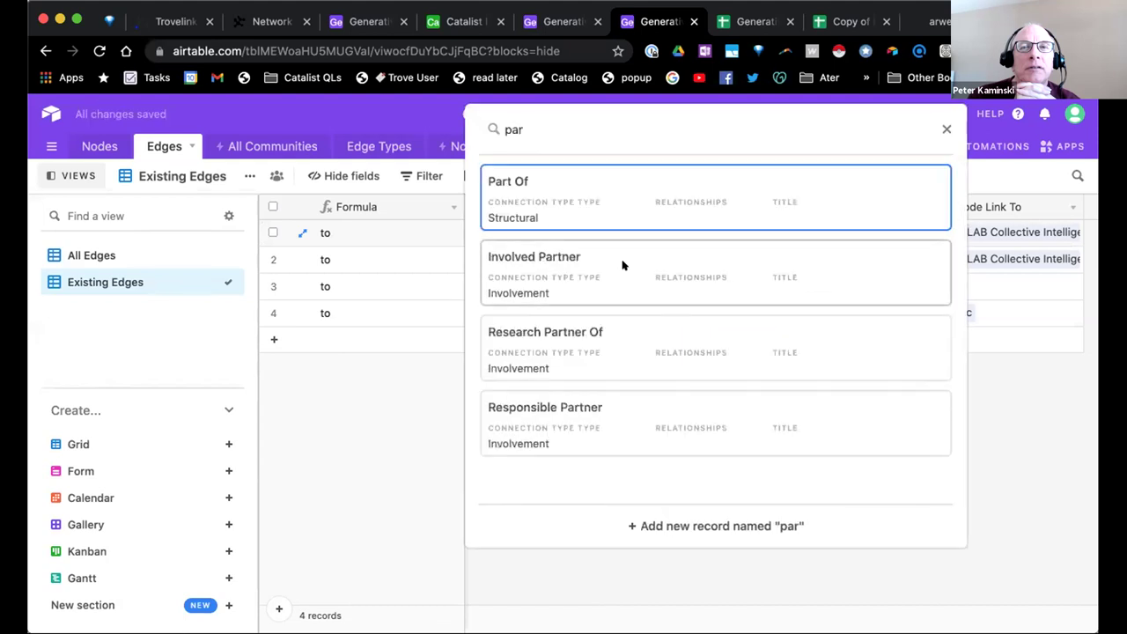
left_click(622, 264)
key("Tab")
left_click_drag(775, 193, 867, 194)
left_click(771, 260)
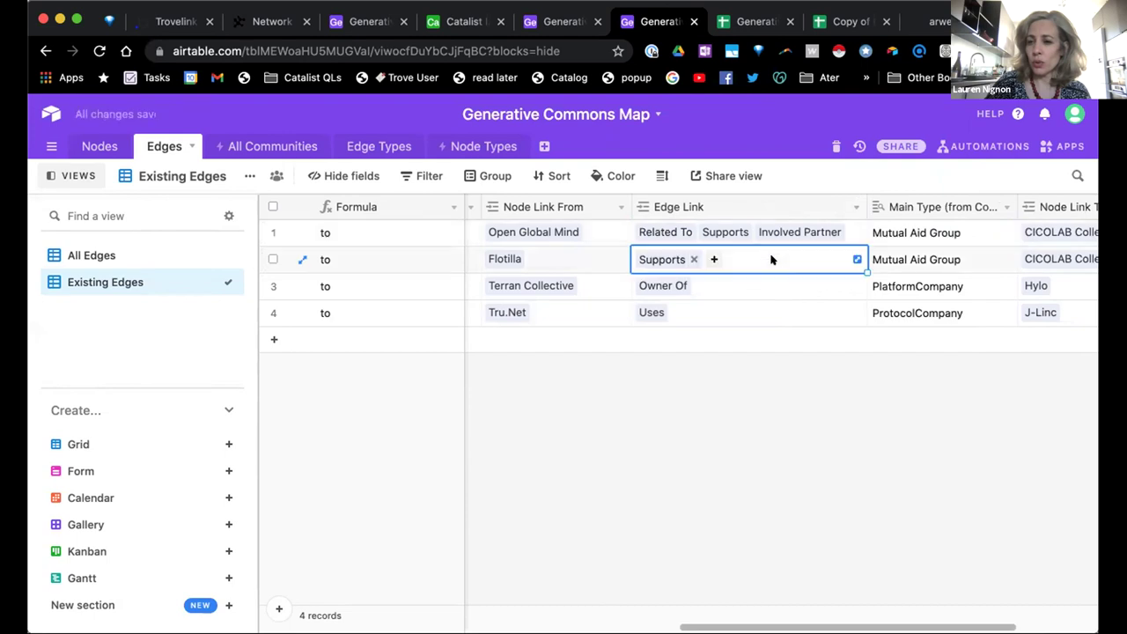
Compare the Edge Link entries of the Open Global Mind record with those of the Flotilla record
key("Up")
key("Down")
key("Up")
key("Right")
key("Left")
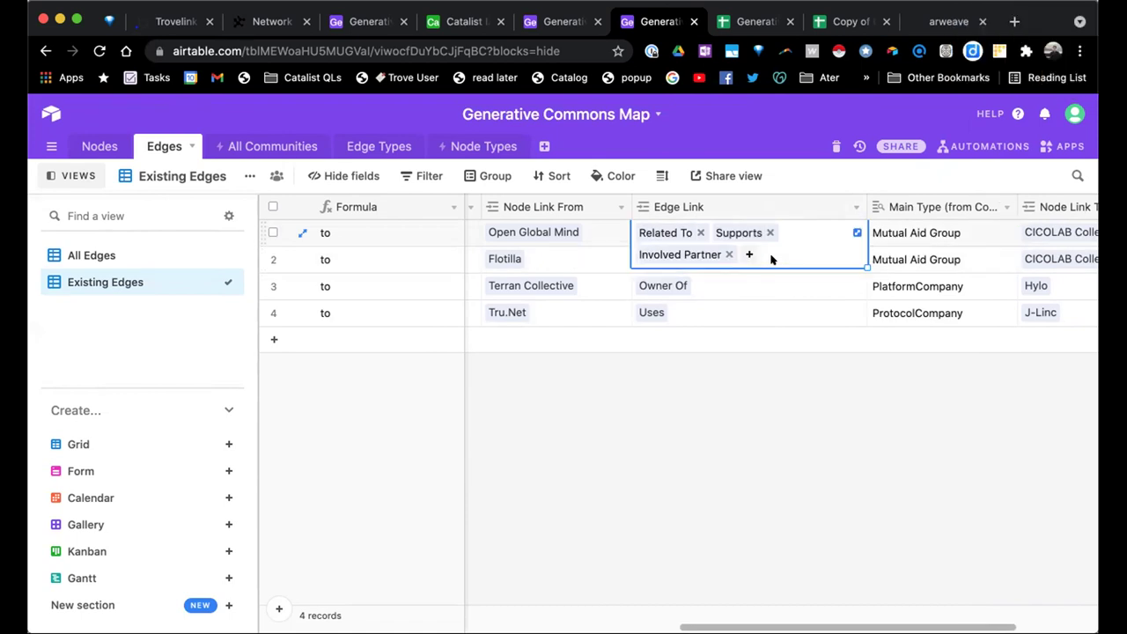
key("Down")
key("Down")
key("Up")
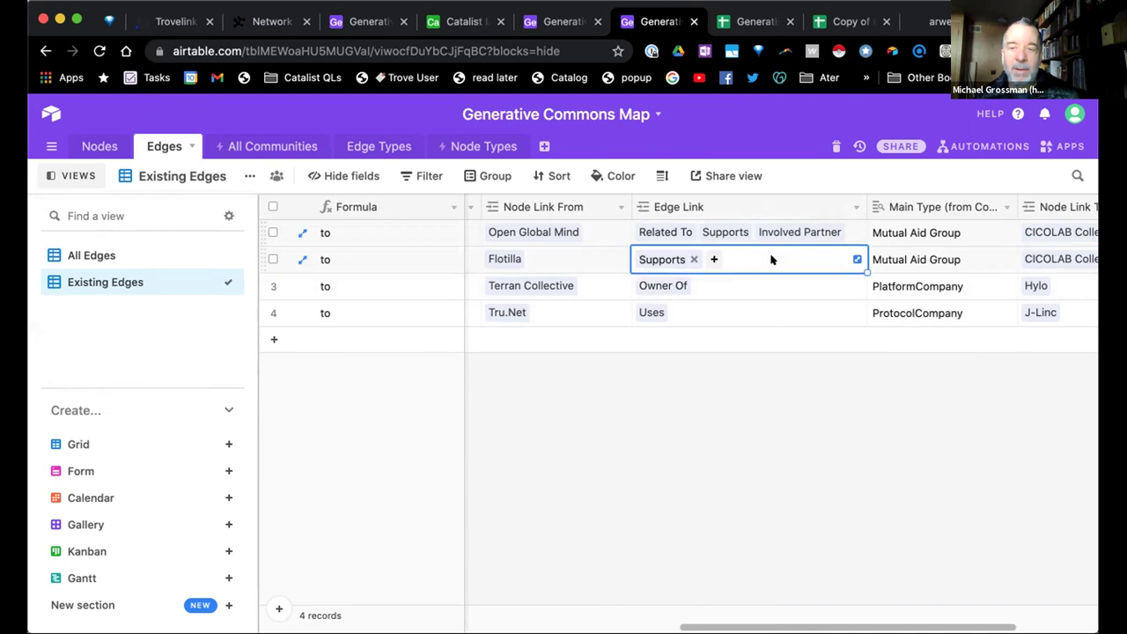
Duplicate the Open Global Mind edge record in row 1 and go to the copy's Main Type cell
right_click(269, 236)
left_click(304, 307)
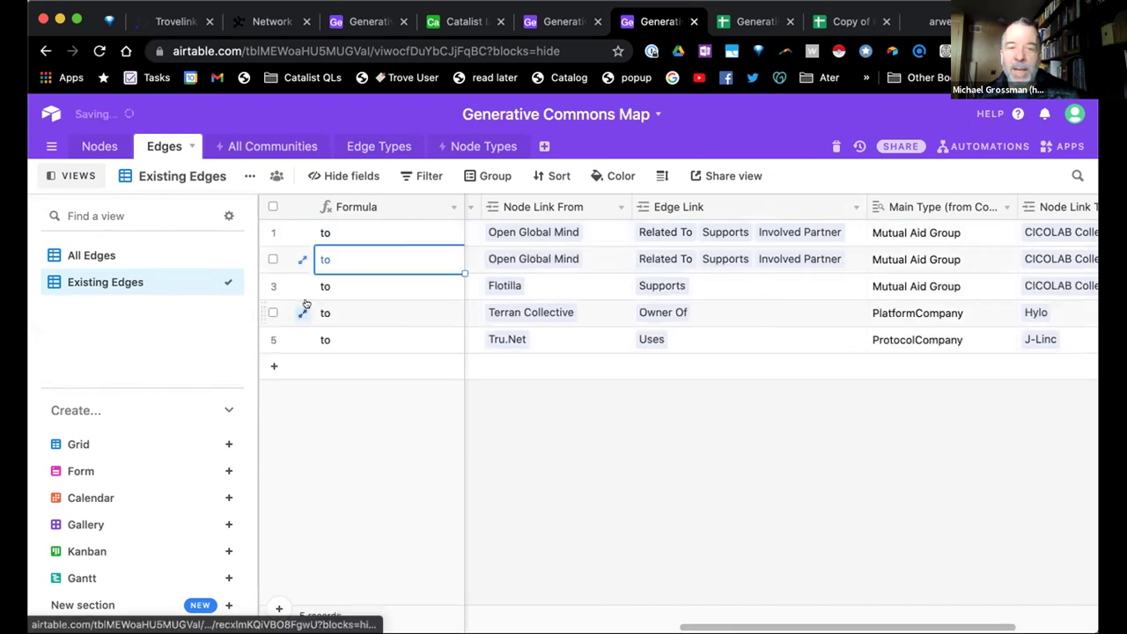
key("Right")
key("Left")
key("Right")
key("Right")
key("Right")
key("Right")
key("Right")
key("Right")
key("Right")
key("Right")
key("Right")
key("Right")
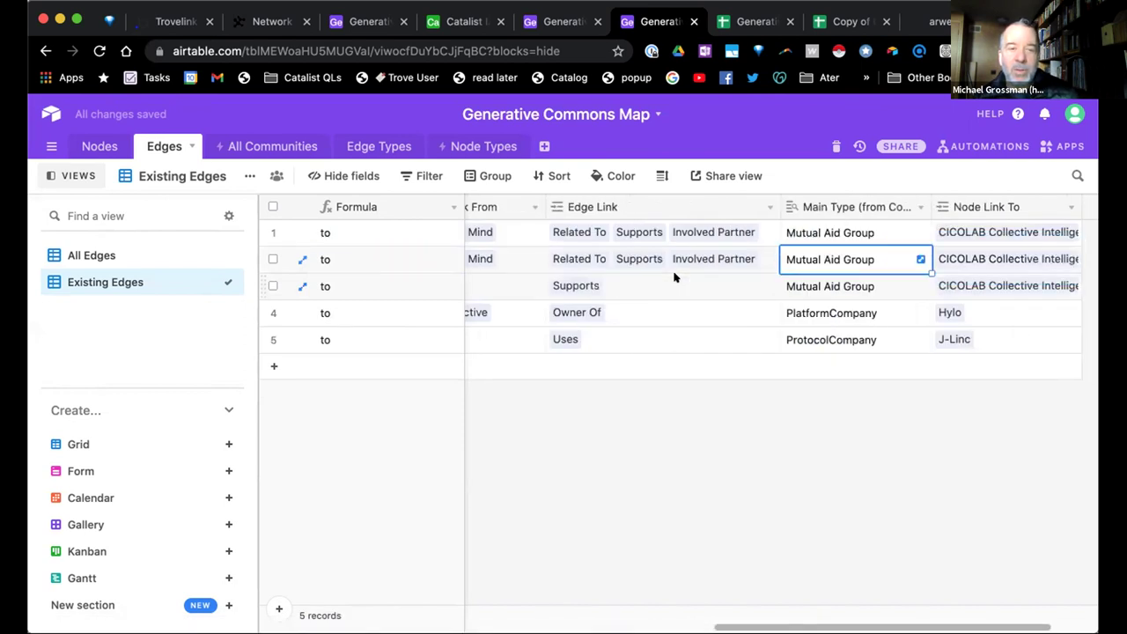
Remove Supports and Involved Partner from the Edge Link of the first Open Global Mind record, keeping only Related To
key("Left")
key("Left")
key("Right")
key("Right")
left_click(738, 229)
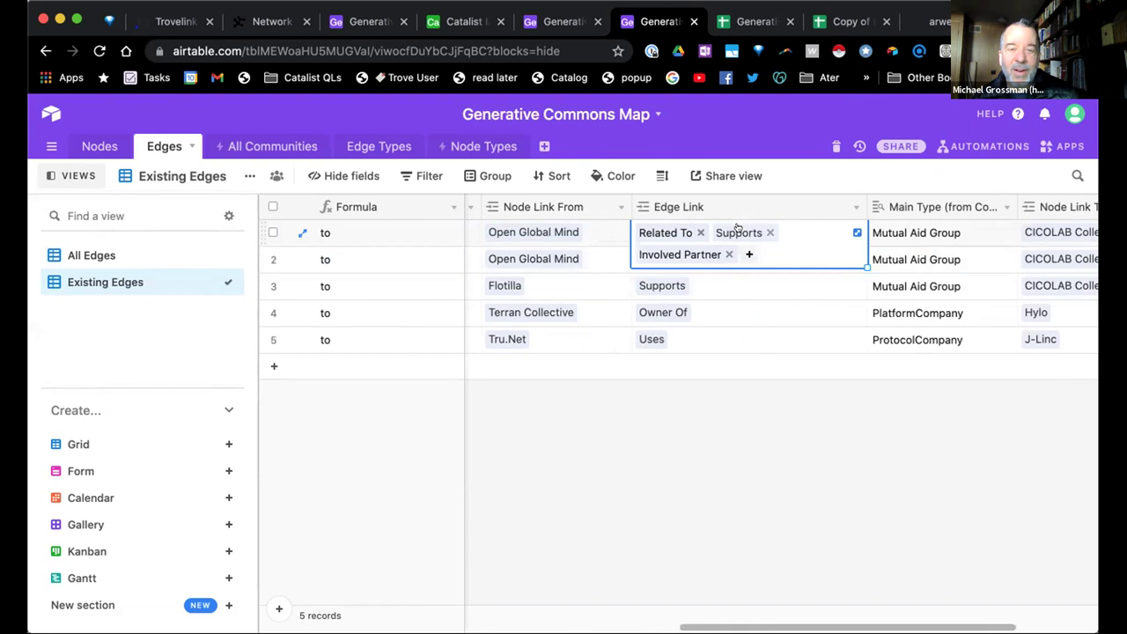
left_click(770, 232)
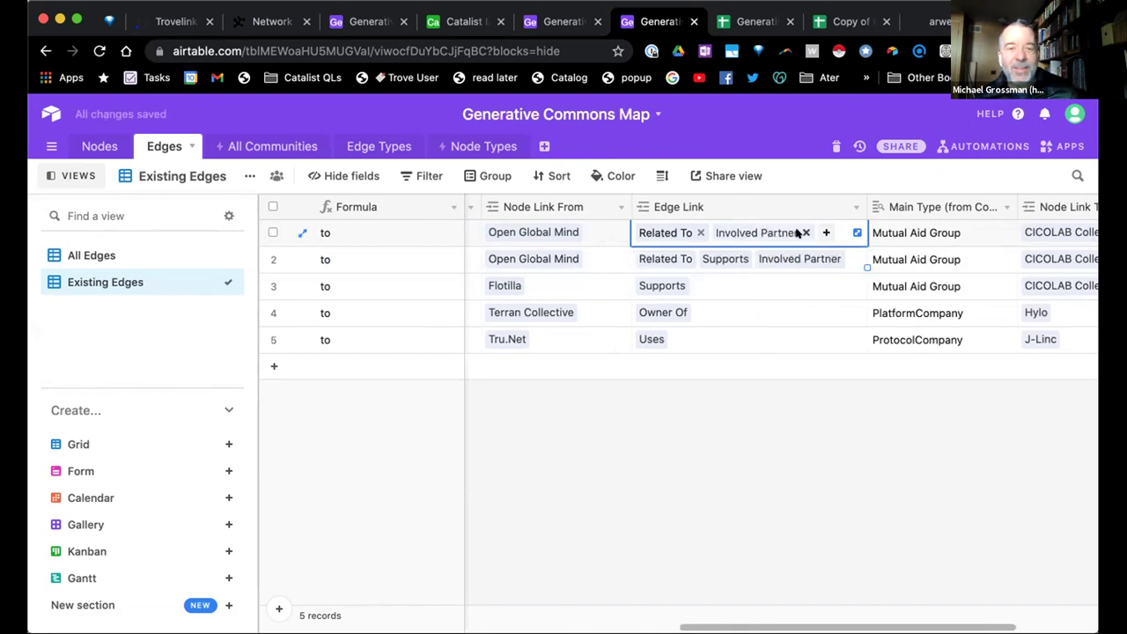
left_click(798, 233)
Remove Related To and Involved Partner from the Edge Link of the second Open Global Mind record, keeping only Supports
left_click(695, 252)
left_click(699, 250)
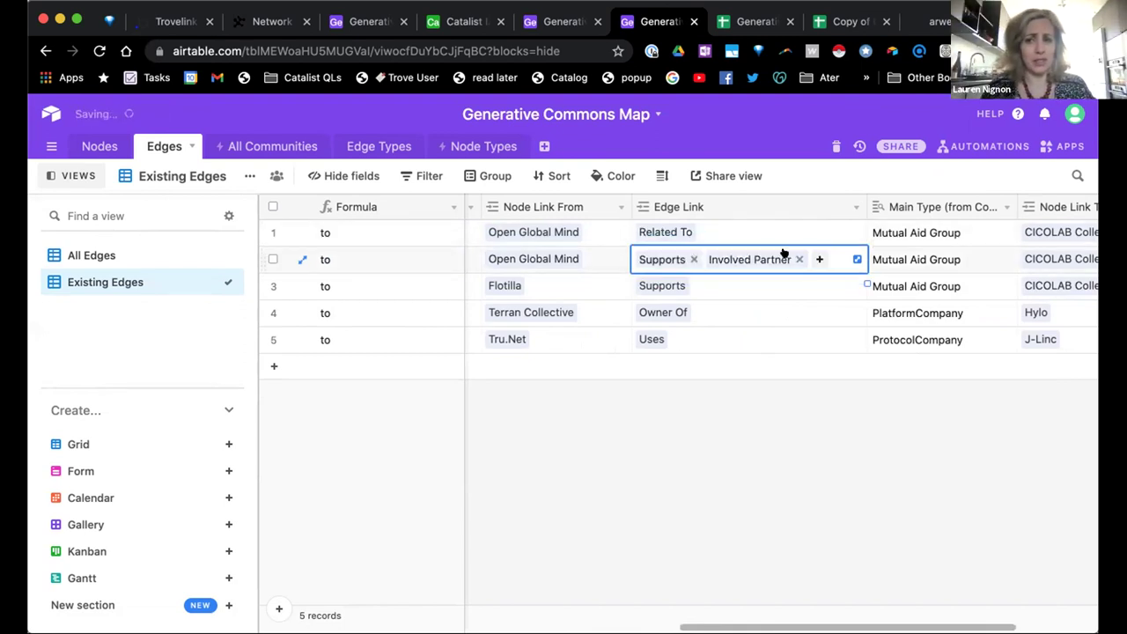
left_click(751, 288)
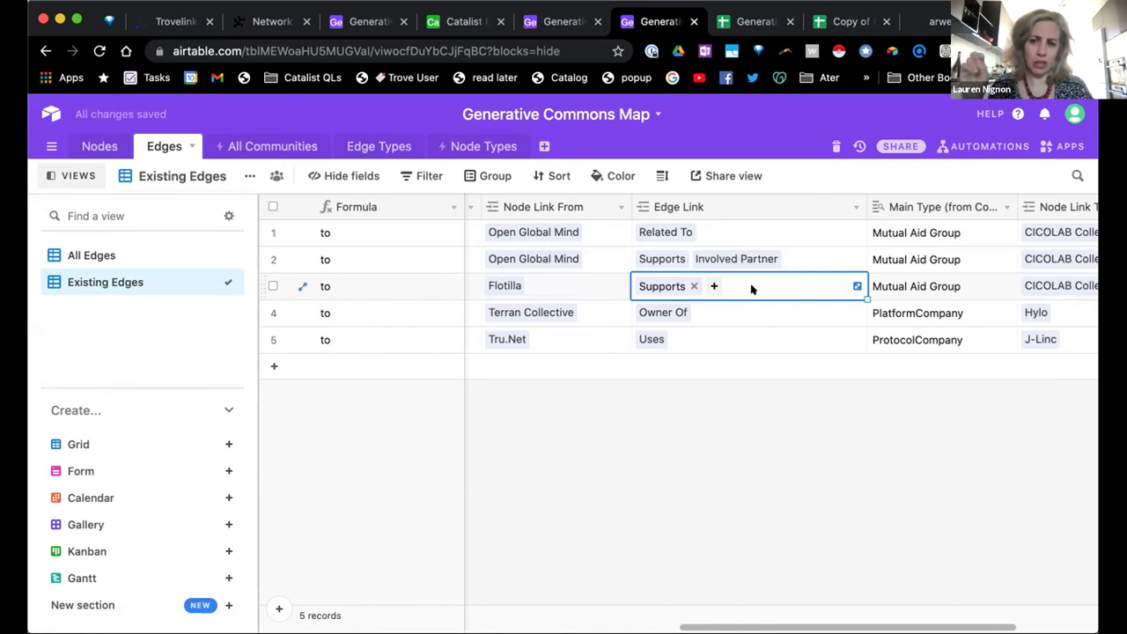
left_click(730, 234)
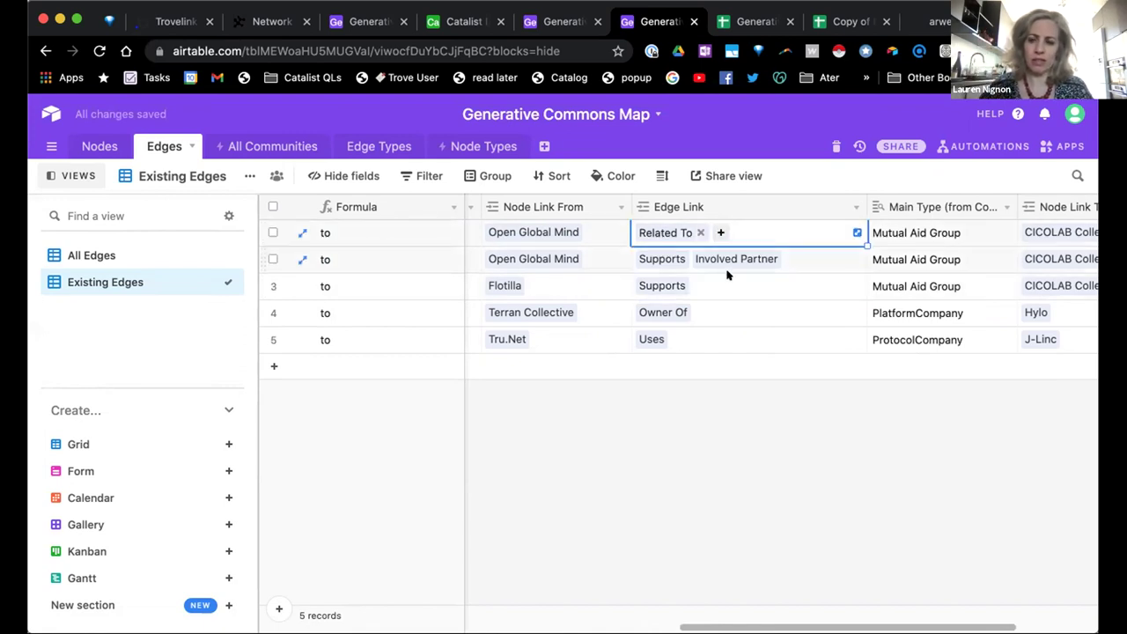
left_click(754, 259)
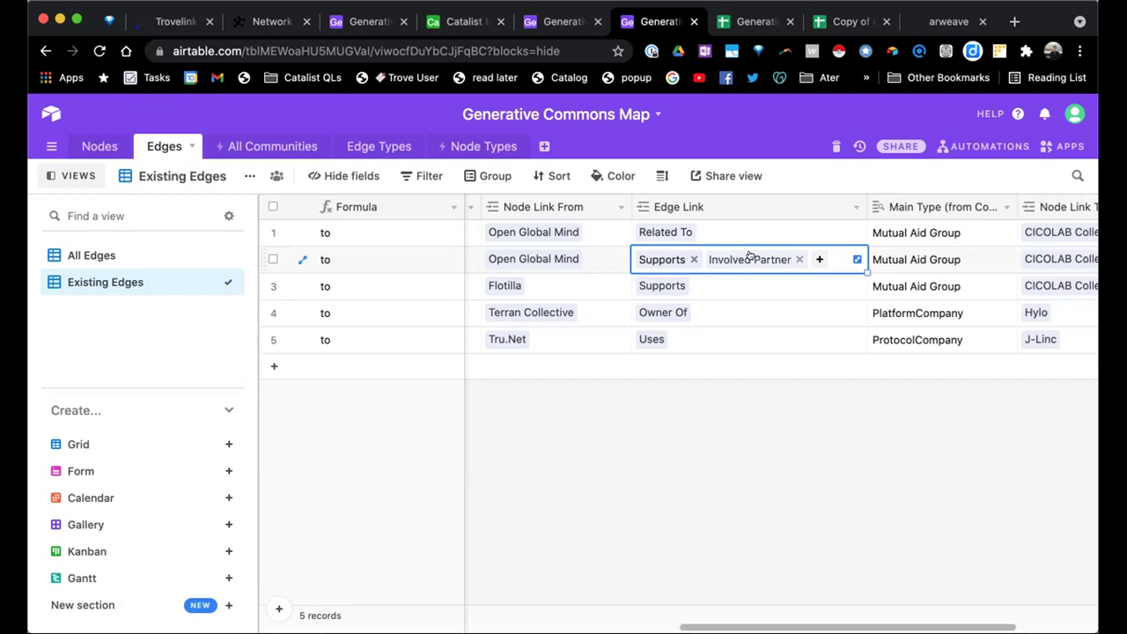
left_click(797, 257)
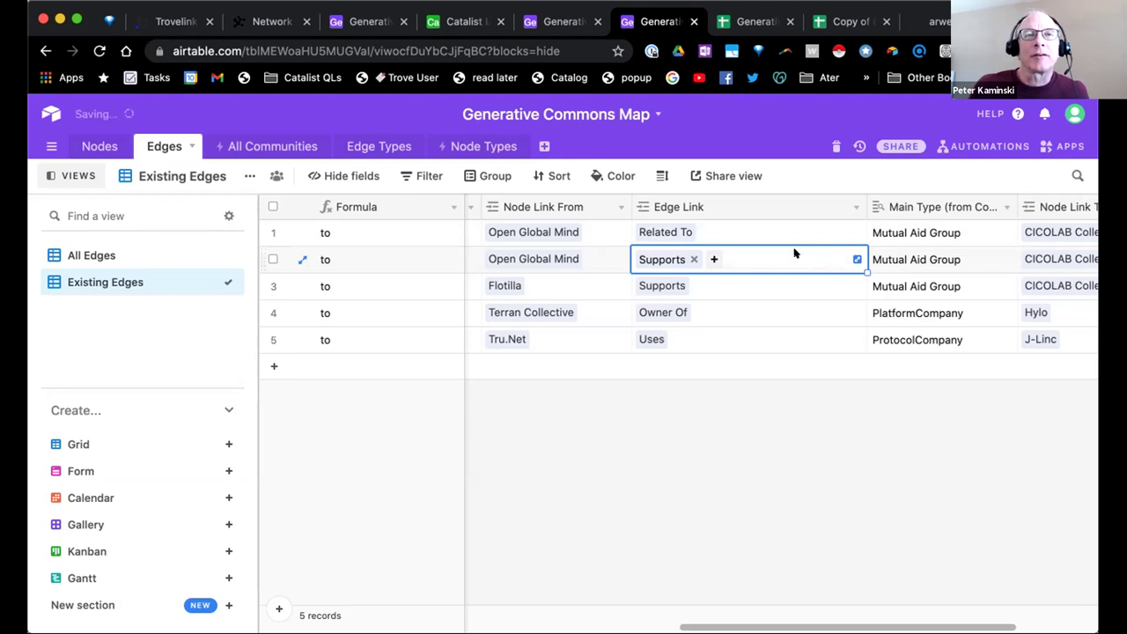
left_click(742, 286)
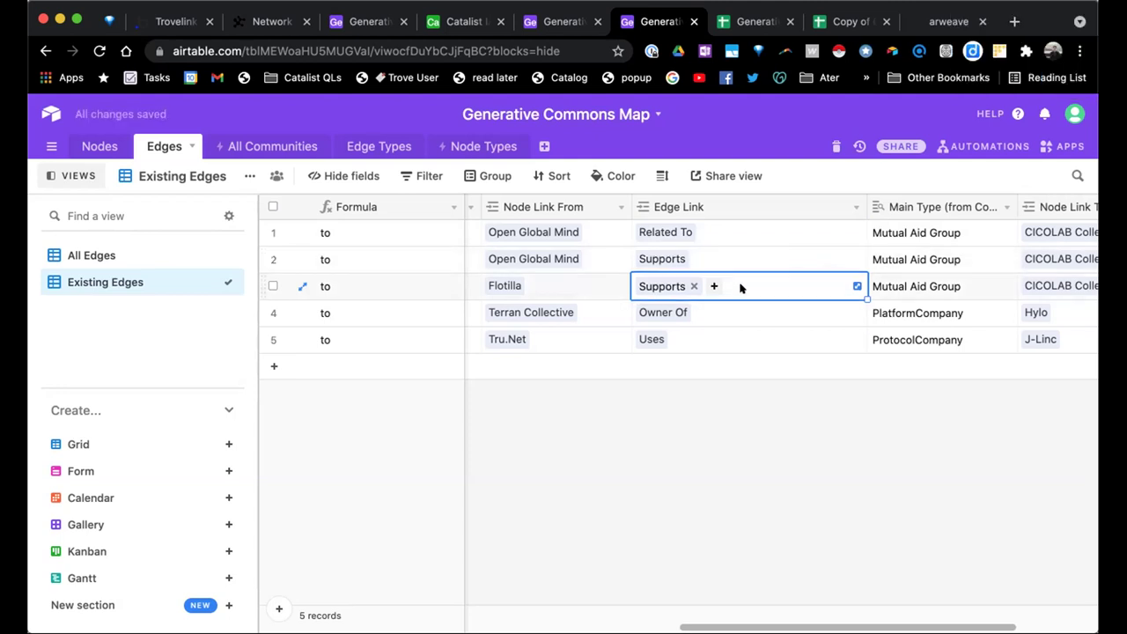
left_click(718, 233)
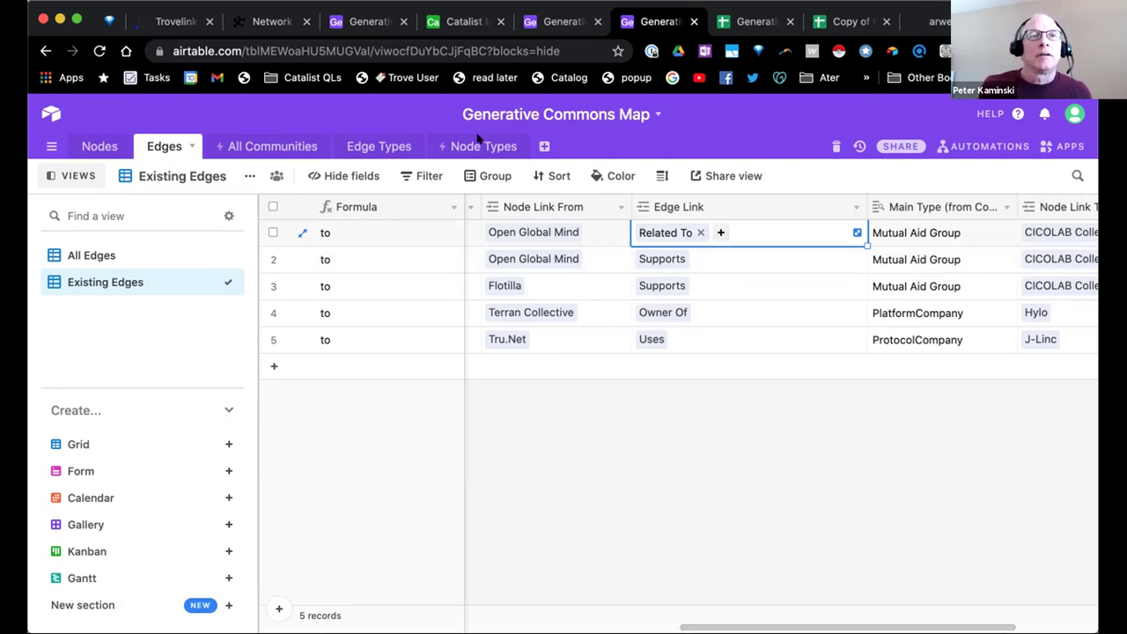
Add the edge types Works With and Has Connections To at the end of the Edge Types table
left_click(384, 148)
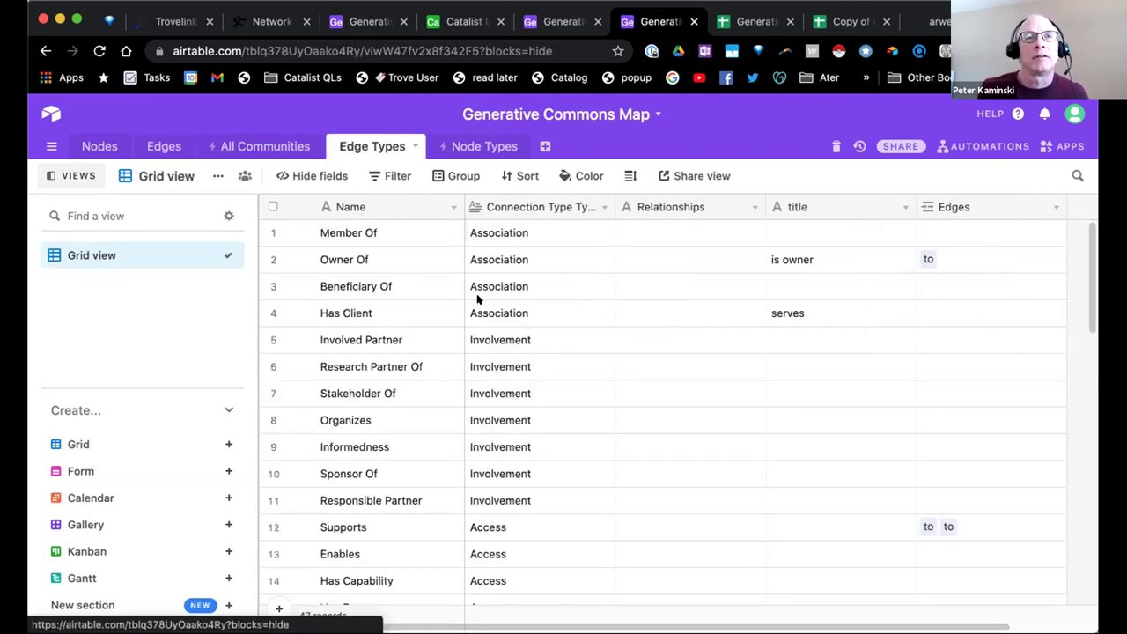
scroll(478, 299, "down", 10)
scroll(477, 299, "down", 10)
left_click(273, 495)
type("Works With")
key("shift+Return")
type("Has")
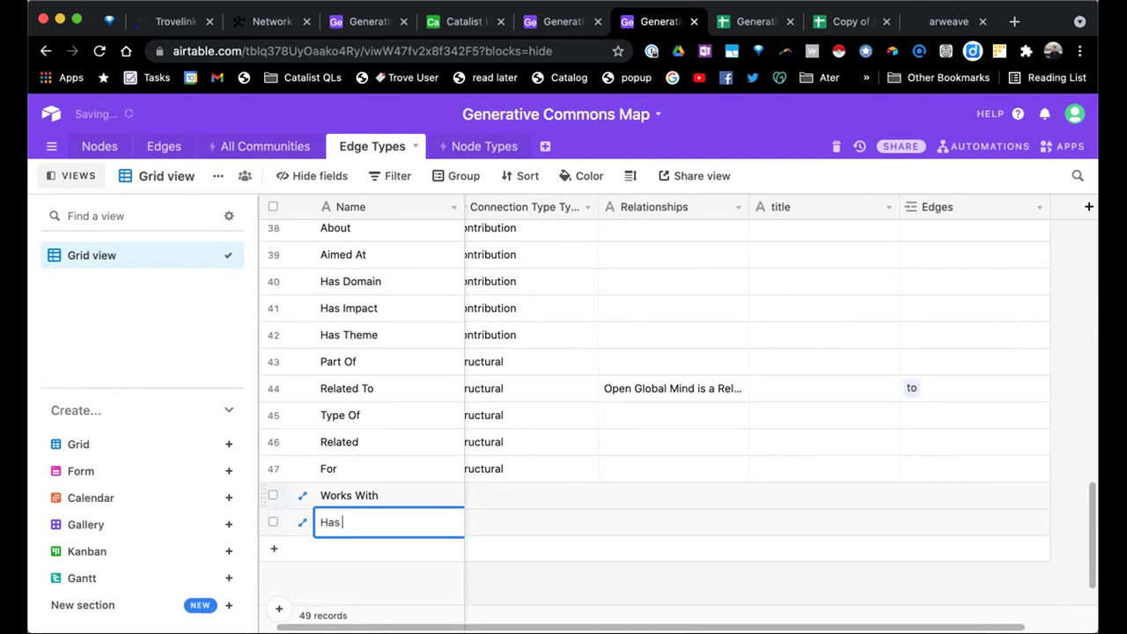
type(" Connections To")
key("shift+Return")
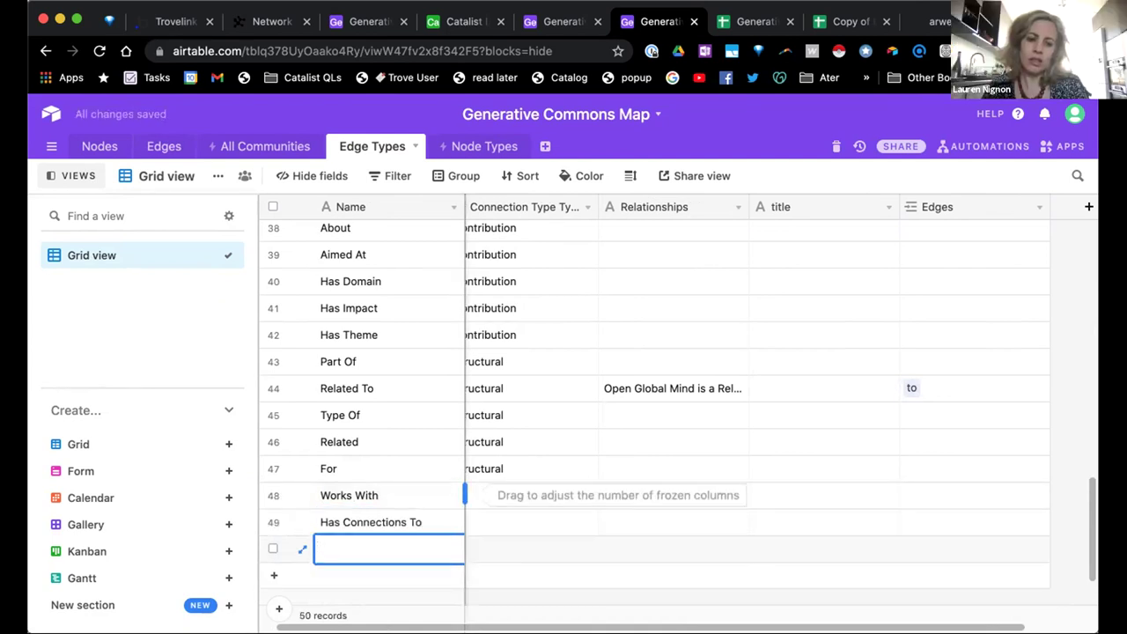
Name the blank record at the end of the Edge Types table Formal Bridge
left_click(501, 498)
key("Left")
key("Up")
key("Right")
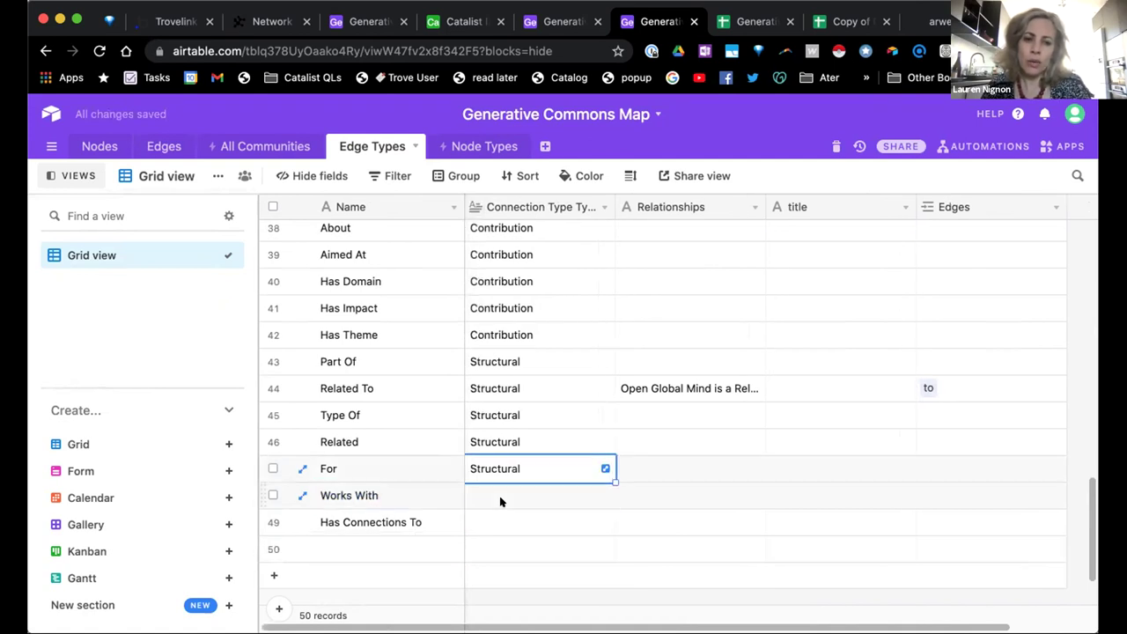
left_click(367, 544)
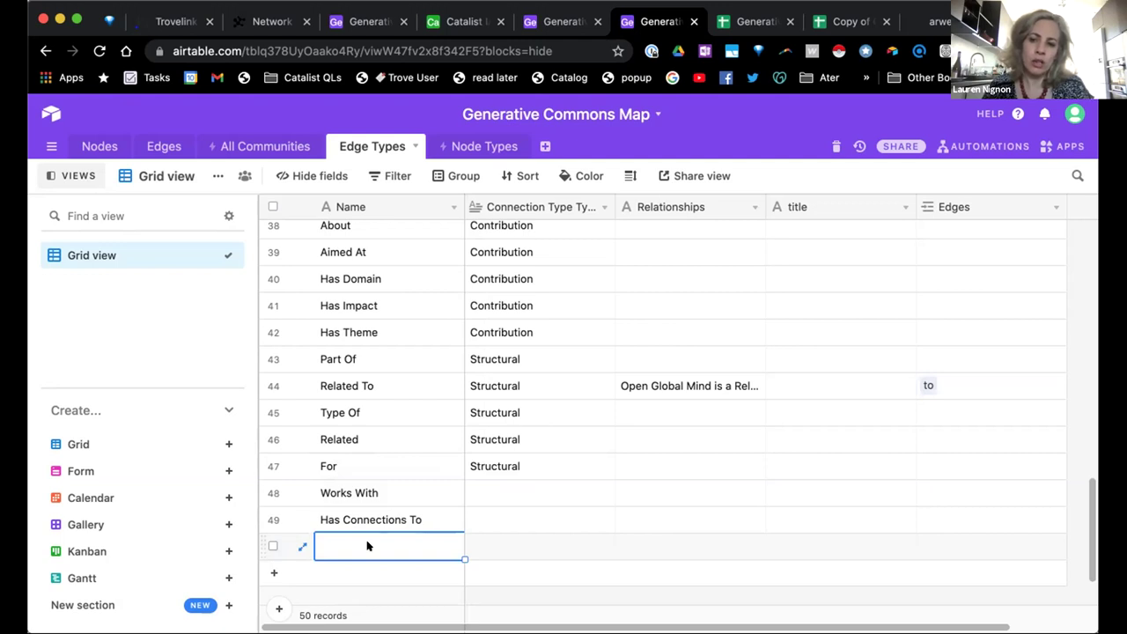
type("Formal Bridge")
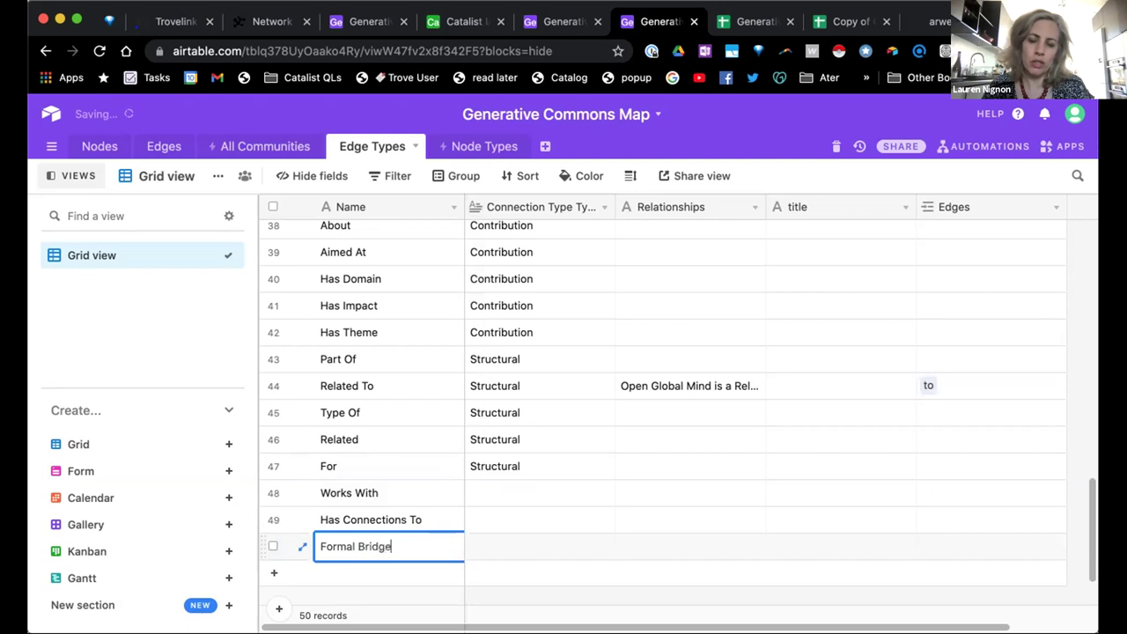
key("Tab")
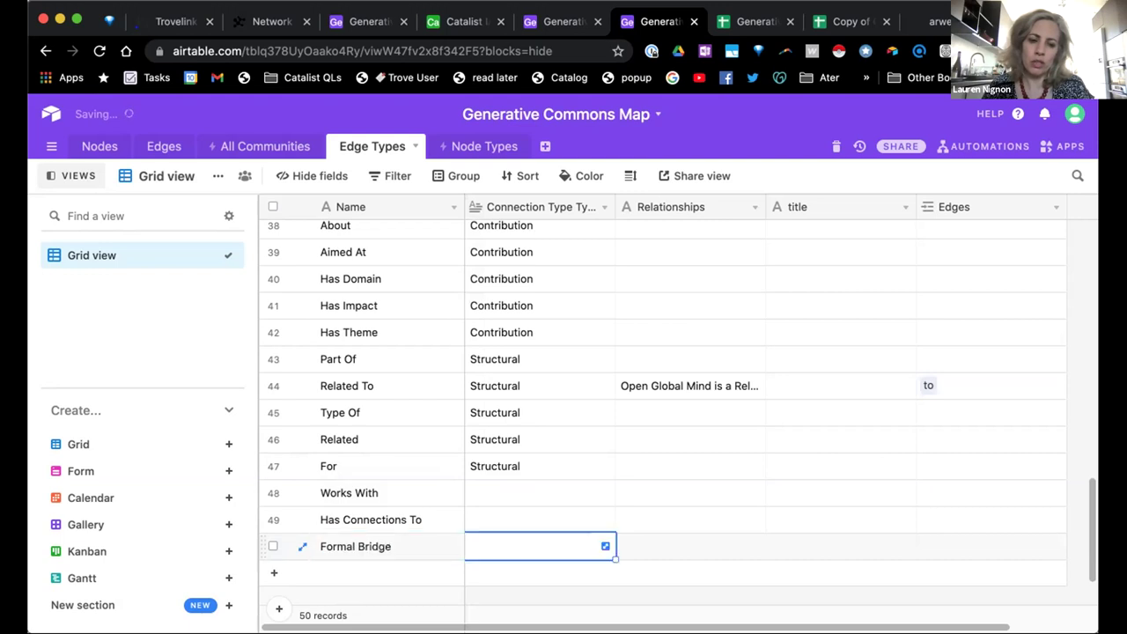
Review the names of the three new edge types against the existing ones in the Edge Types list
left_click(370, 520)
left_click(349, 493)
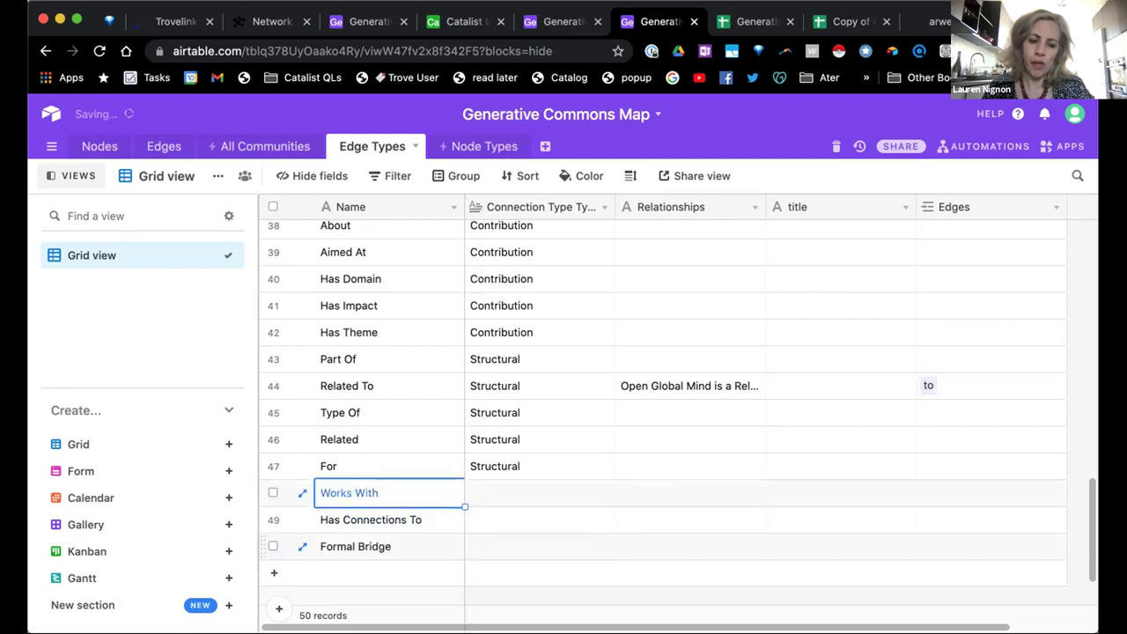
left_click(392, 544)
left_click(380, 518)
left_click(368, 493)
left_click(366, 515)
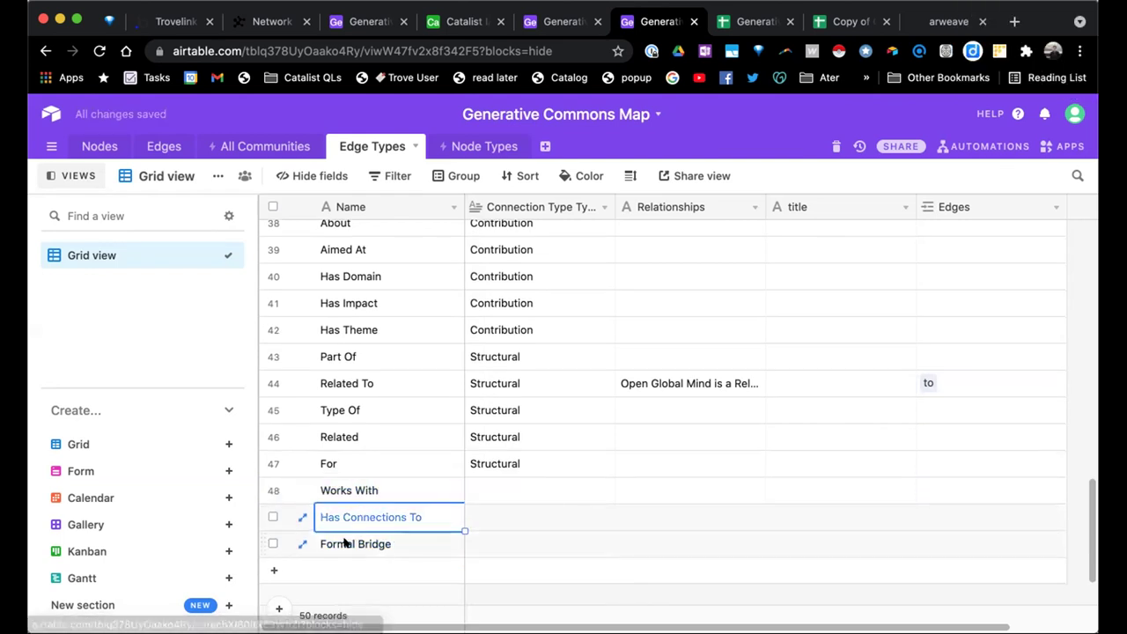
left_click(347, 539)
left_click(343, 520)
left_click(333, 486)
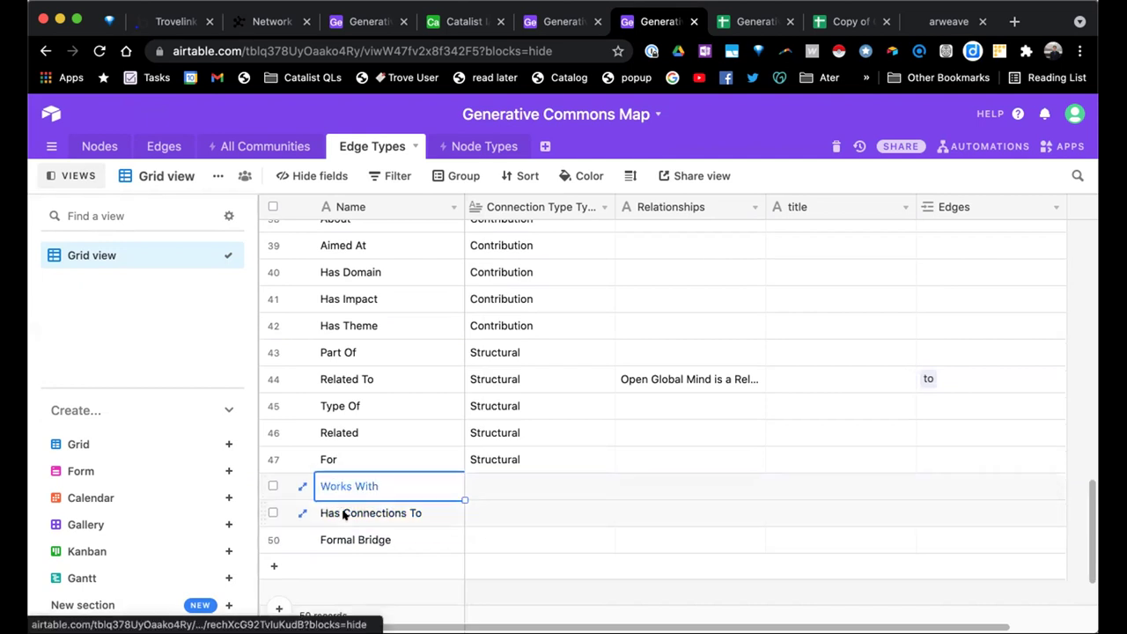
left_click(338, 538)
left_click(355, 512)
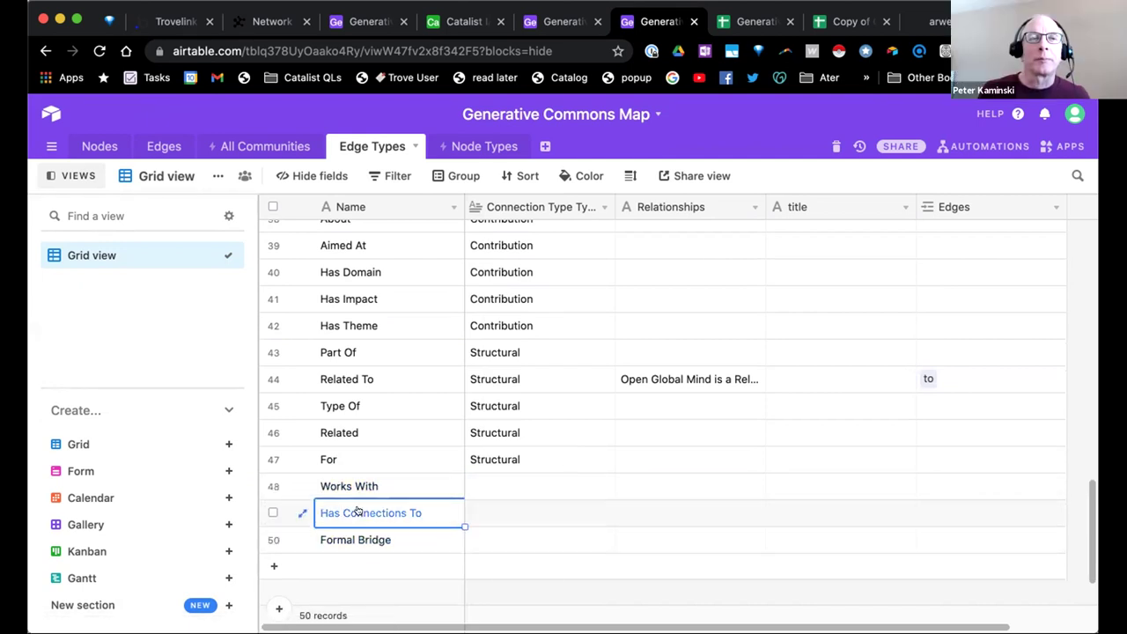
left_click(347, 542)
scroll(368, 480, "up", 8)
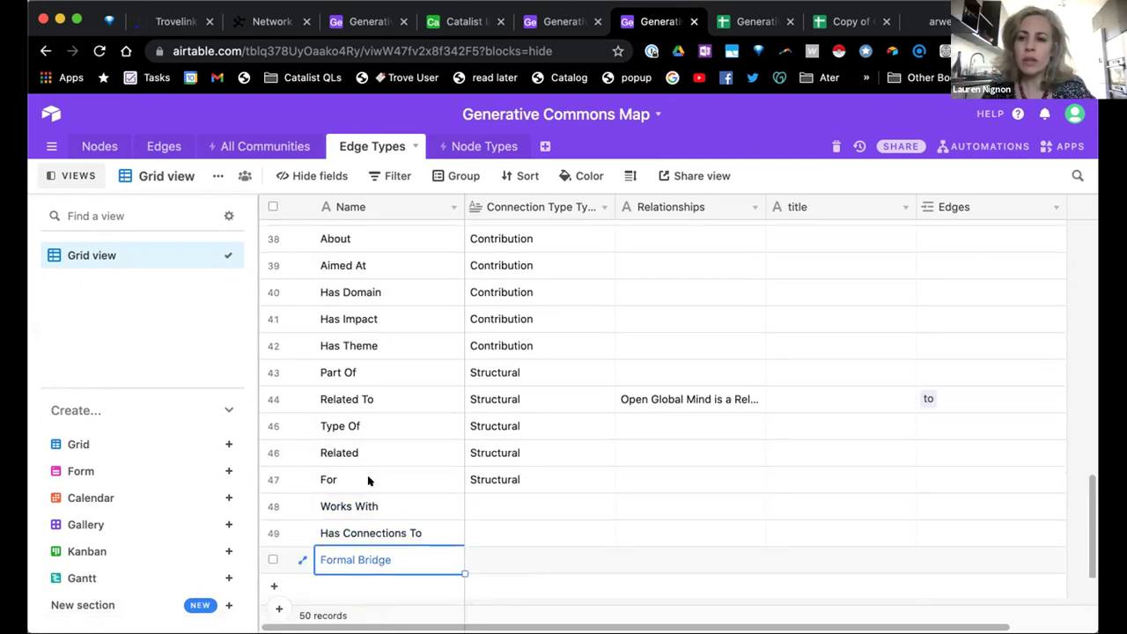
scroll(368, 480, "up", 3)
scroll(368, 480, "down", 10)
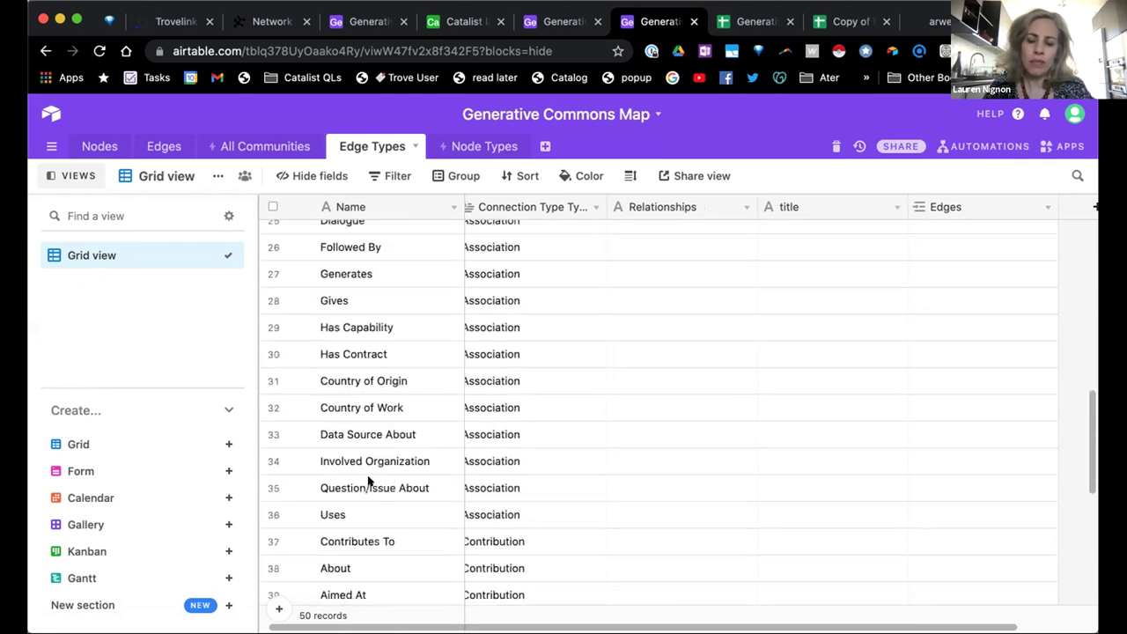
Enter "A formal bridge is...." as the Relationships text of the Formal Bridge edge type
key("Right")
key("Right")
type("A for")
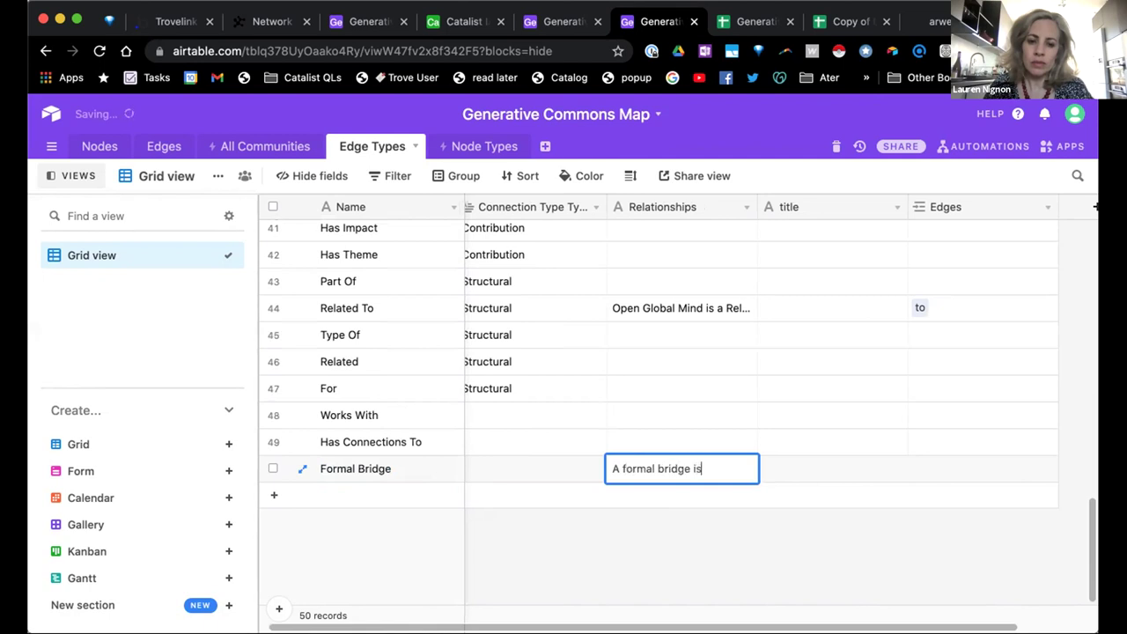
key("Tab")
key("Left")
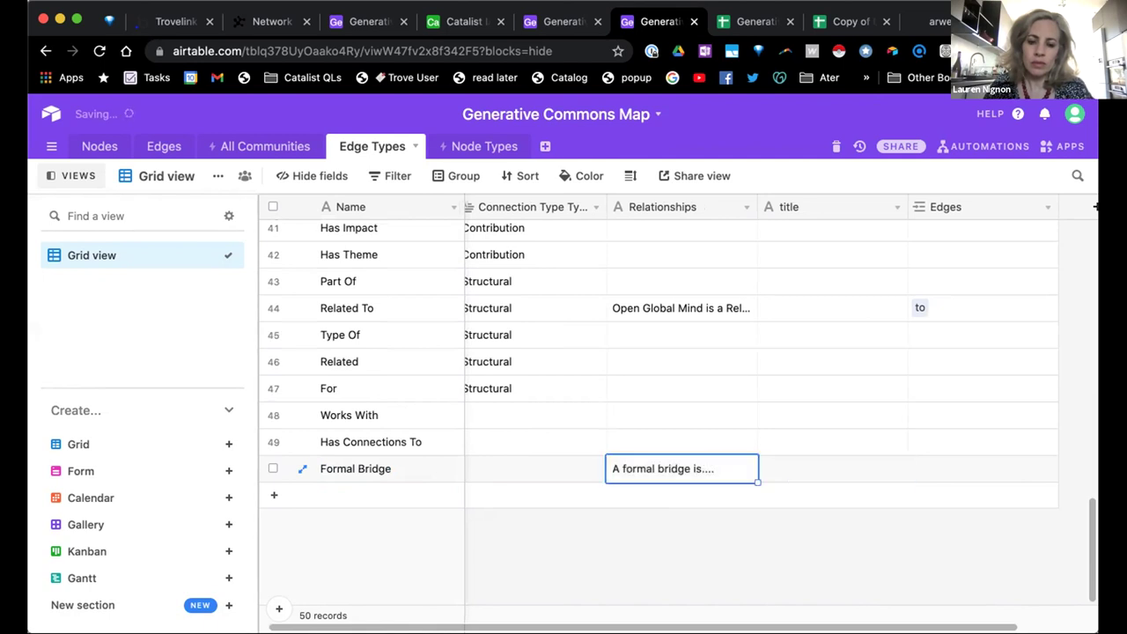
Examine the Connection Type and Relationships cells of the new edge types and the For record above them
key("Left")
key("Left")
key("Right")
key("Right")
key("Left")
key("Left")
key("Right")
key("Right")
key("Left")
key("Left")
key("Up")
key("Up")
key("Up")
key("Right")
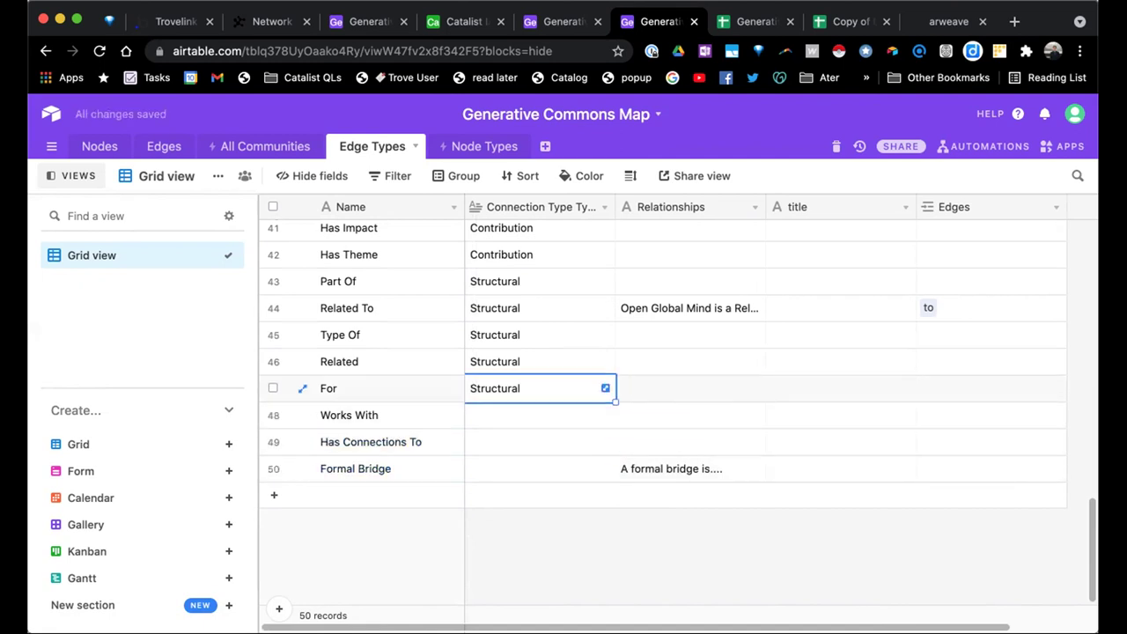
key("Down")
key("Down")
key("Left")
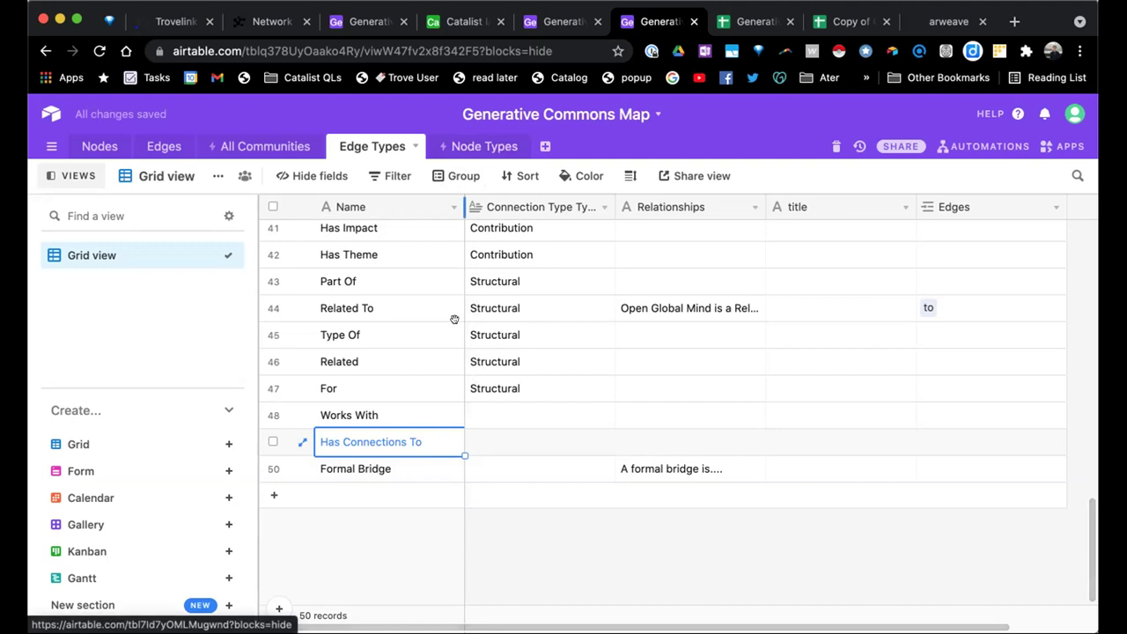
Look at the Node Types and All Communities tables and return to the Existing Edges view of the Edges table
left_click(482, 143)
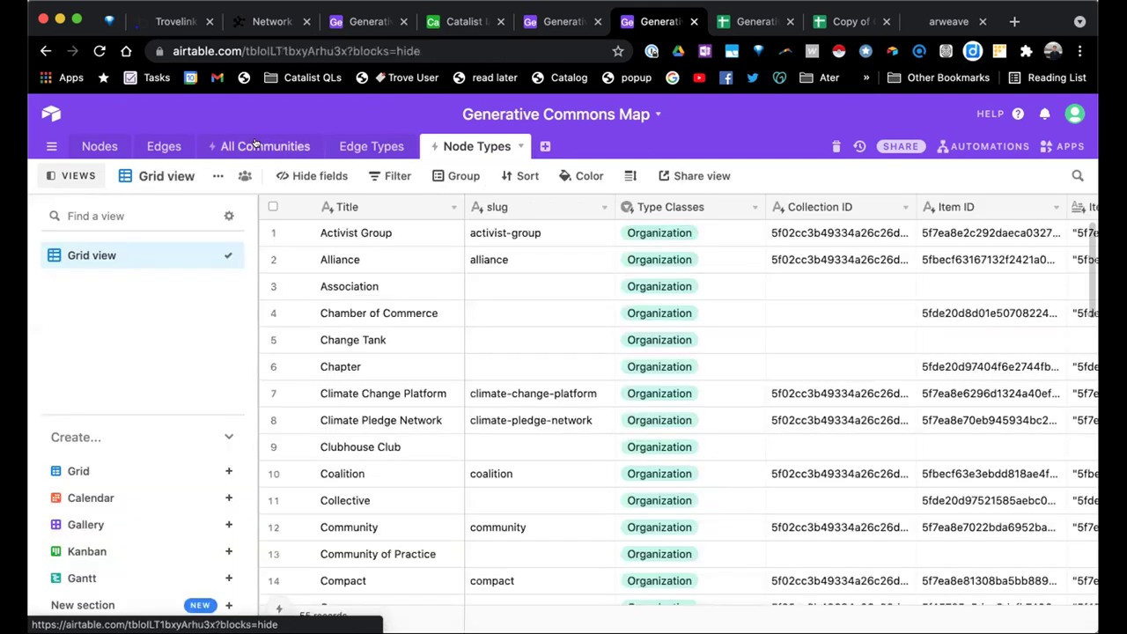
left_click(255, 145)
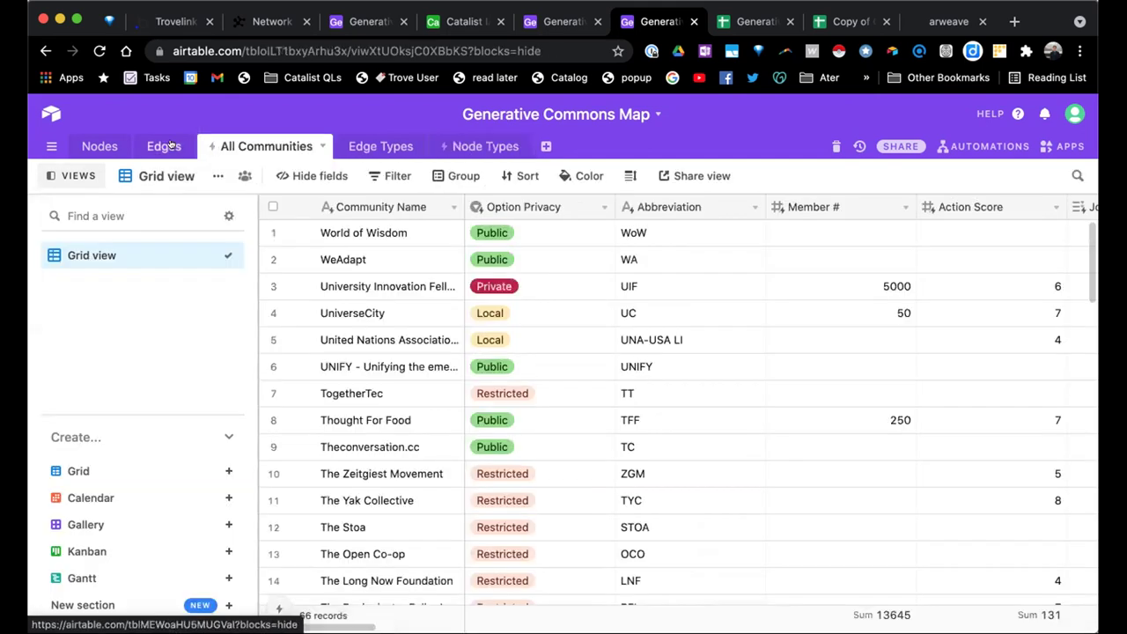
left_click(152, 146)
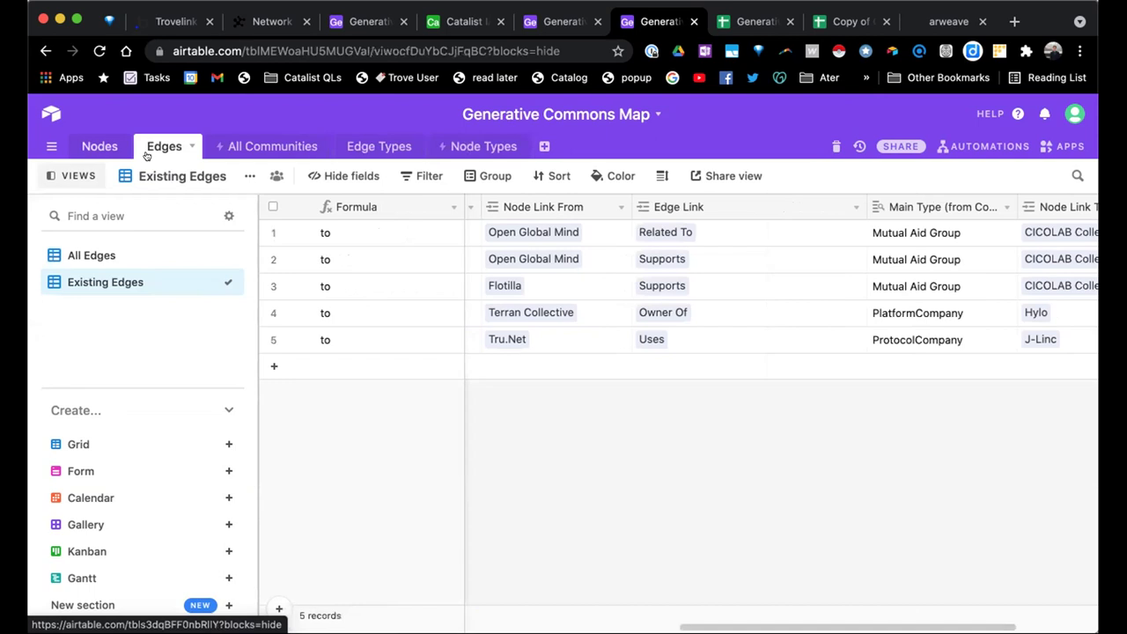
Compare the two Open Global Mind edge records across their source node, edge link, main type and target node
left_click(738, 233)
key("Down")
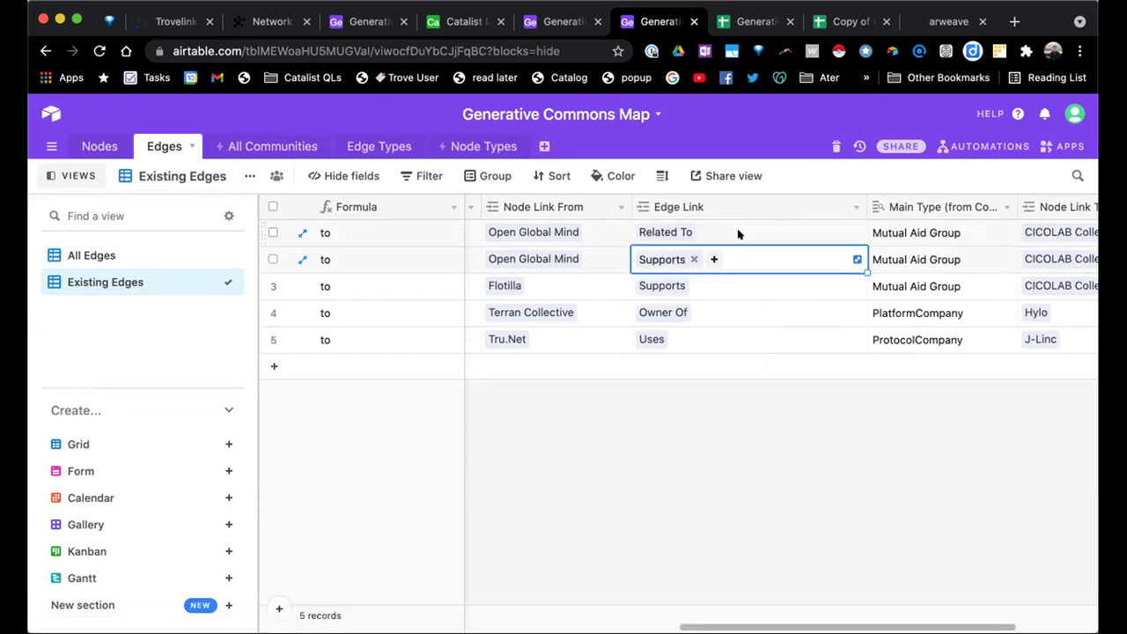
key("Left")
key("Right")
key("Right")
key("Right")
key("Left")
key("Left")
key("Left")
key("Up")
key("Right")
key("Right")
key("Right")
key("Left")
key("Left")
key("Left")
key("Down")
key("Right")
key("Right")
key("Right")
key("Left")
key("Left")
key("Left")
key("Left")
key("Right")
key("Right")
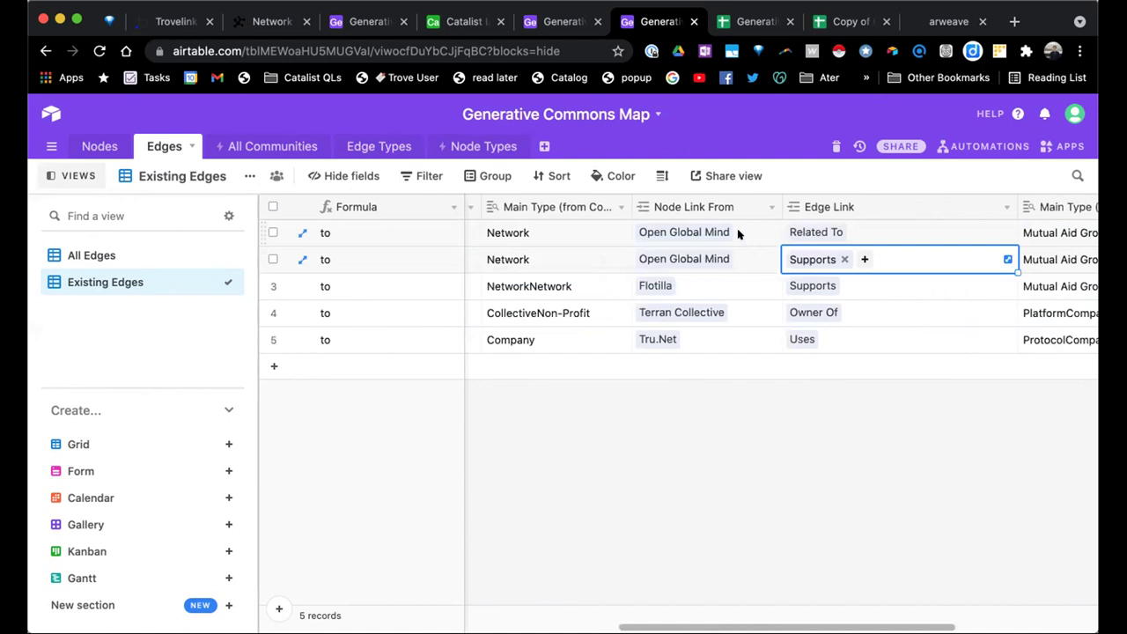
key("Right")
key("Right")
key("Left")
key("Left")
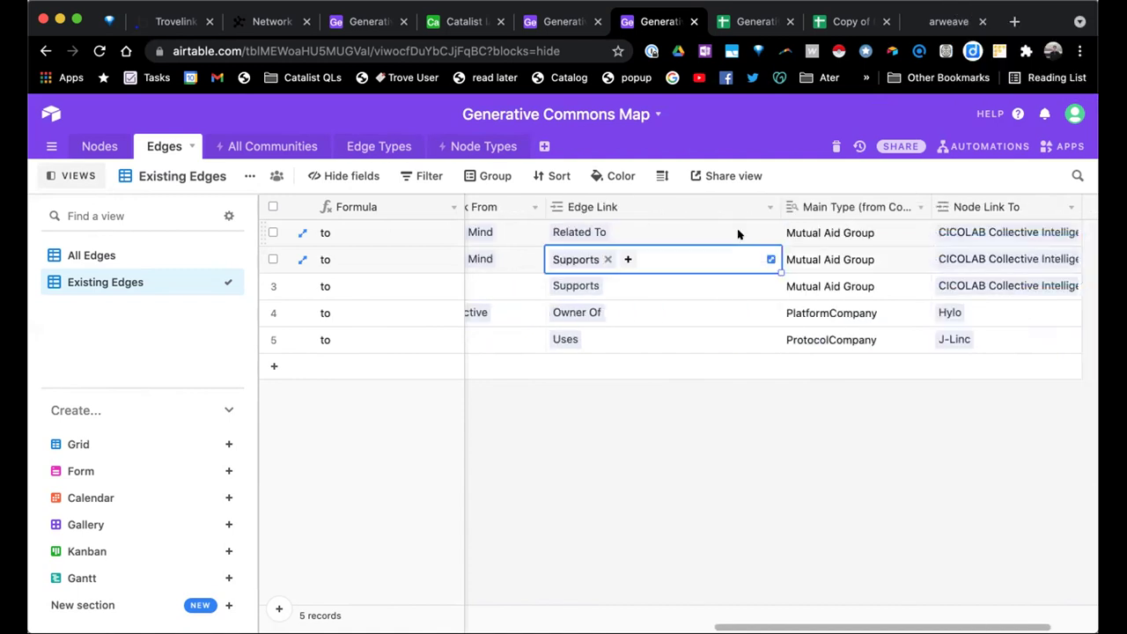
Replace Supports with Has Connections To in the Edge Link of the second Open Global Mind record
left_click(627, 259)
scroll(592, 370, "down", 5)
scroll(593, 369, "down", 3)
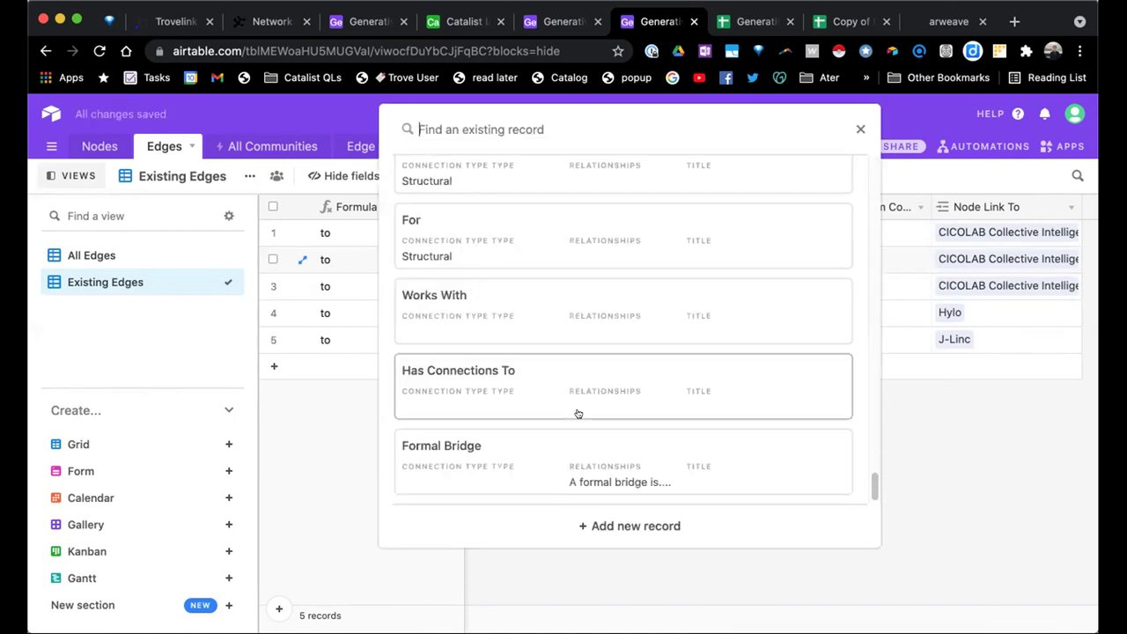
left_click(566, 381)
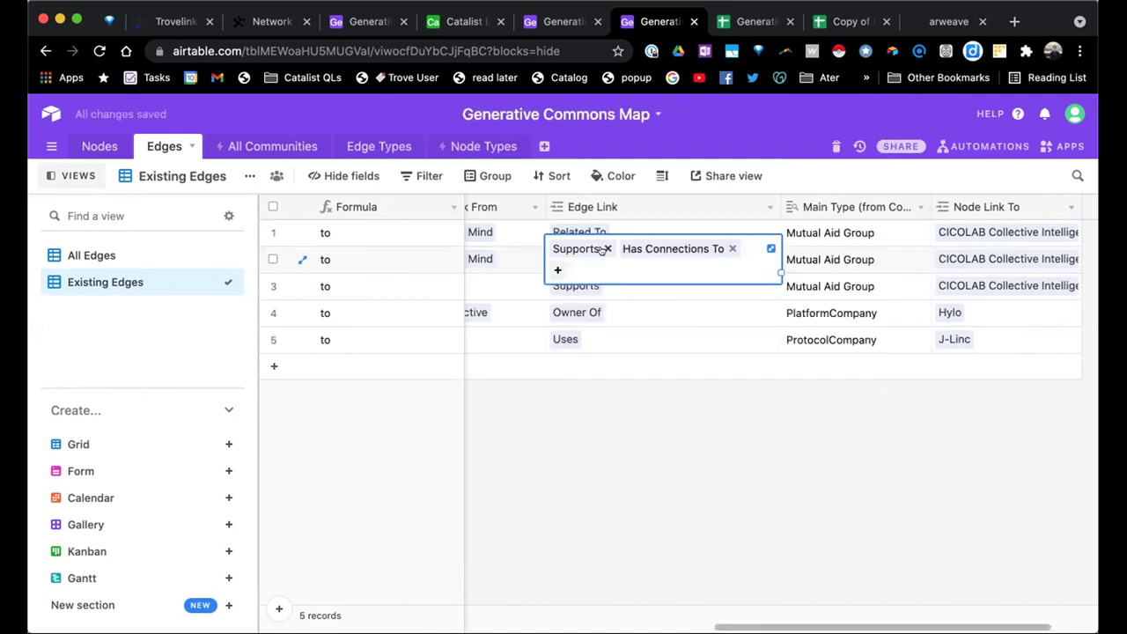
left_click(609, 249)
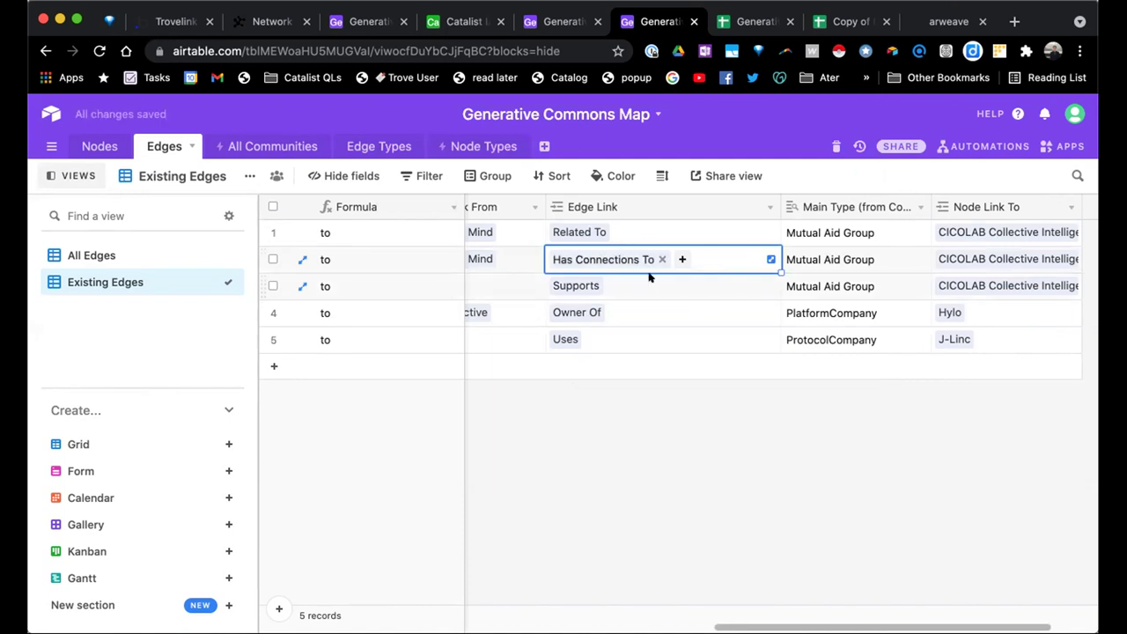
Review the Flotilla edge record across its source node, edge link, main type and target node
key("Up")
key("Down")
key("Down")
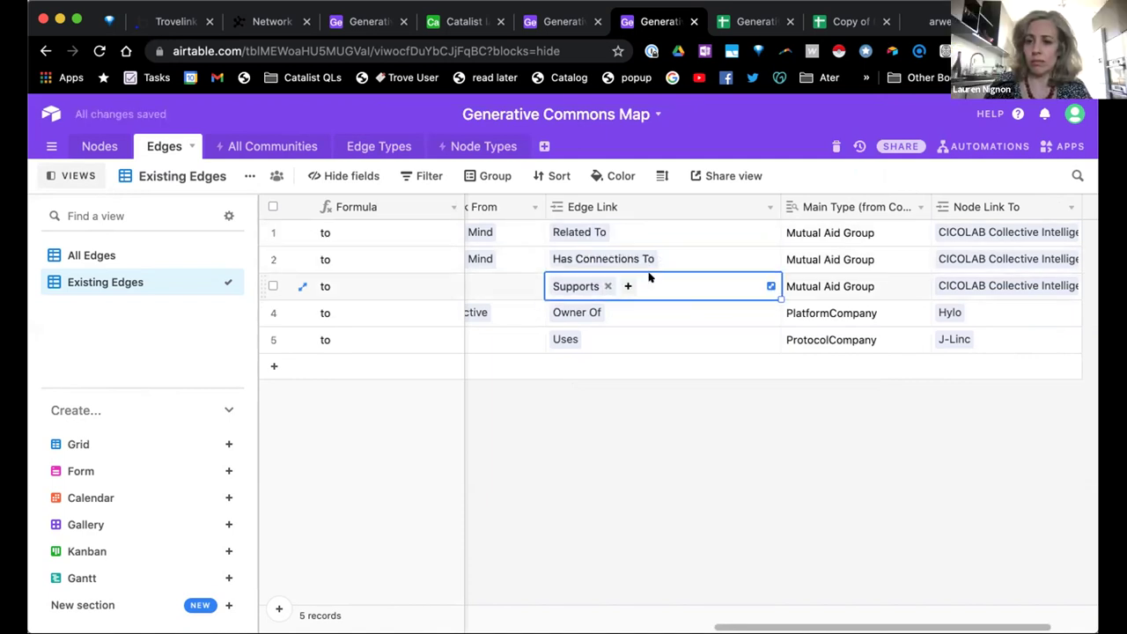
key("Left")
key("Right")
key("Right")
key("Left")
key("Left")
key("Right")
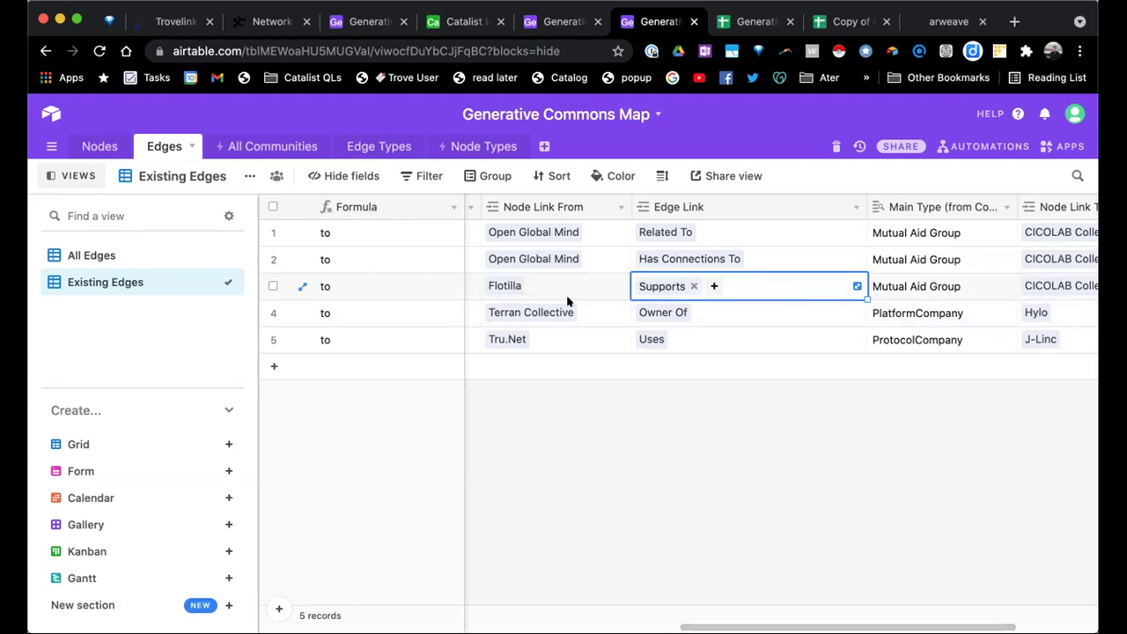
key("Right")
key("Right")
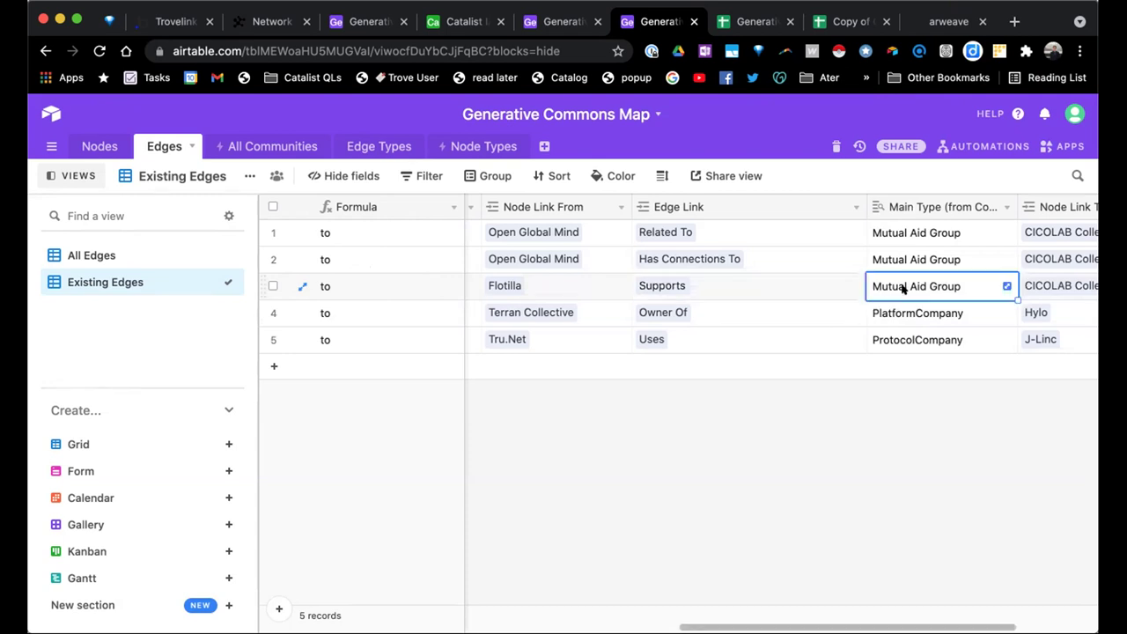
key("Left")
key("Left")
key("Left")
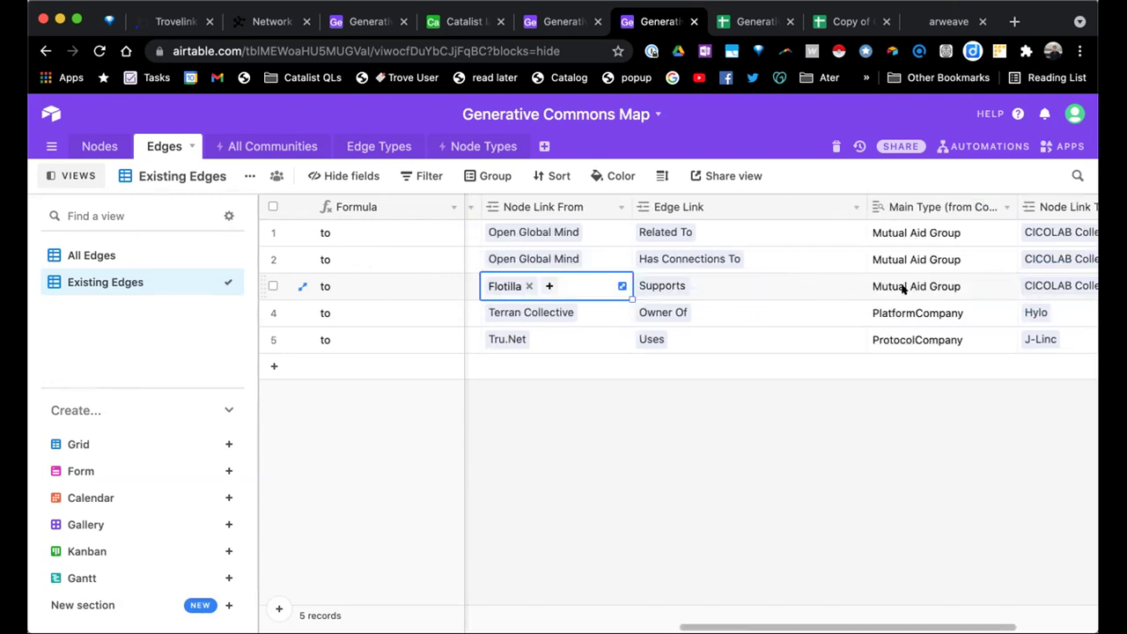
key("Left")
key("Right")
key("Right")
key("Right")
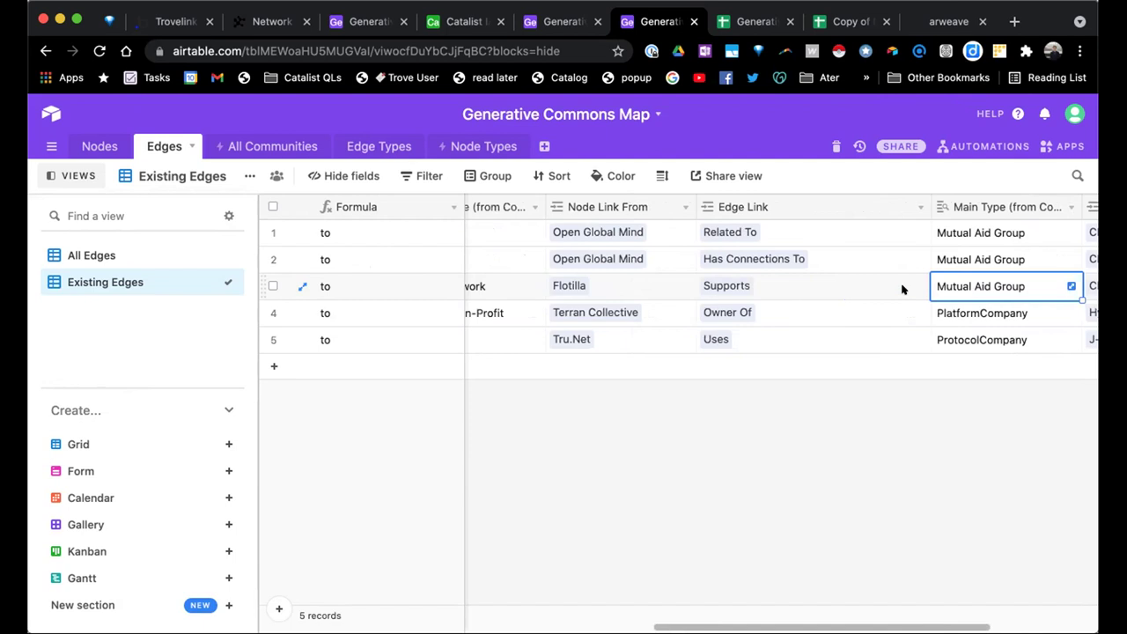
key("Right")
key("Left")
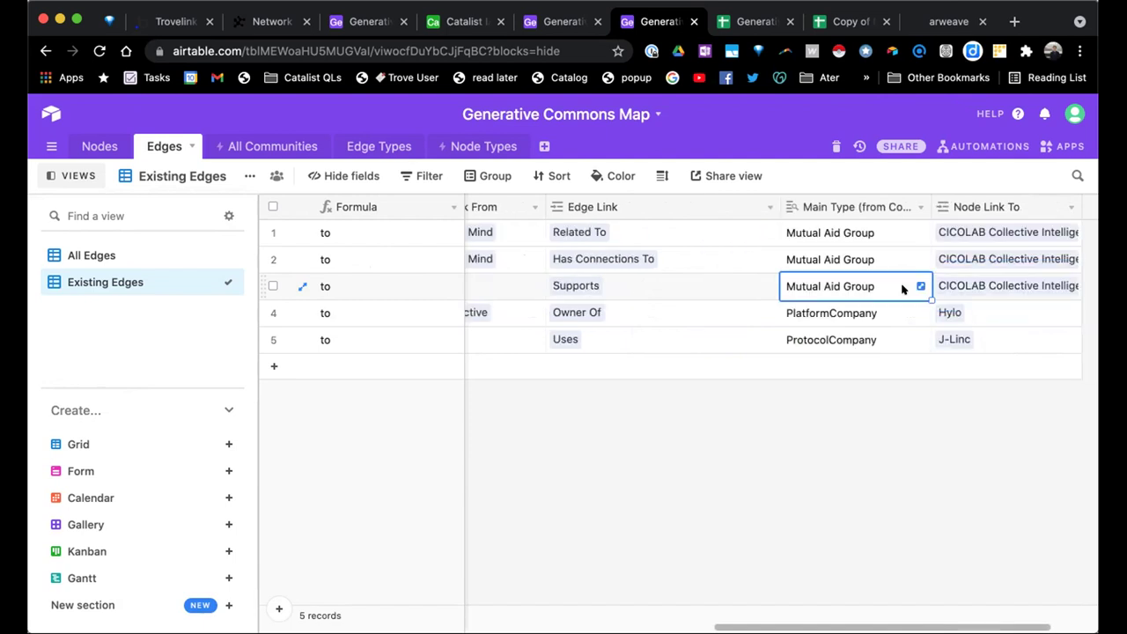
Replace Supports with Member Of in the Edge Link of the Flotilla record
key("Left")
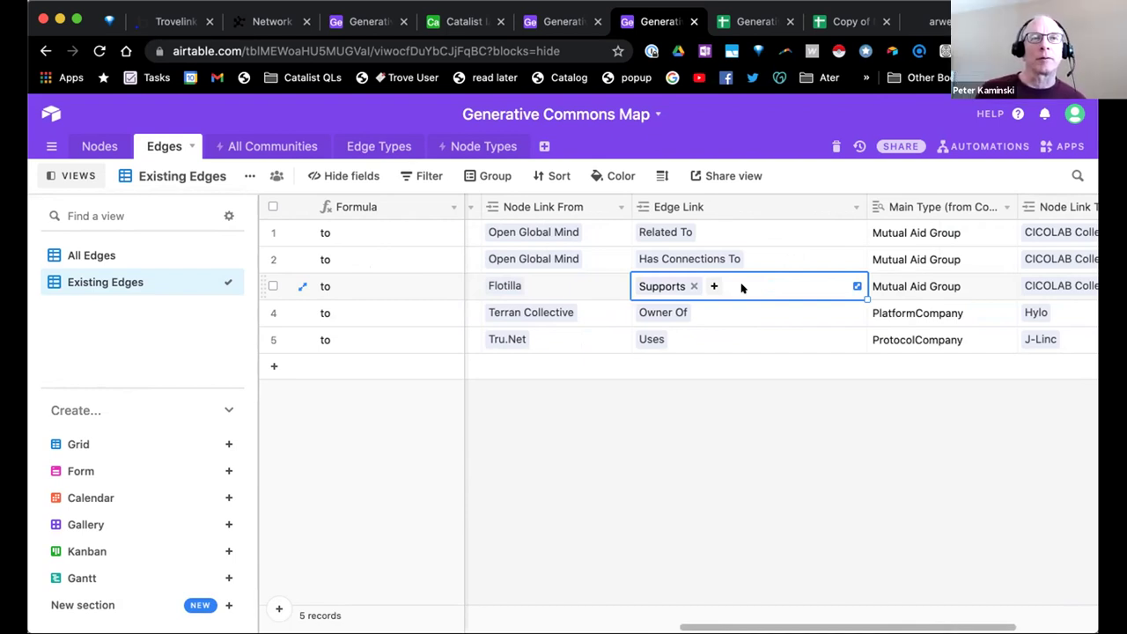
key("Delete")
type("mem")
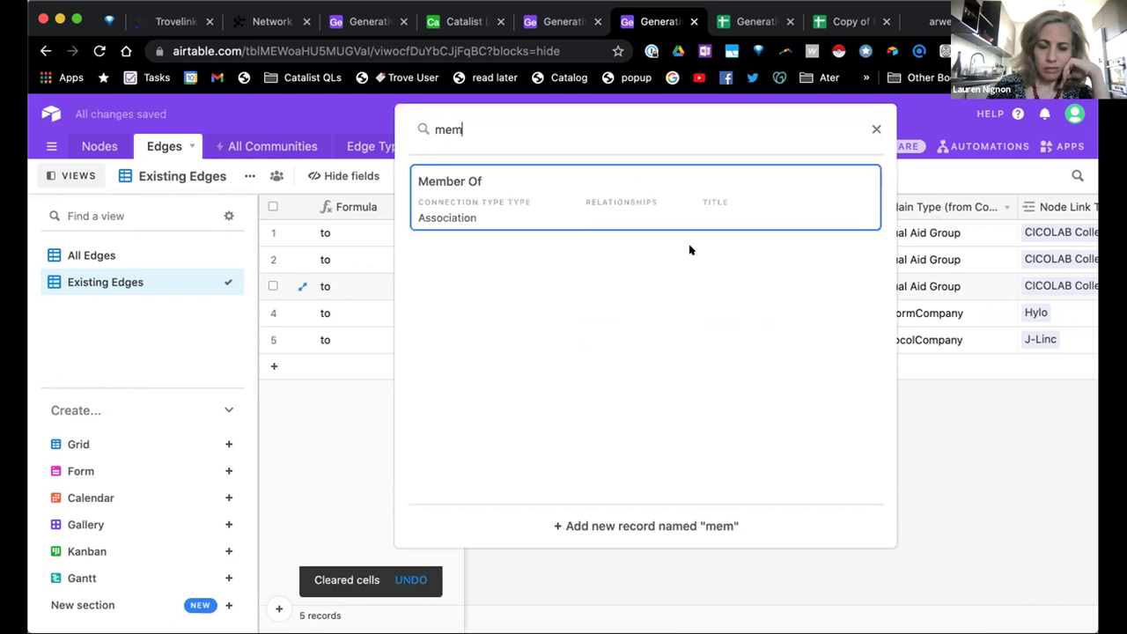
left_click(624, 189)
Add CICOLAB Collective Intelligence to the Member Of record's Node Link From and Flotilla to its Node Link To
key("Left")
type("cic")
left_click(588, 192)
key("Right")
key("Right")
key("Right")
type("flo")
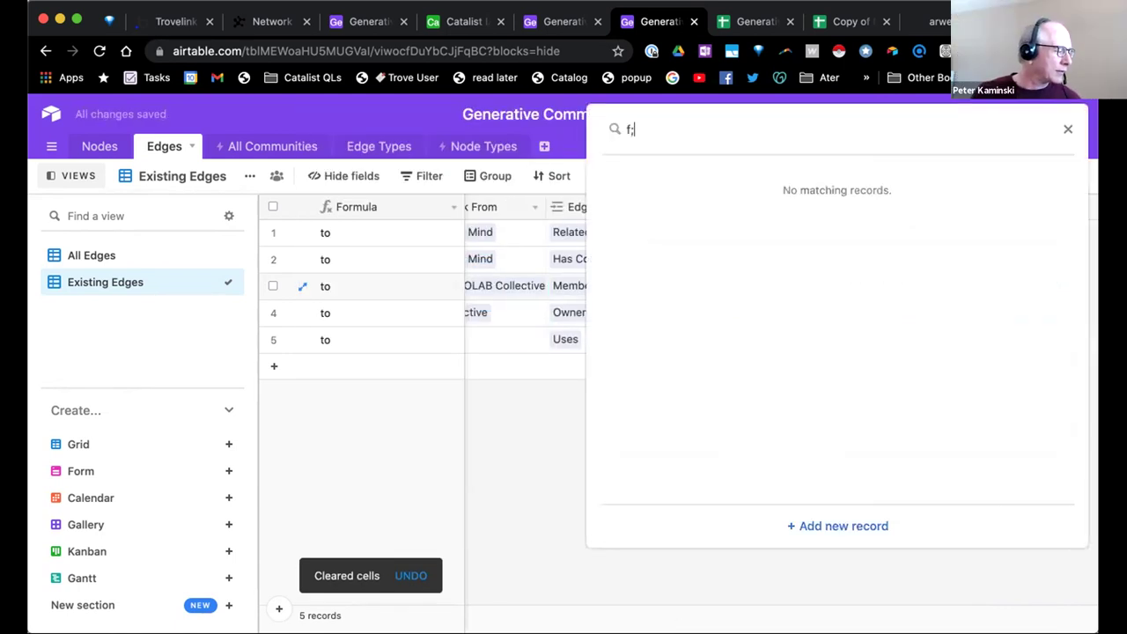
left_click(645, 194)
key("Left")
key("Left")
key("Left")
key("Right")
key("Right")
key("Right")
key("Left")
key("Left")
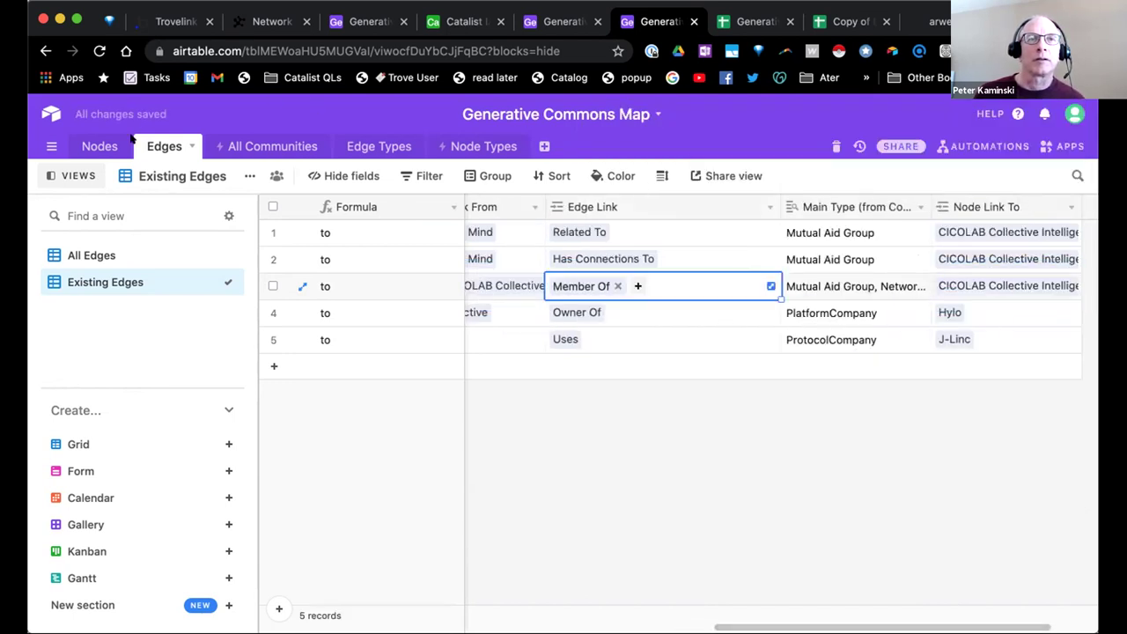
In the Nodes table, replace Network with Association in Flotilla's Type Link
left_click(97, 146)
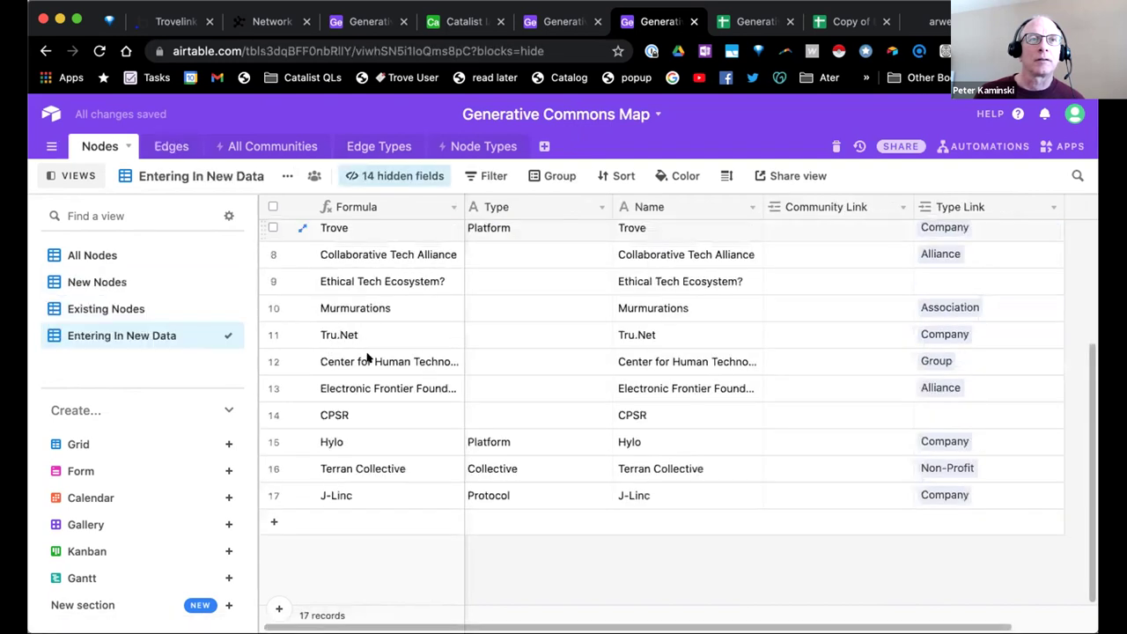
scroll(368, 356, "up", 4)
left_click(370, 302)
key("Up")
key("Right")
key("Right")
key("Right")
type("a")
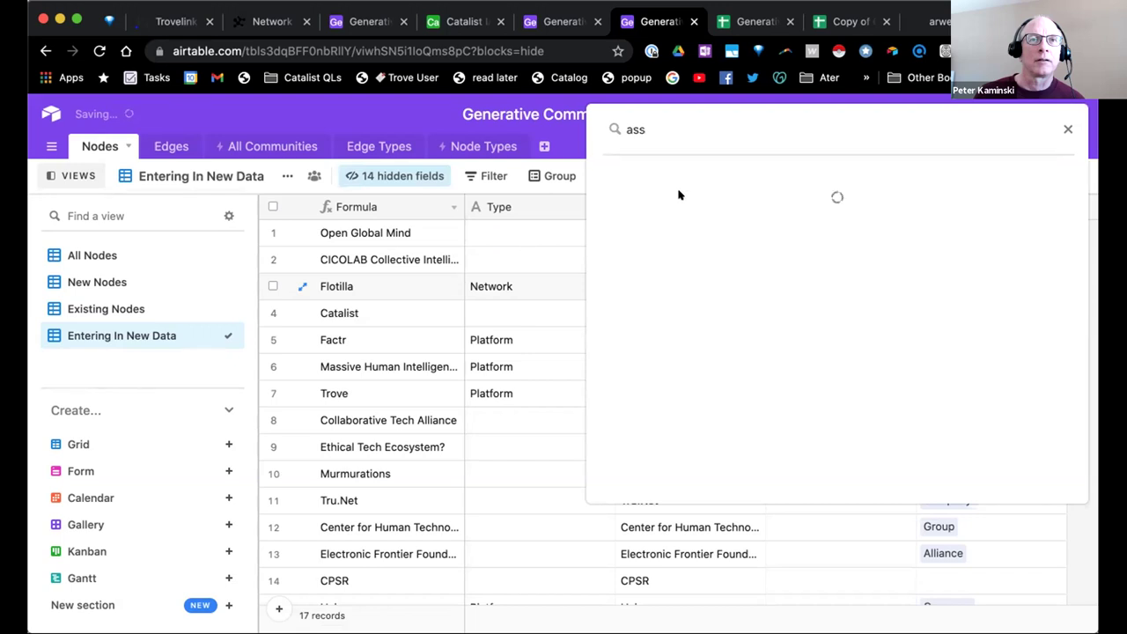
left_click(691, 190)
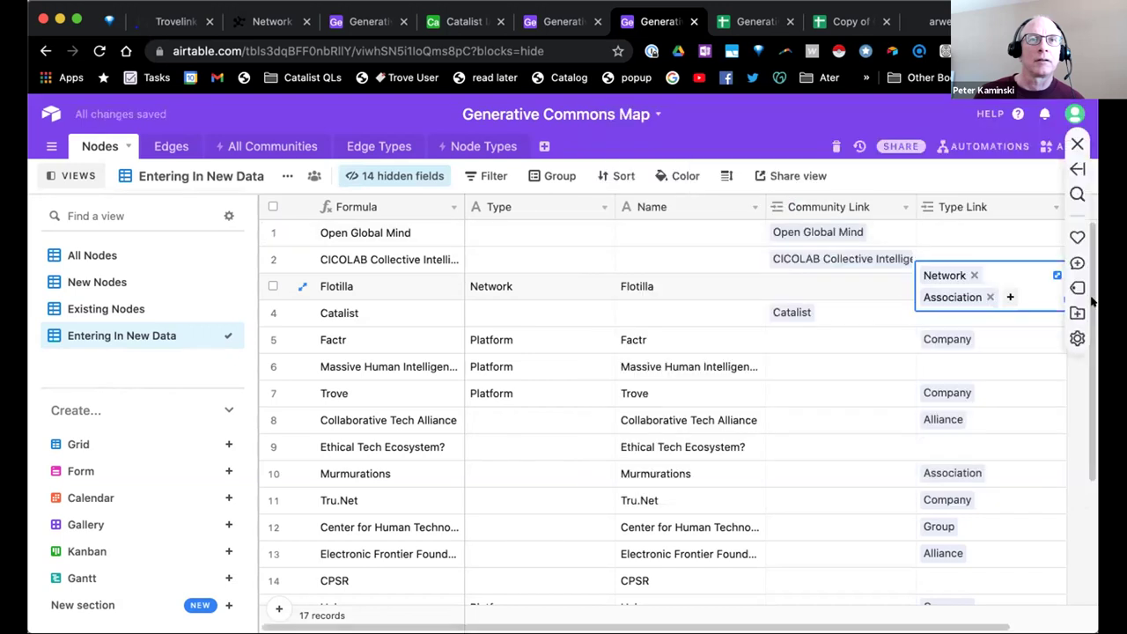
left_click(974, 274)
left_click(544, 287)
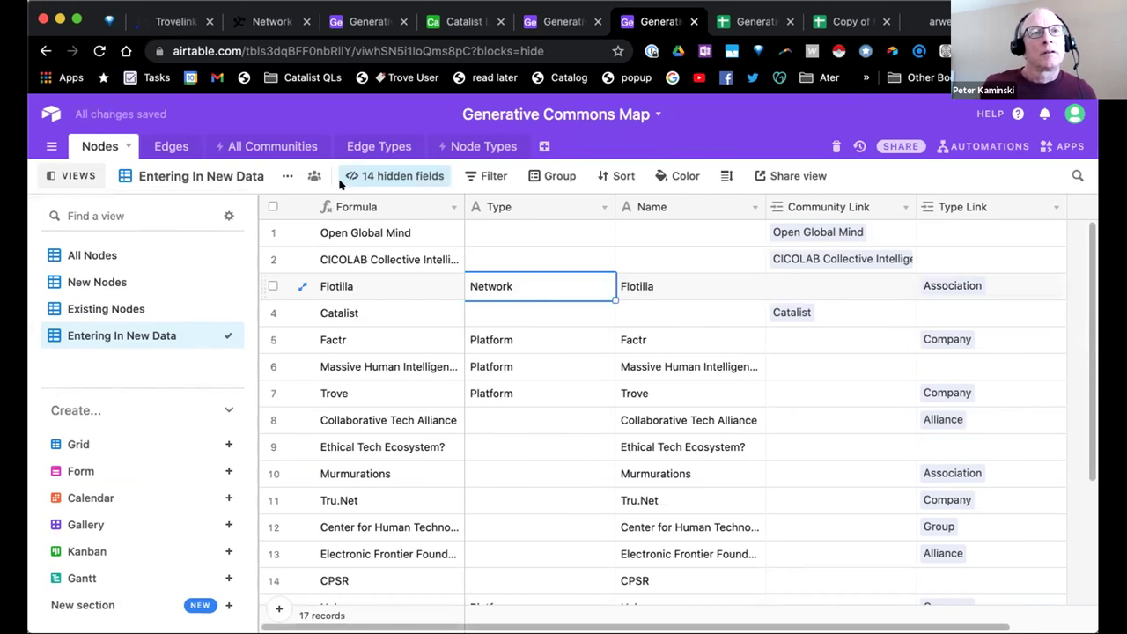
Return to the Edges table and remove Flotilla from the Node Link From of the Member Of record
left_click(174, 145)
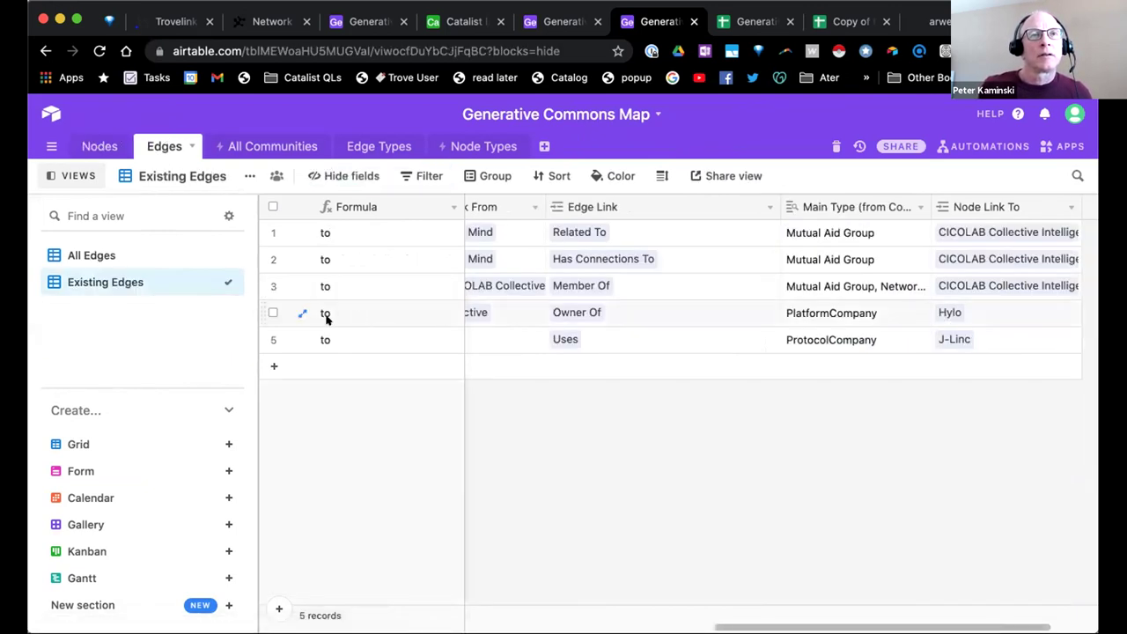
left_click(509, 332)
key("Up")
key("Up")
key("Up")
key("Down")
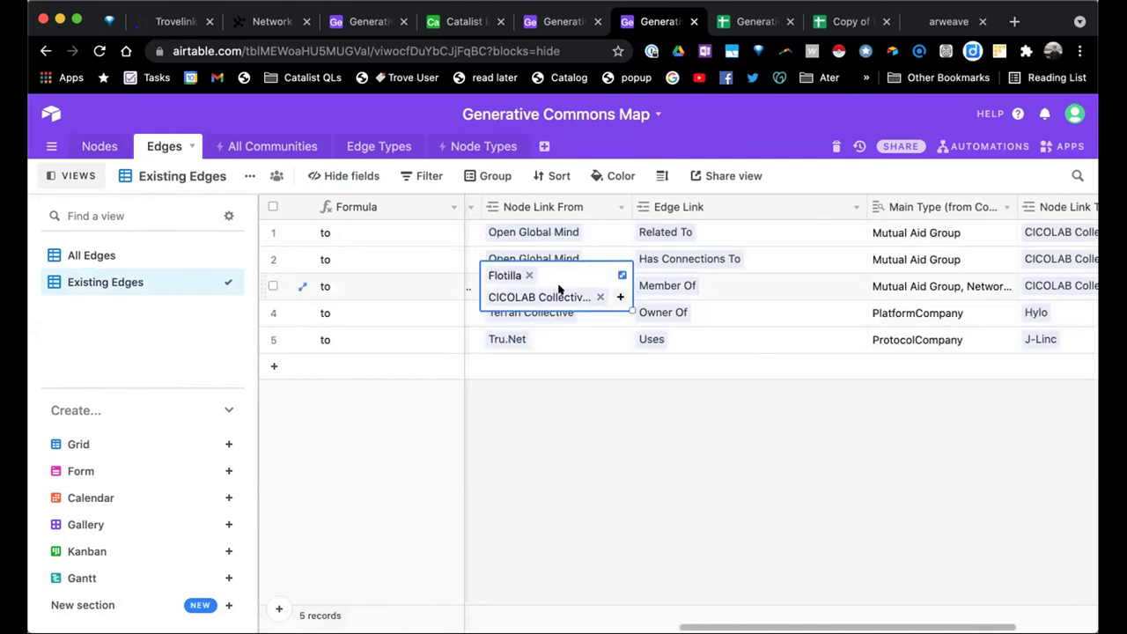
left_click(528, 275)
Clear the Member Of record's Node Link To and link only Flotilla as its target node
scroll(624, 293, "right", 3)
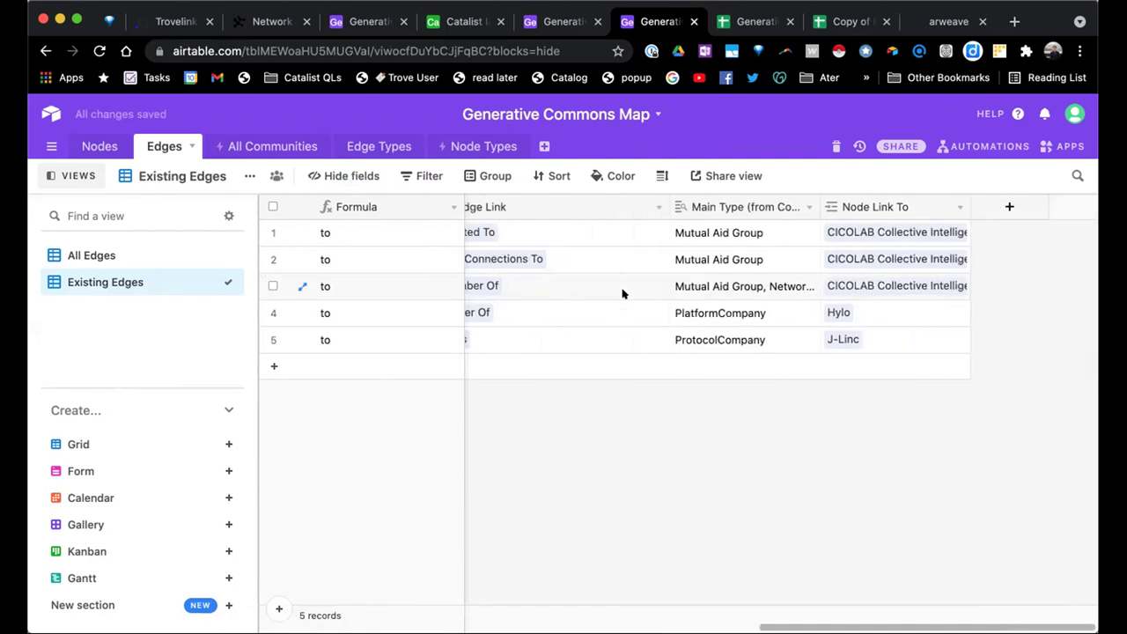
scroll(623, 293, "left", 1)
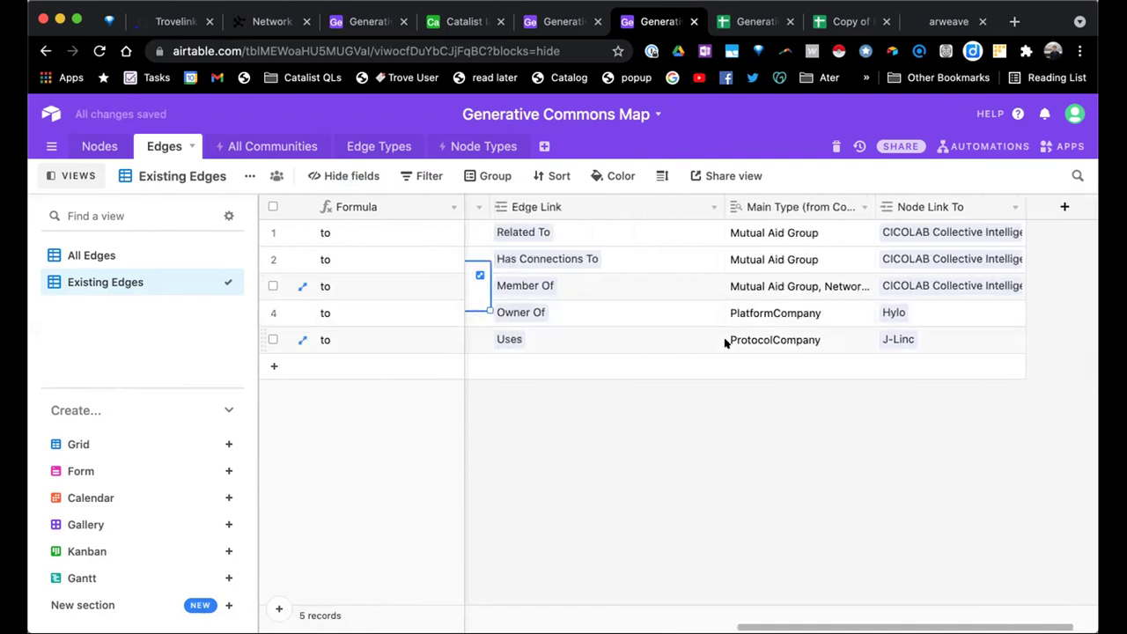
scroll(725, 342, "left", 2)
key("Right")
key("Right")
key("Right")
key("BackSpace")
type("flo")
left_click(641, 200)
key("Left")
key("Left")
key("Left")
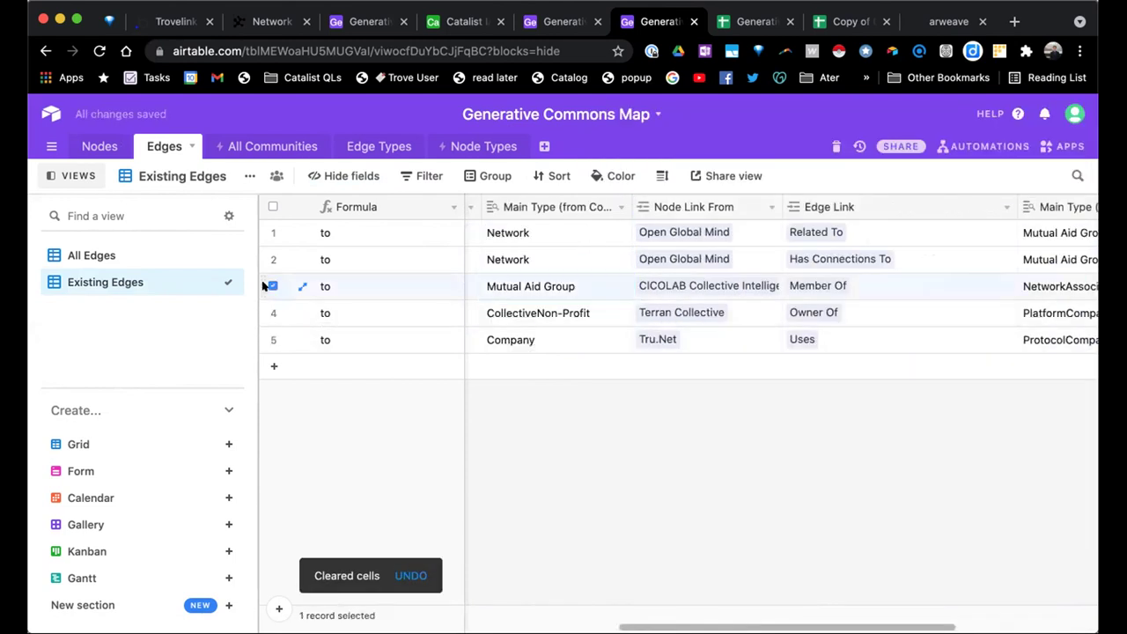
Duplicate the CICOLAB Member Of Flotilla edge record to make three extra copies
right_click(271, 288)
left_click(291, 355)
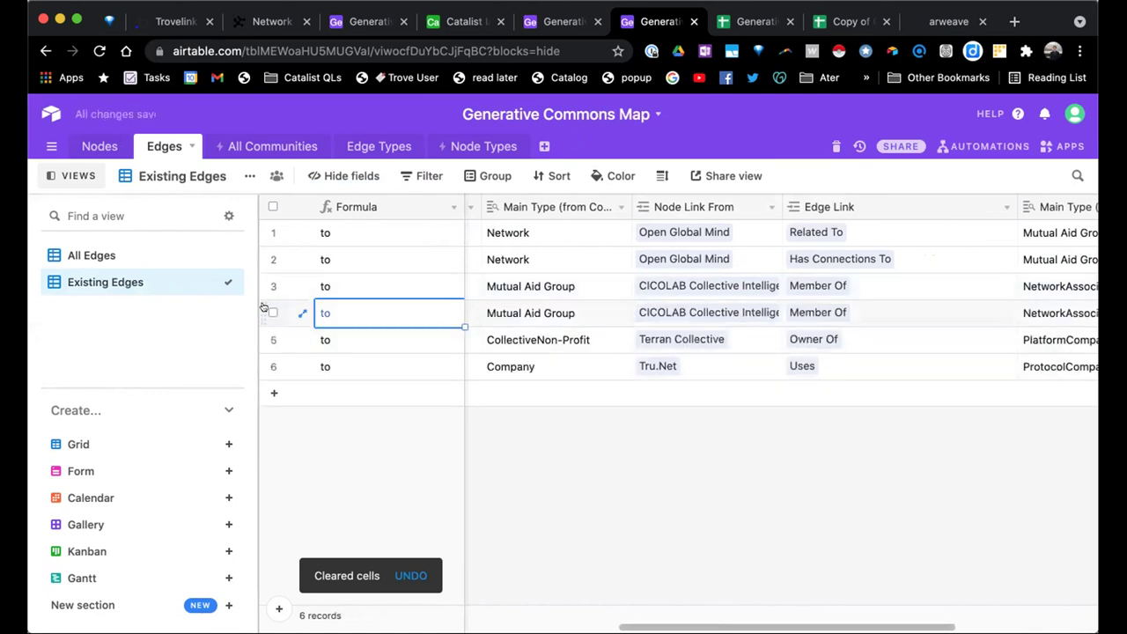
right_click(271, 313)
left_click(295, 376)
left_click(273, 340)
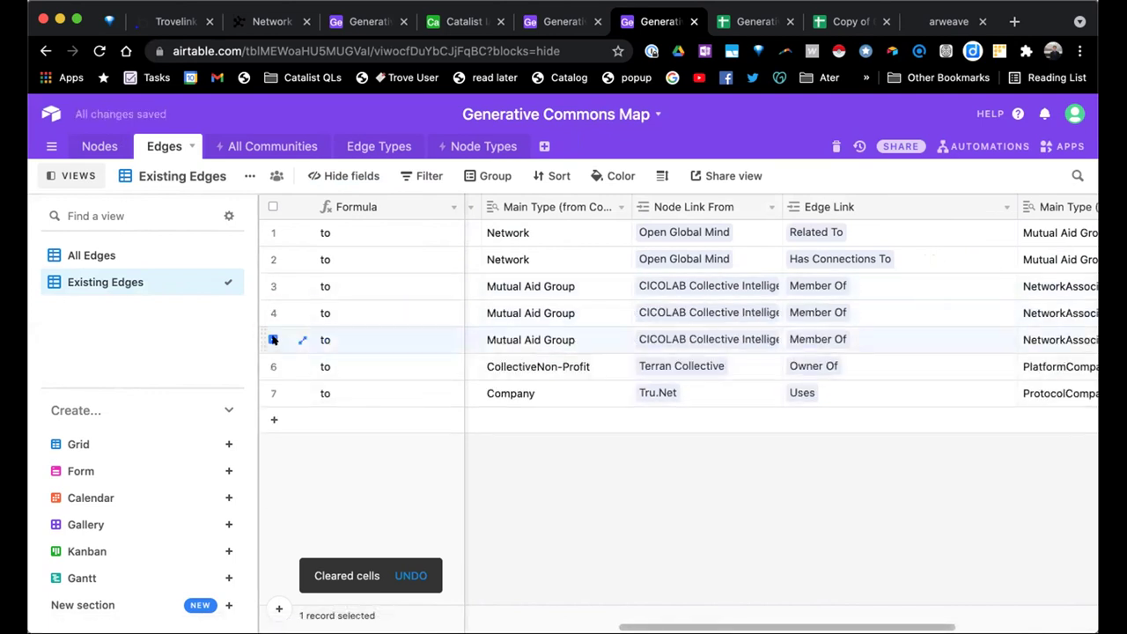
right_click(266, 341)
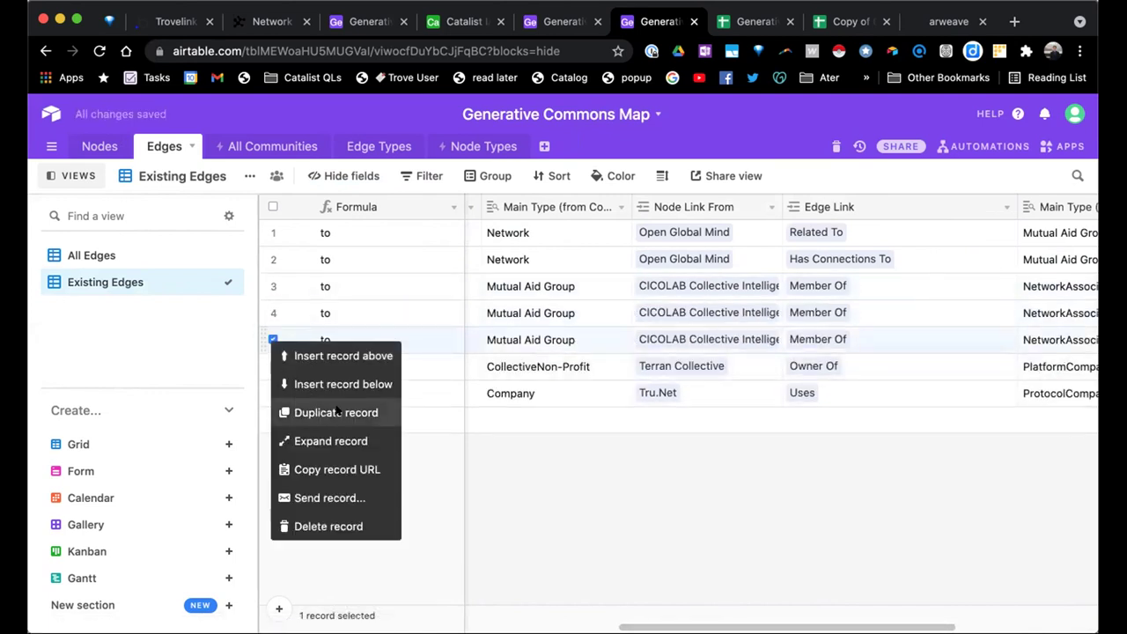
left_click(337, 412)
Add Open Global Mind to the Node Link From of the first duplicated Member Of record
left_click(901, 314)
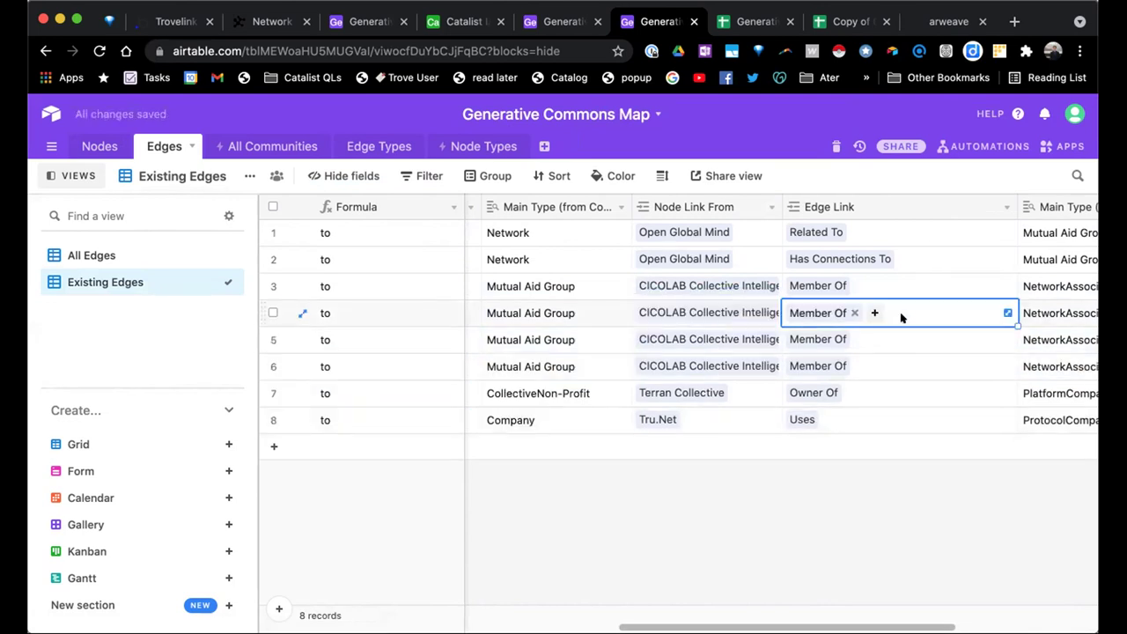
key("Right")
key("Right")
key("Left")
key("Left")
key("Left")
type("ope")
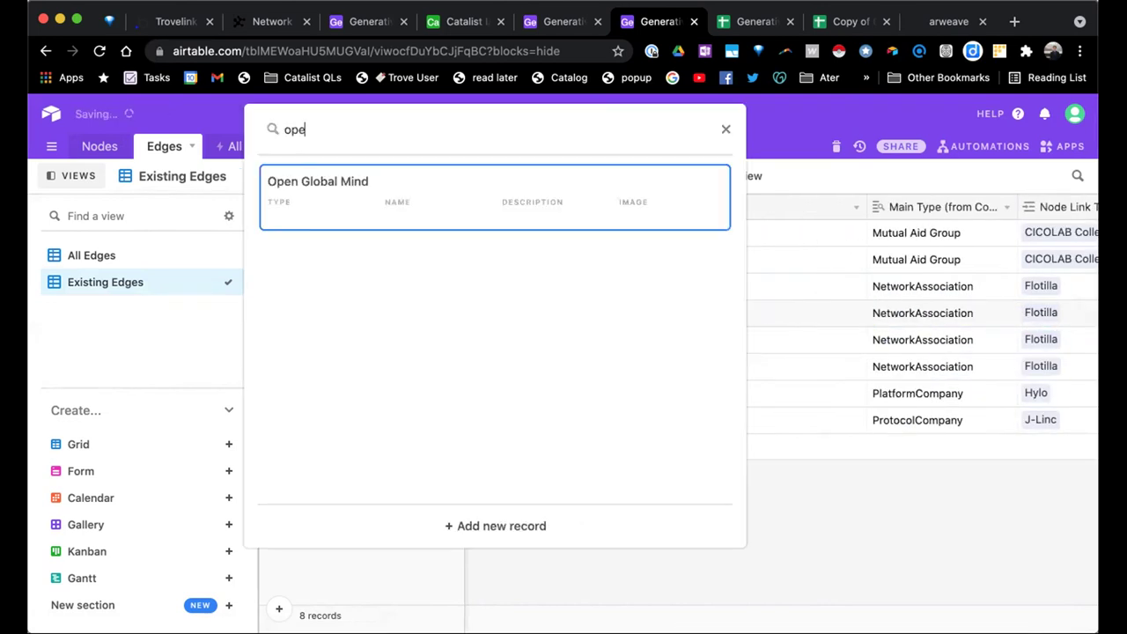
left_click(692, 206)
Replace the source node with Trove in the second duplicated record and with Factr in the third
key("Down")
key("BackSpace")
type("tro")
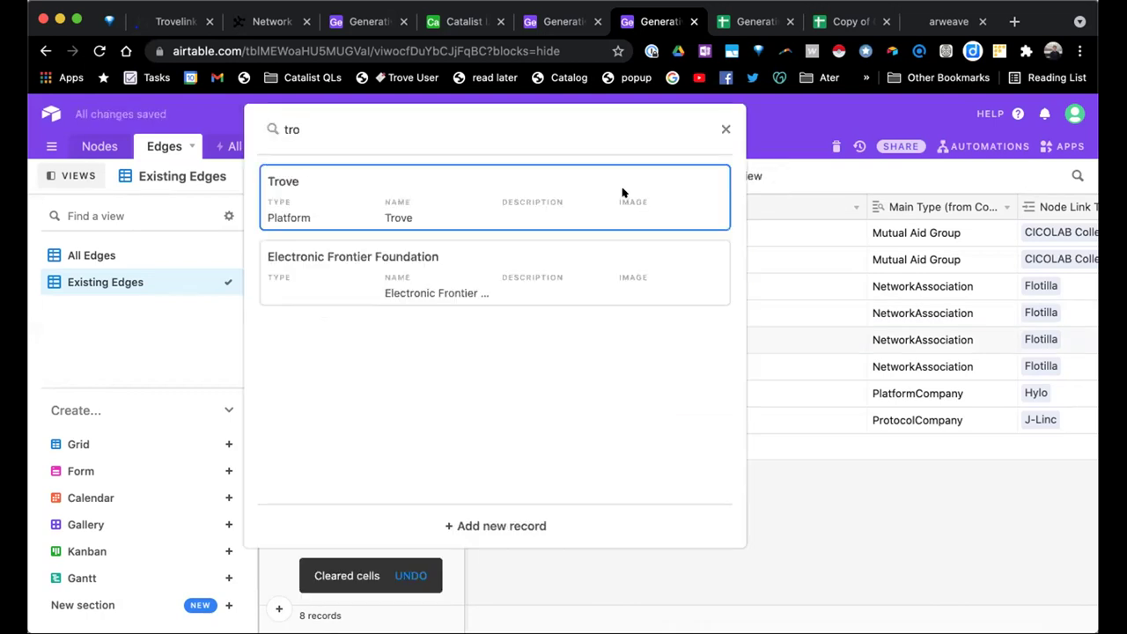
left_click(622, 193)
key("Down")
key("BackSpace")
type("fac")
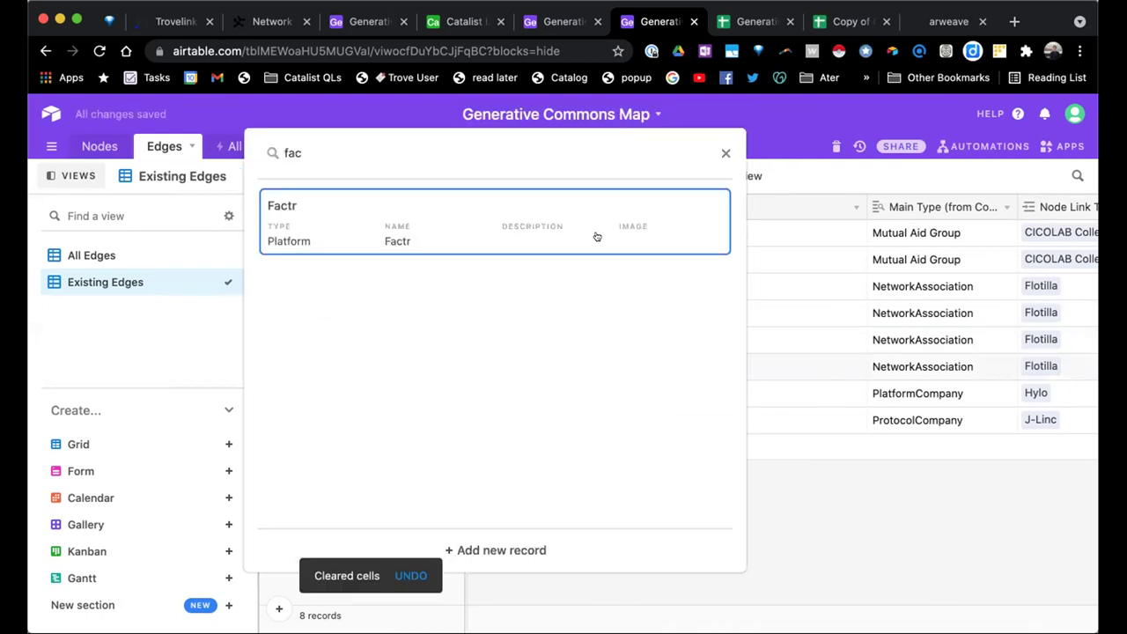
left_click(610, 216)
Remove CICOLAB from the Node Link From of the Open Global Mind Member Of record
key("Up")
key("Up")
key("Up")
key("Down")
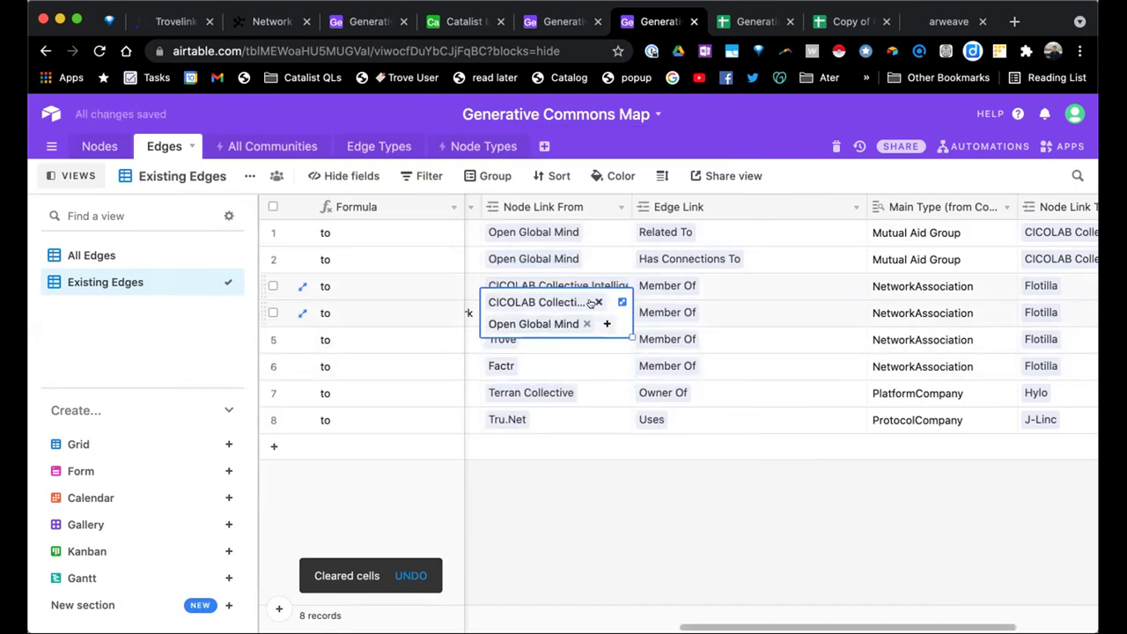
left_click(597, 302)
Duplicate the Trove Member Of record and replace the copy's source node with Massive Human Intelligence
right_click(291, 340)
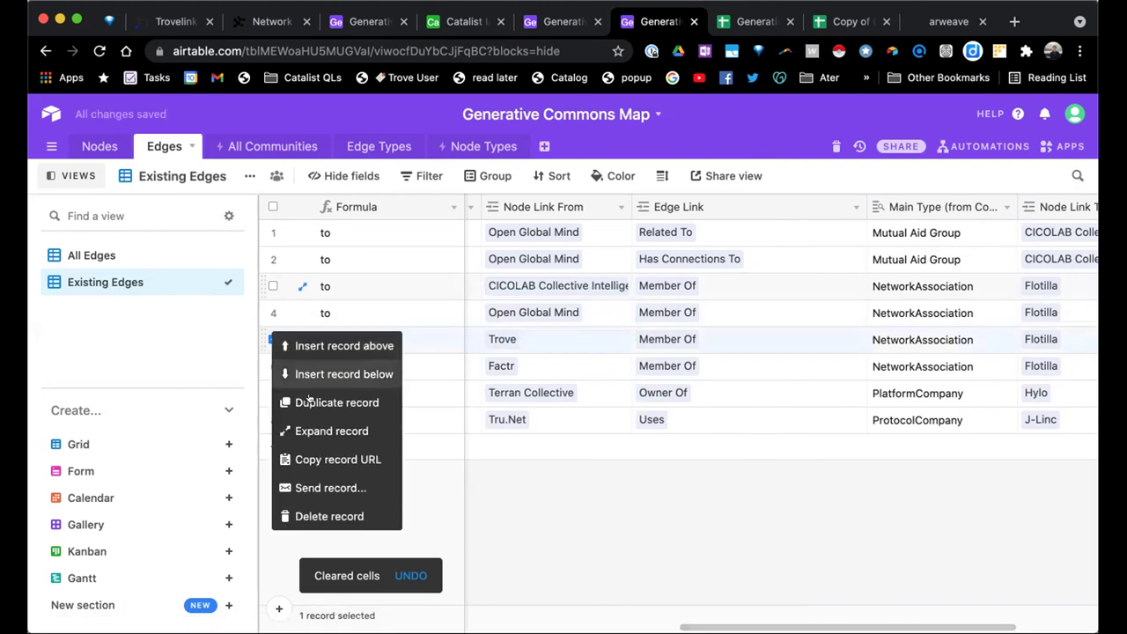
left_click(310, 401)
left_click(569, 370)
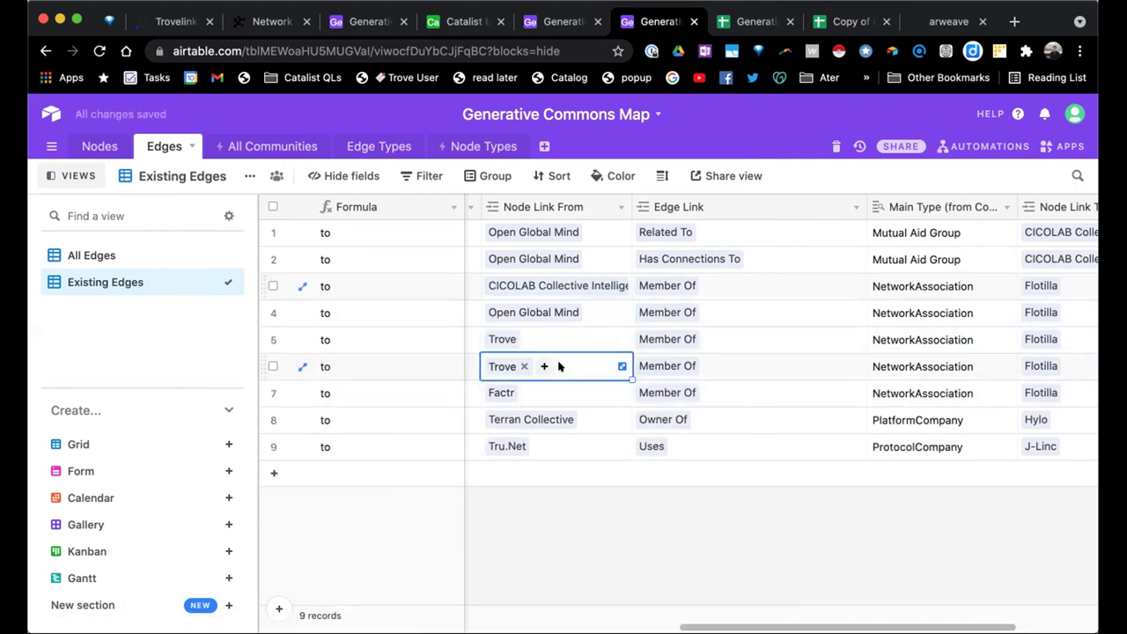
key("Delete")
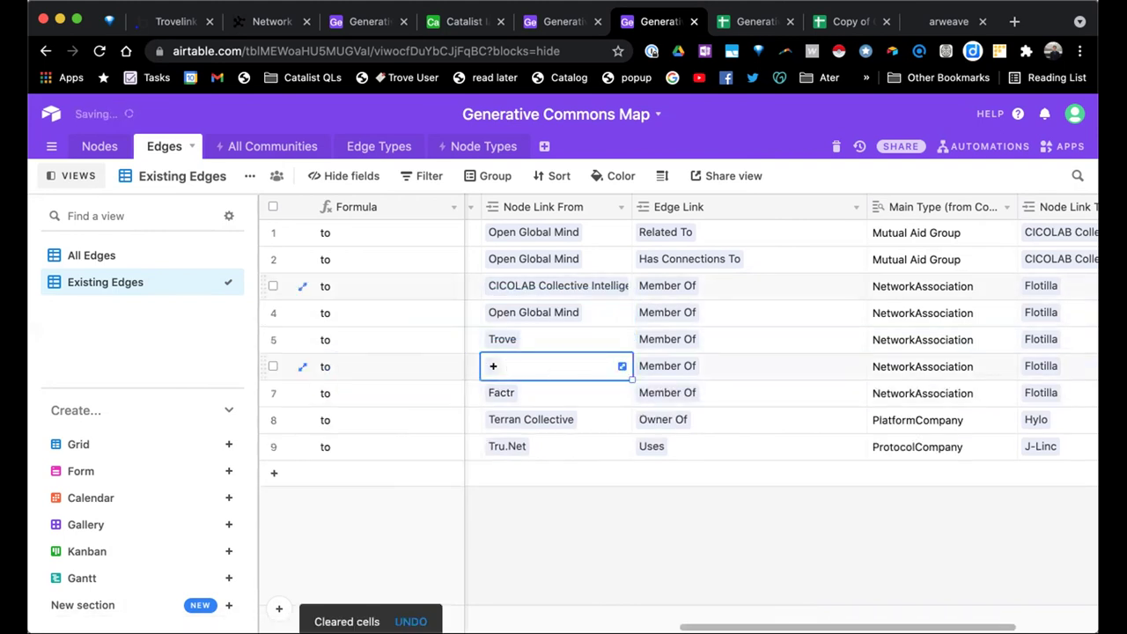
type("mass")
left_click(617, 220)
key("Escape")
Check the Factr edge record's source node, edge link, main type and target node, and return to the Nodes table
key("Down")
key("Right")
key("Right")
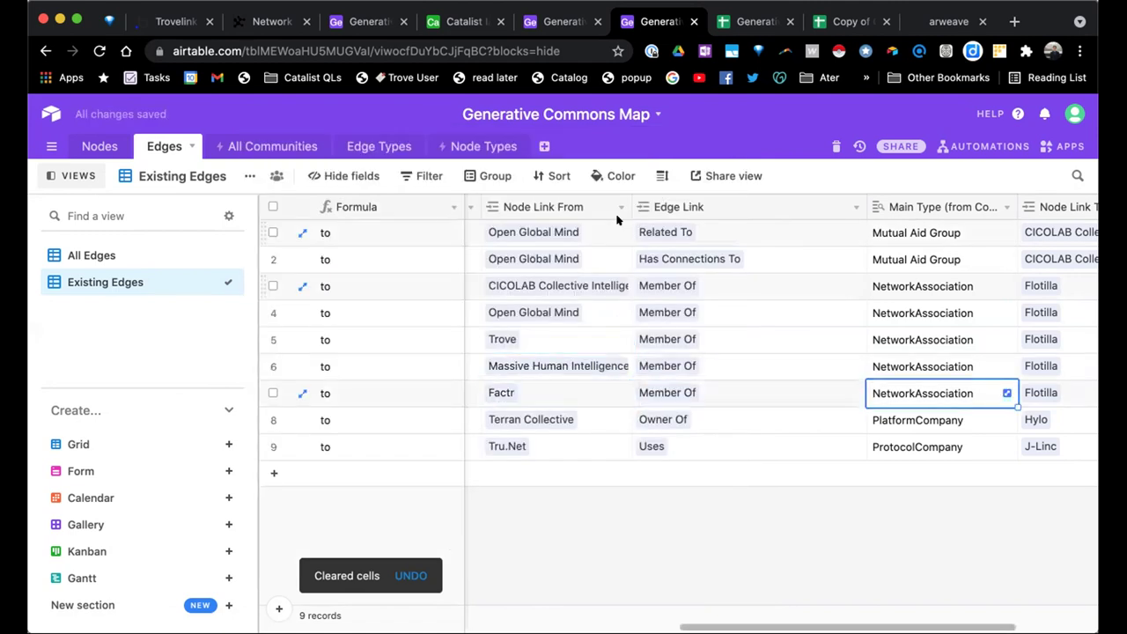
key("Right")
key("Left")
key("Left")
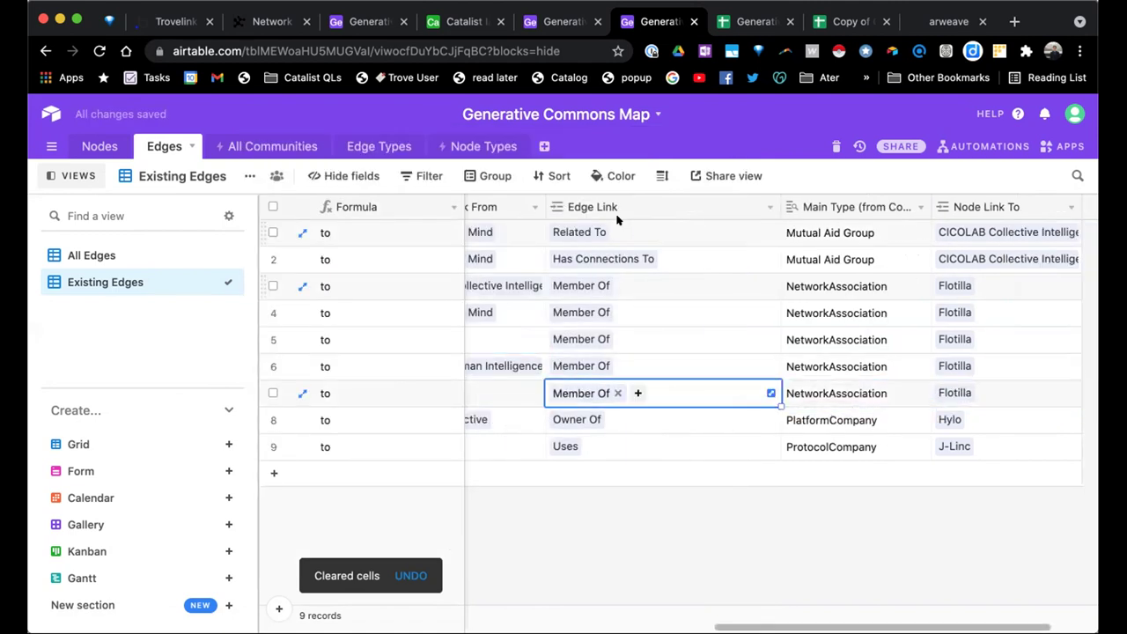
key("Left")
key("Right")
key("Right")
key("Right")
key("Left")
key("Left")
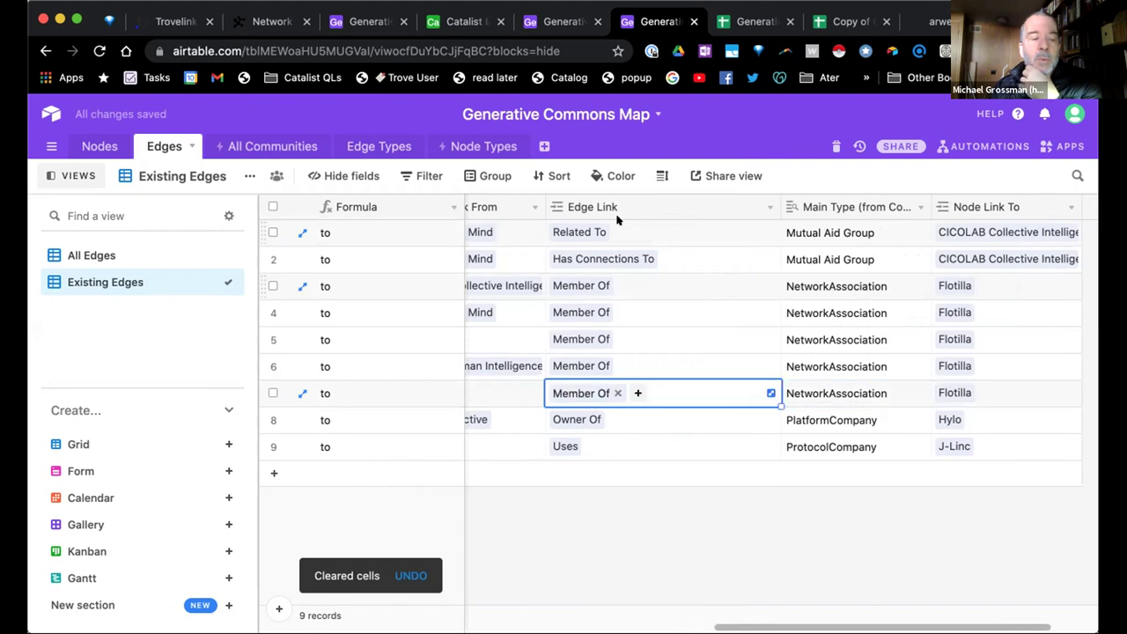
key("Left")
key("Left")
key("Right")
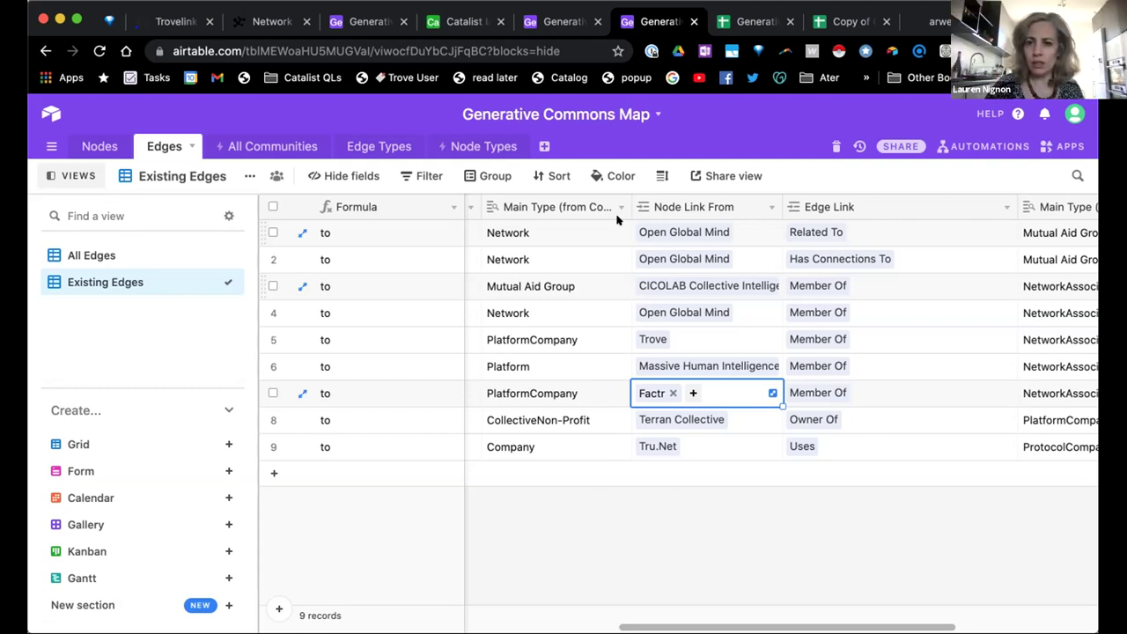
left_click(158, 147)
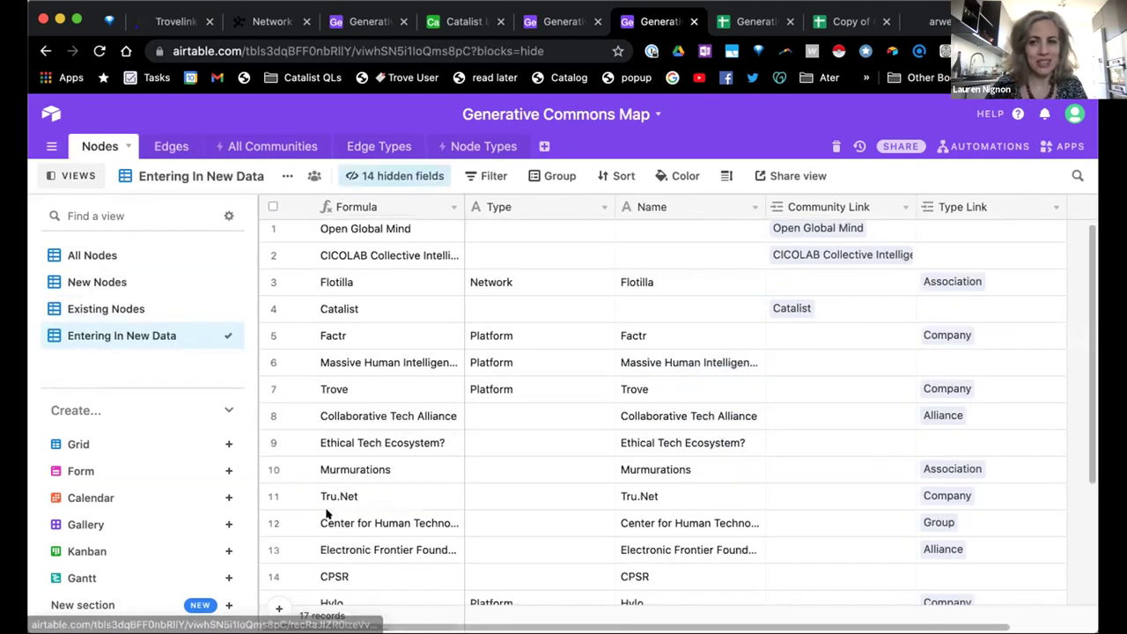
Add a new blank record at the end of the Entering In New Data view
scroll(273, 483, "down", 5)
left_click(274, 494)
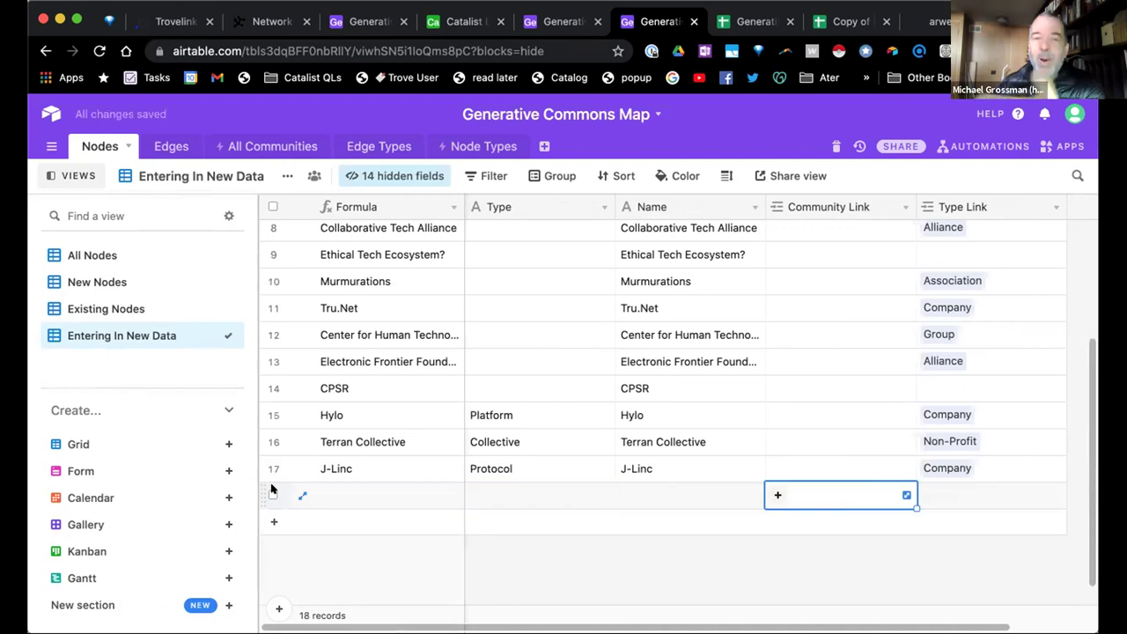
key("Tab")
key("Tab")
key("shift+Tab")
key("shift+Tab")
Look at the Existing Nodes view, return to Entering In New Data, and link the blank record's Community Link to Systems Innovators
left_click(88, 307)
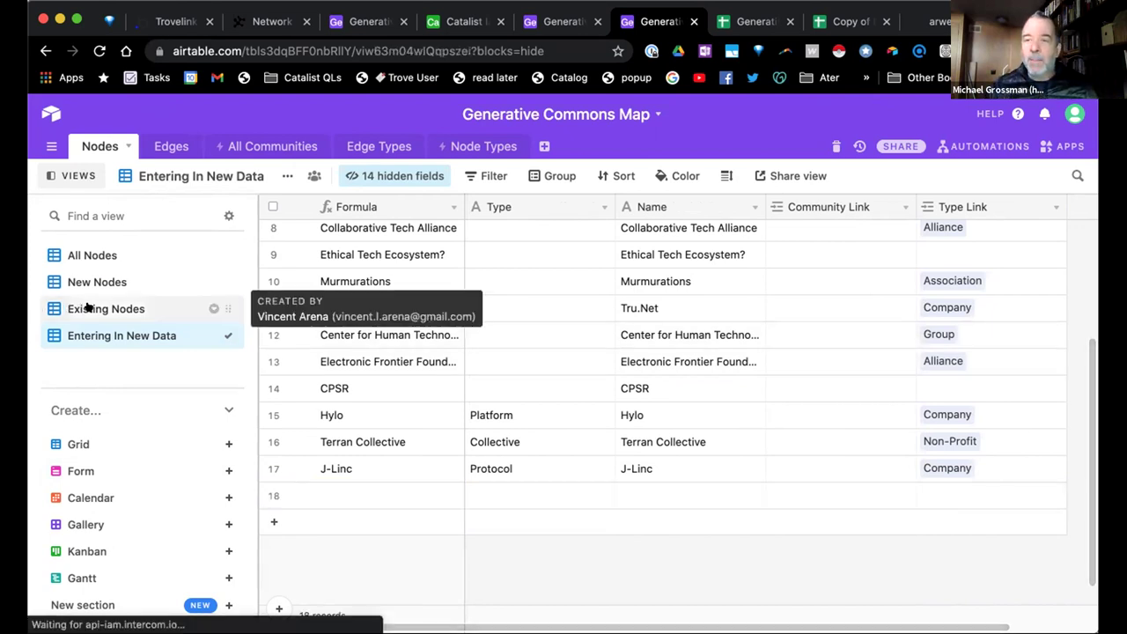
scroll(554, 398, "down", 5)
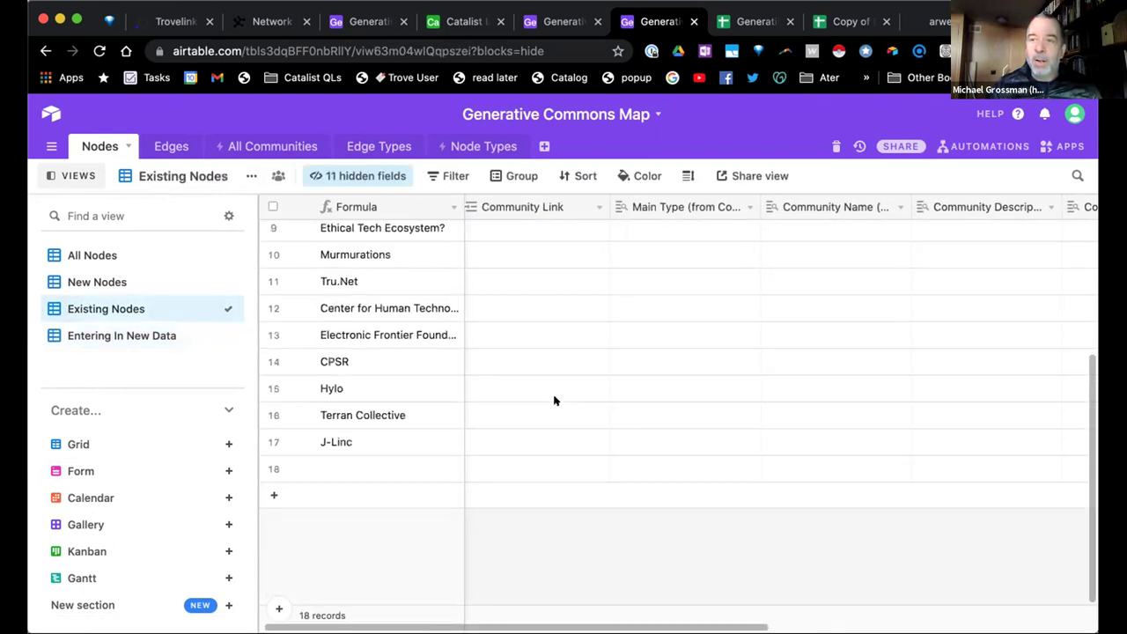
left_click(77, 339)
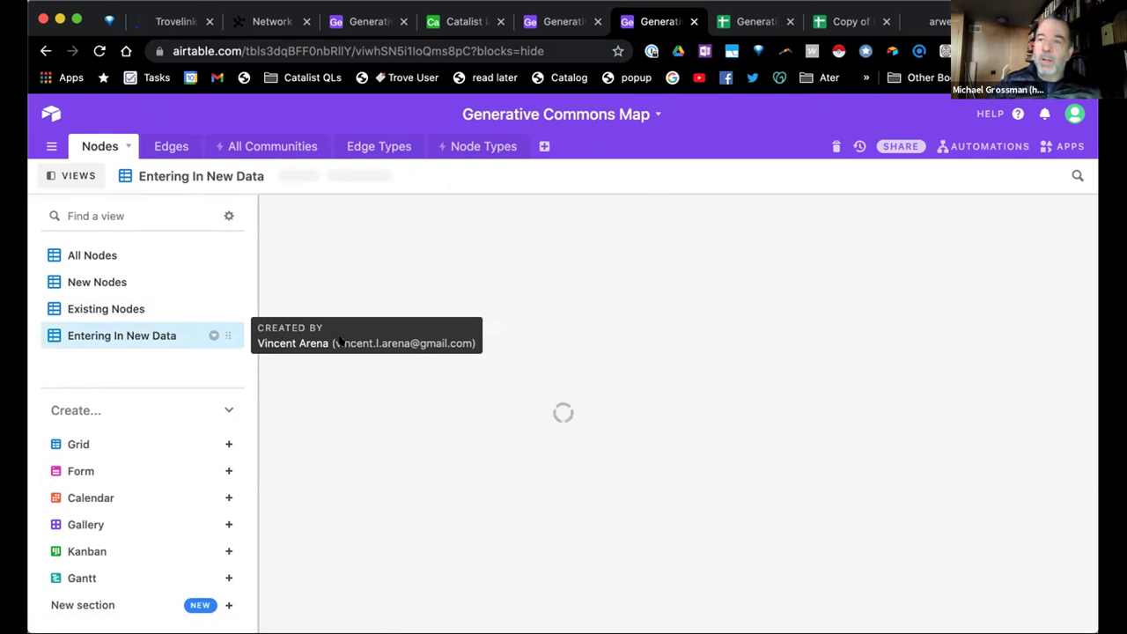
left_click(368, 495)
key("Tab")
key("Tab")
key("Tab")
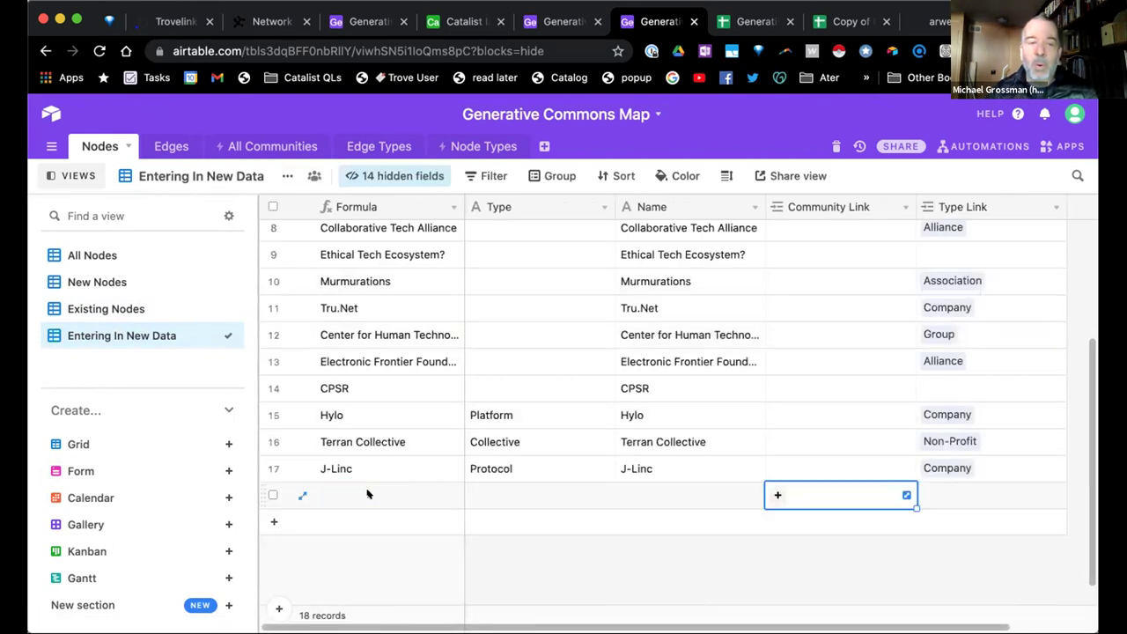
type("syste")
key("Return")
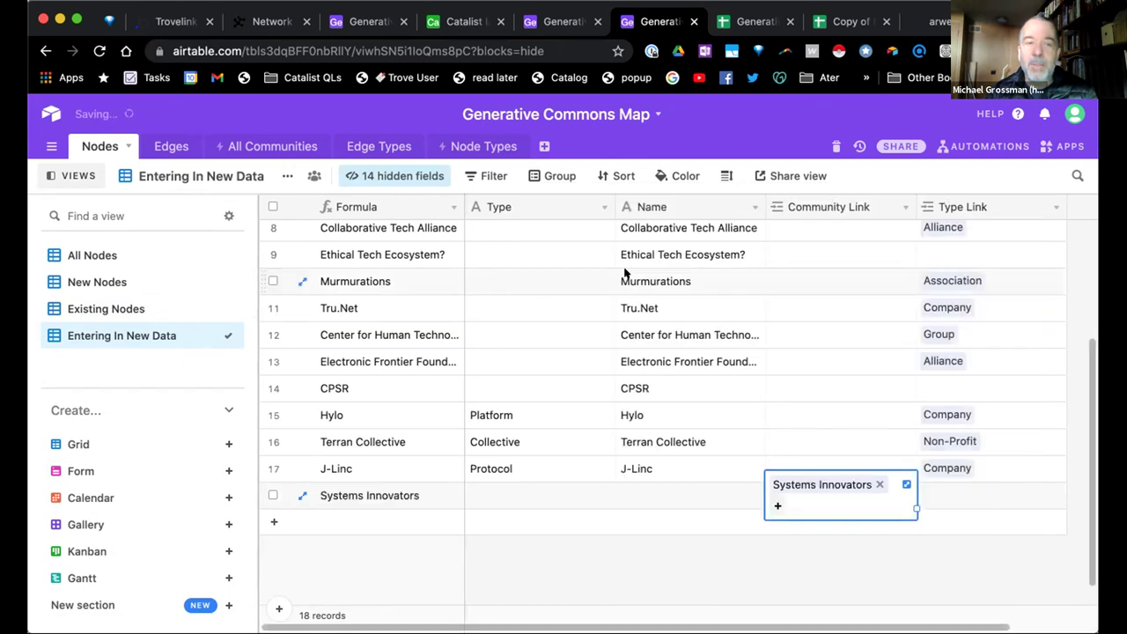
Examine the Systems Innovators record's community type, name and description in the Existing Nodes view
key("shift+Tab")
key("Tab")
key("Tab")
key("shift+Tab")
key("shift+Tab")
key("shift+Tab")
key("shift+Tab")
key("Tab")
key("Tab")
key("shift+Tab")
key("shift+Tab")
key("Tab")
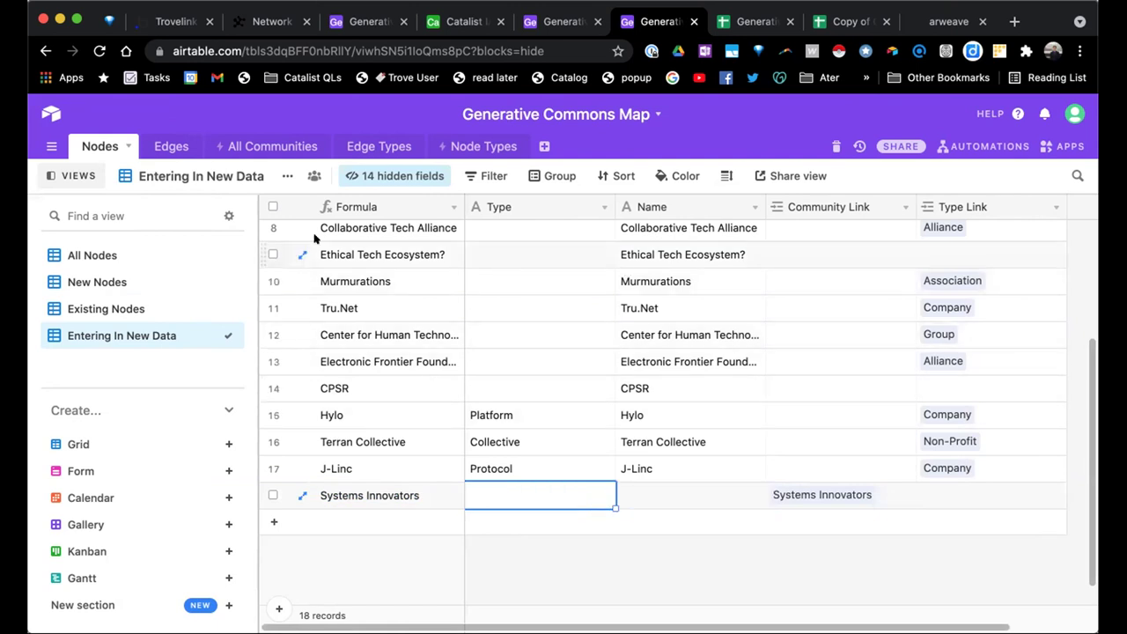
left_click(92, 308)
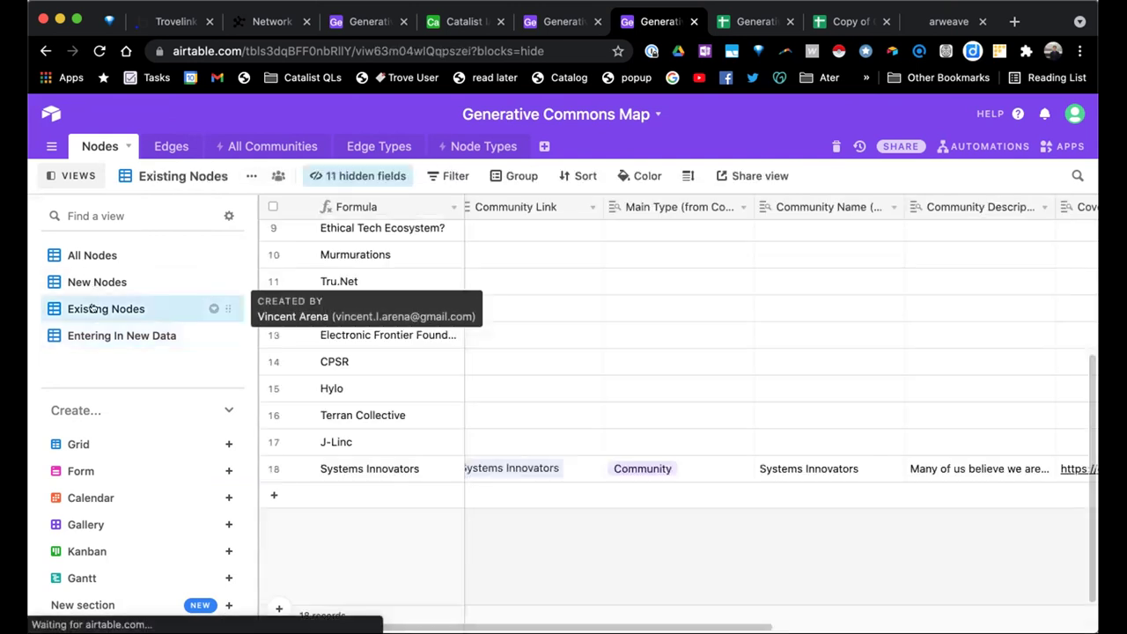
Add a new blank edge record in the Existing Edges view of the Edges table
left_click(160, 146)
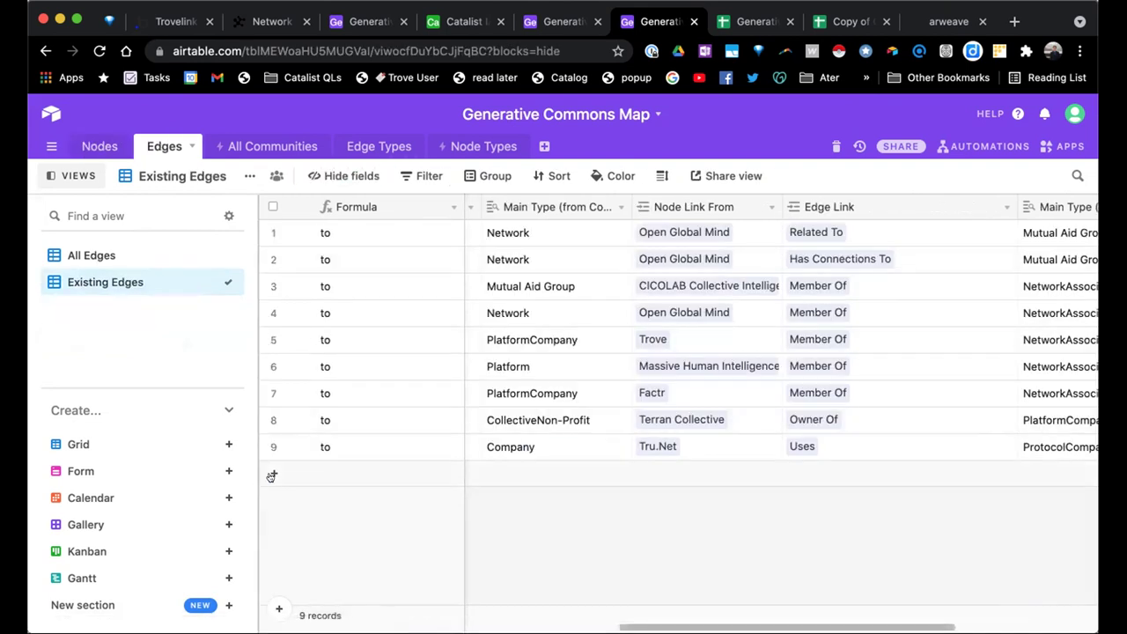
left_click(272, 475)
key("Tab")
key("Tab")
key("Tab")
key("Tab")
key("Tab")
key("Tab")
key("Tab")
key("Tab")
key("Tab")
key("shift+Tab")
key("Tab")
key("Tab")
key("shift+Tab")
key("shift+Tab")
key("shift+Tab")
key("Tab")
key("Tab")
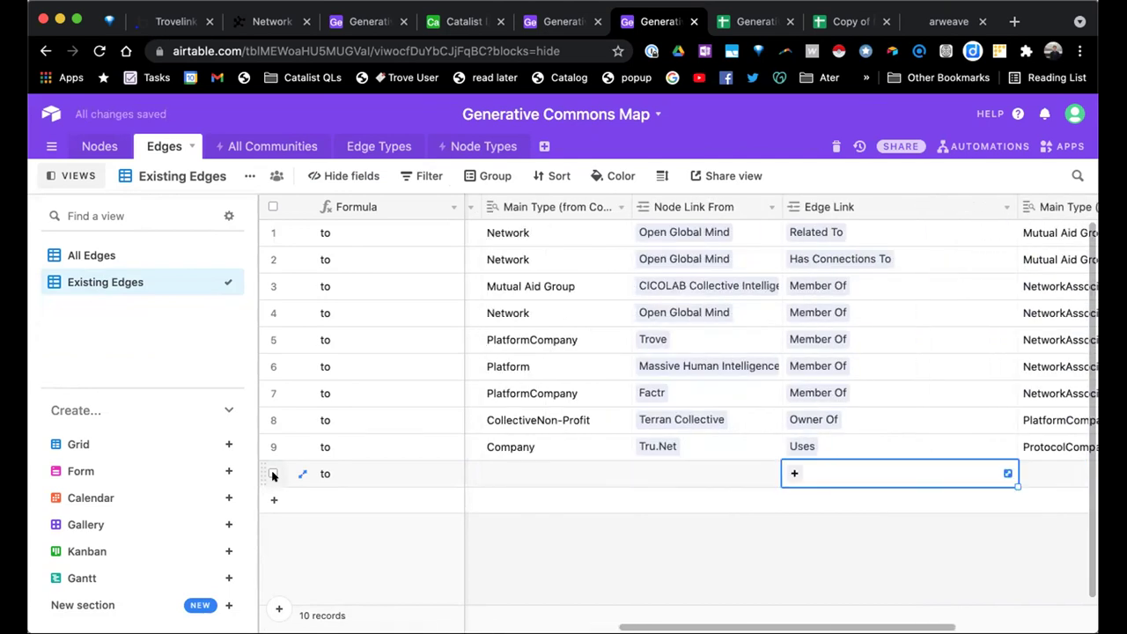
Browse the available edge types and set the new edge record's Edge Link to Enables
left_click(791, 473)
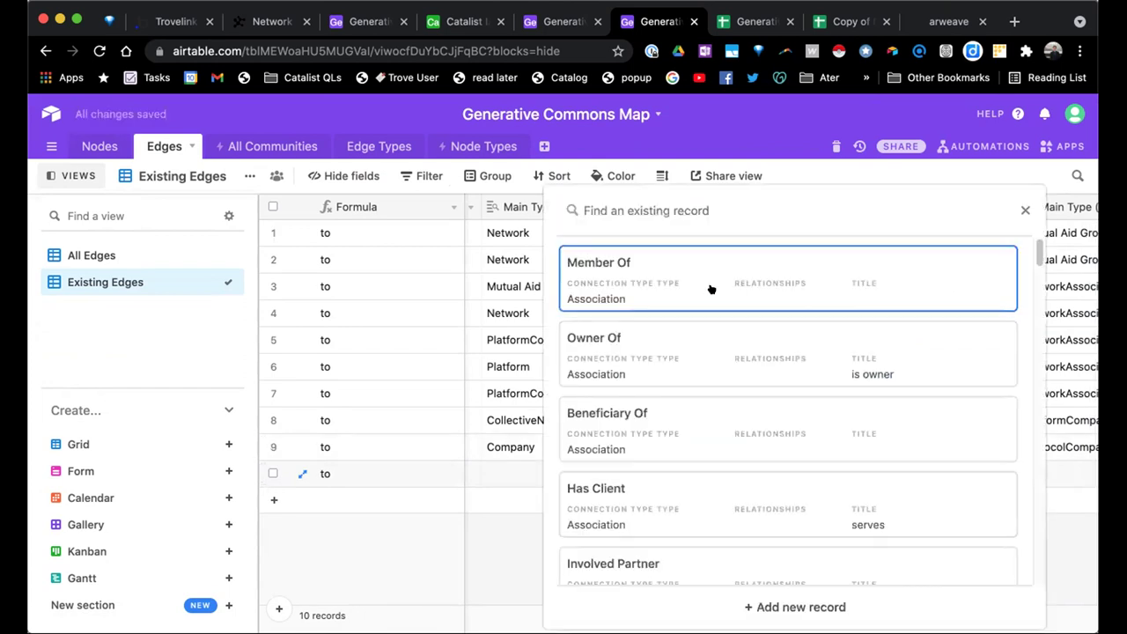
scroll(711, 289, "down", 5)
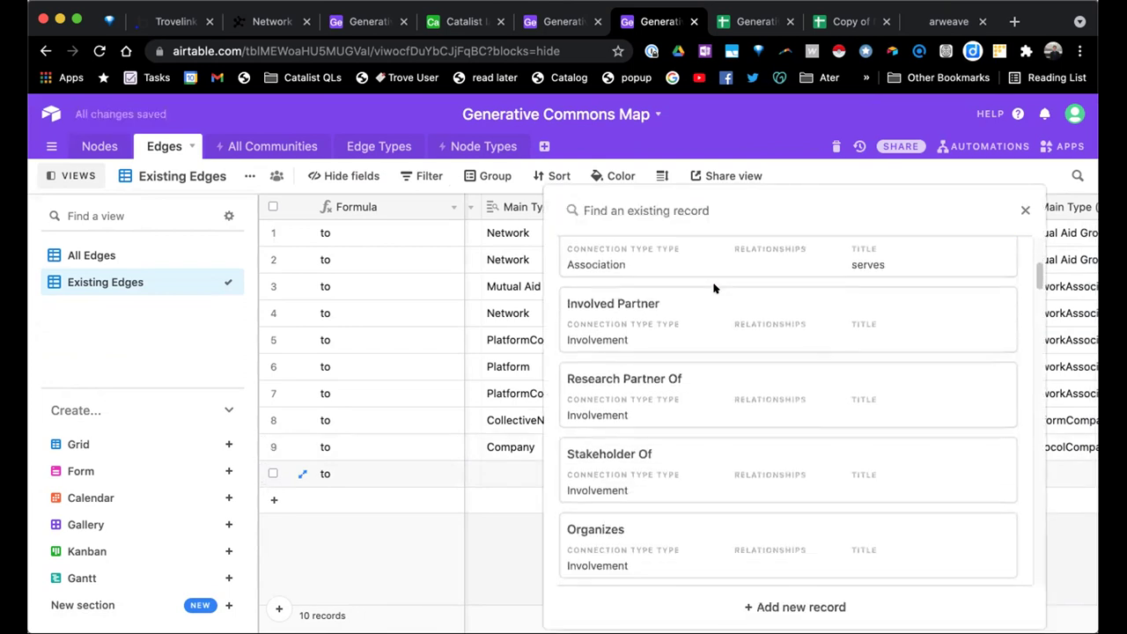
scroll(712, 295, "down", 1)
scroll(692, 298, "down", 1)
scroll(692, 299, "up", 1)
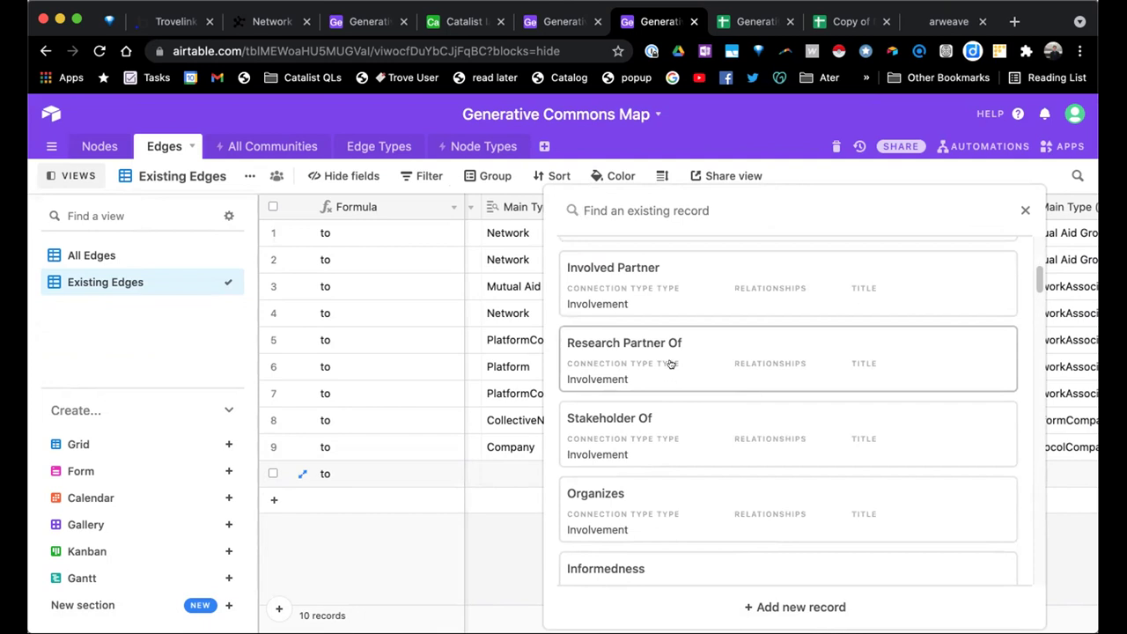
scroll(643, 305, "down", 2)
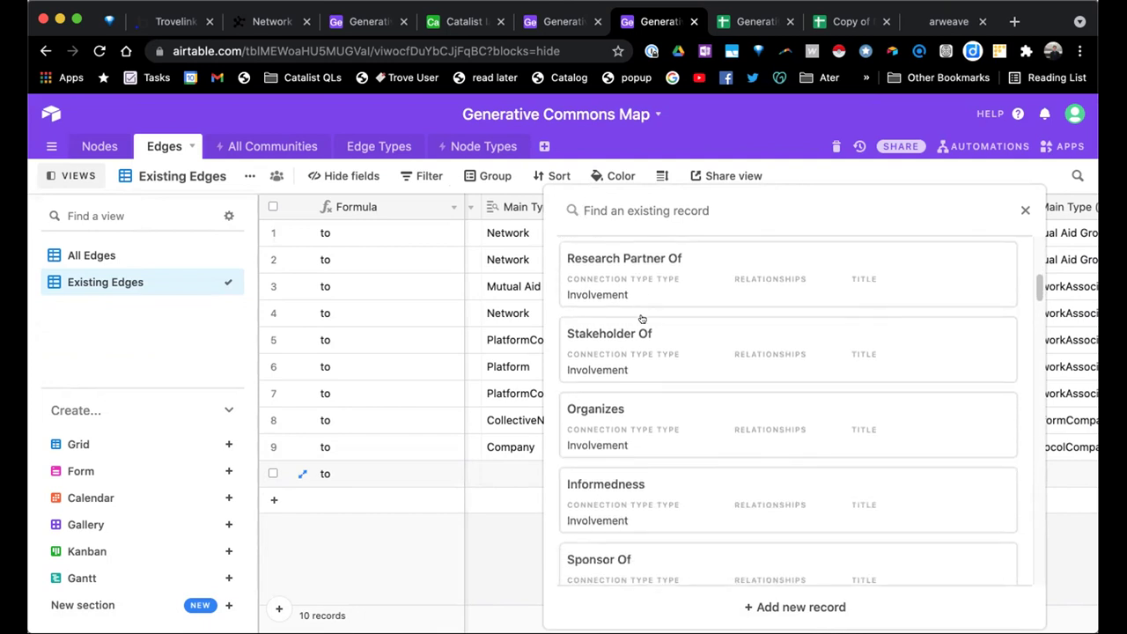
scroll(645, 342, "down", 4)
scroll(646, 342, "down", 6)
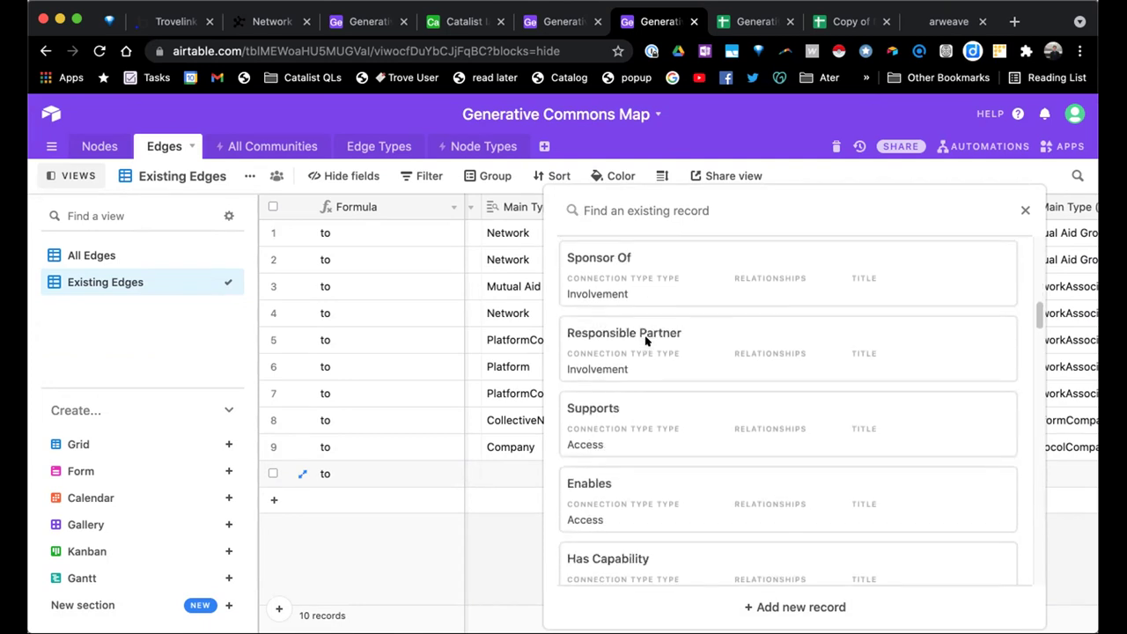
scroll(646, 342, "down", 7)
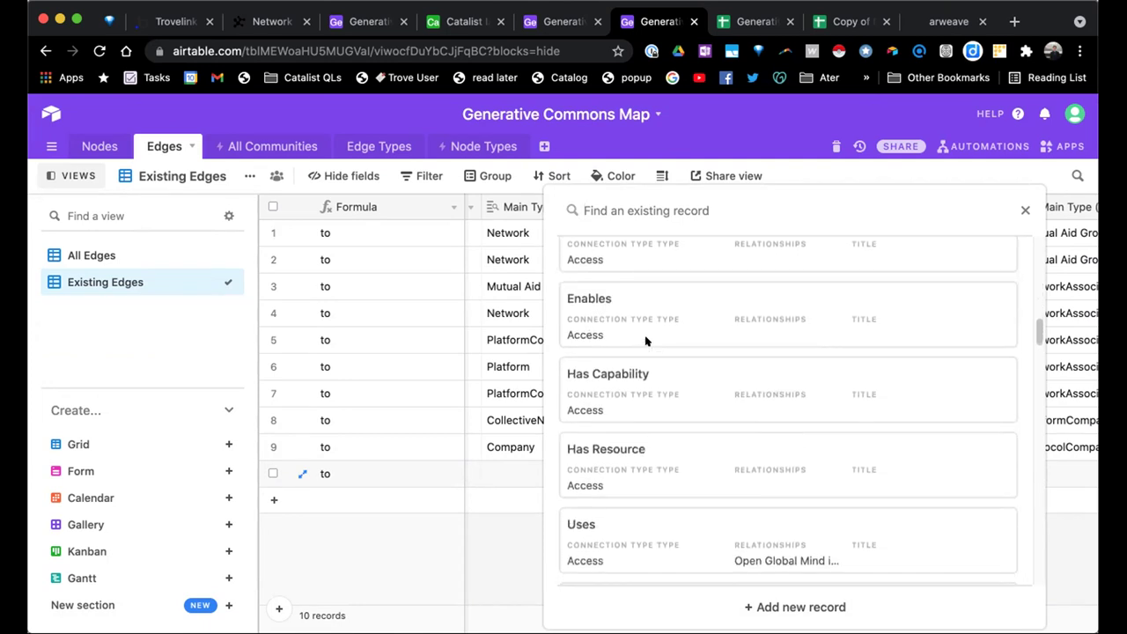
scroll(645, 342, "down", 5)
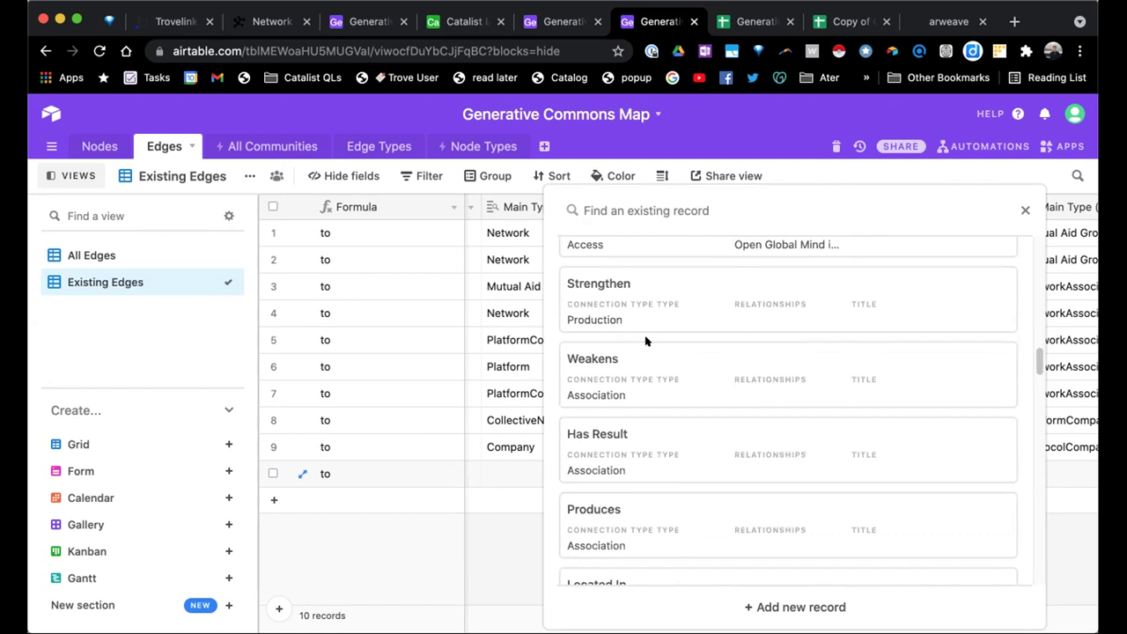
scroll(645, 342, "down", 1)
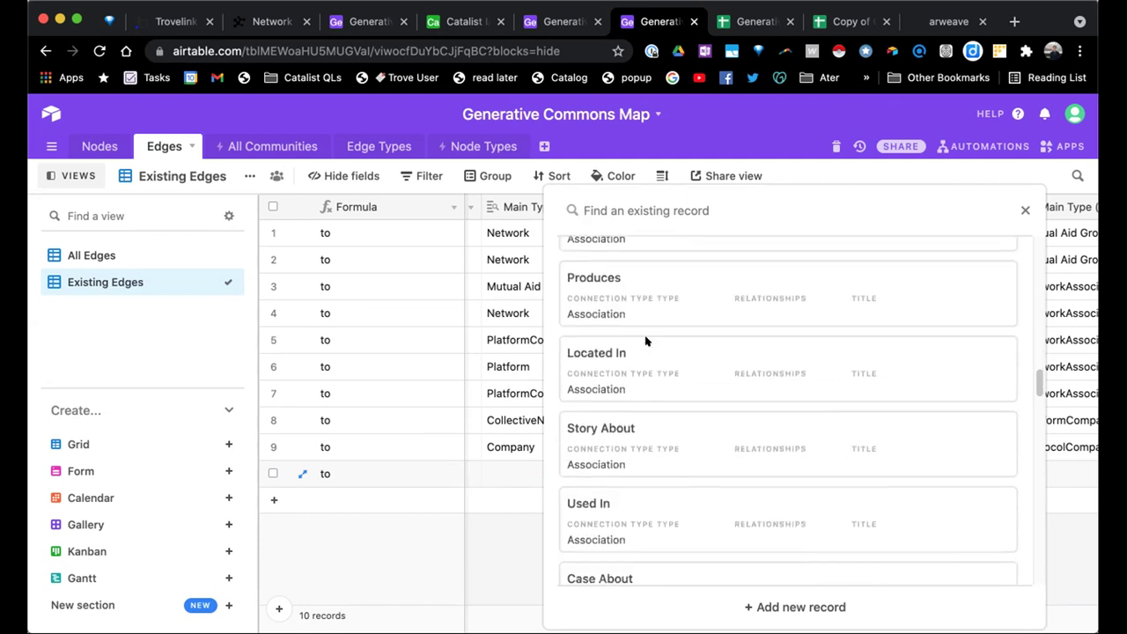
type("ena")
key("super+a")
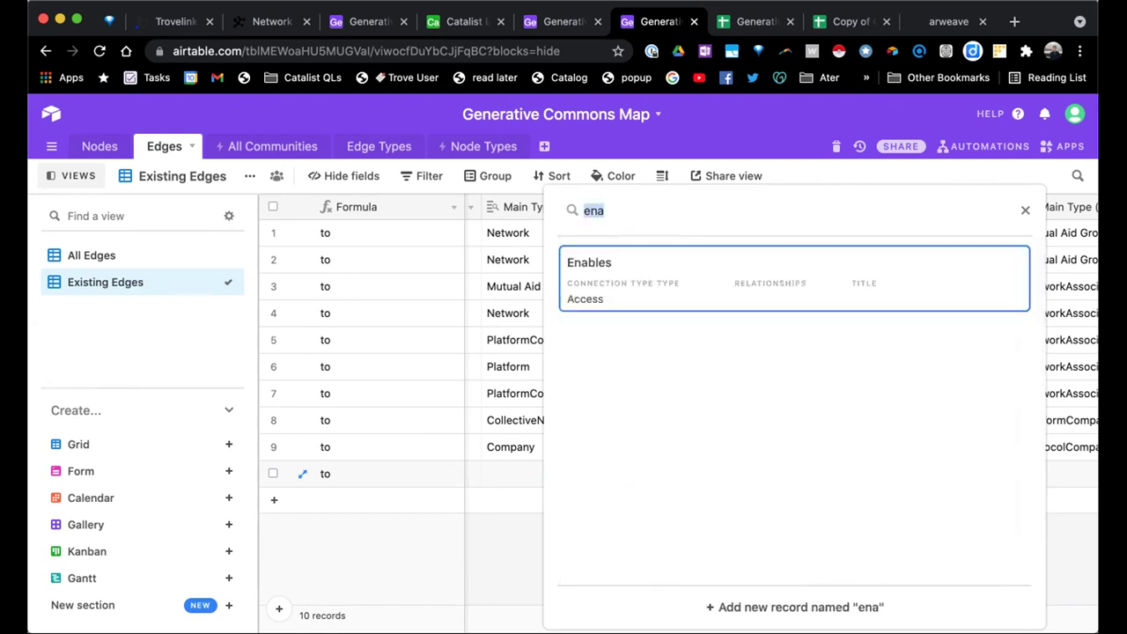
left_click(604, 265)
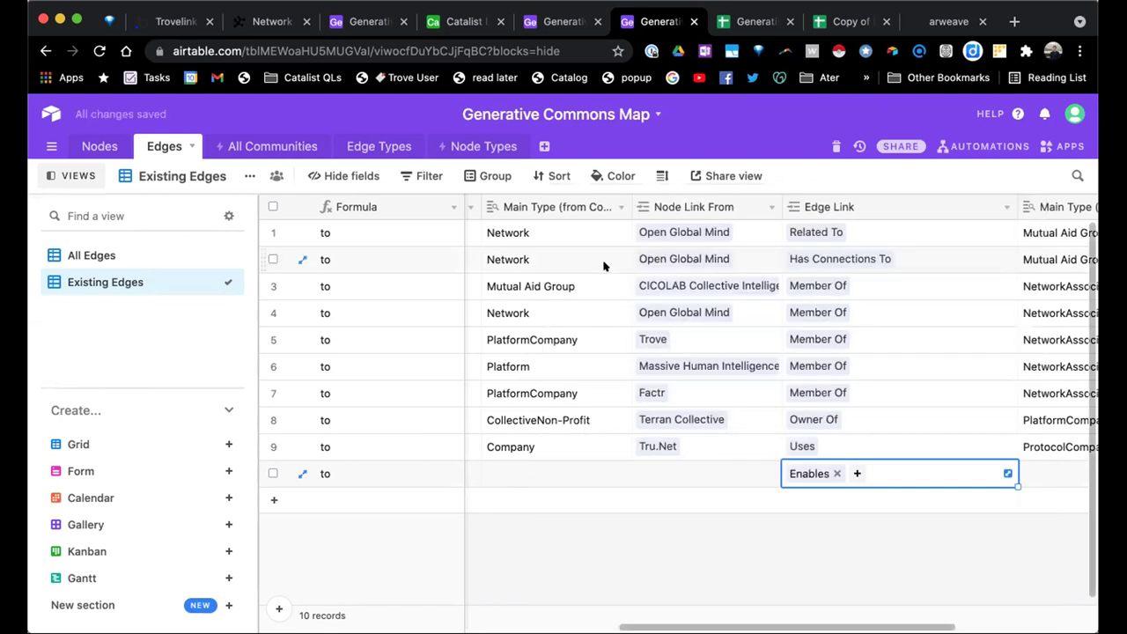
Set the Node Link From of the Enables edge record to Systems Innovators
key("Left")
key("Left")
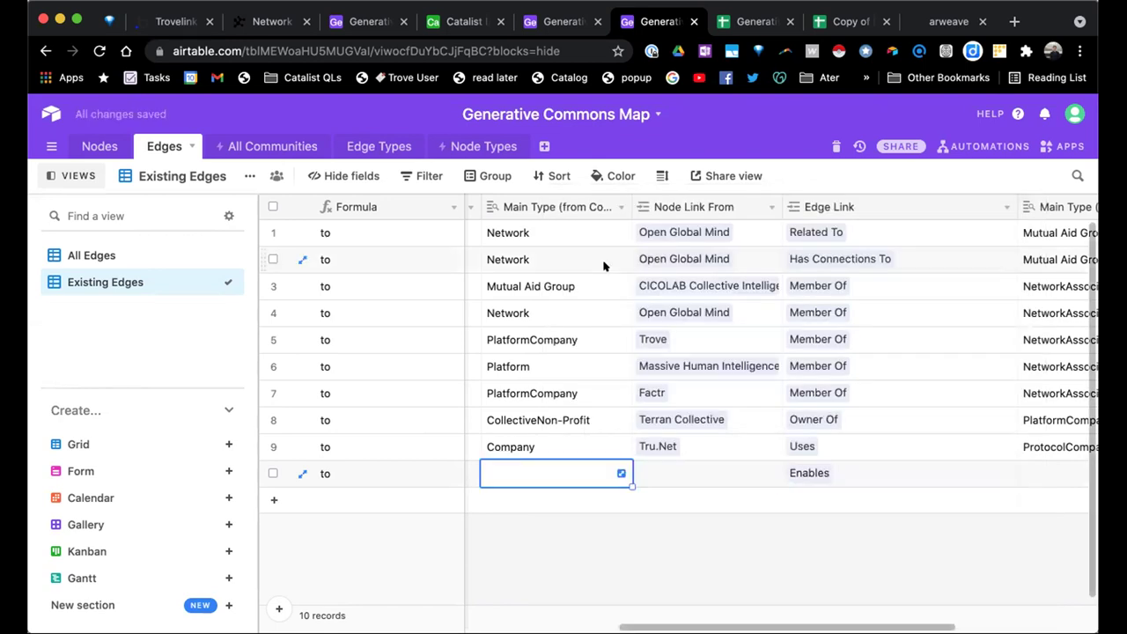
key("Right")
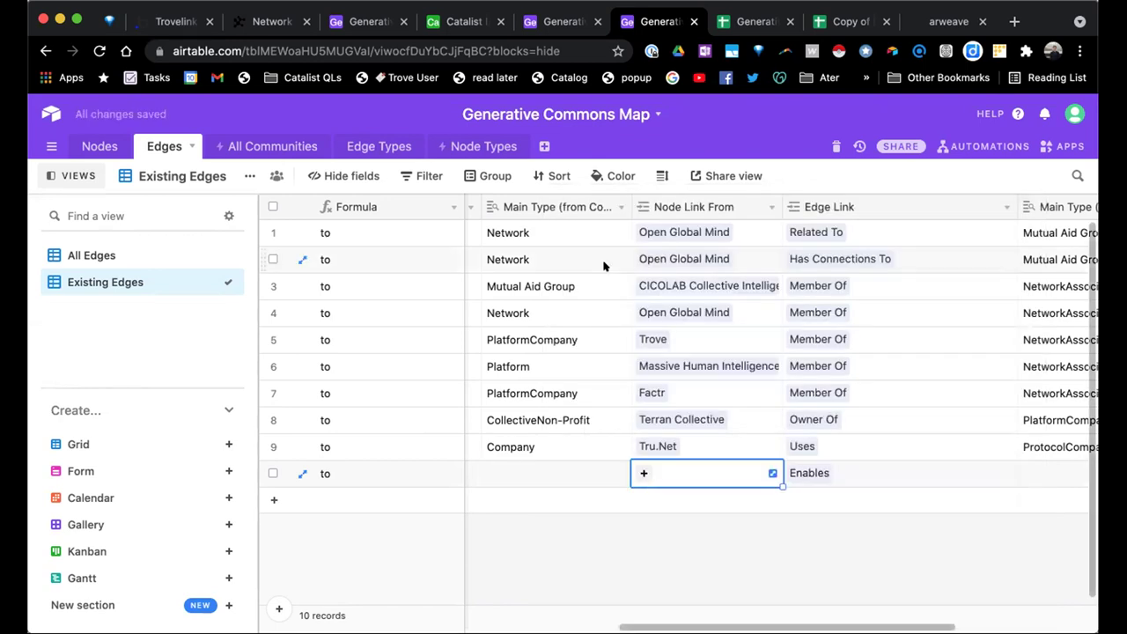
type("syste")
left_click(641, 261)
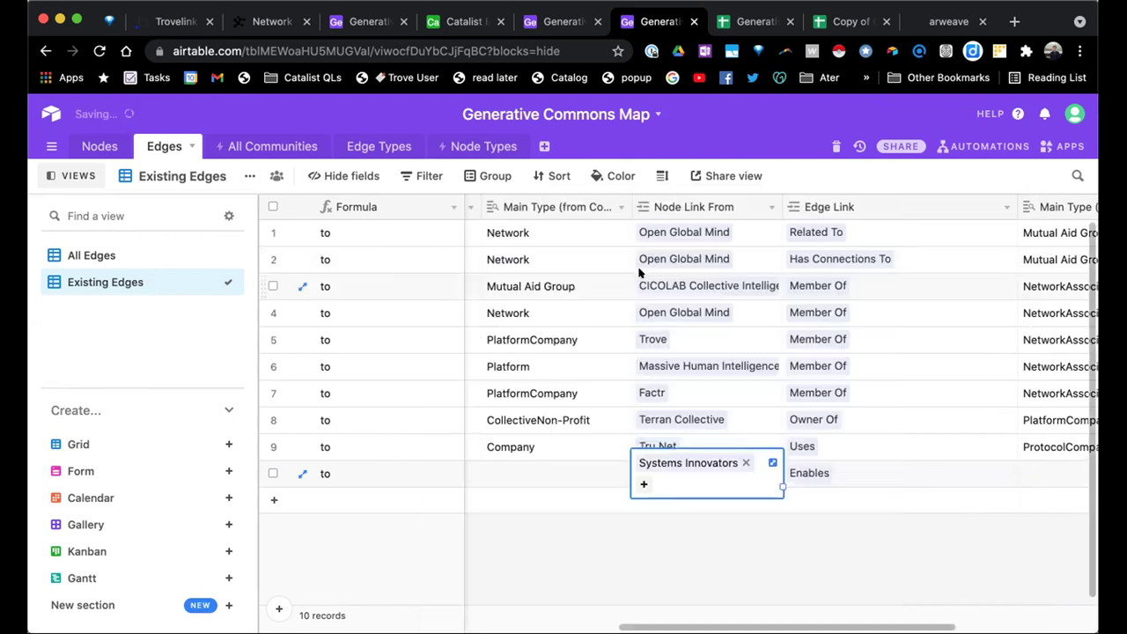
Set the Node Link To of the Systems Innovators Enables record to CICOLAB
key("Tab")
key("Tab")
key("Tab")
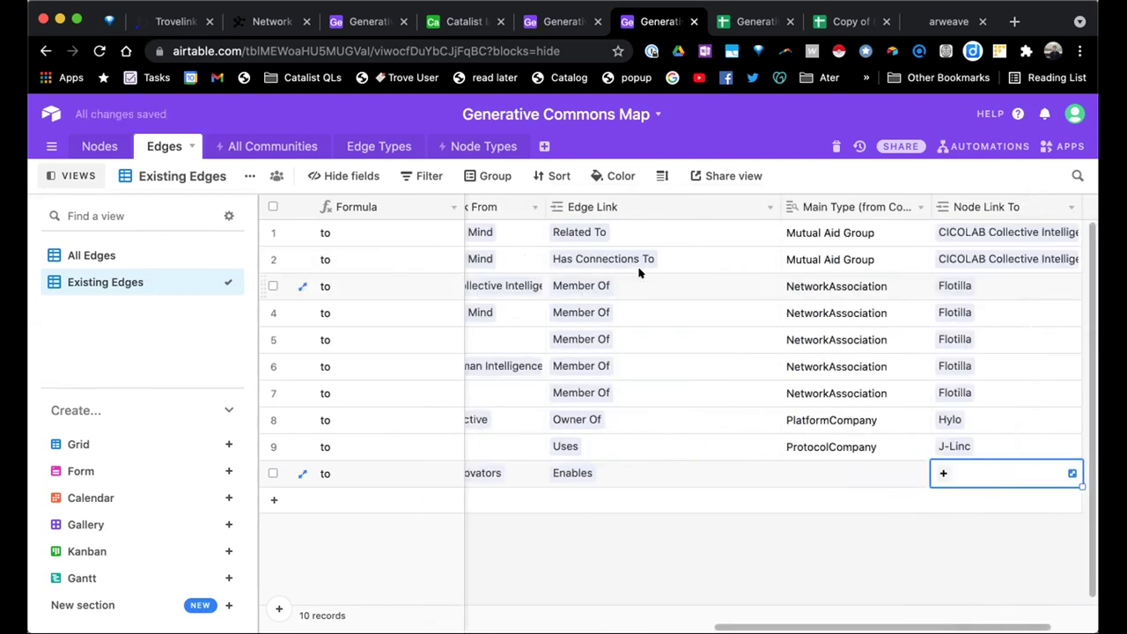
type("cic")
left_click(702, 261)
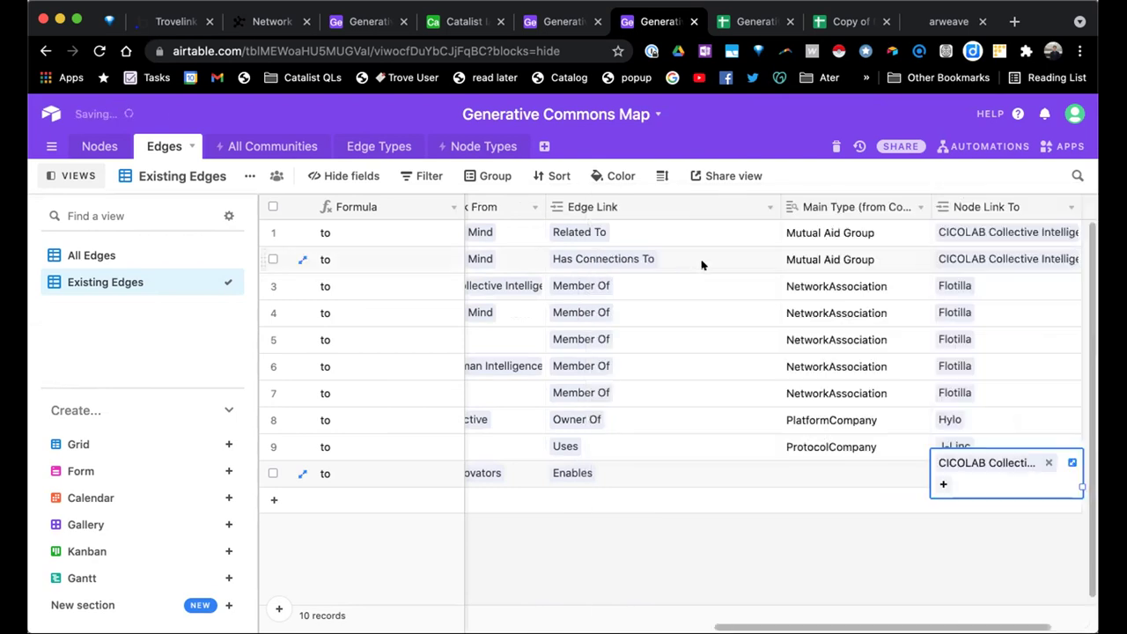
Duplicate the Systems Innovators Enables record and add Trove to the copy's Node Link To
scroll(621, 448, "left", 5)
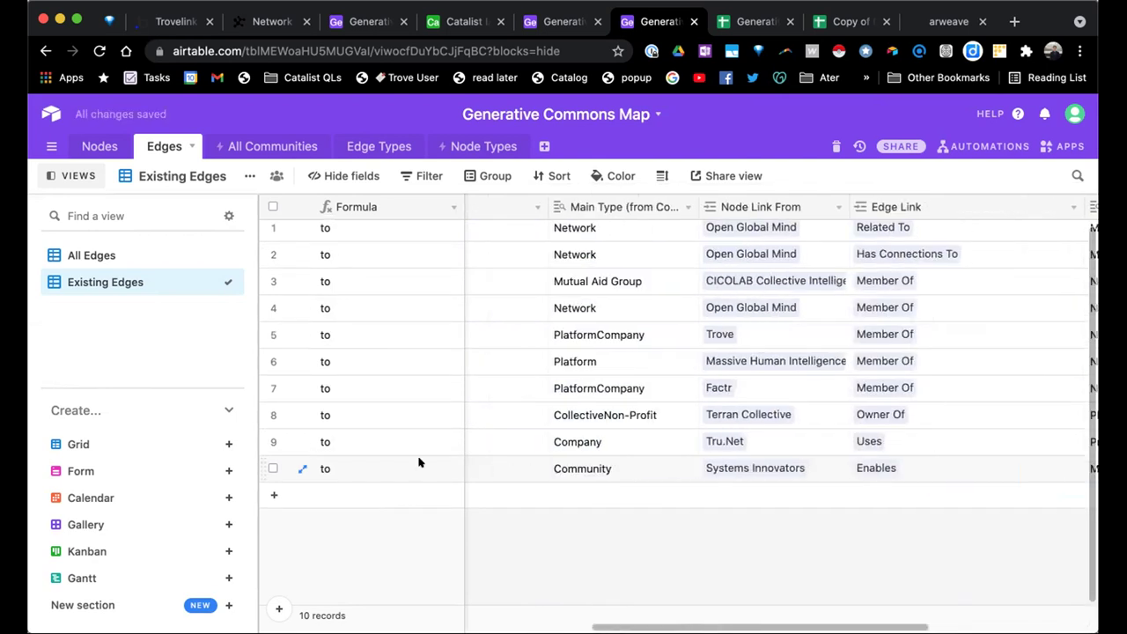
right_click(270, 464)
left_click(330, 333)
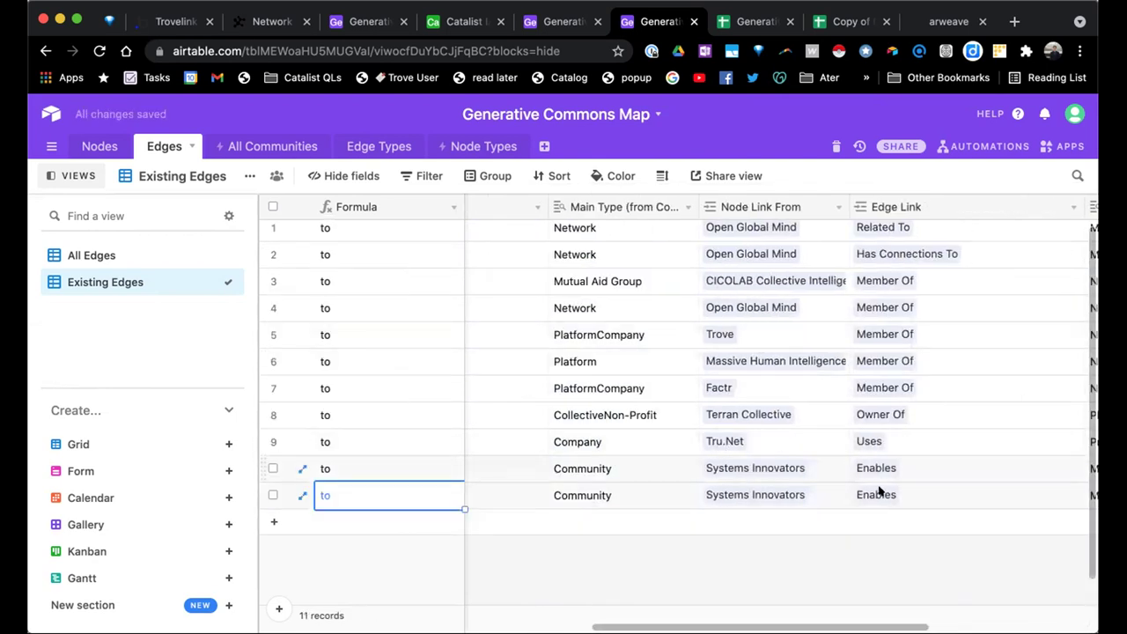
left_click(907, 496)
key("Tab")
key("Tab")
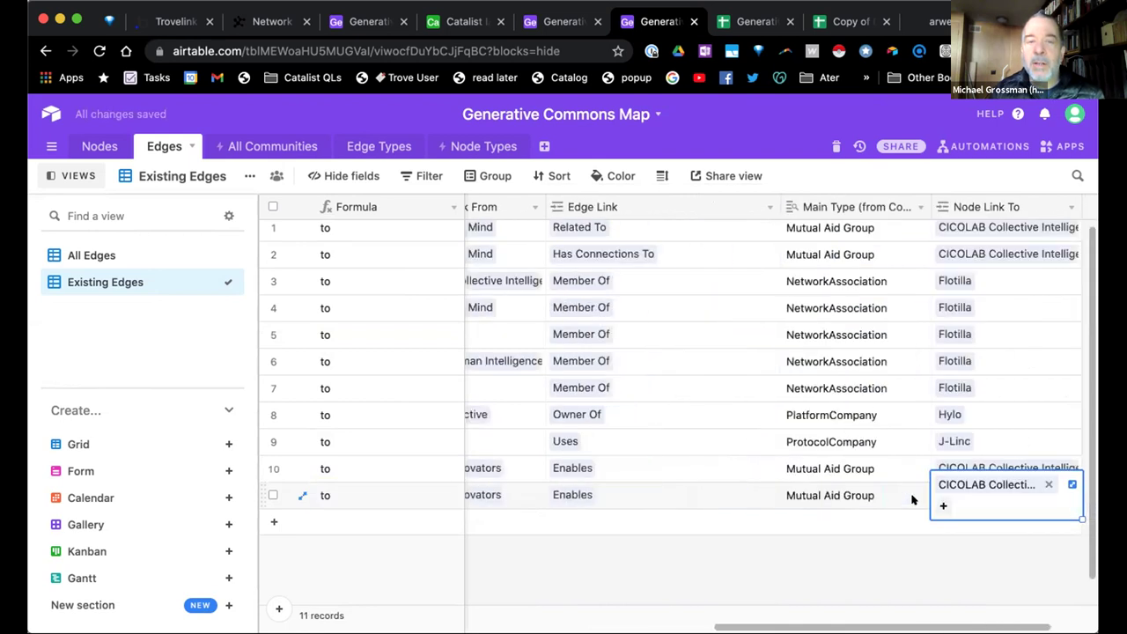
type("tro")
left_click(810, 282)
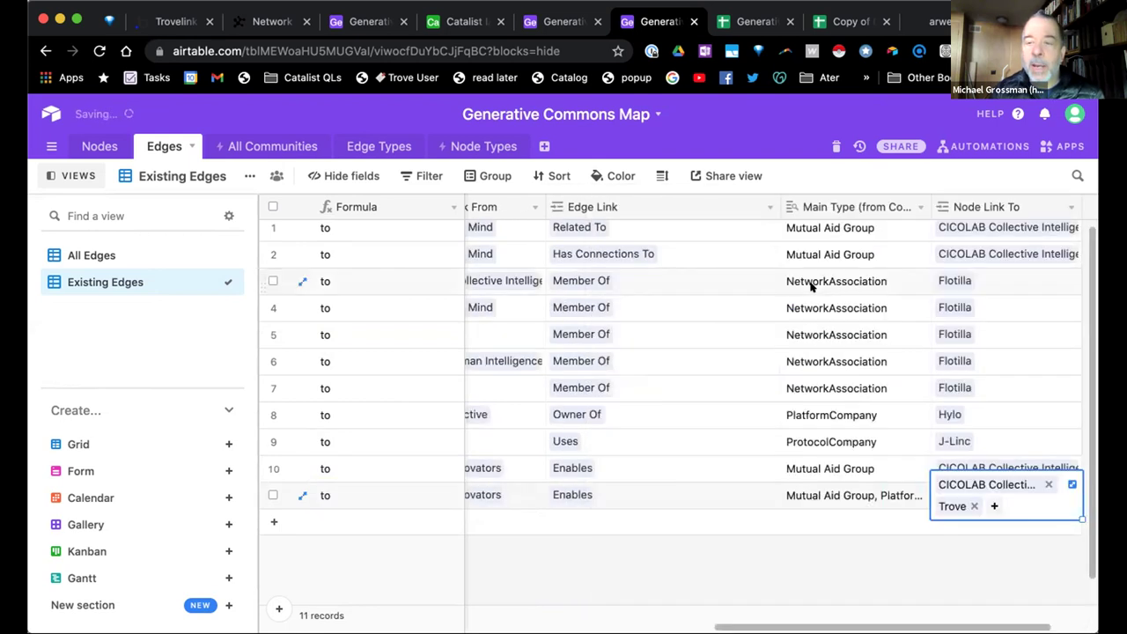
key("shift+Tab")
key("shift+Tab")
key("shift+Tab")
key("Tab")
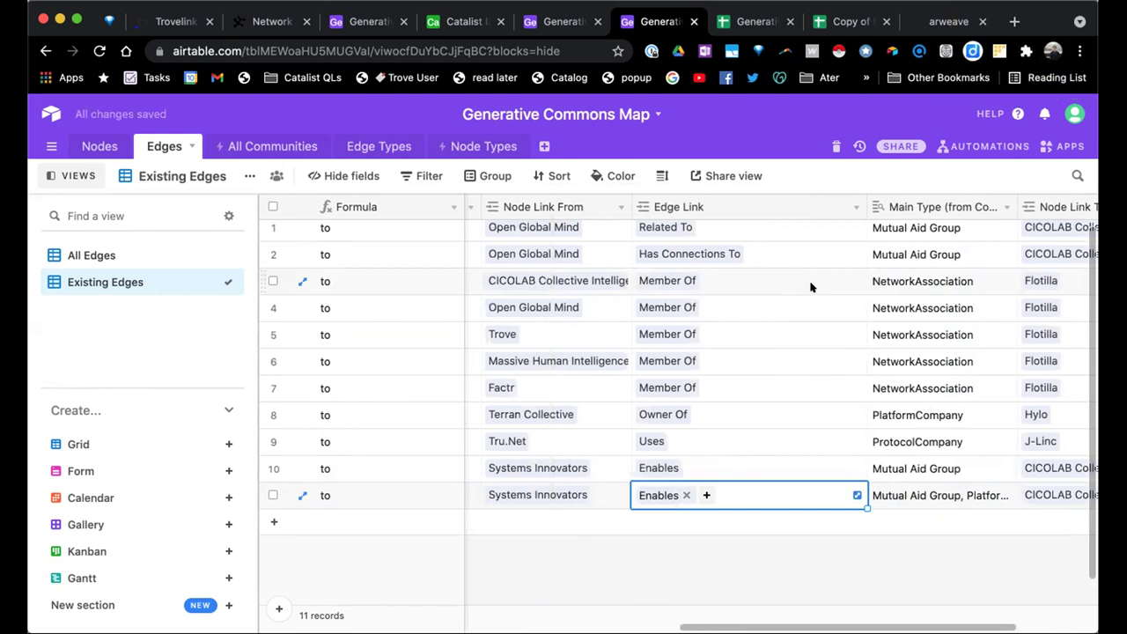
Add another blank edge record and search for Factr as its source node
left_click(272, 519)
left_click(513, 516)
type("face")
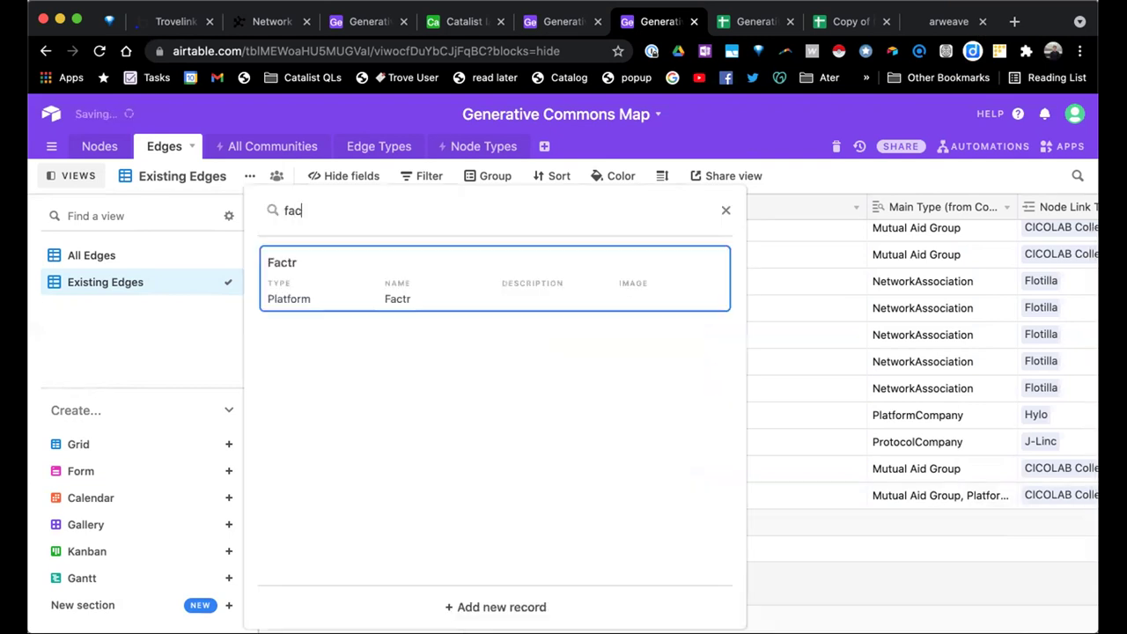
left_click(725, 210)
key("Tab")
key("Tab")
key("Tab")
key("shift+Tab")
key("shift+Tab")
key("shift+Tab")
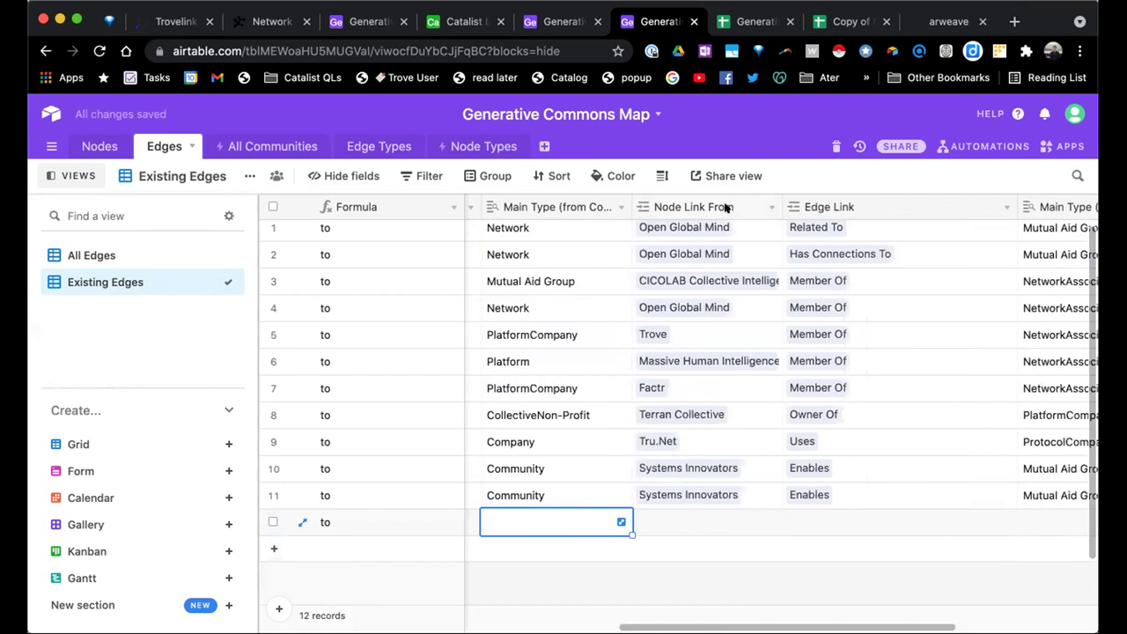
Link Catalist as the source node of the blank edge record in Node Link From
key("Tab")
key("Tab")
key("shift+Tab")
key("shift+Tab")
key("Tab")
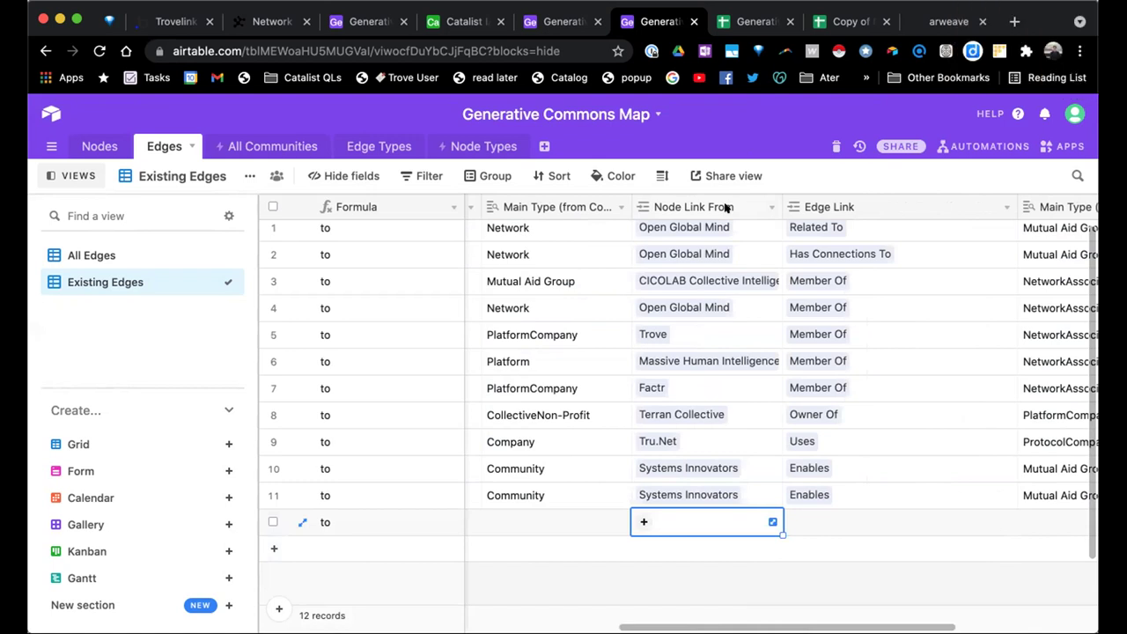
type("cata")
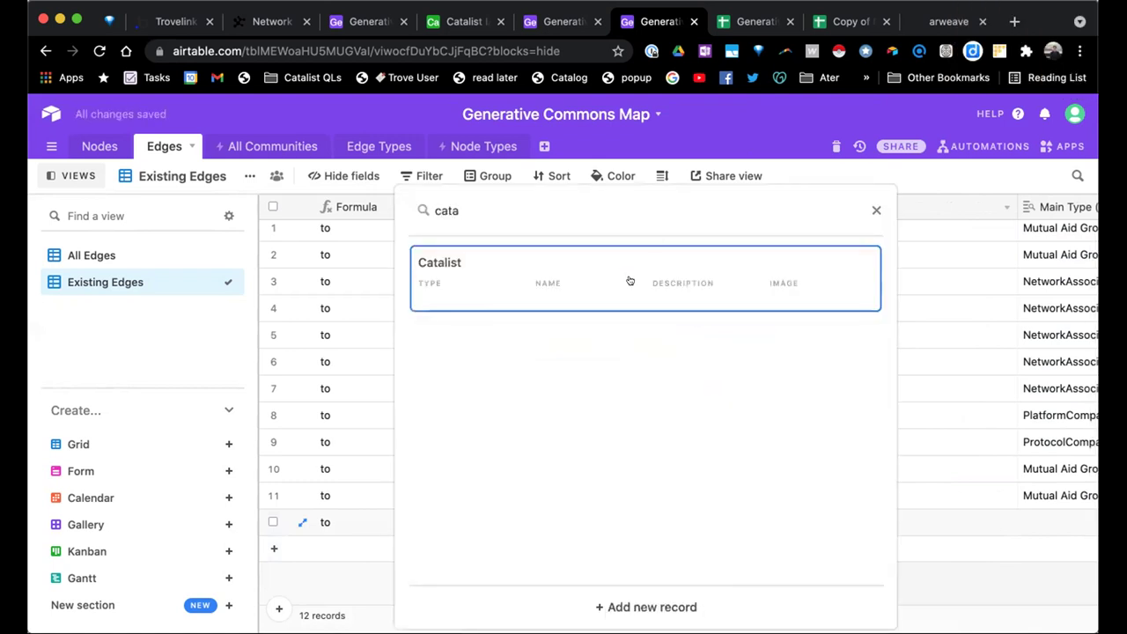
left_click(632, 280)
key("Tab")
scroll(632, 286, "right", 2)
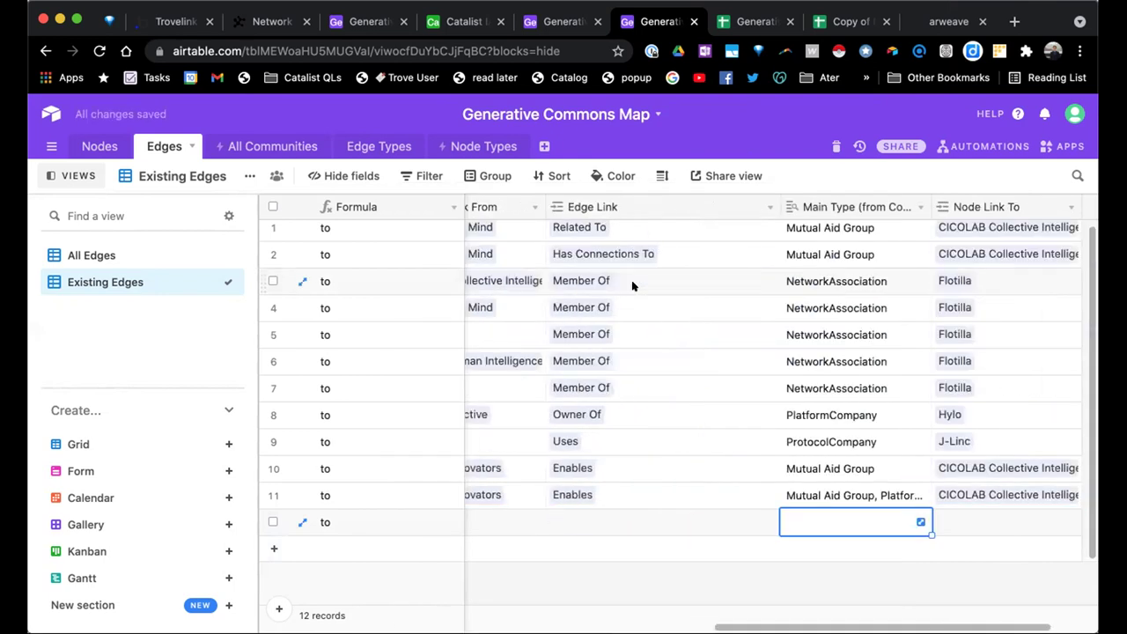
Set the Edge Link of the Catalist record to Owner Of
key("shift+Tab")
key("Tab")
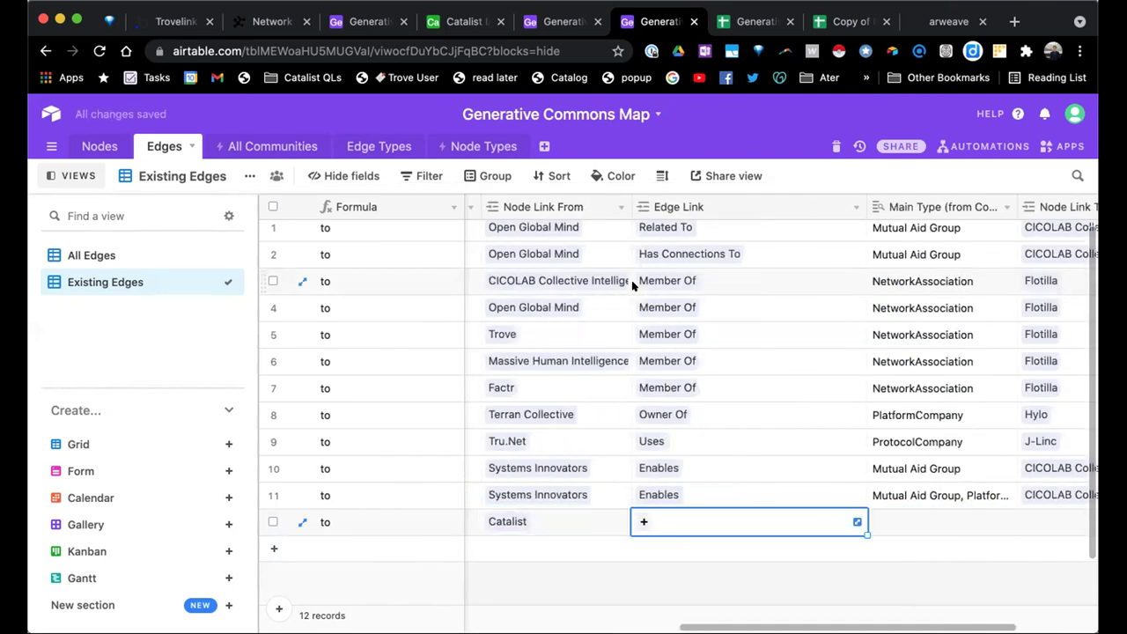
left_click(638, 518)
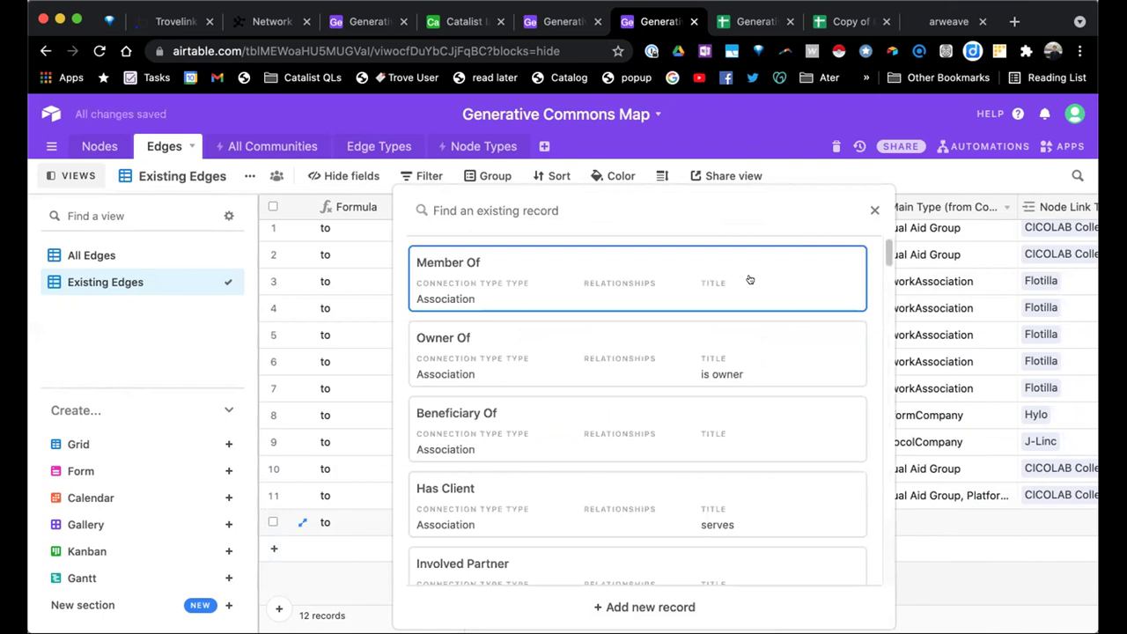
type("sub")
key("super+a")
key("BackSpace")
left_click(612, 338)
Link Trove as the target node of the Catalist record in Node Link To
key("Tab")
key("Tab")
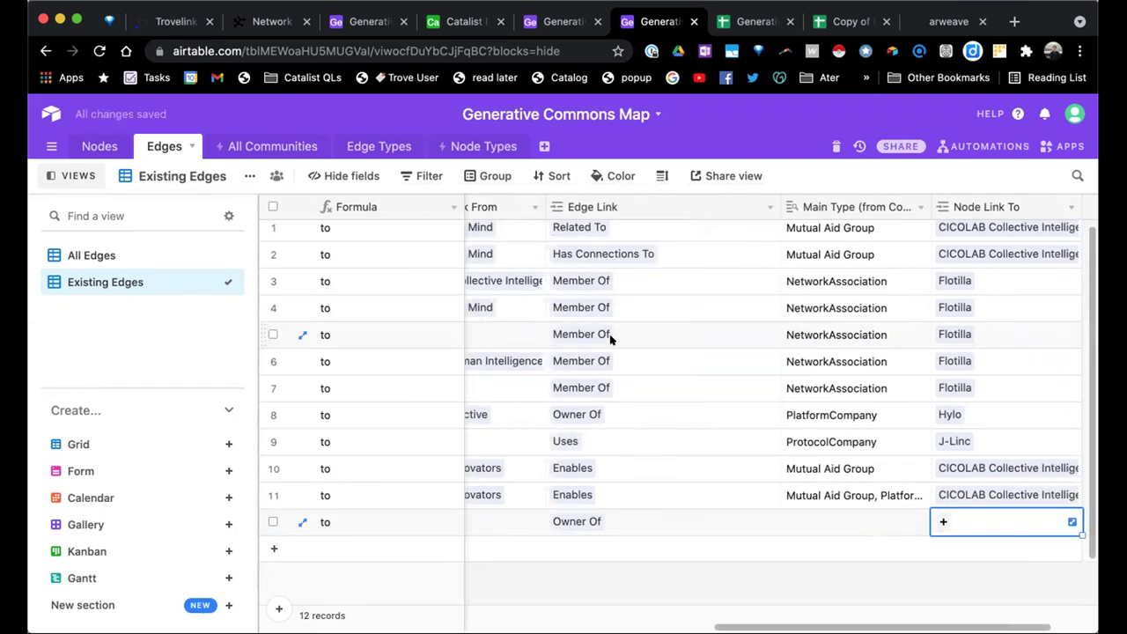
type("tro")
left_click(652, 286)
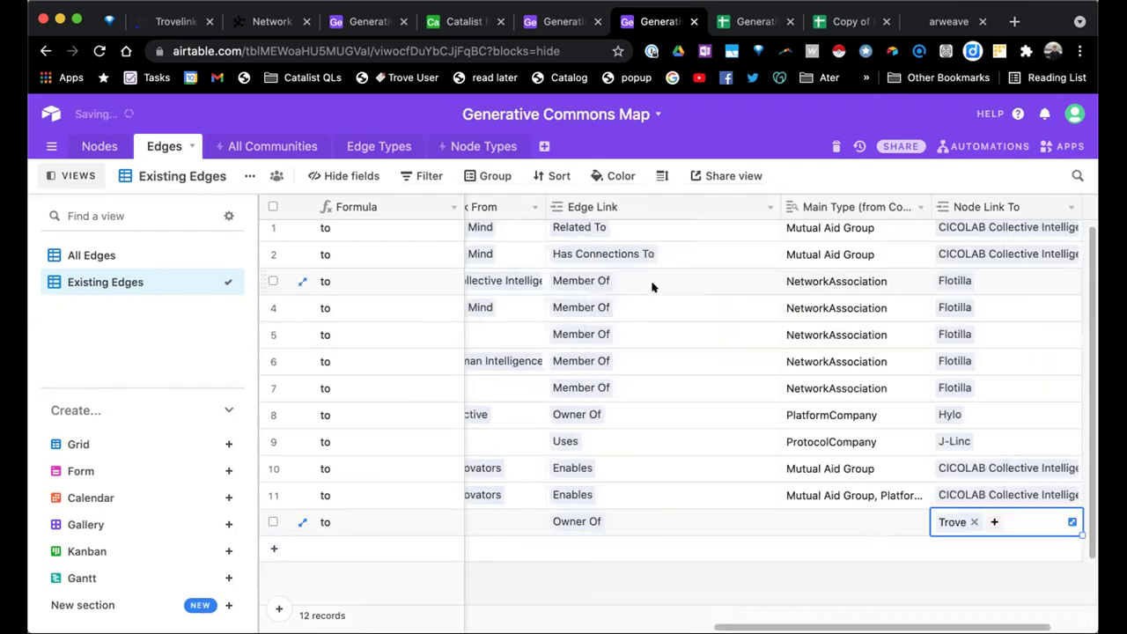
Search the edge types for the Catalist record's Edge Link and add Sponsor Of to it
key("shift+Tab")
key("shift+Tab")
left_click(627, 521)
scroll(615, 386, "down", 1)
type("st")
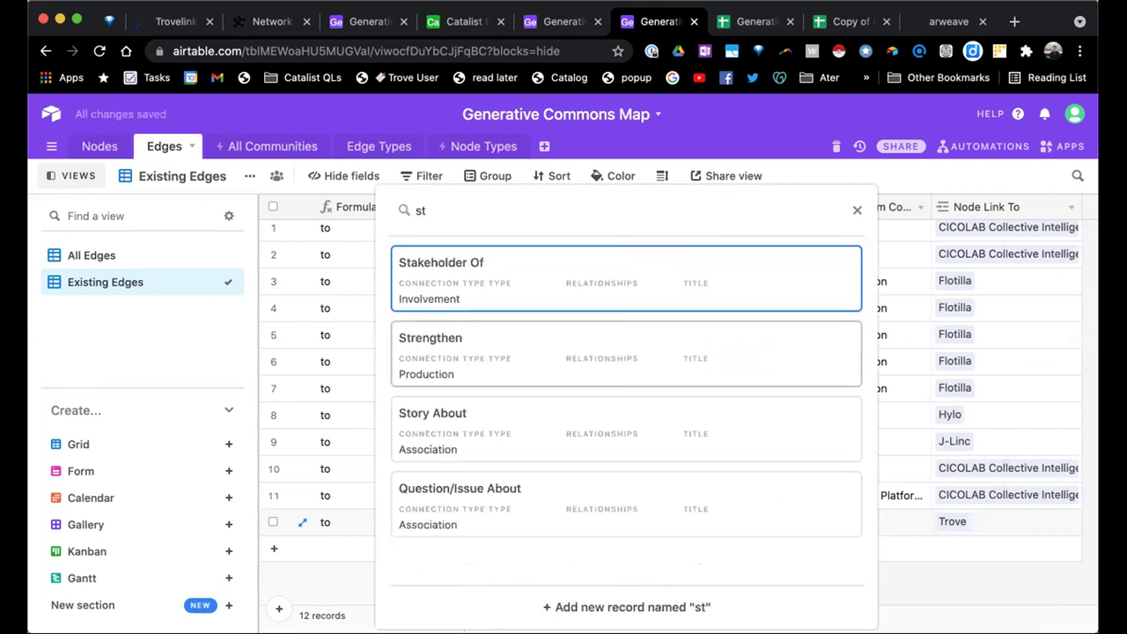
key("BackSpace")
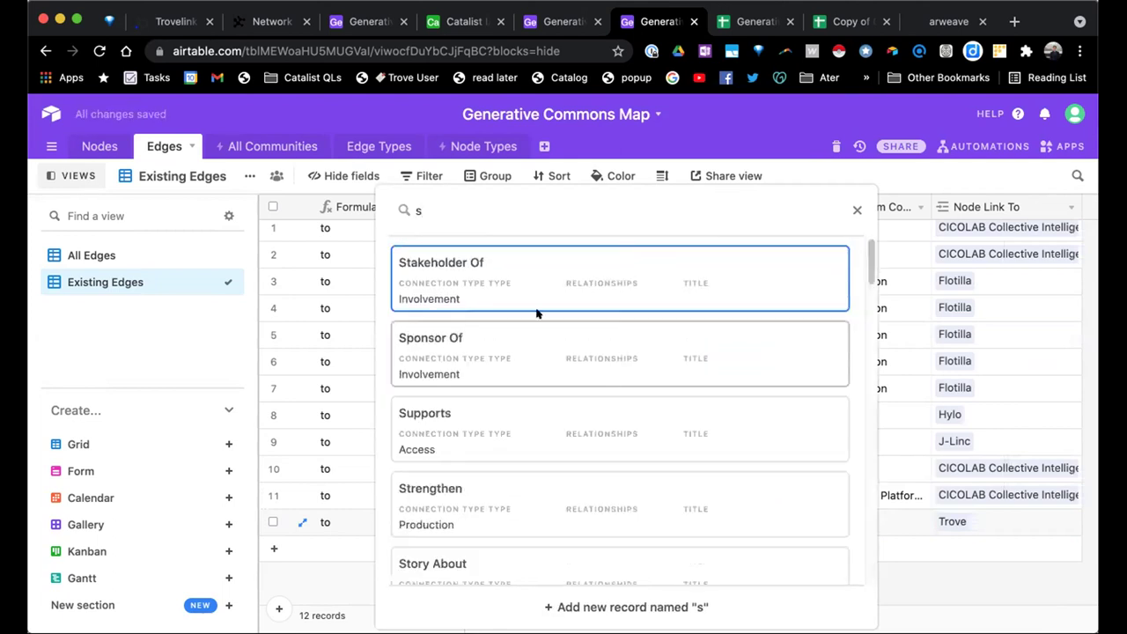
left_click(489, 352)
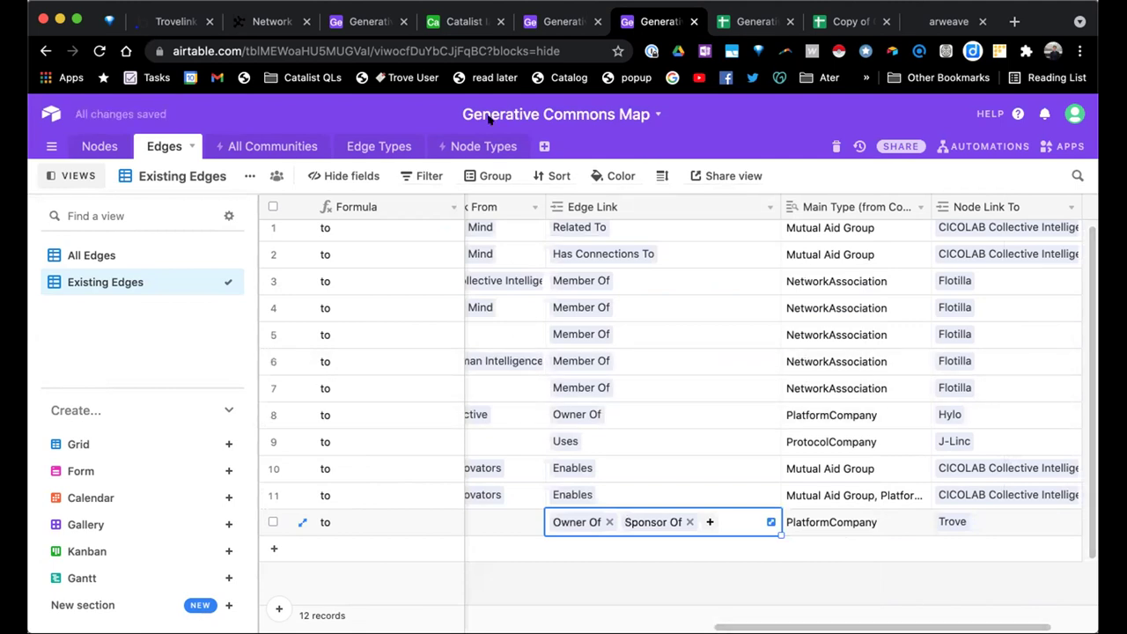
Create a new edge type named Stewards from the Catalist record's Edge Link
left_click(705, 521)
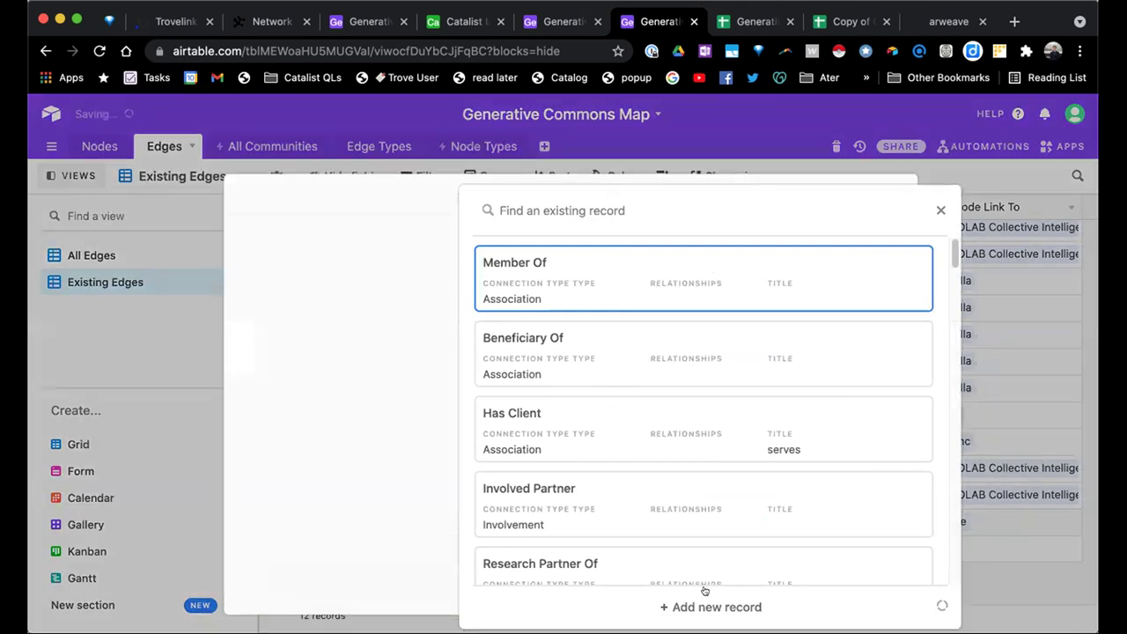
left_click(705, 597)
type("S")
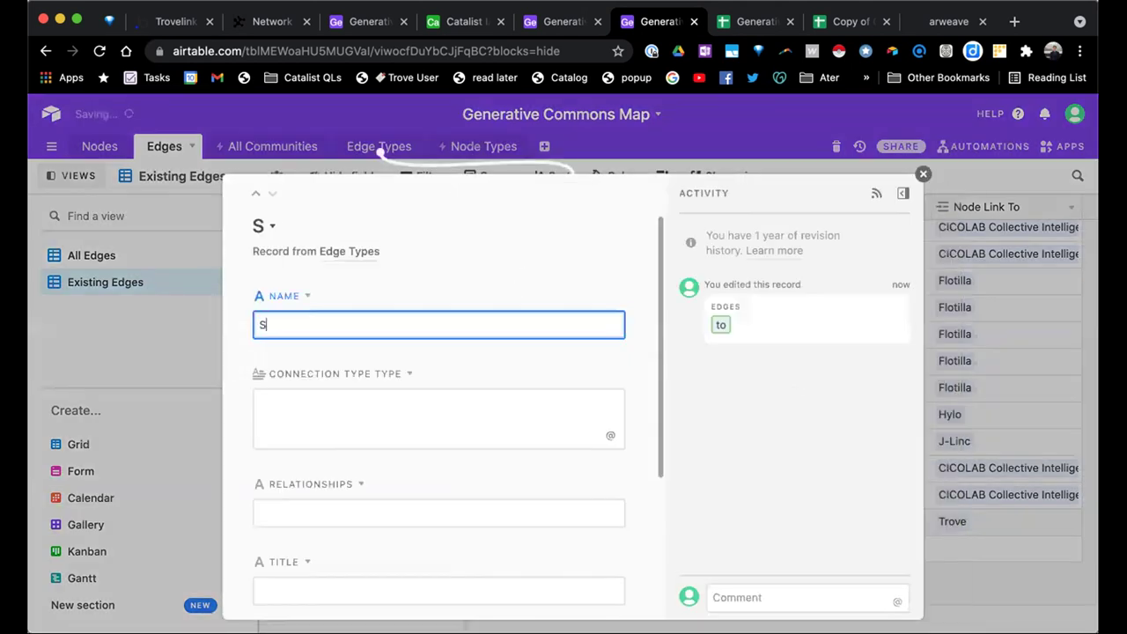
type("tewards")
left_click(923, 173)
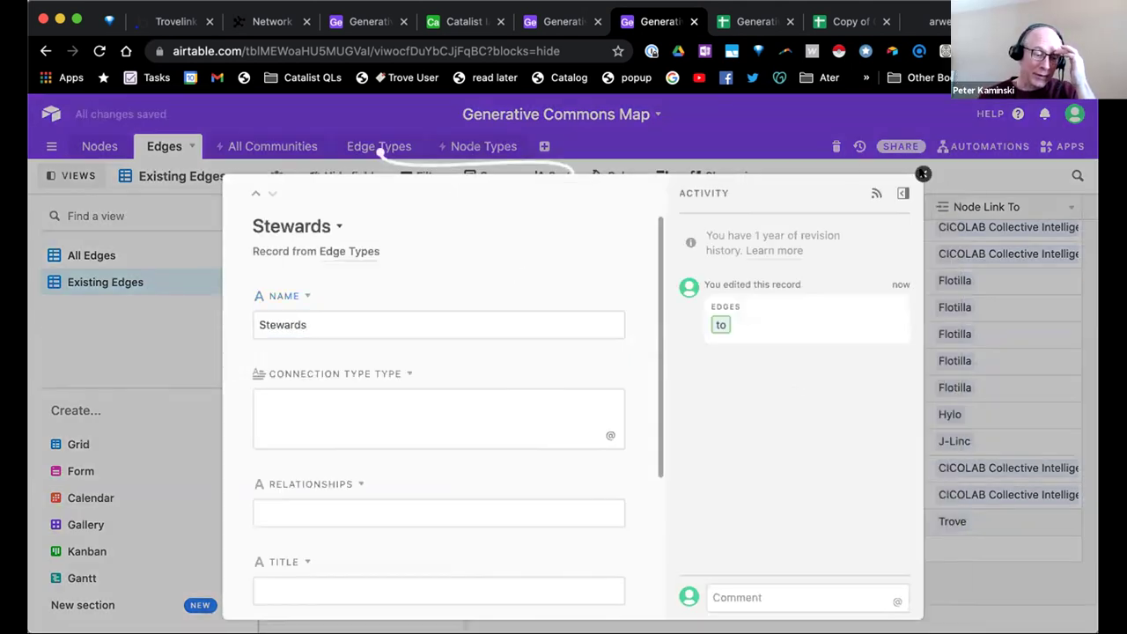
Remove Owner Of and Sponsor Of from the Catalist record's Edge Link
left_click(605, 521)
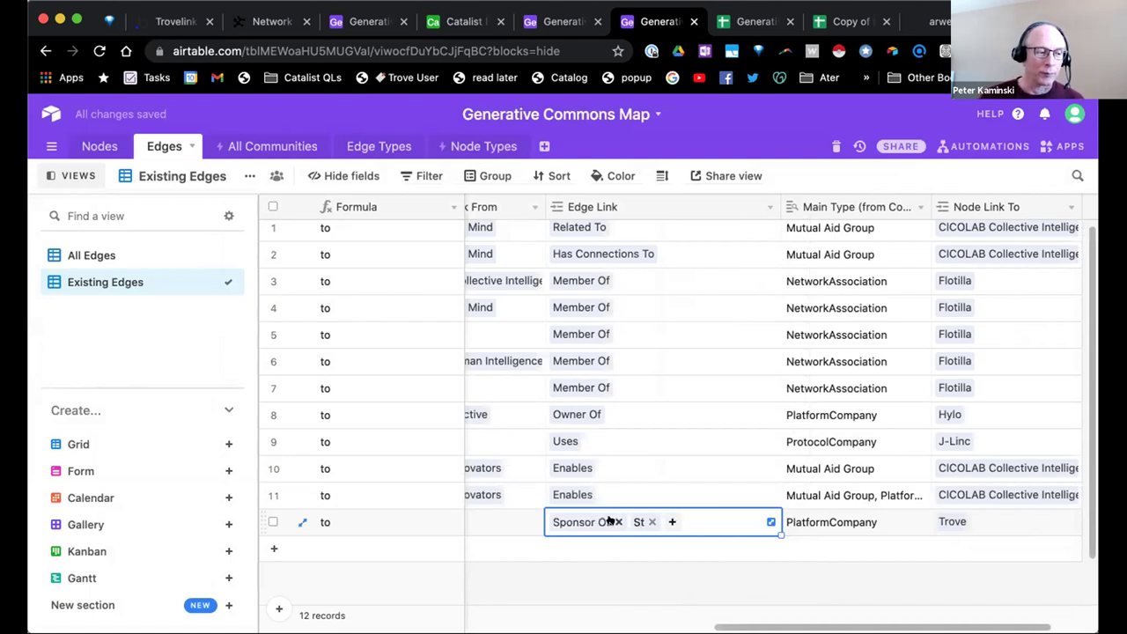
left_click(616, 522)
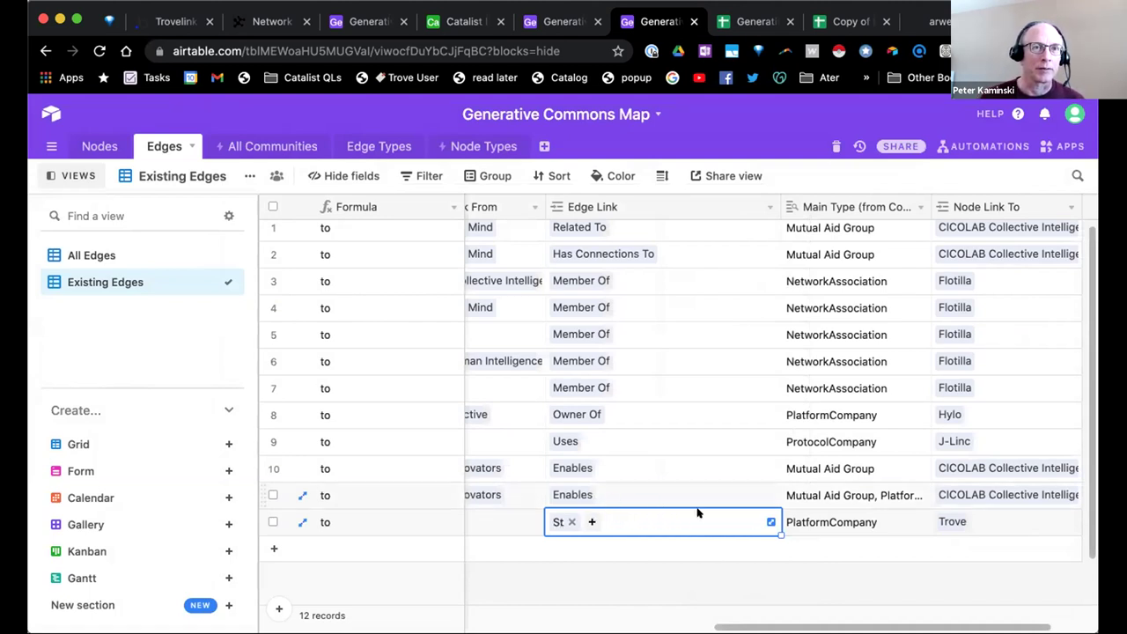
key("Left")
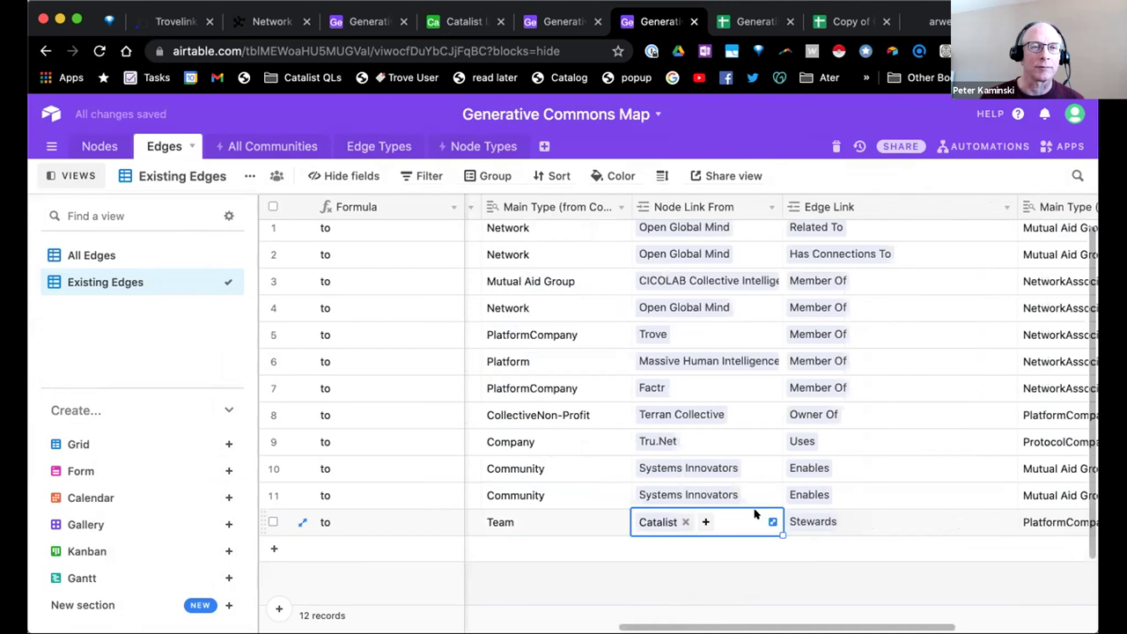
key("Right")
key("Right")
key("Left")
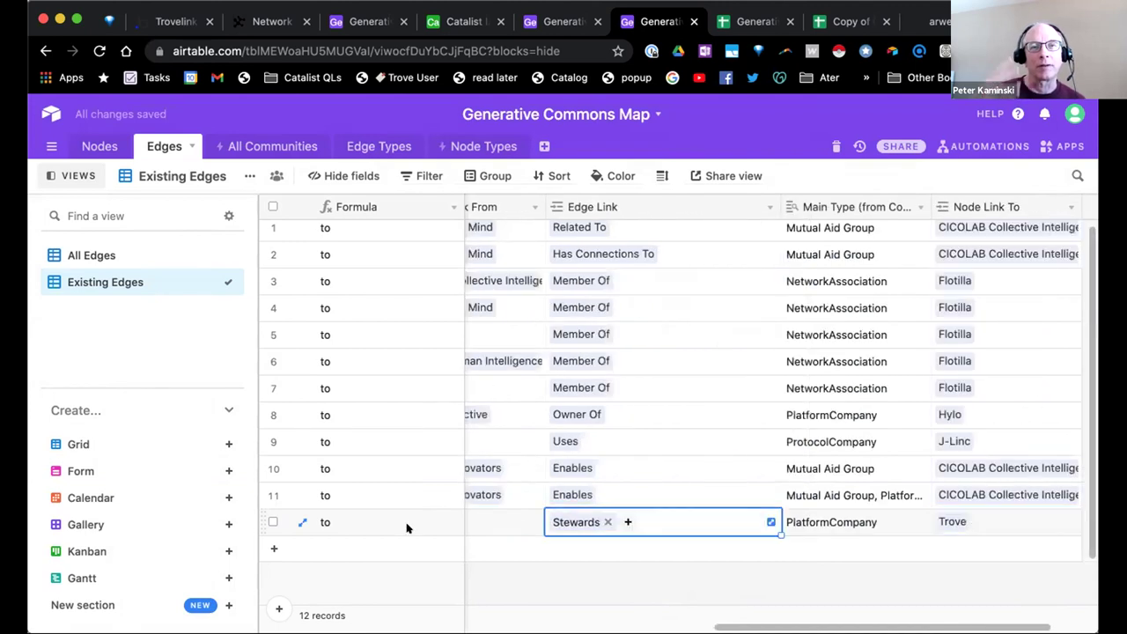
Add a blank edge record and link Trove as its source node in Node Link From
left_click(274, 549)
left_click(660, 516)
key("Down")
key("Left")
type("trove")
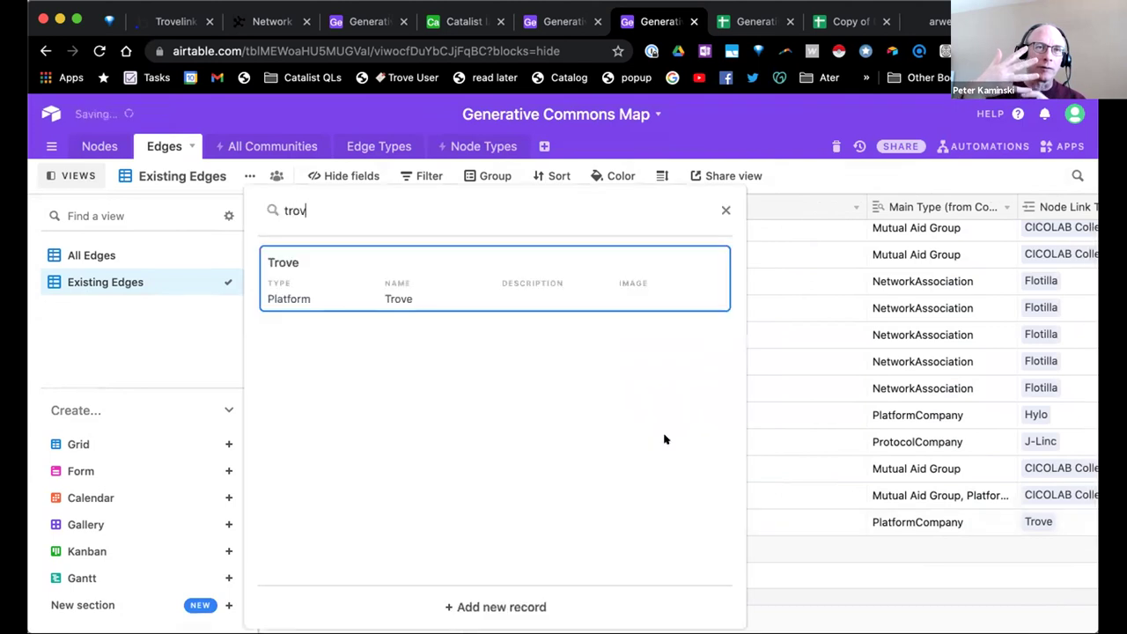
left_click(669, 284)
Set the new Trove record's Edge Link to Involved Partner and its Node Link To to CICOLAB
key("Right")
type("part")
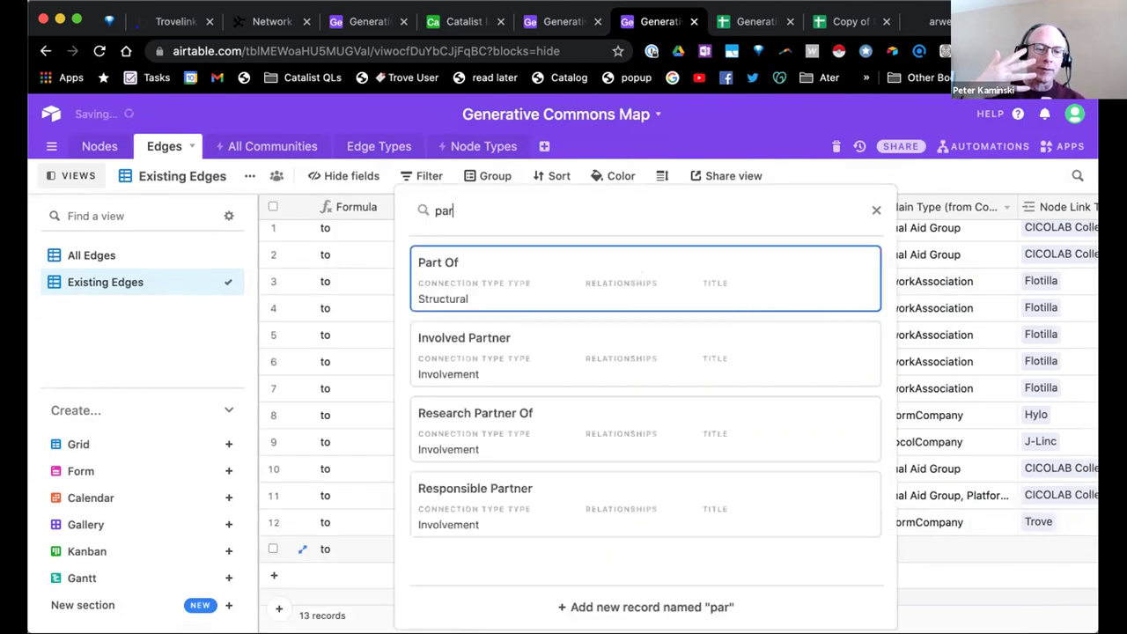
left_click(581, 344)
key("Right")
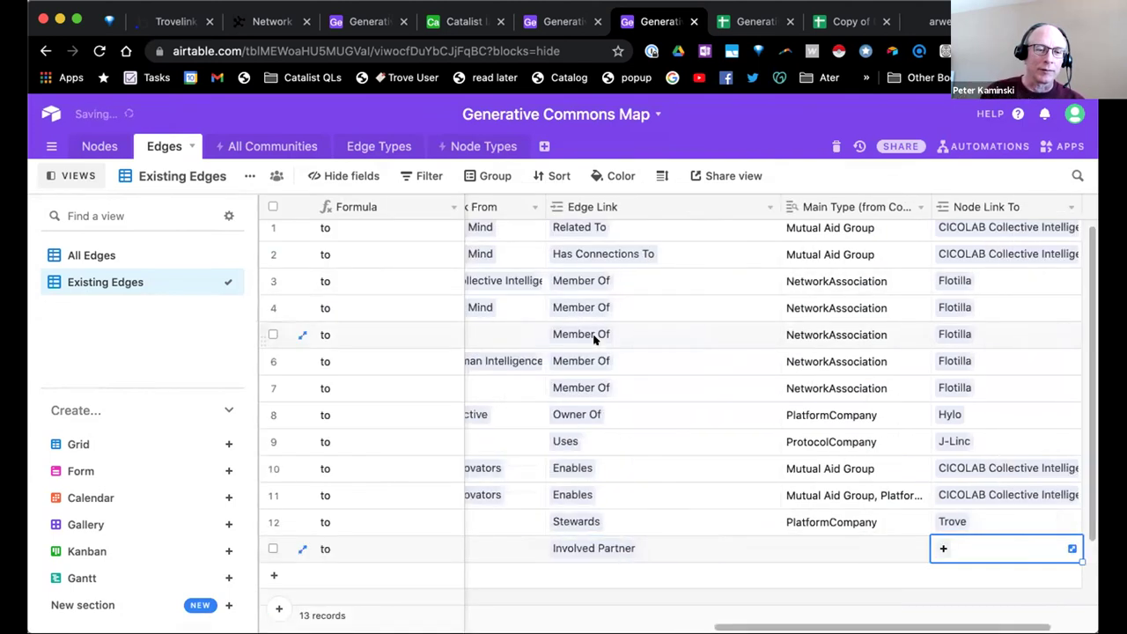
type("cic")
left_click(679, 279)
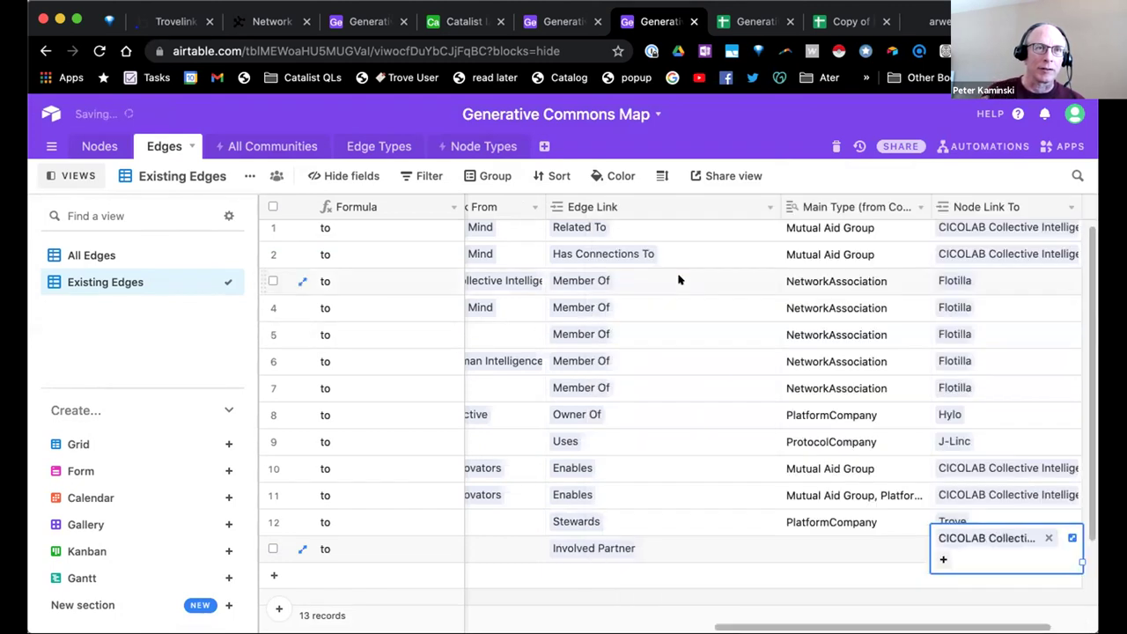
key("Left")
key("Left")
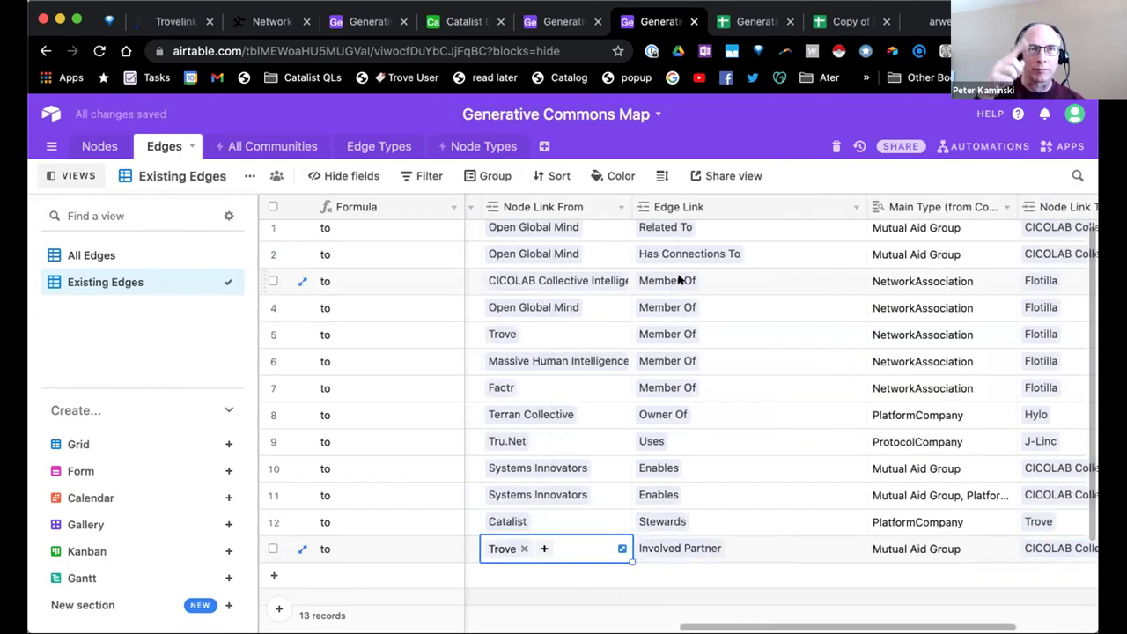
key("Left")
Add another blank edge record below the Trove Involved Partner record
left_click(274, 575)
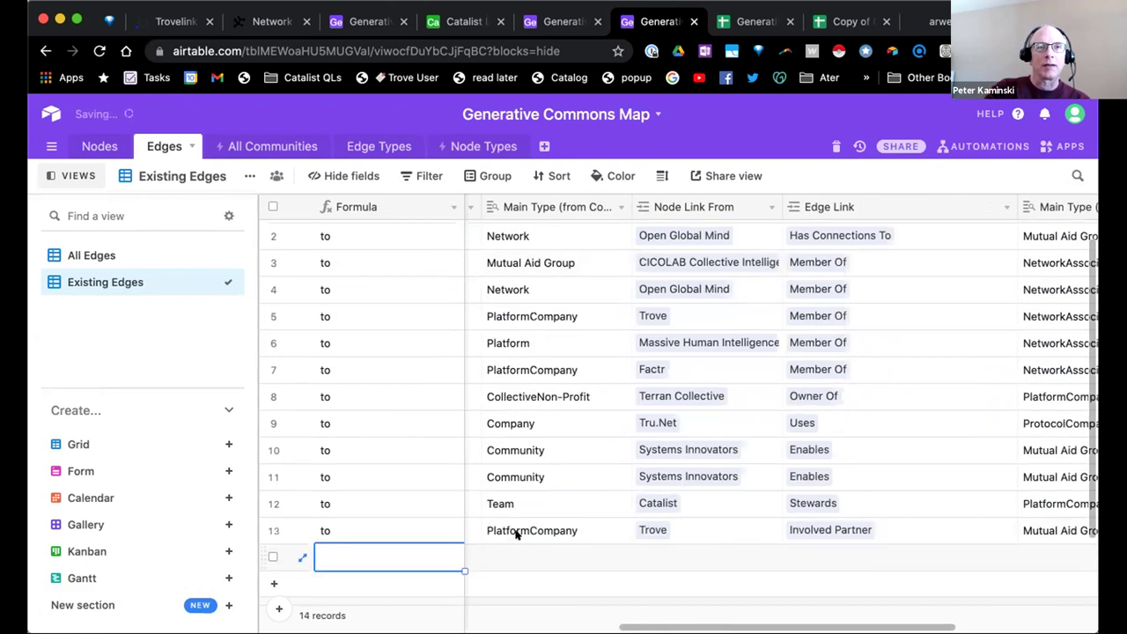
left_click(536, 531)
key("Down")
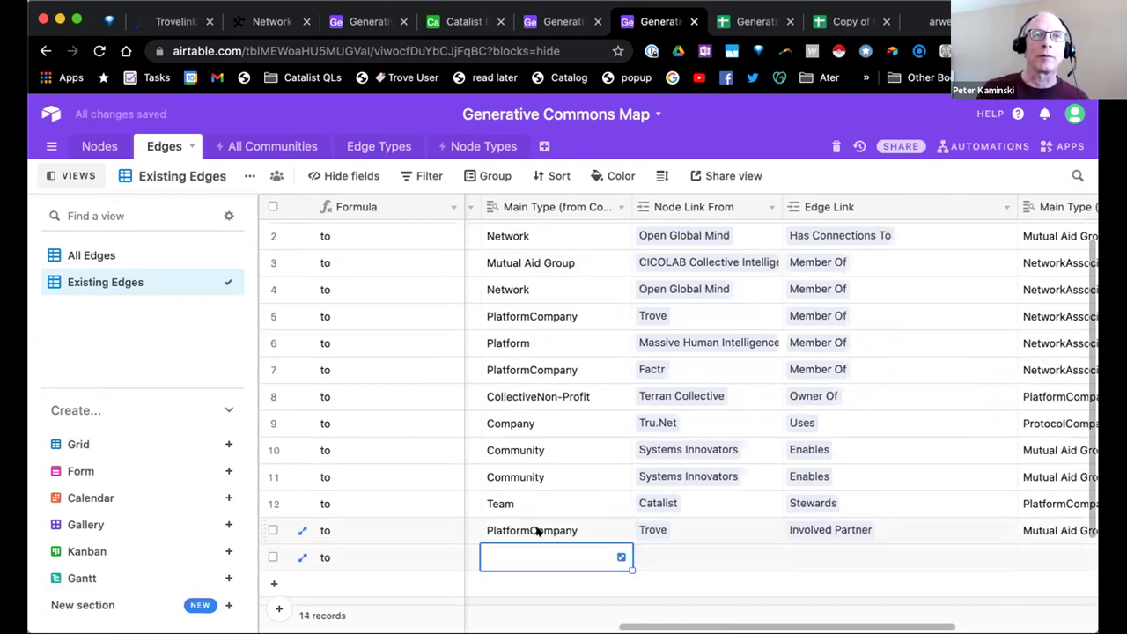
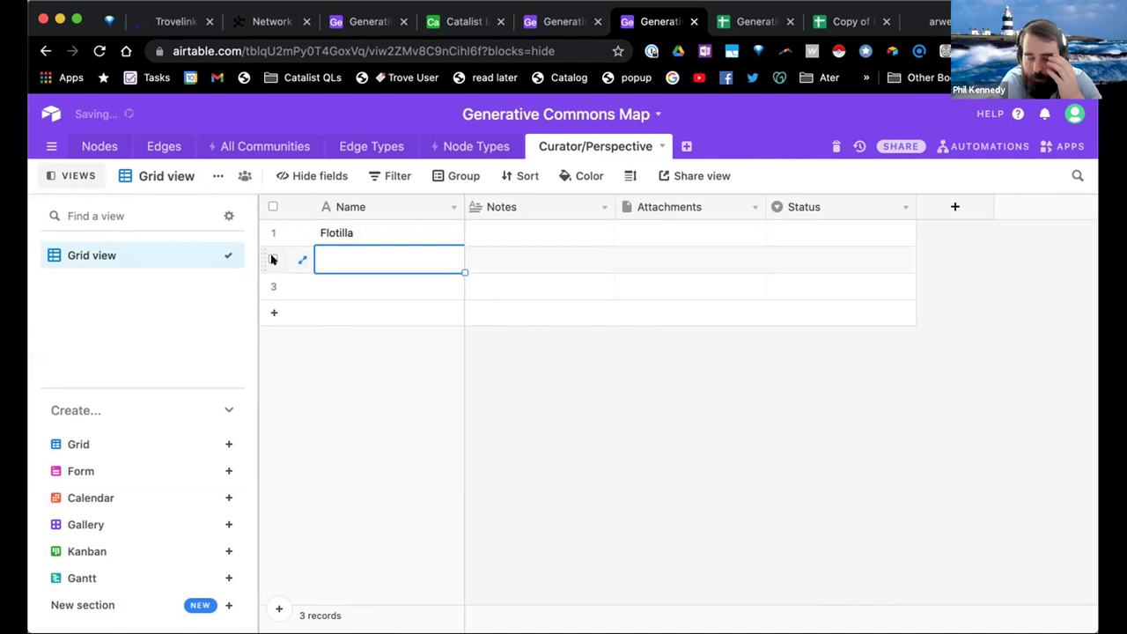
Delete the two empty records below Flotilla in the Curator/Perspective table
left_click(272, 258)
left_click(272, 285)
right_click(272, 285)
left_click(299, 320)
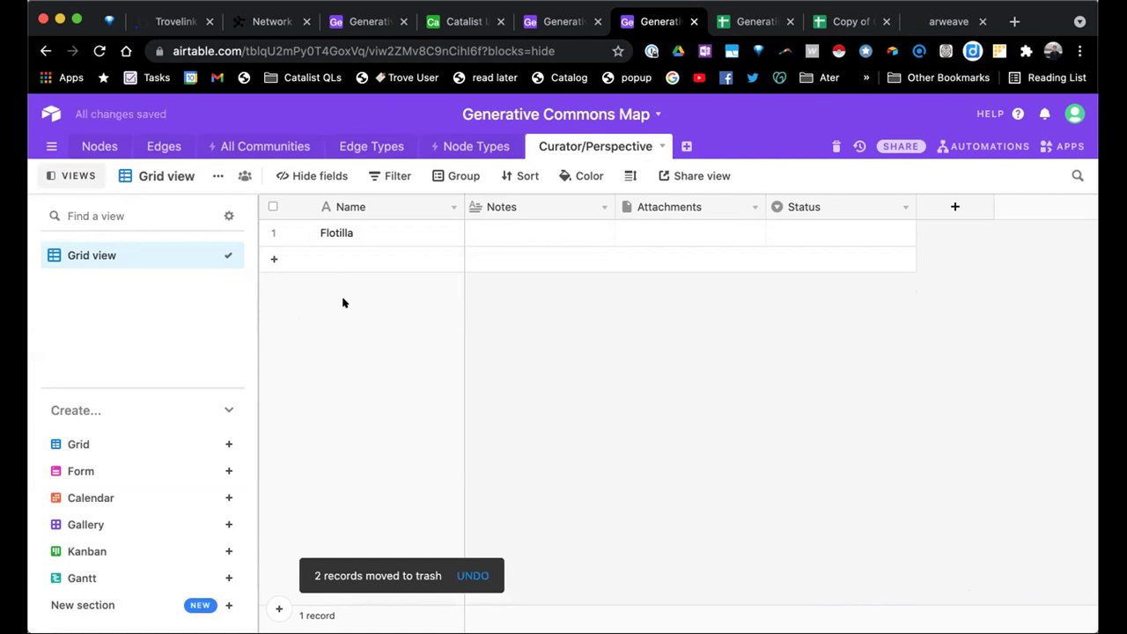
Examine the community fields of the existing nodes in the Nodes table, from Community Link across to Networks
left_click(82, 145)
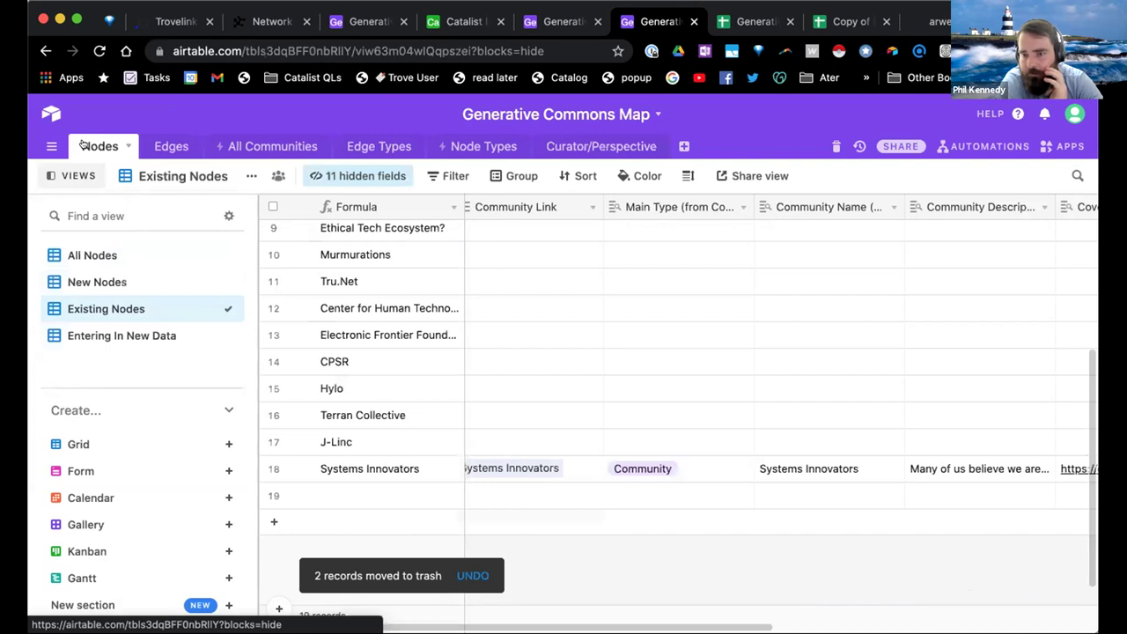
left_click(363, 357)
key("Right")
key("Right")
key("Right")
key("Right")
key("Right")
key("Right")
key("Right")
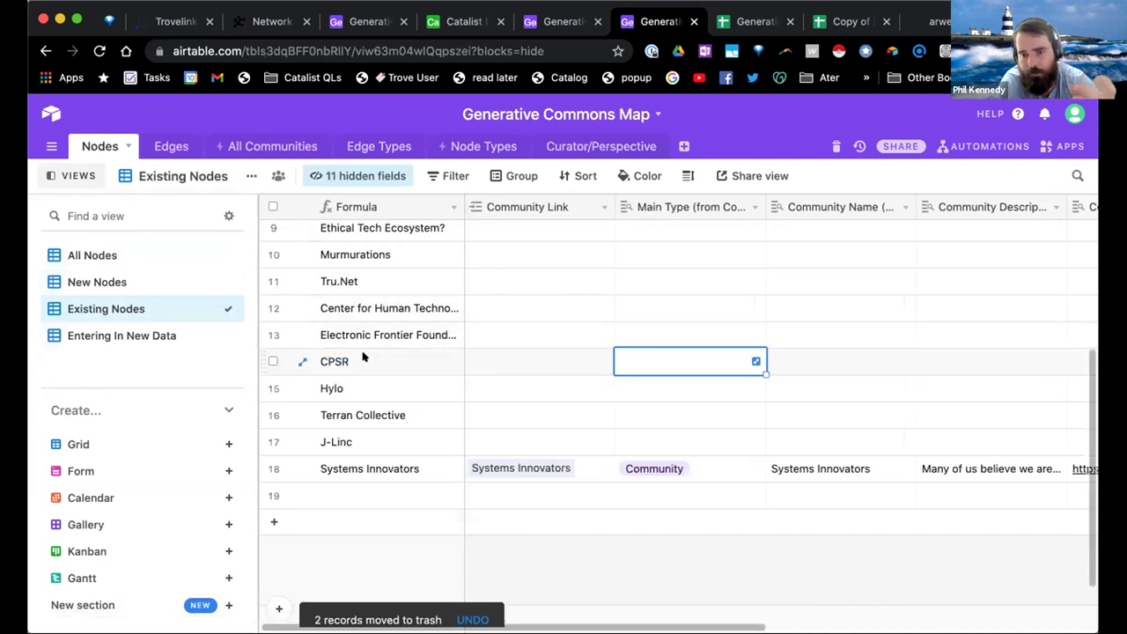
key("Left")
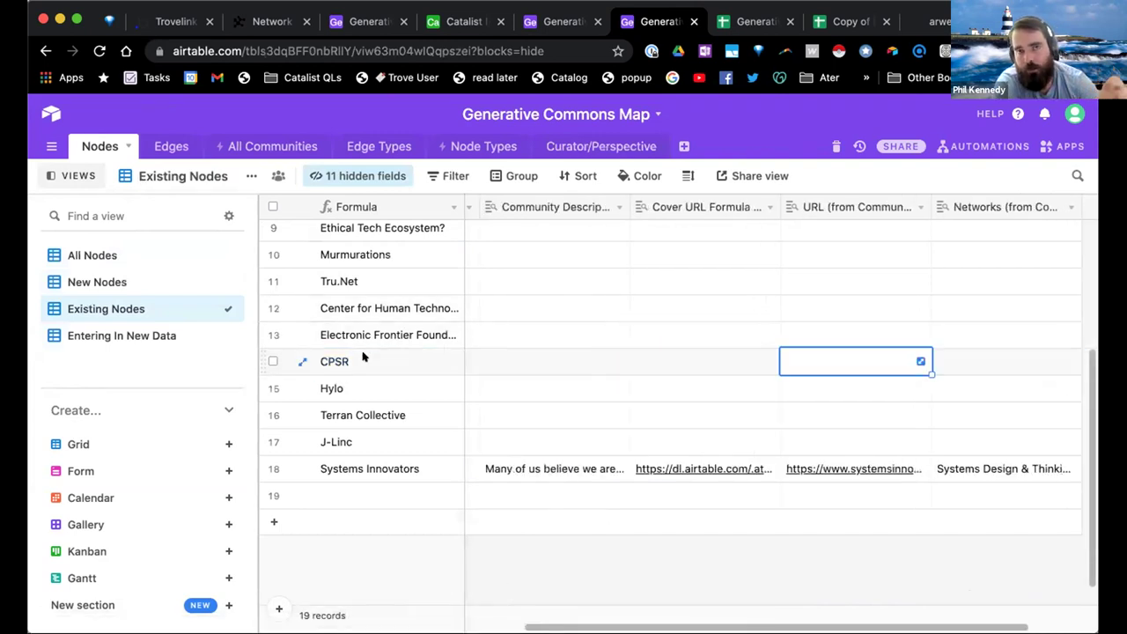
key("Left")
key("Left")
key("Left")
key("Left")
key("Left")
key("Left")
key("Down")
key("Down")
key("Down")
key("Down")
key("Down")
key("Right")
key("Right")
key("Right")
key("Right")
key("Right")
key("Right")
key("Right")
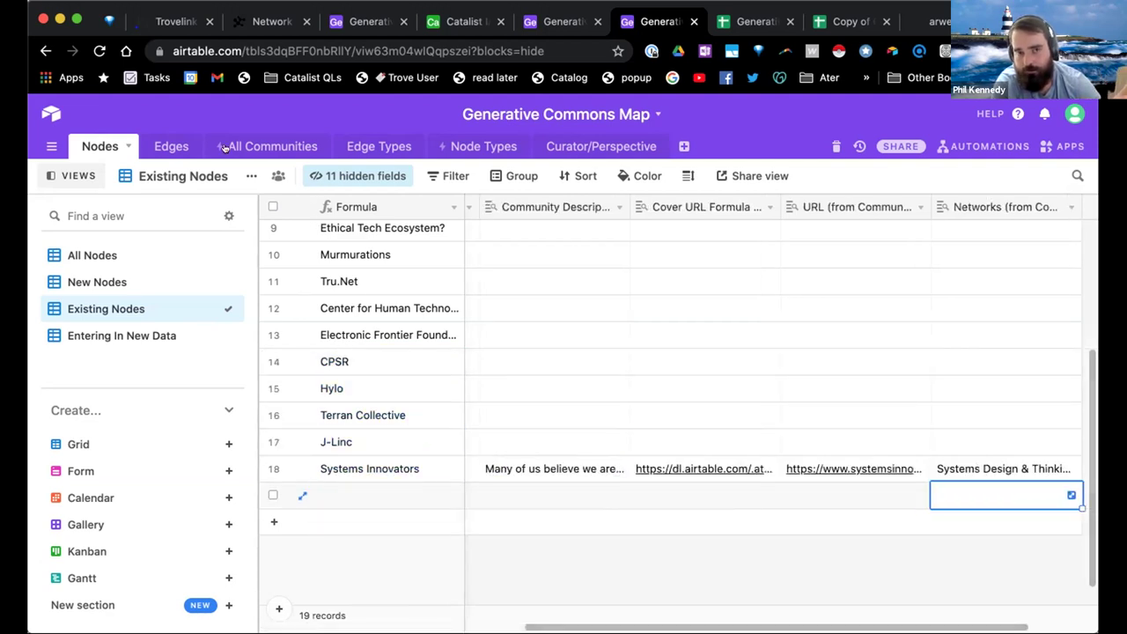
Review the source node, edge link and target node fields of the blank record in the Edges table
left_click(159, 146)
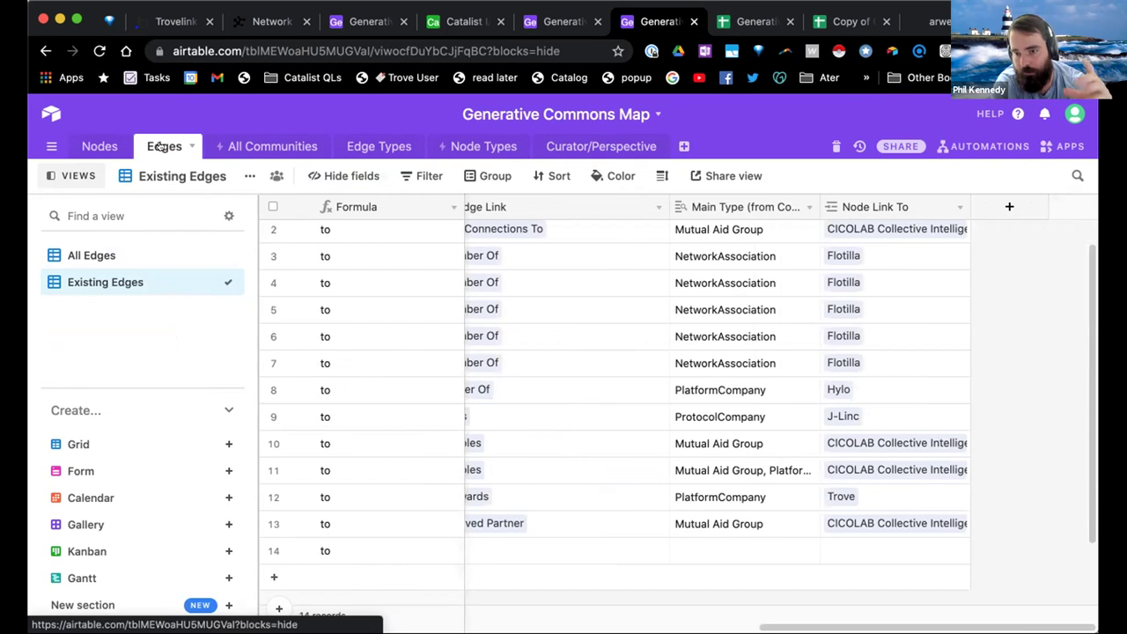
left_click(617, 547)
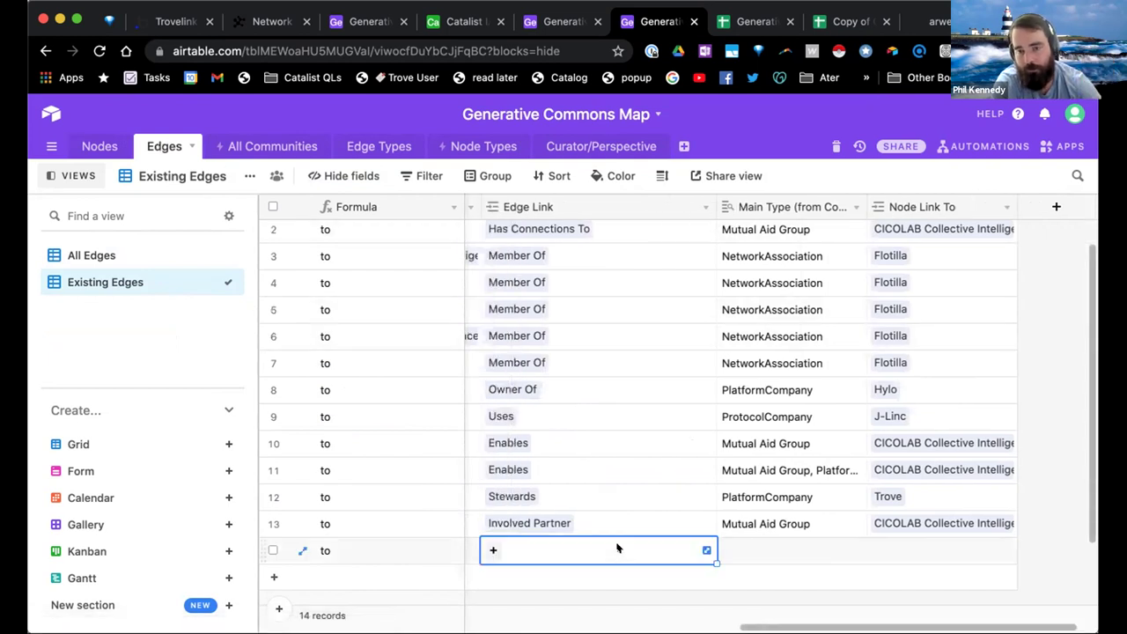
scroll(616, 546, "left", 2)
key("Left")
scroll(616, 546, "left", 2)
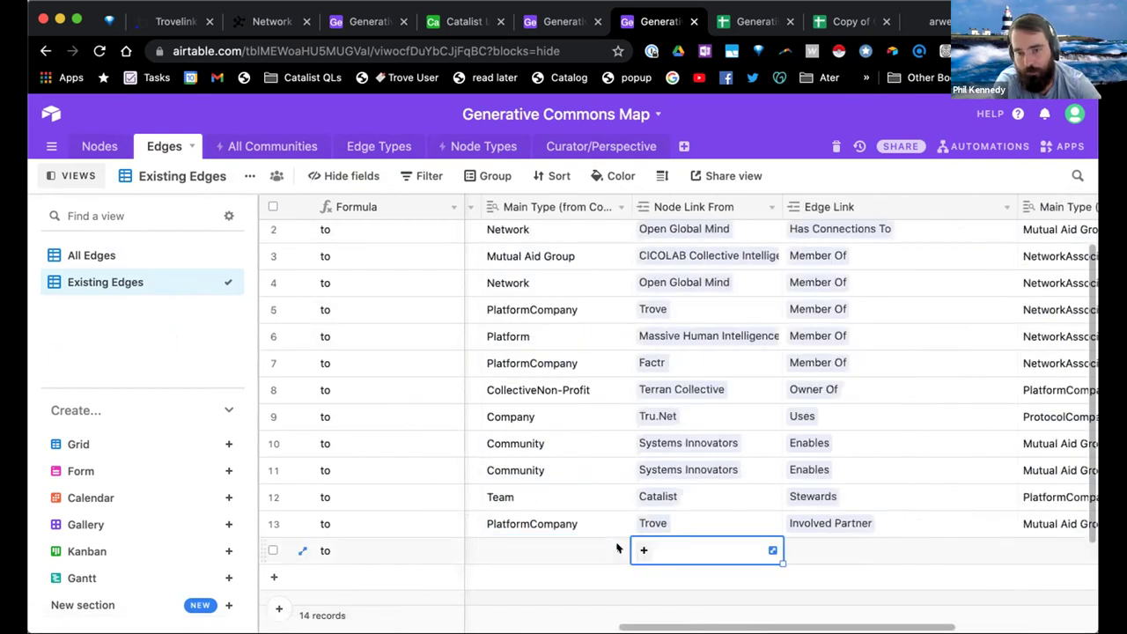
key("Right")
key("Right")
scroll(617, 547, "right", 2)
key("Left")
key("Left")
scroll(617, 548, "left", 1)
scroll(617, 548, "left", 4)
key("Left")
key("Right")
key("Right")
key("Right")
key("Right")
key("Left")
key("Left")
key("Left")
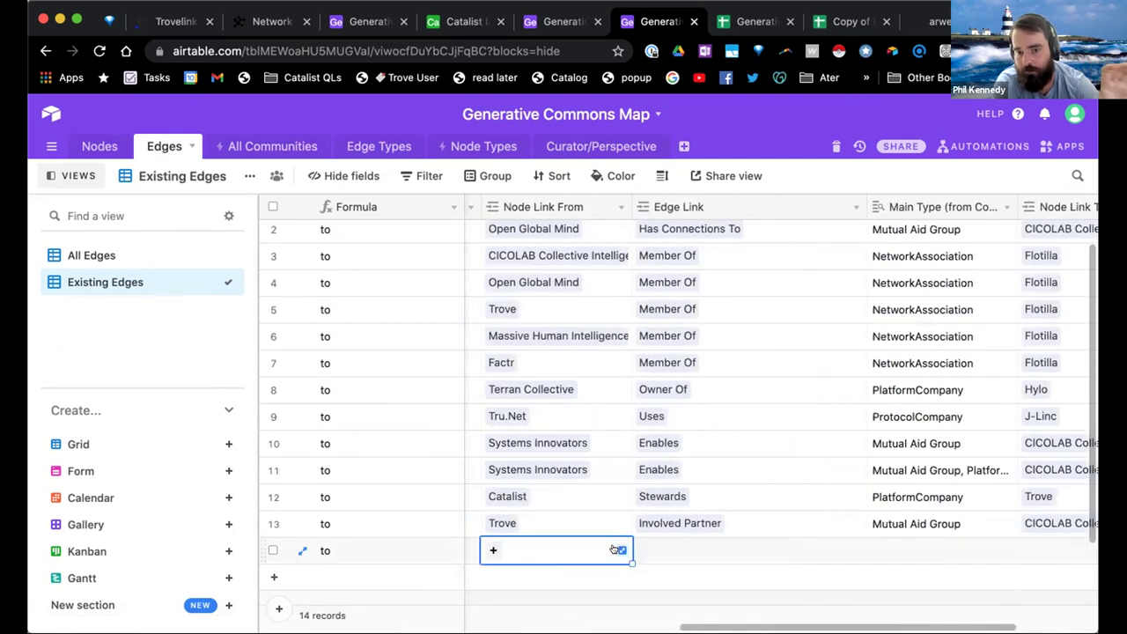
Link Trove as the source node of the blank edge record in Node Link From
key("Right")
key("Left")
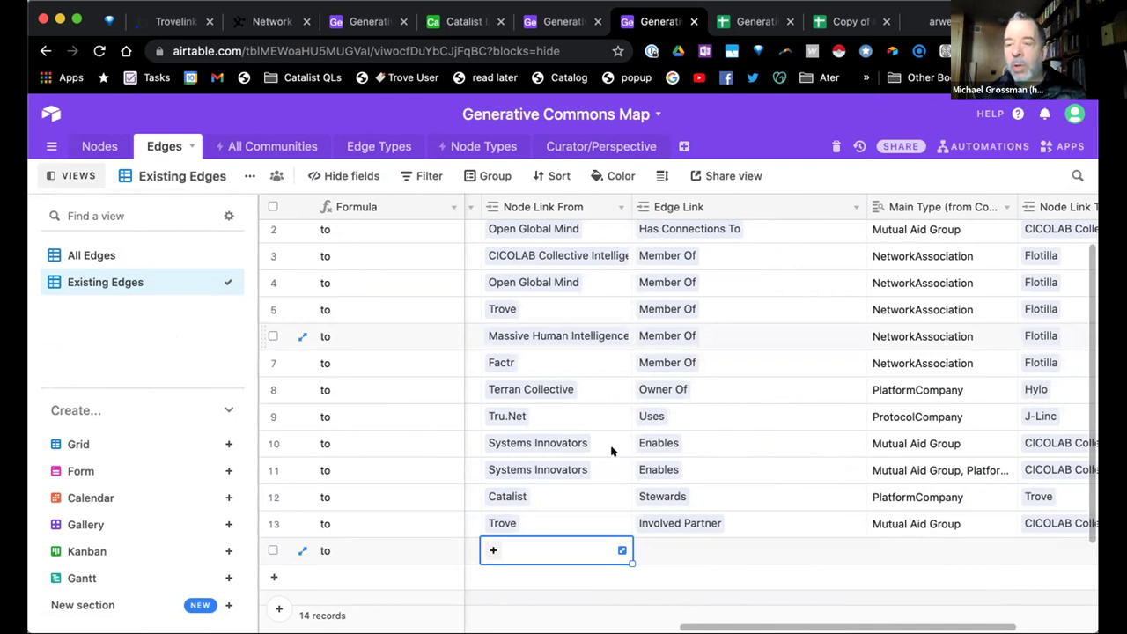
type("trove")
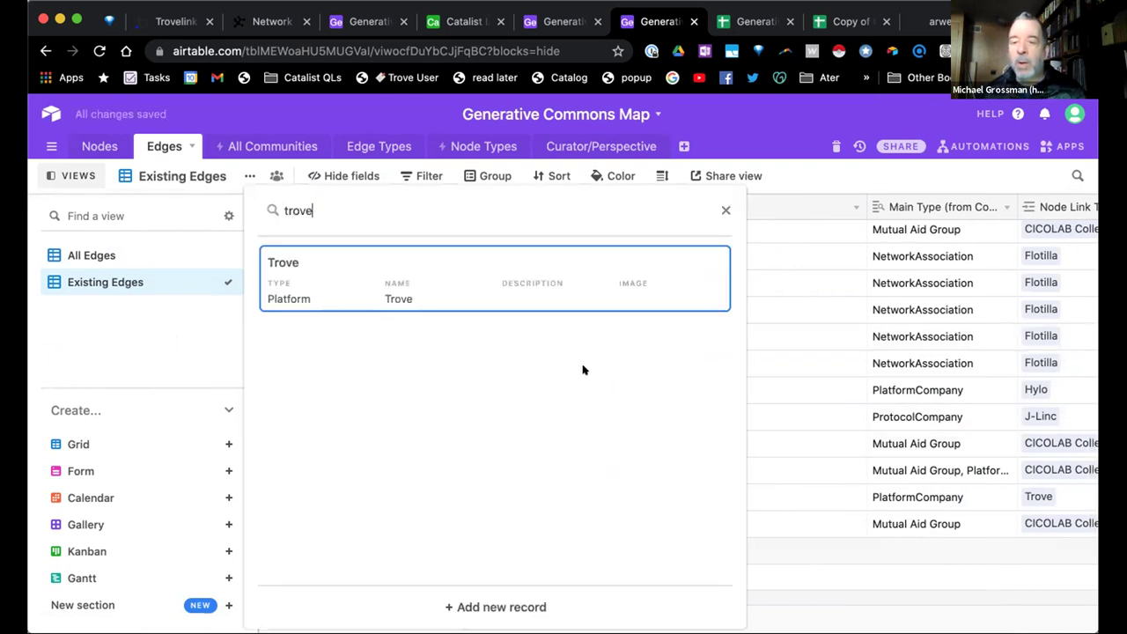
left_click(567, 298)
Create a new edge type named "federates with" and link it in the Edge Link of the blank Trove edge record
key("Tab")
type("fed")
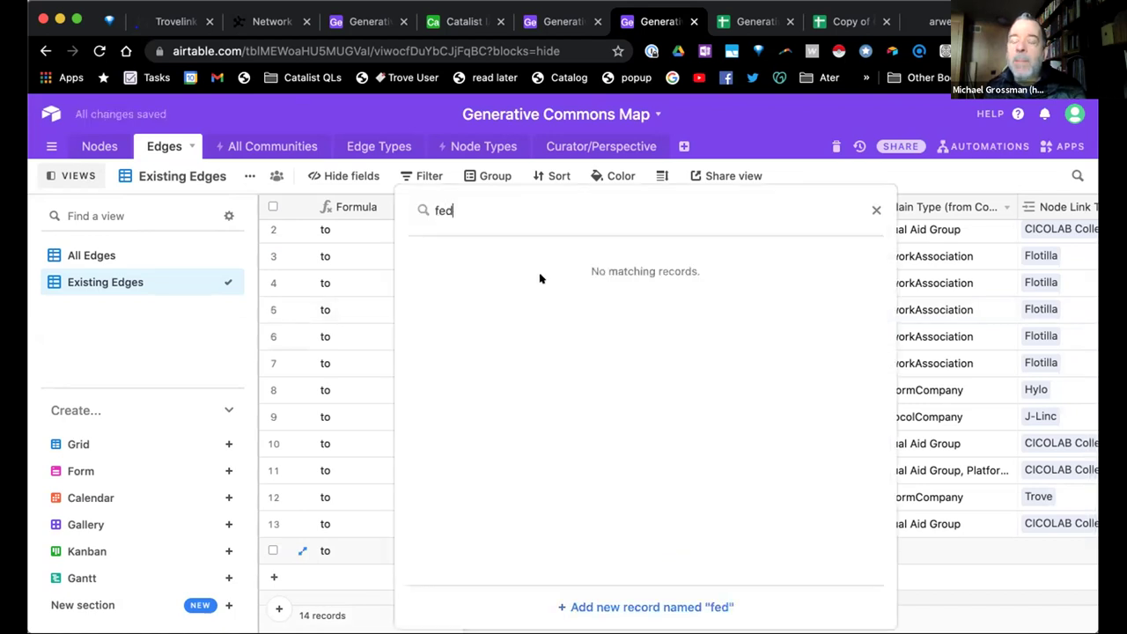
type("erates with")
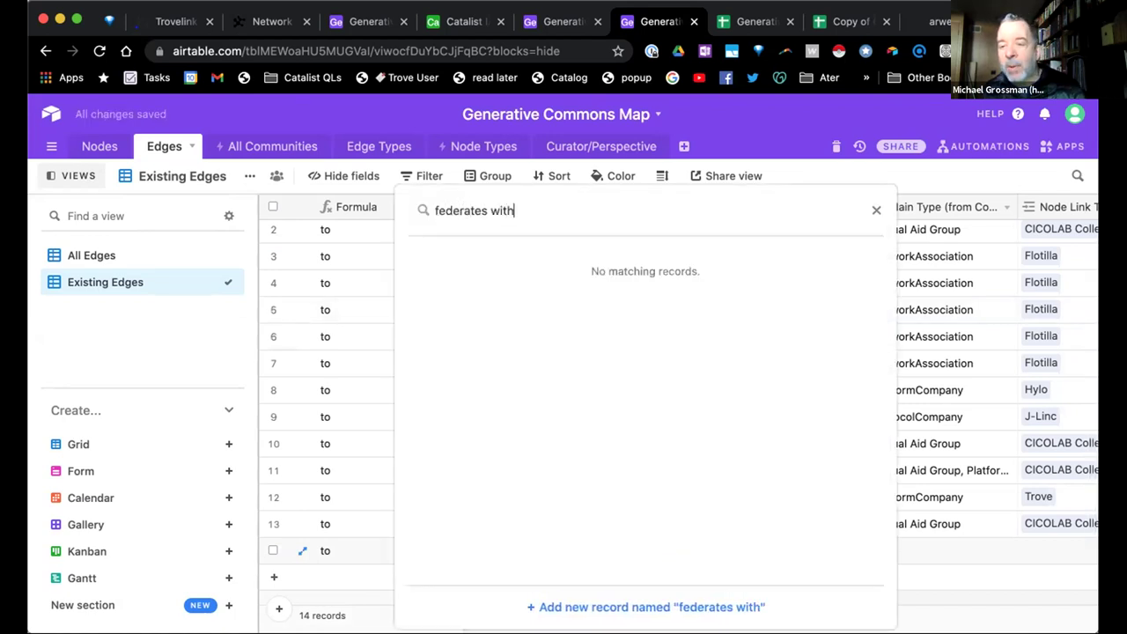
left_click(614, 608)
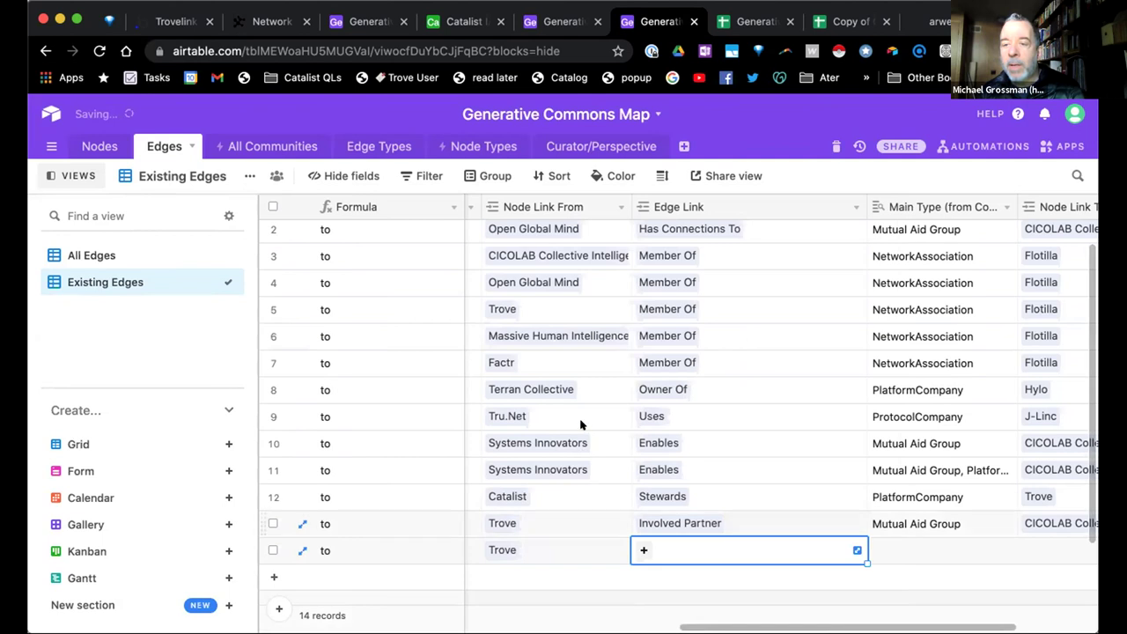
Link Massive Human Intelligence as the target node of the "federates with" edge record in Node Link To
key("Tab")
key("Tab")
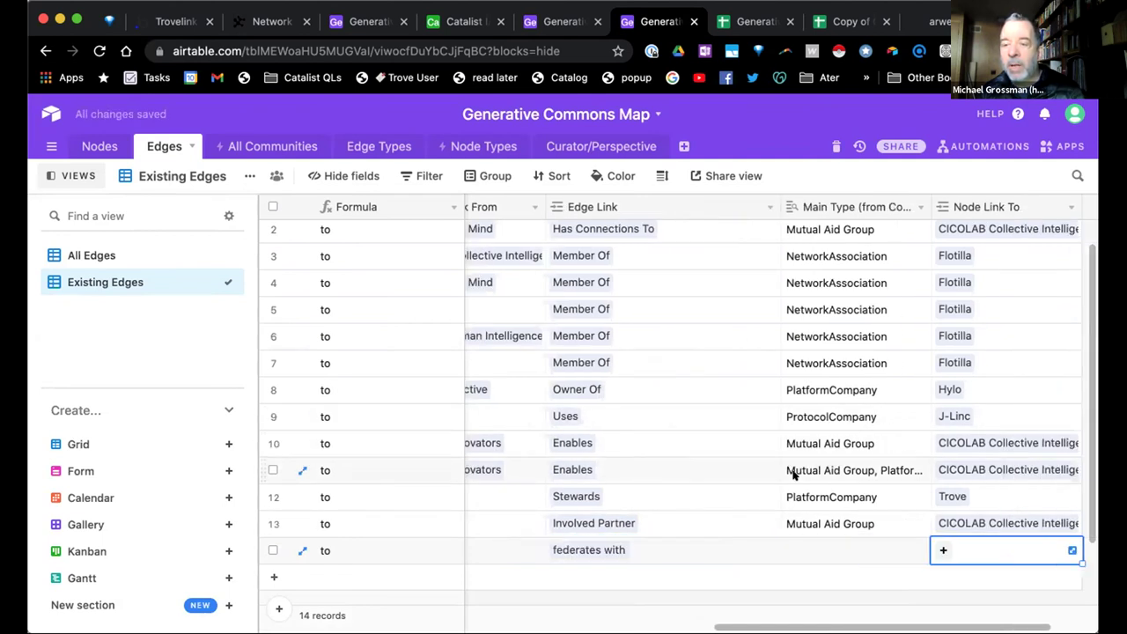
type("mas")
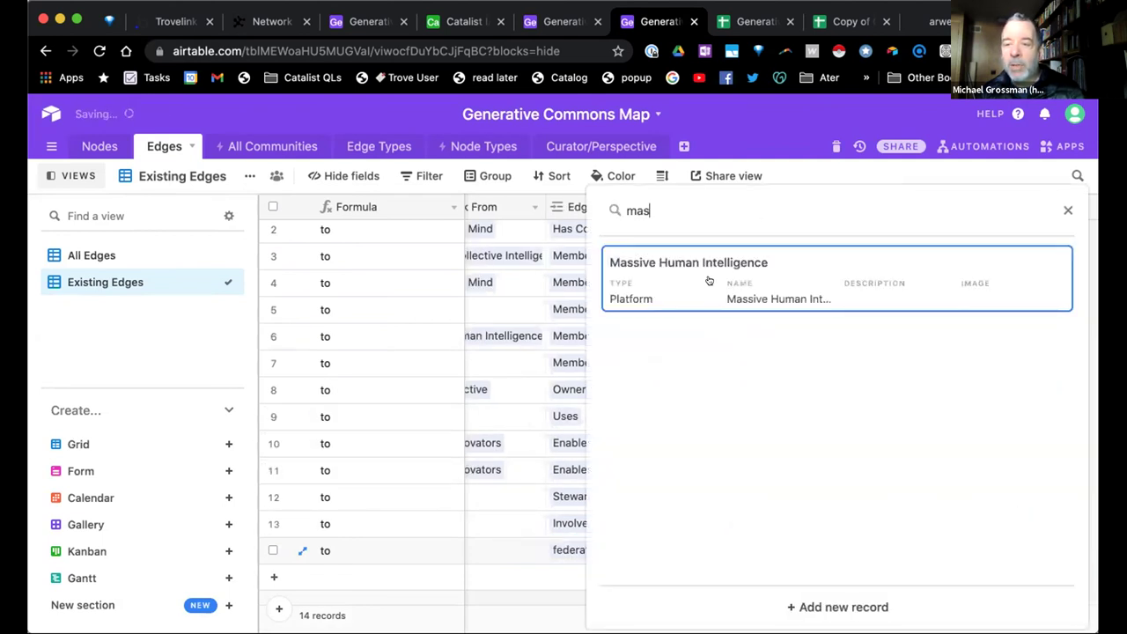
left_click(702, 279)
Review the source node, main type and edge link of the "federates with" record alongside the other existing edges
key("shift+Tab")
key("shift+Tab")
key("shift+Tab")
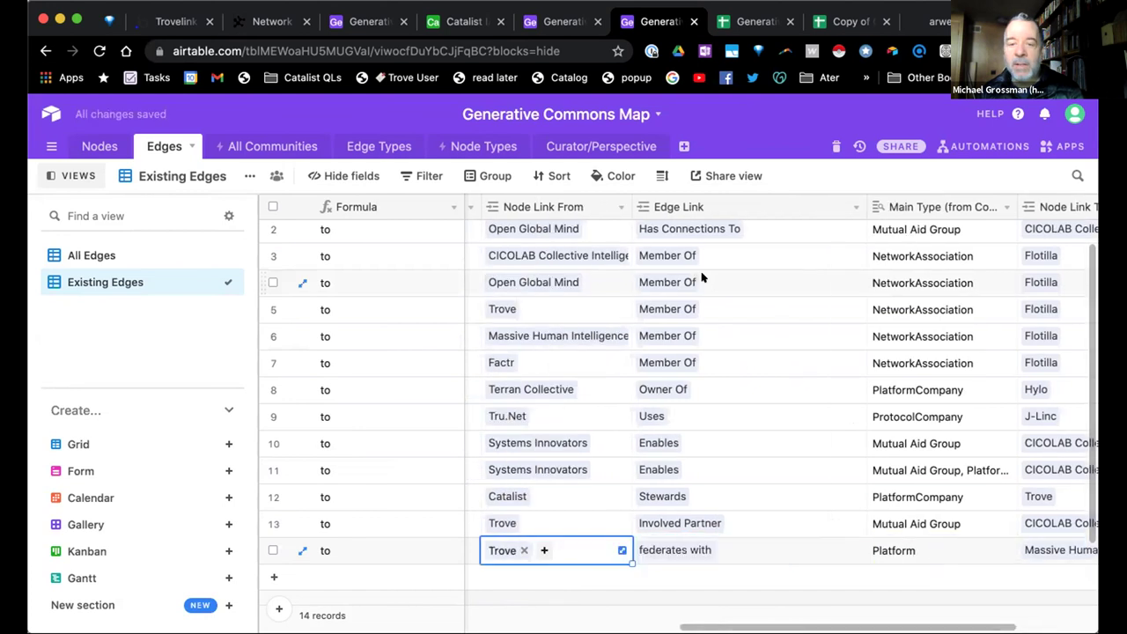
key("shift+Tab")
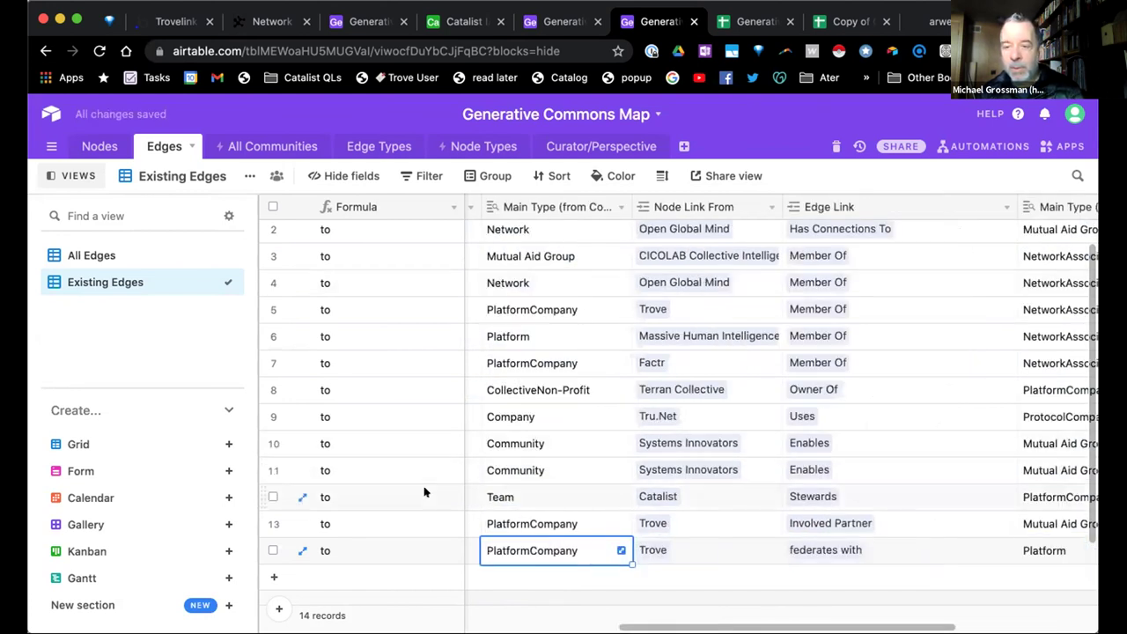
scroll(555, 366, "up", 1)
scroll(555, 366, "left", 1)
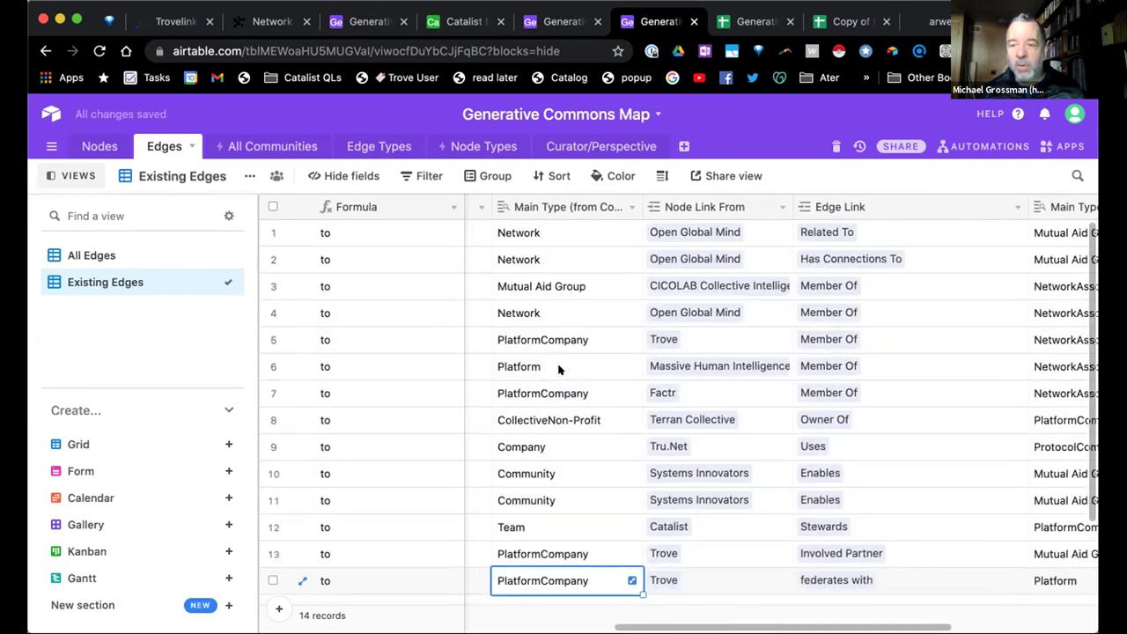
scroll(528, 370, "down", 3)
scroll(511, 367, "up", 4)
scroll(511, 367, "left", 1)
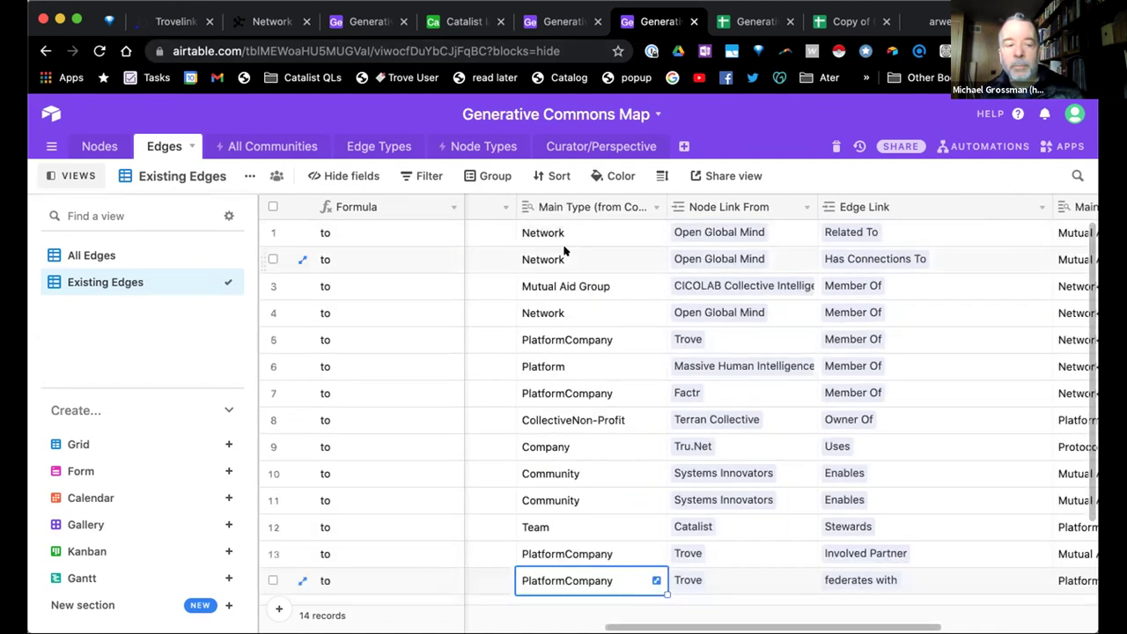
Create a new grid view of the Edges table named Explore View
left_click(83, 444)
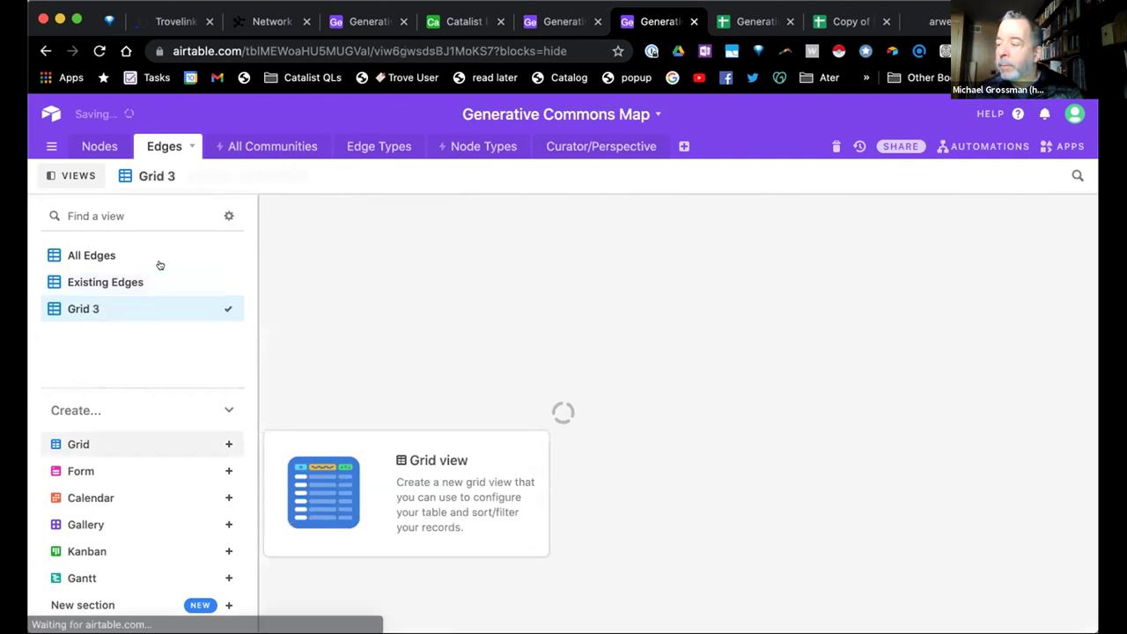
type("Exp")
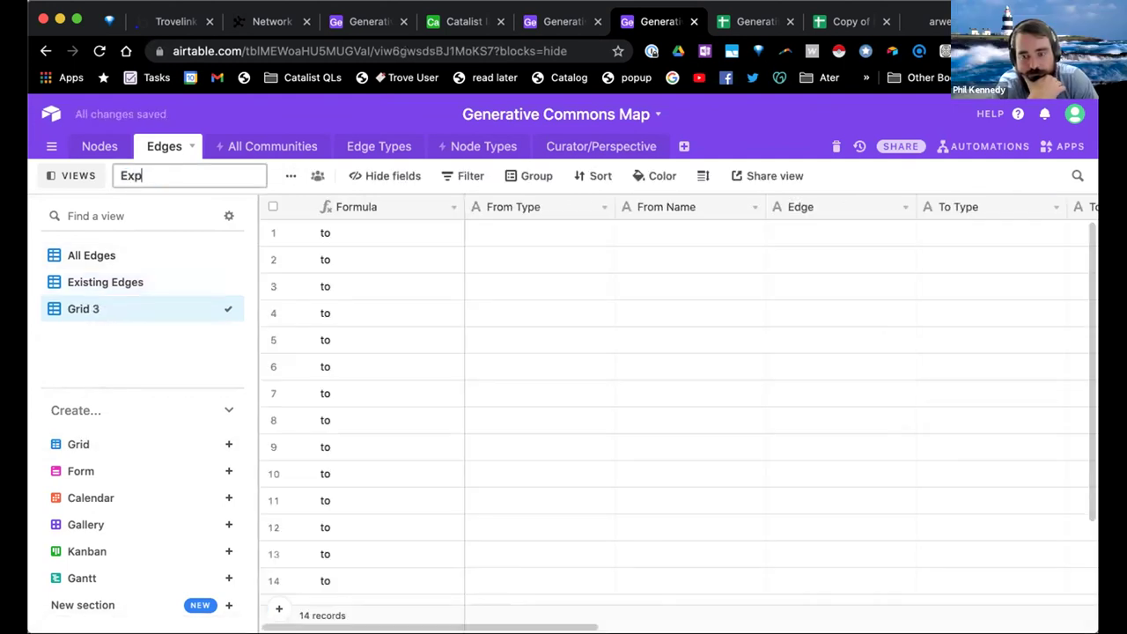
type("lore View")
key("Return")
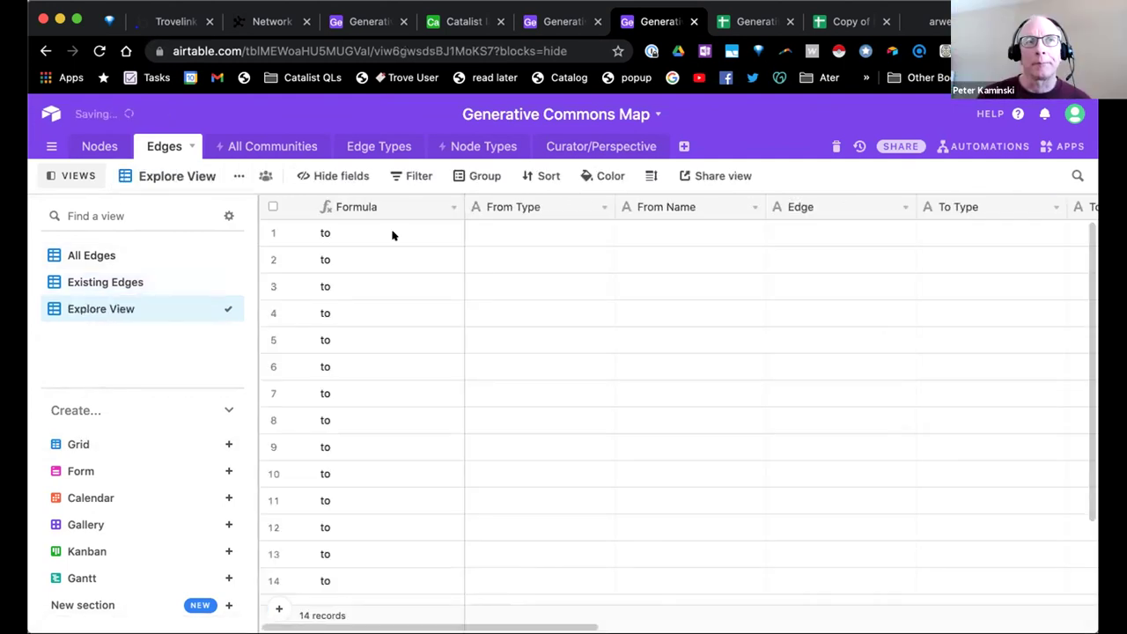
Limit Explore View's optional fields to Node Link From, Edge Link, Node Link To and the Main Type lookups for both nodes
left_click(334, 175)
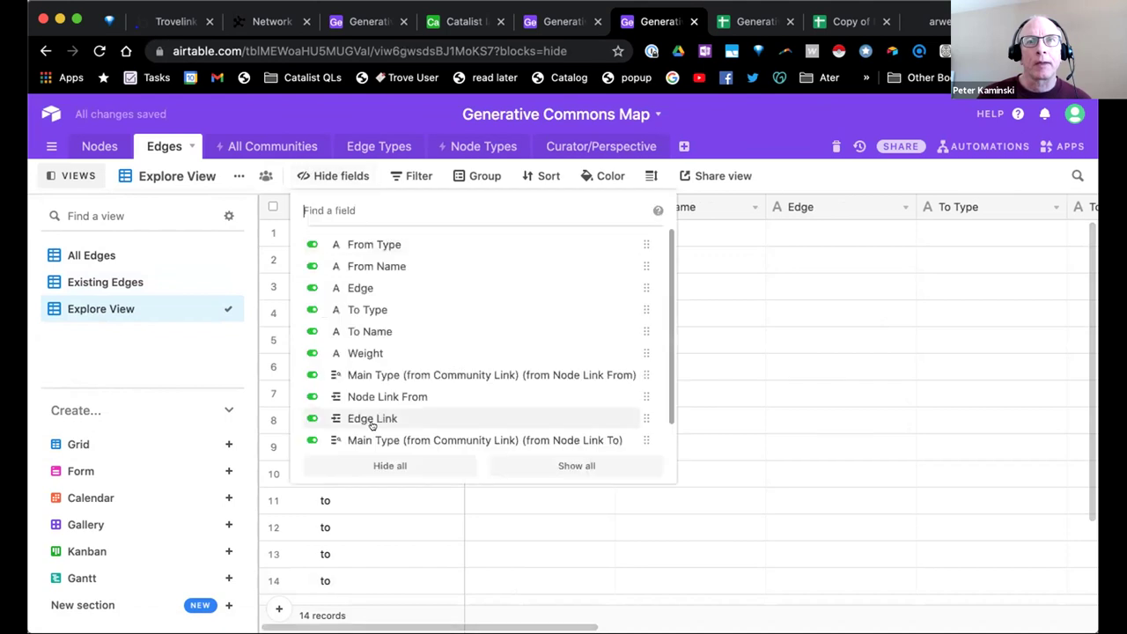
left_click(387, 466)
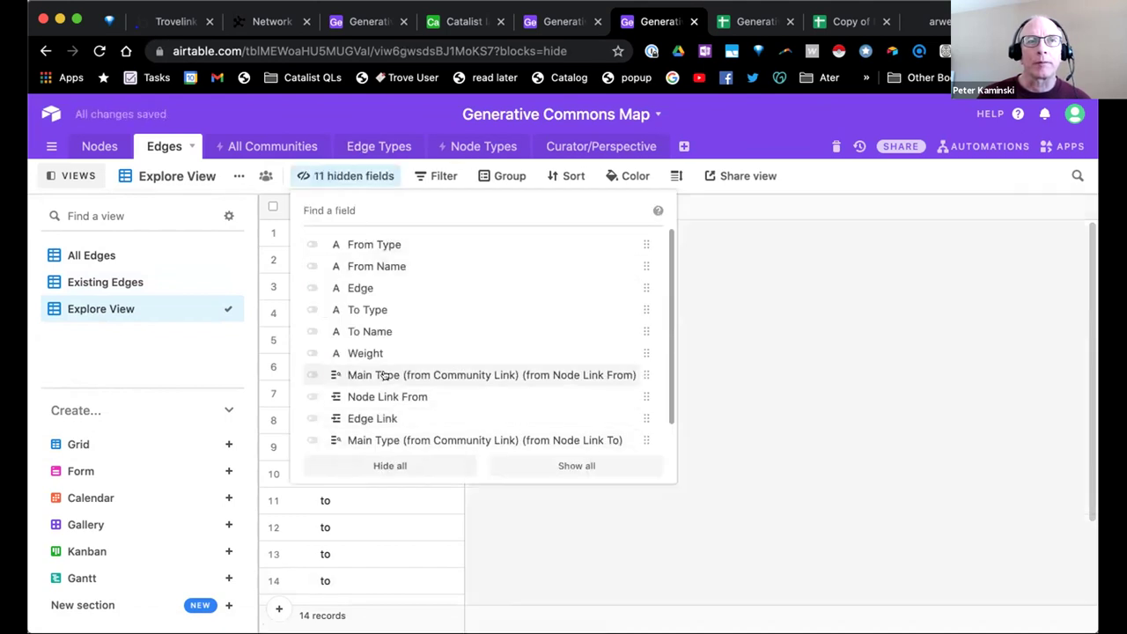
scroll(353, 370, "down", 1)
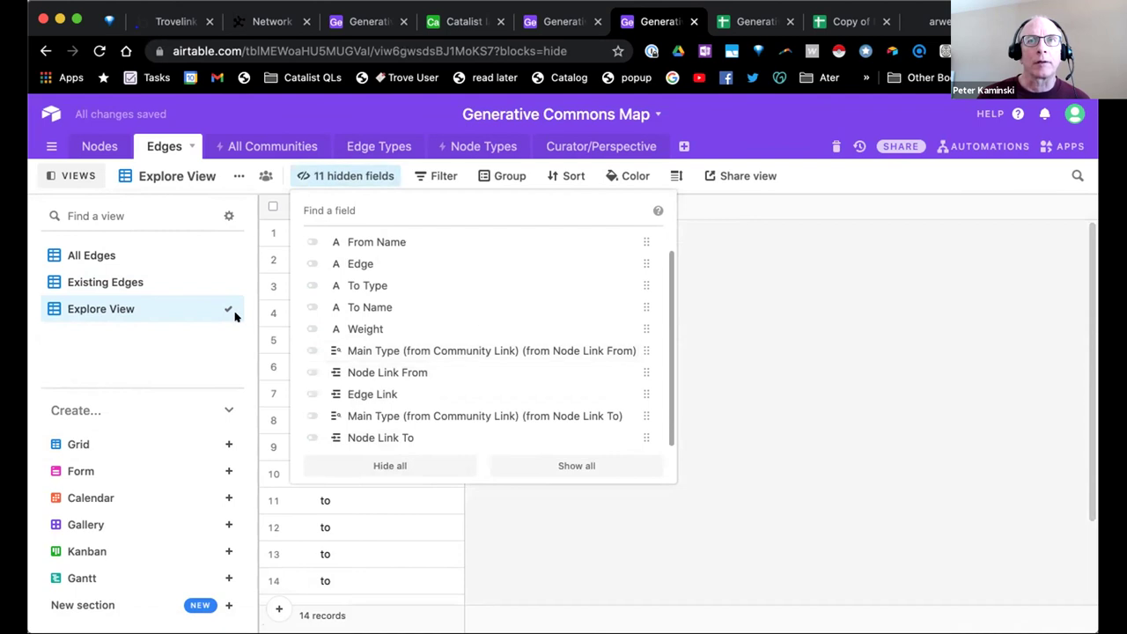
left_click(368, 373)
left_click(363, 394)
left_click(359, 415)
left_click(352, 438)
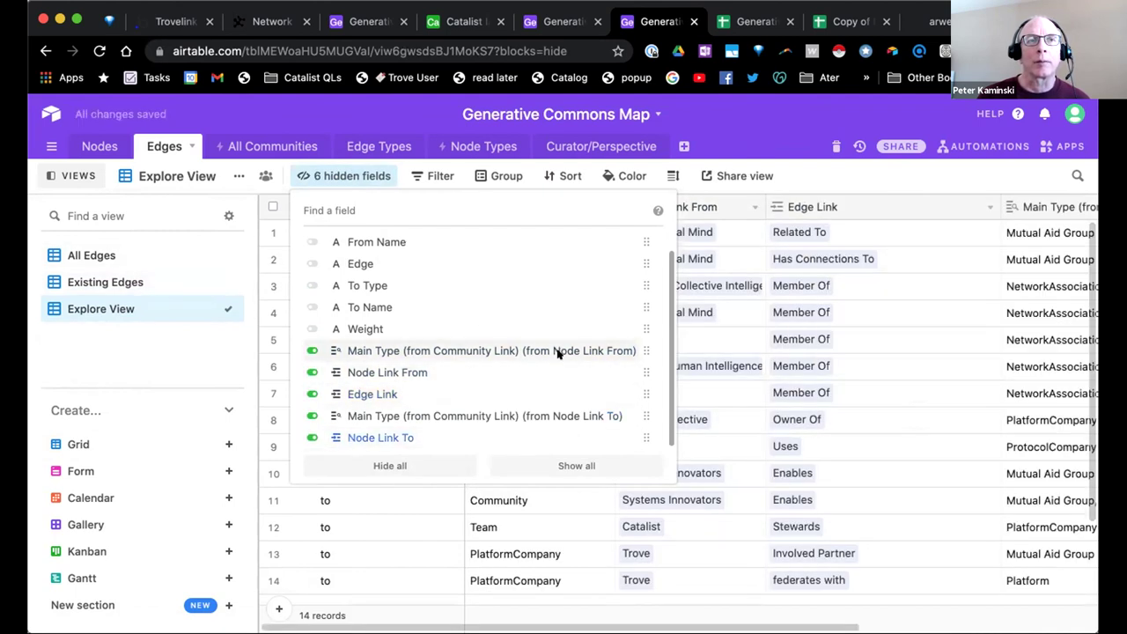
left_click(889, 331)
Copy all 14 edge records from the source node's Main Type across to Node Link To
left_click(888, 331)
key("Right")
key("Right")
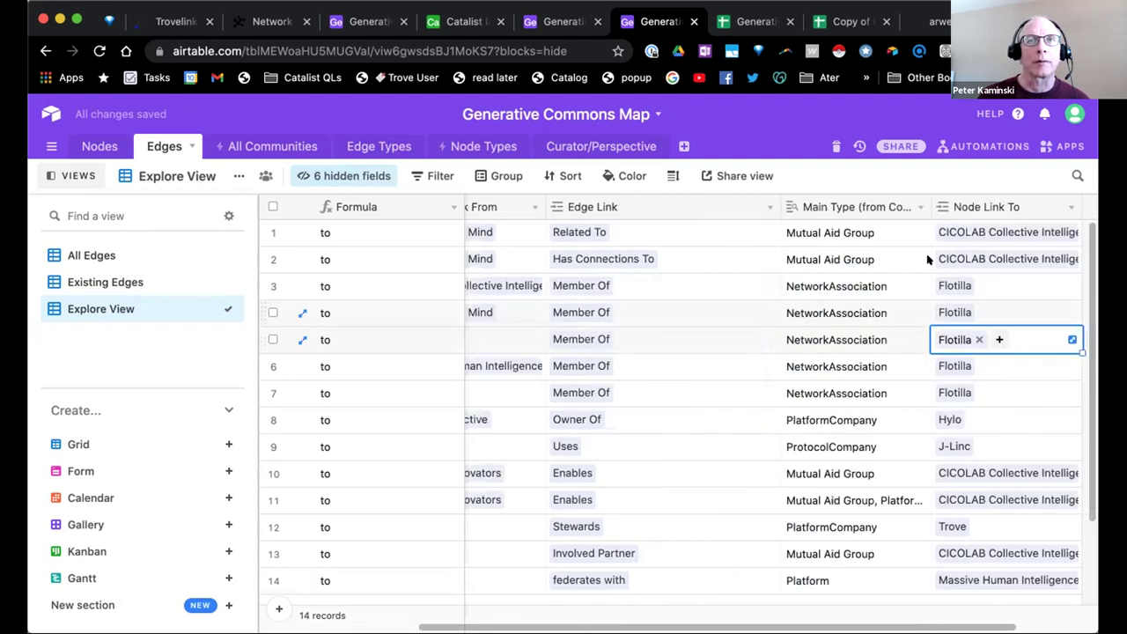
left_click_drag(942, 232, 487, 469)
scroll(474, 433, "down", 2)
key("super+c")
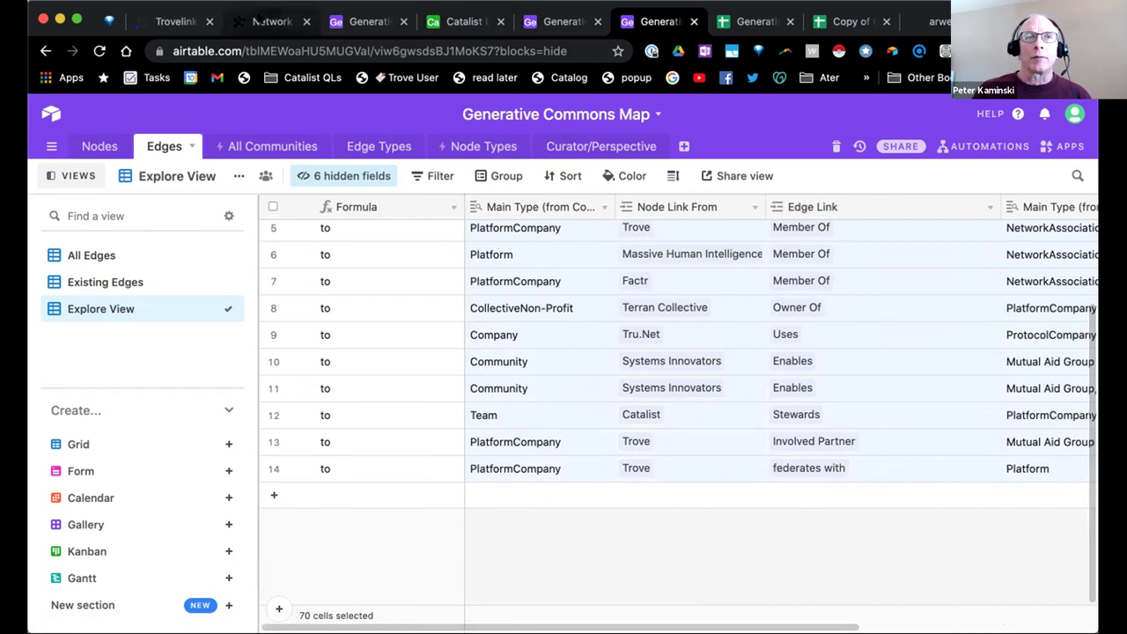
Switch to the Generative Commons Graph Commons Template spreadsheet and paste the edge records into the Edges sheet starting at A2
left_click(264, 21)
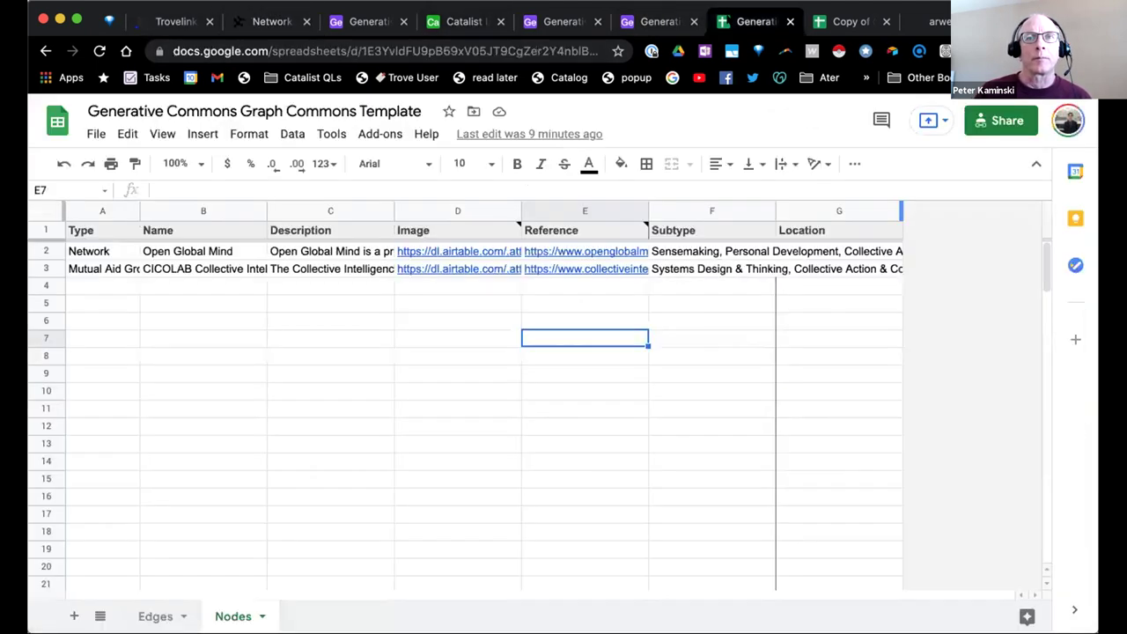
left_click(724, 21)
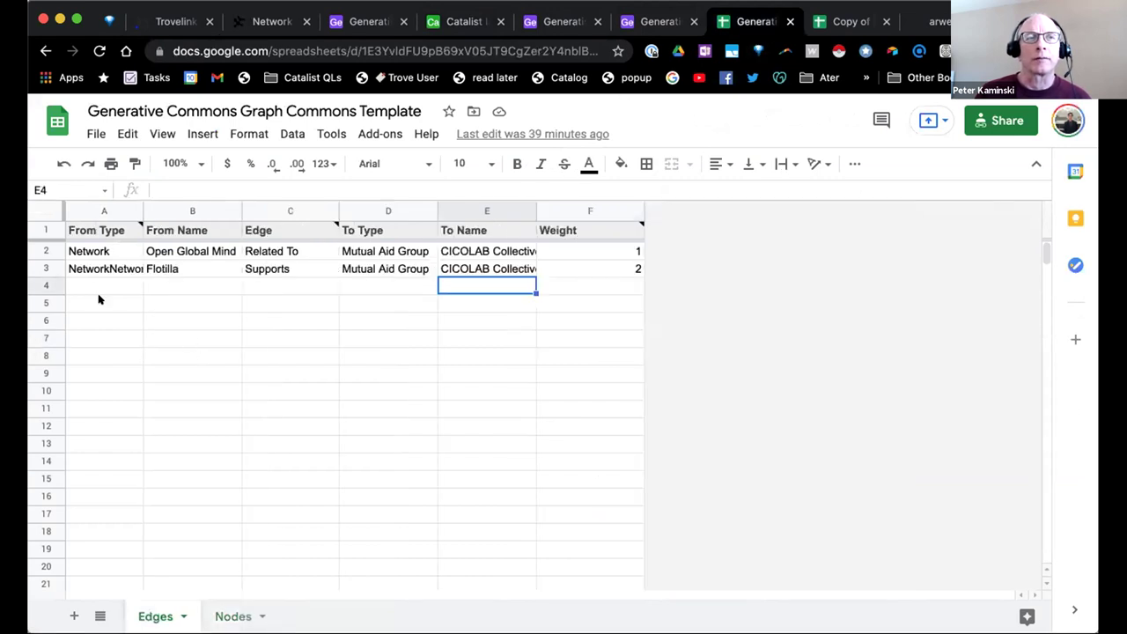
left_click(89, 249)
key("ctrl+v")
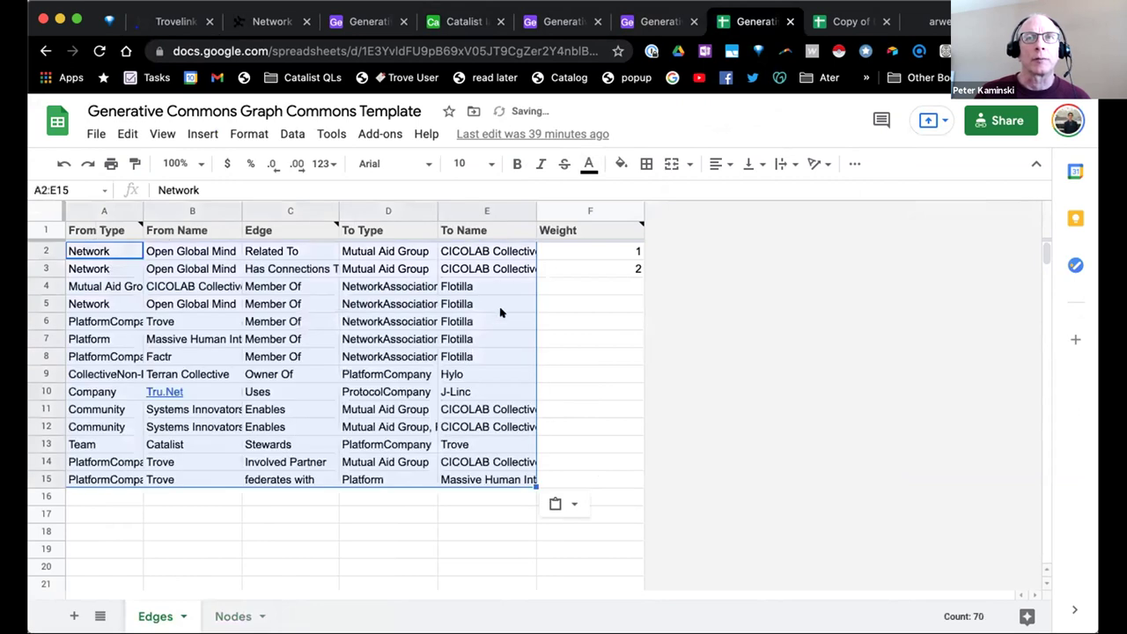
Enter a Weight of 1 in F4 and copy it down through F15
left_click(614, 284)
type("1")
key("Return")
left_click(612, 287)
key("ctrl+c")
left_click(604, 307)
left_click(594, 479, "shift")
key("ctrl+v")
Check the spreadsheet's Nodes sheet, then examine the fields of the All Nodes view in the Airtable Nodes table
left_click(233, 617)
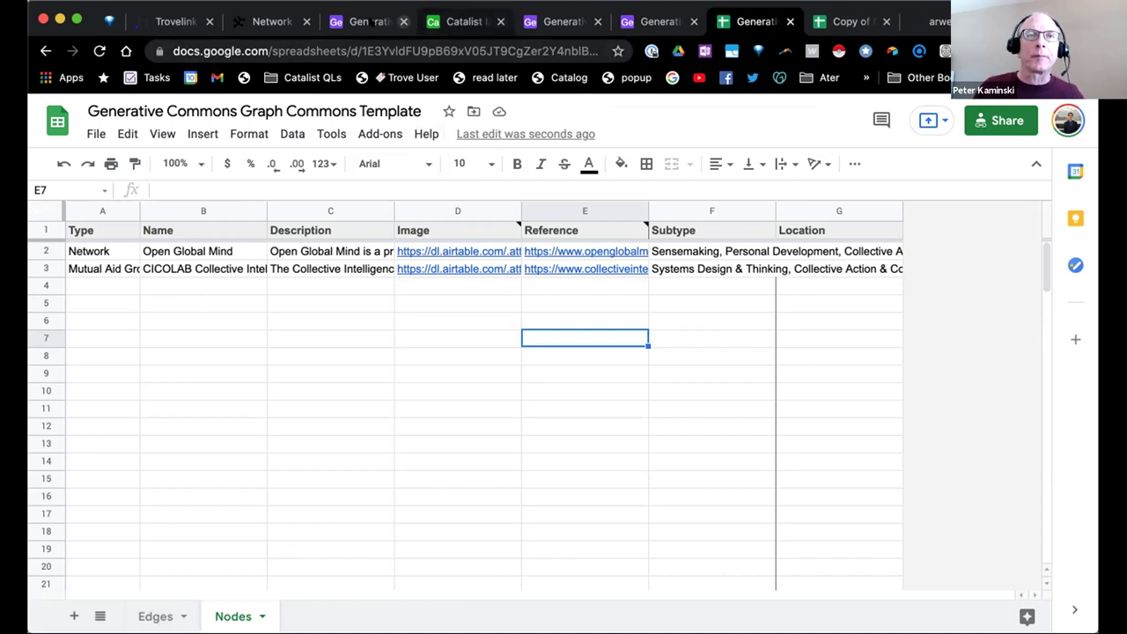
left_click(355, 22)
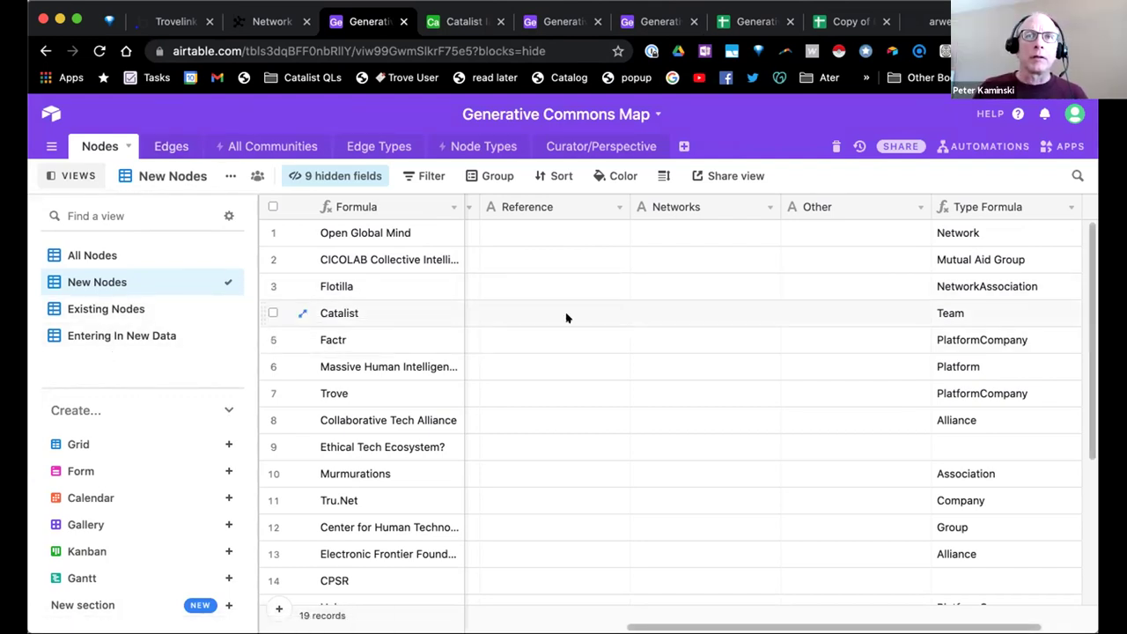
scroll(546, 317, "left", 6)
left_click(92, 255)
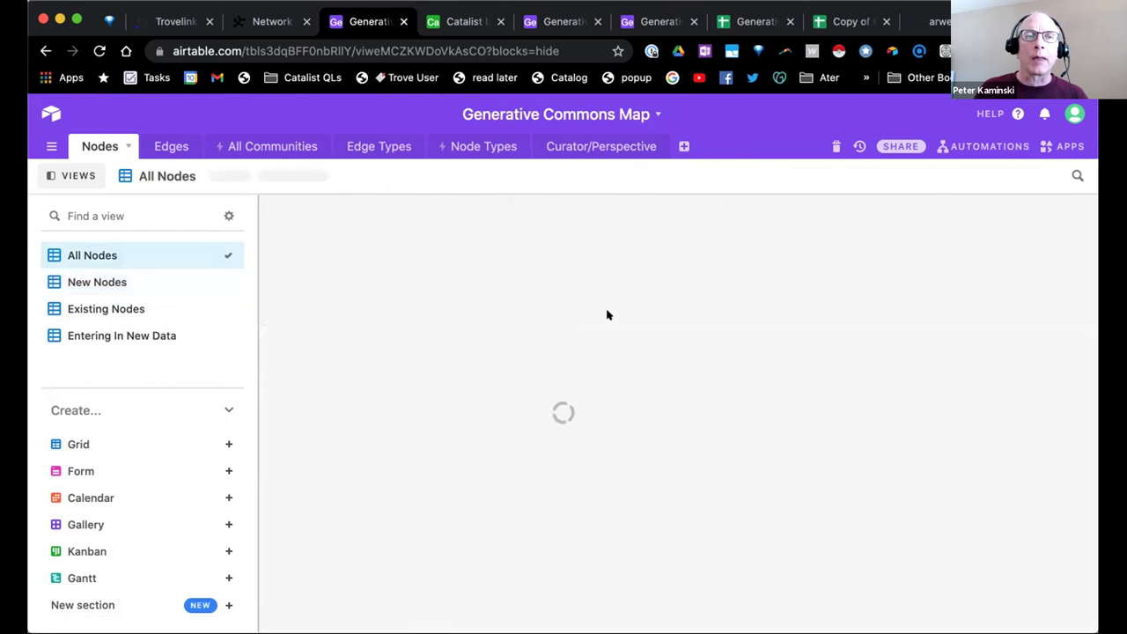
scroll(581, 373, "down", 1)
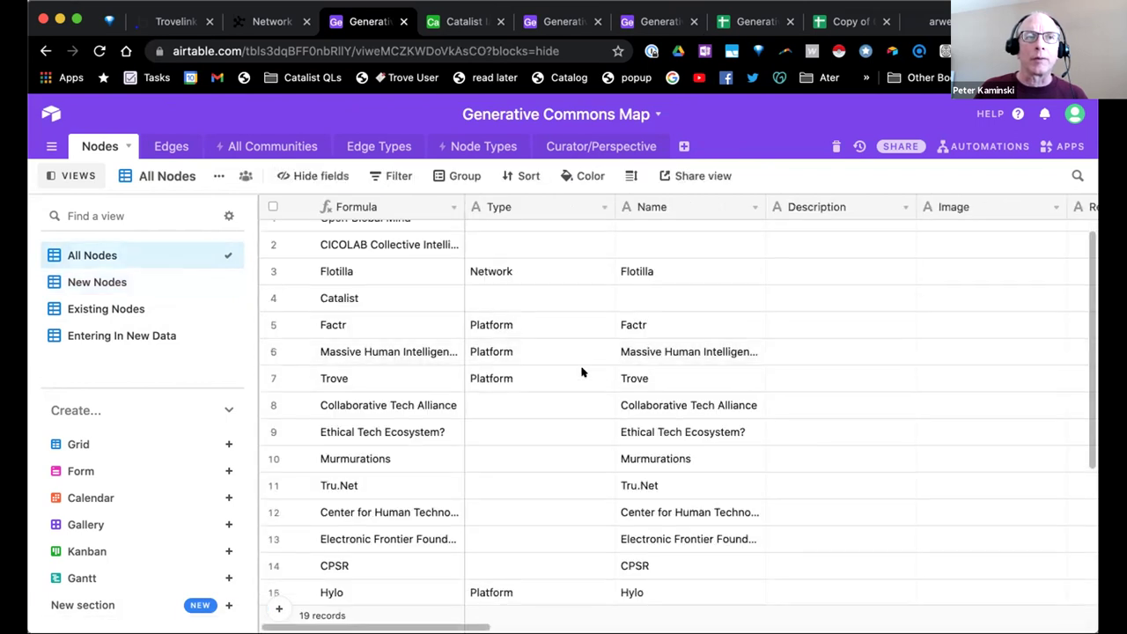
scroll(581, 373, "down", 3)
scroll(581, 372, "right", 6)
scroll(581, 372, "right", 5)
scroll(581, 372, "down", 1)
scroll(581, 372, "right", 2)
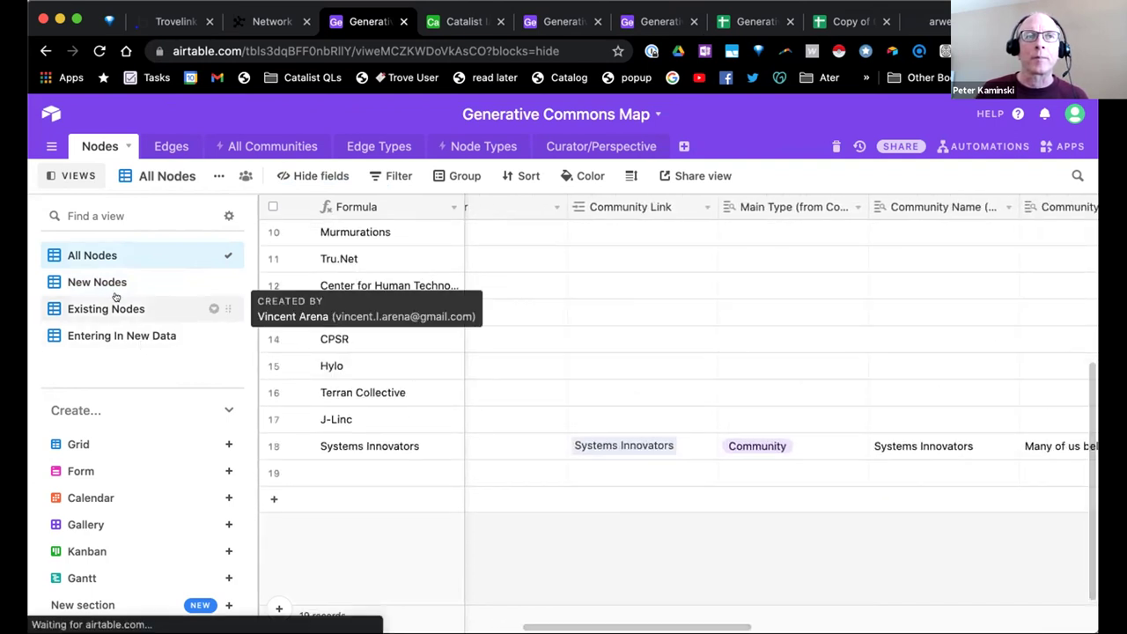
Copy the Existing Nodes view's fields from Main Type across to Networks for all 19 records
left_click(115, 299)
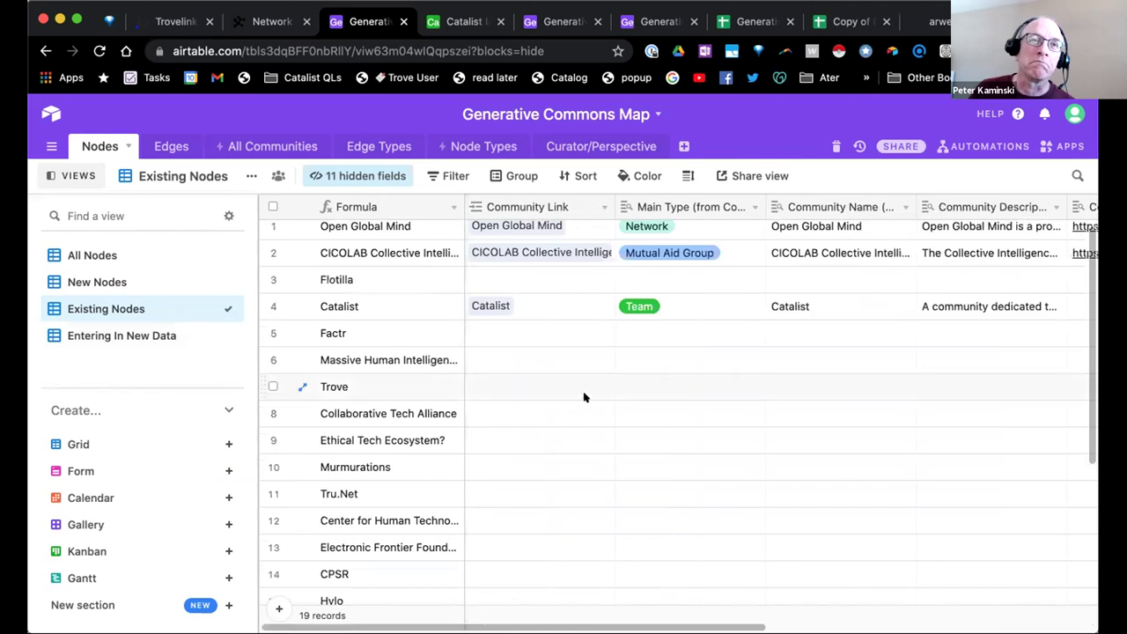
scroll(583, 397, "right", 5)
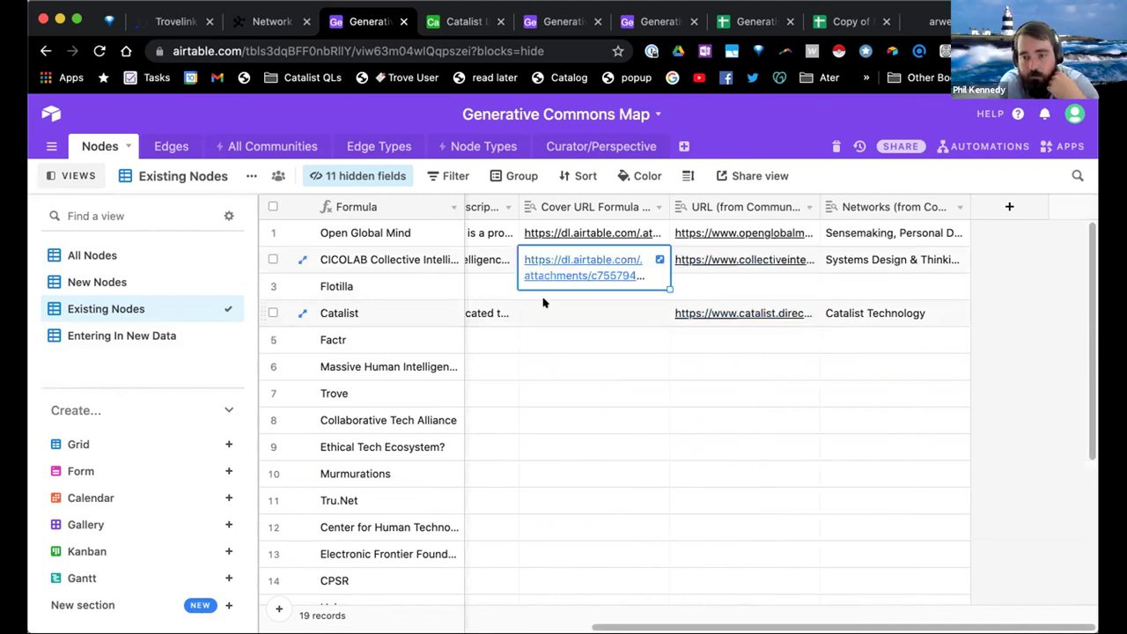
left_click(704, 261)
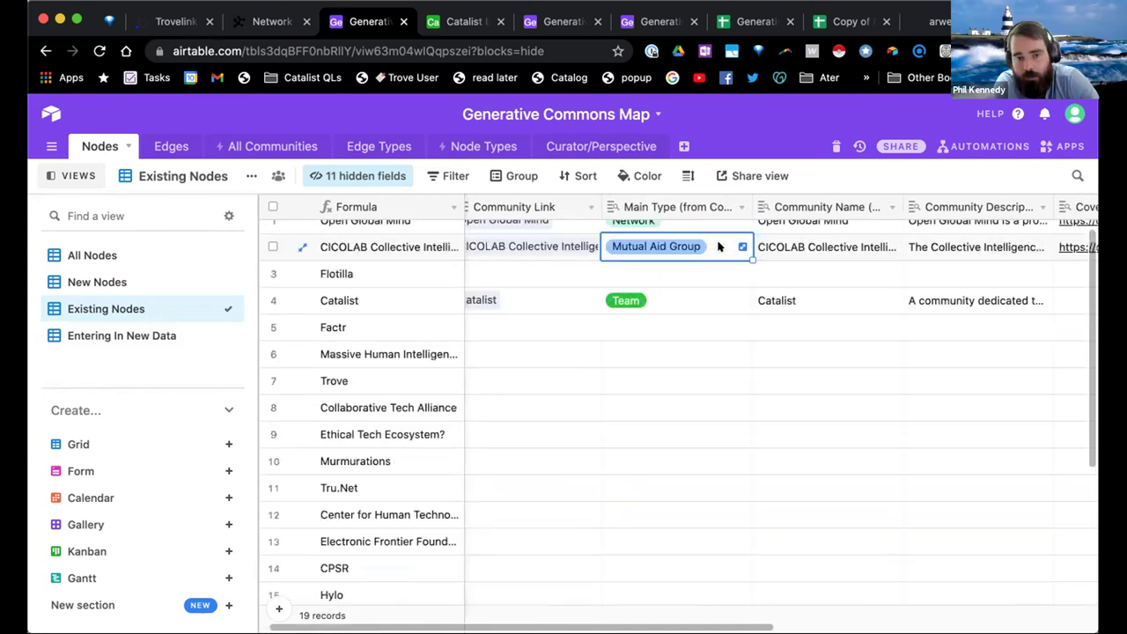
left_click_drag(705, 226, 1006, 277)
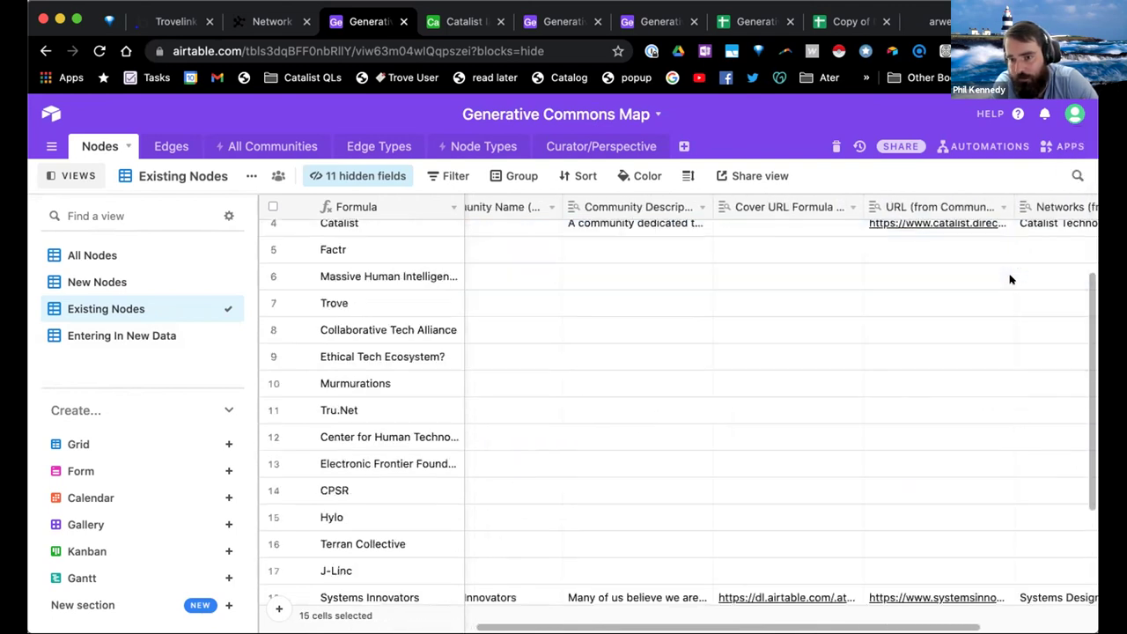
left_click_drag(1062, 440, 875, 510)
key("super+c")
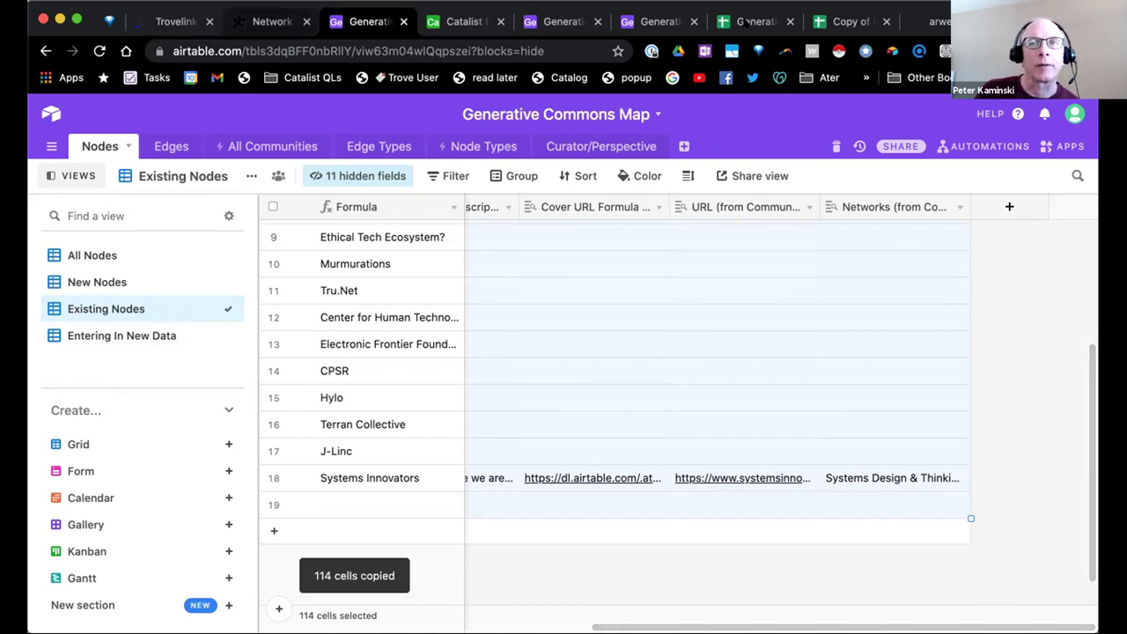
Paste the copied node records into the Nodes sheet of the Generative Commons Graph Commons Template spreadsheet starting at A2
key("super+7")
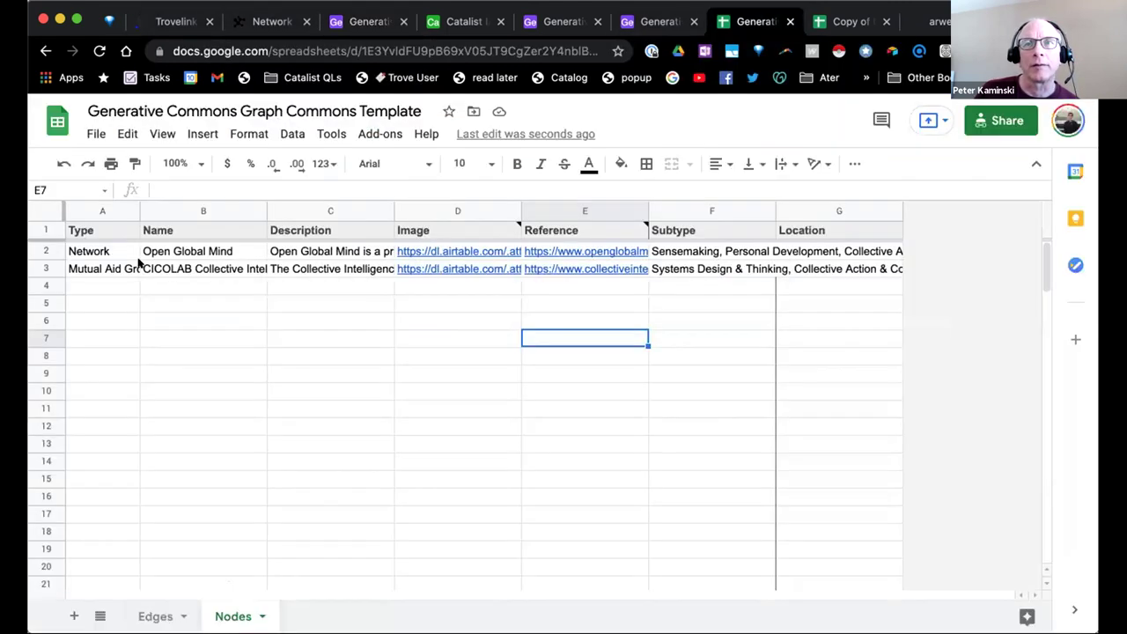
left_click(89, 251)
key("super+v")
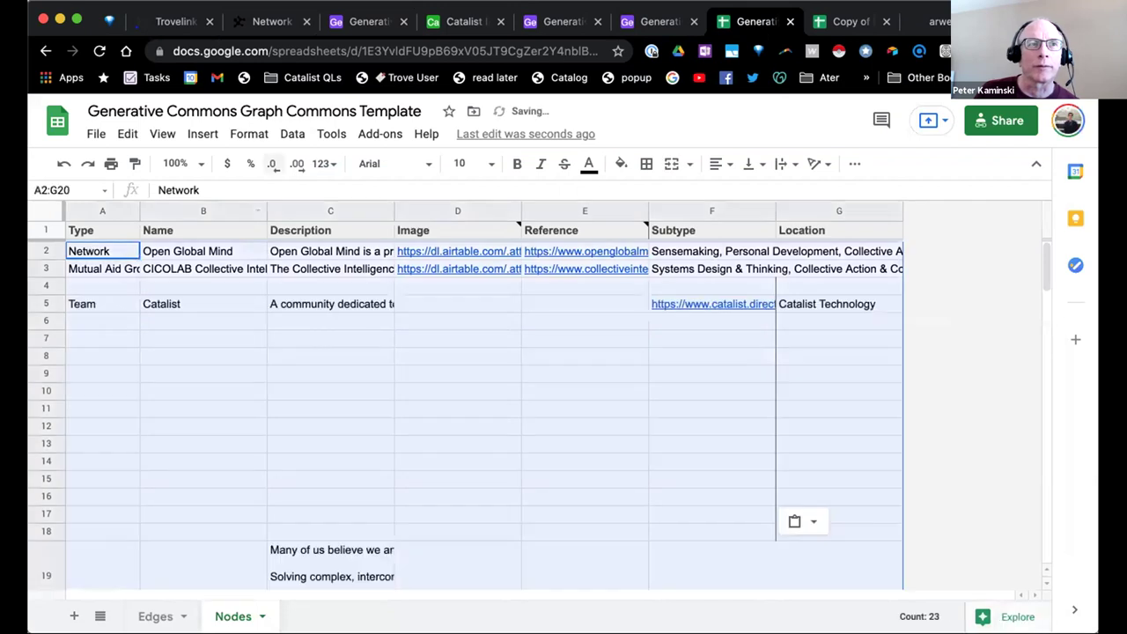
Copy the Formula field values of all 19 records in the Existing Nodes view of the Generative Commons Map base
left_click(660, 21)
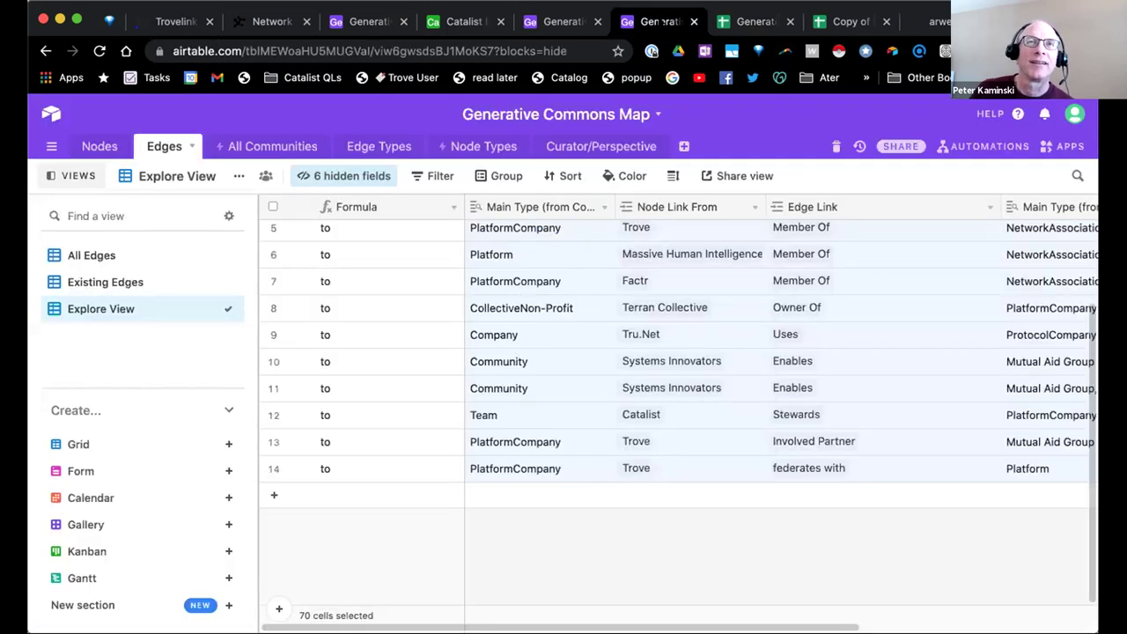
left_click(548, 22)
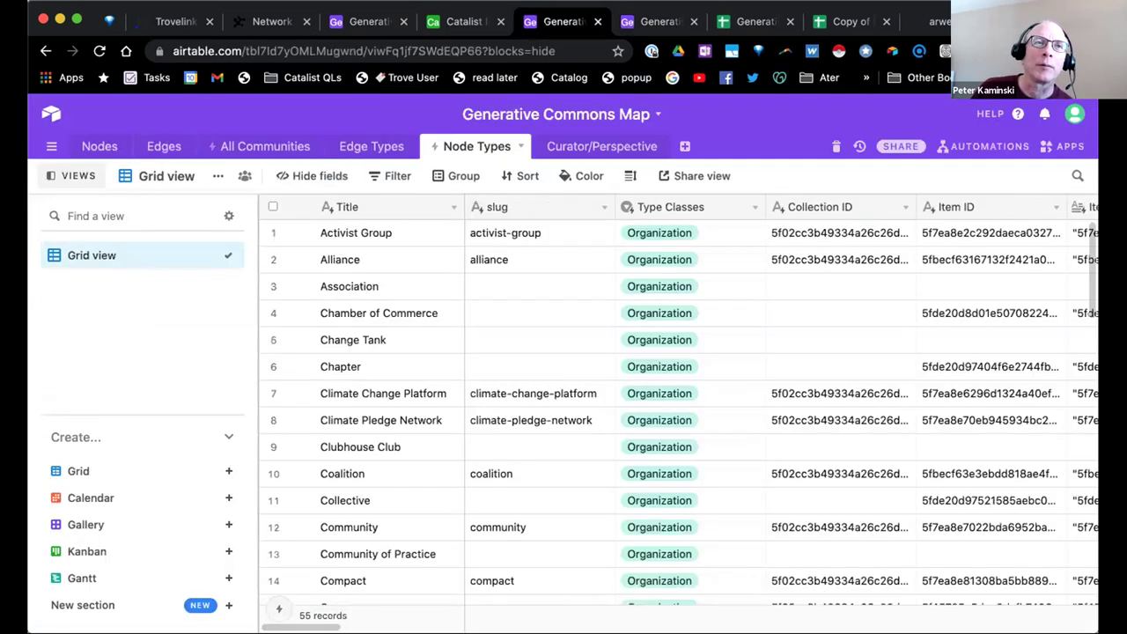
left_click(368, 22)
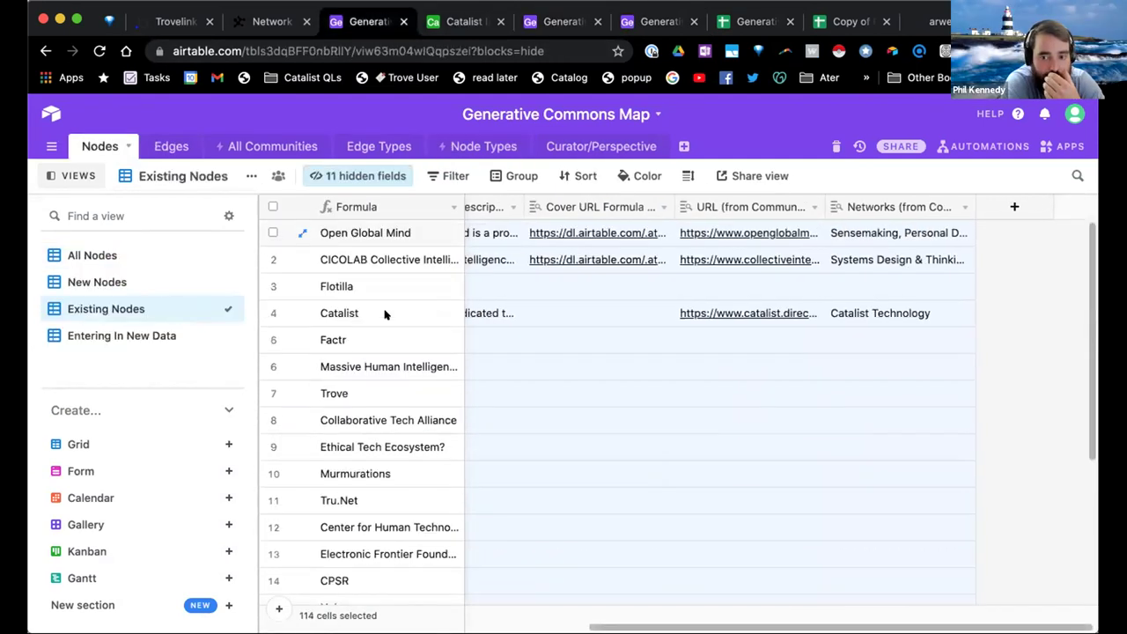
left_click(352, 206)
key("super+c")
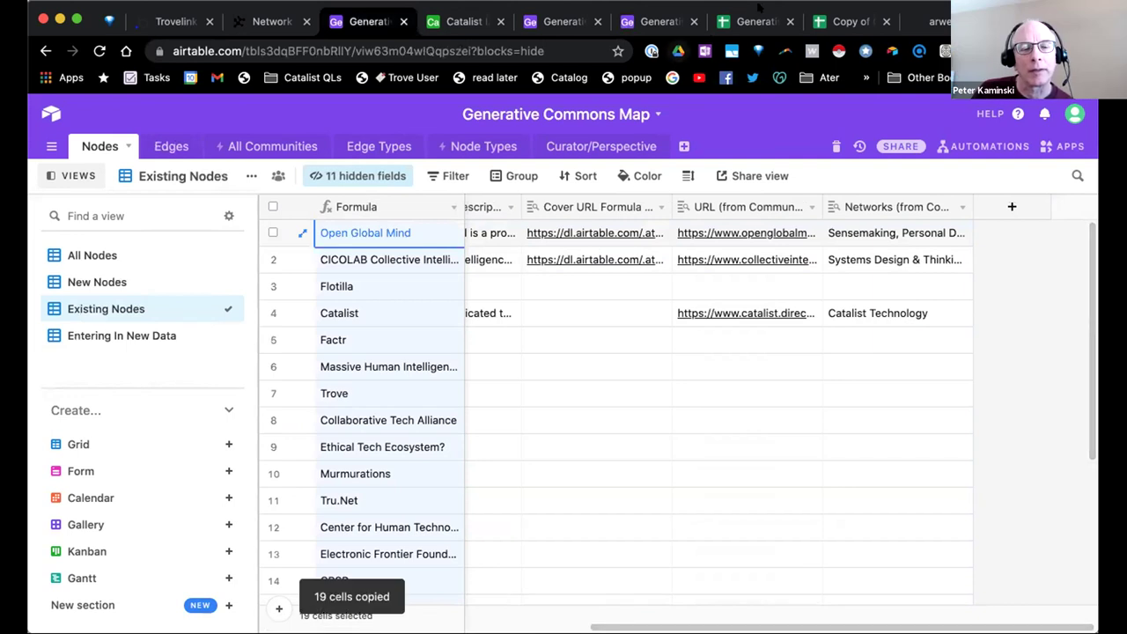
Paste the copied node names into the Name column of the template spreadsheet's Nodes sheet, starting at B2
left_click(753, 22)
left_click(208, 332)
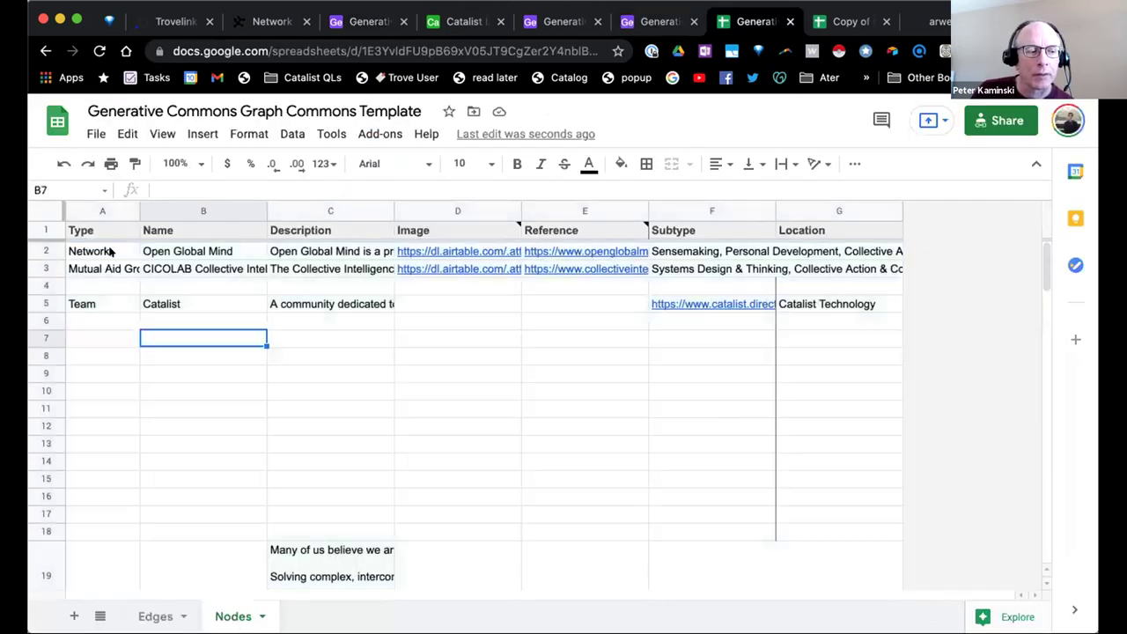
left_click(166, 251)
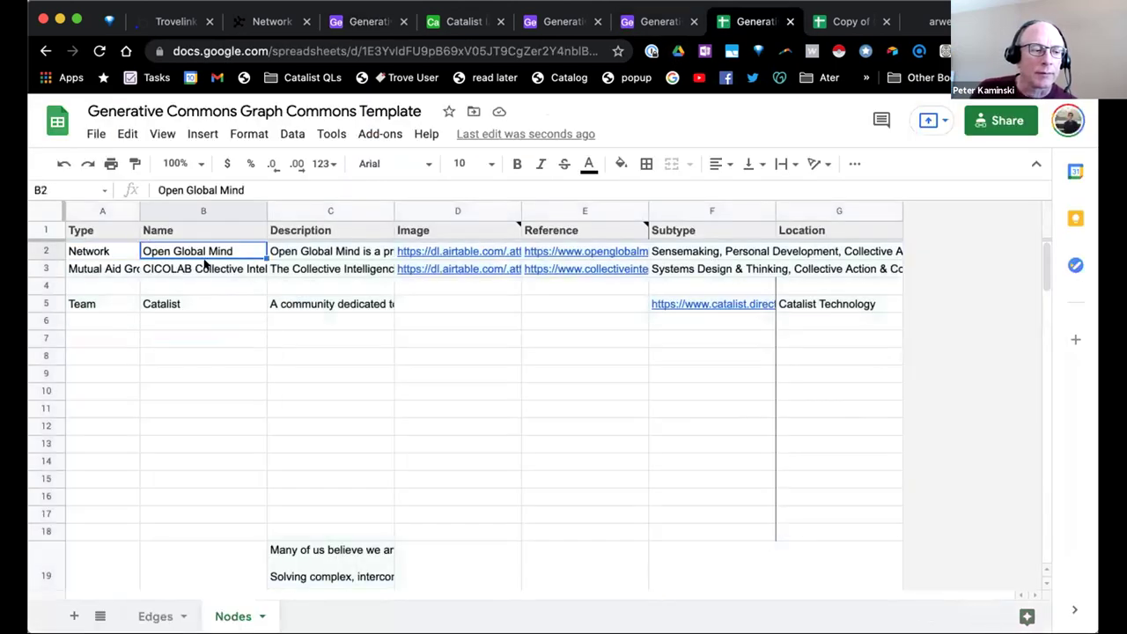
key("super+v")
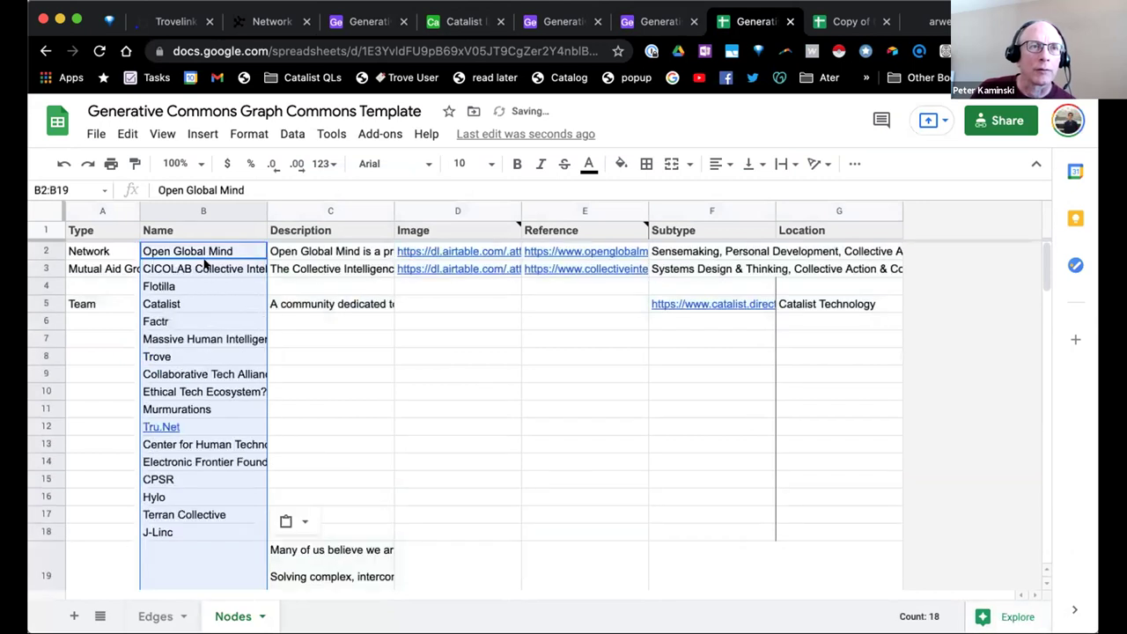
Examine the Flotilla record's fields in the Existing Nodes view of the Airtable Nodes table
left_click(656, 21)
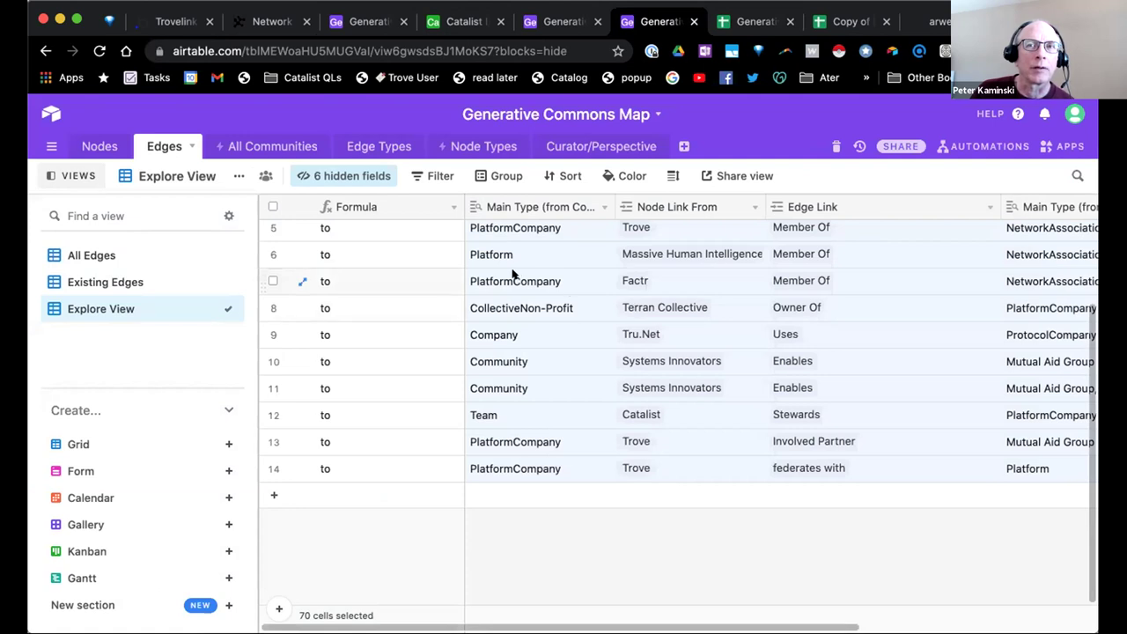
left_click(366, 21)
left_click(580, 293)
key("Right")
key("Right")
key("Left")
key("Left")
key("Left")
key("Left")
key("Left")
key("Left")
key("Right")
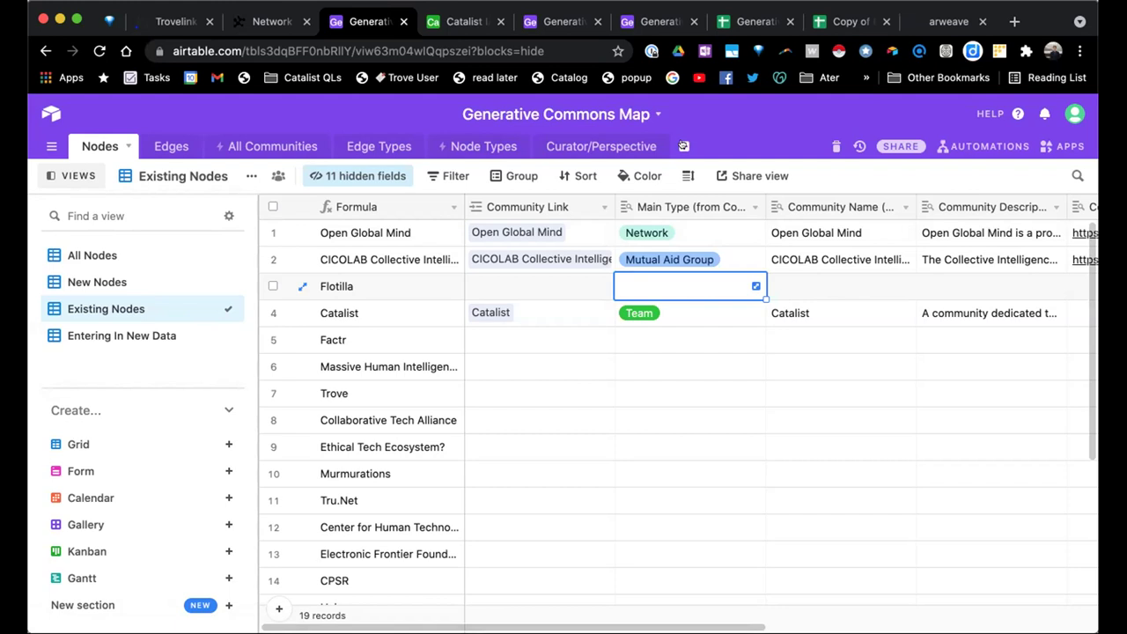
Look through the organization types listed in the Node Types table
left_click(483, 147)
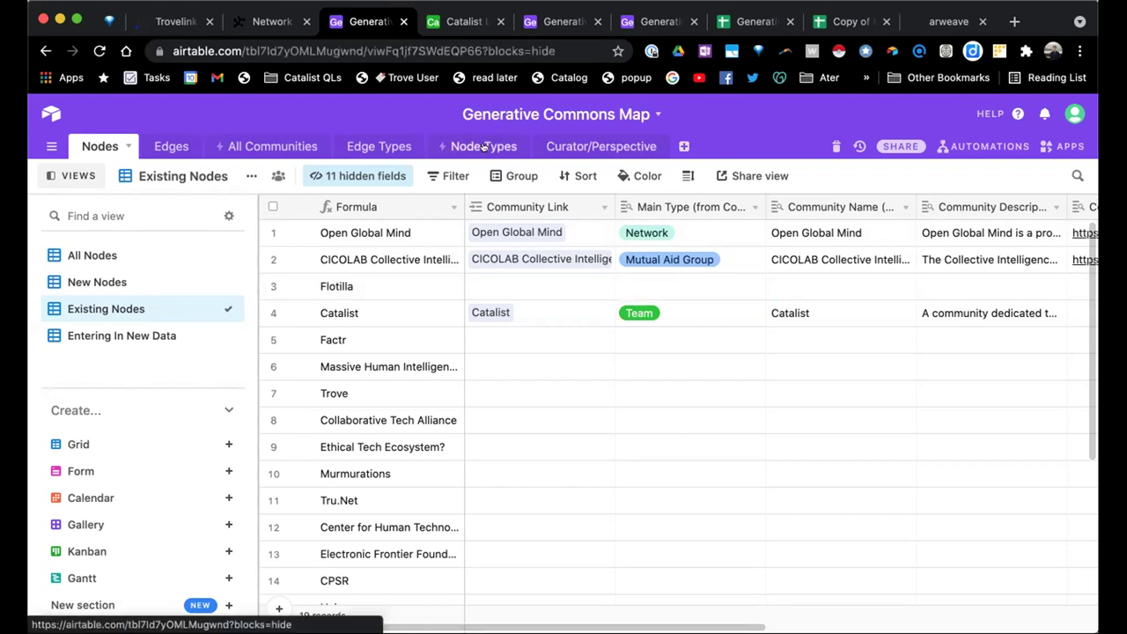
left_click(332, 283)
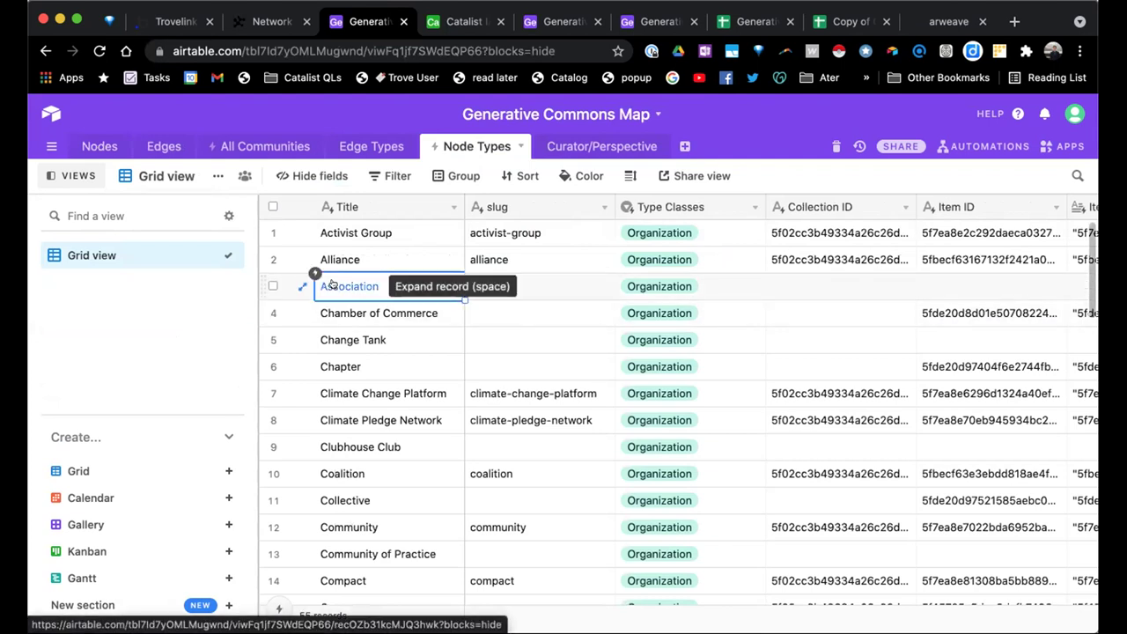
left_click(364, 334)
scroll(365, 332, "down", 3)
scroll(365, 331, "down", 8)
left_click(330, 304)
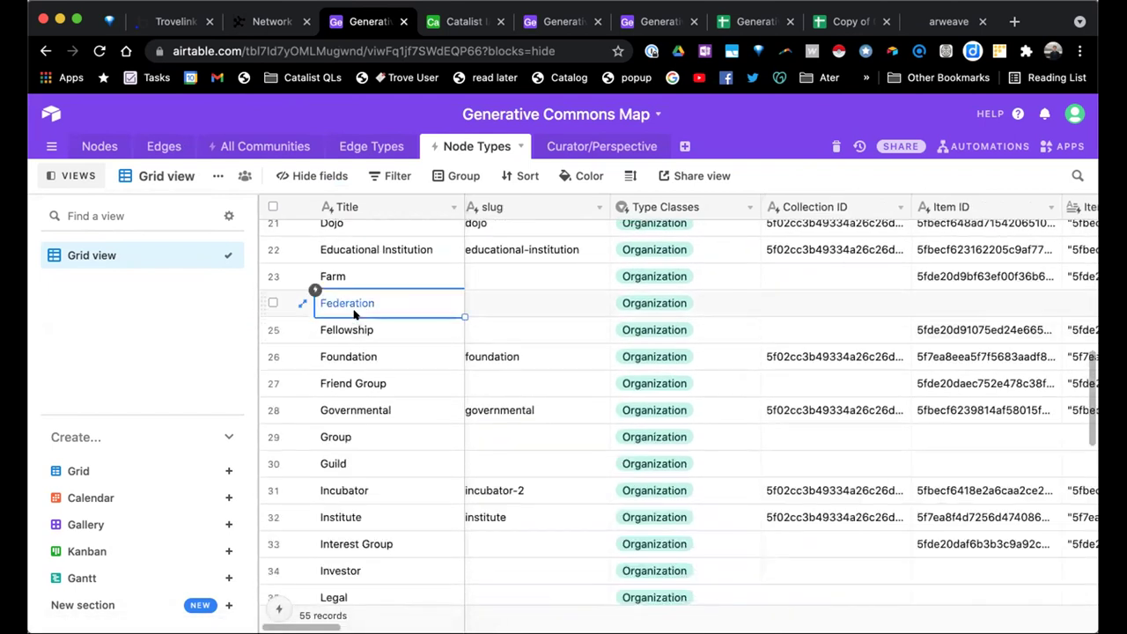
scroll(321, 309, "down", 2)
left_click(357, 343)
scroll(352, 352, "down", 2)
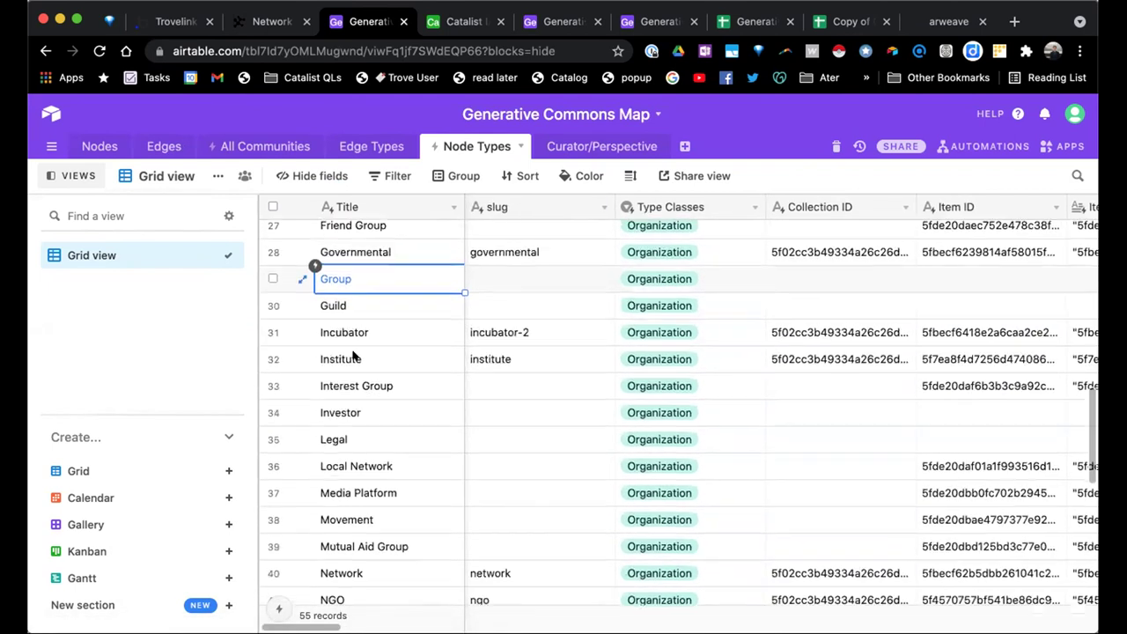
left_click(344, 403)
scroll(339, 414, "down", 2)
left_click(335, 433)
left_click(344, 400)
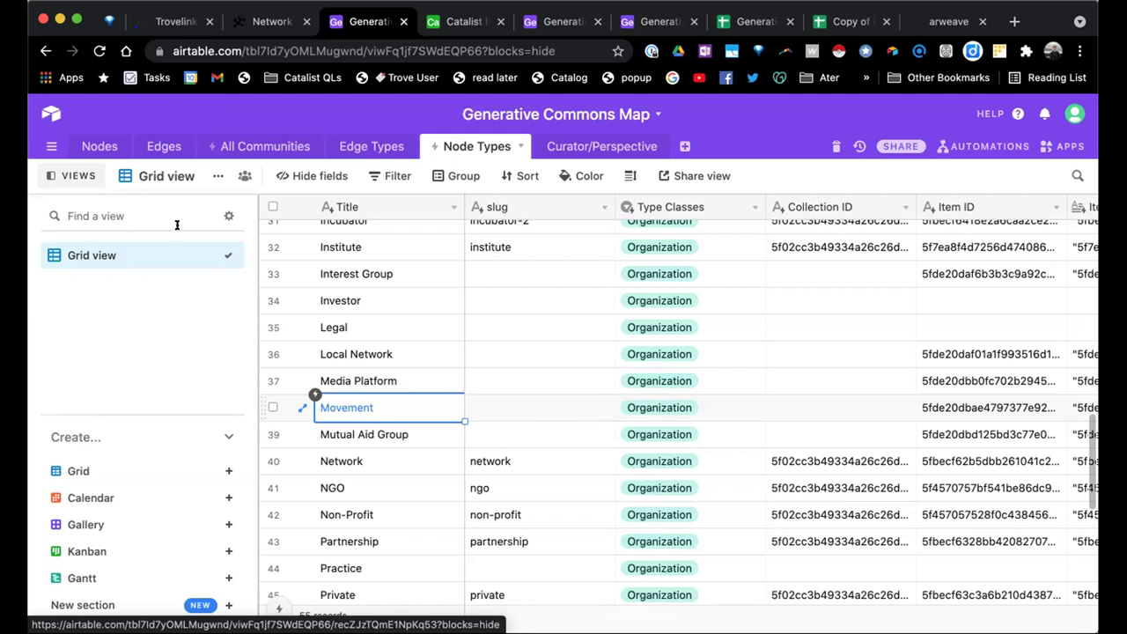
Review the Existing Nodes fields from Formula to Networks for the first records, then go down the node names
left_click(97, 148)
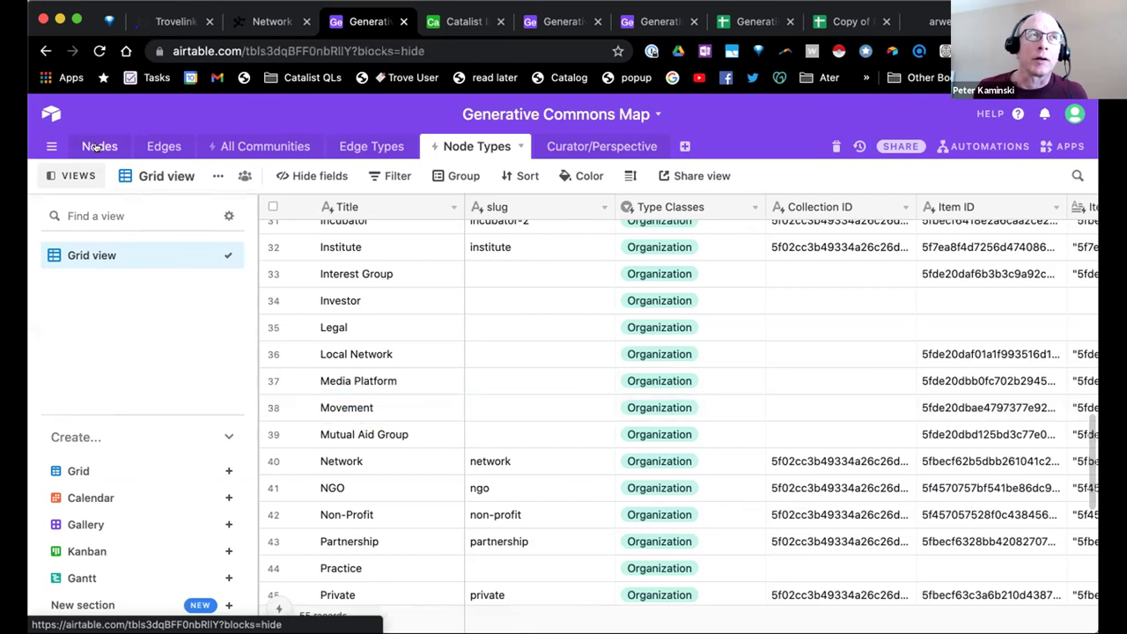
left_click(794, 259)
key("Right")
key("Right")
key("Right")
key("Left")
key("Left")
key("Left")
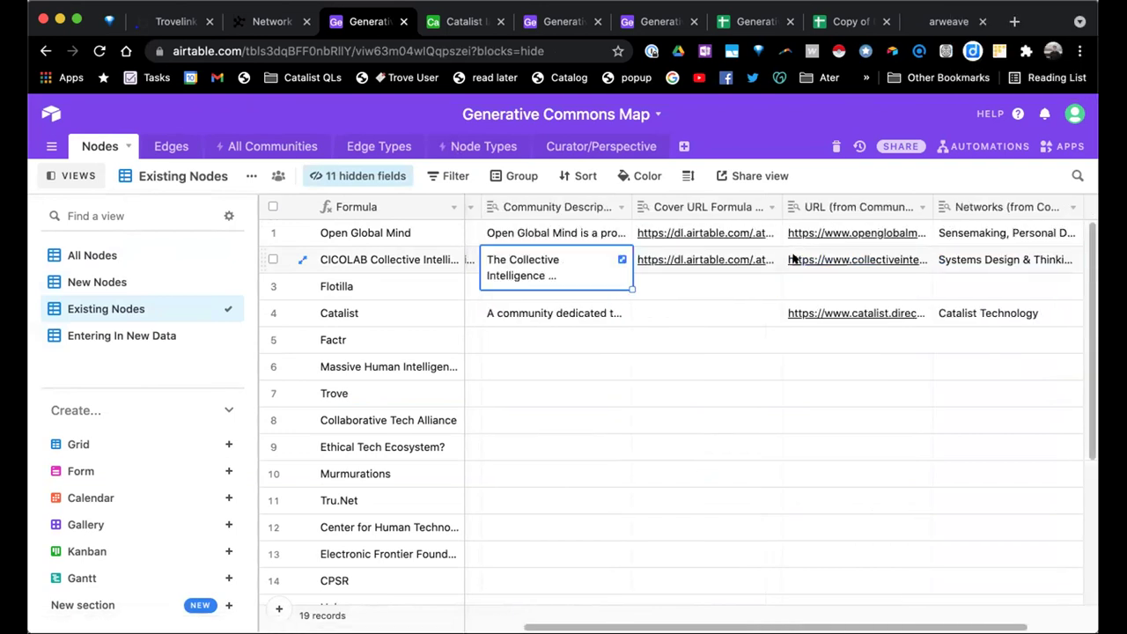
key("Up")
key("Right")
key("Right")
key("Right")
key("Right")
key("Left")
key("Left")
key("Left")
key("Left")
key("Left")
key("Left")
key("Left")
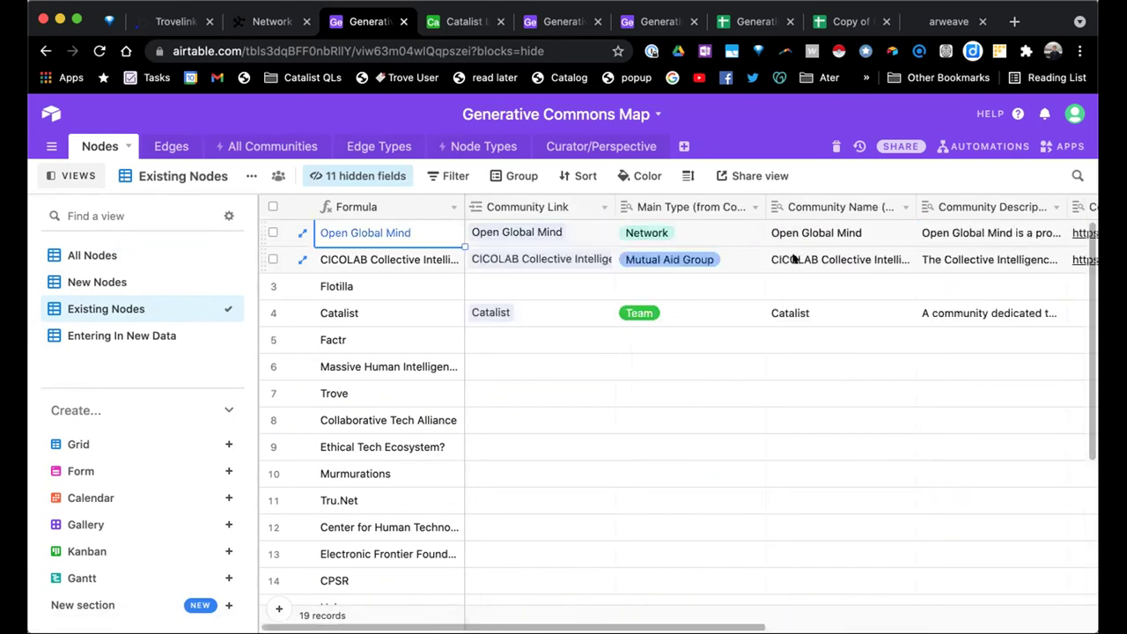
key("Down")
key("Down")
key("Down")
key("Down")
key("Down")
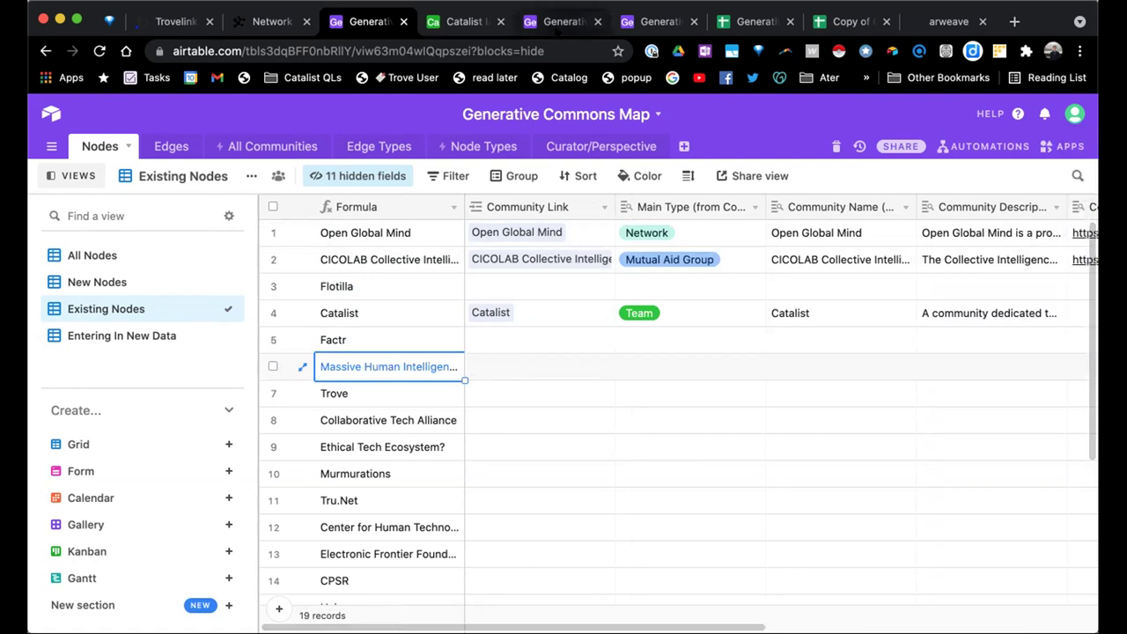
Switch to the Network Map in Graph Commons and open its Google Sheets import with the edges URL field ready
left_click(546, 22)
left_click(463, 22)
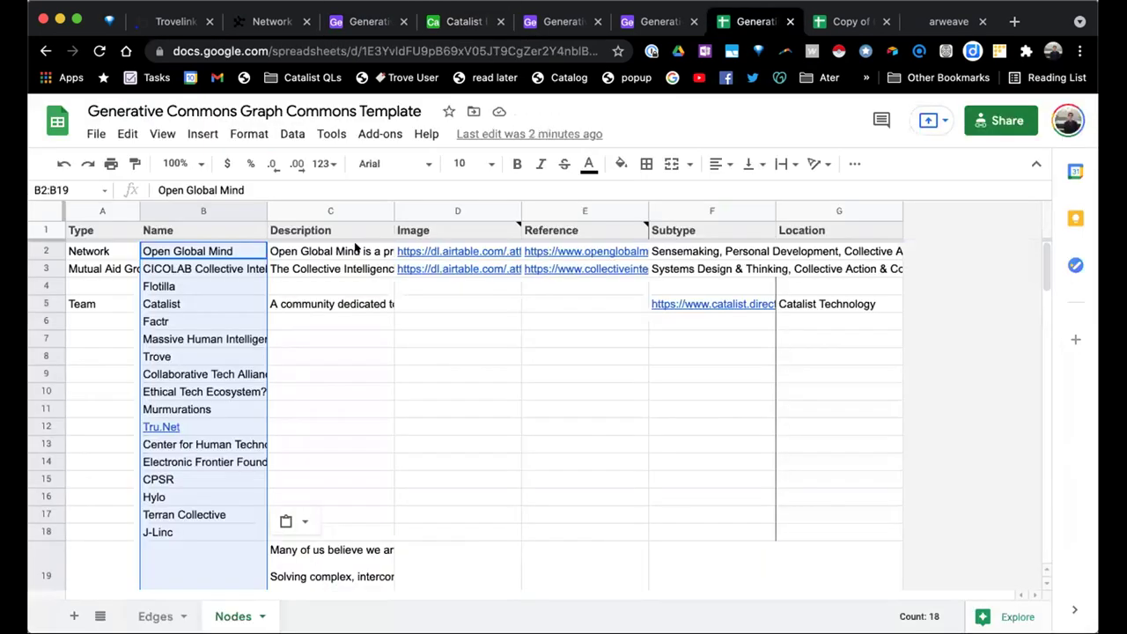
left_click(756, 21)
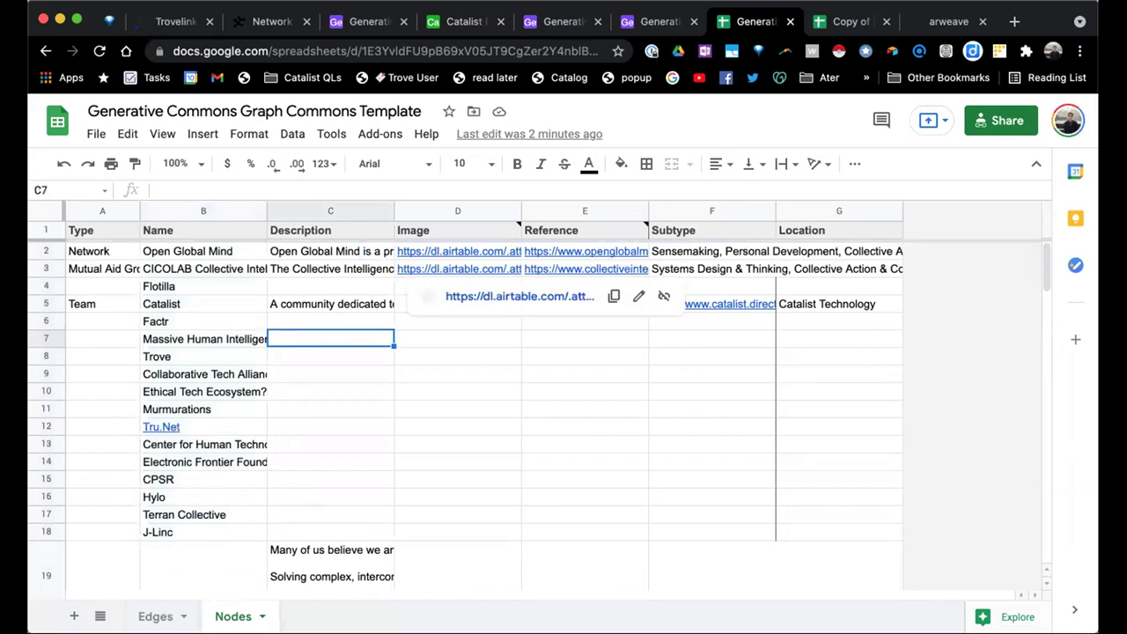
left_click(260, 22)
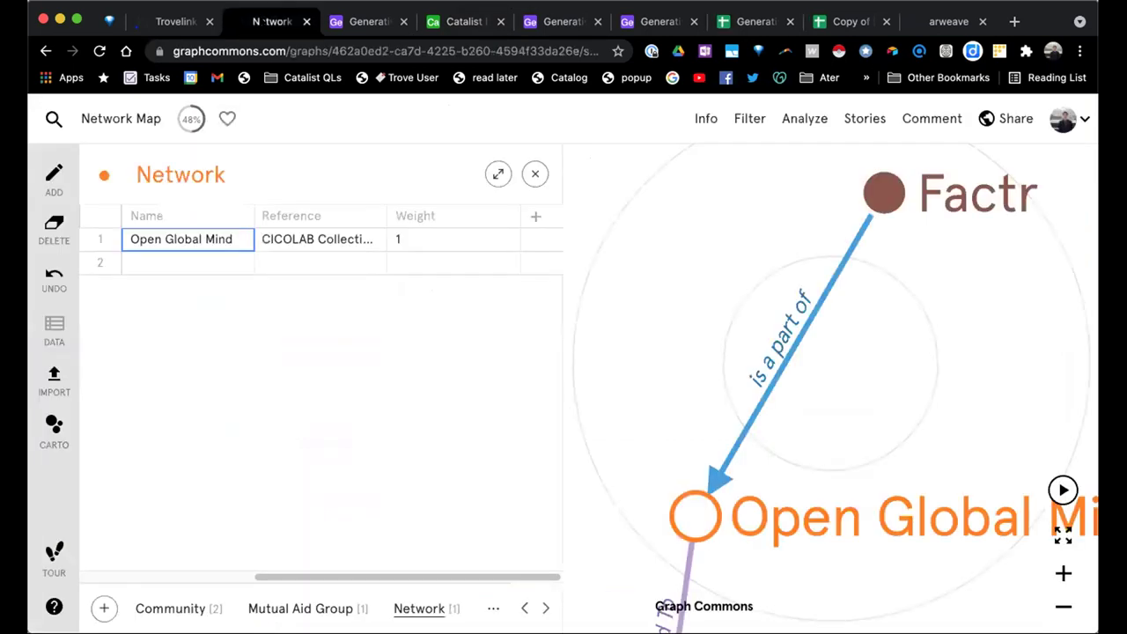
scroll(689, 355, "down", 8)
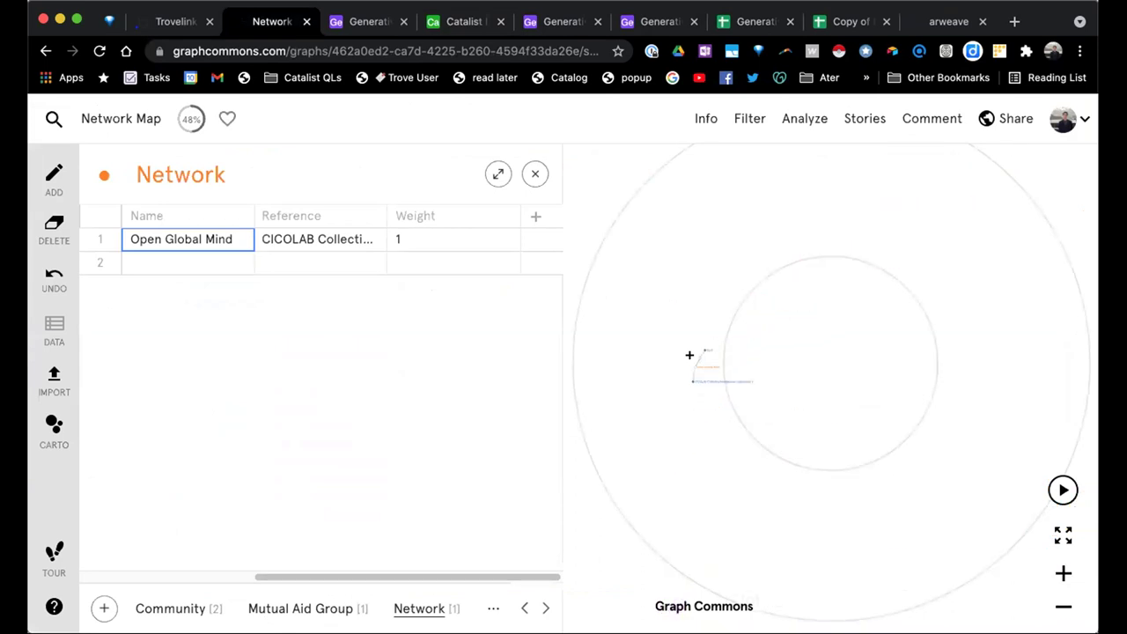
left_click(192, 320)
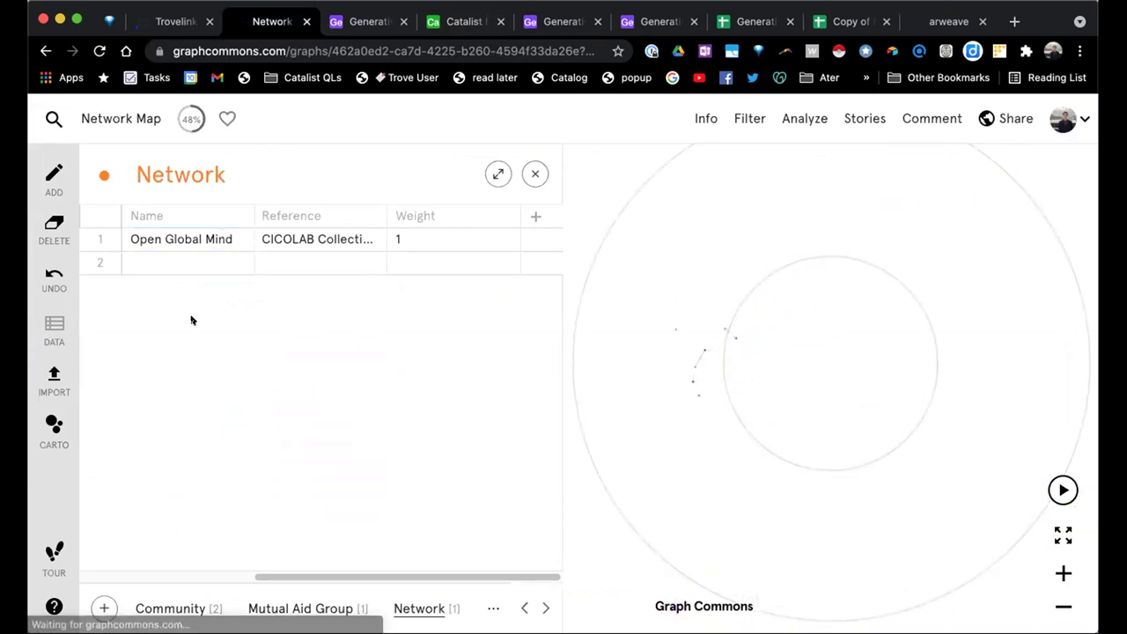
left_click(929, 546)
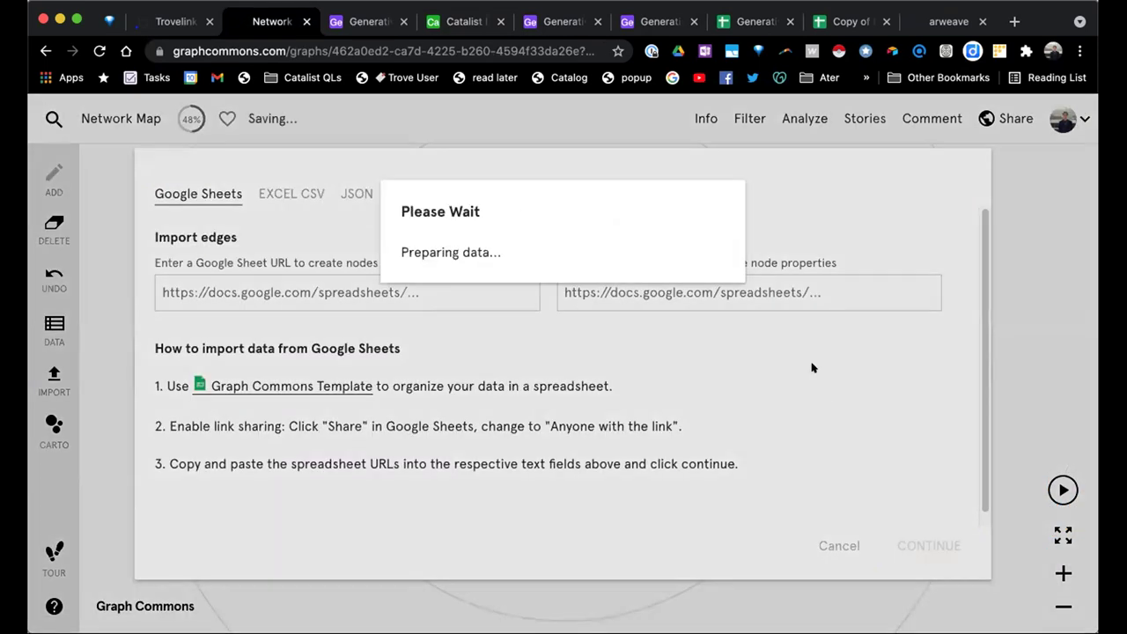
left_click(707, 310)
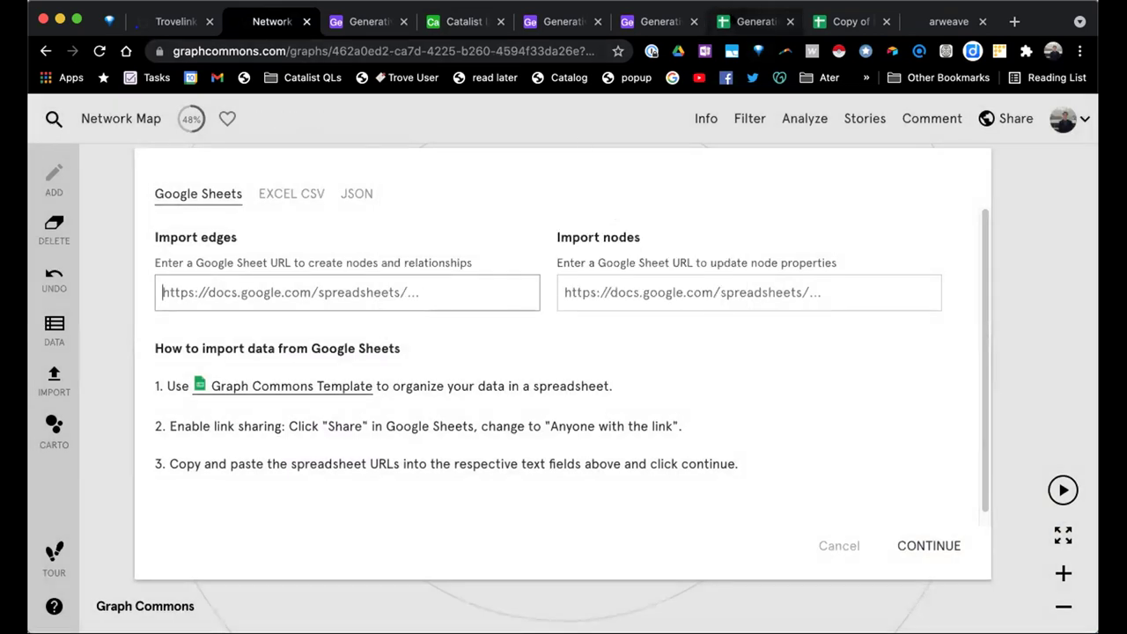
Copy the sharing link of the Generative Commons Graph Commons Template spreadsheet
left_click(755, 22)
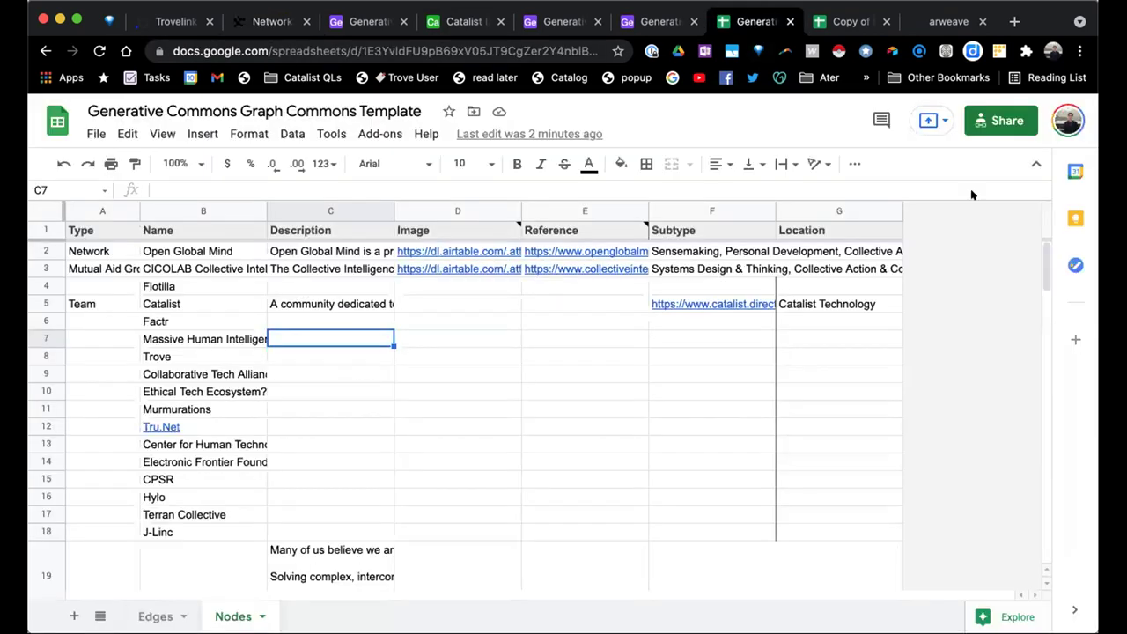
left_click(979, 126)
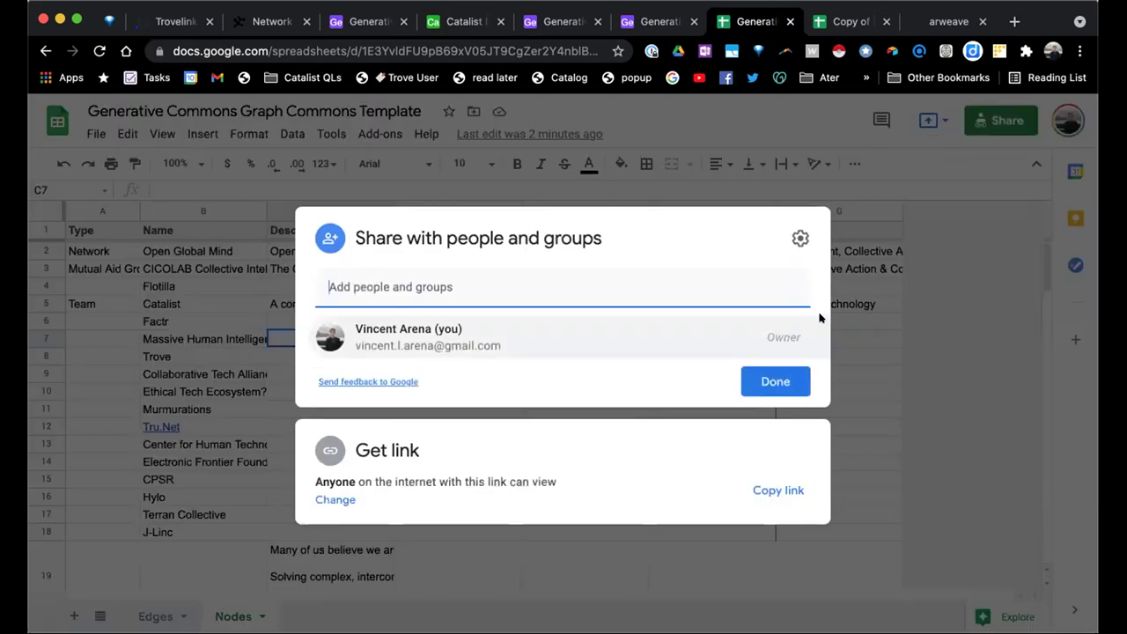
left_click(759, 482)
left_click(555, 21)
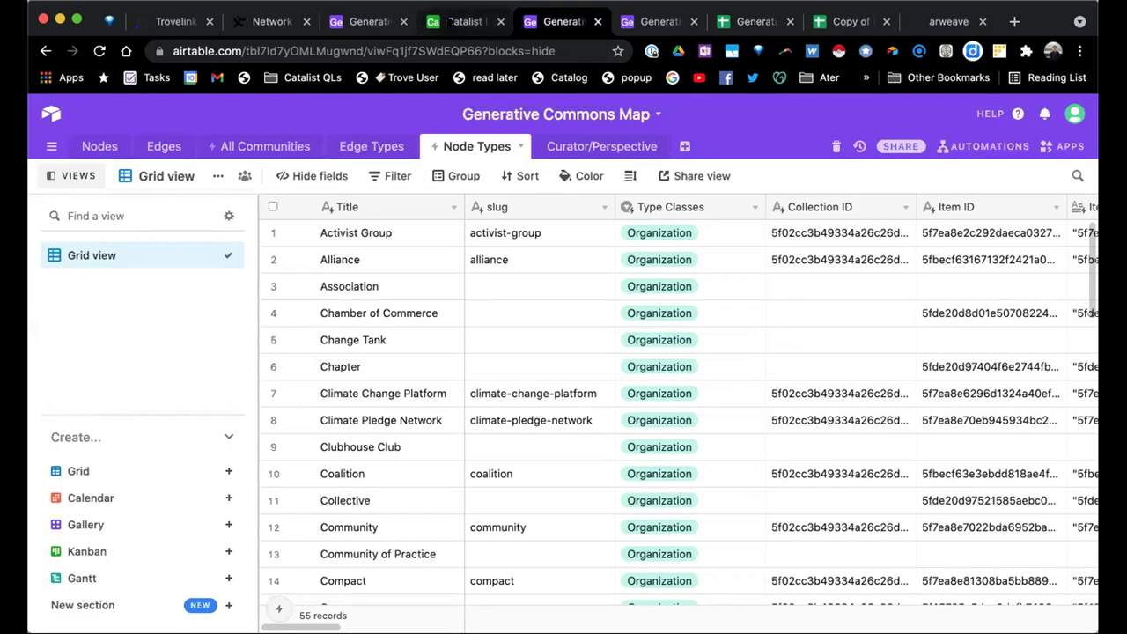
Enter the copied spreadsheet link for both the edges and nodes imports in Graph Commons and continue to the type mapping
left_click(274, 21)
left_click(328, 304)
key("ctrl+v")
left_click(678, 291)
key("ctrl+v")
left_click(932, 546)
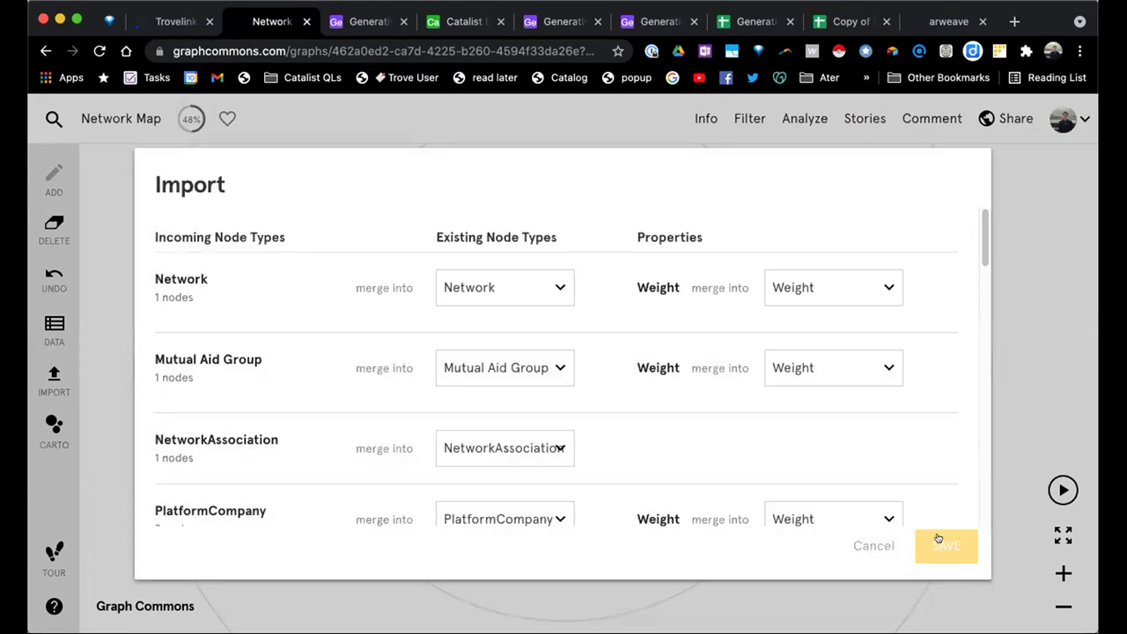
Save the import with the proposed node type merges and get the share link of the Network Map graph
left_click(938, 540)
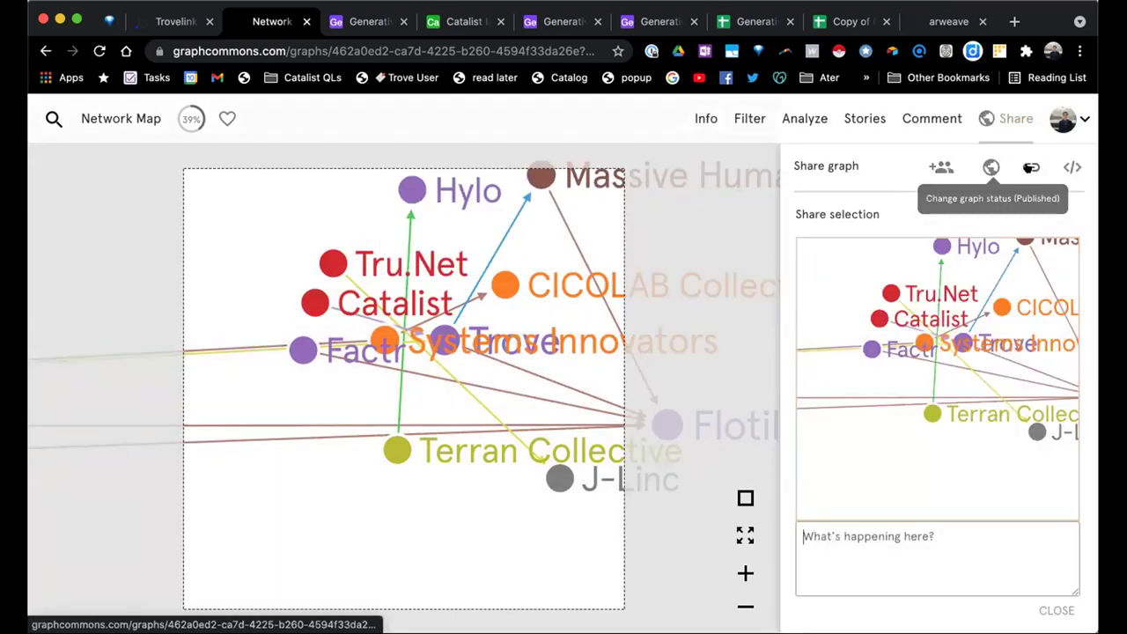
left_click(1032, 167)
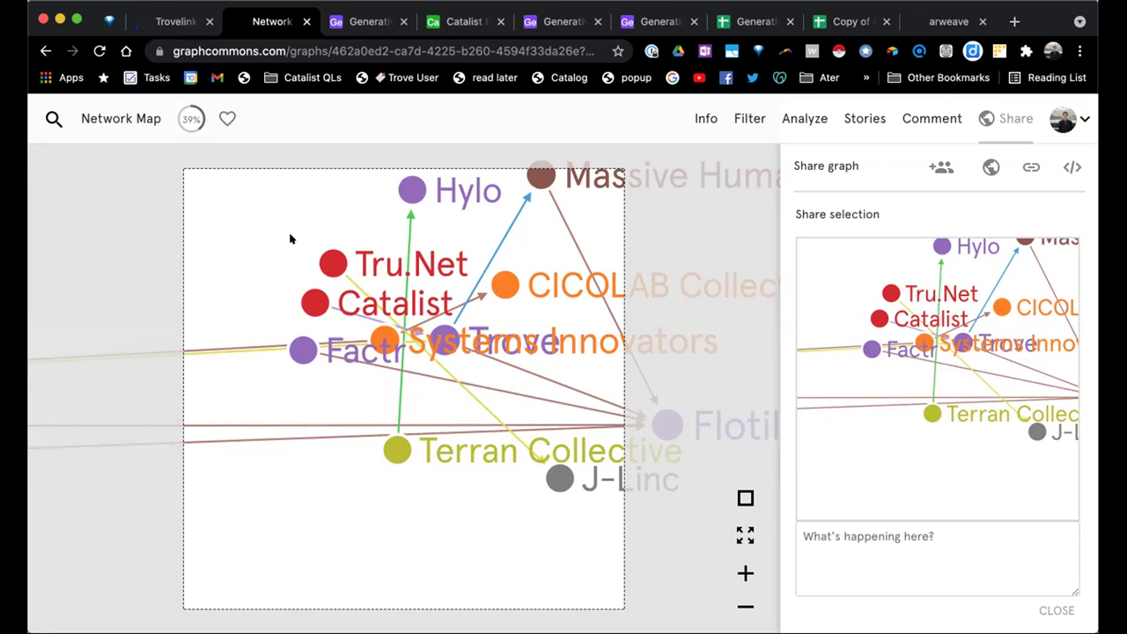
Check the Curator/Perspective table of the Generative Commons Map base and its Flotilla record
left_click(464, 21)
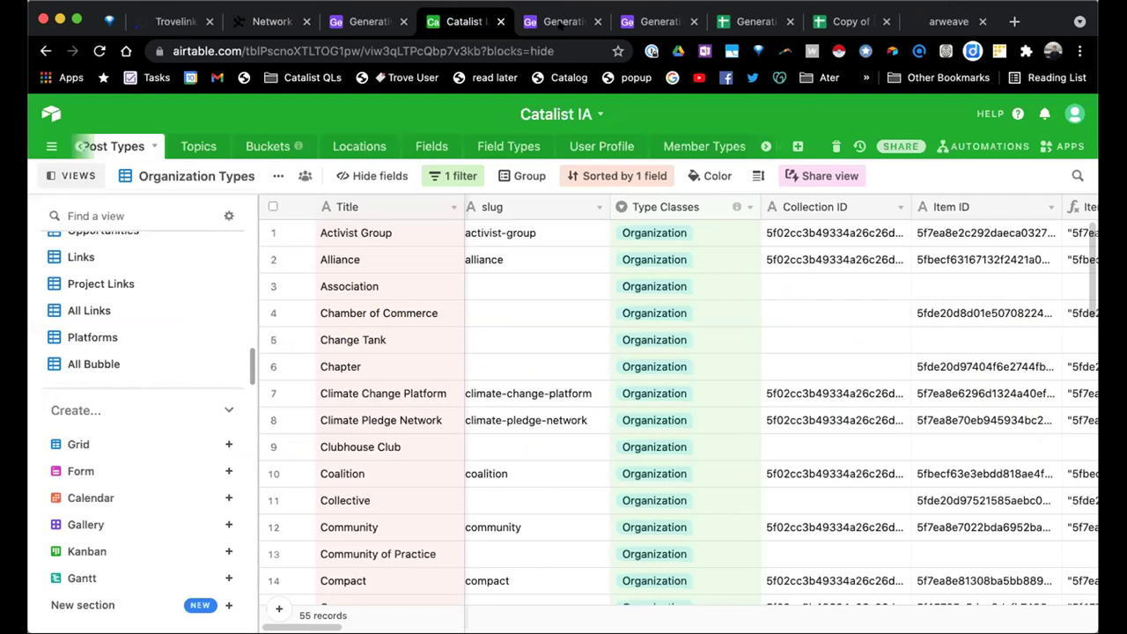
left_click(651, 21)
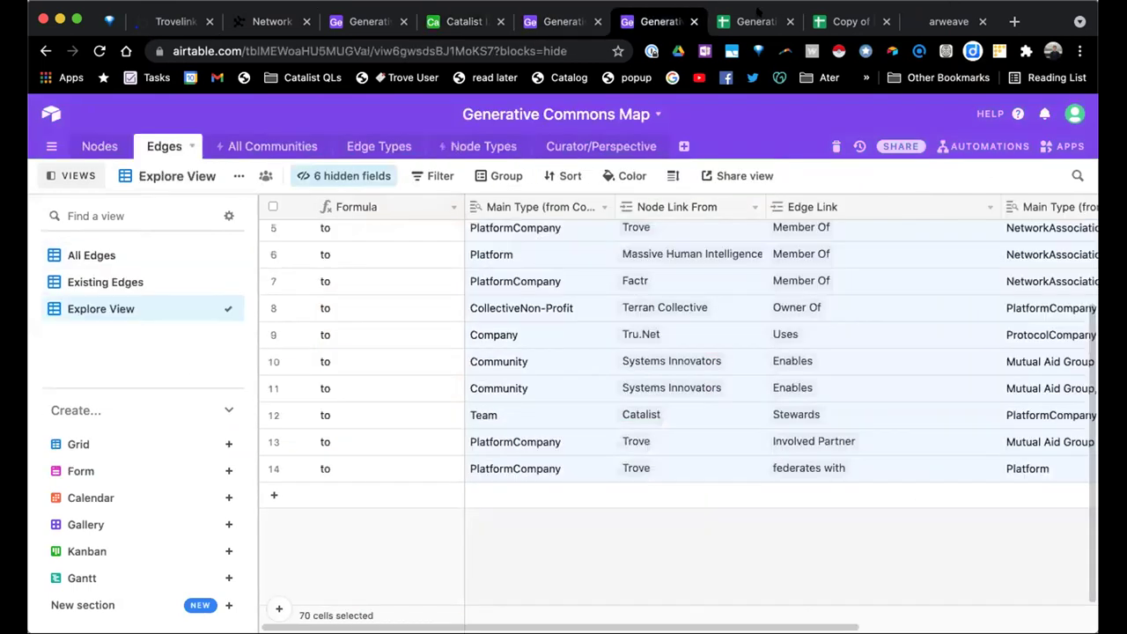
left_click(586, 145)
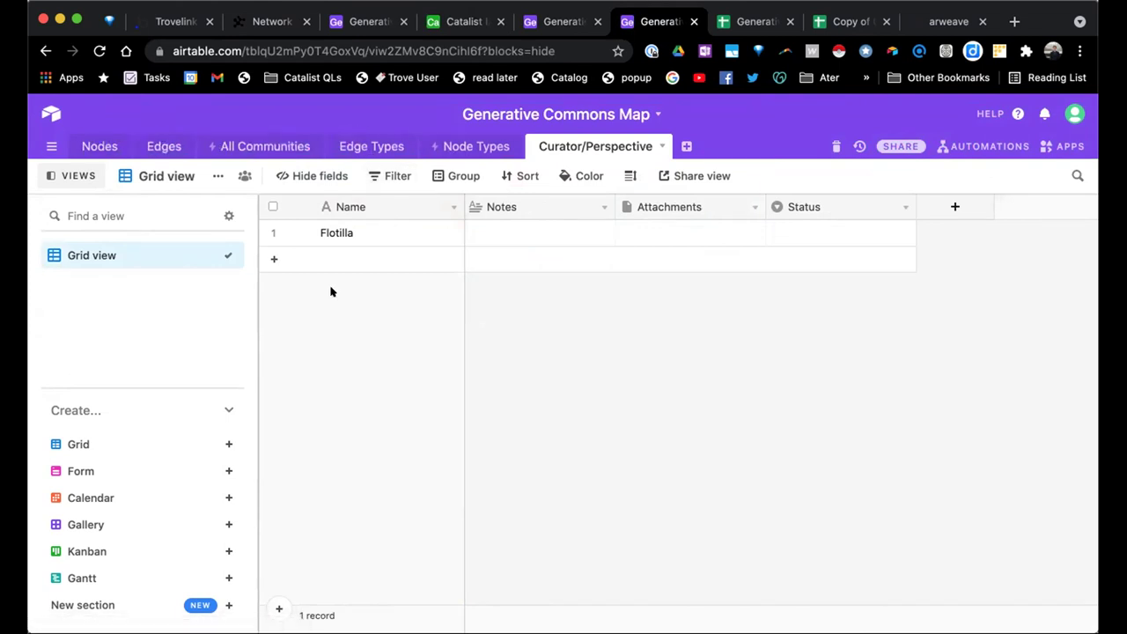
left_click(357, 234)
left_click(356, 374)
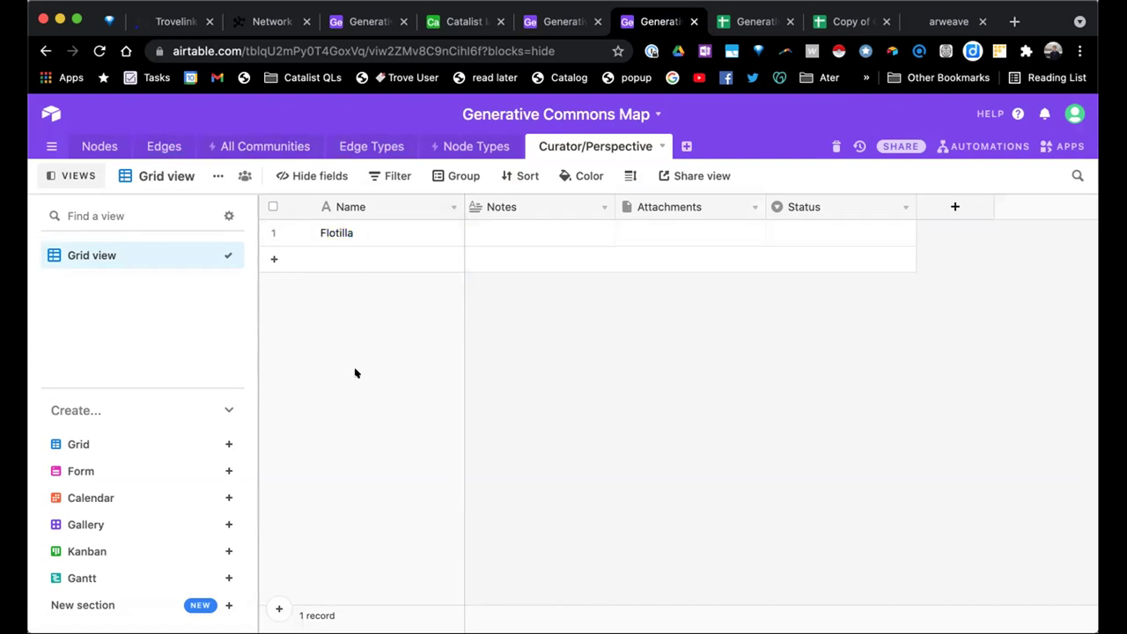